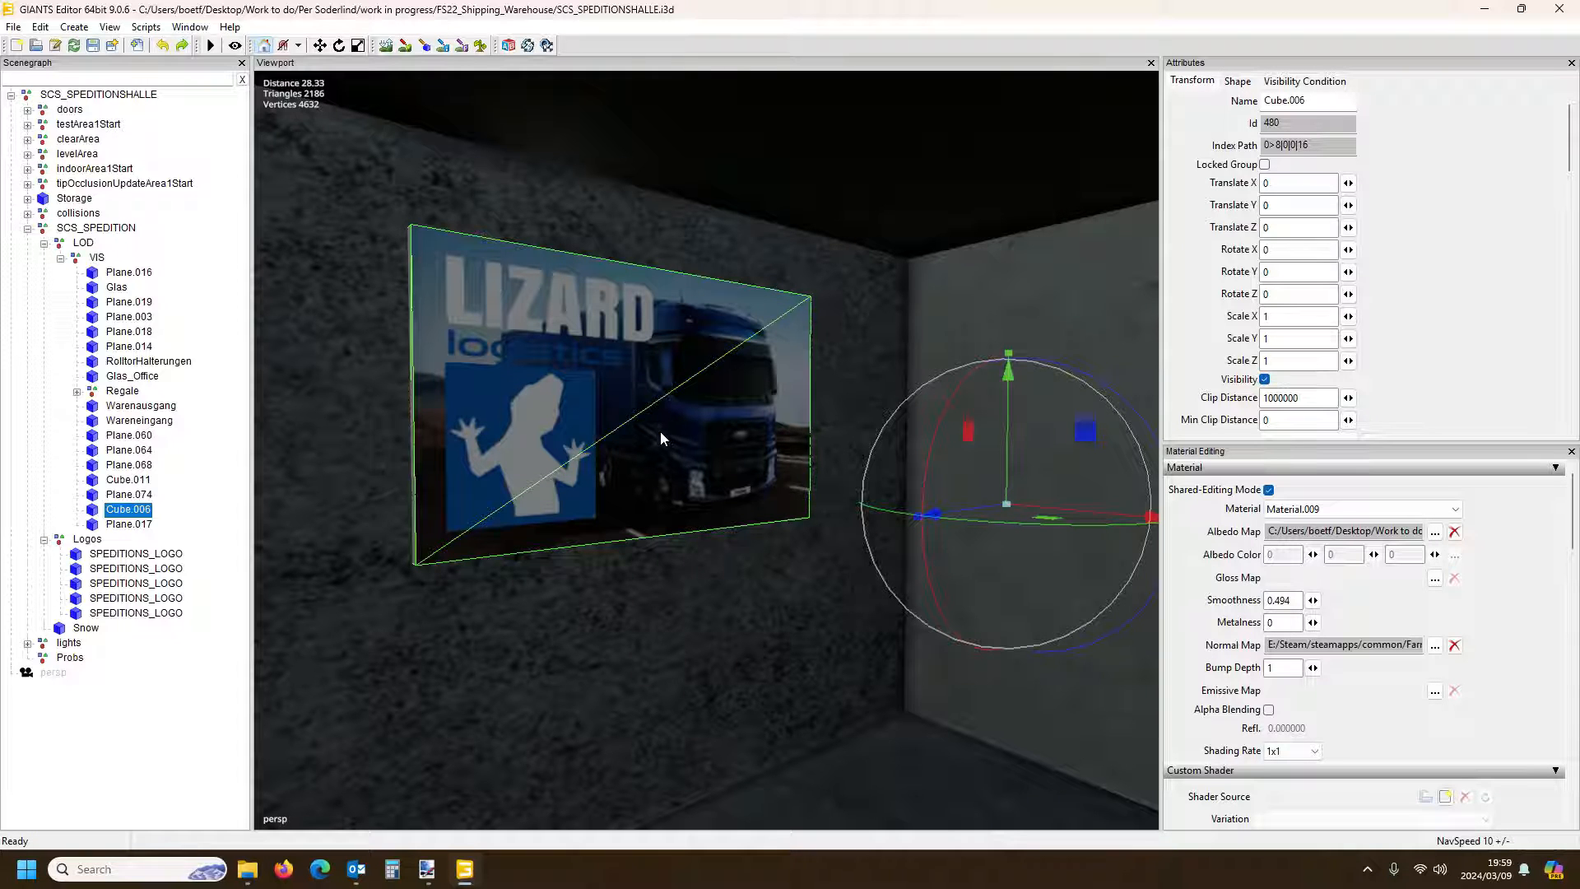
Examine the albedo map texture of Cube.006, locating the LIZARD logistics picture within the atlas
{"action": "left_click", "coordinate": [1434, 532]}
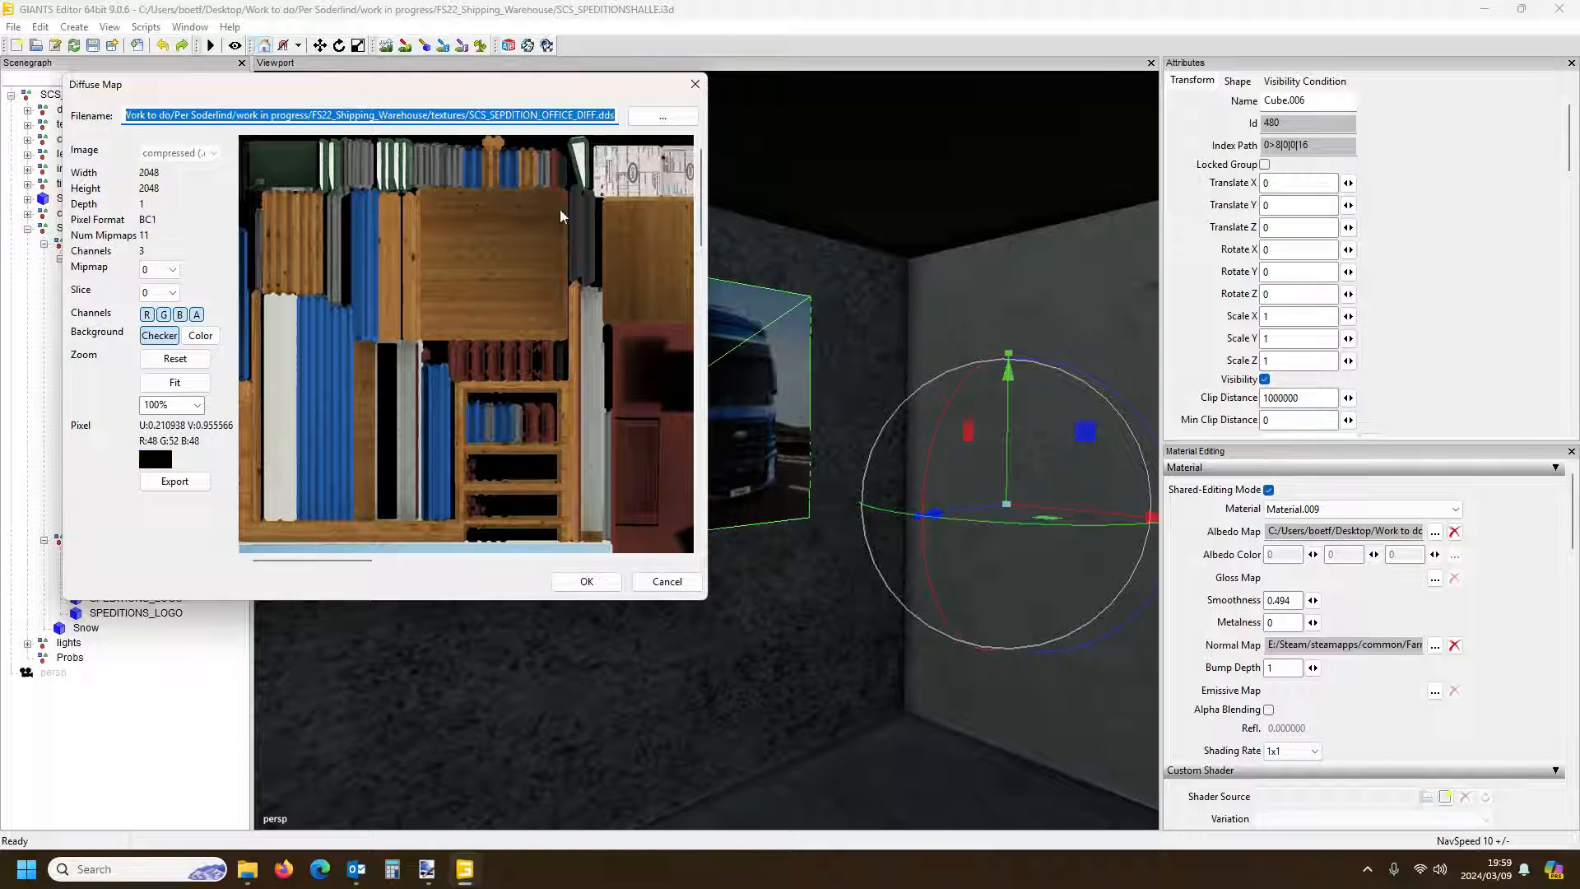
{"action": "left_click_drag", "start_coordinate": [354, 561], "coordinate": [347, 605]}
{"action": "left_click_drag", "start_coordinate": [700, 228], "coordinate": [721, 301]}
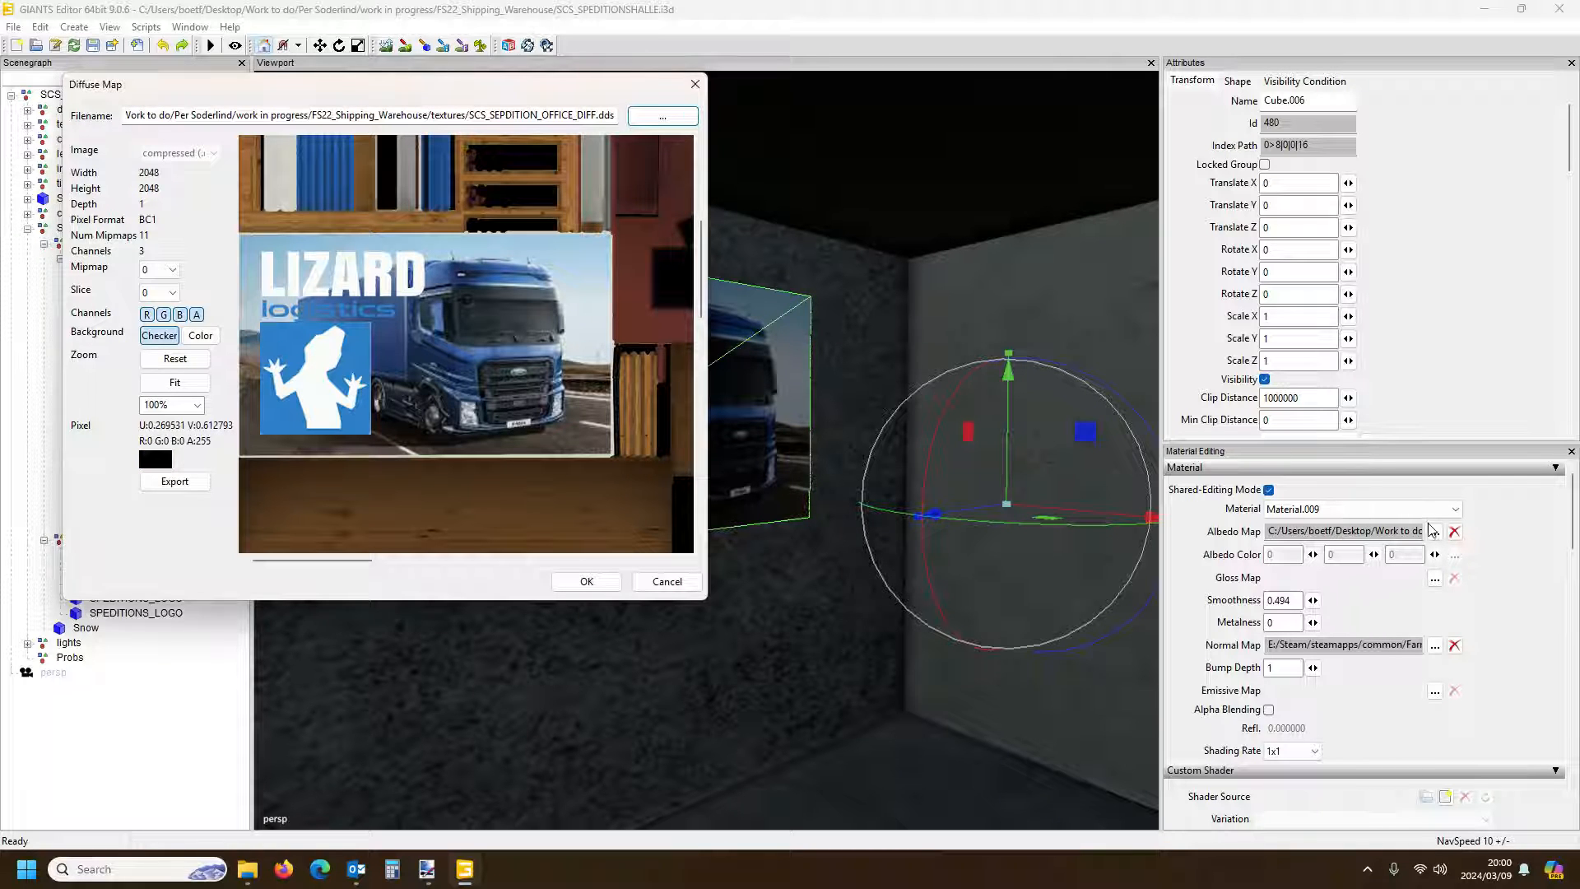
{"action": "left_click", "coordinate": [667, 582]}
Replace the albedo map of Cube.006's Material.009 with brand_scania.dds from the textures folder
{"action": "left_click", "coordinate": [1362, 509]}
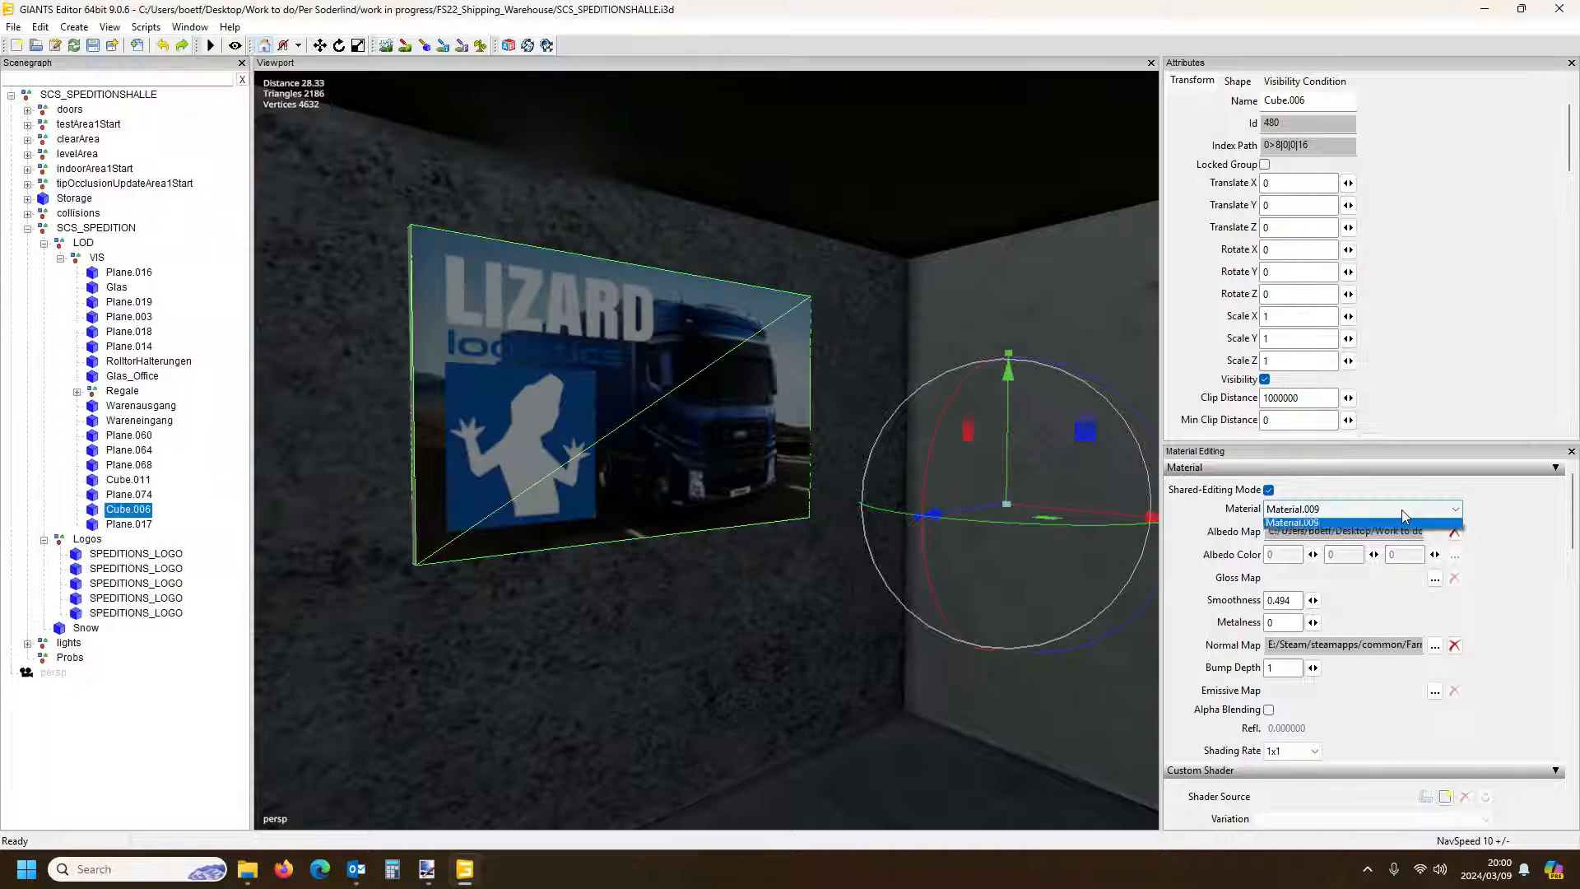
{"action": "left_click", "coordinate": [1358, 524]}
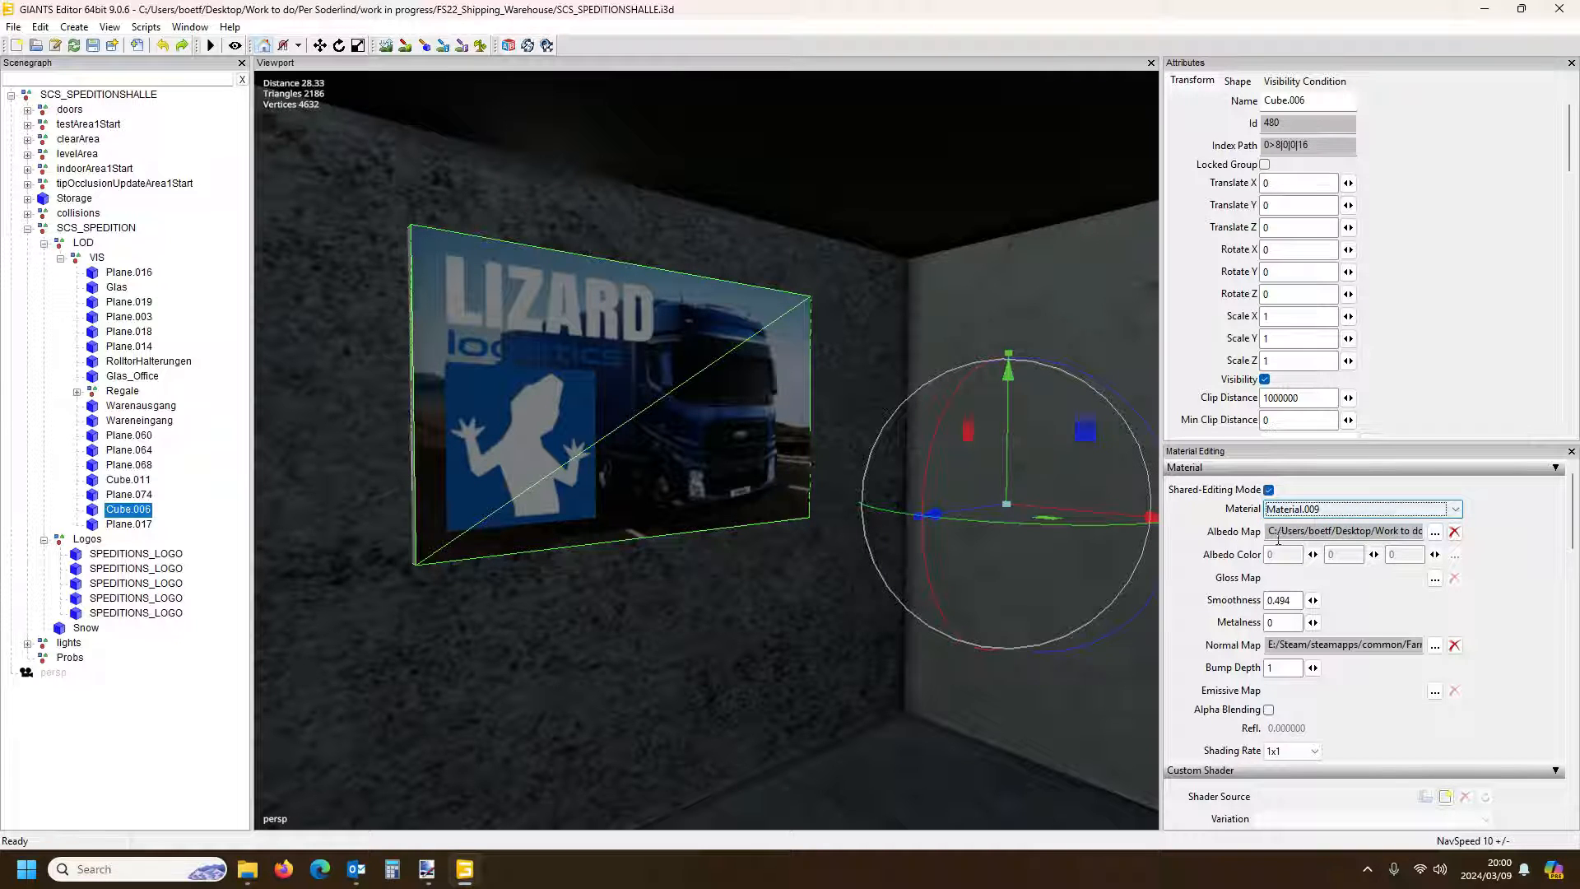
{"action": "left_click", "coordinate": [1435, 533]}
{"action": "left_click", "coordinate": [662, 116]}
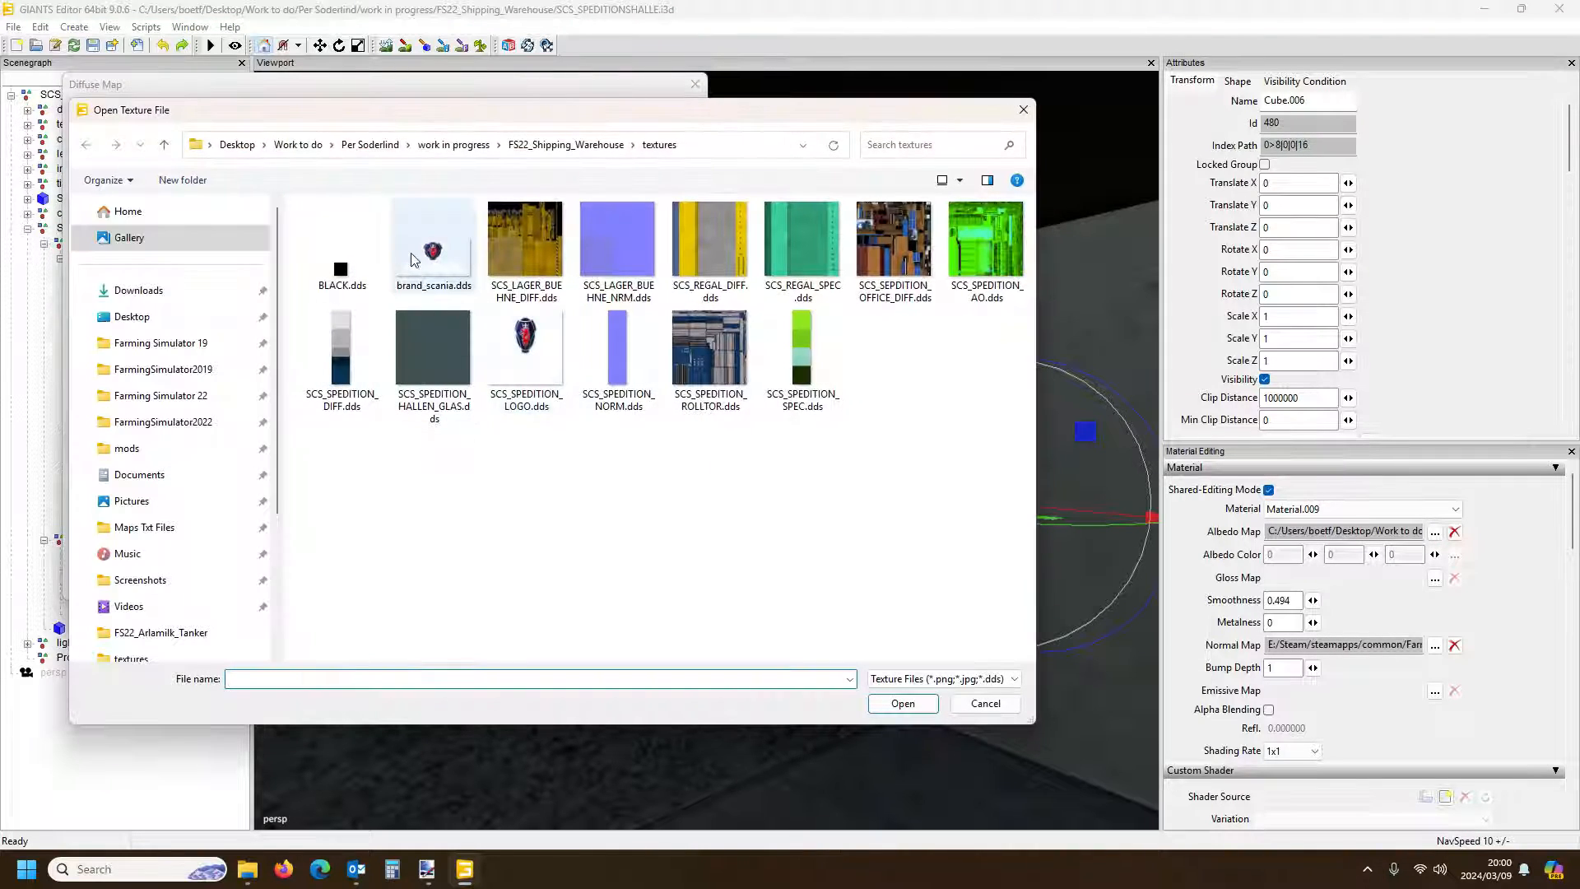
{"action": "left_click", "coordinate": [434, 247]}
{"action": "left_click", "coordinate": [889, 710]}
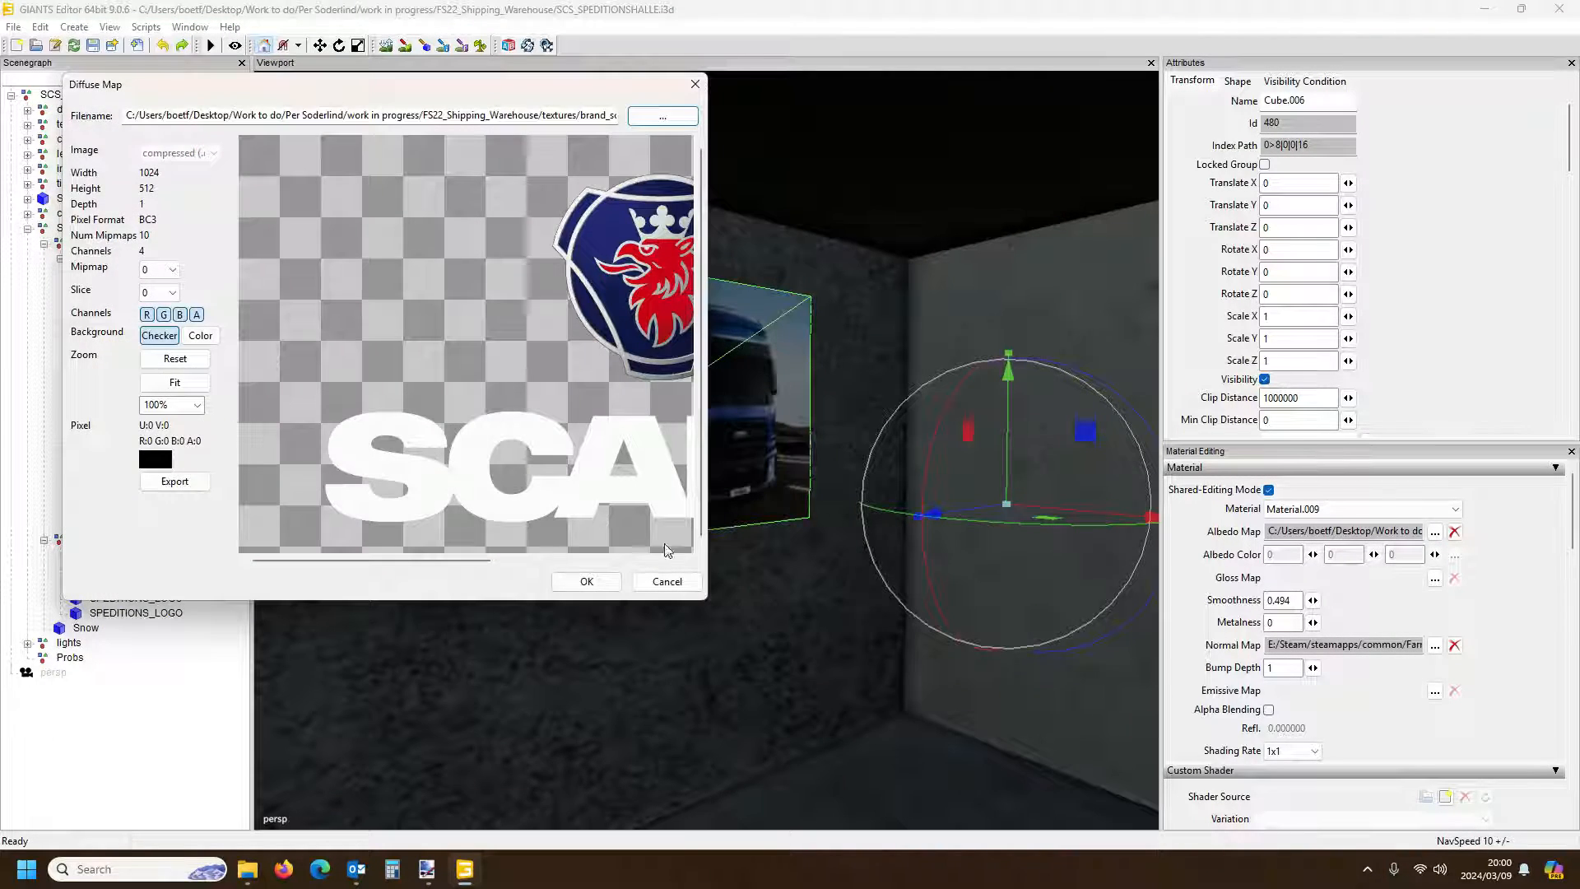
{"action": "left_click", "coordinate": [586, 585]}
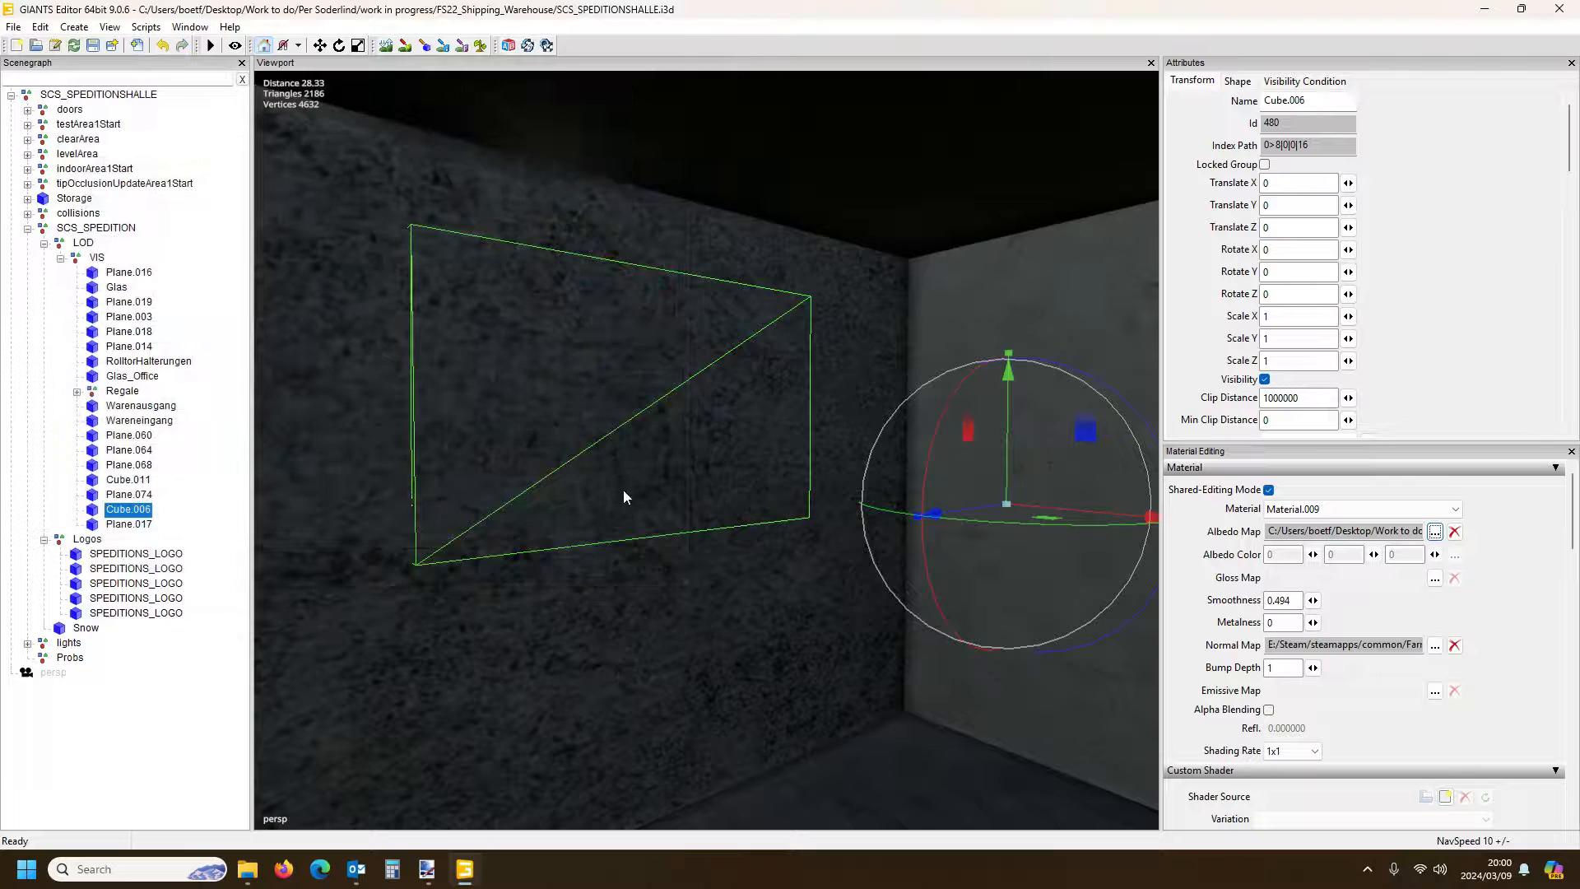
Inspect the wall picture and the surrounding office objects from several angles to check the replaced texture
{"action": "left_click_drag", "start_coordinate": [699, 591], "coordinate": [153, 628], "text": "alt"}
{"action": "scroll", "coordinate": [521, 589], "scroll_direction": "up", "scroll_amount": 3}
{"action": "scroll", "coordinate": [363, 613], "scroll_direction": "up", "scroll_amount": 4}
{"action": "scroll", "coordinate": [319, 613], "scroll_direction": "down", "scroll_amount": 4}
{"action": "scroll", "coordinate": [153, 628], "scroll_direction": "down", "scroll_amount": 2}
{"action": "left_click_drag", "start_coordinate": [601, 670], "coordinate": [291, 680], "text": "alt"}
{"action": "scroll", "coordinate": [488, 660], "scroll_direction": "up", "scroll_amount": 4}
{"action": "scroll", "coordinate": [405, 670], "scroll_direction": "up", "scroll_amount": 3}
{"action": "scroll", "coordinate": [401, 668], "scroll_direction": "down", "scroll_amount": 4}
{"action": "left_click_drag", "start_coordinate": [732, 636], "coordinate": [513, 620], "text": "alt"}
{"action": "scroll", "coordinate": [716, 643], "scroll_direction": "up", "scroll_amount": 2}
{"action": "scroll", "coordinate": [798, 595], "scroll_direction": "up", "scroll_amount": 2}
{"action": "scroll", "coordinate": [787, 601], "scroll_direction": "up", "scroll_amount": 4}
{"action": "scroll", "coordinate": [587, 628], "scroll_direction": "up", "scroll_amount": 2}
{"action": "scroll", "coordinate": [600, 630], "scroll_direction": "up", "scroll_amount": 2}
{"action": "scroll", "coordinate": [319, 624], "scroll_direction": "down", "scroll_amount": 3}
{"action": "scroll", "coordinate": [463, 628], "scroll_direction": "up", "scroll_amount": 3}
{"action": "scroll", "coordinate": [477, 614], "scroll_direction": "up", "scroll_amount": 3}
{"action": "scroll", "coordinate": [463, 613], "scroll_direction": "up", "scroll_amount": 2}
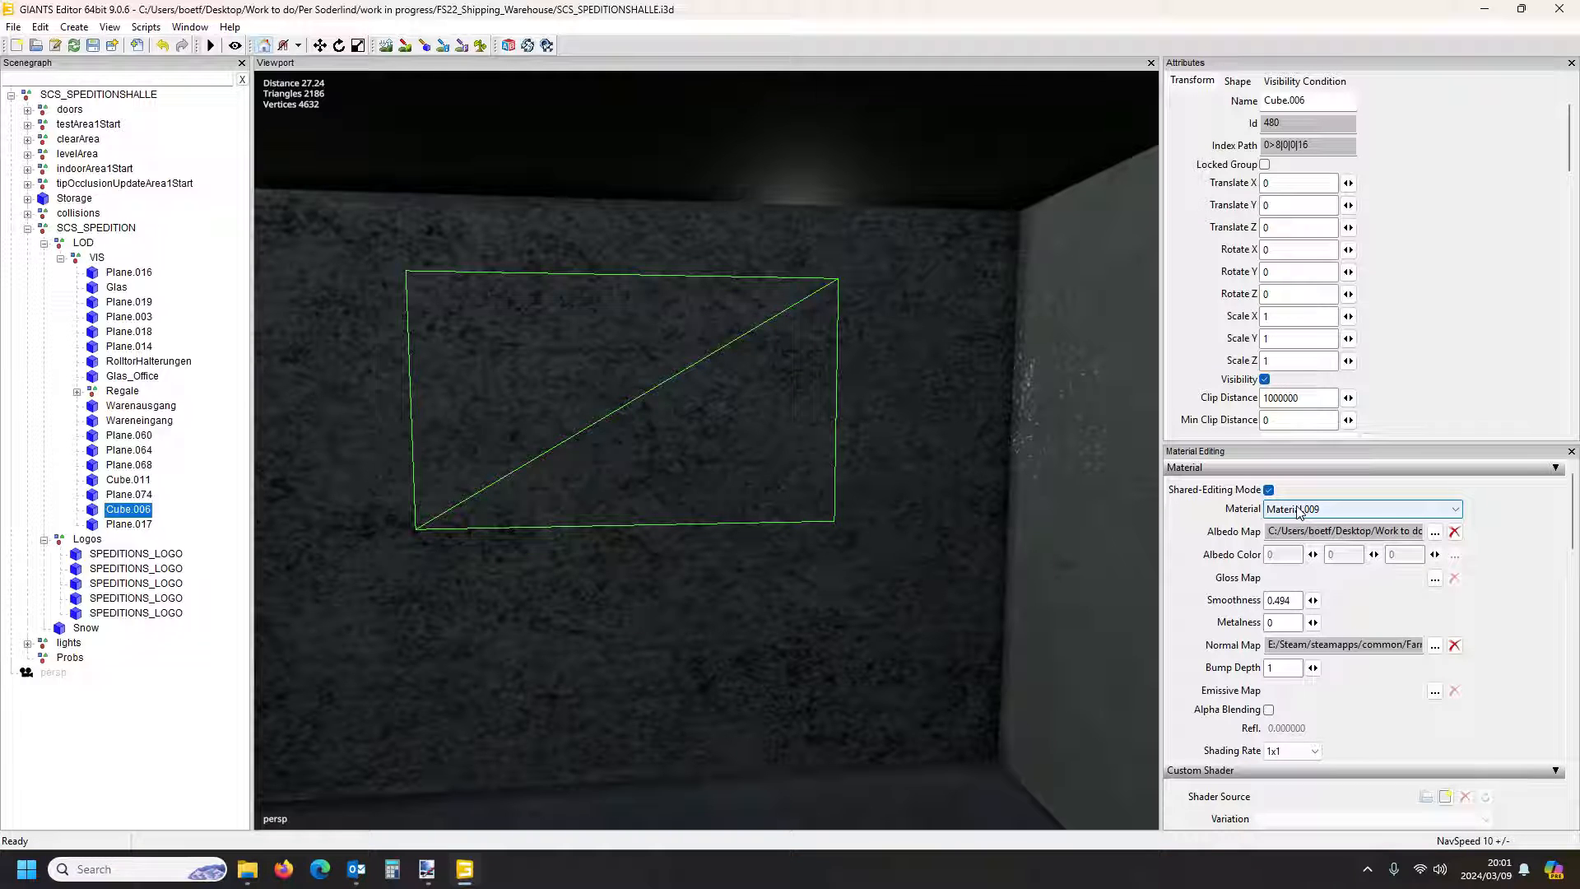
Undo the albedo map replacement on Cube.006 and clear the selection
{"action": "key", "text": "ctrl+z"}
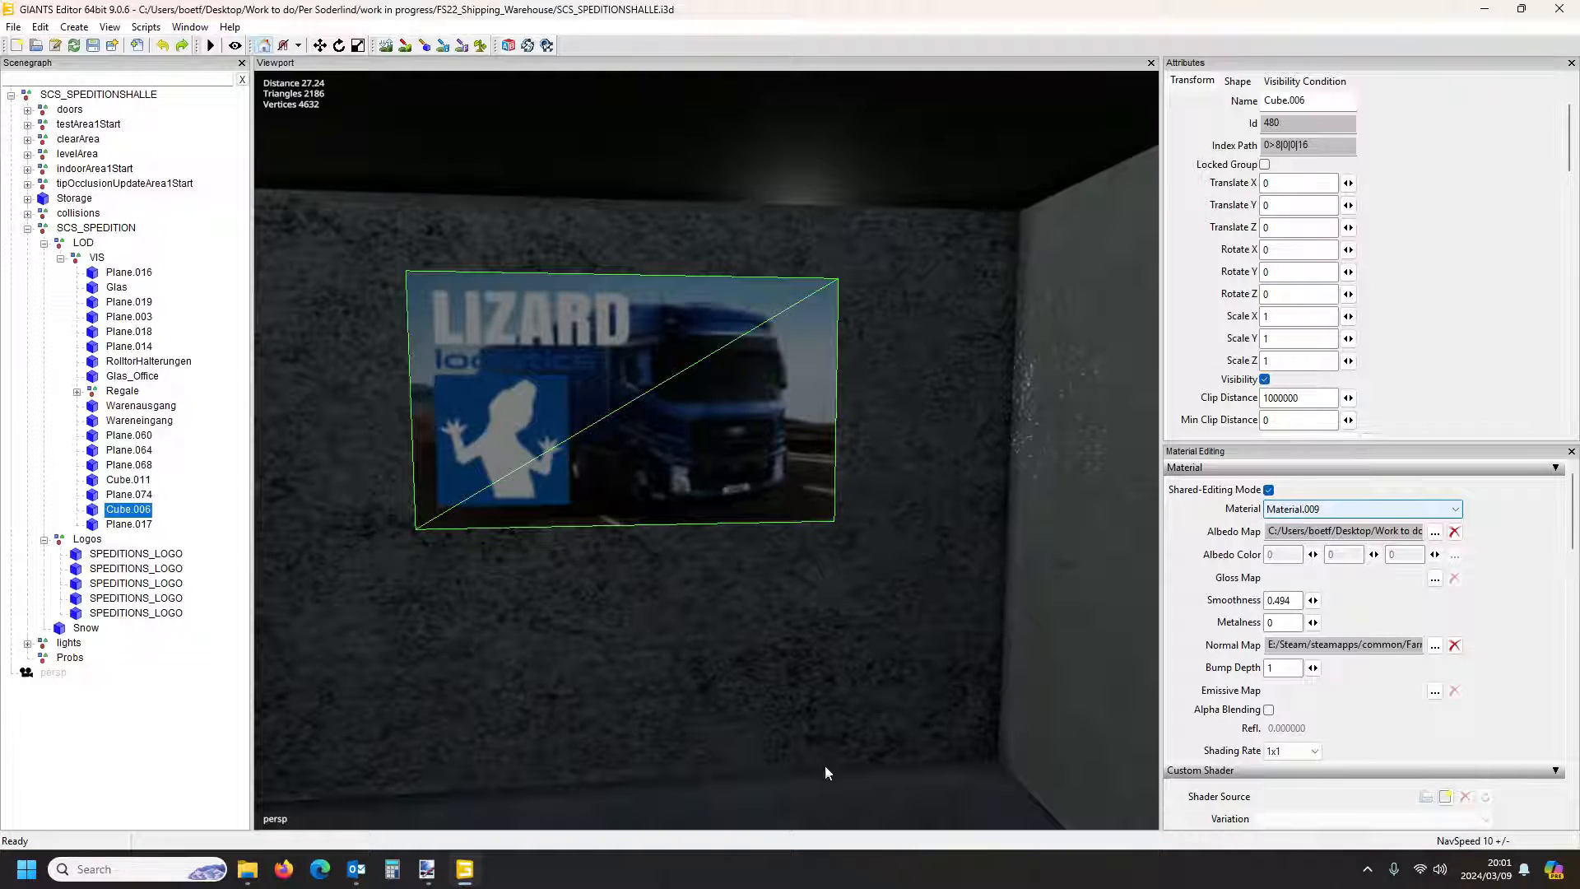
{"action": "left_click", "coordinate": [151, 730]}
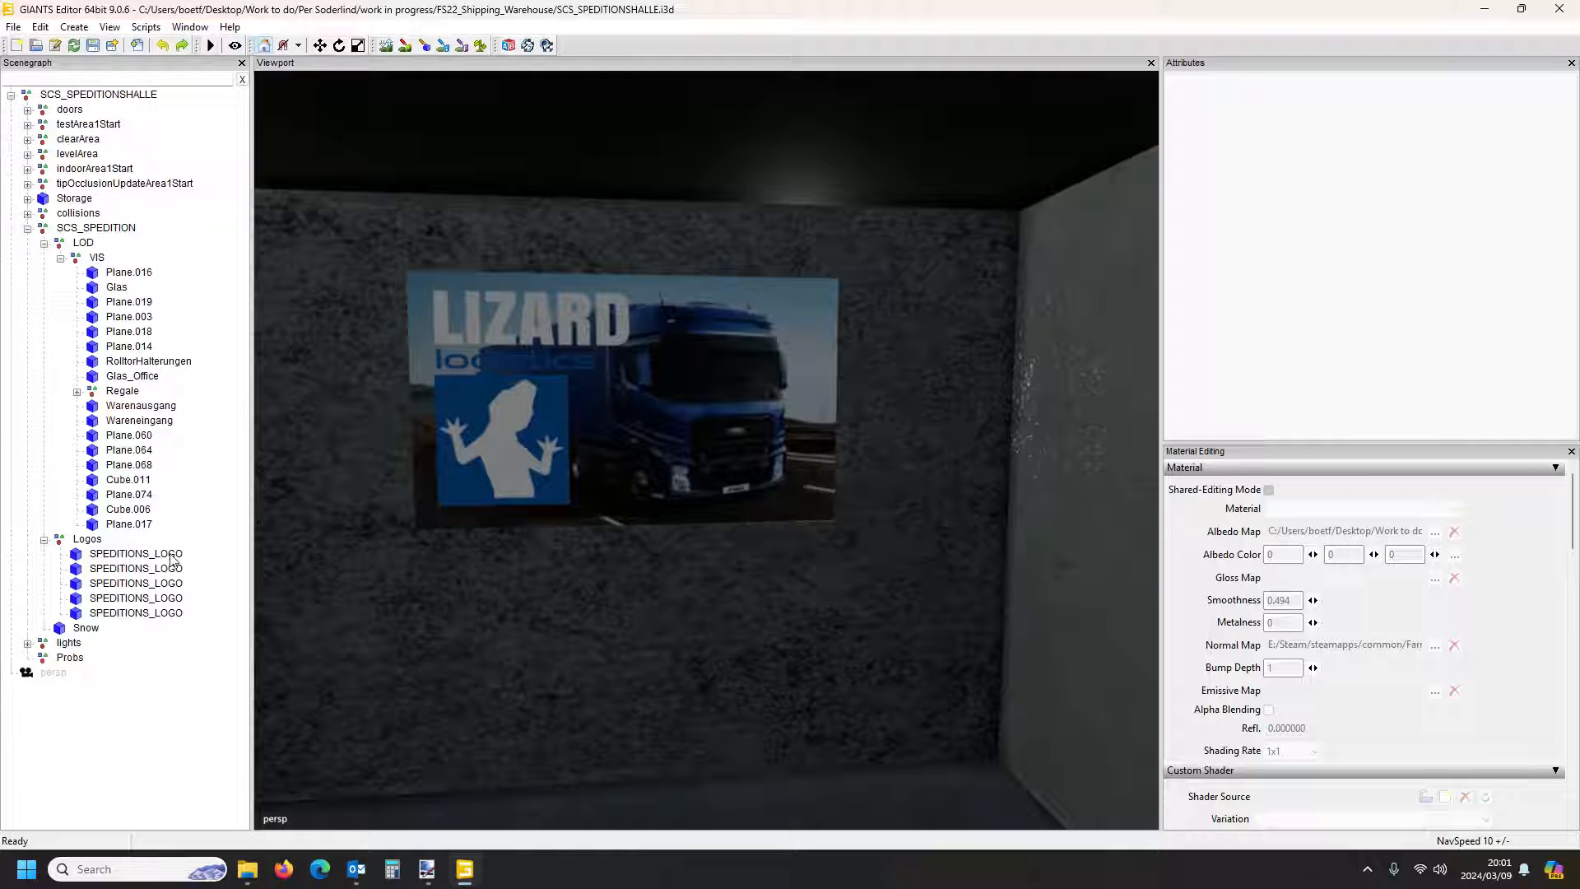
Start an export of Cube.006 with its files, using the FS22_Shipping_Warehouse folder as the location
{"action": "left_click", "coordinate": [129, 508]}
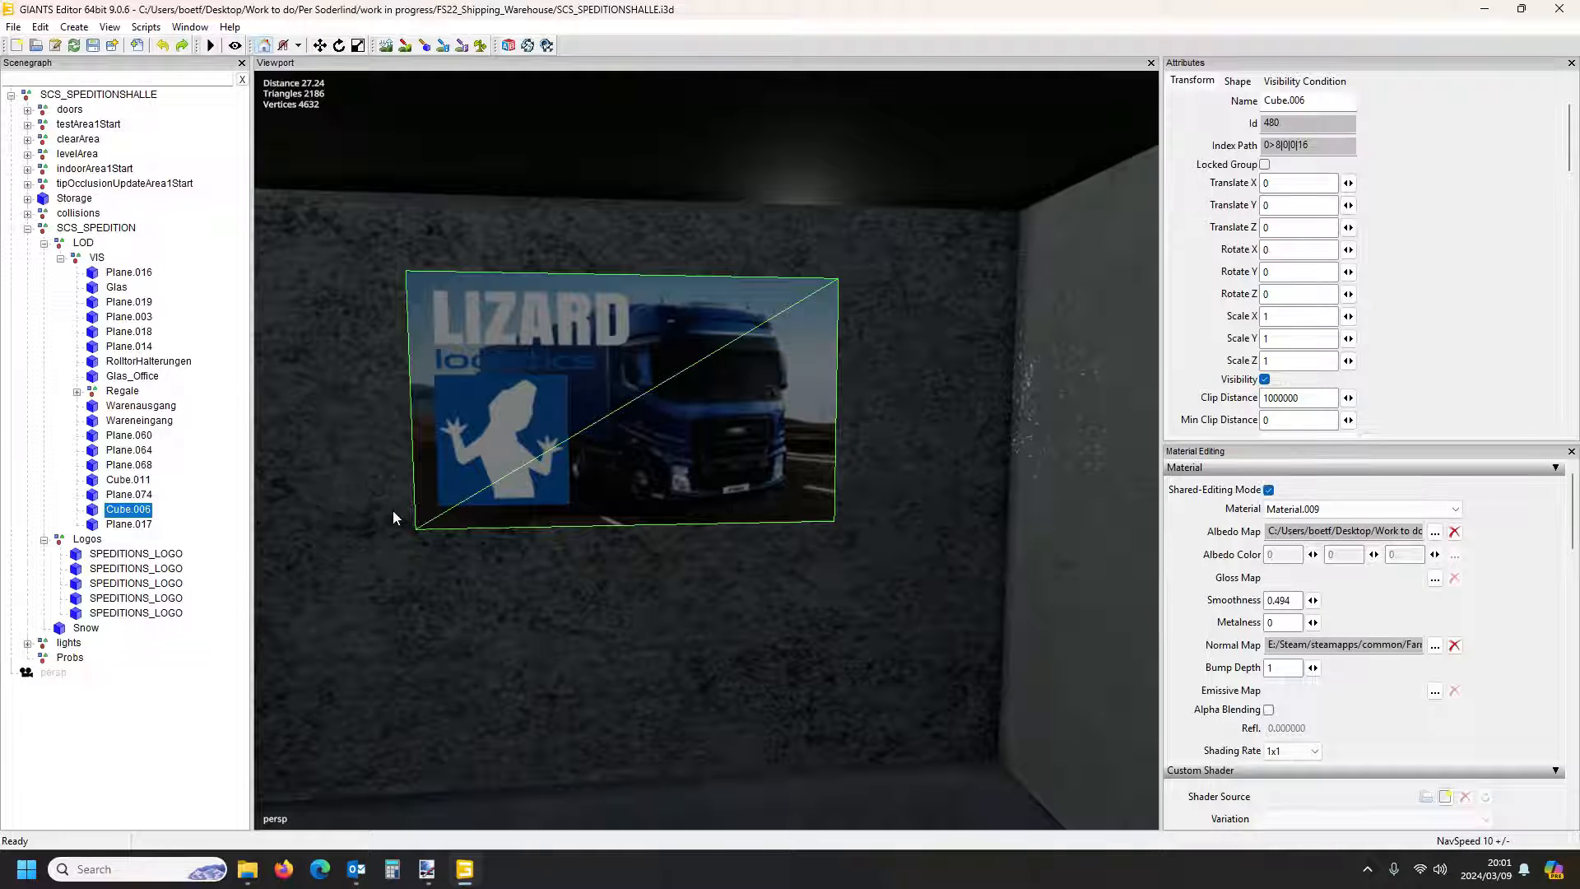
{"action": "left_click", "coordinate": [13, 26]}
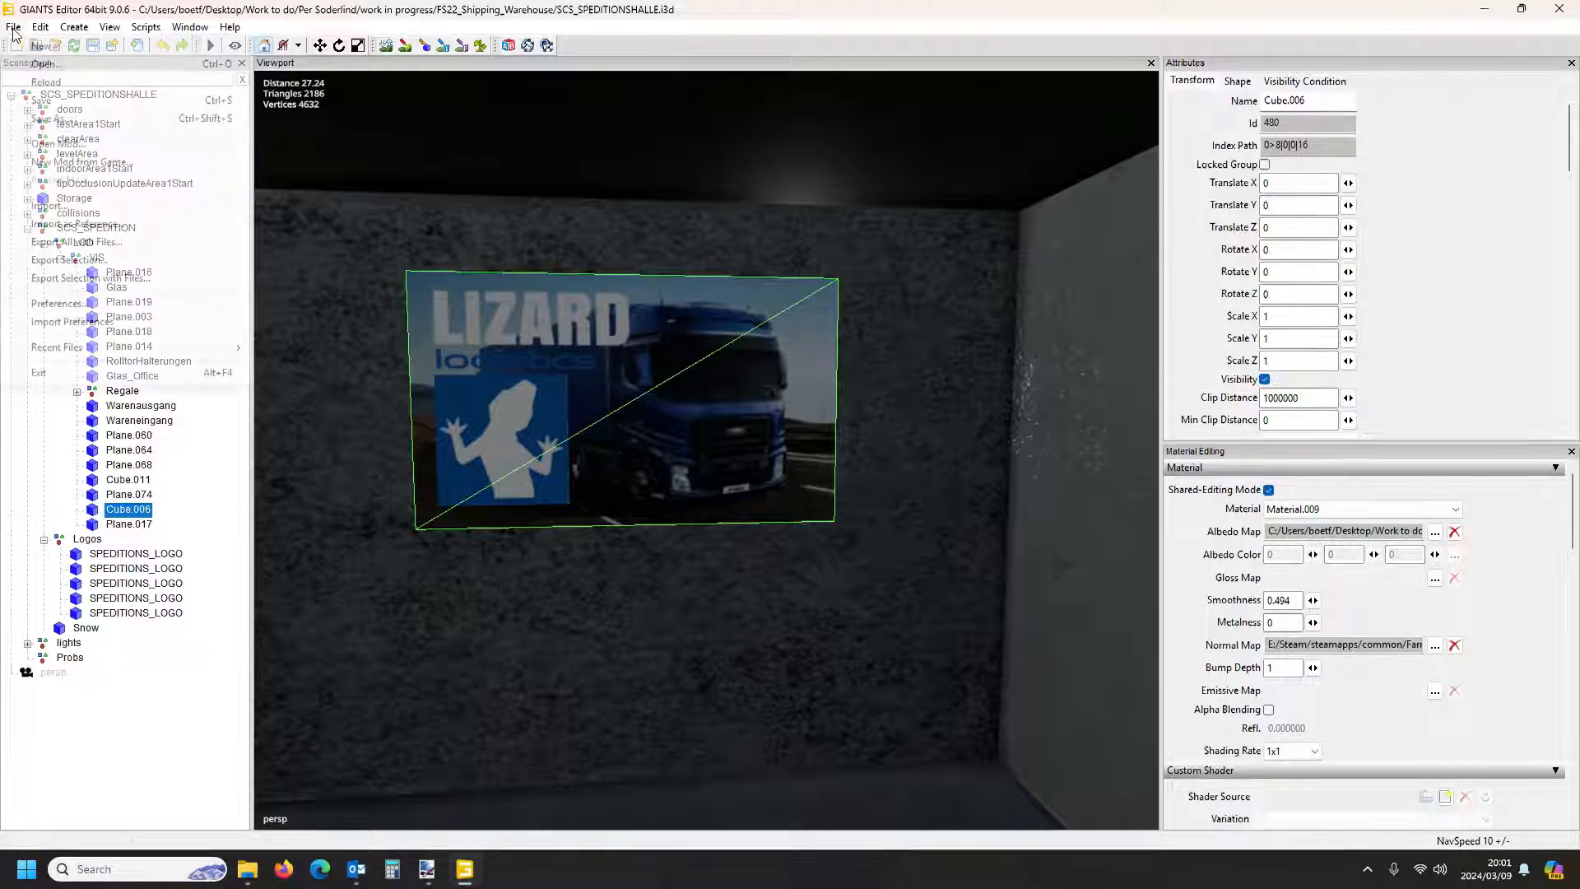
{"action": "left_click", "coordinate": [96, 261]}
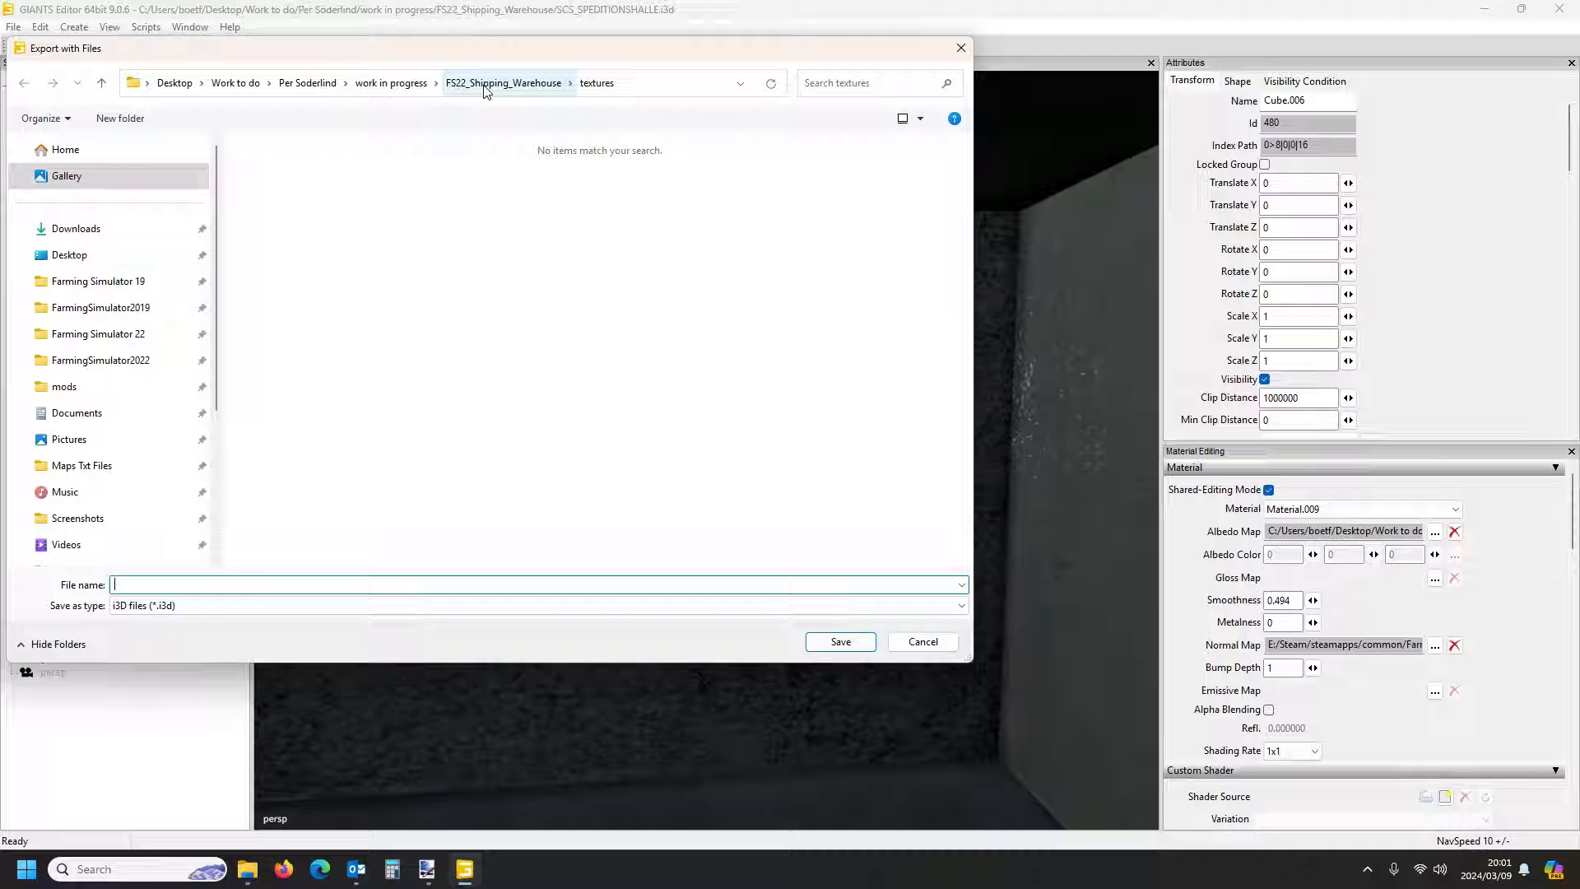
{"action": "left_click", "coordinate": [504, 85]}
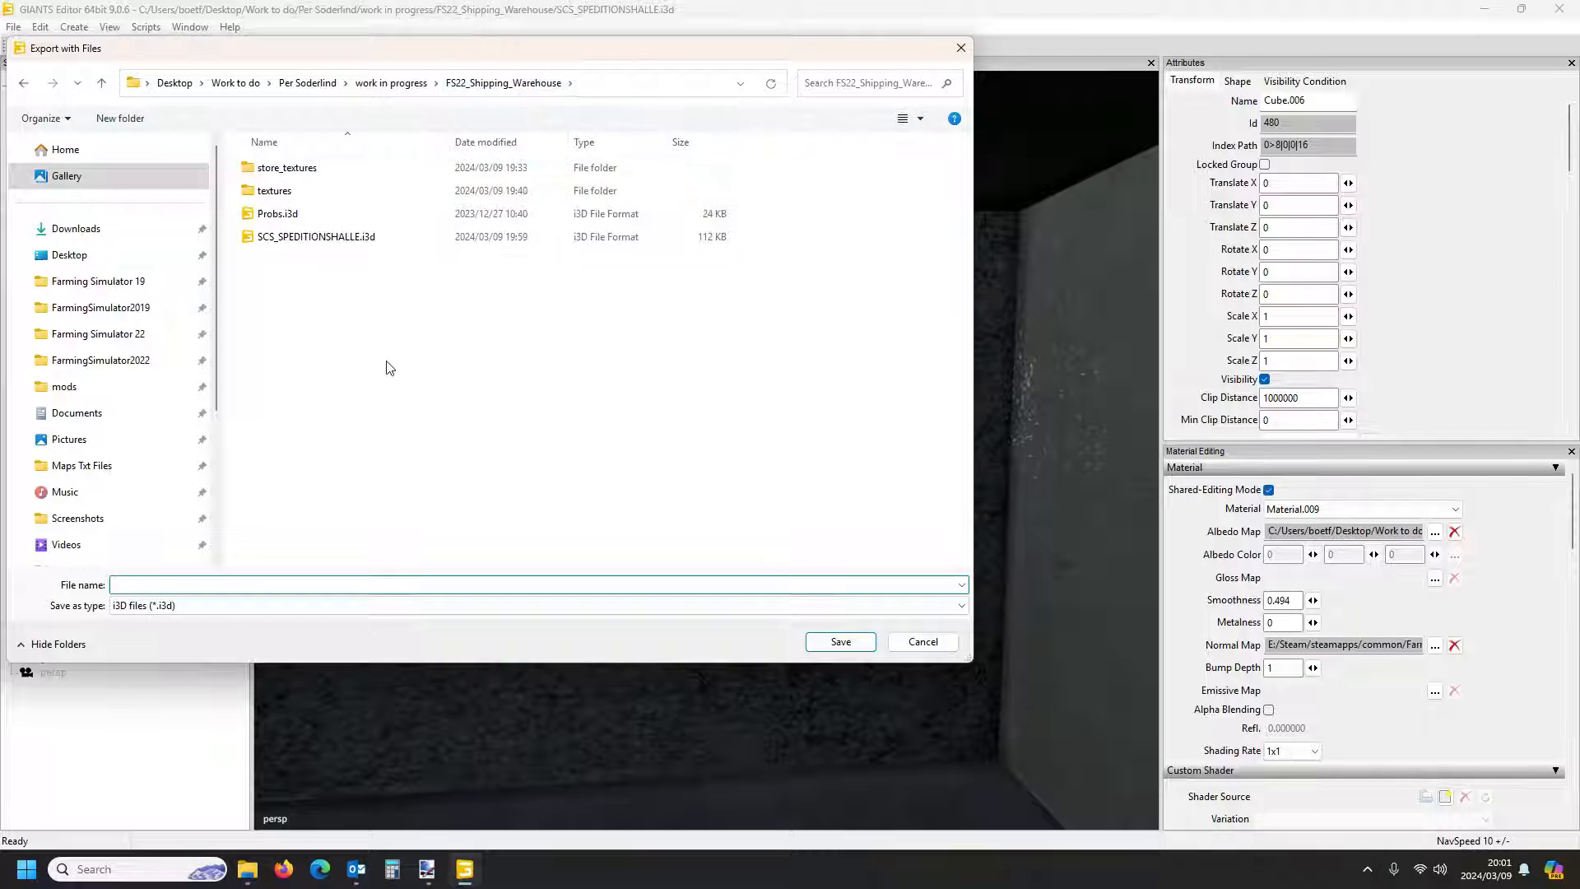
Create a folder named temp inside FS22_Shipping_Warehouse for the export
{"action": "right_click", "coordinate": [329, 344]}
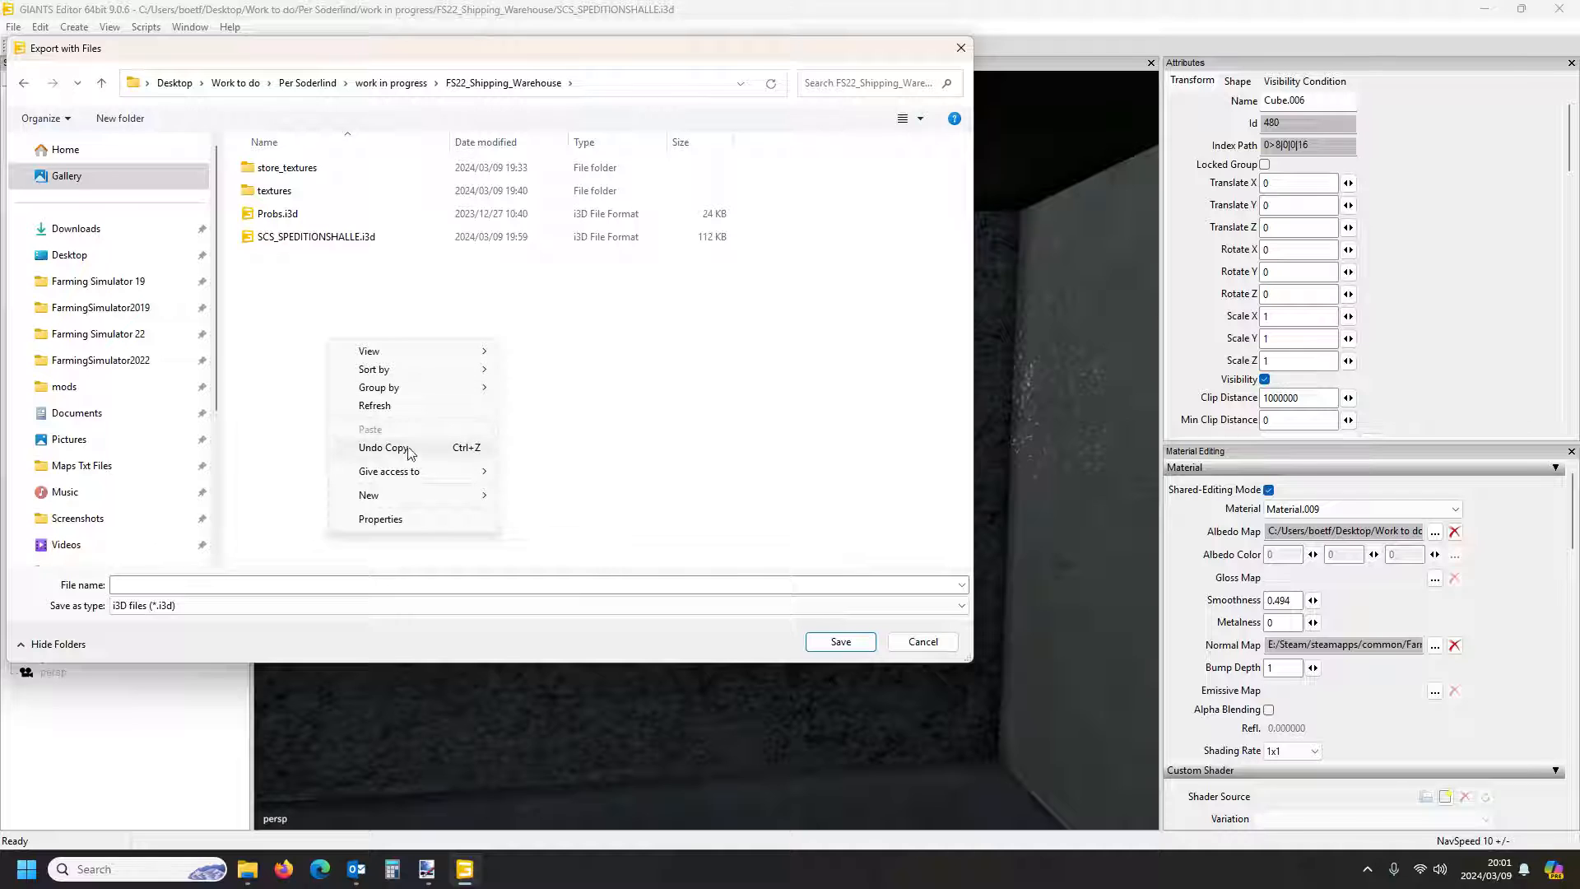
{"action": "mouse_move", "coordinate": [403, 496]}
{"action": "left_click", "coordinate": [605, 498]}
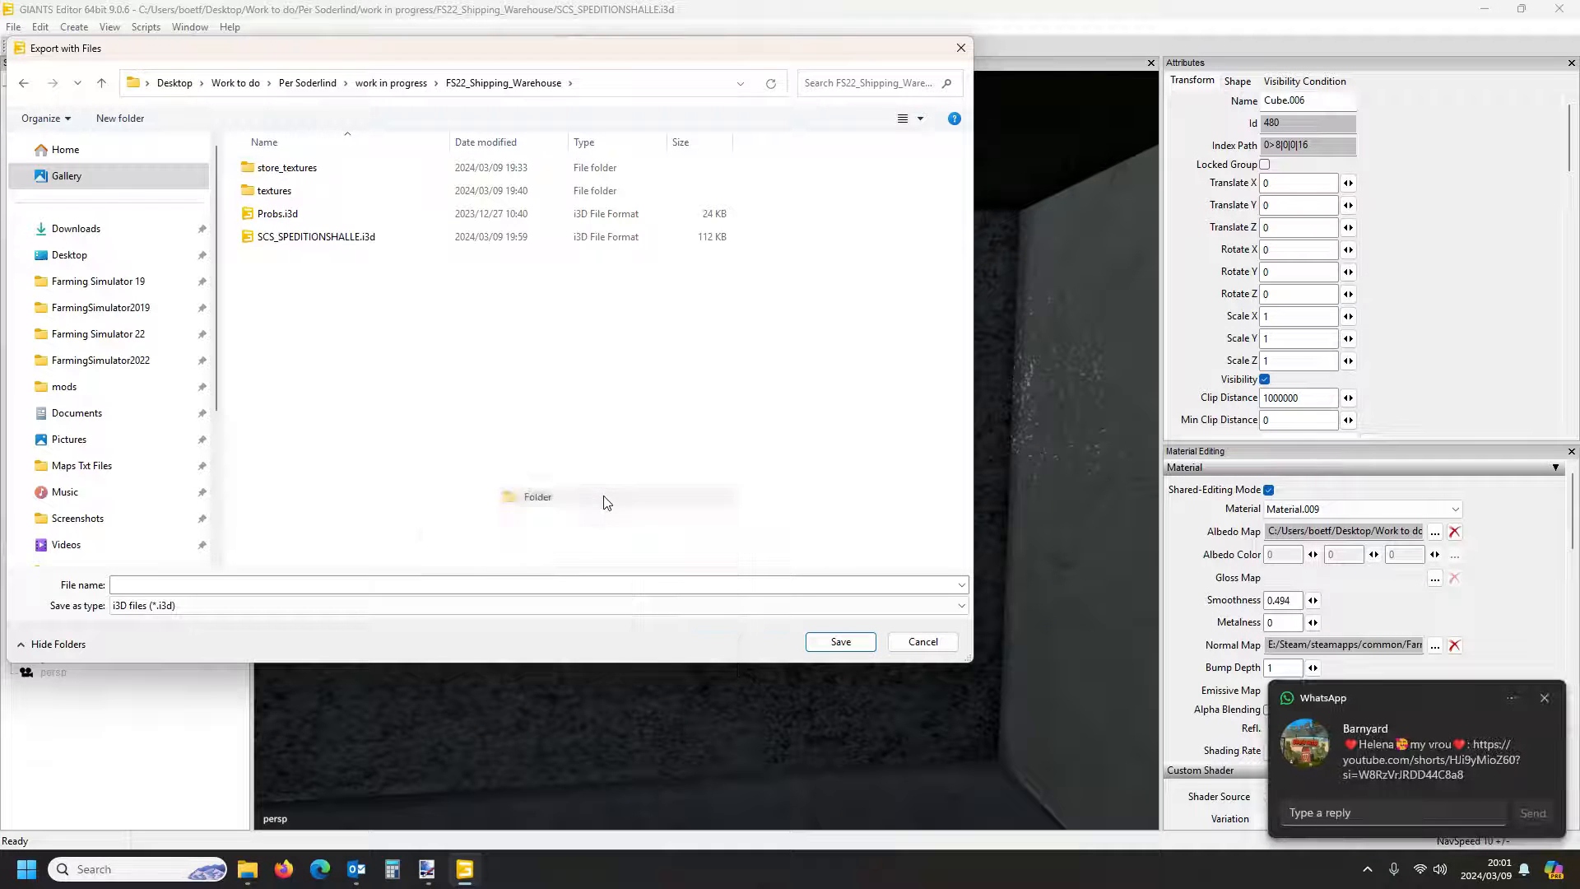
{"action": "type", "text": "temp"}
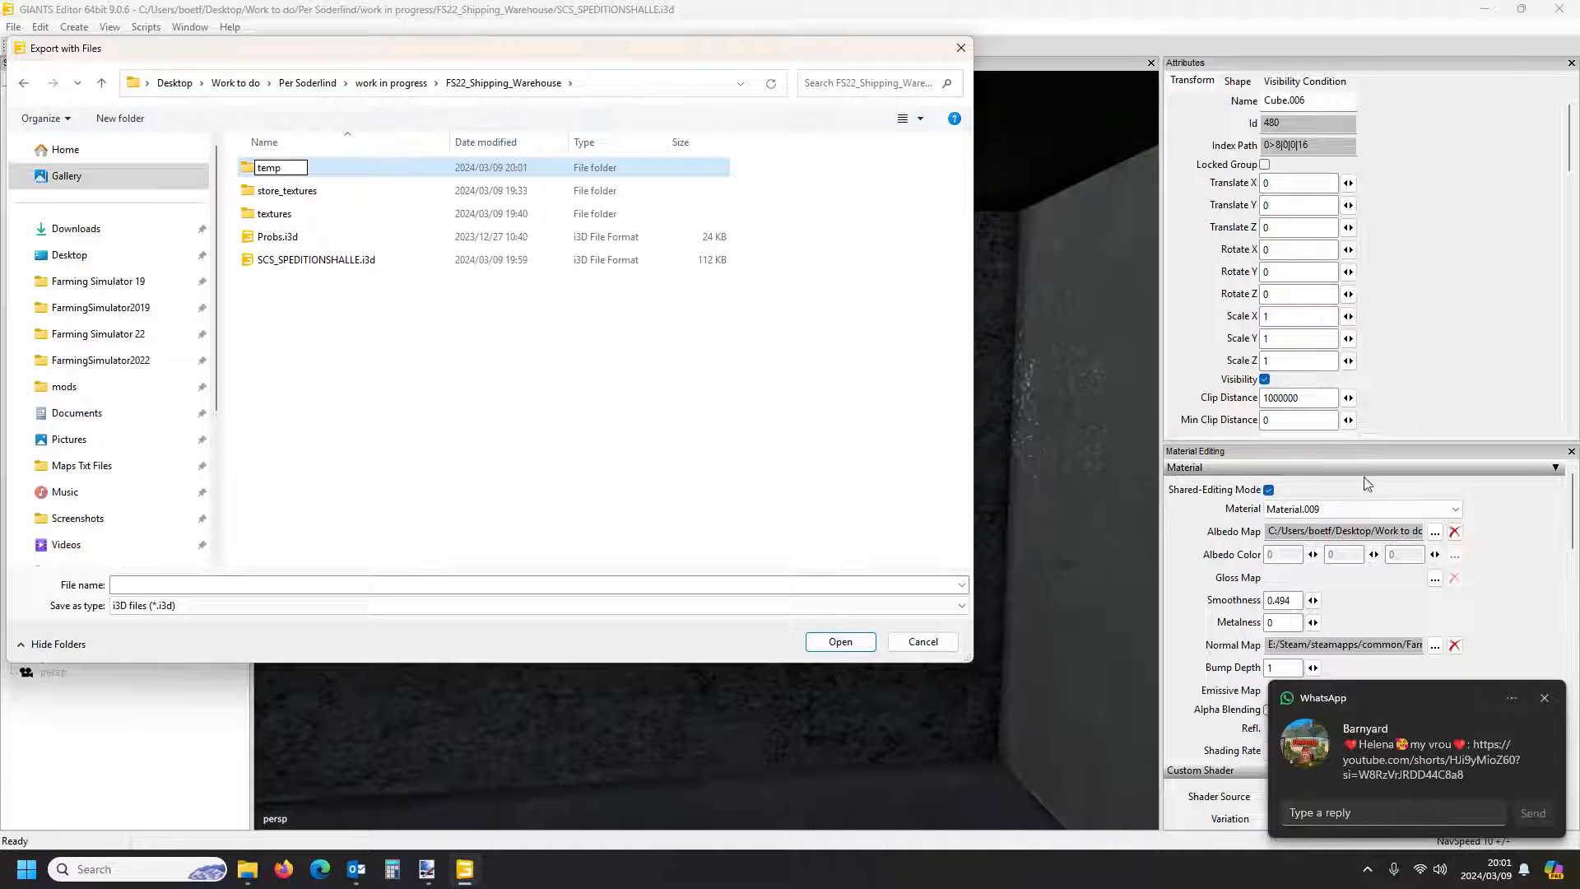
{"action": "left_click", "coordinate": [1544, 698]}
{"action": "key", "text": "Return"}
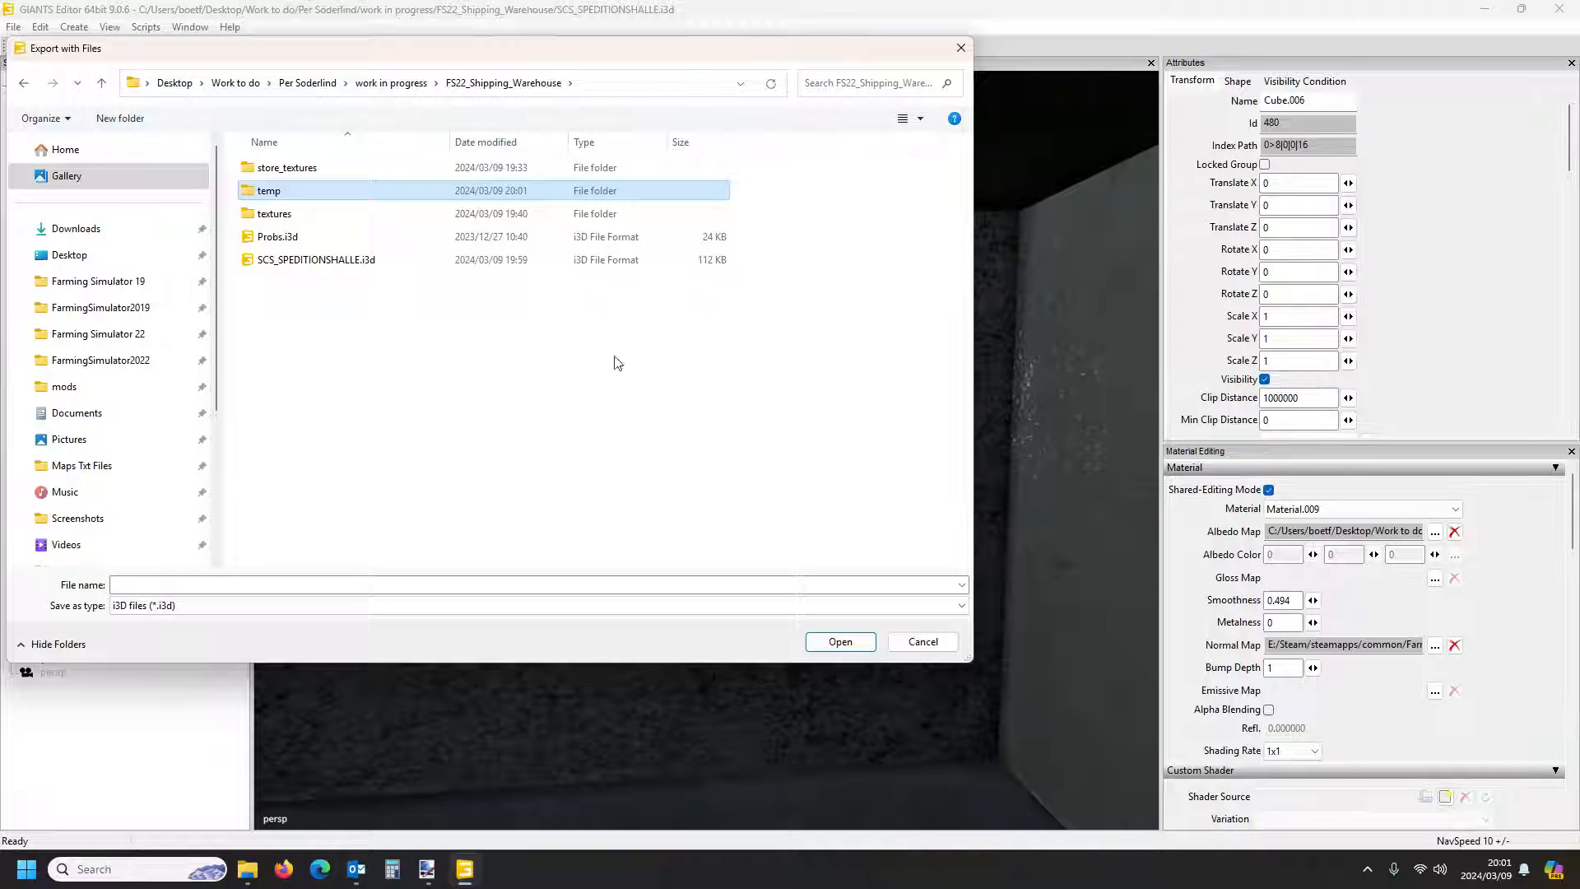
Export Cube.006 into the temp folder as an i3D file named scania
{"action": "double_click", "coordinate": [300, 190]}
{"action": "left_click", "coordinate": [304, 587]}
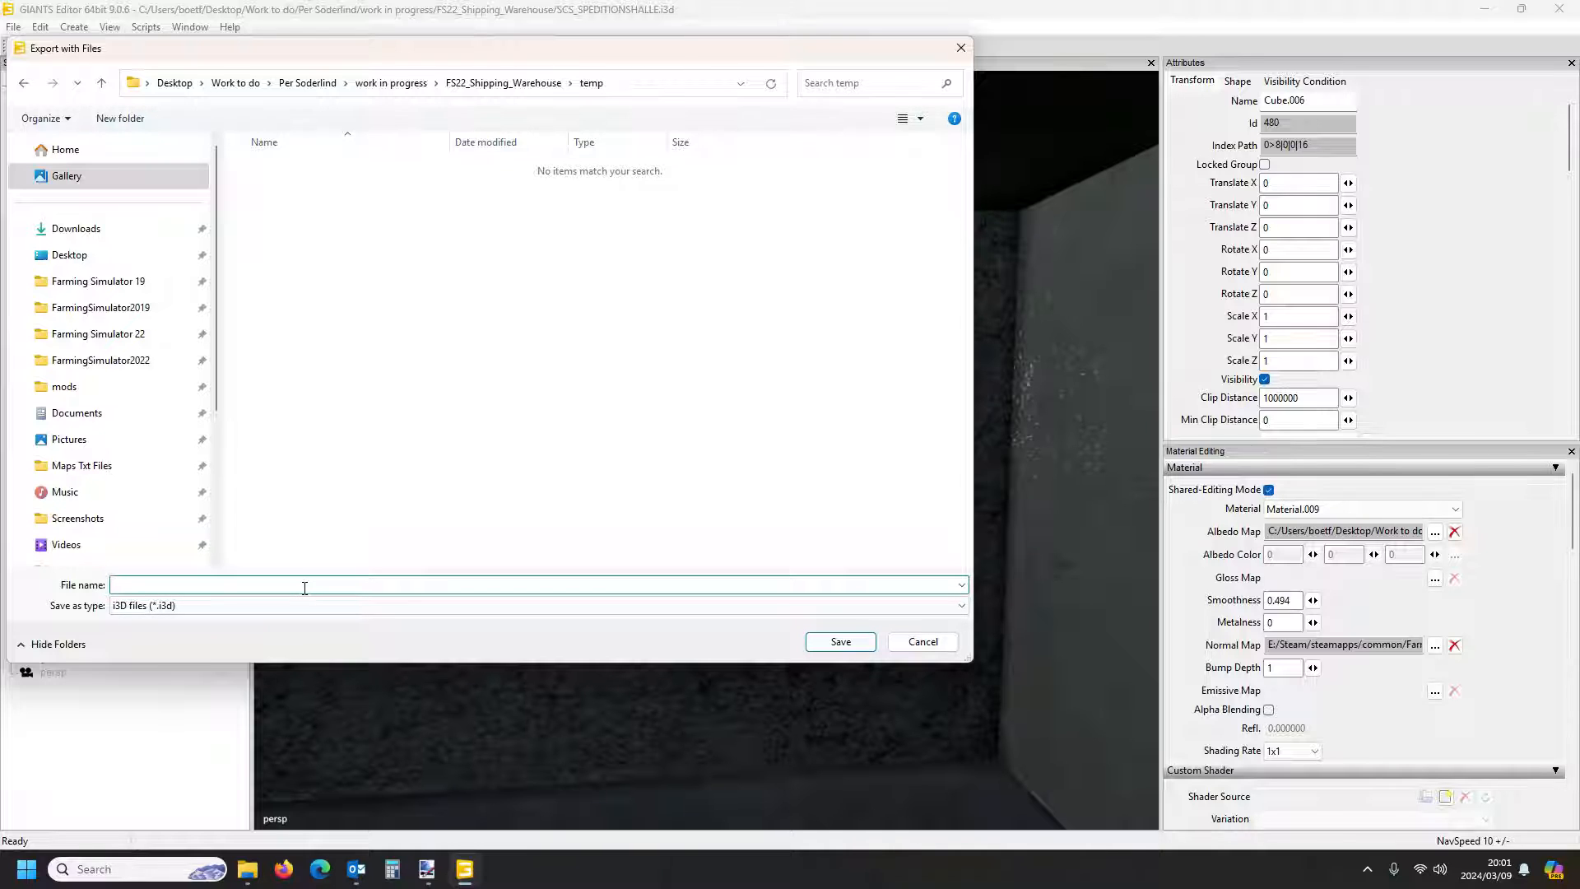
{"action": "type", "text": "scania"}
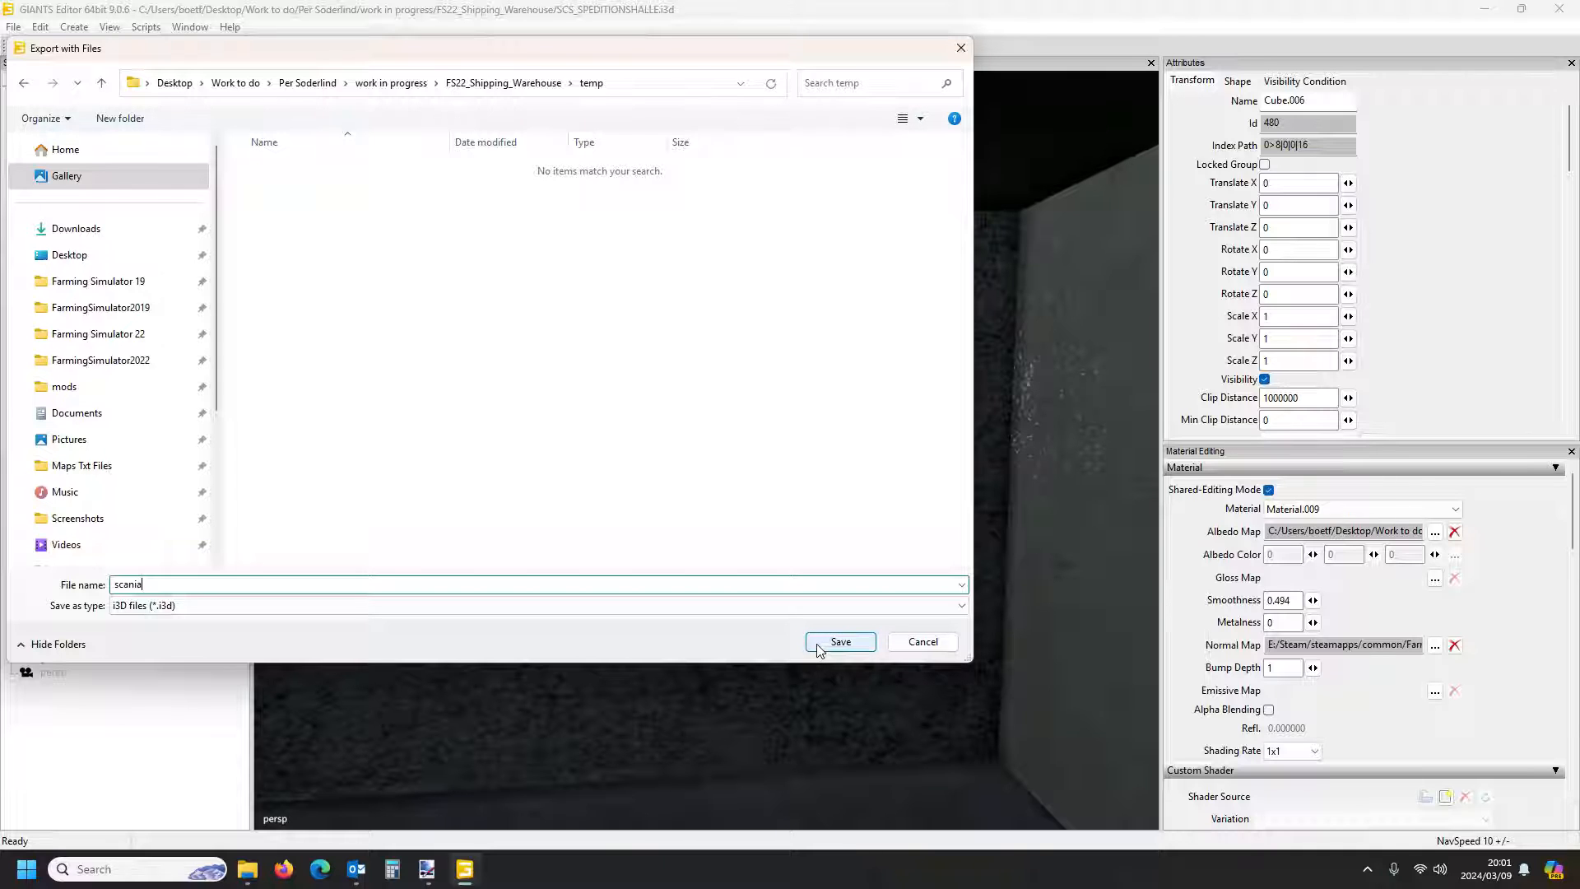
{"action": "left_click", "coordinate": [839, 642]}
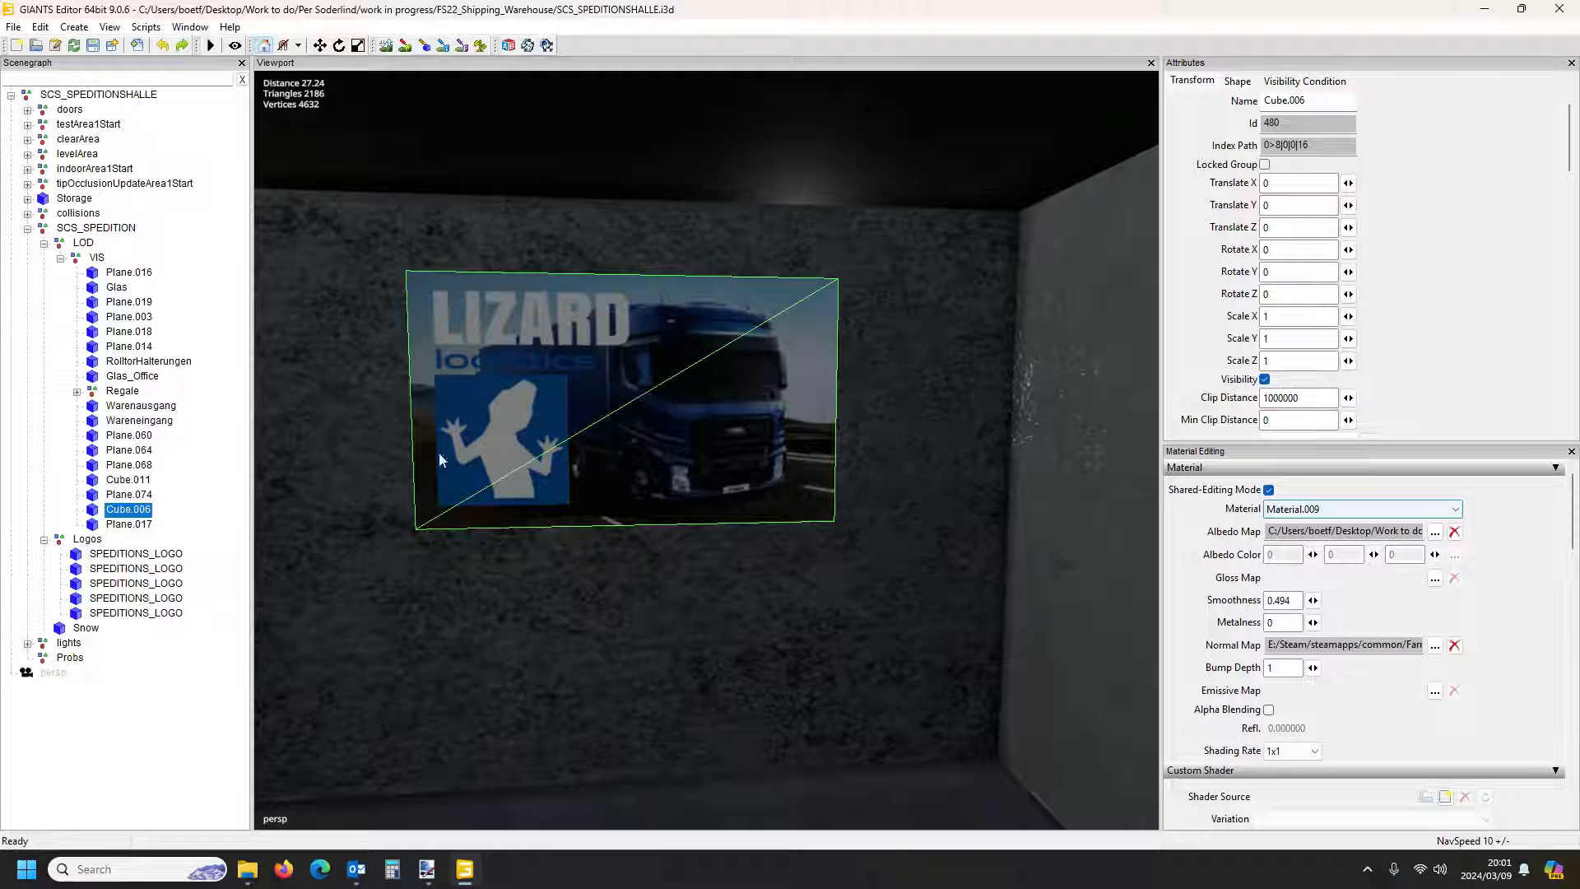
Deselect Cube.006 and close the SCS_SPEDITIONSHALLE scene without saving changes
{"action": "left_click", "coordinate": [152, 699]}
{"action": "left_click", "coordinate": [1559, 8]}
{"action": "left_click", "coordinate": [909, 433]}
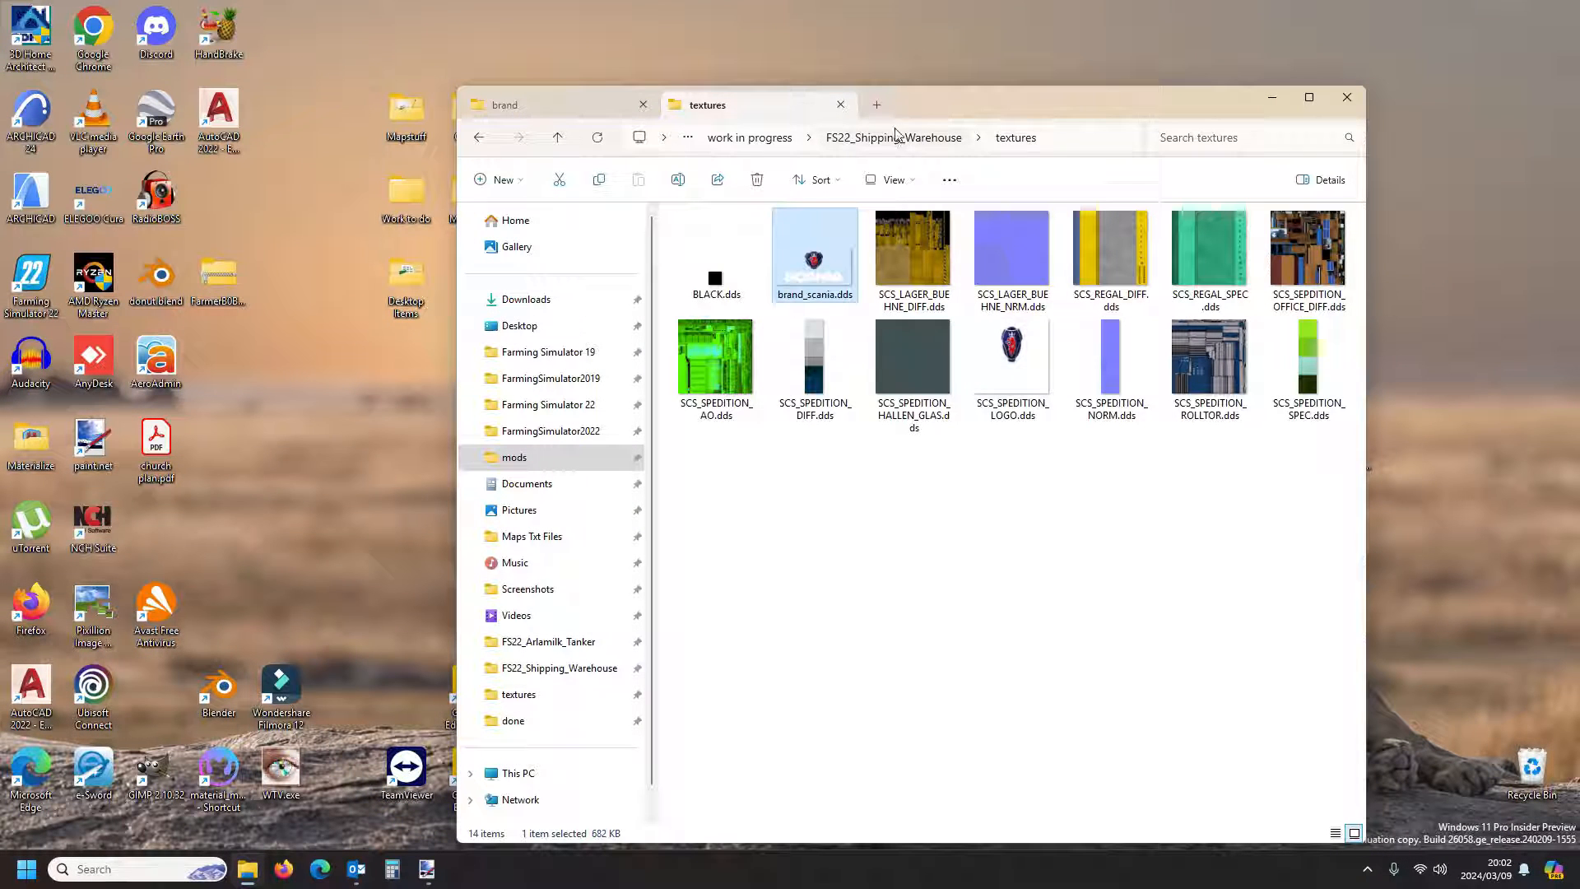
In File Explorer, open scania.i3d from the temp folder with GIANTS Editor 9.0.6
{"action": "left_click", "coordinate": [897, 136]}
{"action": "double_click", "coordinate": [701, 261]}
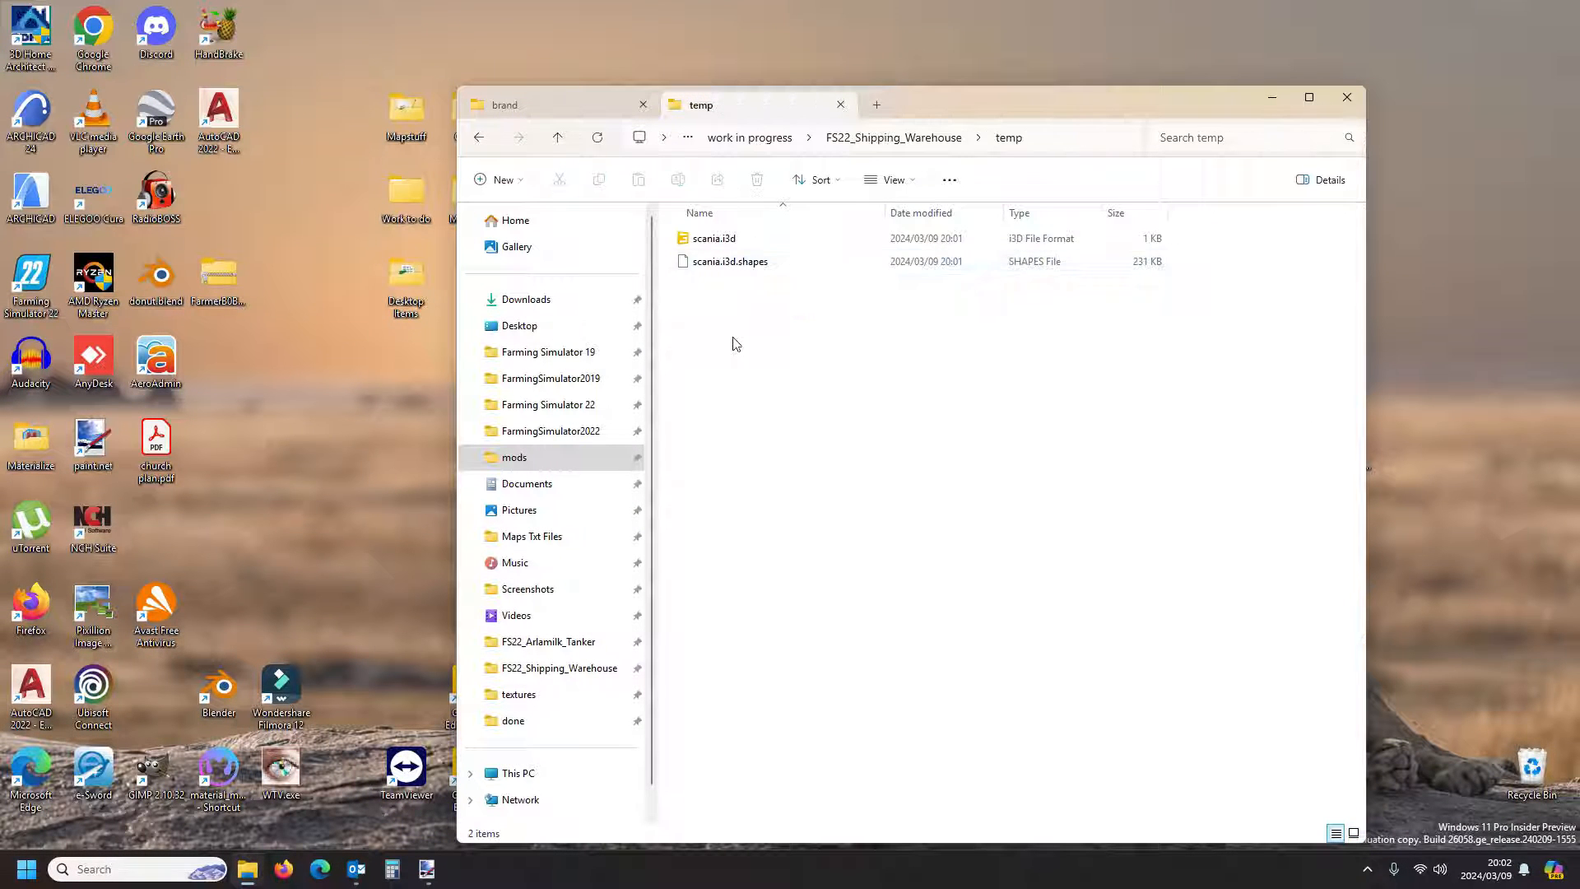
{"action": "double_click", "coordinate": [738, 245]}
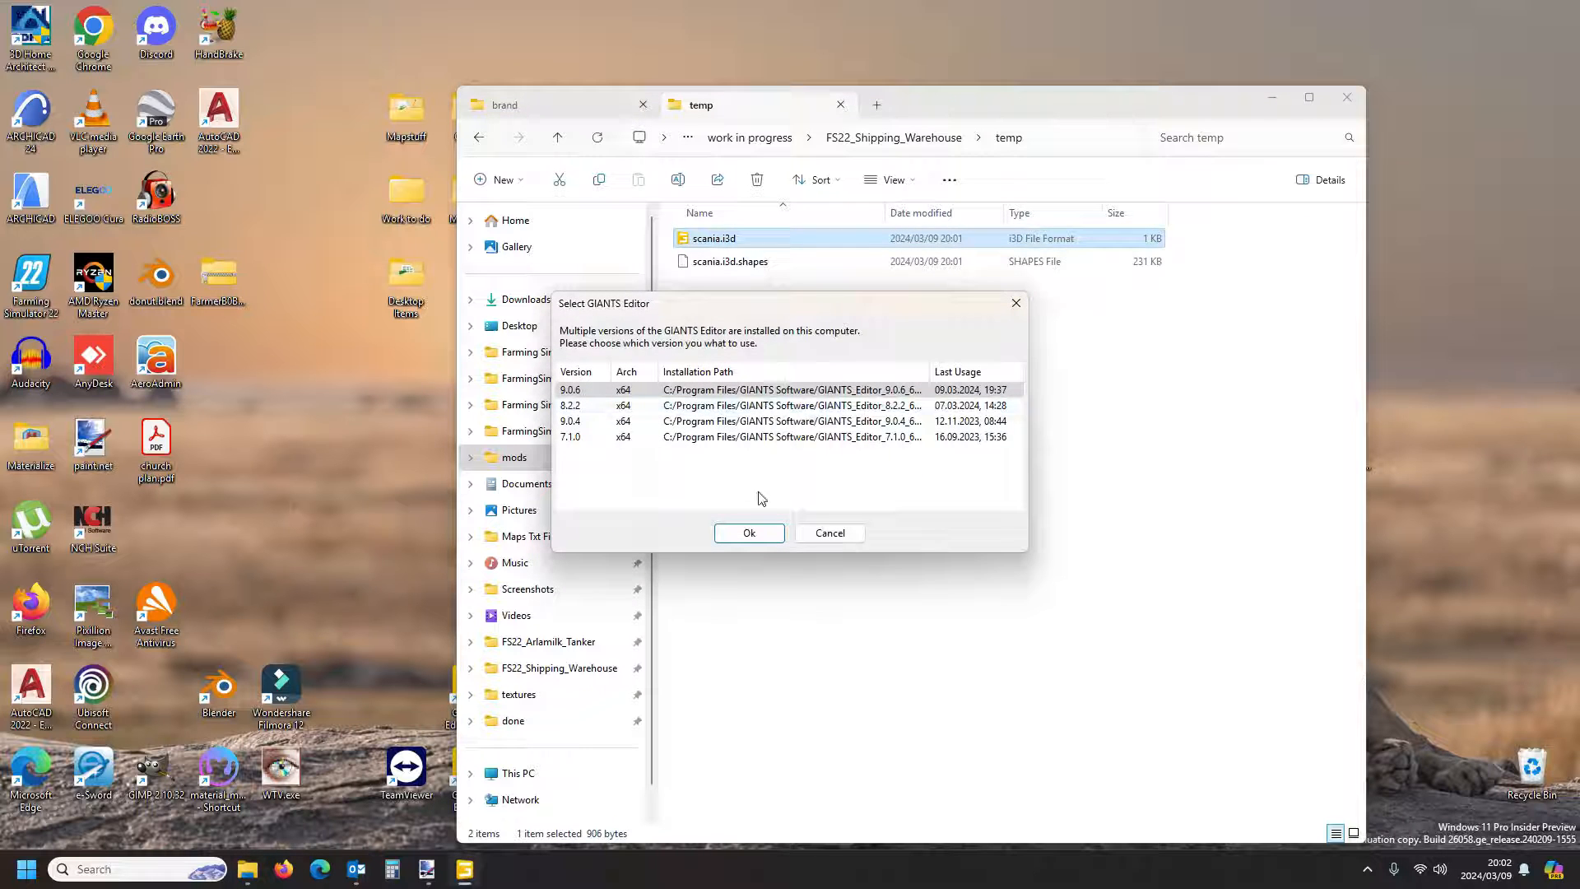
{"action": "left_click", "coordinate": [747, 533]}
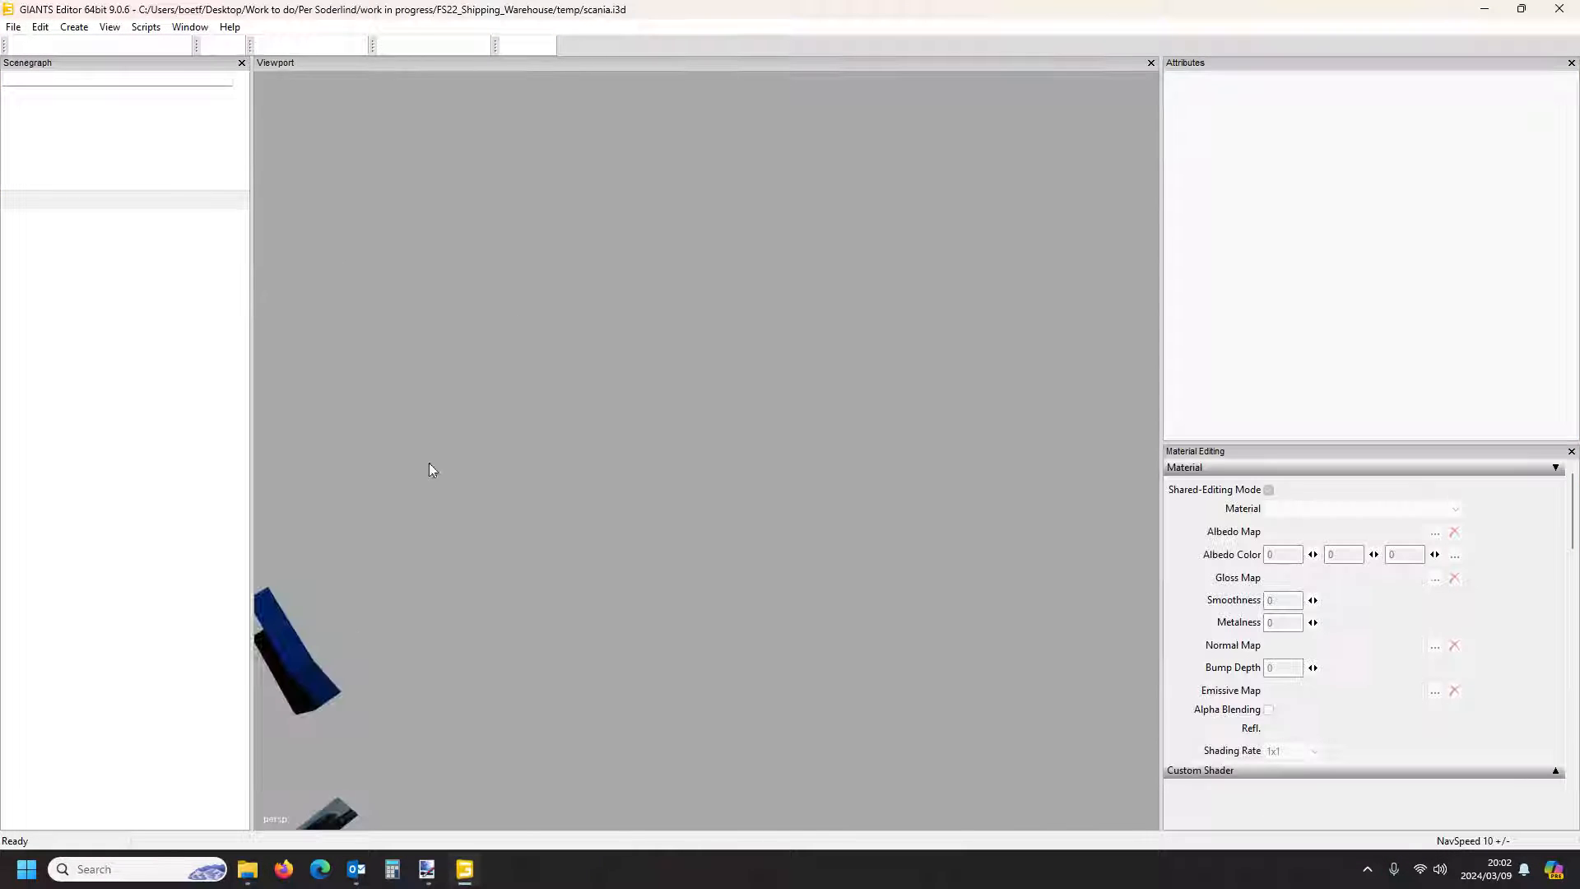
Select Cube.006 and examine from several angles which furniture and wall pictures belong to it
{"action": "left_click", "coordinate": [65, 95]}
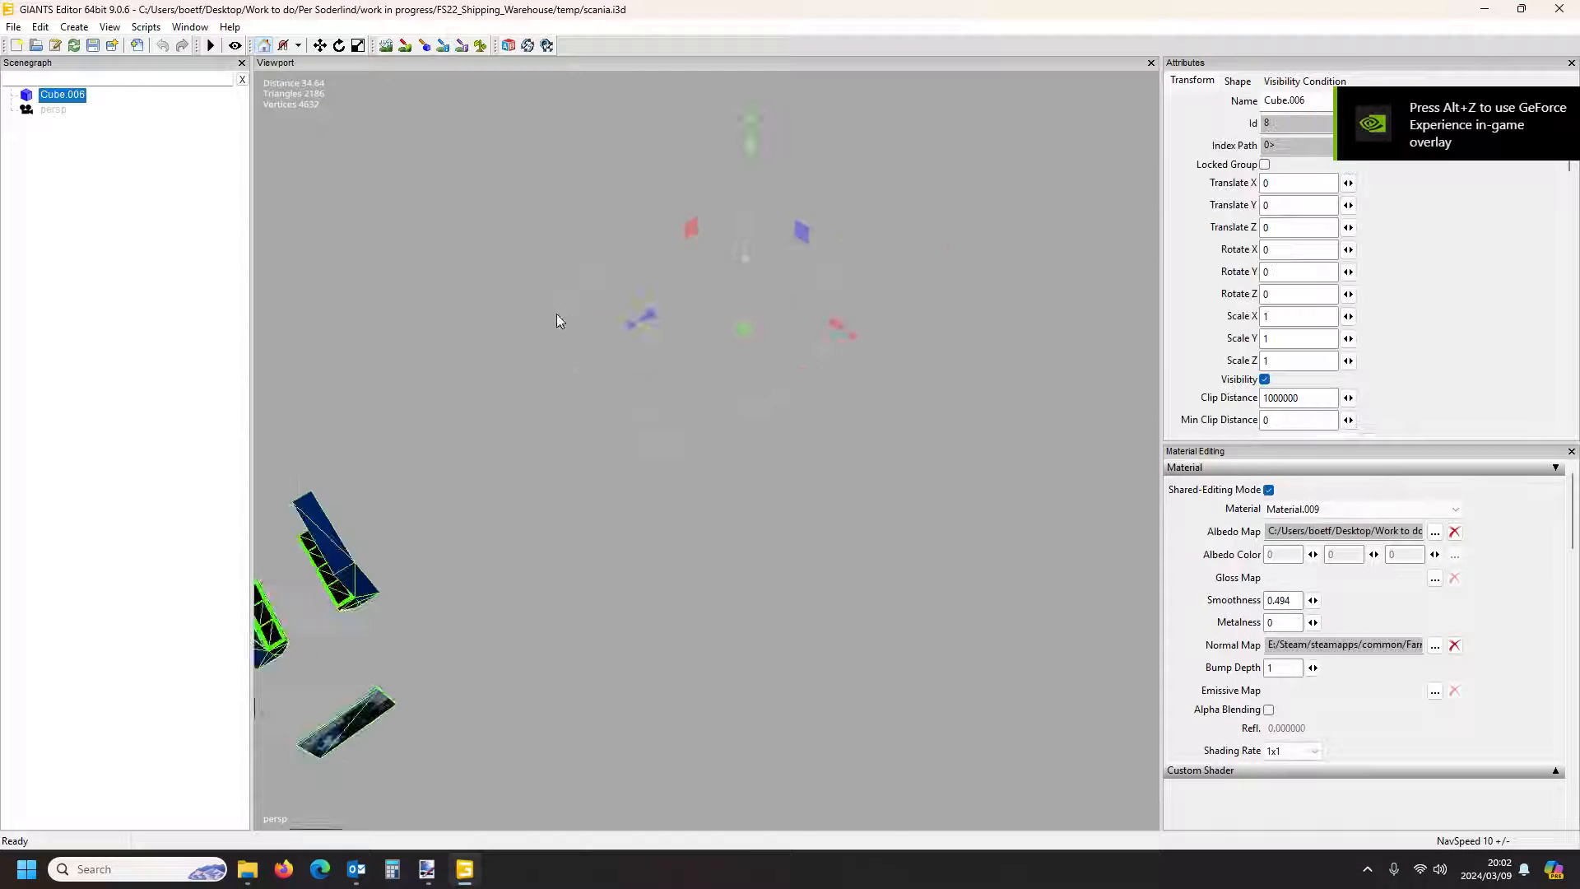
{"action": "left_click_drag", "start_coordinate": [417, 321], "coordinate": [601, 209], "text": "alt"}
{"action": "scroll", "coordinate": [327, 334], "scroll_direction": "up", "scroll_amount": 2}
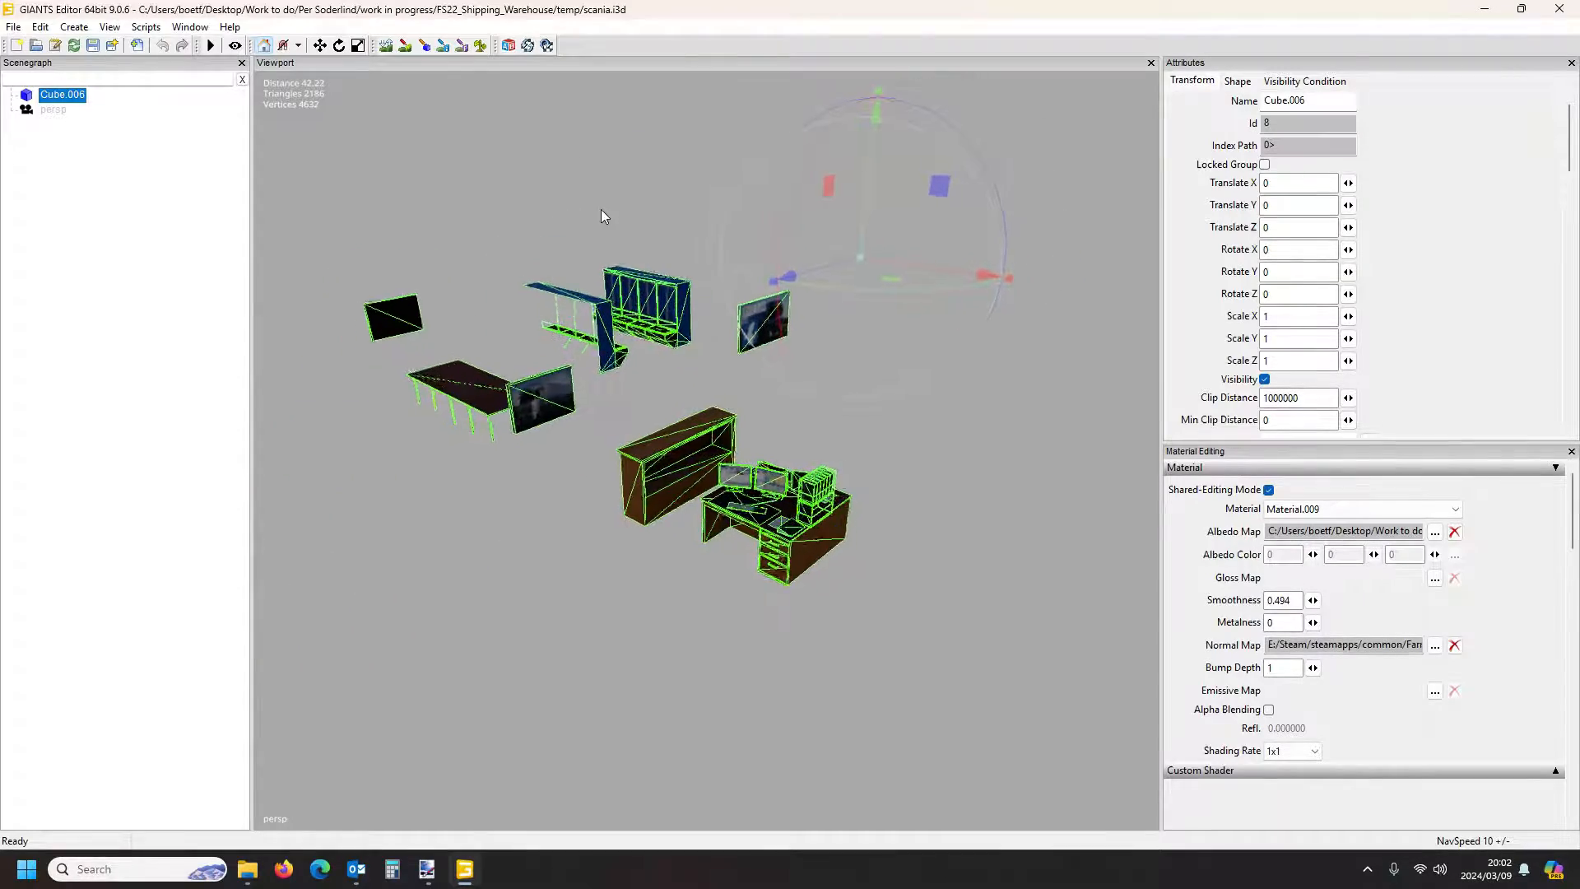
{"action": "scroll", "coordinate": [589, 198], "scroll_direction": "up", "scroll_amount": 5}
{"action": "scroll", "coordinate": [589, 190], "scroll_direction": "down", "scroll_amount": 3}
{"action": "left_click_drag", "start_coordinate": [589, 189], "coordinate": [461, 206], "text": "alt"}
{"action": "scroll", "coordinate": [389, 206], "scroll_direction": "down", "scroll_amount": 2}
{"action": "scroll", "coordinate": [477, 212], "scroll_direction": "down", "scroll_amount": 3}
Close scania.i3d without saving and delete the temp folder from FS22_Shipping_Warehouse in File Explorer
{"action": "left_click", "coordinate": [1546, 10]}
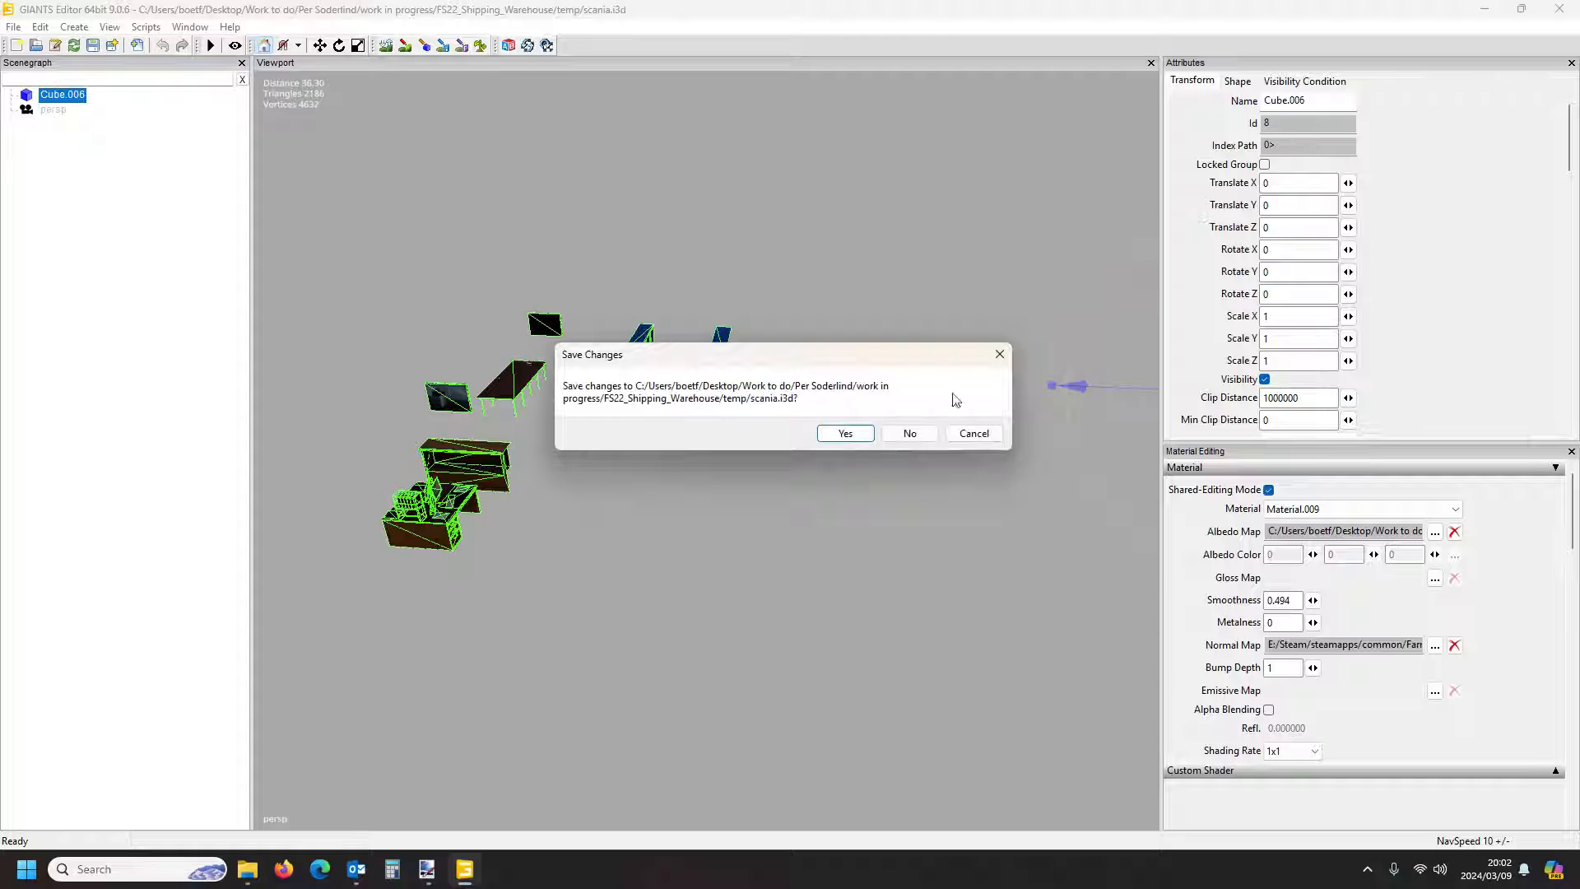
{"action": "left_click", "coordinate": [909, 434]}
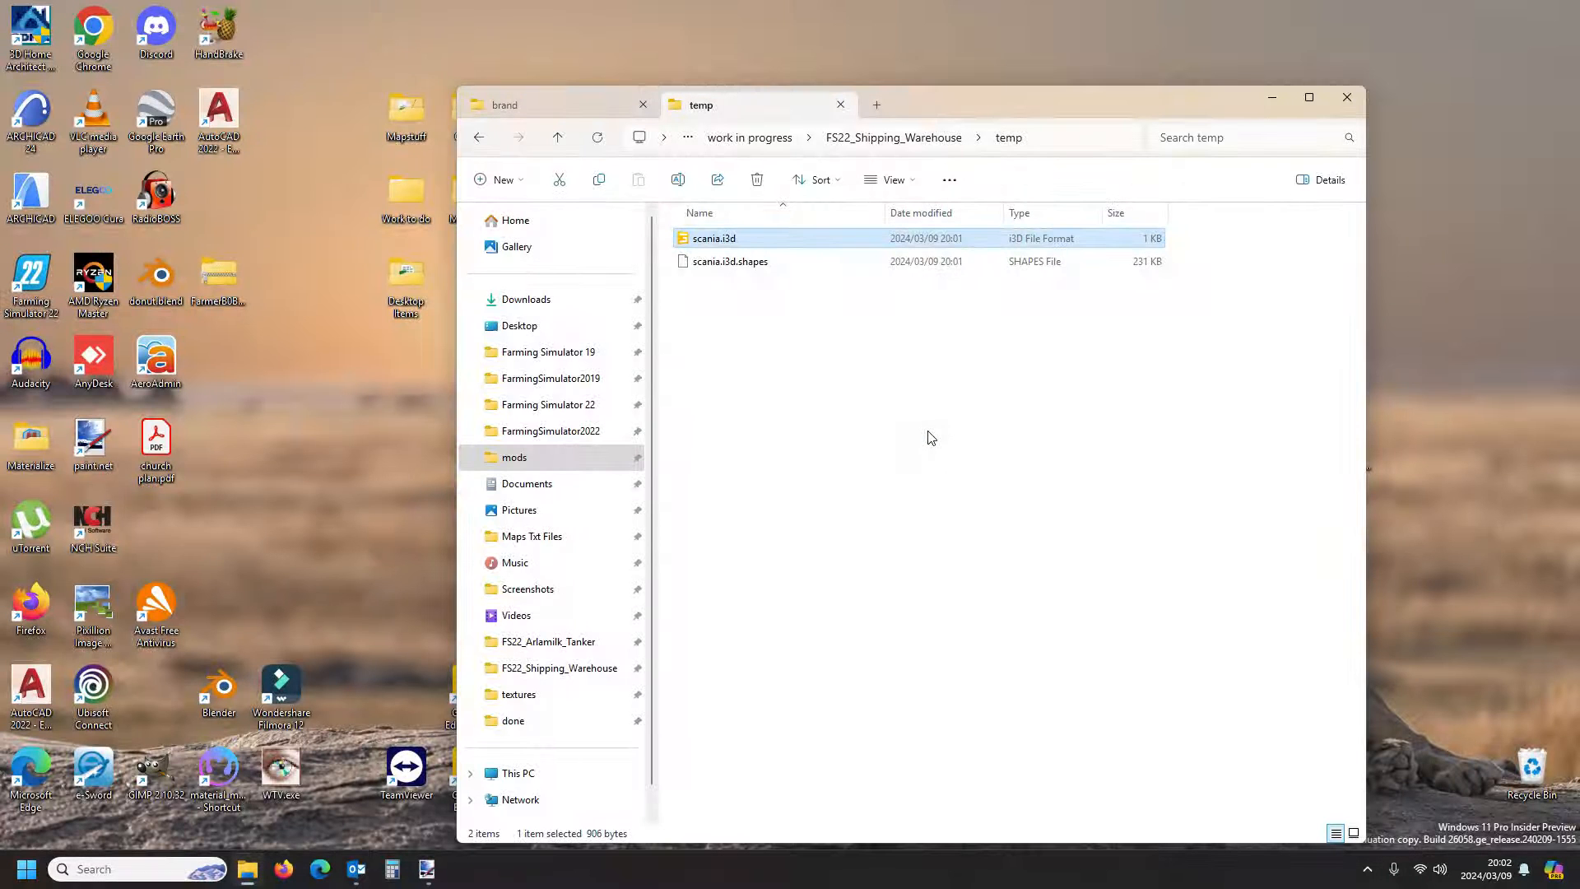
{"action": "left_click", "coordinate": [895, 137]}
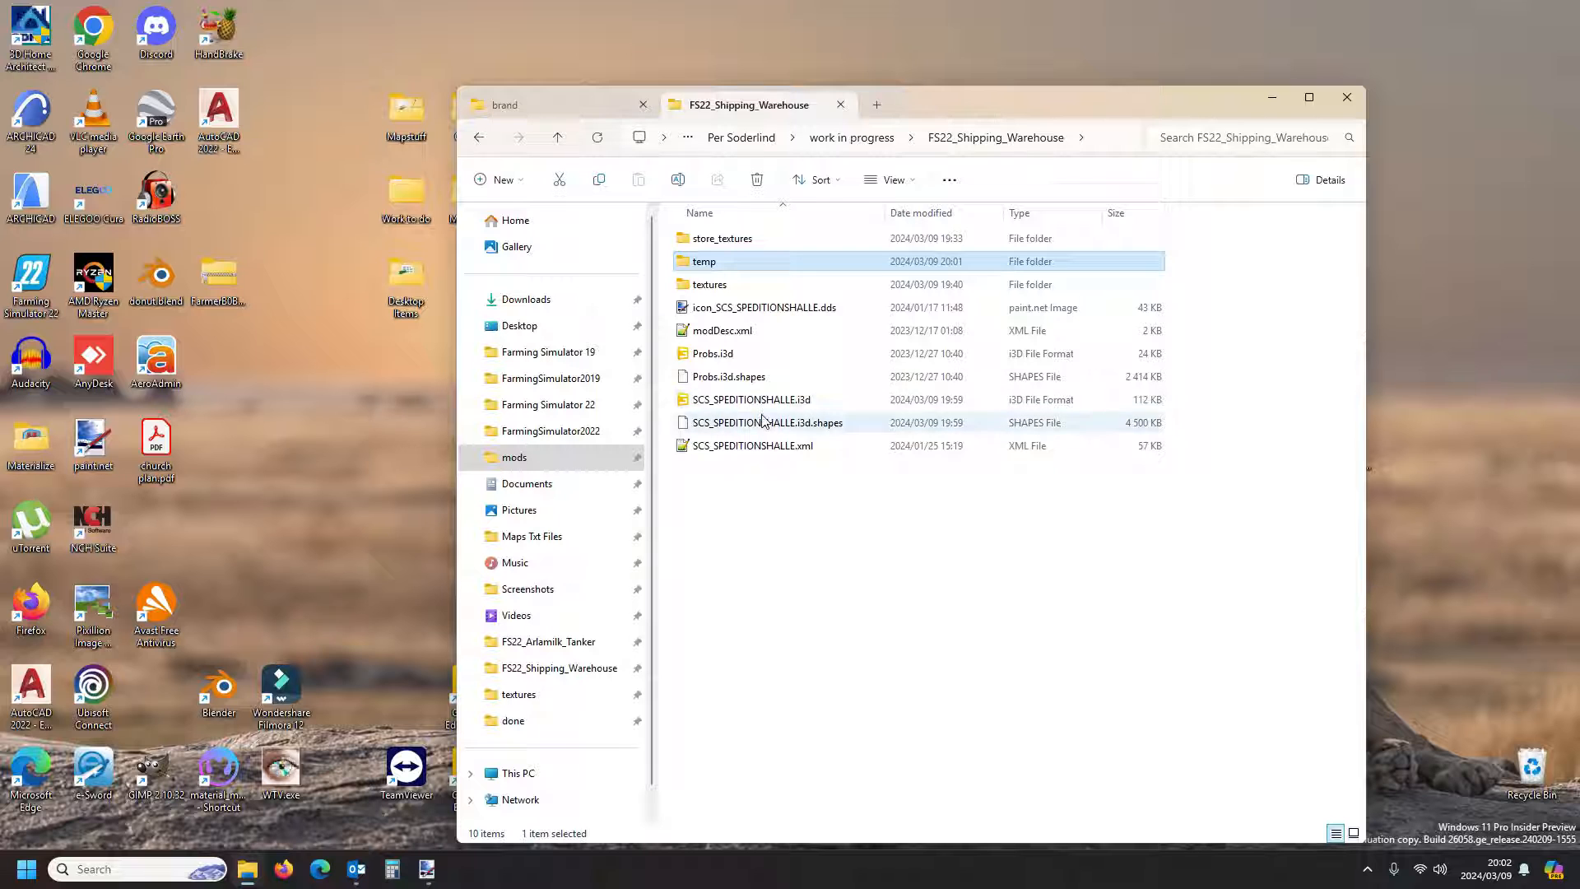
{"action": "key", "text": "Delete"}
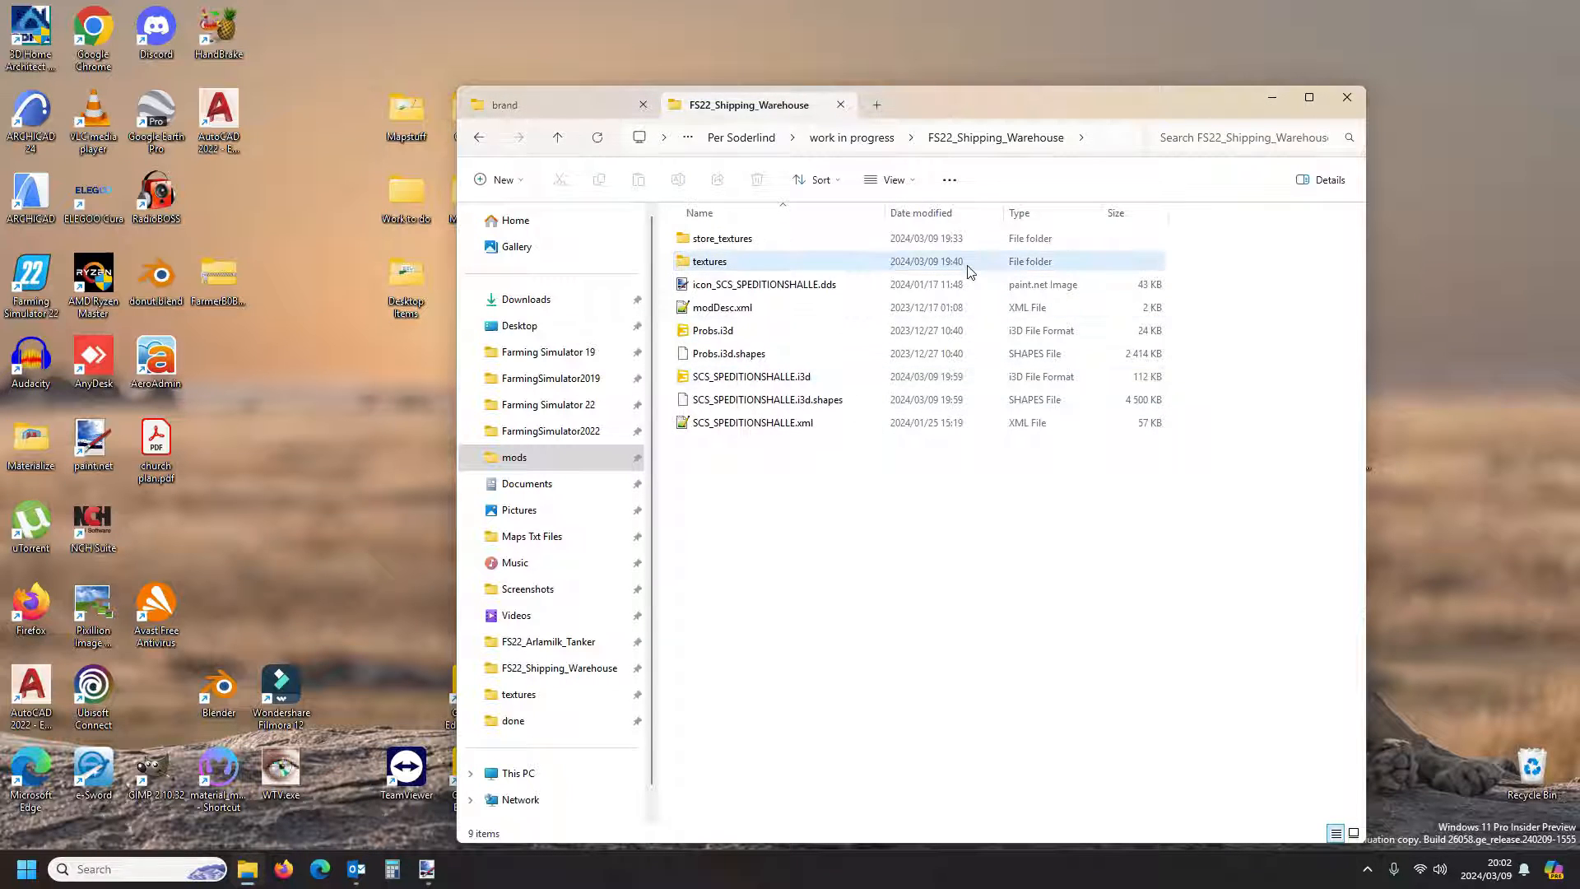
Look through the textures folder, and reopen SCS_SPEDITIONSHALLE.i3d from FS22_Shipping_Warehouse in GIANTS Editor 9.0.6
{"action": "double_click", "coordinate": [734, 264]}
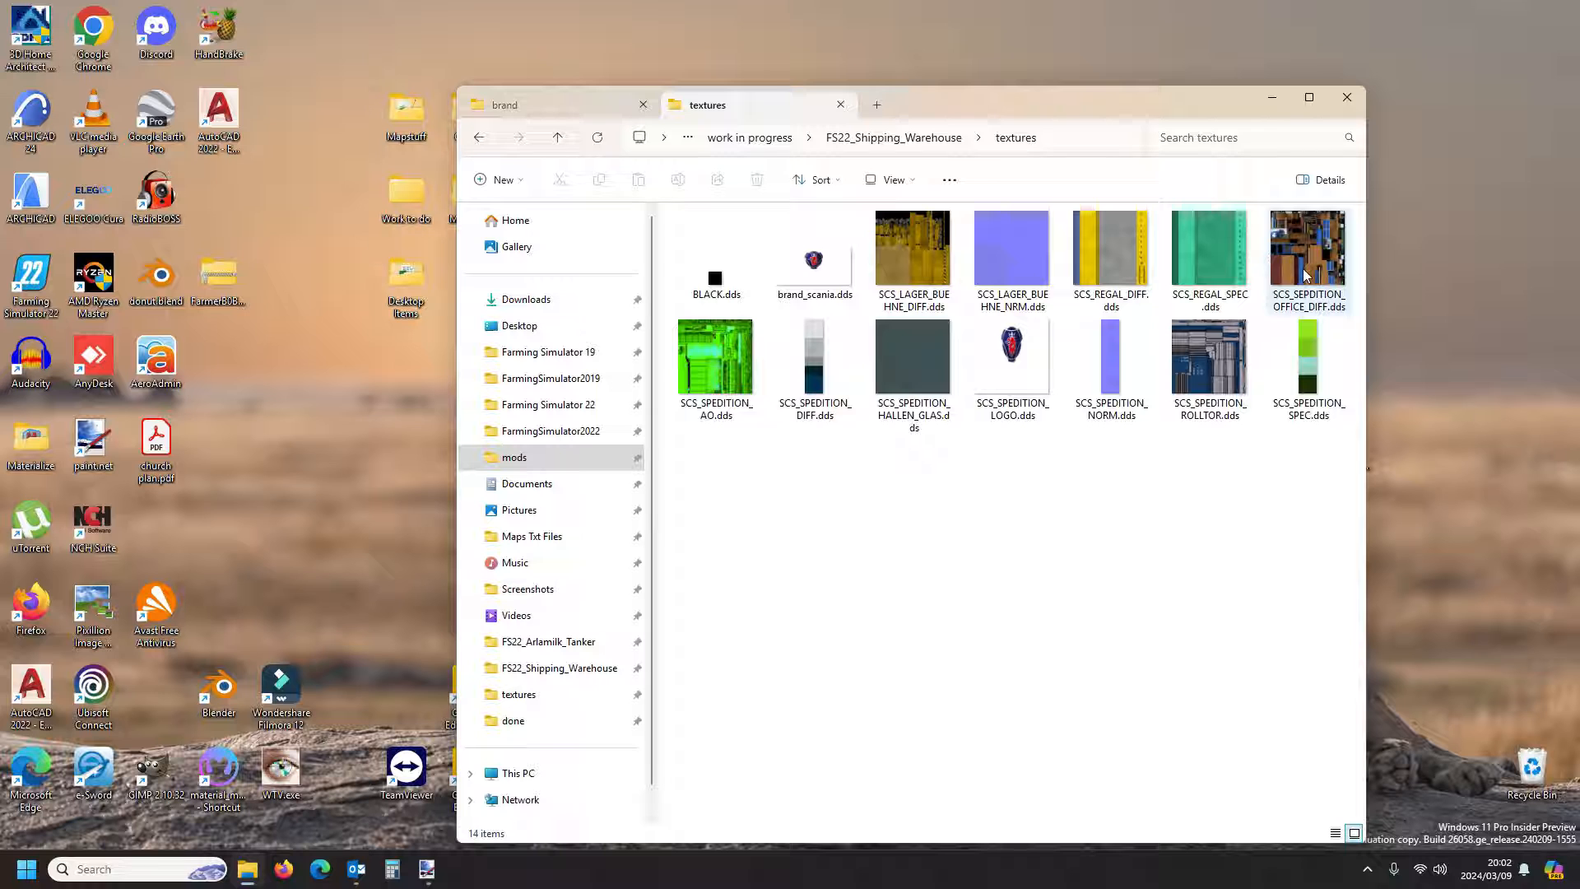
{"action": "left_click", "coordinate": [832, 142]}
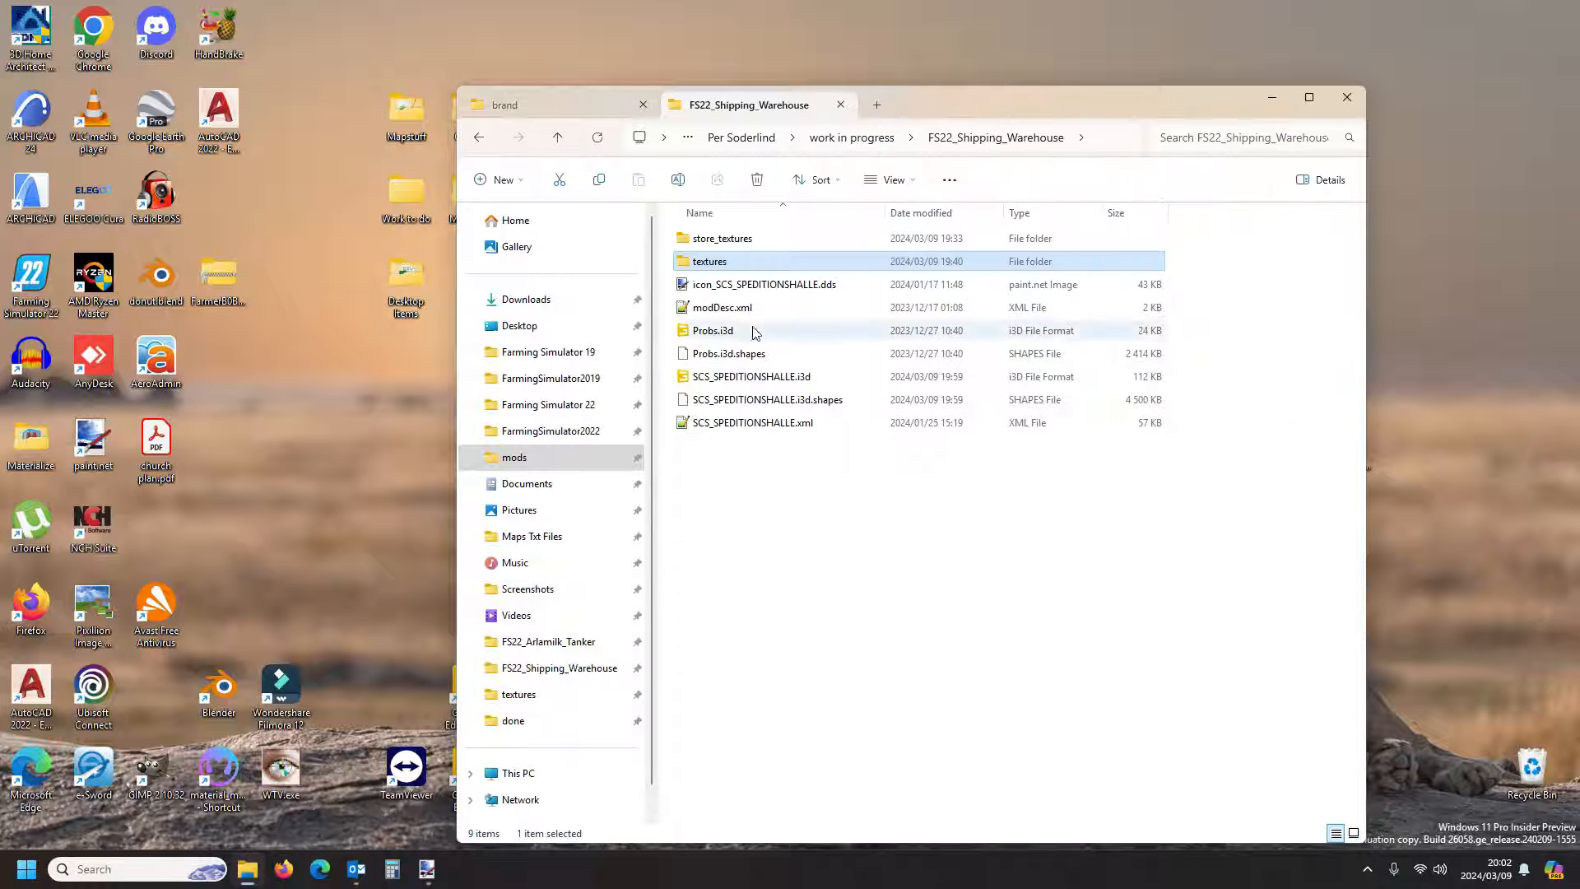
{"action": "double_click", "coordinate": [740, 380]}
{"action": "left_click", "coordinate": [749, 533]}
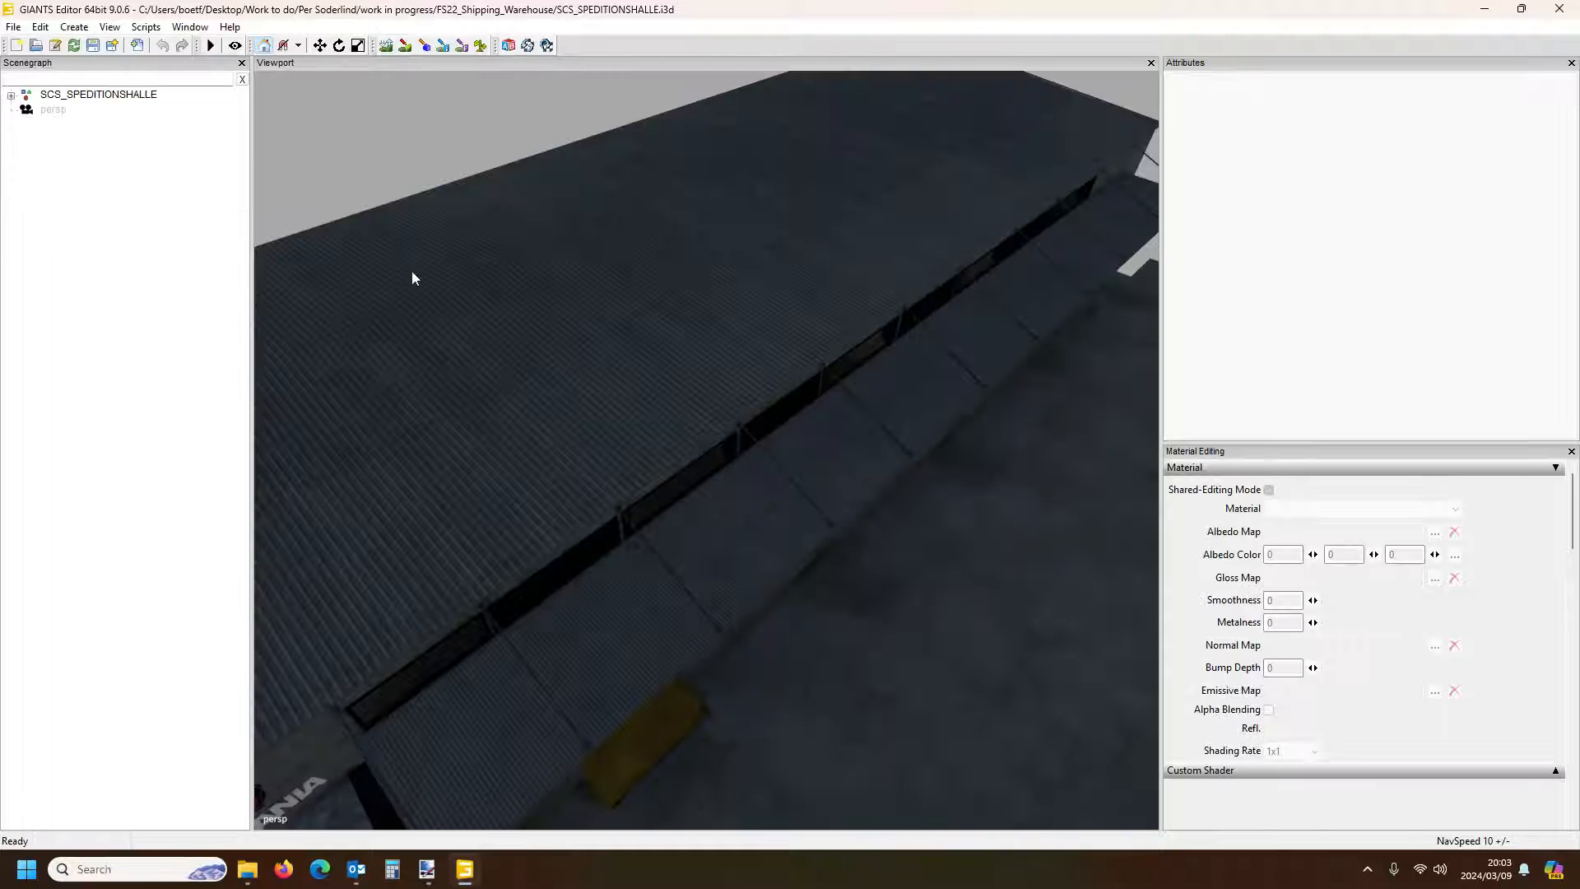
{"action": "mouse_move", "coordinate": [411, 272]}
{"action": "left_mouse_down", "text": "alt"}
{"action": "mouse_move", "coordinate": [659, 313]}
{"action": "mouse_move", "coordinate": [313, 342]}
{"action": "mouse_move", "coordinate": [187, 199]}
{"action": "mouse_move", "coordinate": [614, 331]}
{"action": "mouse_move", "coordinate": [412, 272]}
{"action": "left_mouse_up", "text": "alt"}
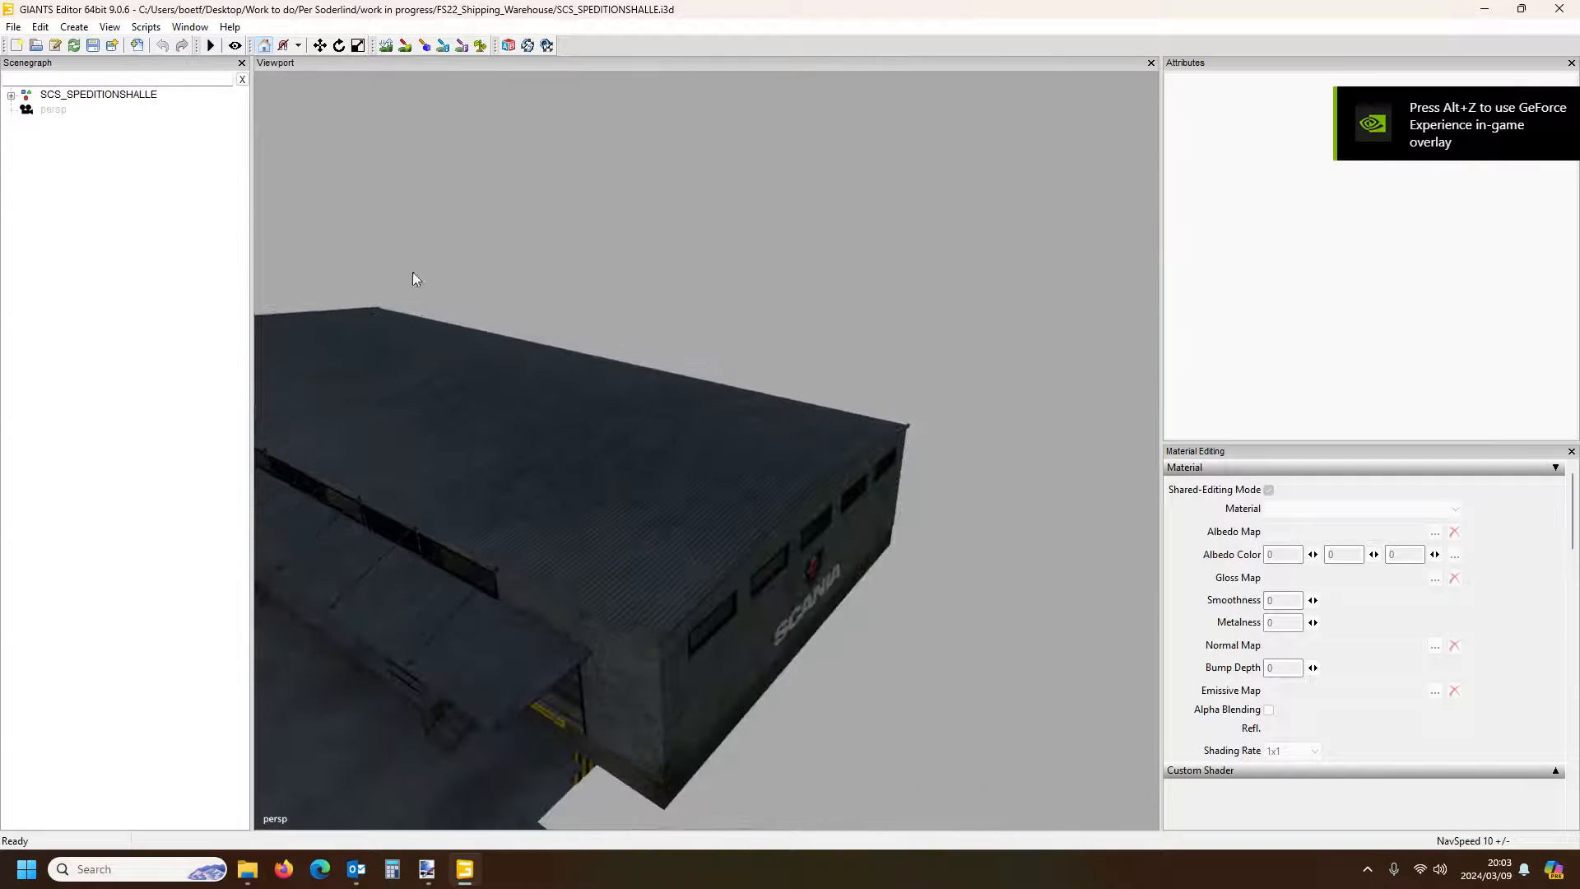
Find the LIZARD logistics wall picture inside the warehouse and select the model there
{"action": "right_click", "coordinate": [551, 309]}
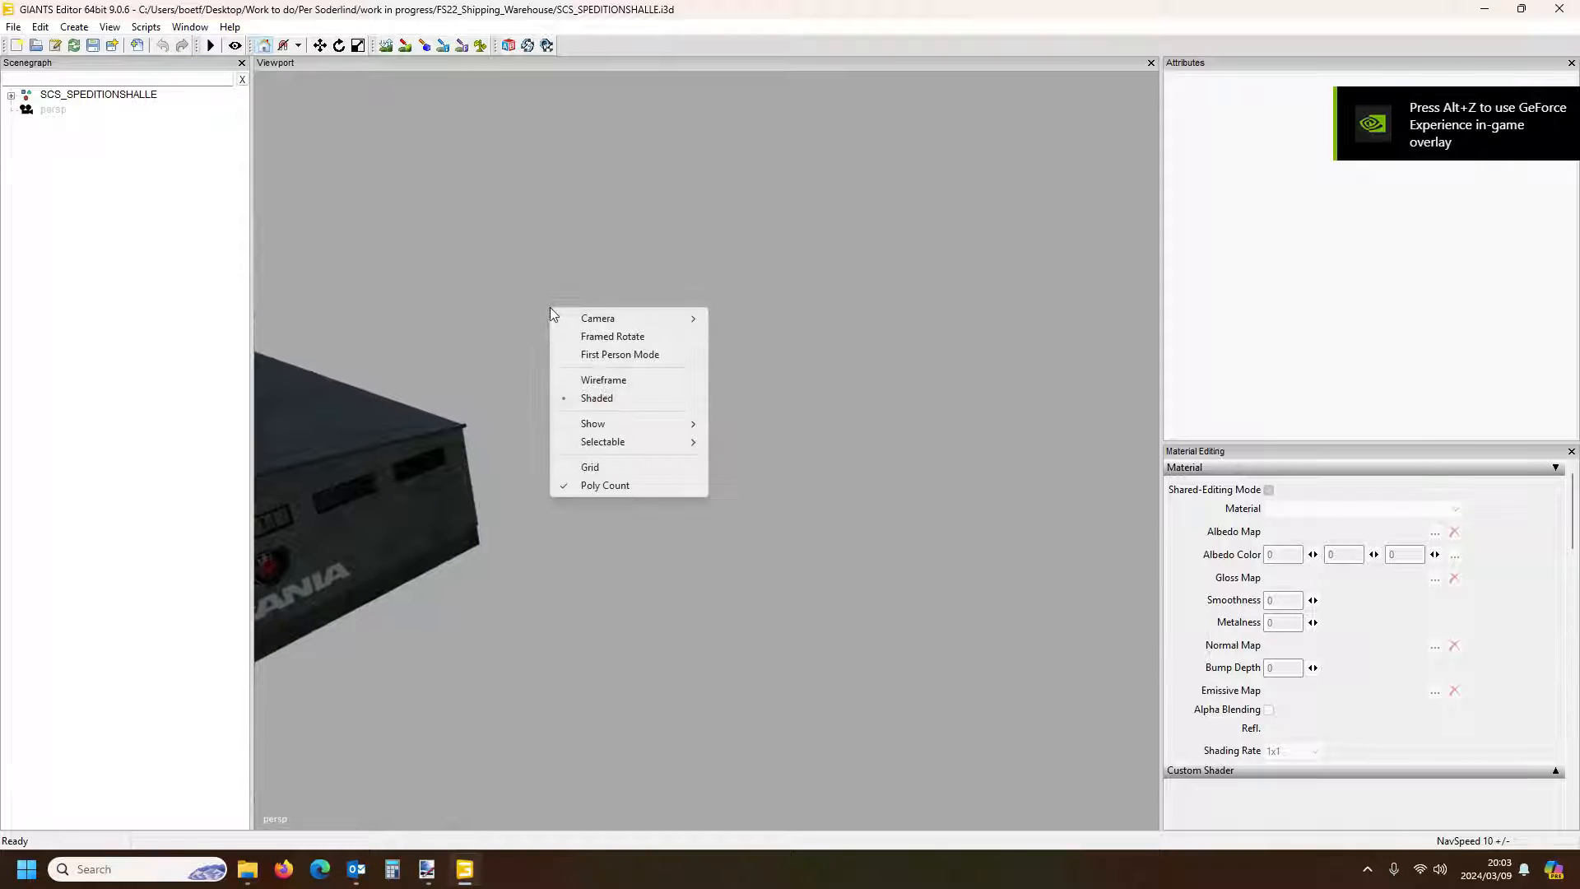
{"action": "left_click", "coordinate": [754, 239]}
{"action": "left_click_drag", "start_coordinate": [664, 284], "coordinate": [786, 338], "text": "alt"}
{"action": "scroll", "coordinate": [747, 215], "scroll_direction": "up", "scroll_amount": 5}
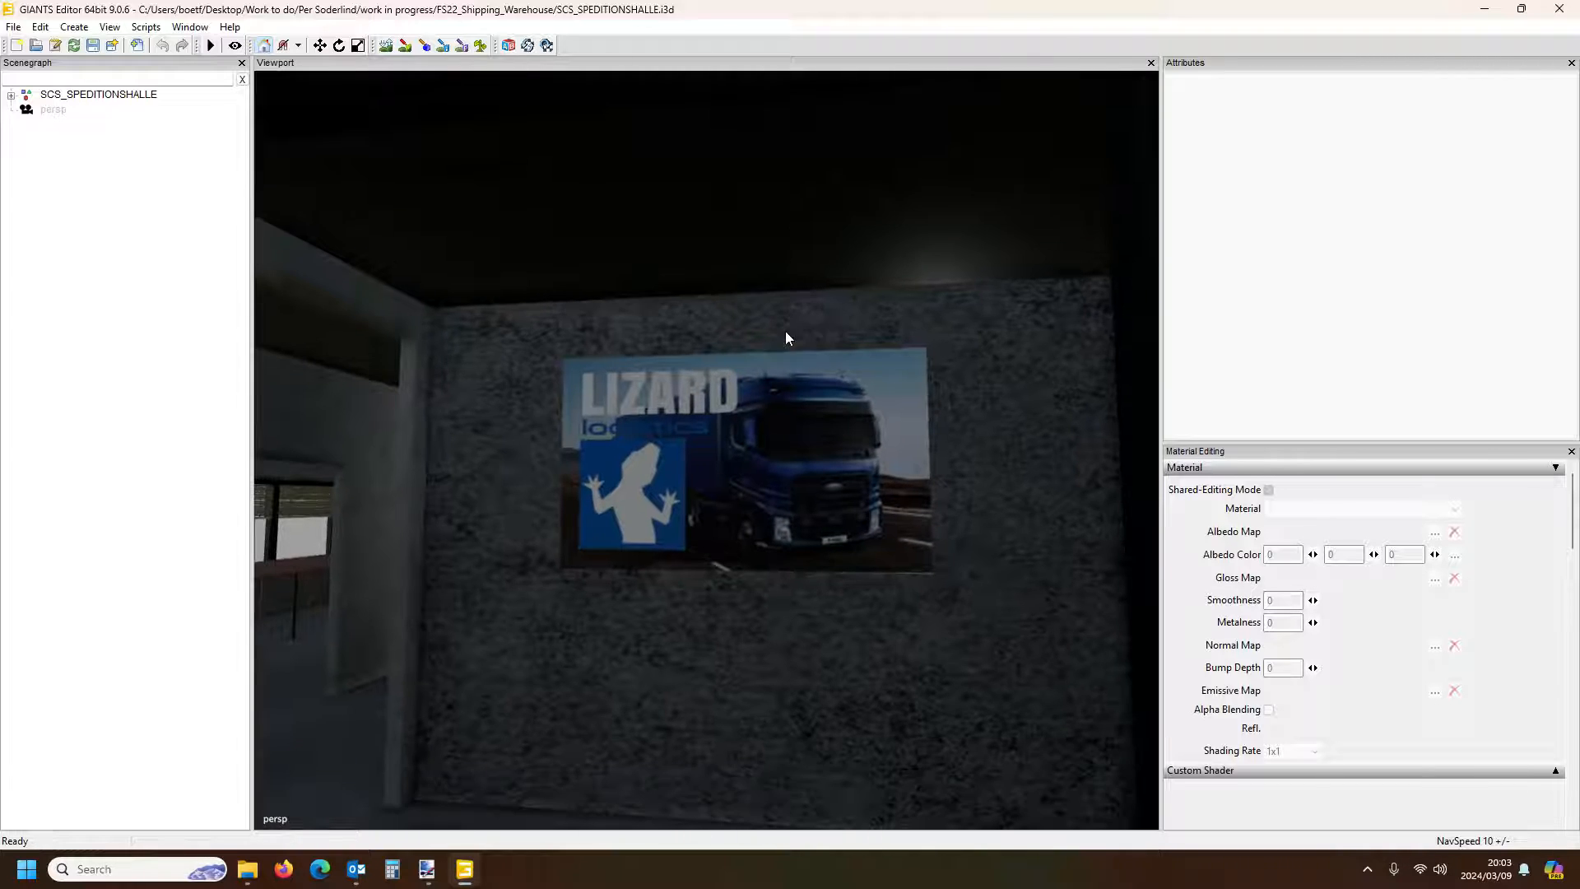
{"action": "left_click", "coordinate": [744, 431]}
Expand SCS_SPEDITION, LOD and VIS in the scene hierarchy and select Cube.006, the object containing the LIZARD picture
{"action": "left_click", "coordinate": [11, 96]}
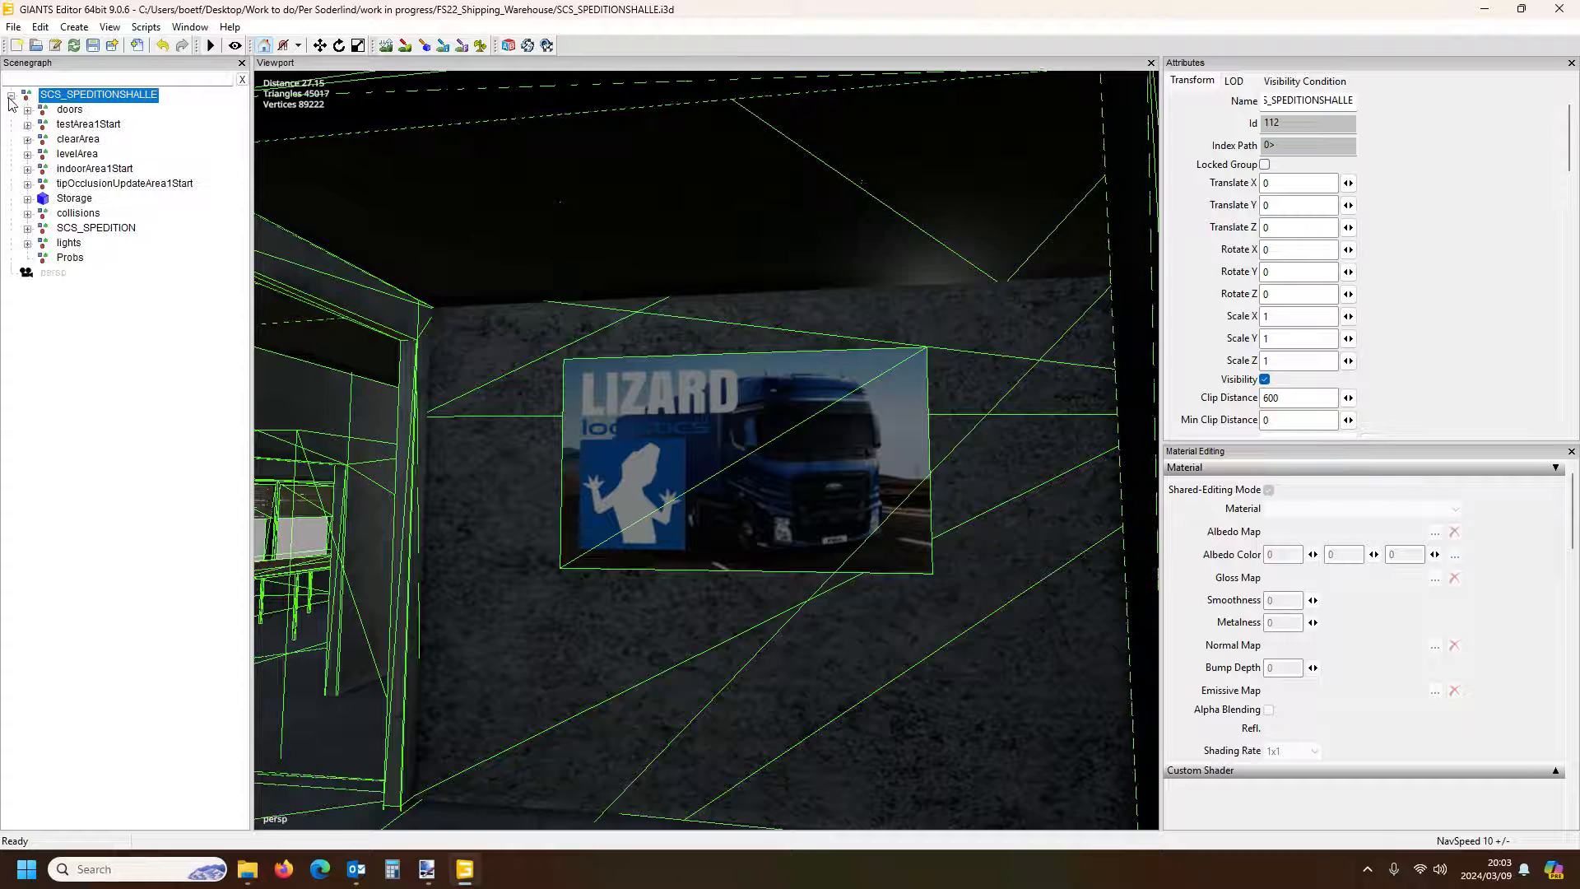
{"action": "left_click", "coordinate": [28, 230]}
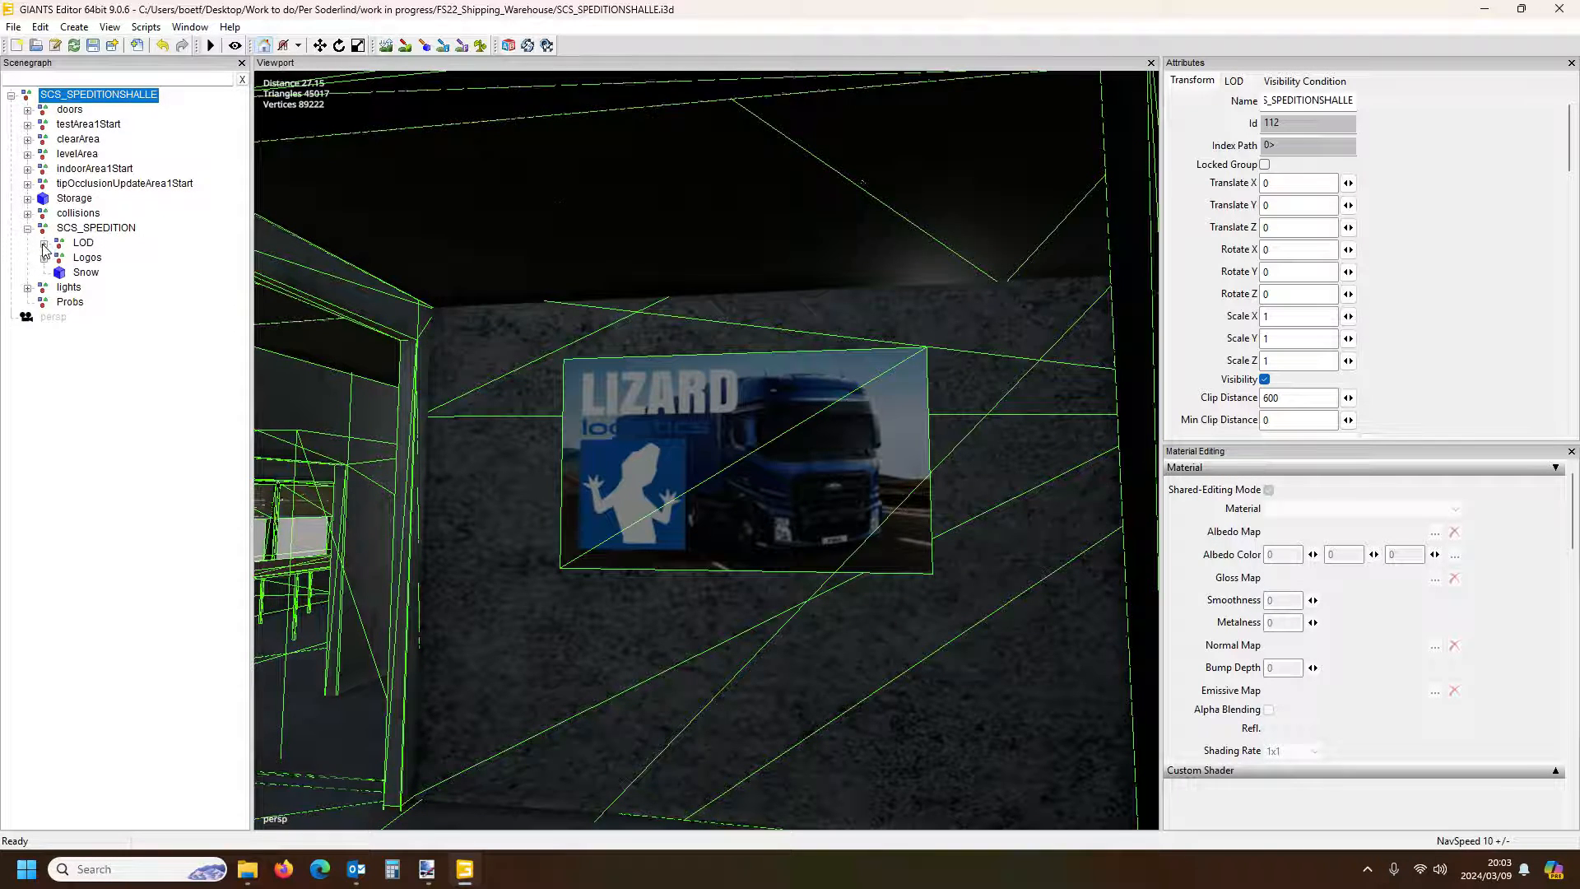
{"action": "left_click", "coordinate": [43, 244]}
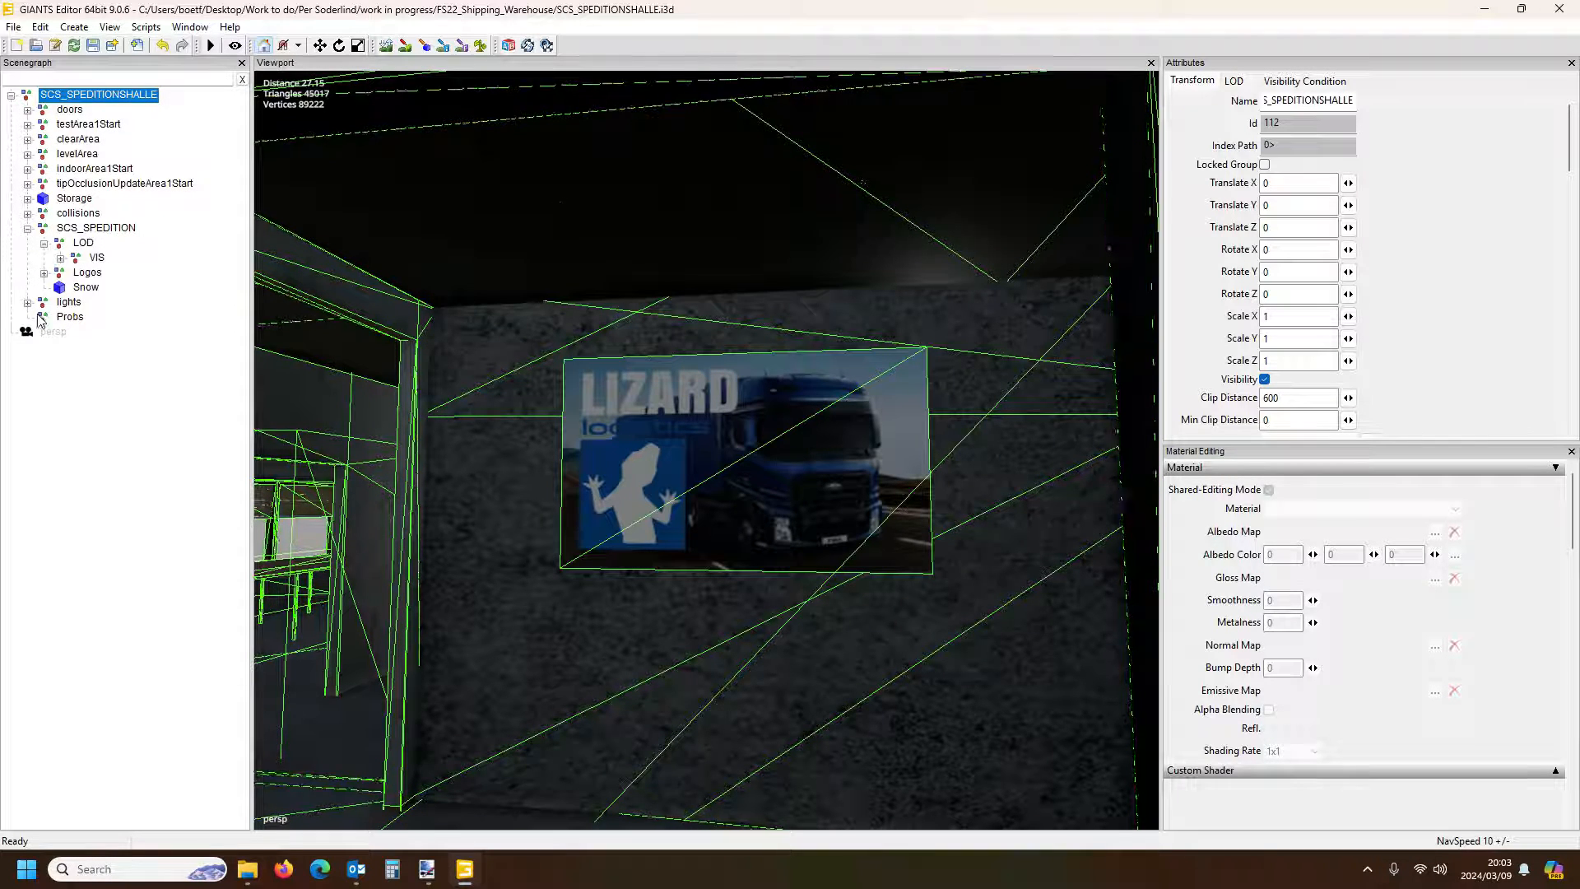
{"action": "left_click", "coordinate": [60, 258]}
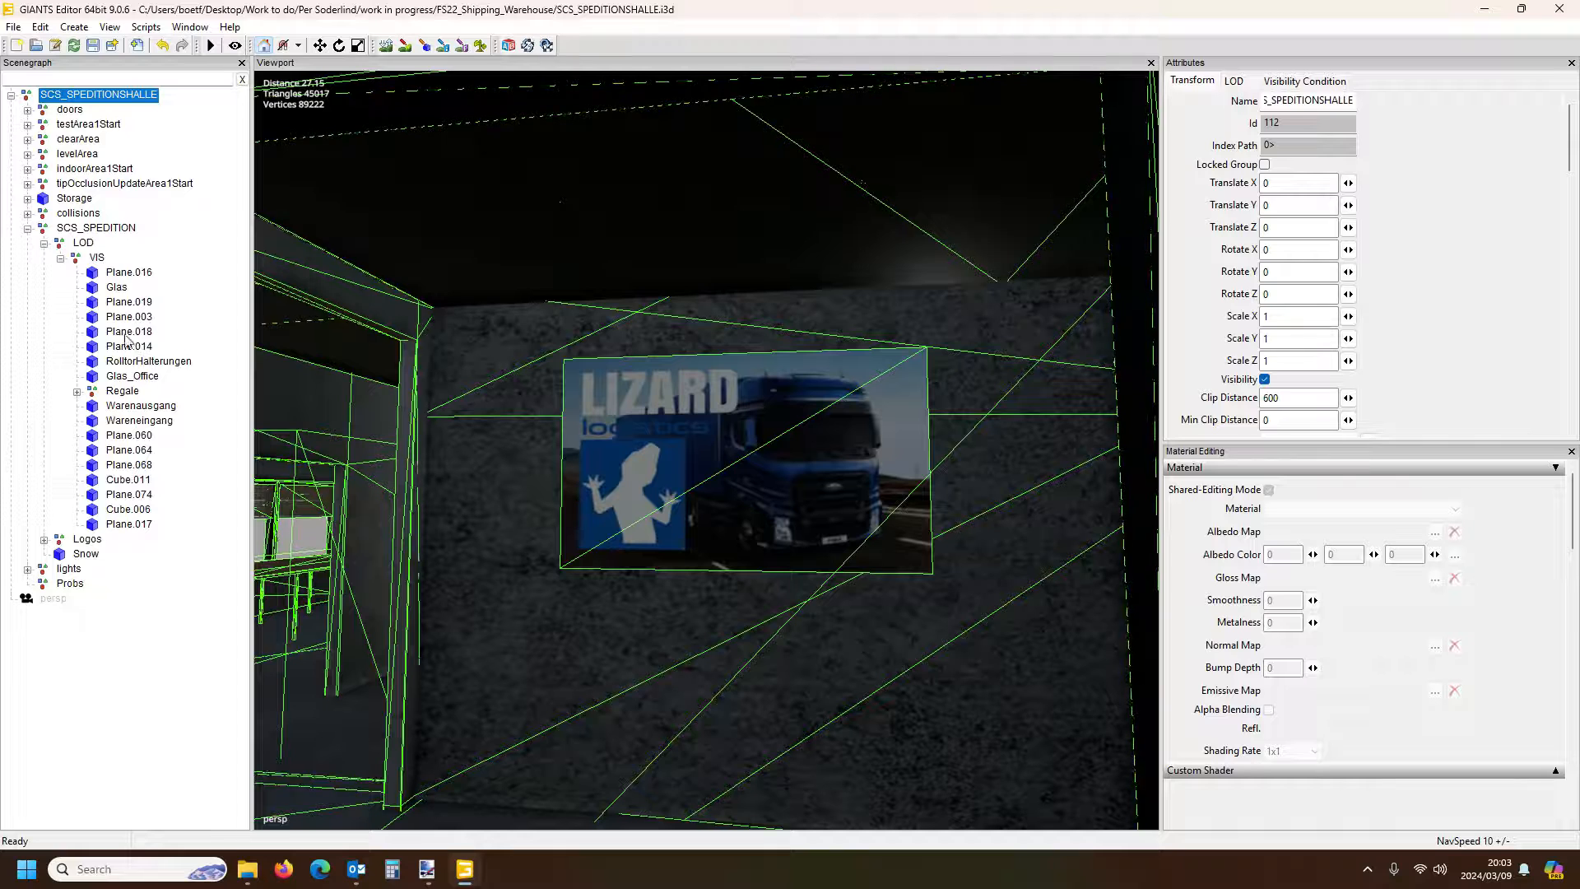
{"action": "left_click", "coordinate": [127, 435]}
{"action": "left_click", "coordinate": [125, 509]}
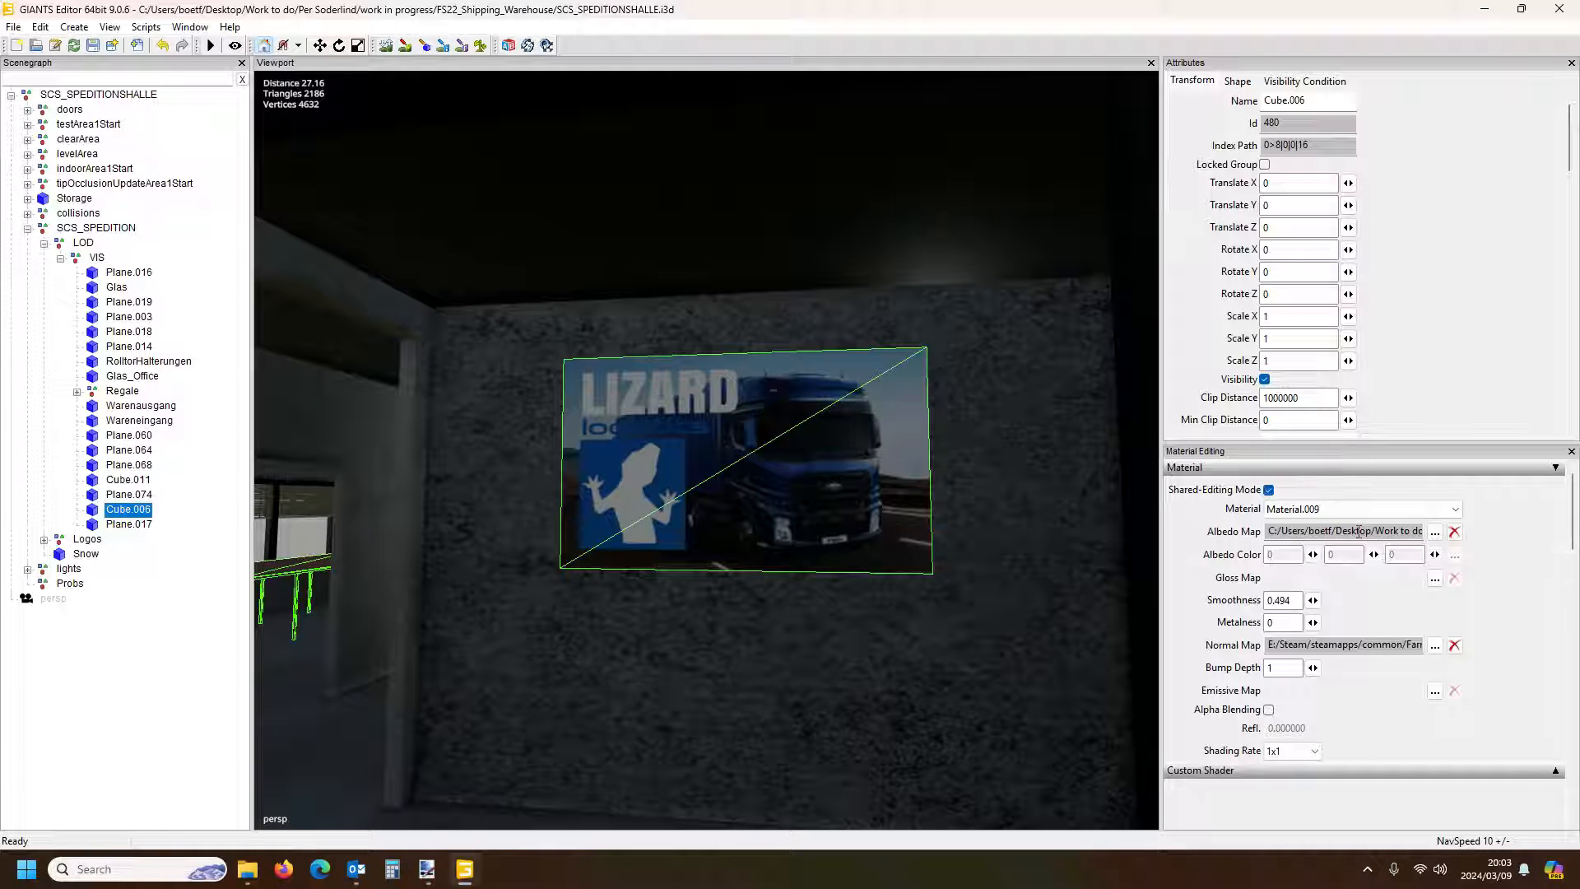
In File Explorer, open SCS_SEPDITION_OFFICE_DIFF.dds from the mod's textures folder in paint.net
{"action": "left_click", "coordinate": [247, 869]}
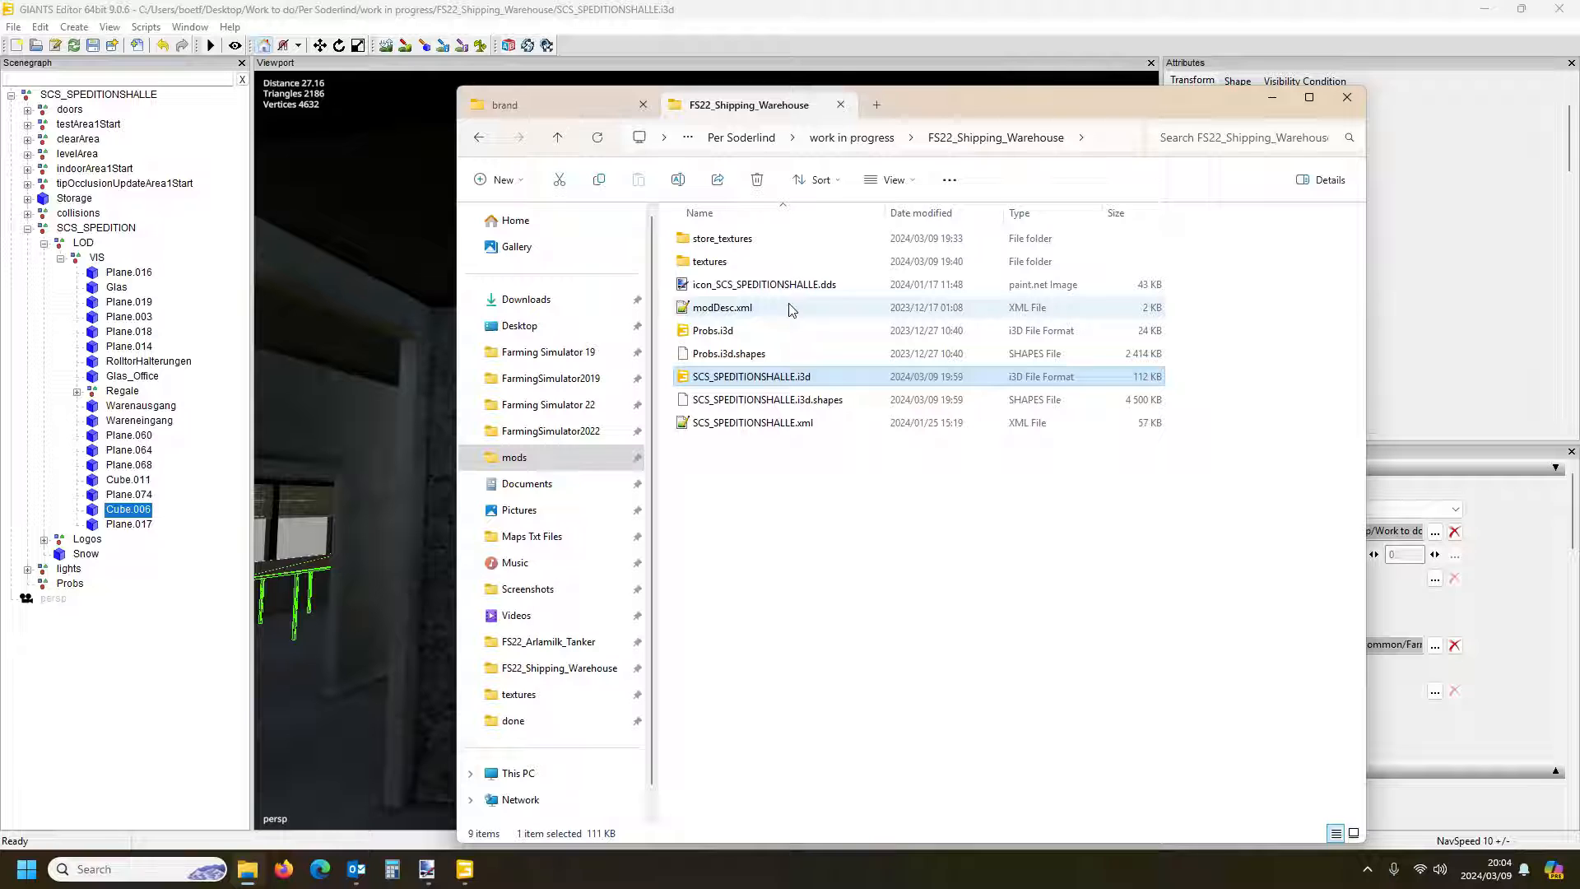
{"action": "double_click", "coordinate": [775, 261]}
{"action": "left_click", "coordinate": [1300, 274]}
{"action": "double_click", "coordinate": [1300, 304]}
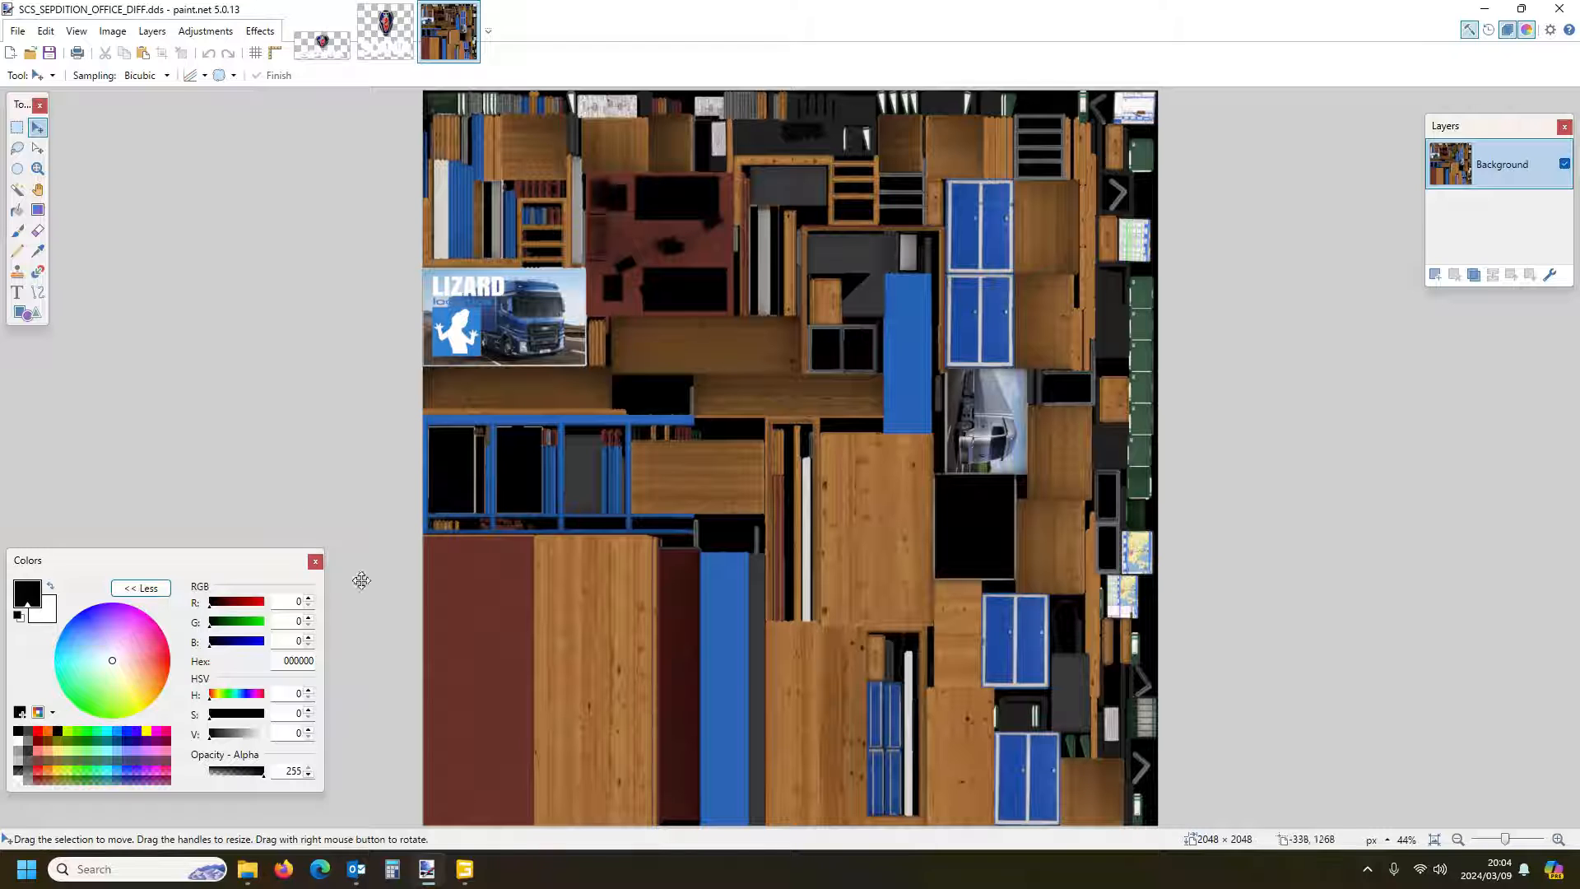
Switch to GIANTS Editor, check which texture file Cube.006 uses as its albedo map, and return to paint.net
{"action": "left_click", "coordinate": [474, 870]}
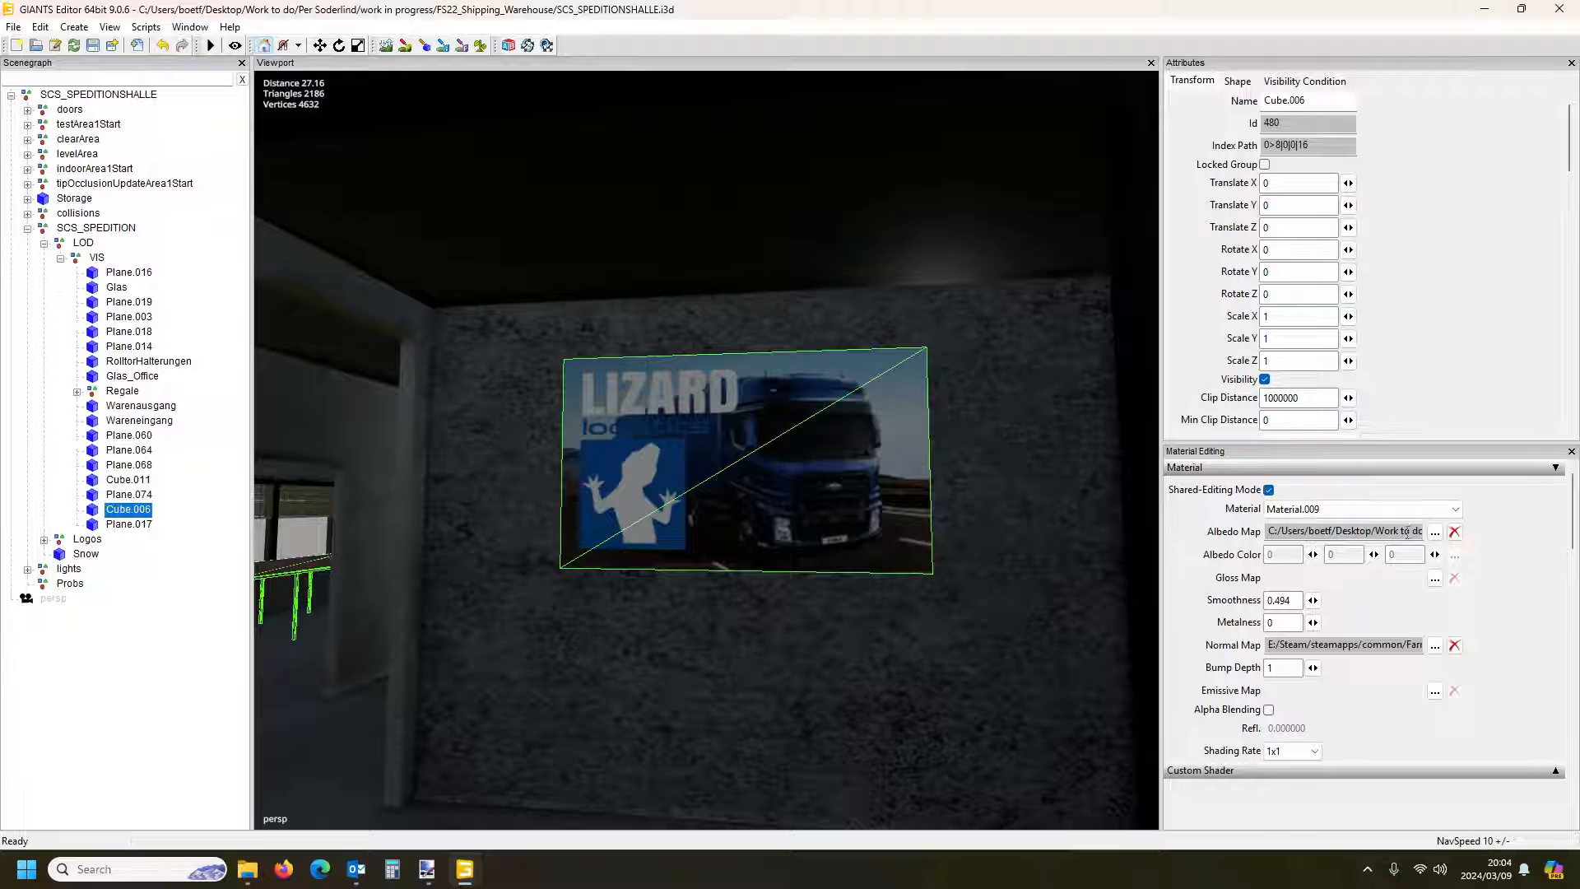
{"action": "left_click", "coordinate": [1435, 532]}
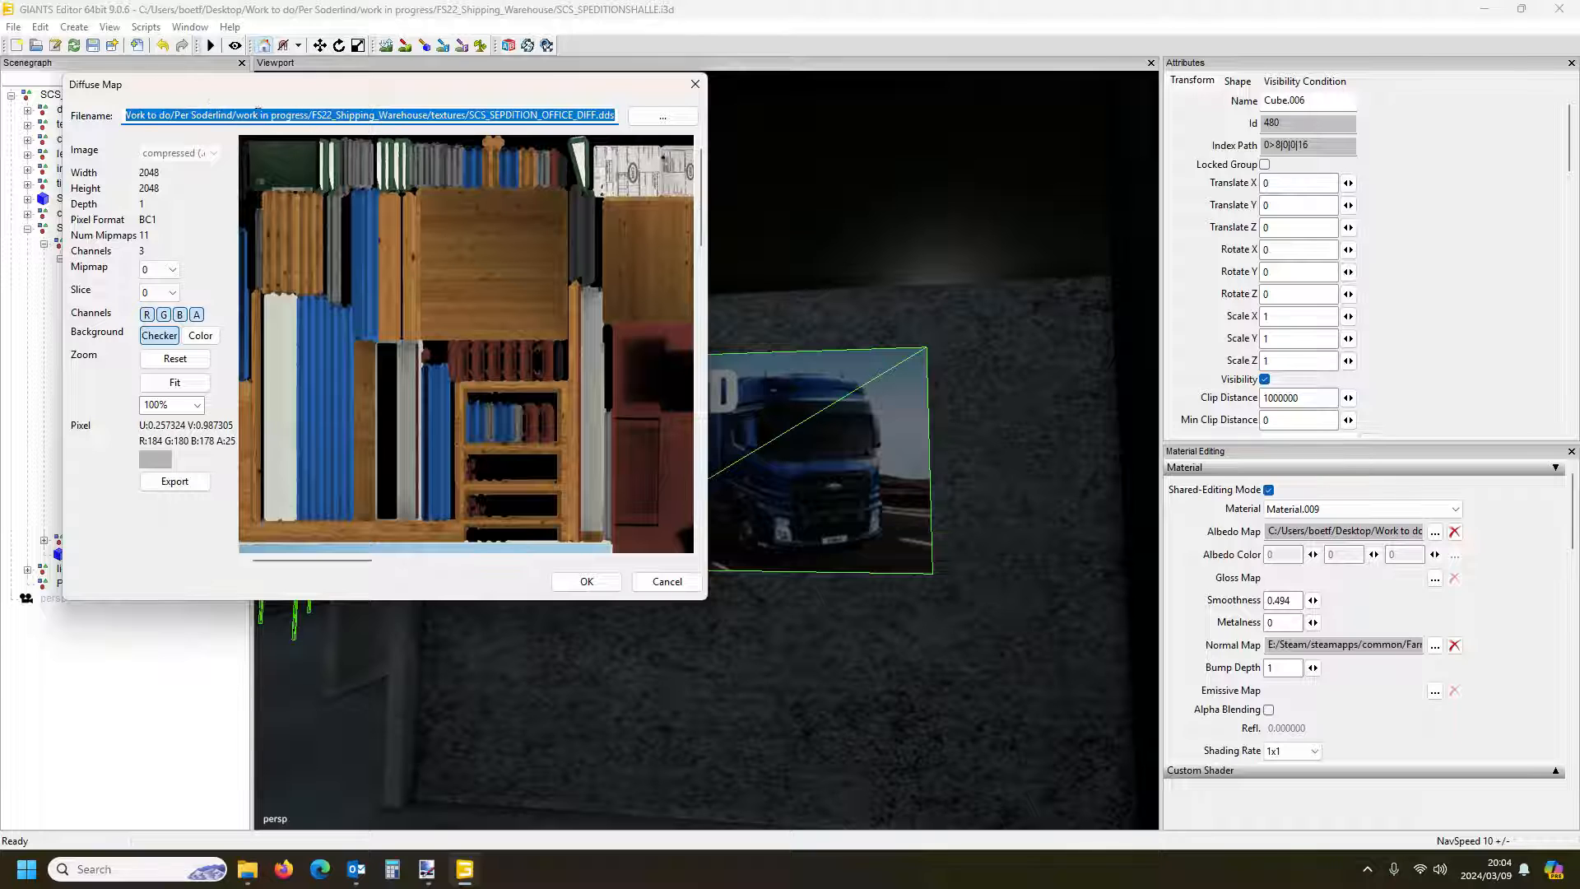
{"action": "left_click", "coordinate": [696, 85]}
{"action": "left_click", "coordinate": [1484, 9]}
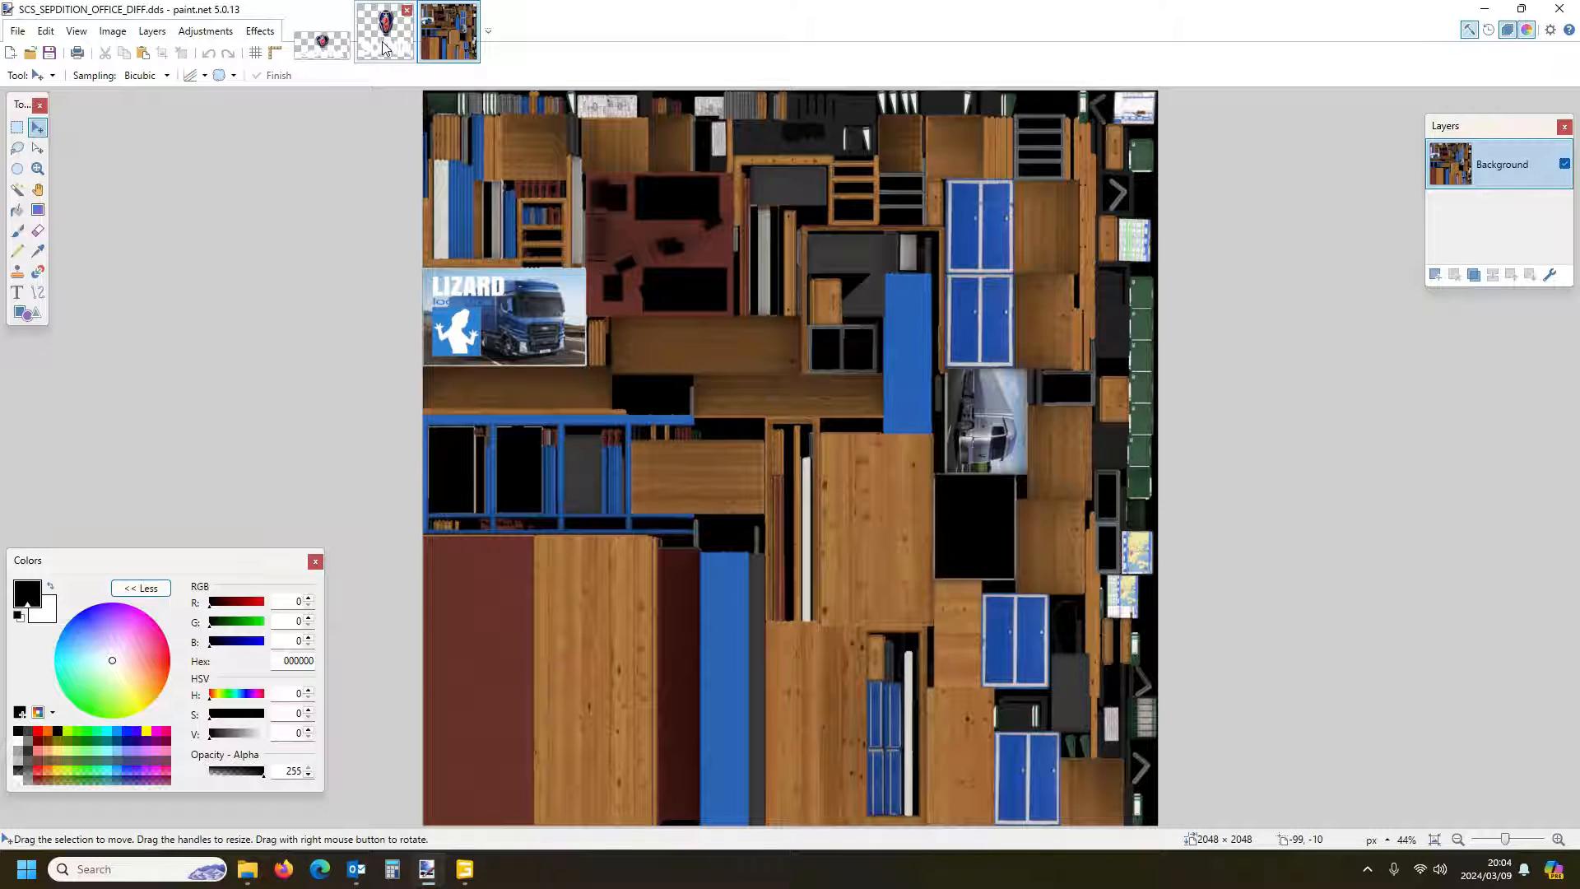
Copy the Scania logo image from brand_scania.dds and paste it into SCS_SEPDITION_OFFICE_DIFF.dds
{"action": "left_click", "coordinate": [321, 54]}
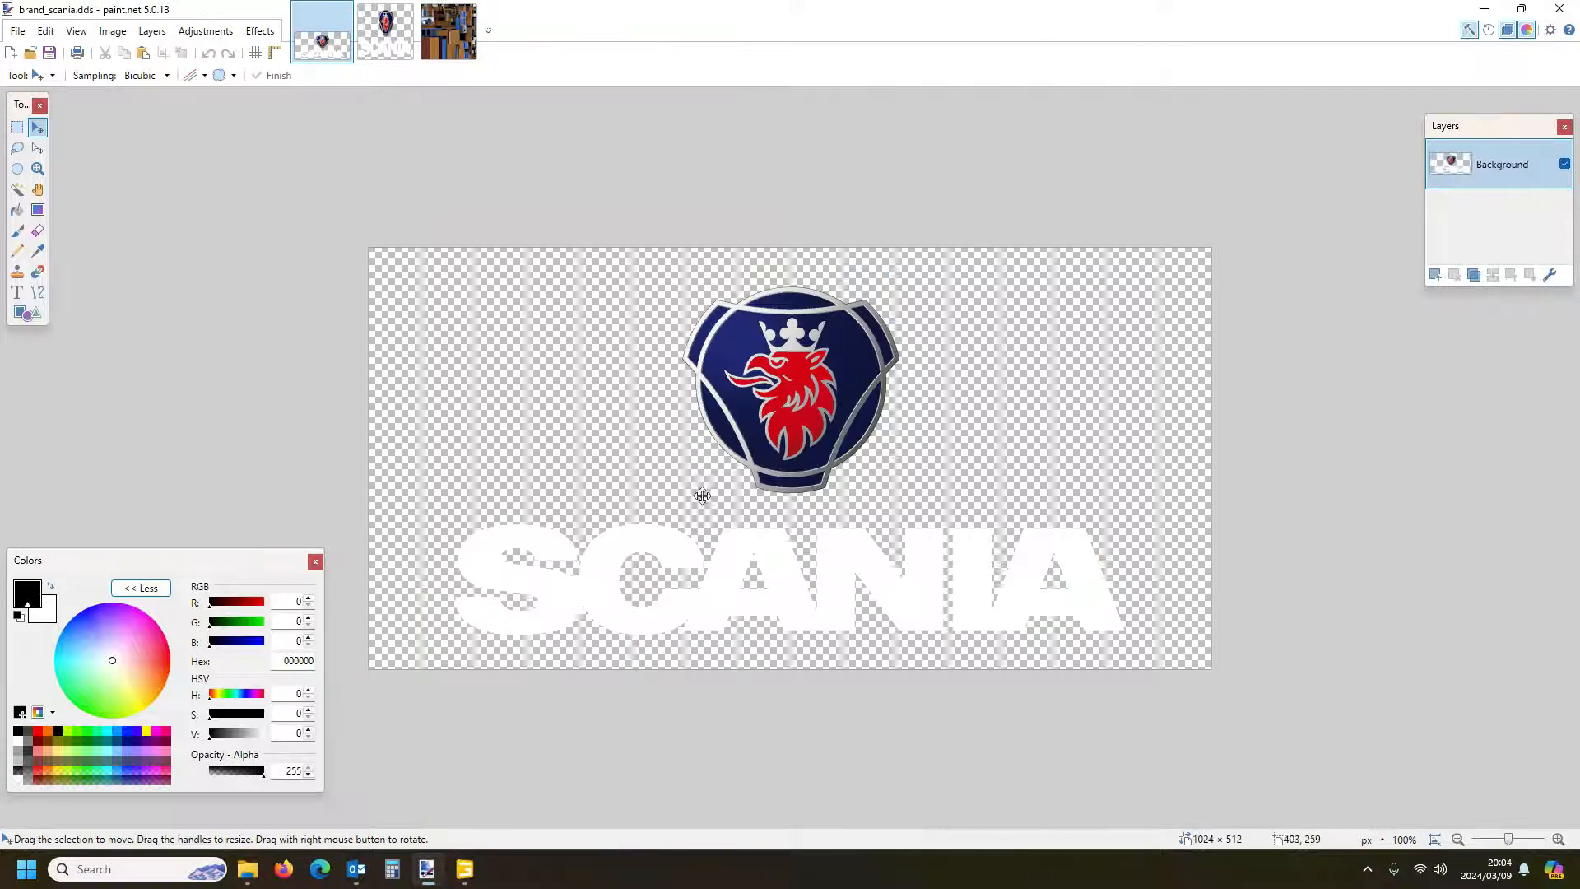
{"action": "left_click", "coordinate": [247, 869]}
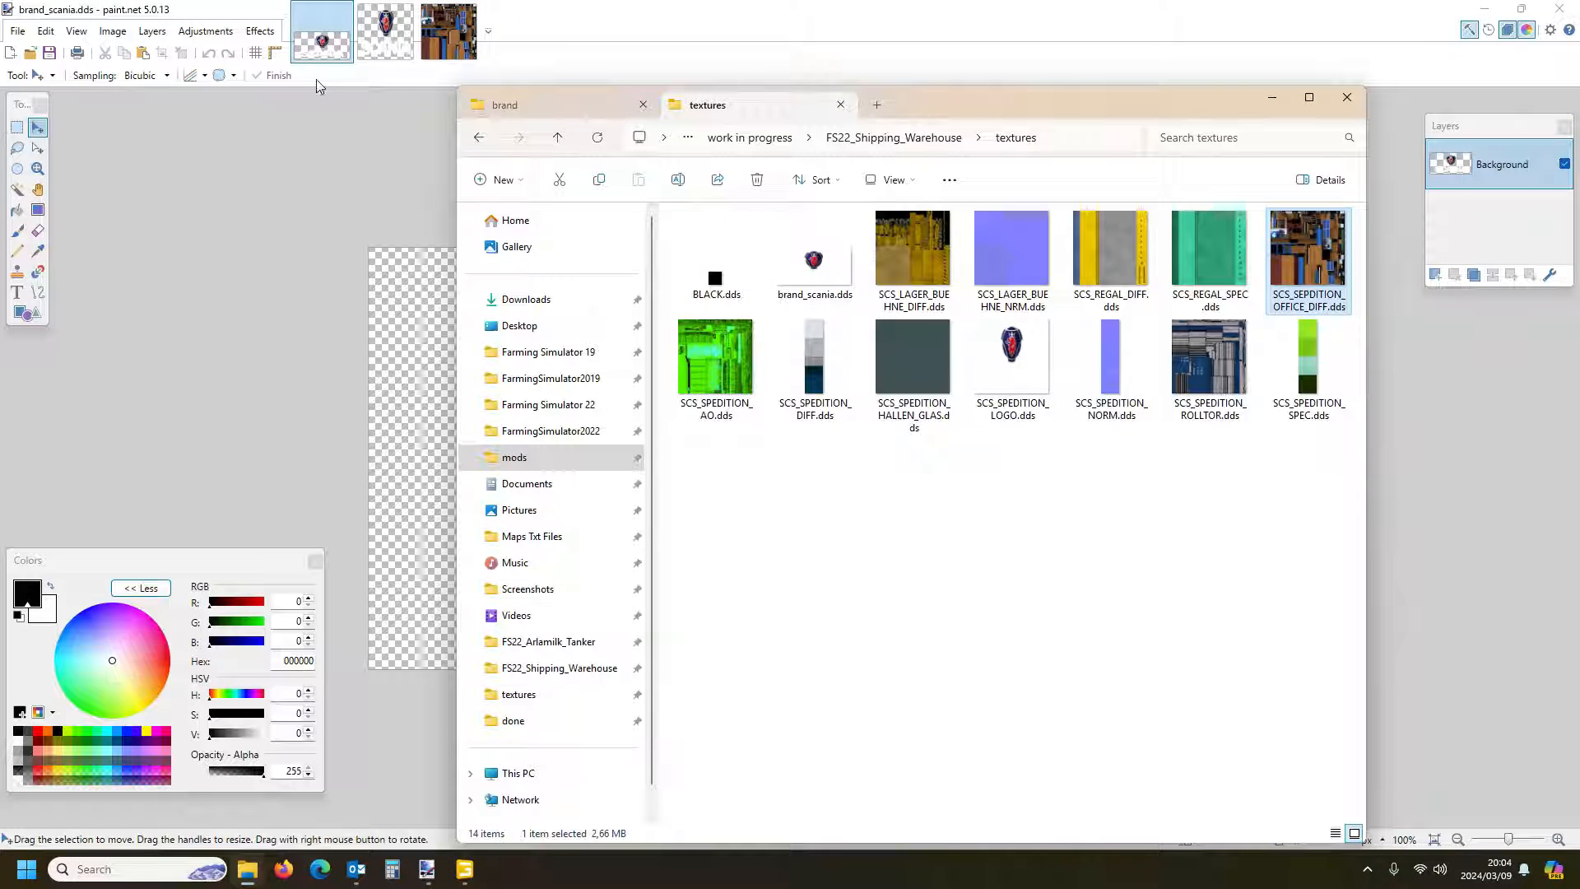
{"action": "left_click", "coordinate": [322, 33]}
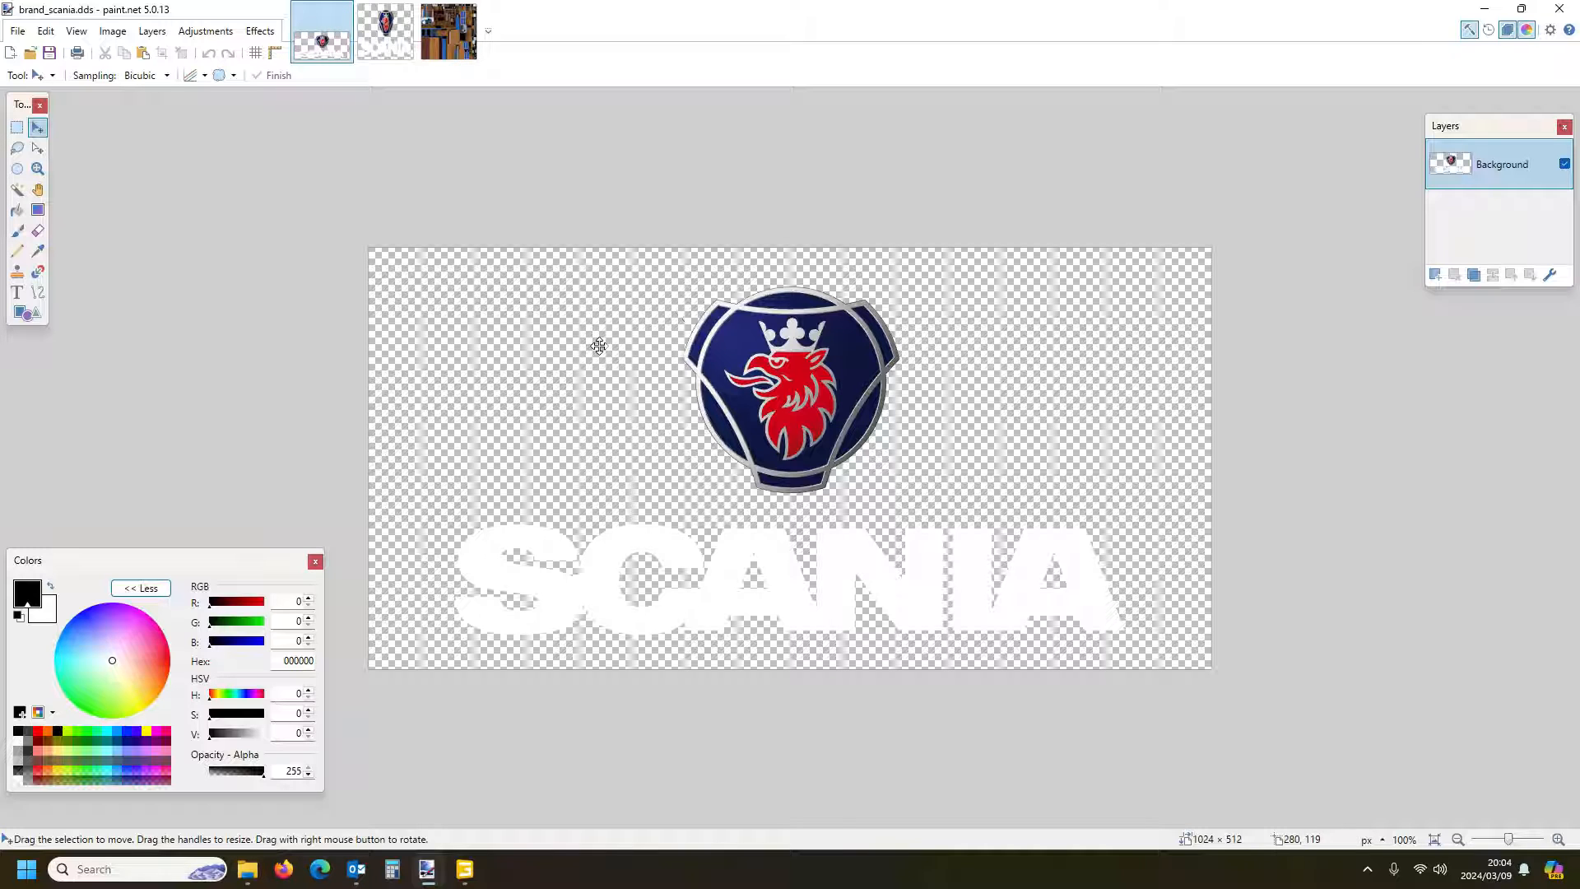
{"action": "left_click", "coordinate": [442, 35]}
{"action": "key", "text": "ctrl+v"}
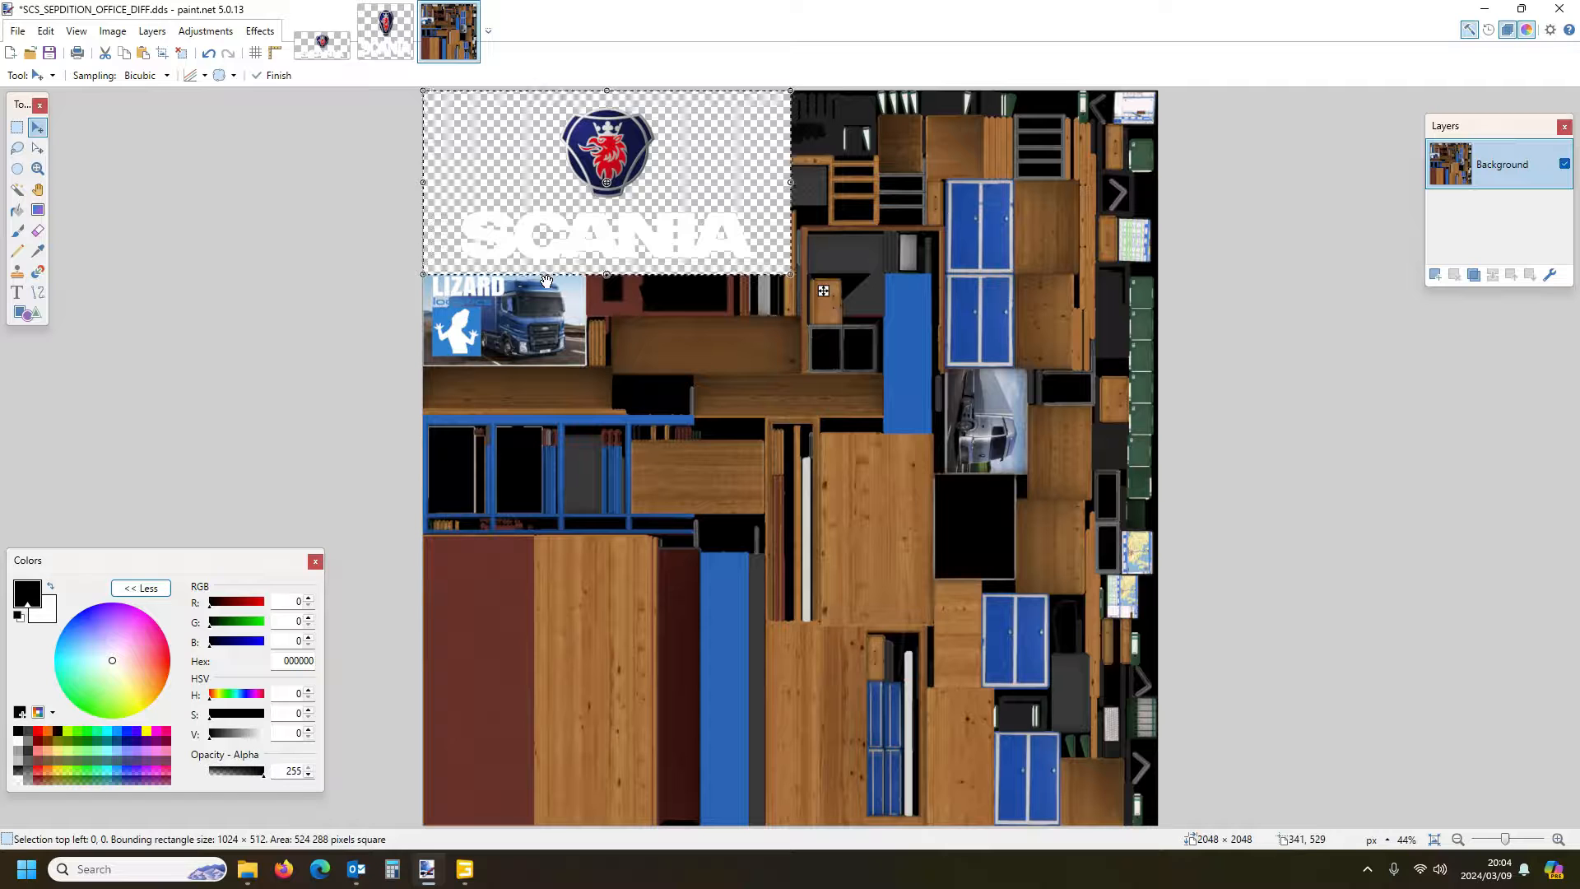
Move the pasted Scania logo onto the LIZARD picture and shrink it to about 446 × 264 pixels, undoing the accidental rotation
{"action": "left_click_drag", "start_coordinate": [598, 212], "coordinate": [600, 390]}
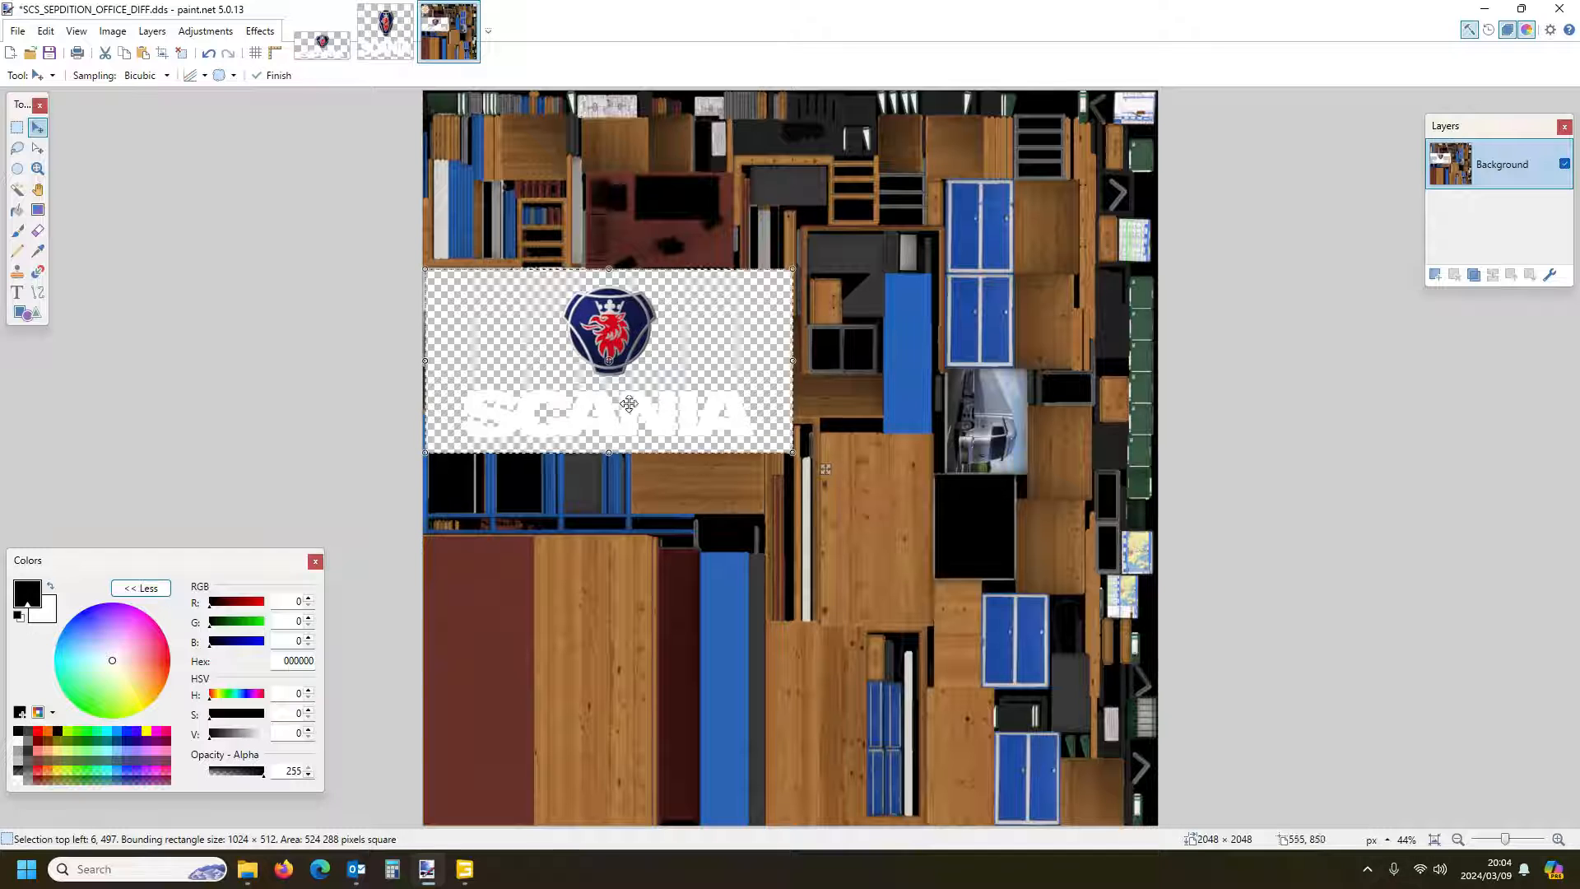
{"action": "left_click_drag", "start_coordinate": [791, 455], "coordinate": [641, 438]}
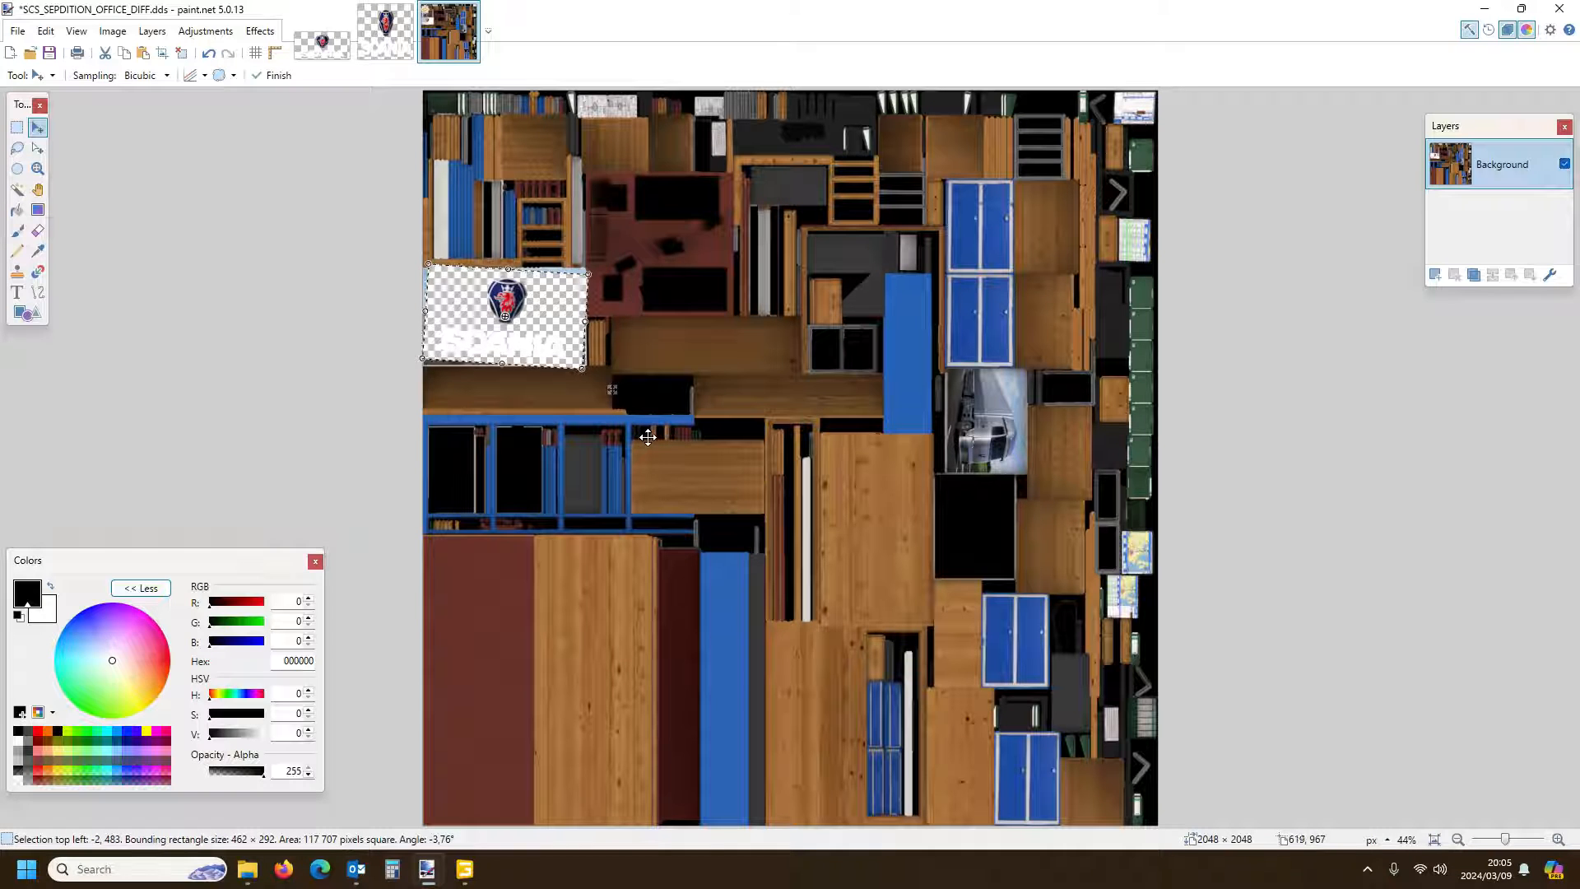
{"action": "key", "text": "ctrl+z"}
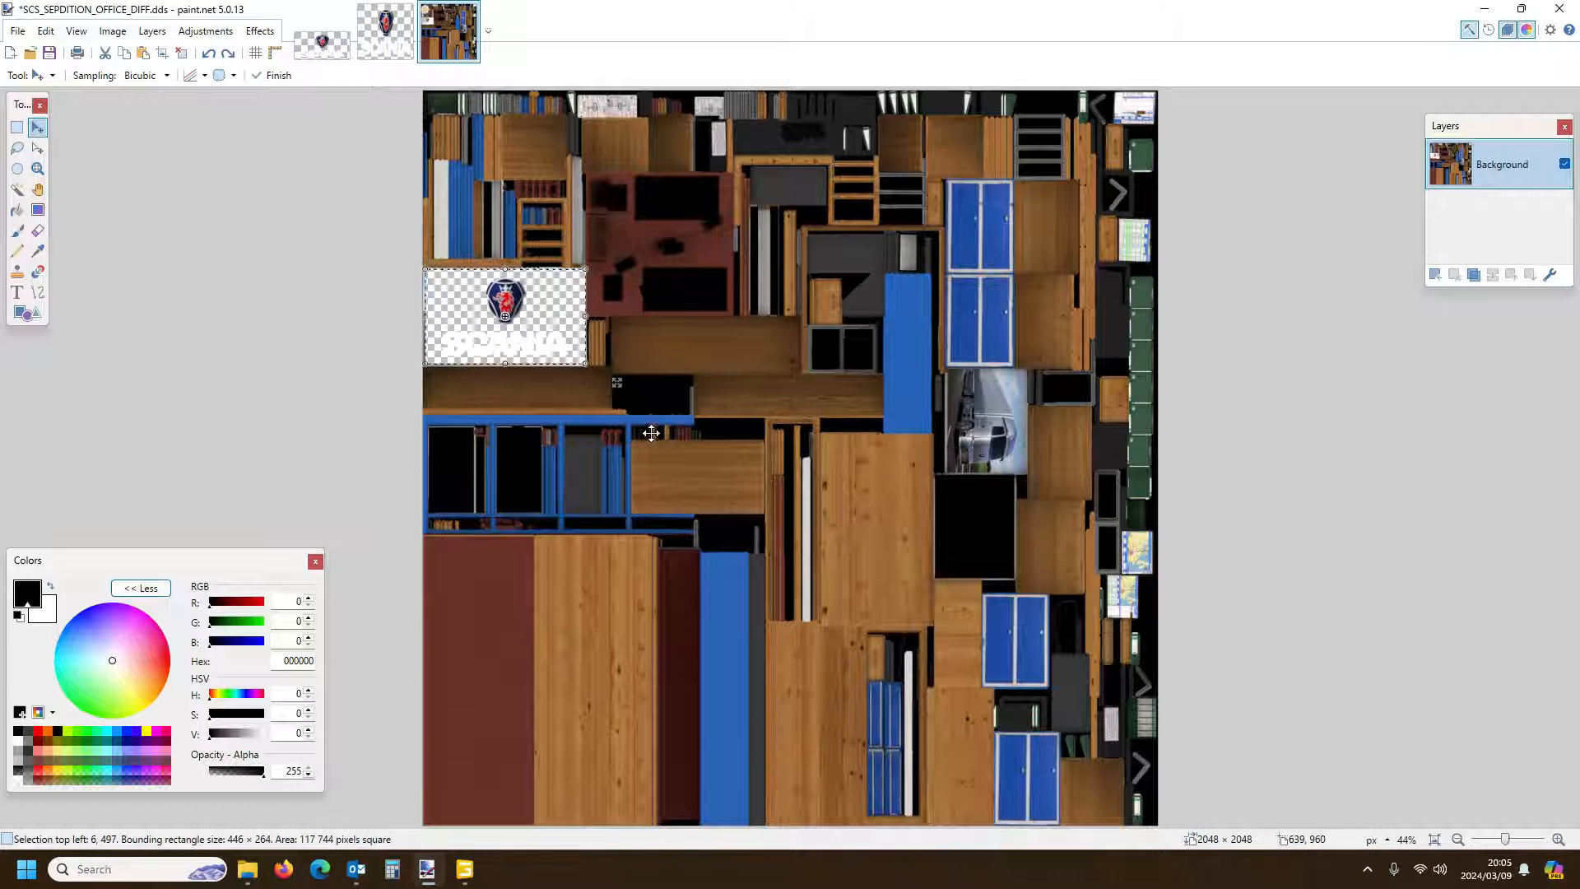
{"action": "left_click_drag", "start_coordinate": [548, 315], "coordinate": [544, 317]}
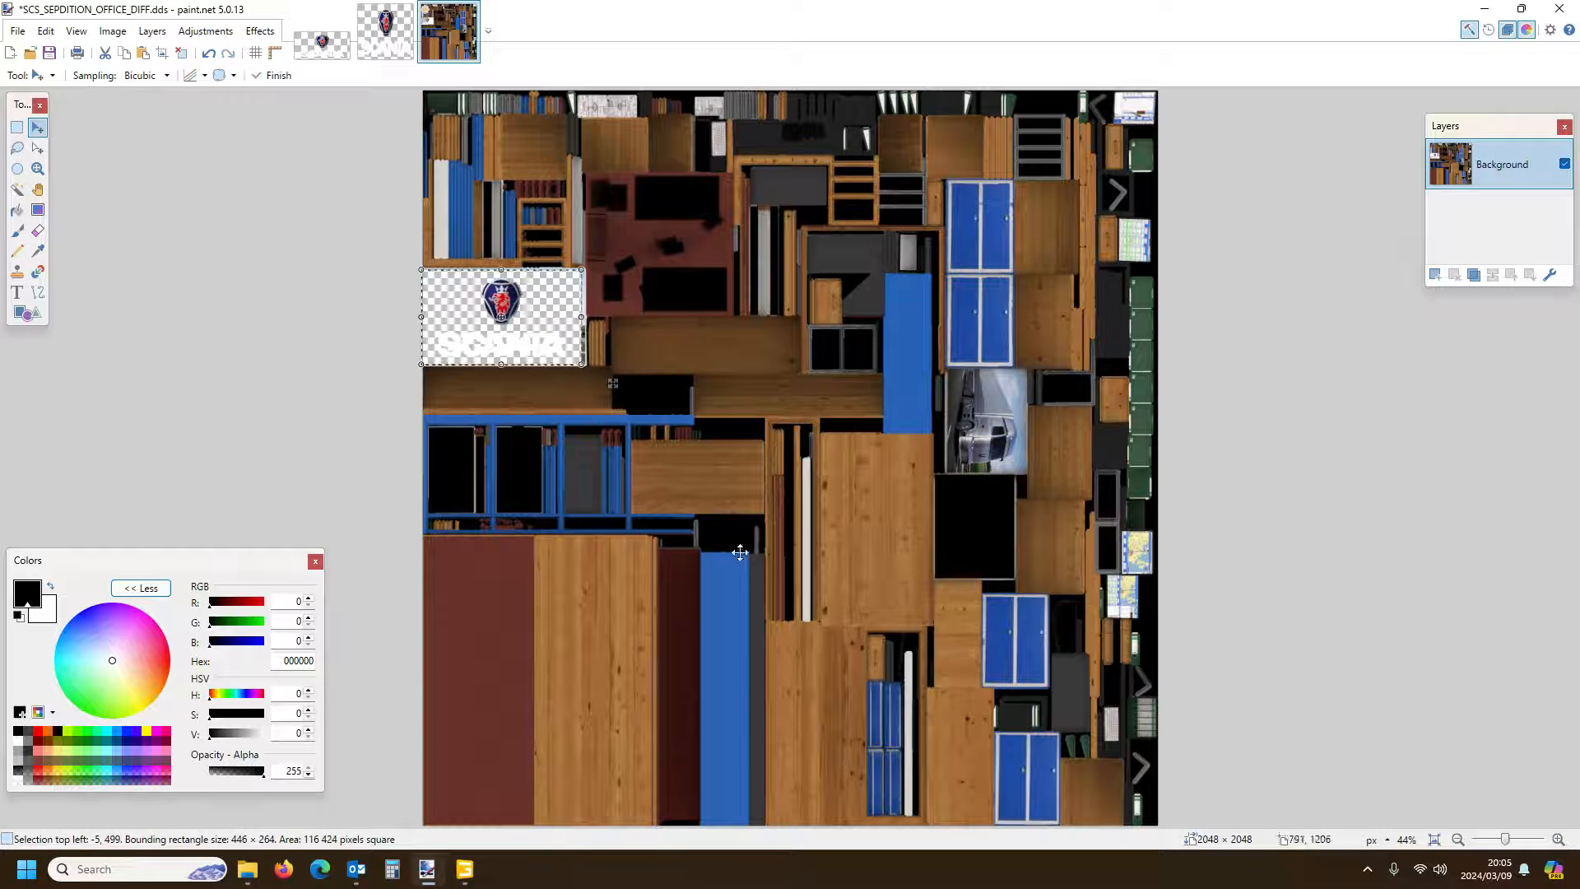
Examine up close how well the pasted Scania logo covers the edges of the LIZARD picture
{"action": "left_click", "coordinate": [1556, 839]}
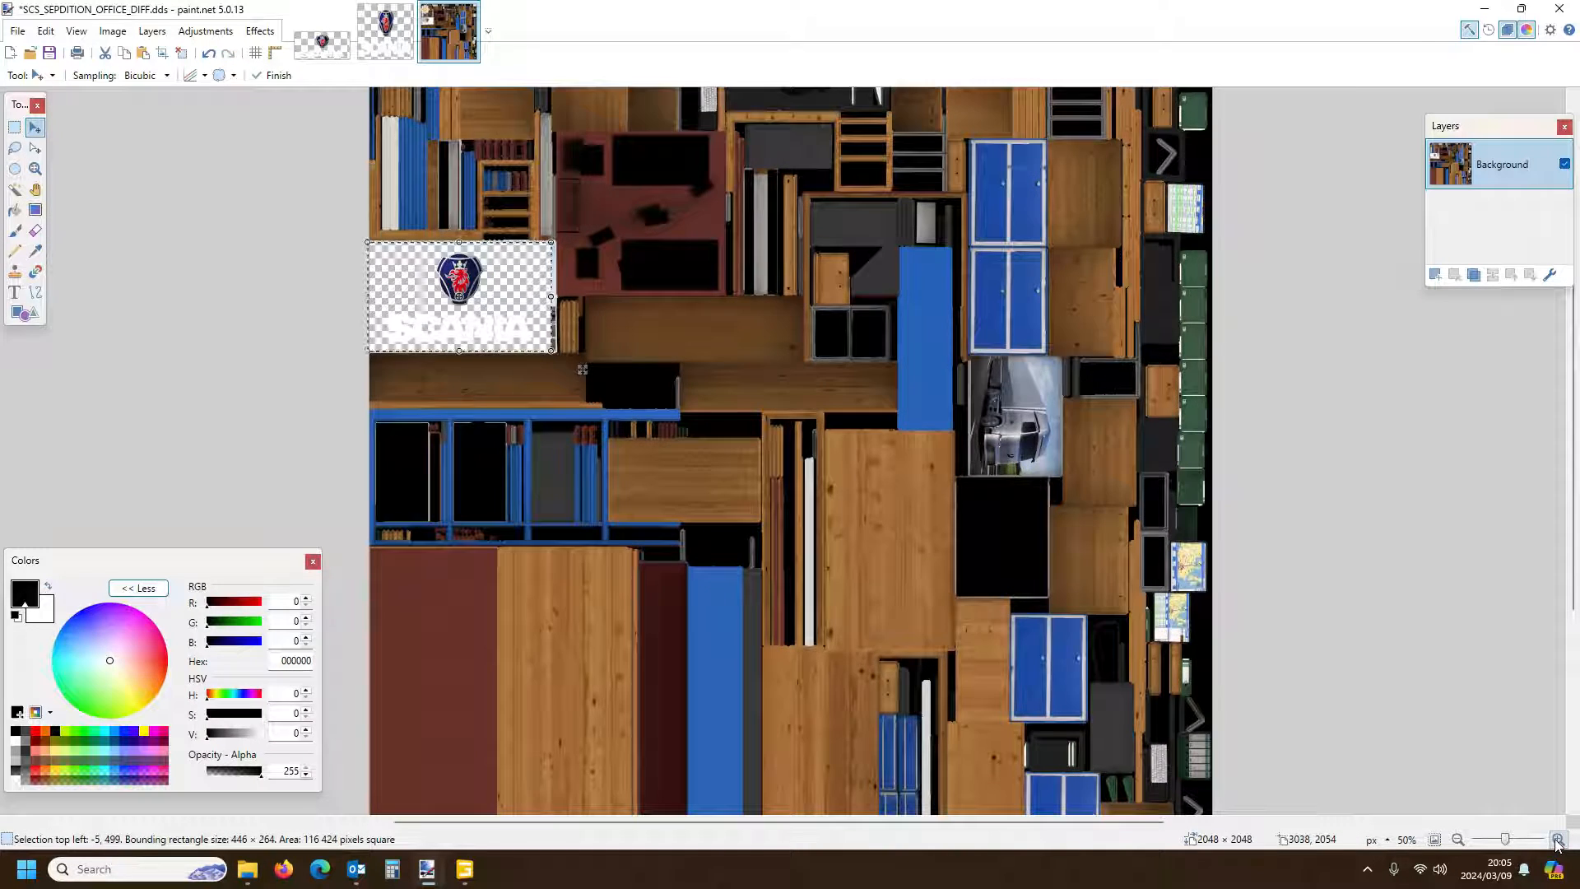
{"action": "left_click", "coordinate": [1557, 839]}
{"action": "left_click", "coordinate": [1556, 839]}
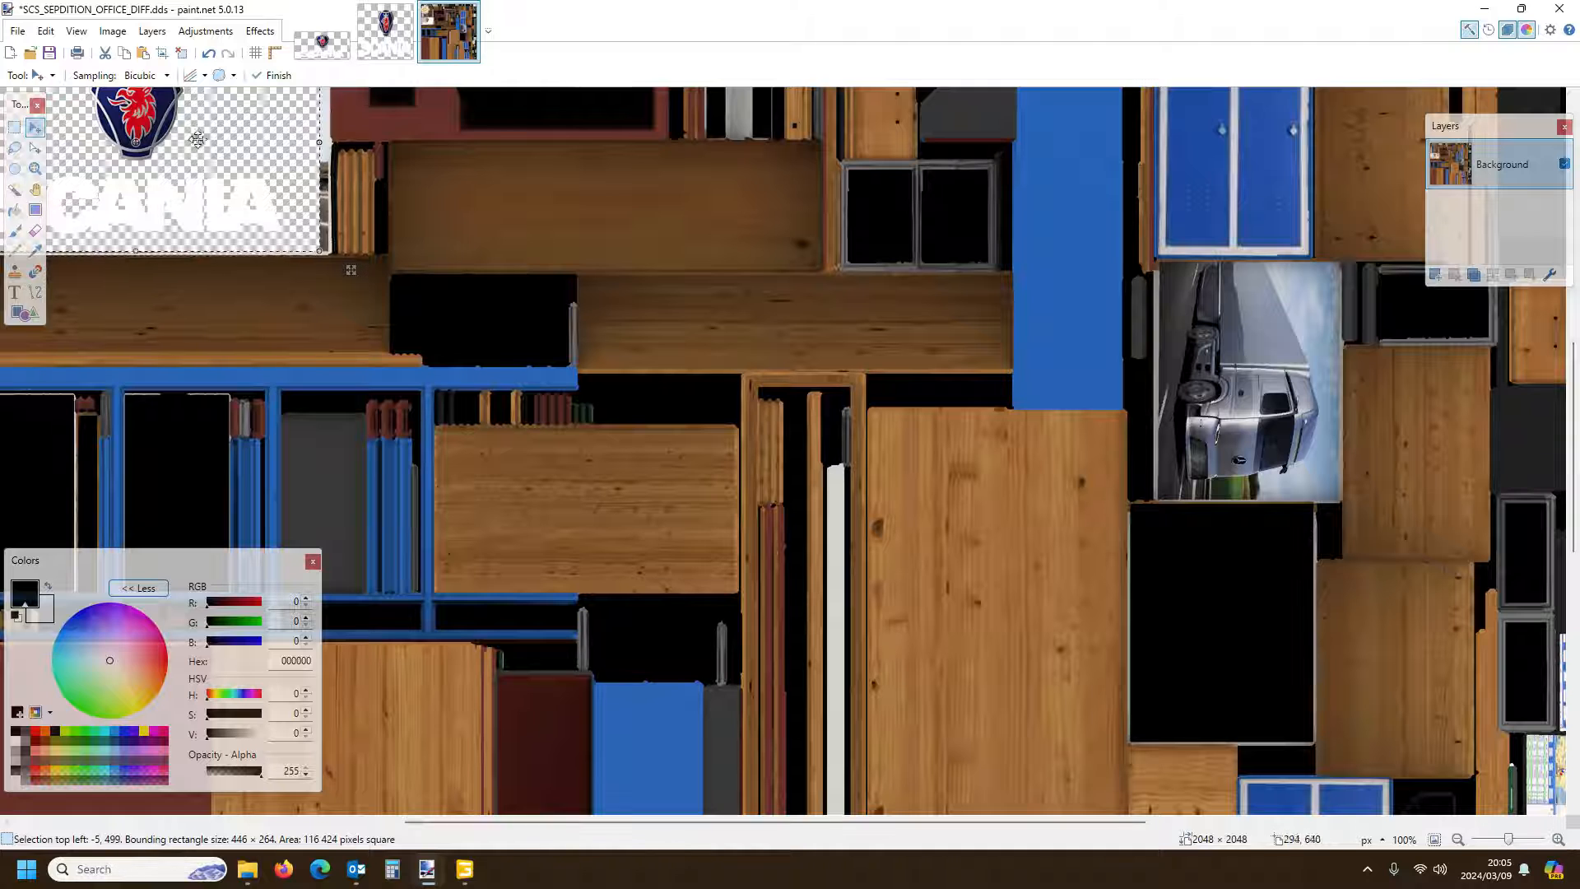
{"action": "left_click_drag", "start_coordinate": [1071, 823], "coordinate": [1004, 819]}
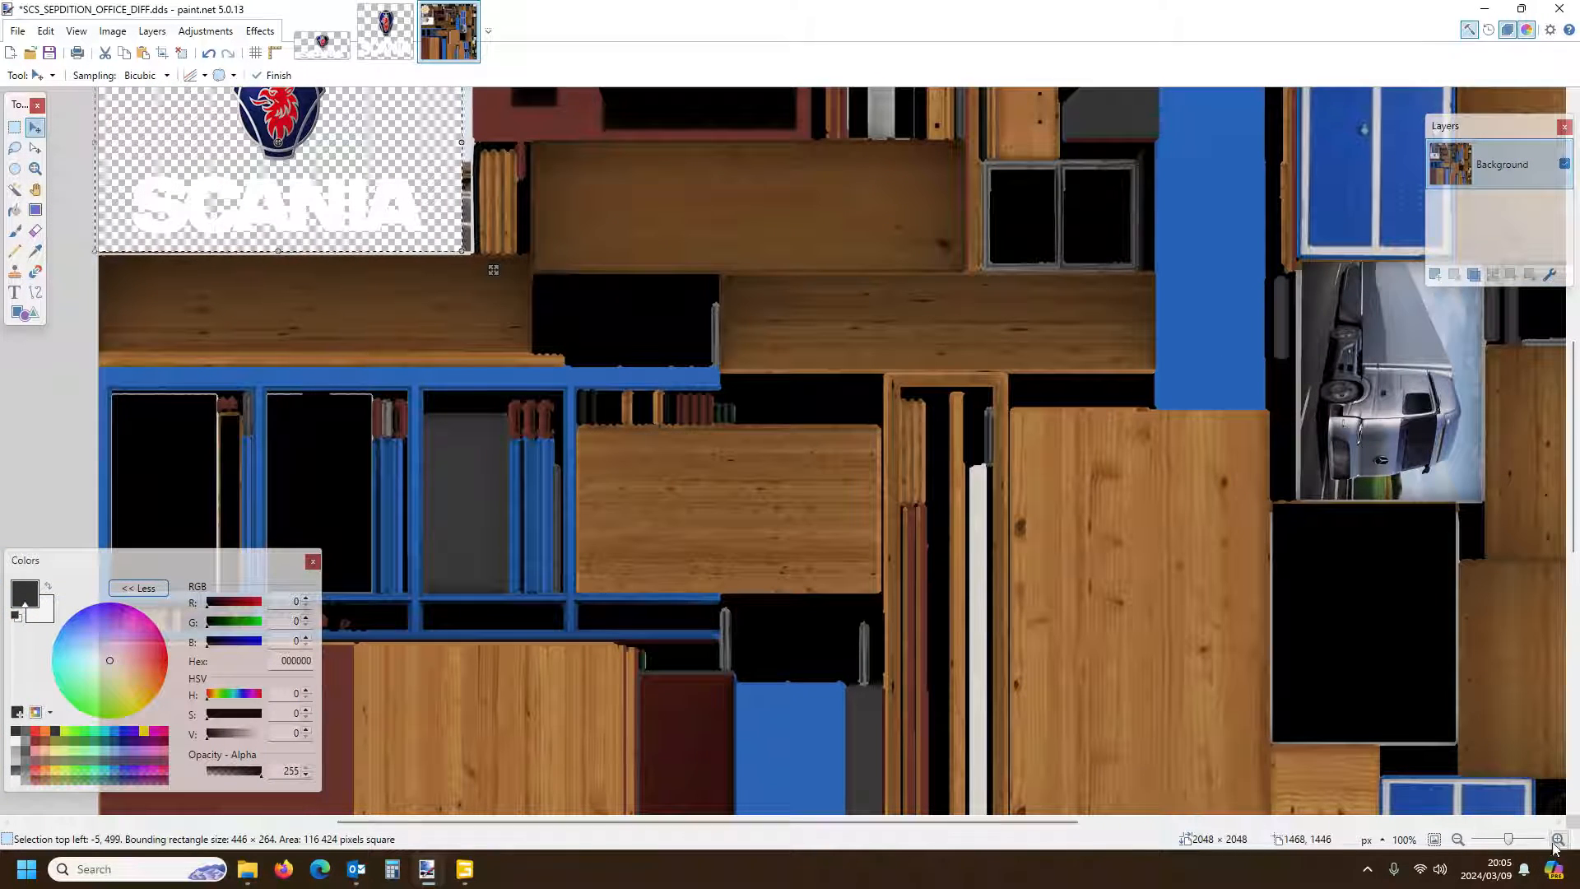
{"action": "scroll", "coordinate": [397, 356], "scroll_direction": "down", "scroll_amount": 2}
{"action": "scroll", "coordinate": [382, 337], "scroll_direction": "up", "scroll_amount": 3}
{"action": "scroll", "coordinate": [381, 337], "scroll_direction": "down", "scroll_amount": 3}
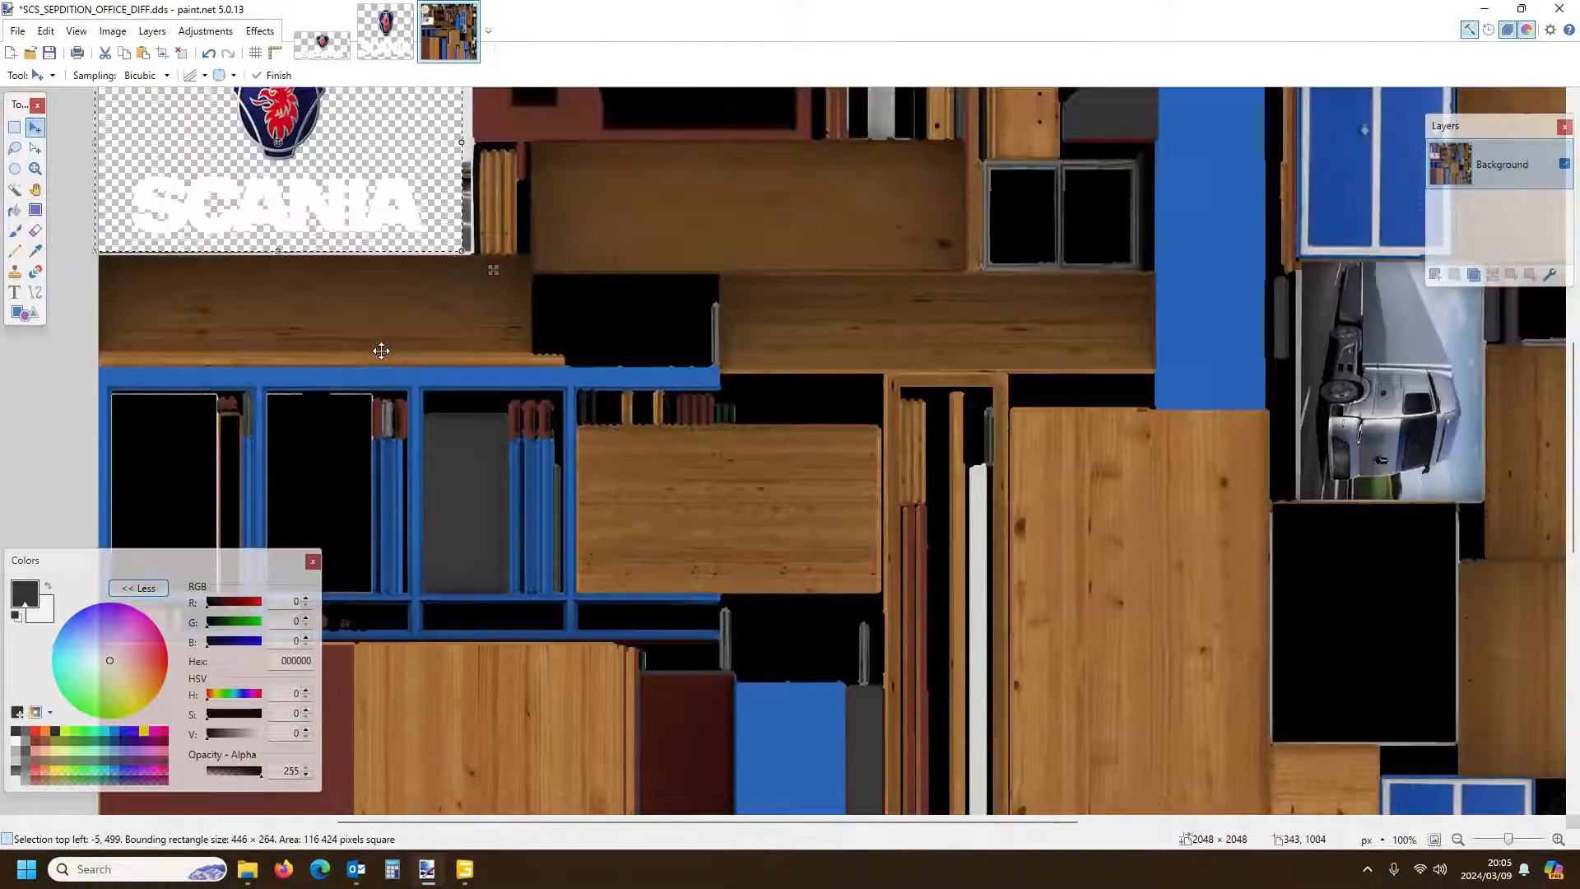
{"action": "scroll", "coordinate": [379, 350], "scroll_direction": "up", "scroll_amount": 3}
{"action": "scroll", "coordinate": [380, 356], "scroll_direction": "up", "scroll_amount": 2}
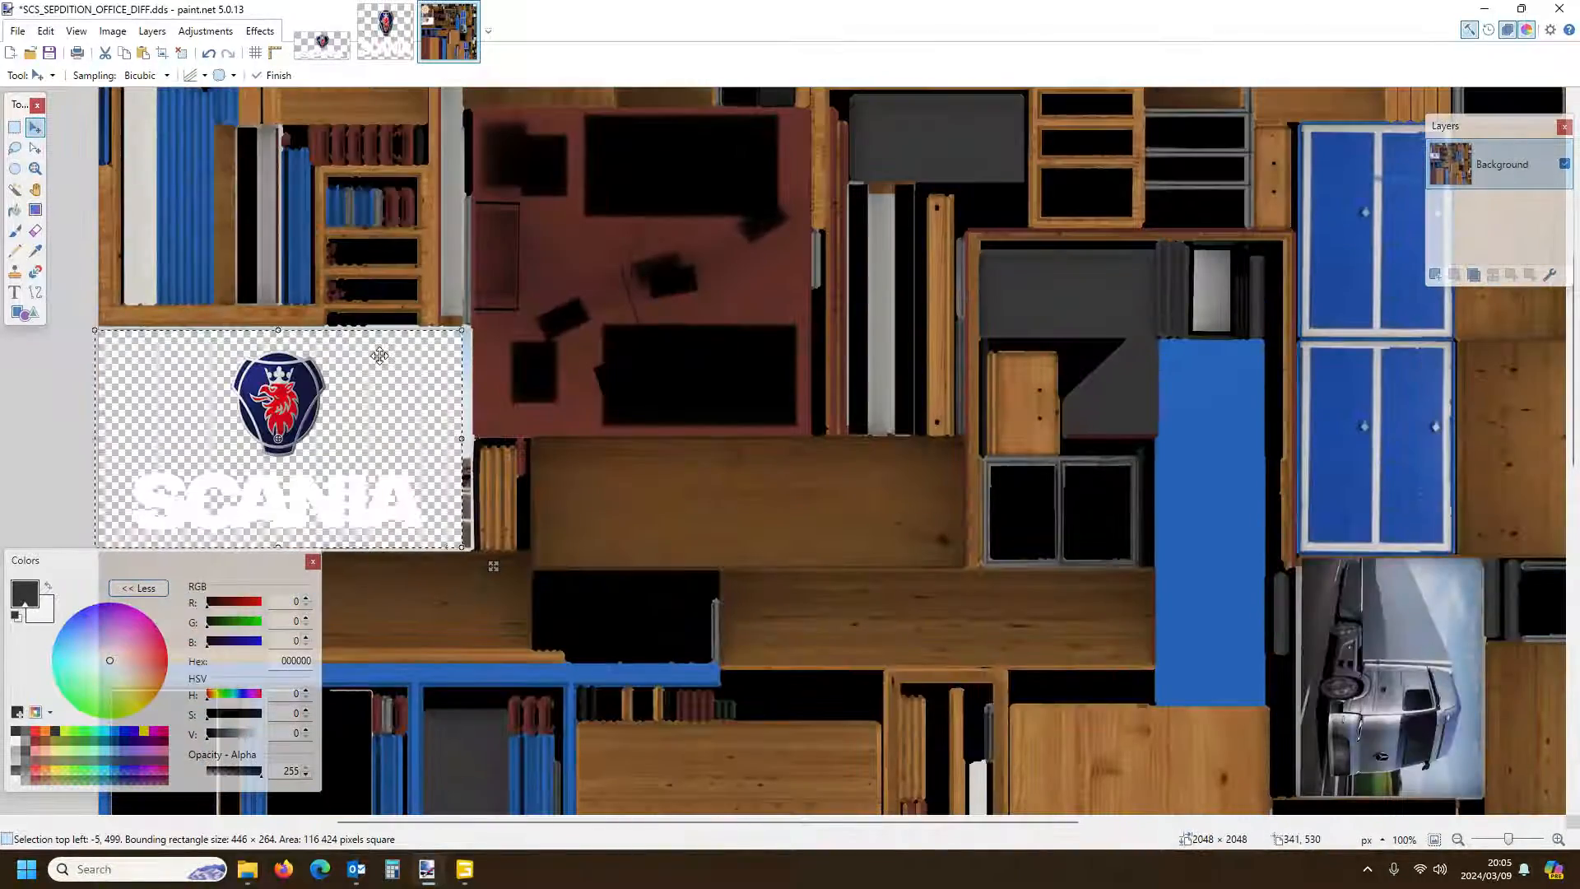
{"action": "left_click_drag", "start_coordinate": [1034, 821], "coordinate": [862, 833]}
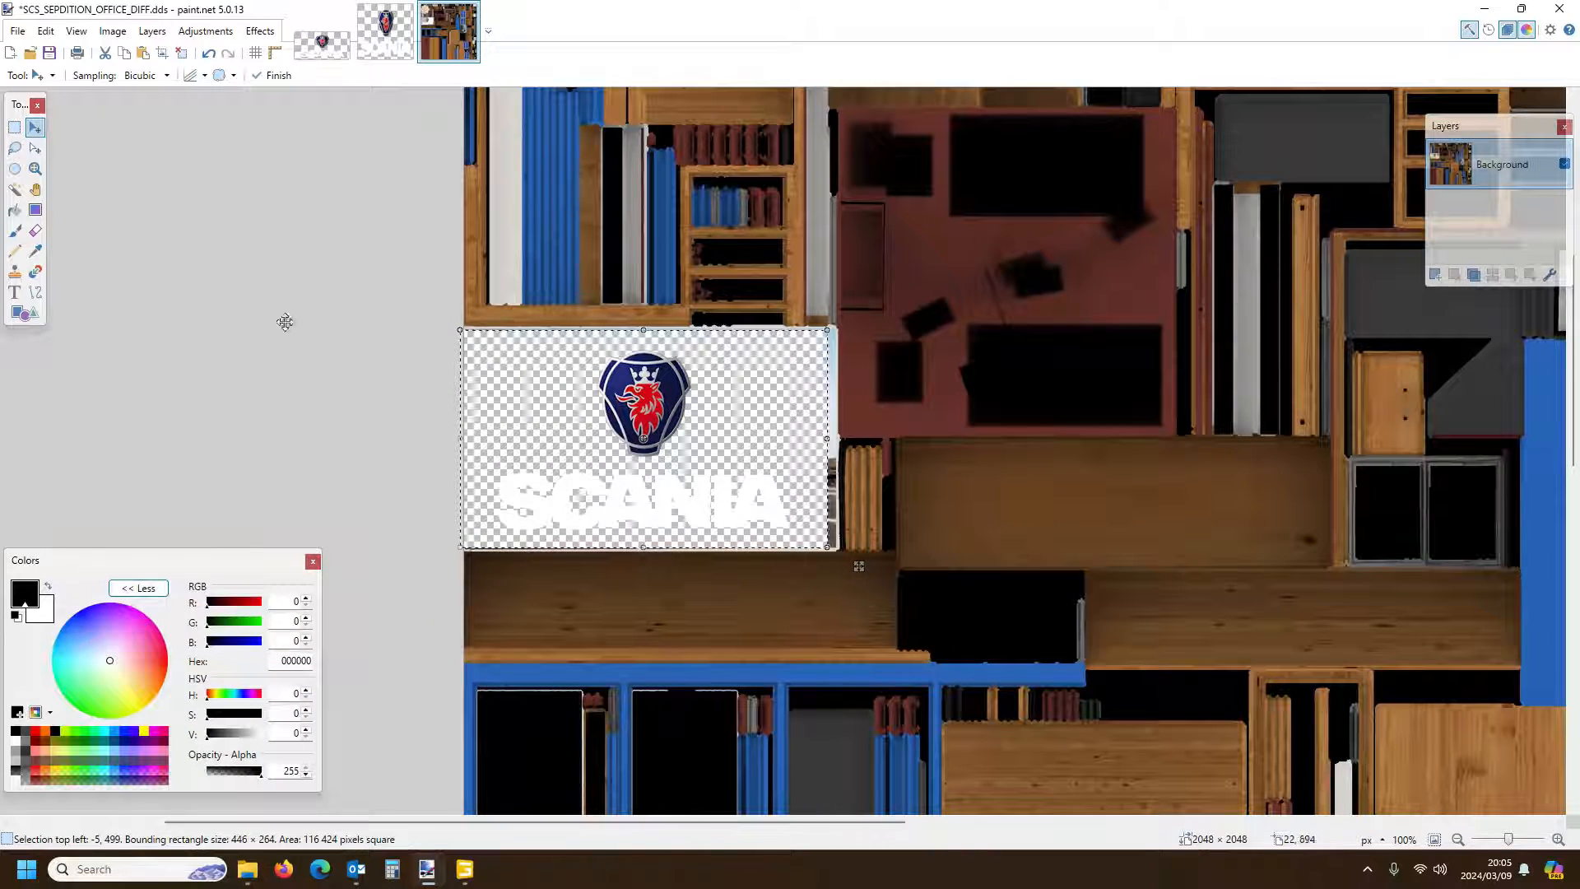
{"action": "left_click", "coordinate": [18, 35]}
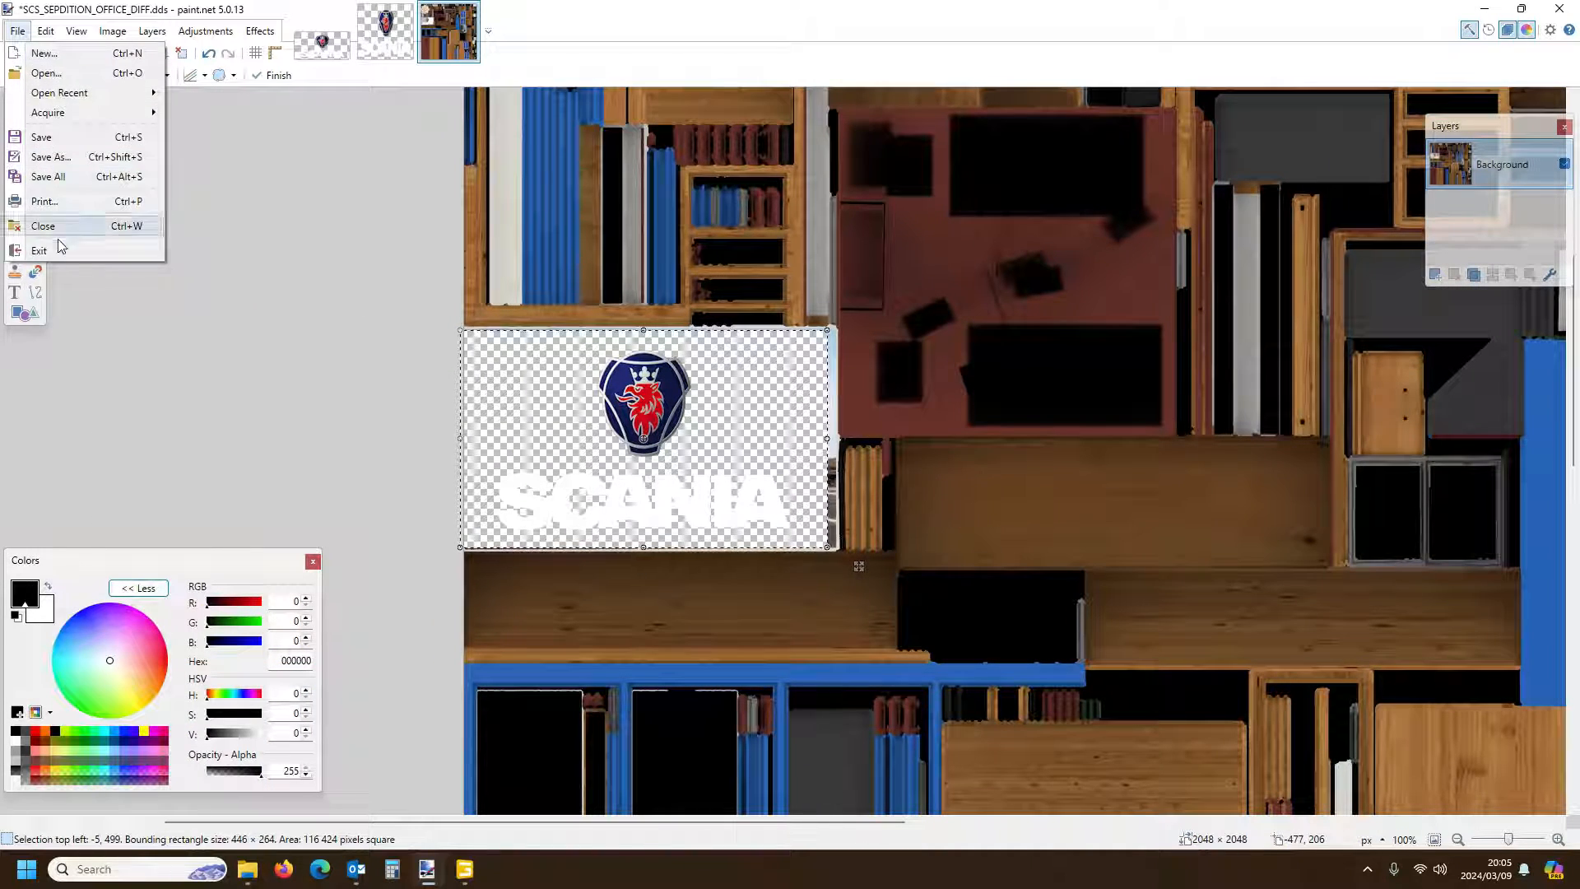
{"action": "mouse_move", "coordinate": [45, 33]}
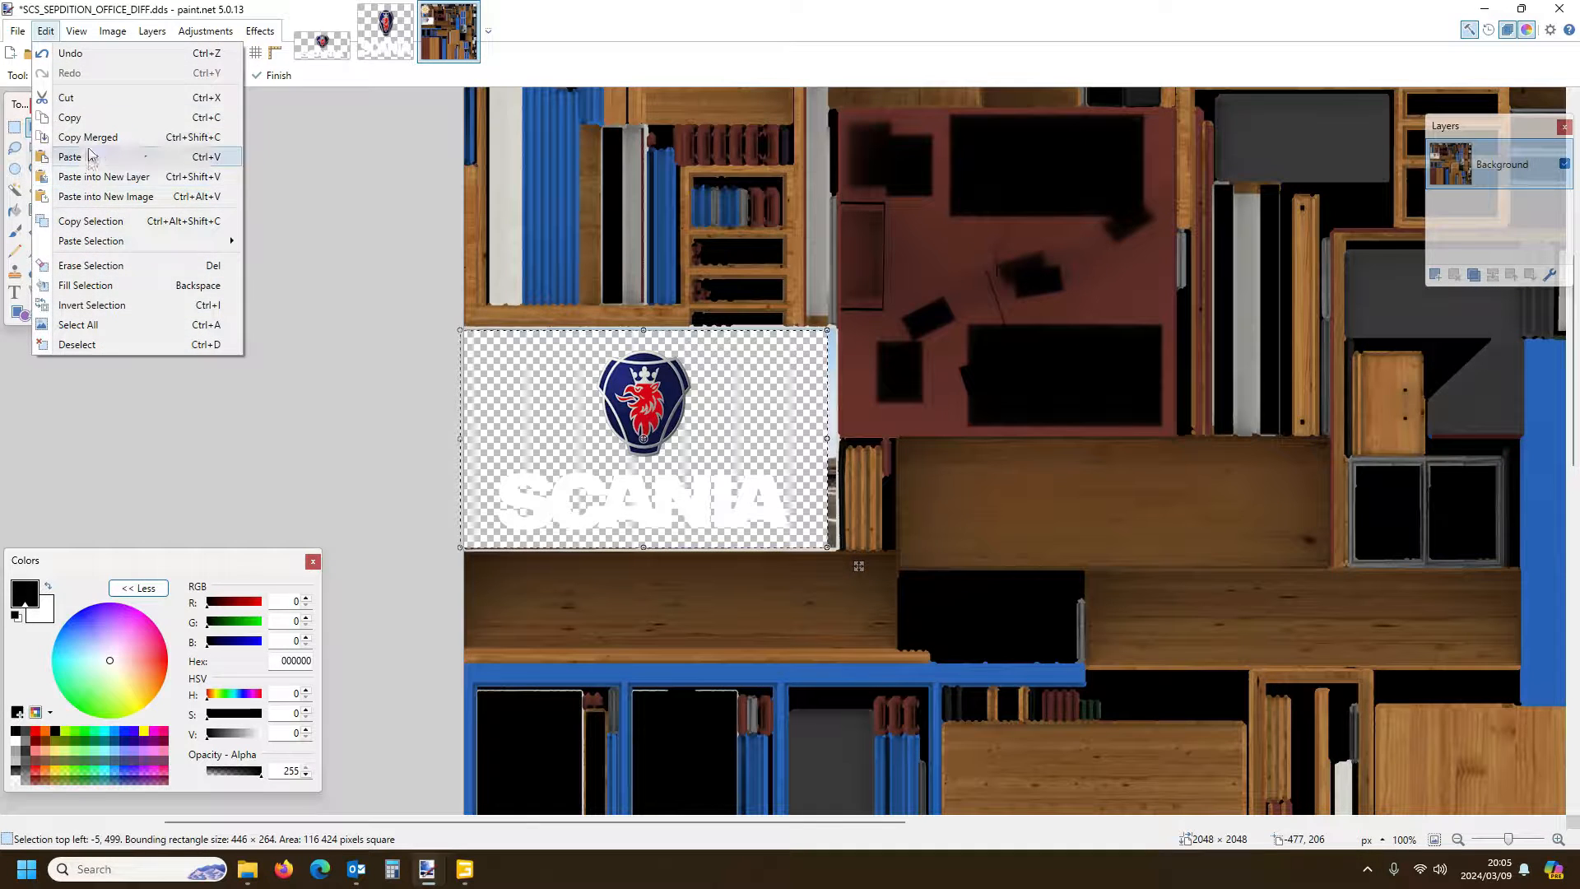
{"action": "left_click", "coordinate": [163, 34]}
{"action": "left_click", "coordinate": [18, 29]}
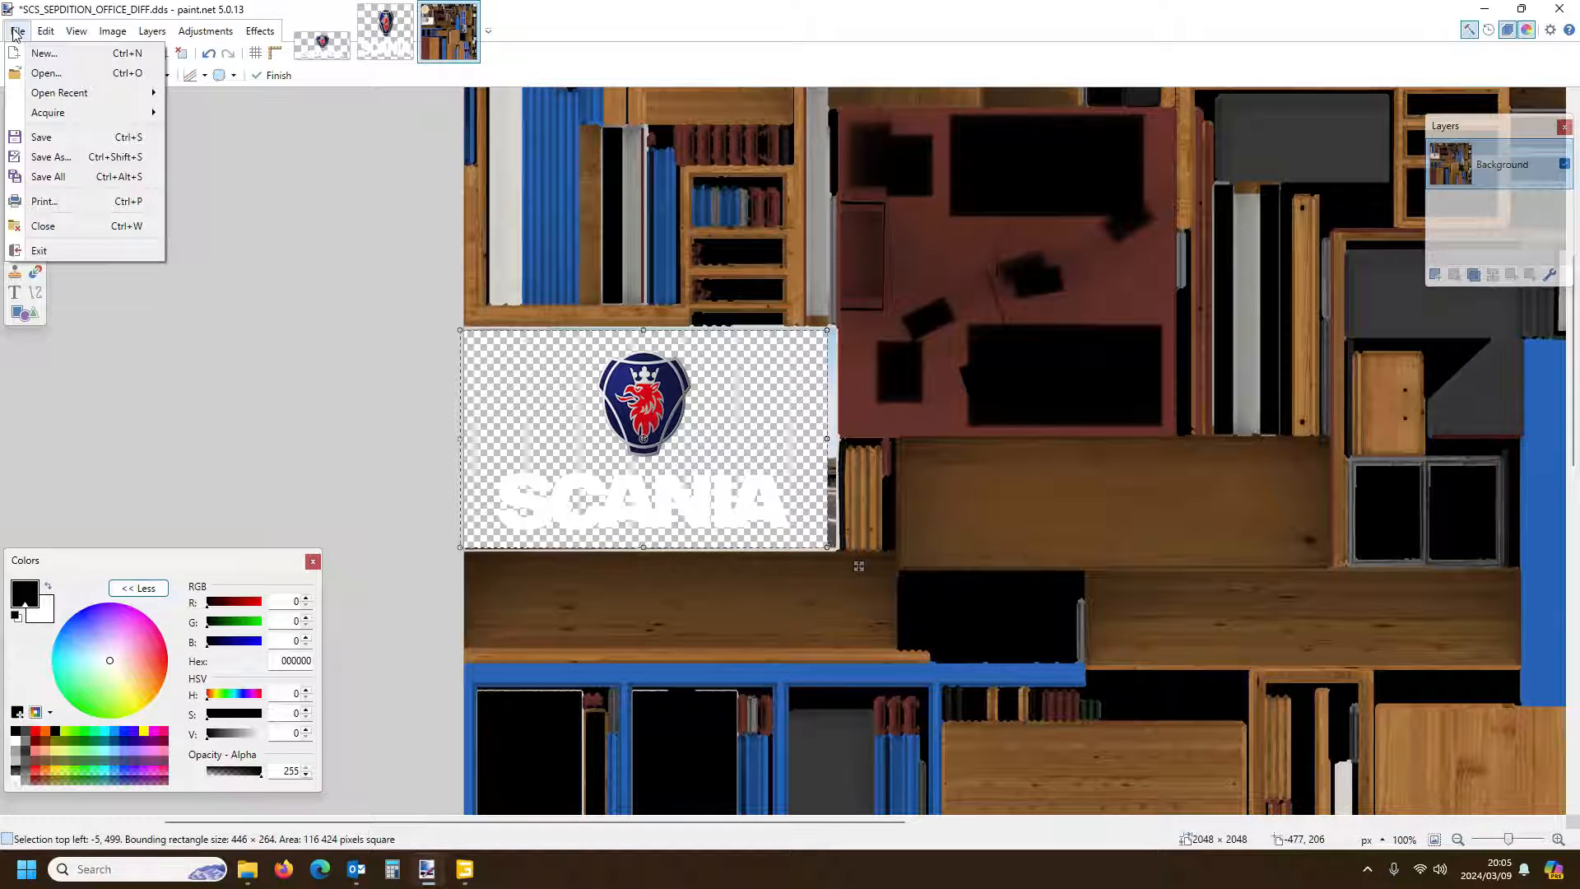
{"action": "mouse_move", "coordinate": [46, 30]}
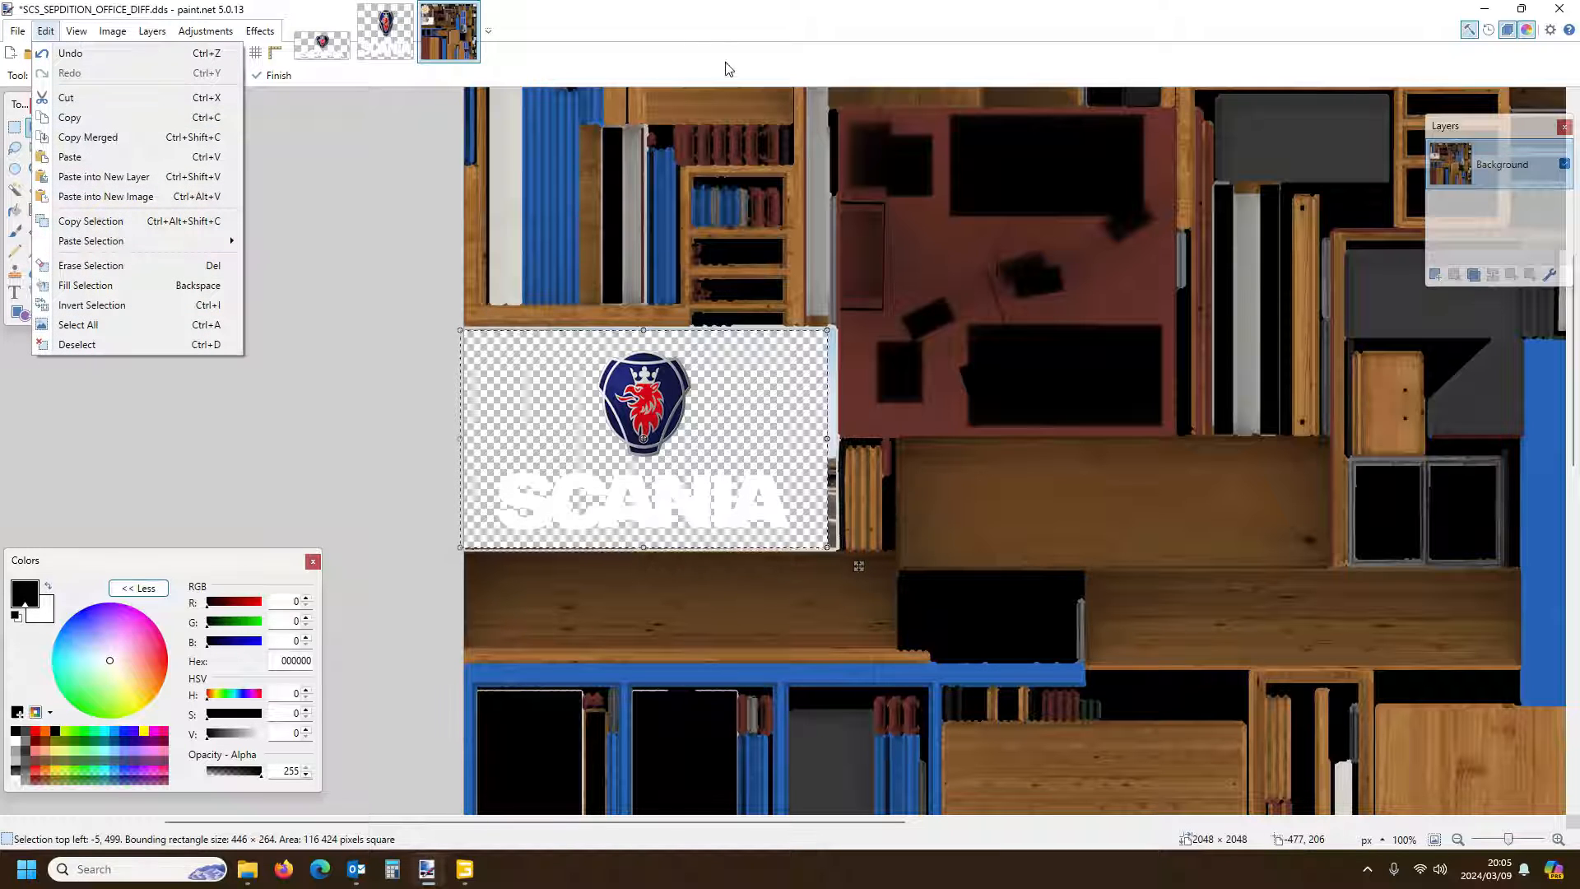
{"action": "left_click", "coordinate": [702, 18]}
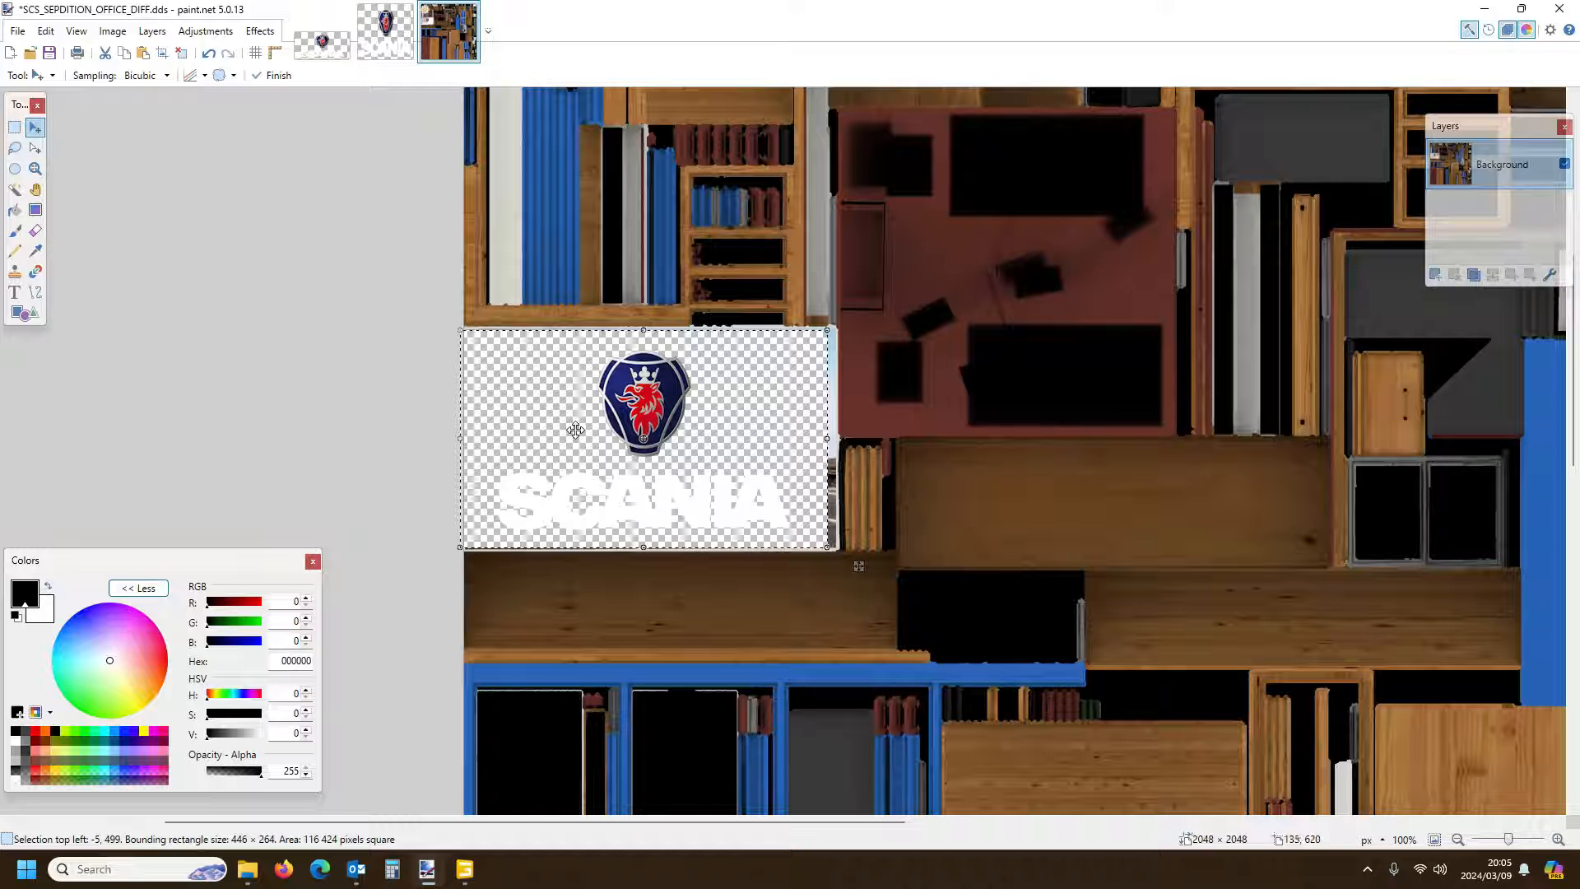
Reposition and enlarge the pasted Scania logo to about 456 × 275 pixels so it covers the whole LIZARD picture, and check its edges
{"action": "left_click_drag", "start_coordinate": [573, 430], "coordinate": [575, 425]}
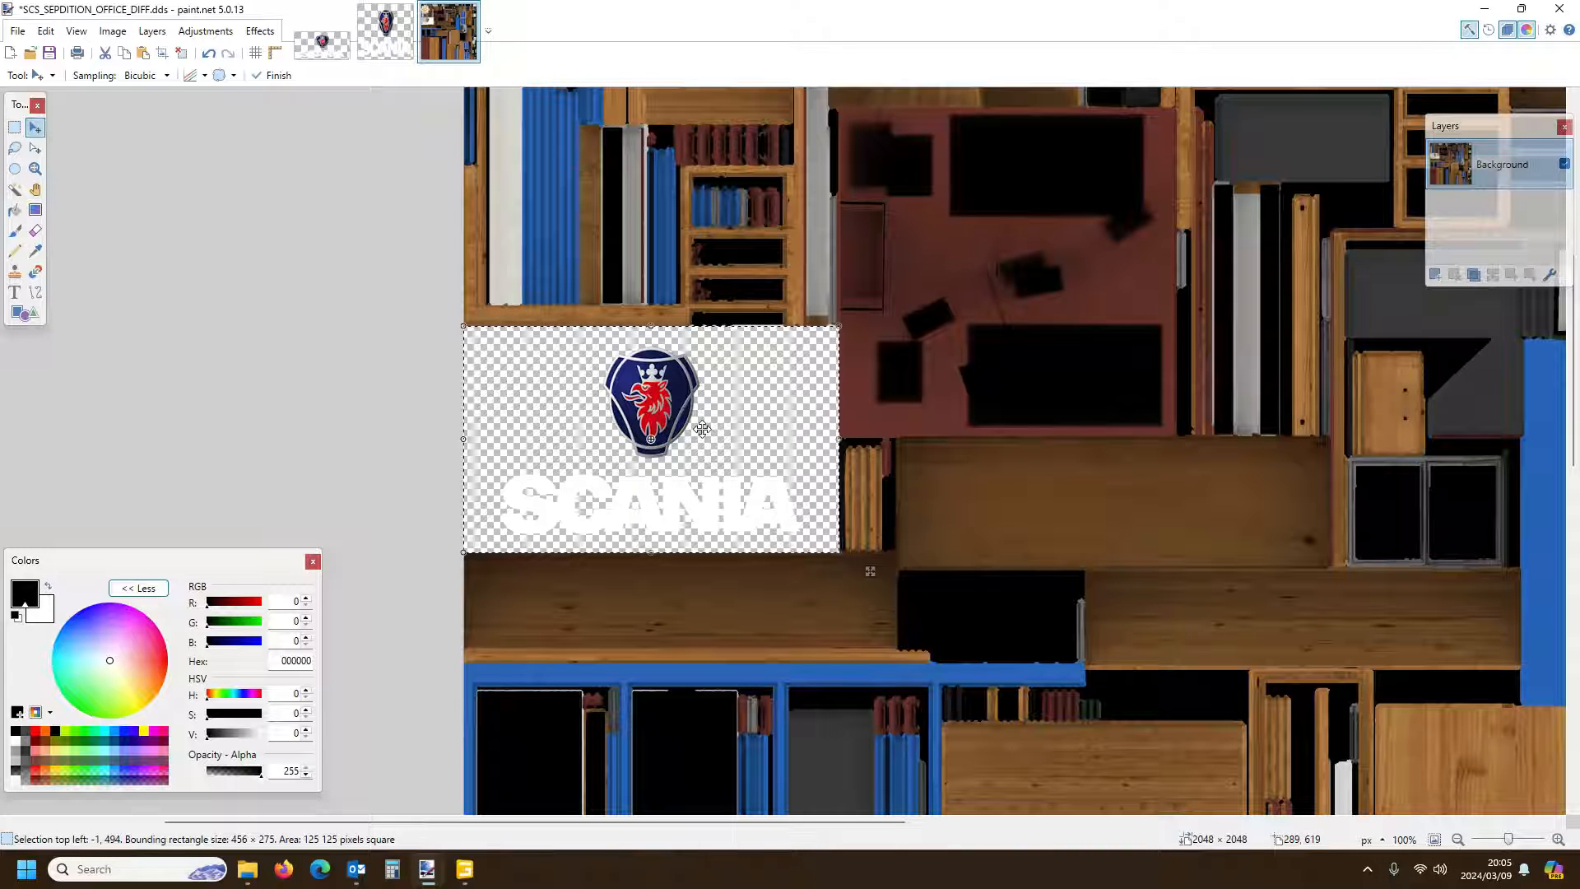
{"action": "left_click", "coordinate": [1557, 838]}
{"action": "left_click", "coordinate": [1557, 838]}
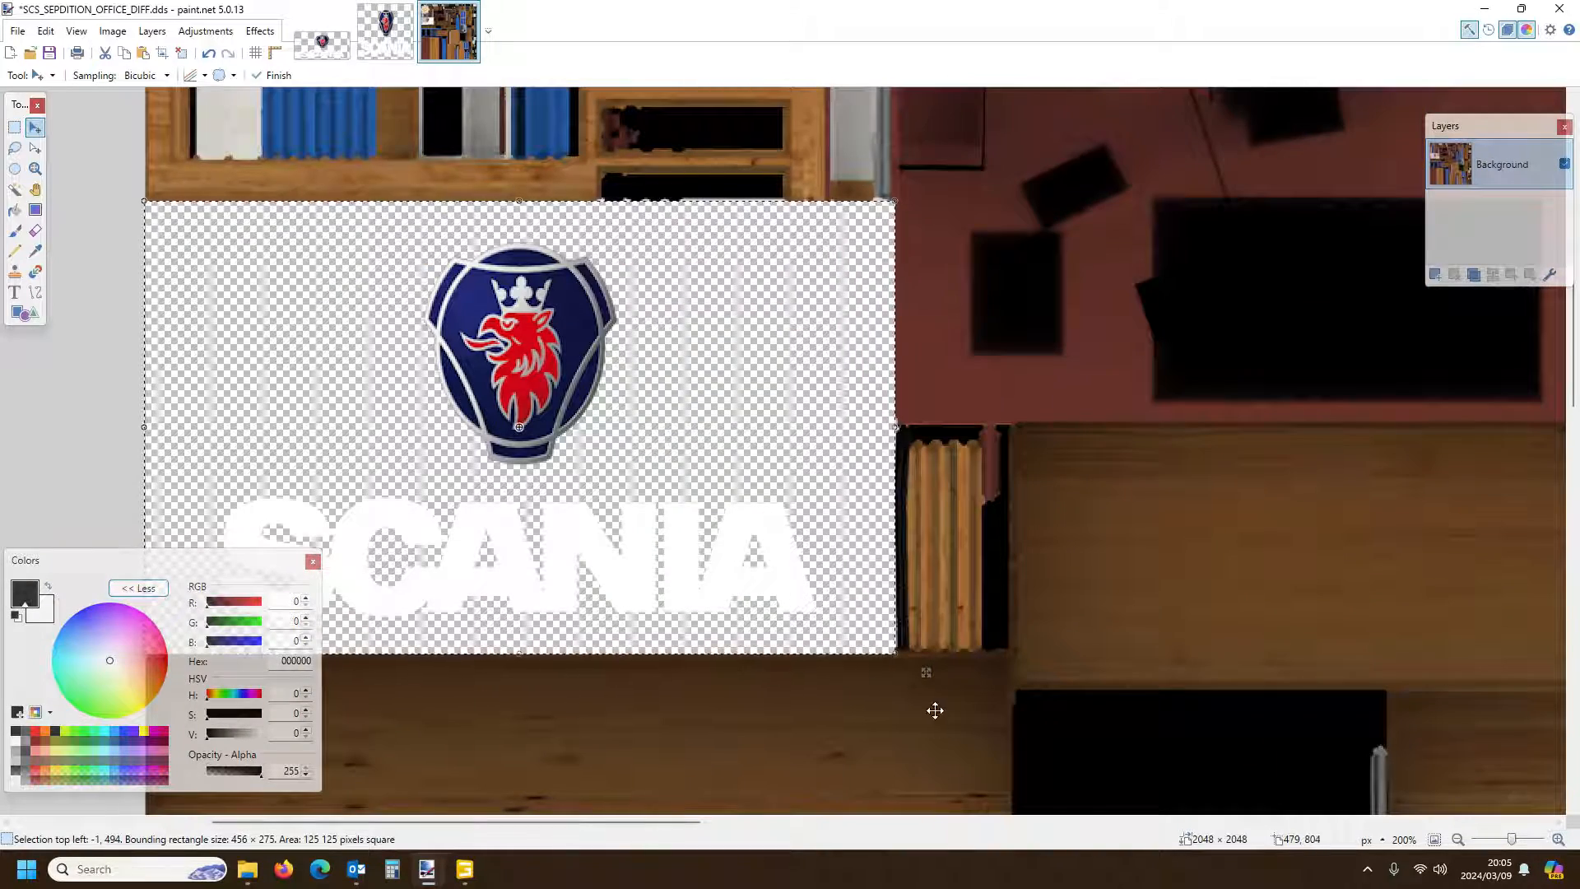
{"action": "left_click_drag", "start_coordinate": [697, 821], "coordinate": [779, 827]}
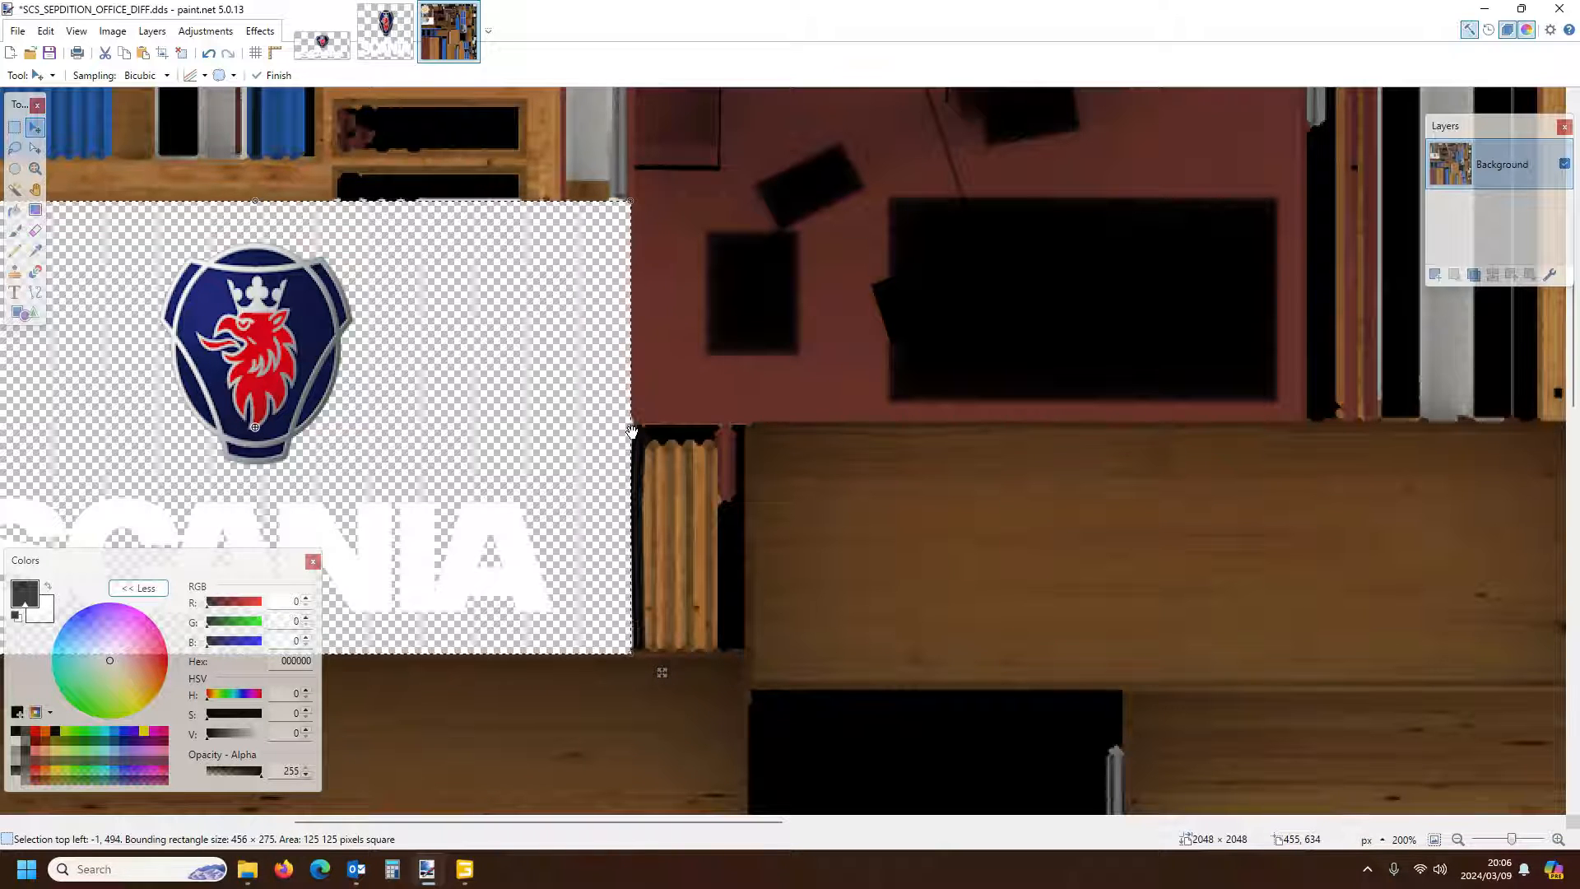
{"action": "left_click_drag", "start_coordinate": [632, 429], "coordinate": [632, 431]}
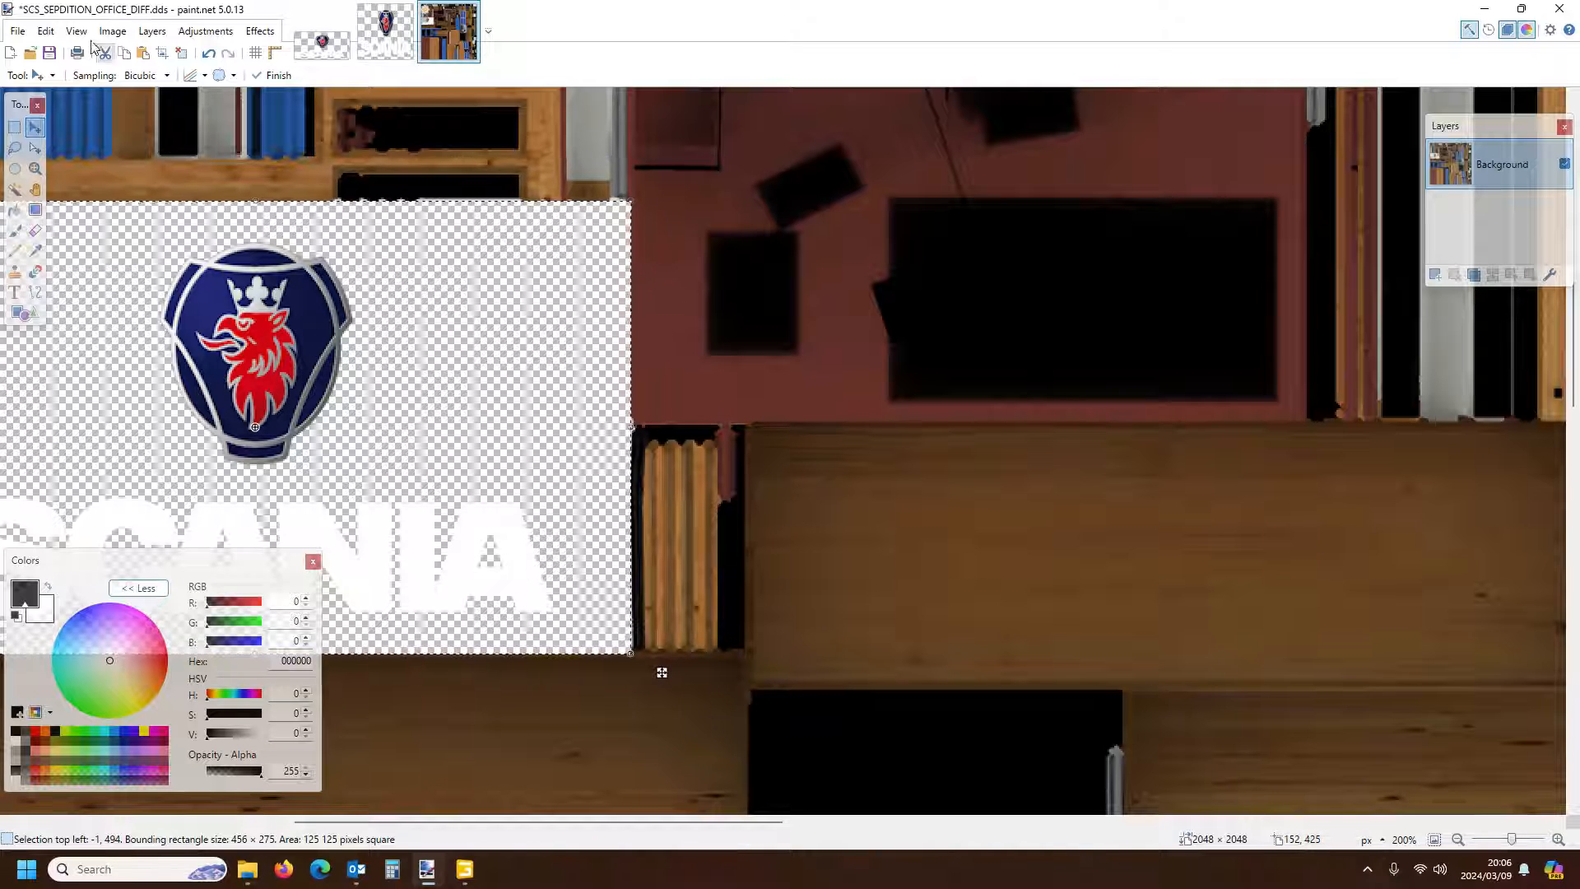
Save SCS_SEPDITION_OFFICE_DIFF.dds as BC1 (Linear, DXT1) with mip maps generated, deselect the pasted logo, and close the image editor
{"action": "left_click", "coordinate": [50, 53]}
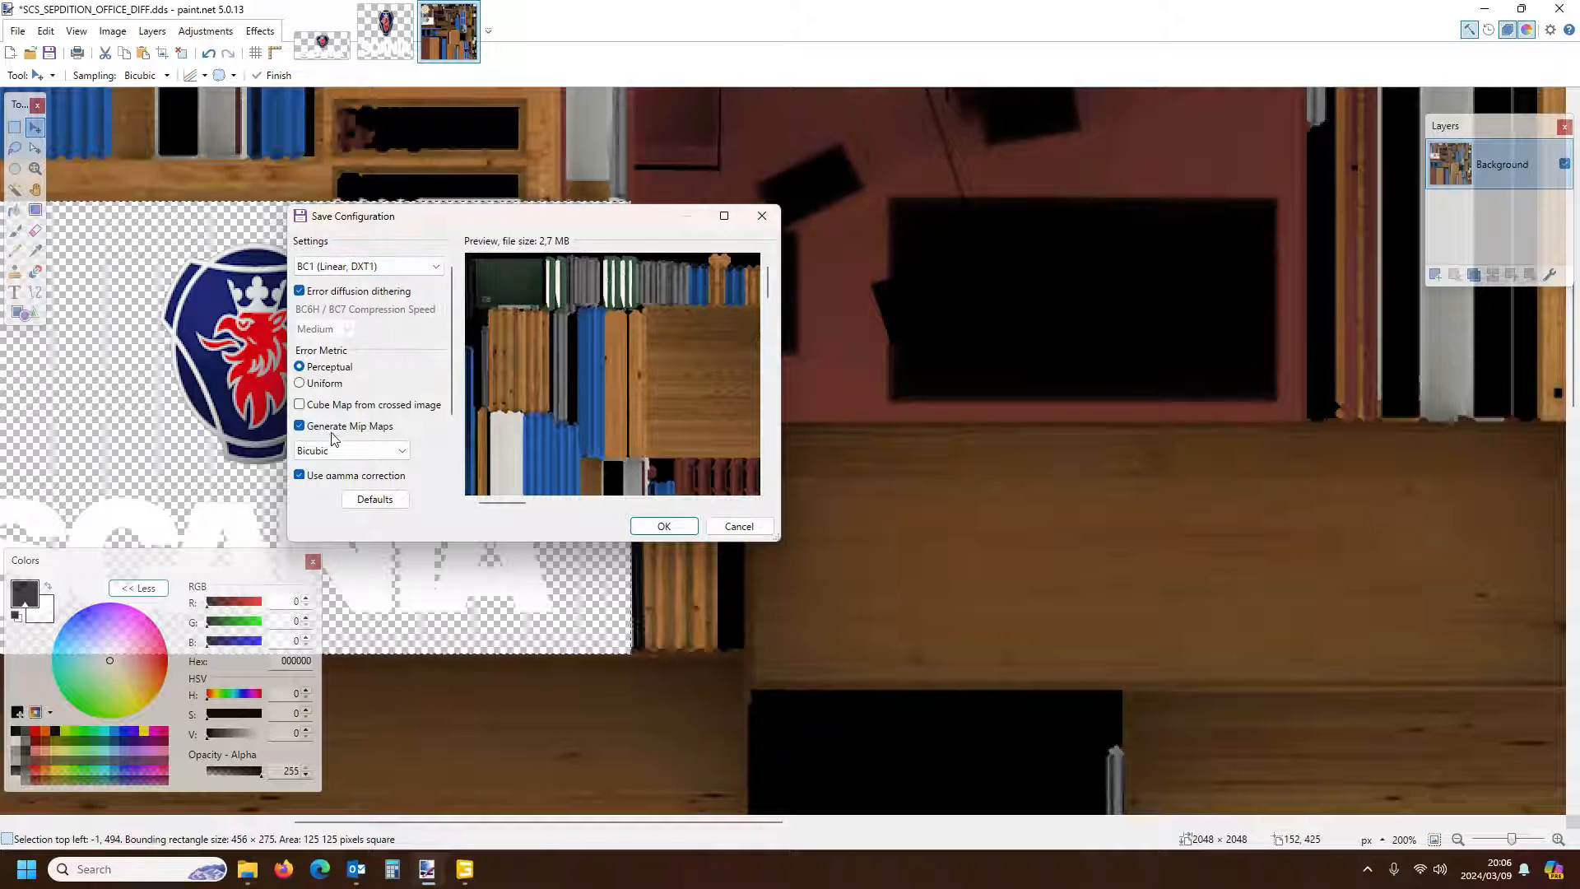
{"action": "left_click", "coordinate": [664, 526]}
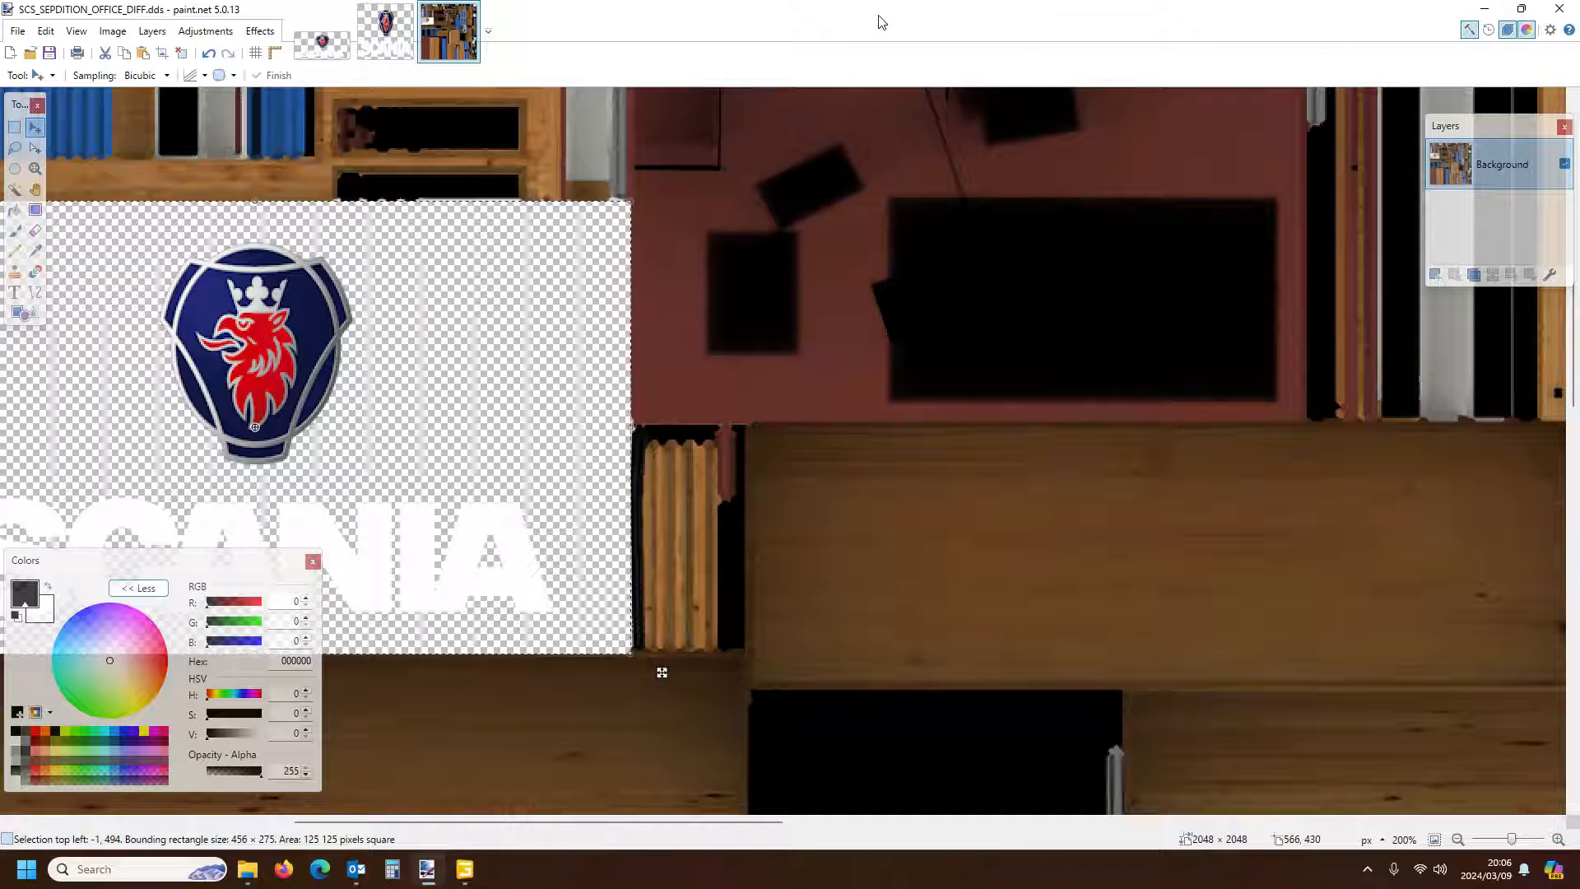
{"action": "key", "text": "ctrl+d"}
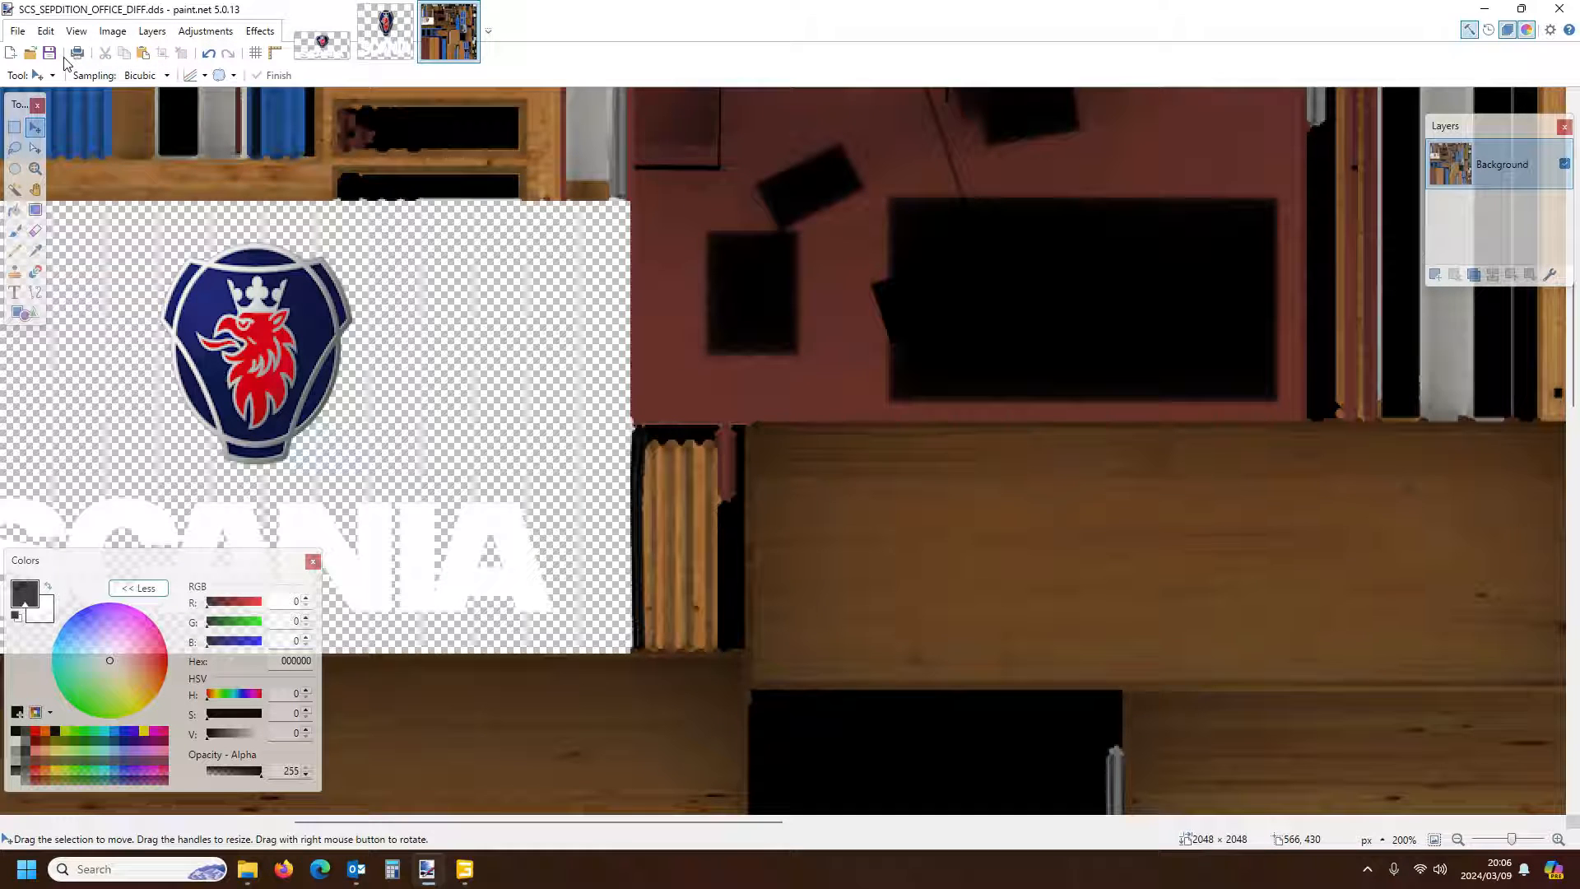
{"action": "left_click", "coordinate": [1557, 10]}
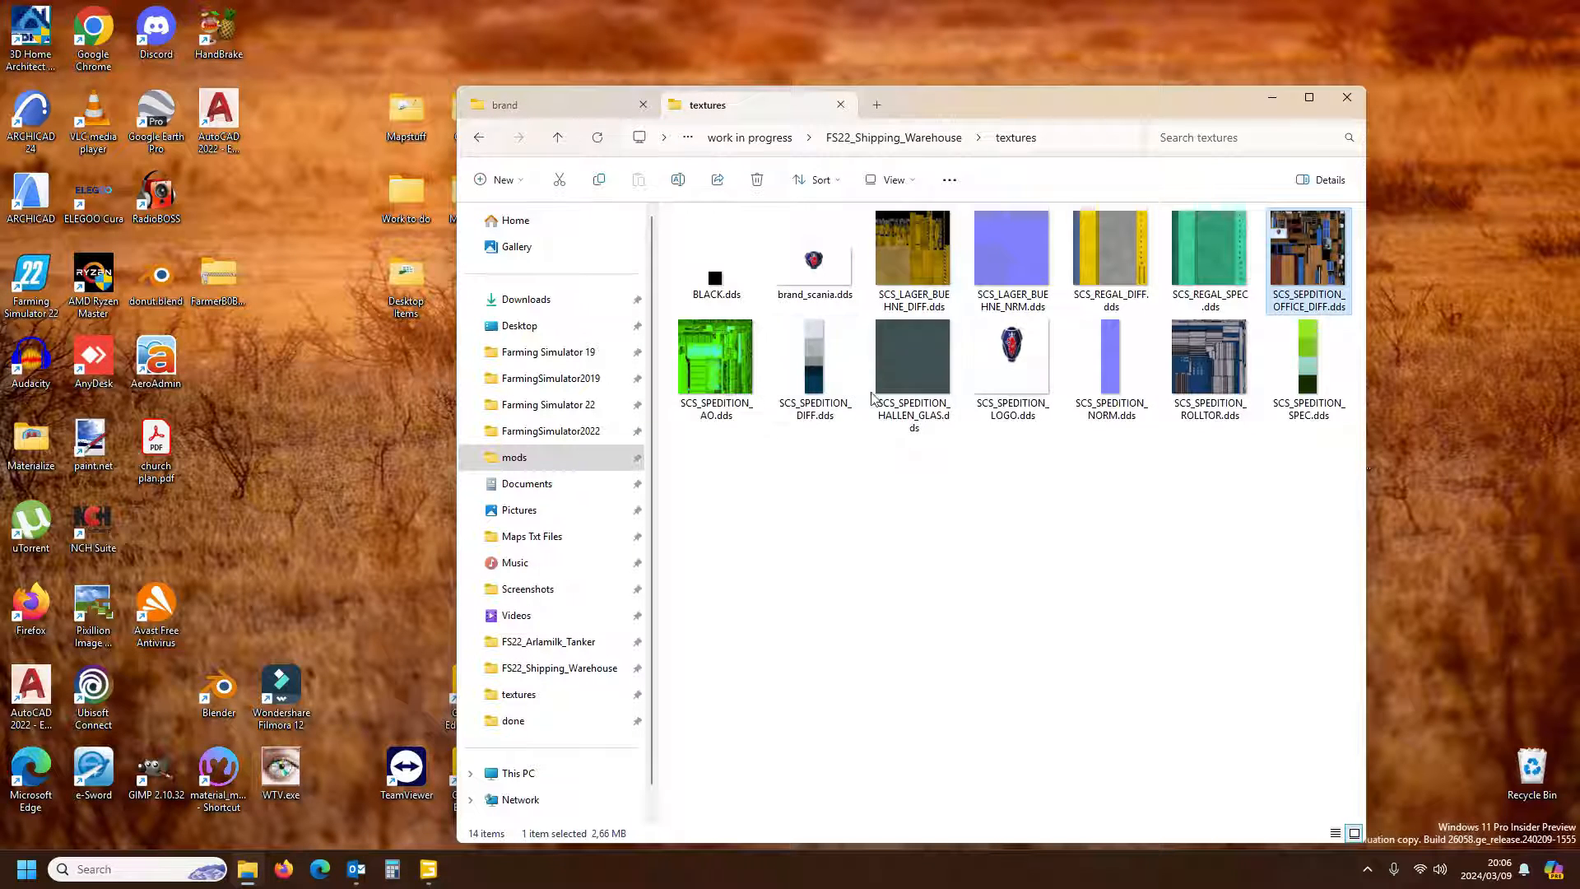
Preview brand_scania.dds and the edited SCS_SEPDITION_OFFICE_DIFF.dds in the WTV texture viewer, closing each preview
{"action": "left_click", "coordinate": [282, 795]}
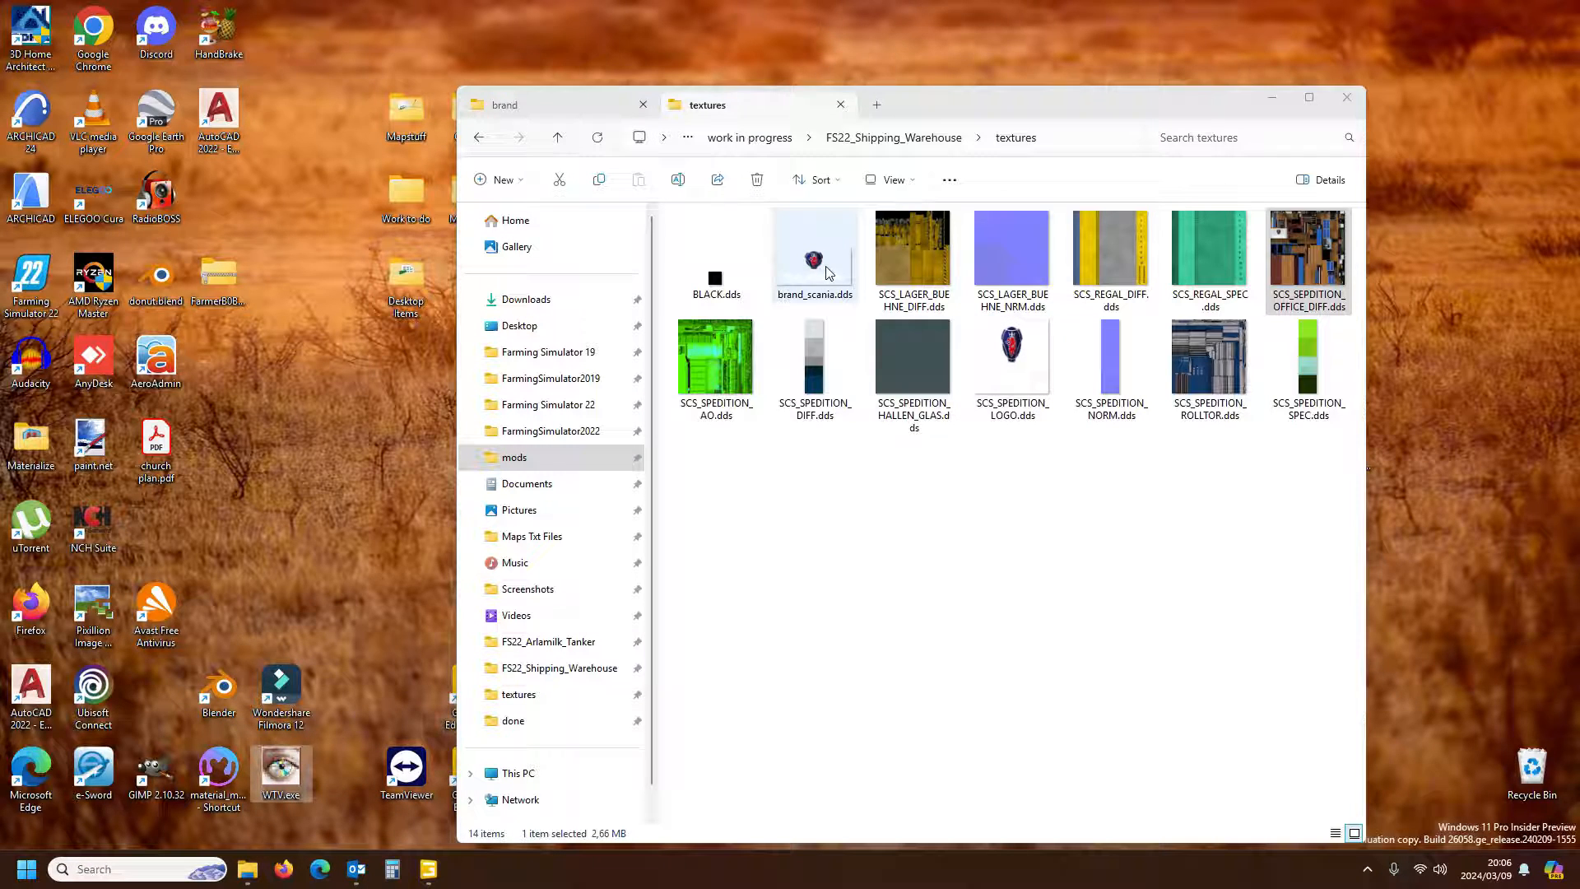
{"action": "left_click_drag", "start_coordinate": [833, 280], "coordinate": [280, 772]}
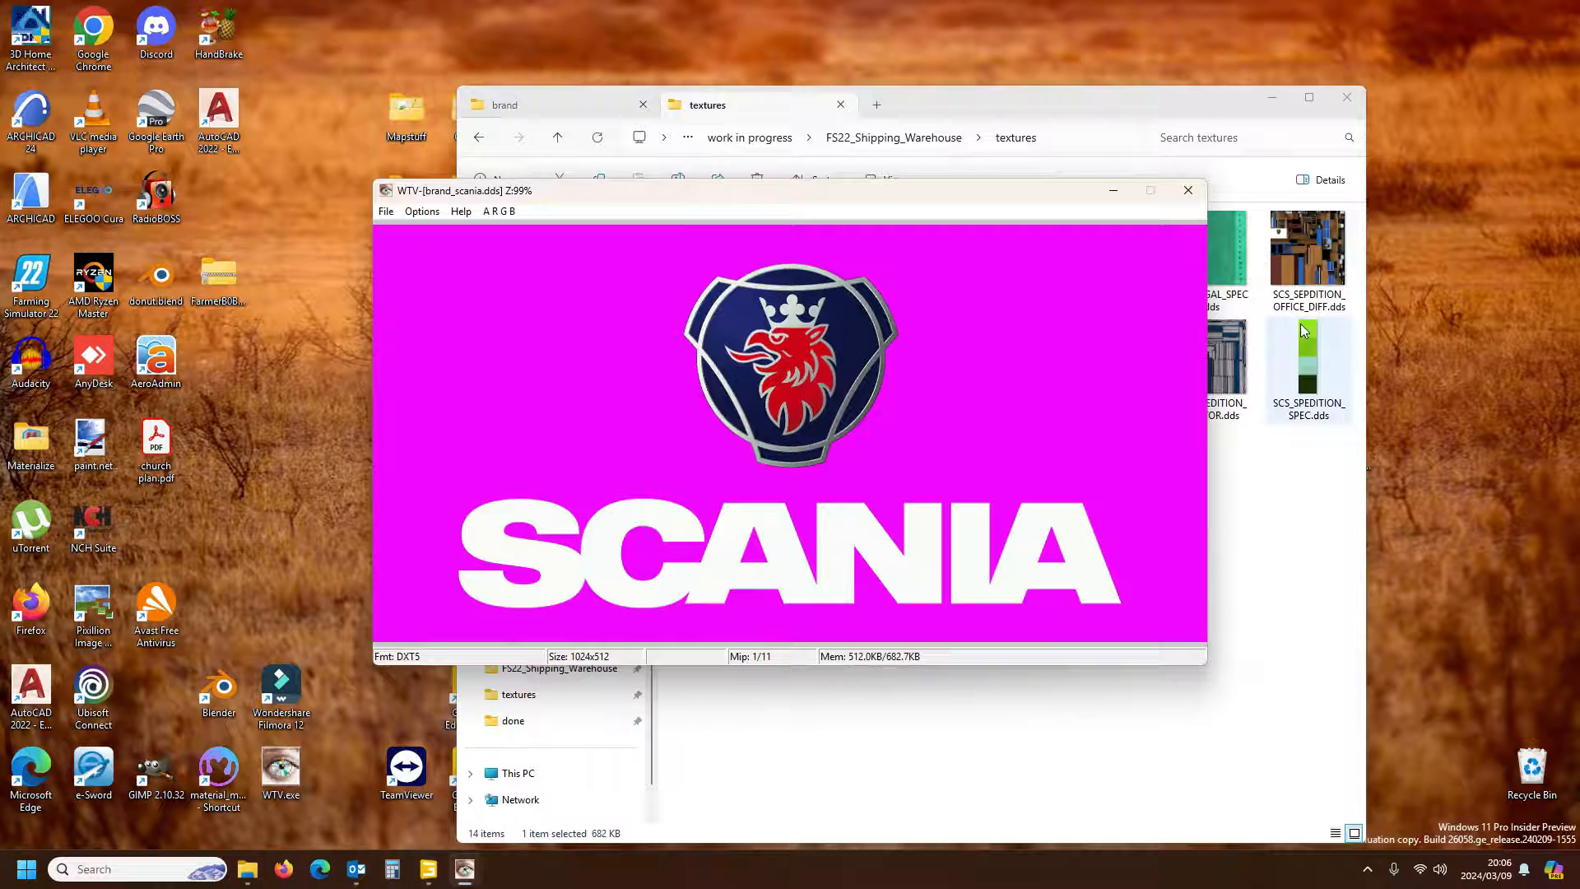
{"action": "left_click", "coordinate": [1188, 191]}
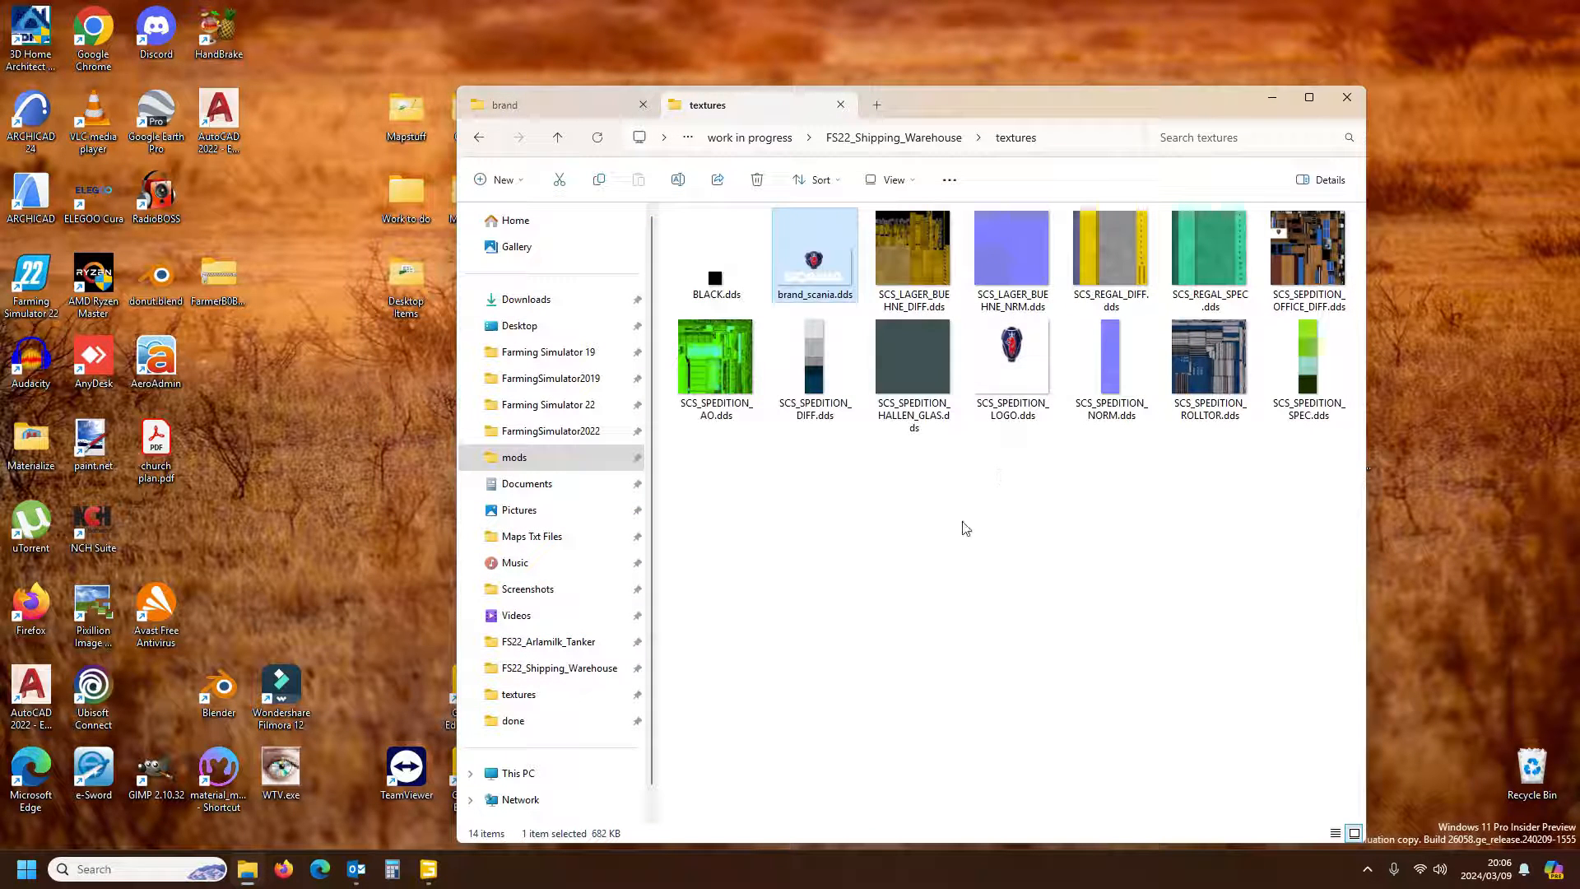
{"action": "left_click", "coordinate": [1315, 260]}
{"action": "left_click_drag", "start_coordinate": [1315, 260], "coordinate": [281, 769]}
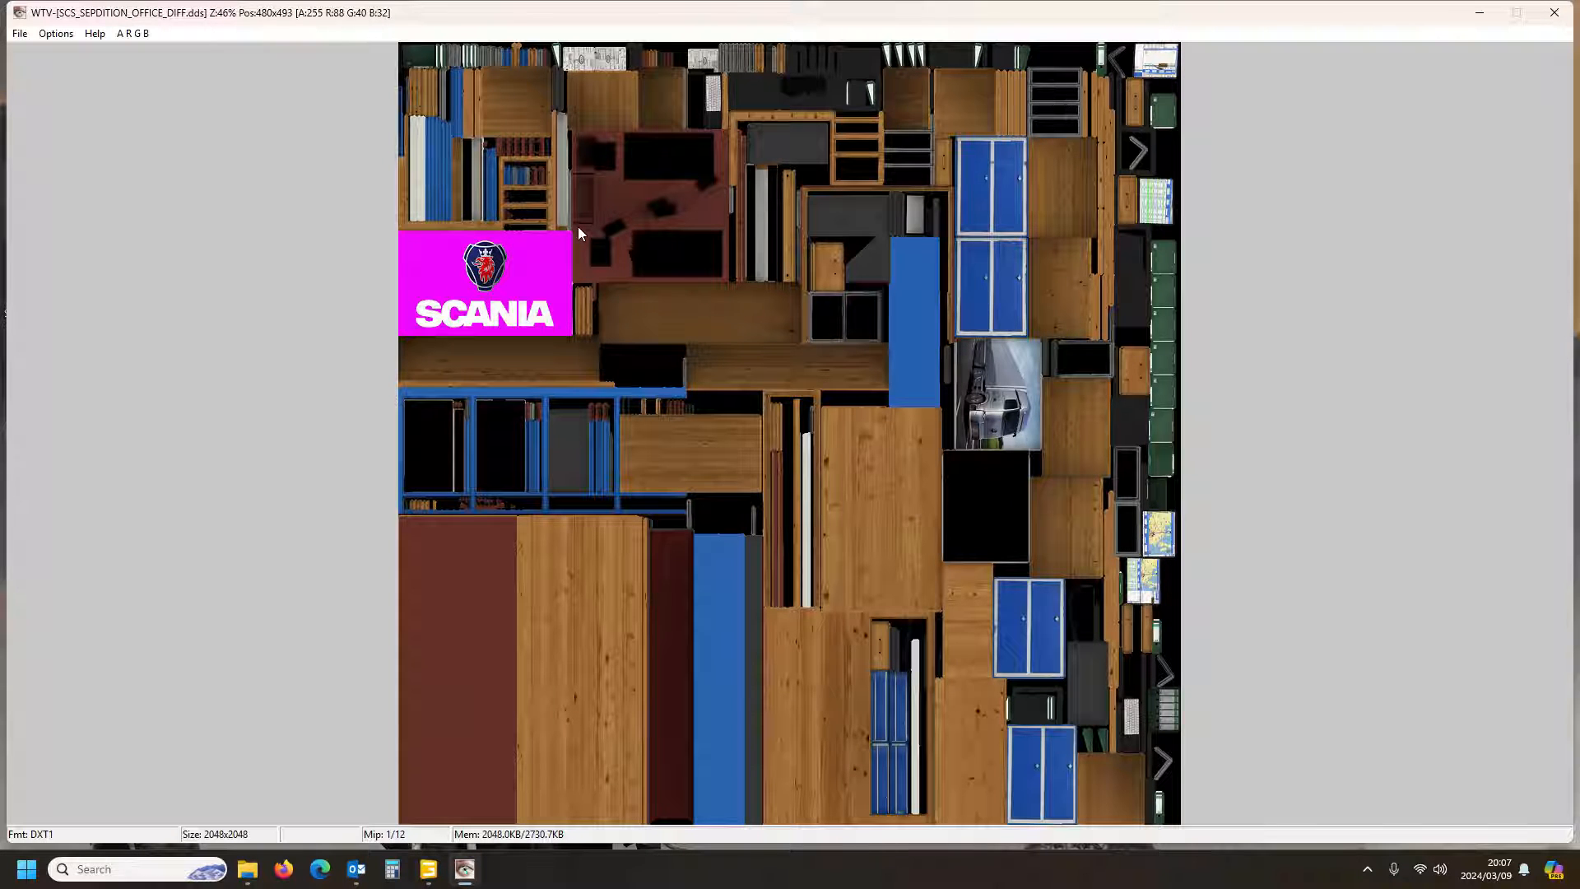
{"action": "left_click", "coordinate": [1552, 16]}
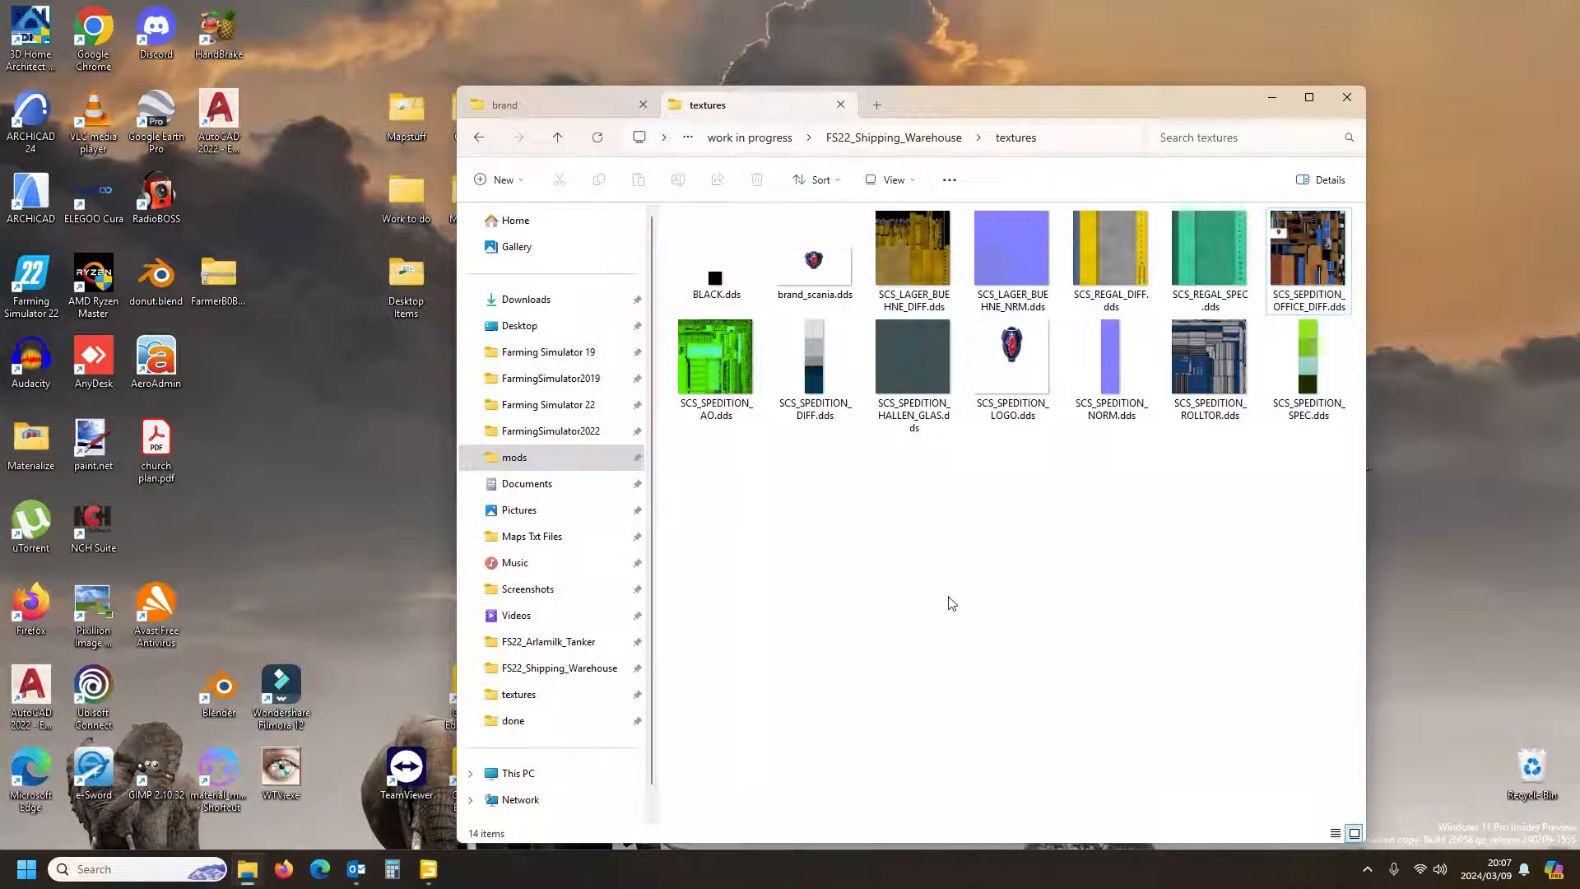
Close the warehouse scene in GIANTS Editor and reopen SCS_SPEDITIONSHALLE.i3d from the FS22_Shipping_Warehouse folder in version 9.0.6
{"action": "left_click", "coordinate": [428, 870]}
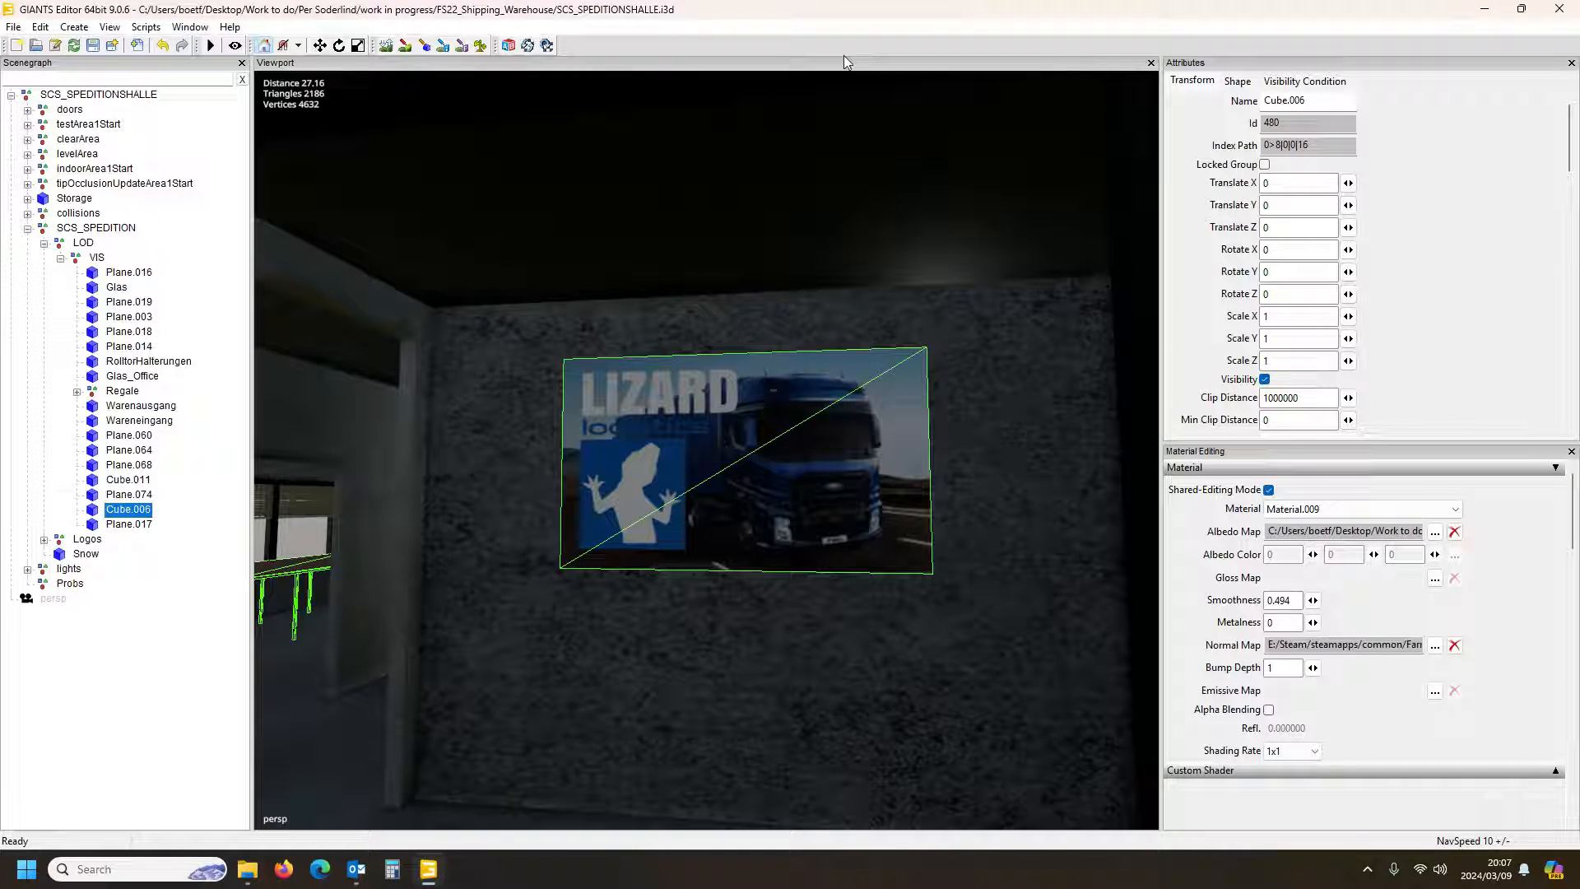
{"action": "left_click", "coordinate": [1559, 12]}
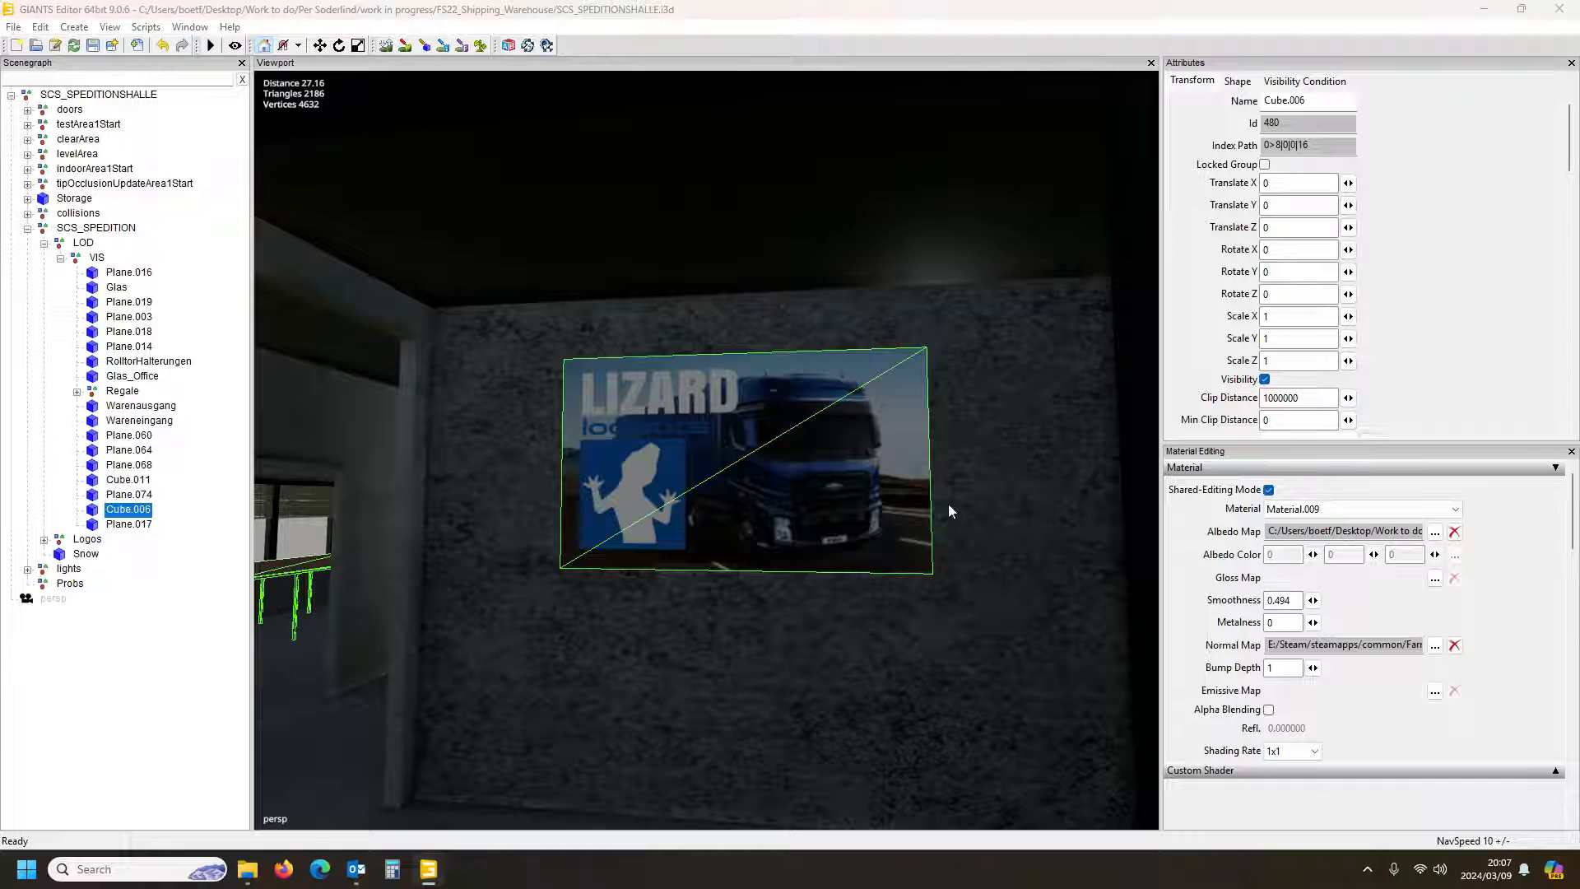
{"action": "left_click", "coordinate": [924, 437]}
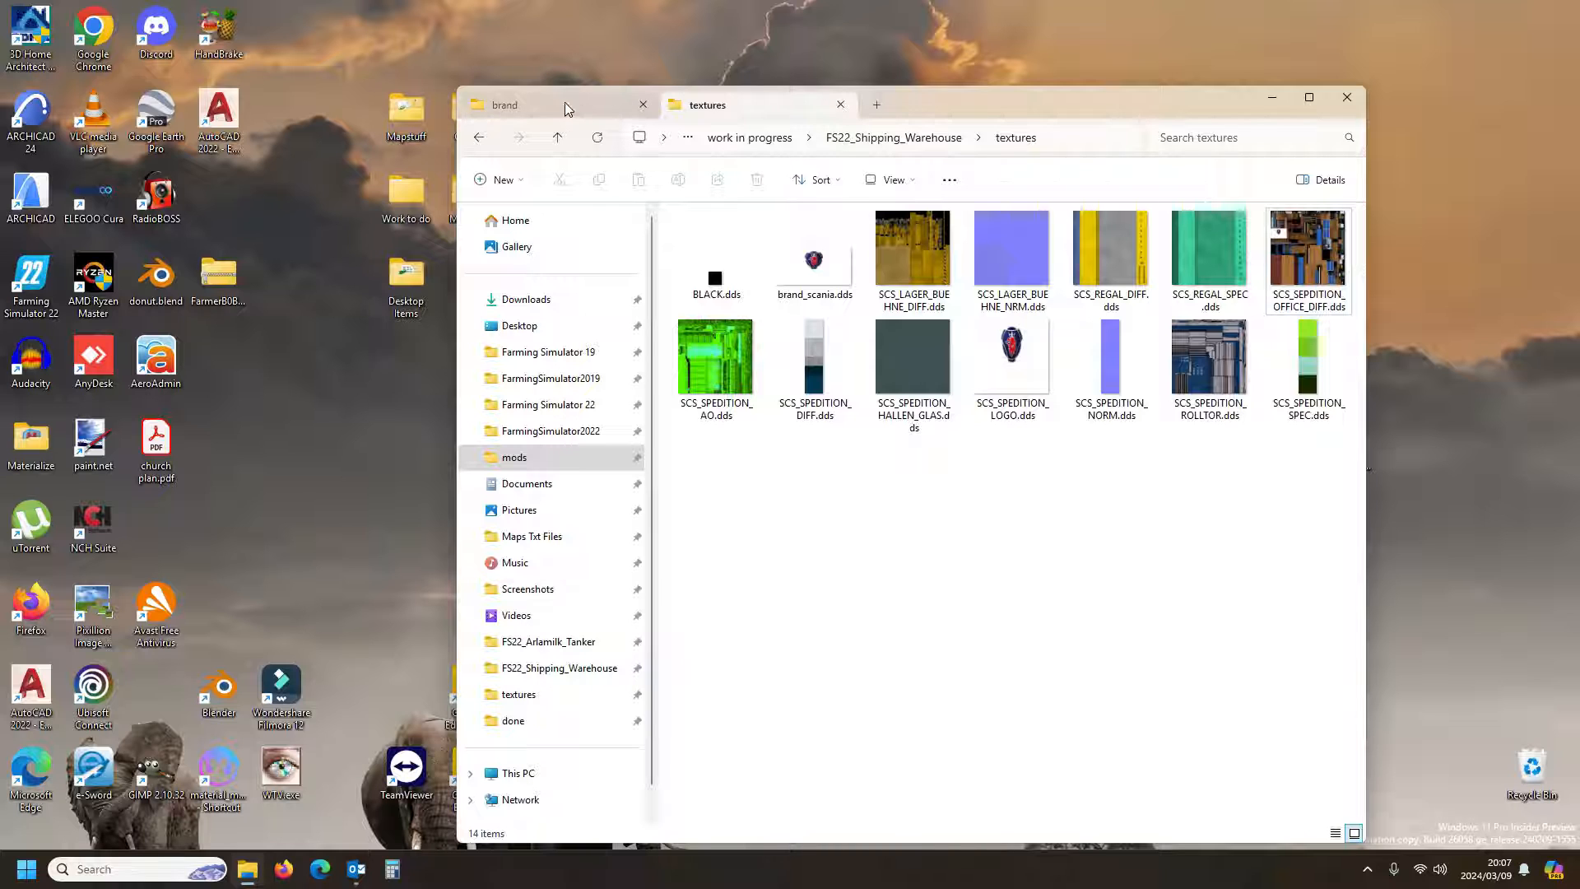
{"action": "left_click", "coordinate": [893, 137]}
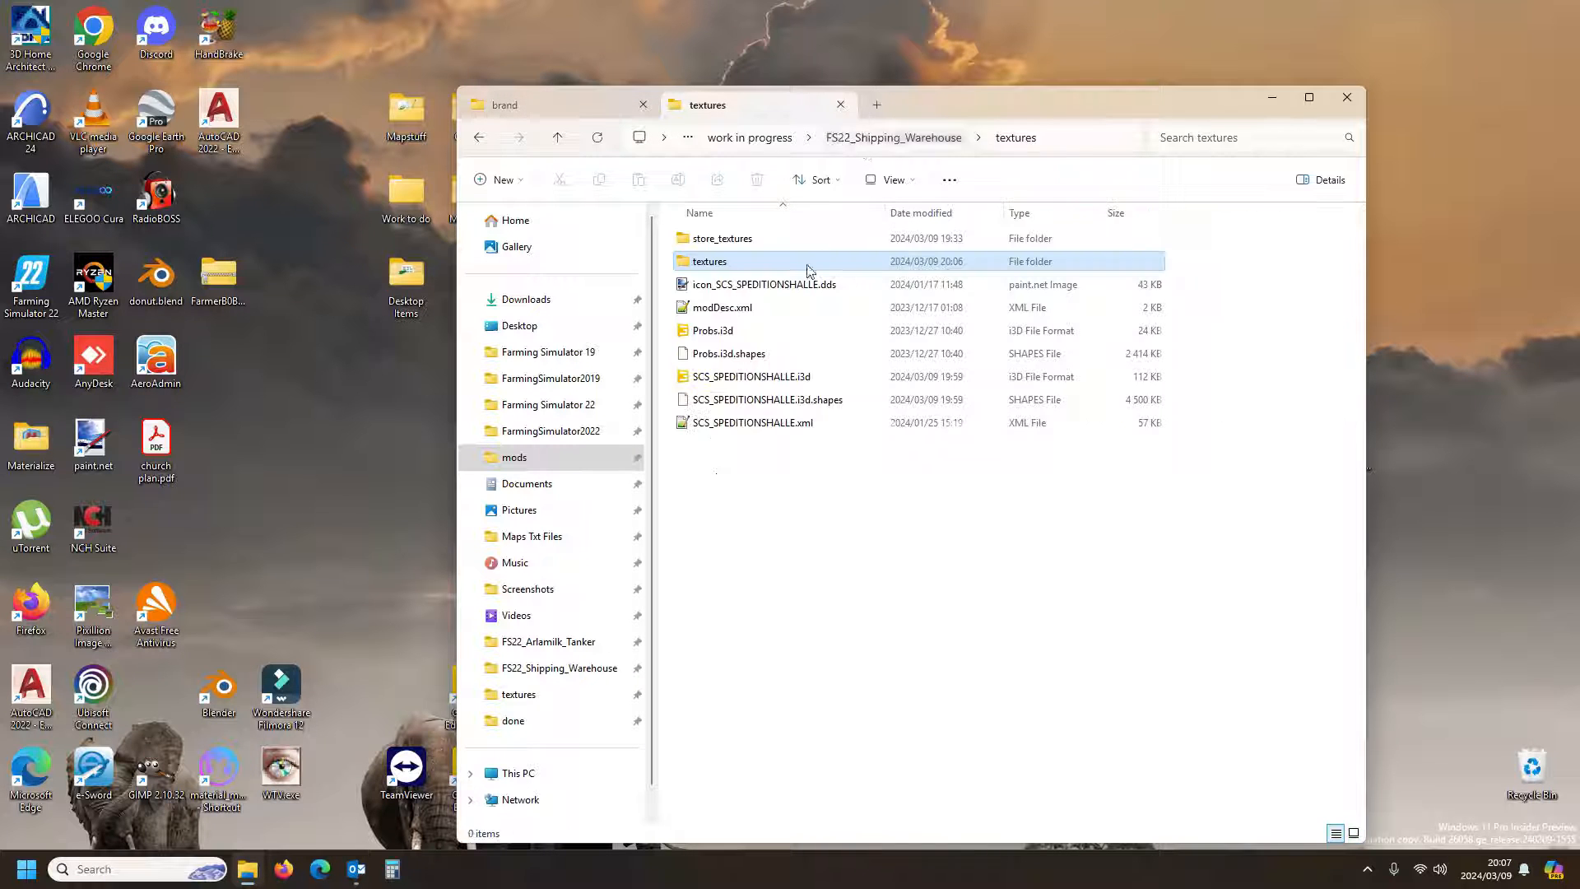
{"action": "double_click", "coordinate": [768, 375]}
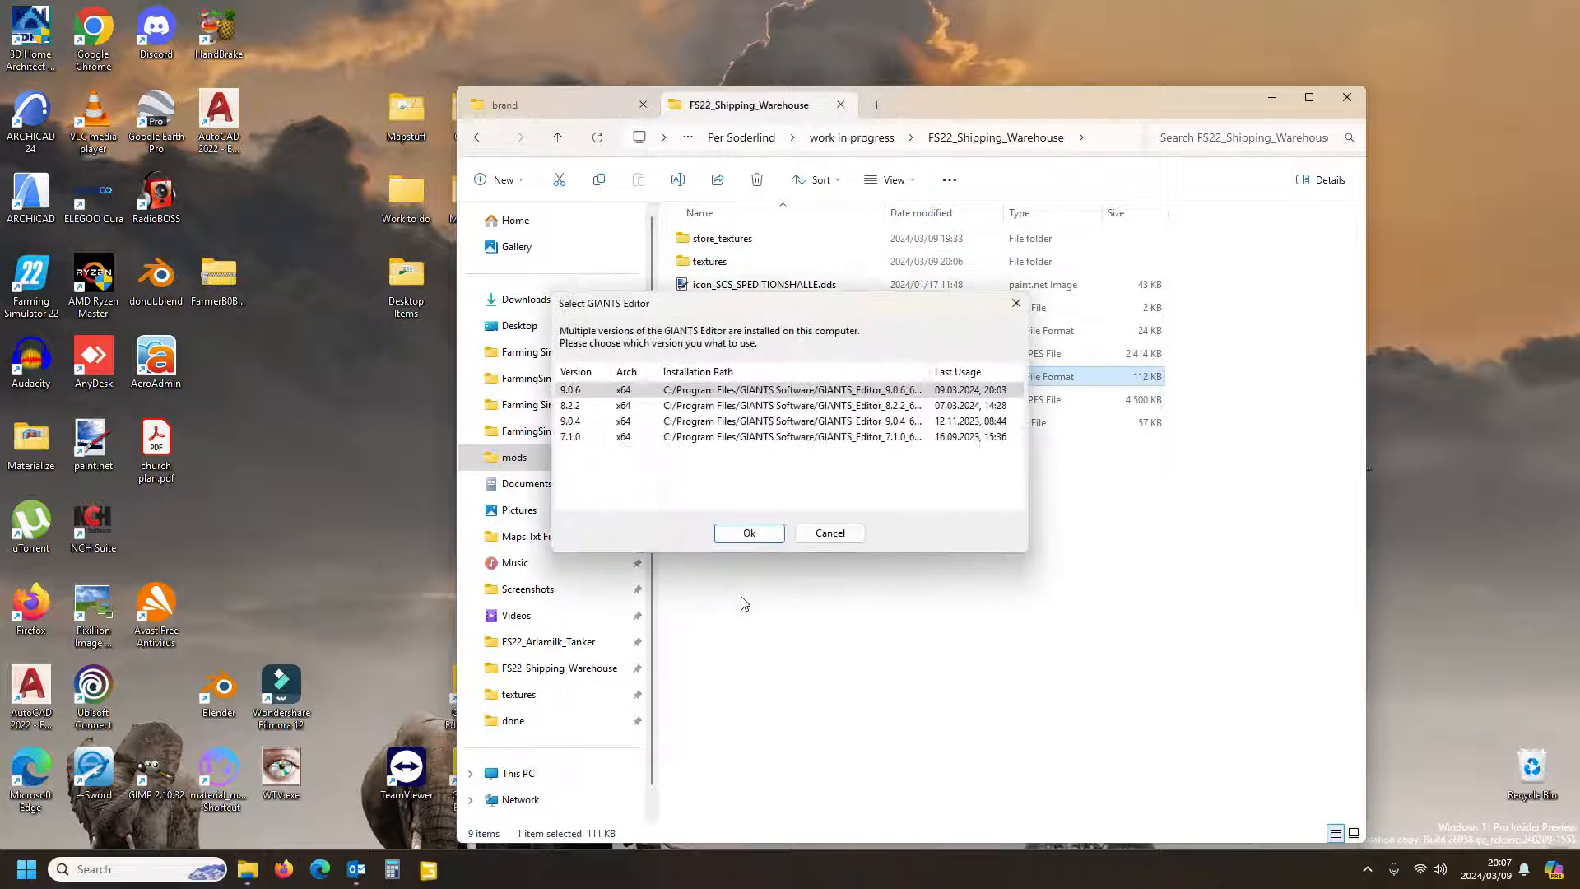
{"action": "left_click", "coordinate": [749, 532]}
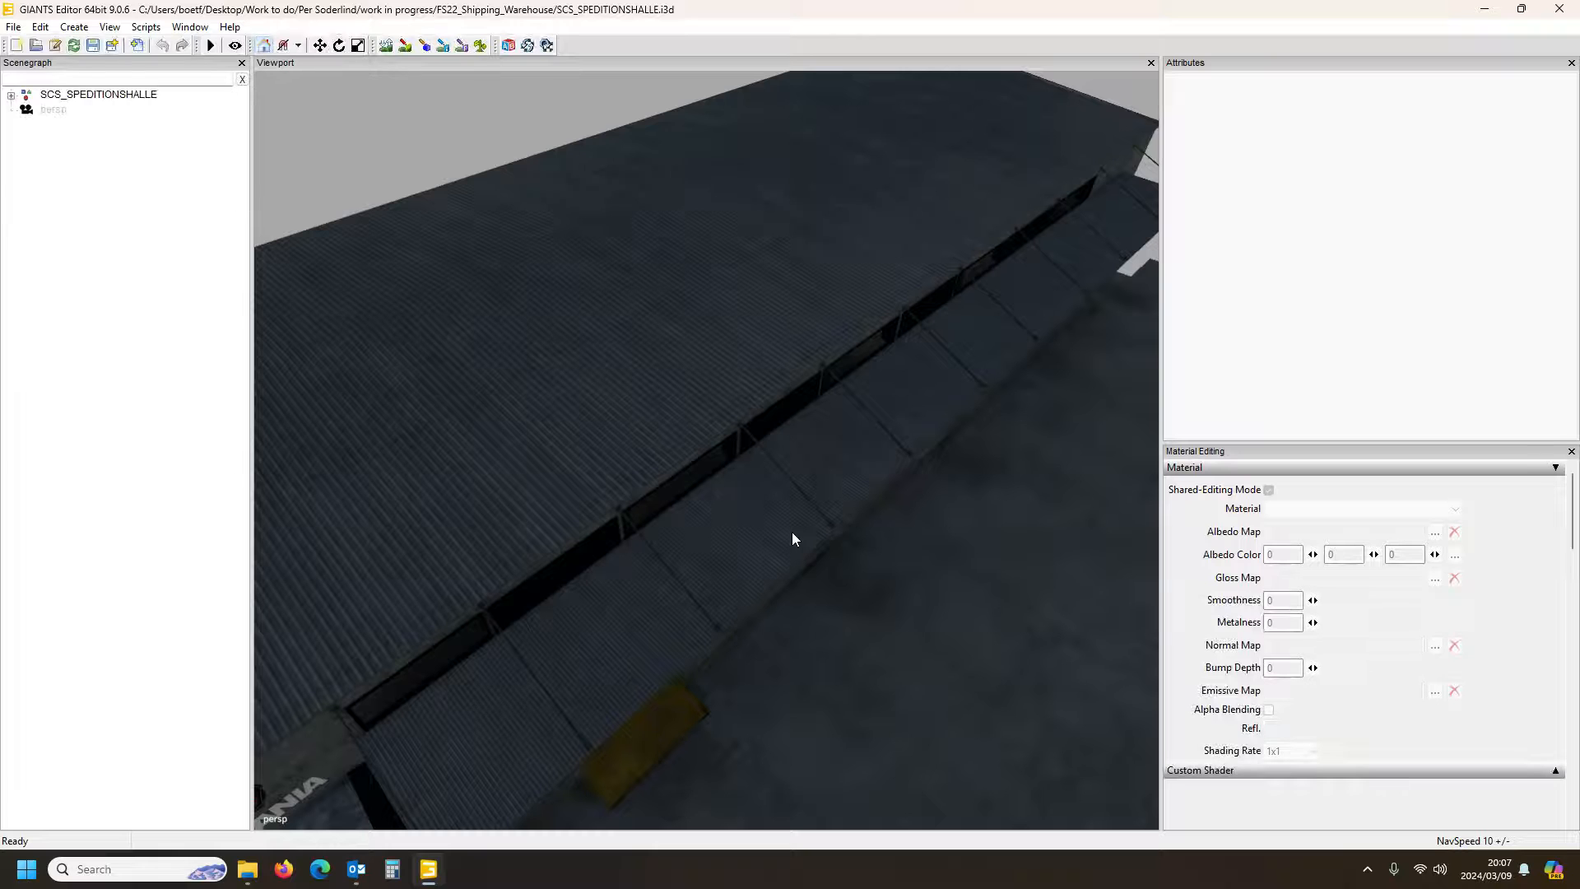
Examine the Scania picture on the wall behind the warehouse's entrance doors, from the stairs and from inside
{"action": "left_click_drag", "start_coordinate": [793, 453], "coordinate": [708, 337], "text": "alt"}
{"action": "scroll", "coordinate": [638, 354], "scroll_direction": "up", "scroll_amount": 5}
{"action": "scroll", "coordinate": [662, 318], "scroll_direction": "up", "scroll_amount": 5}
{"action": "scroll", "coordinate": [576, 324], "scroll_direction": "down", "scroll_amount": 5}
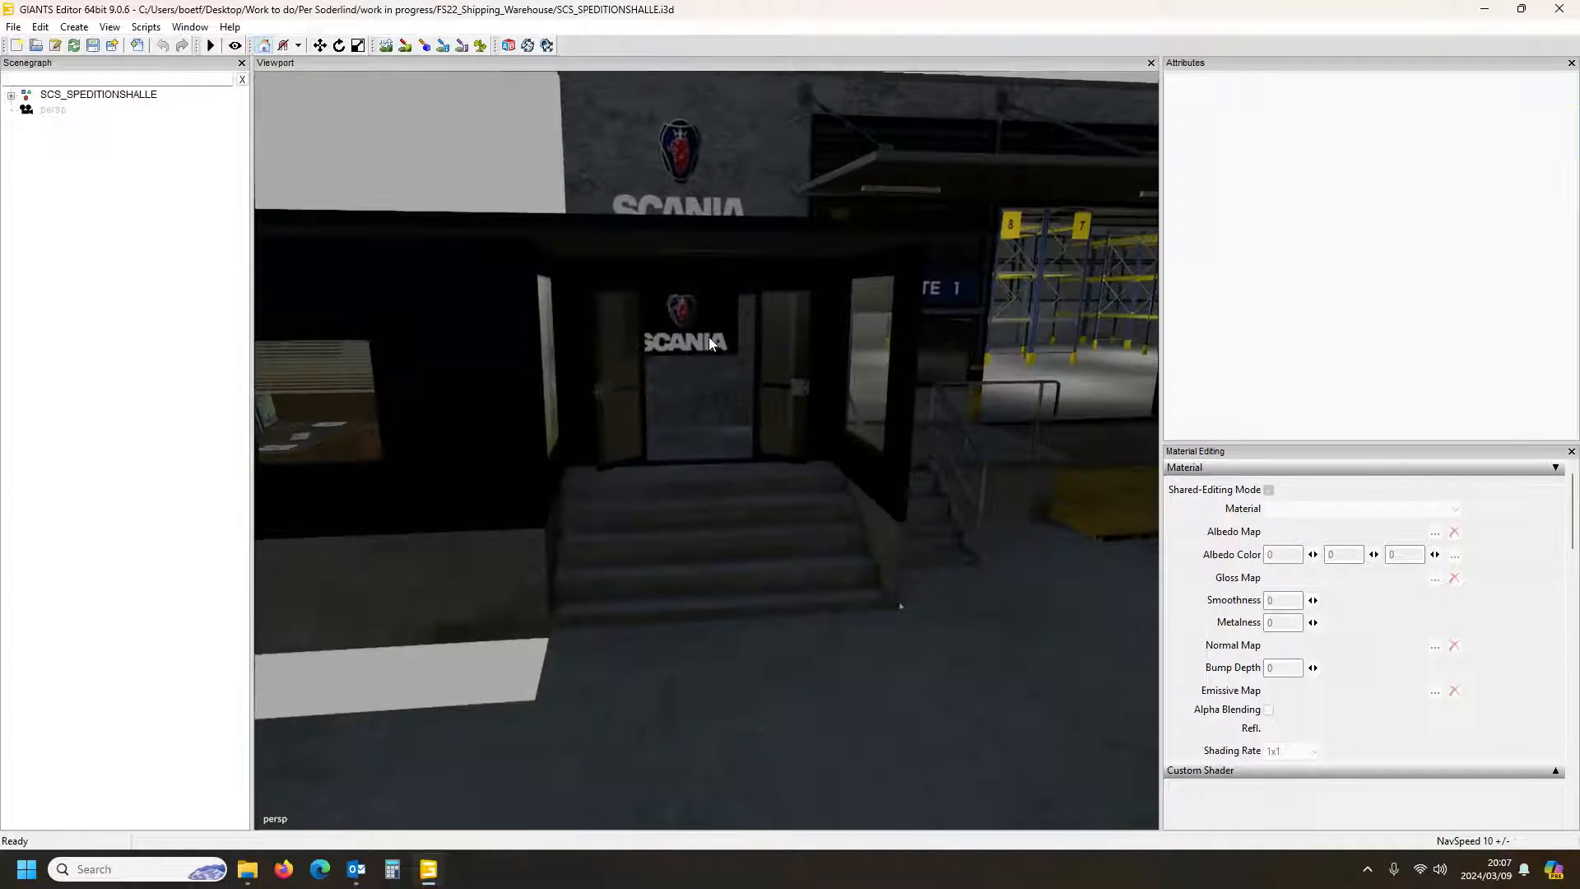
{"action": "scroll", "coordinate": [707, 321], "scroll_direction": "up", "scroll_amount": 8}
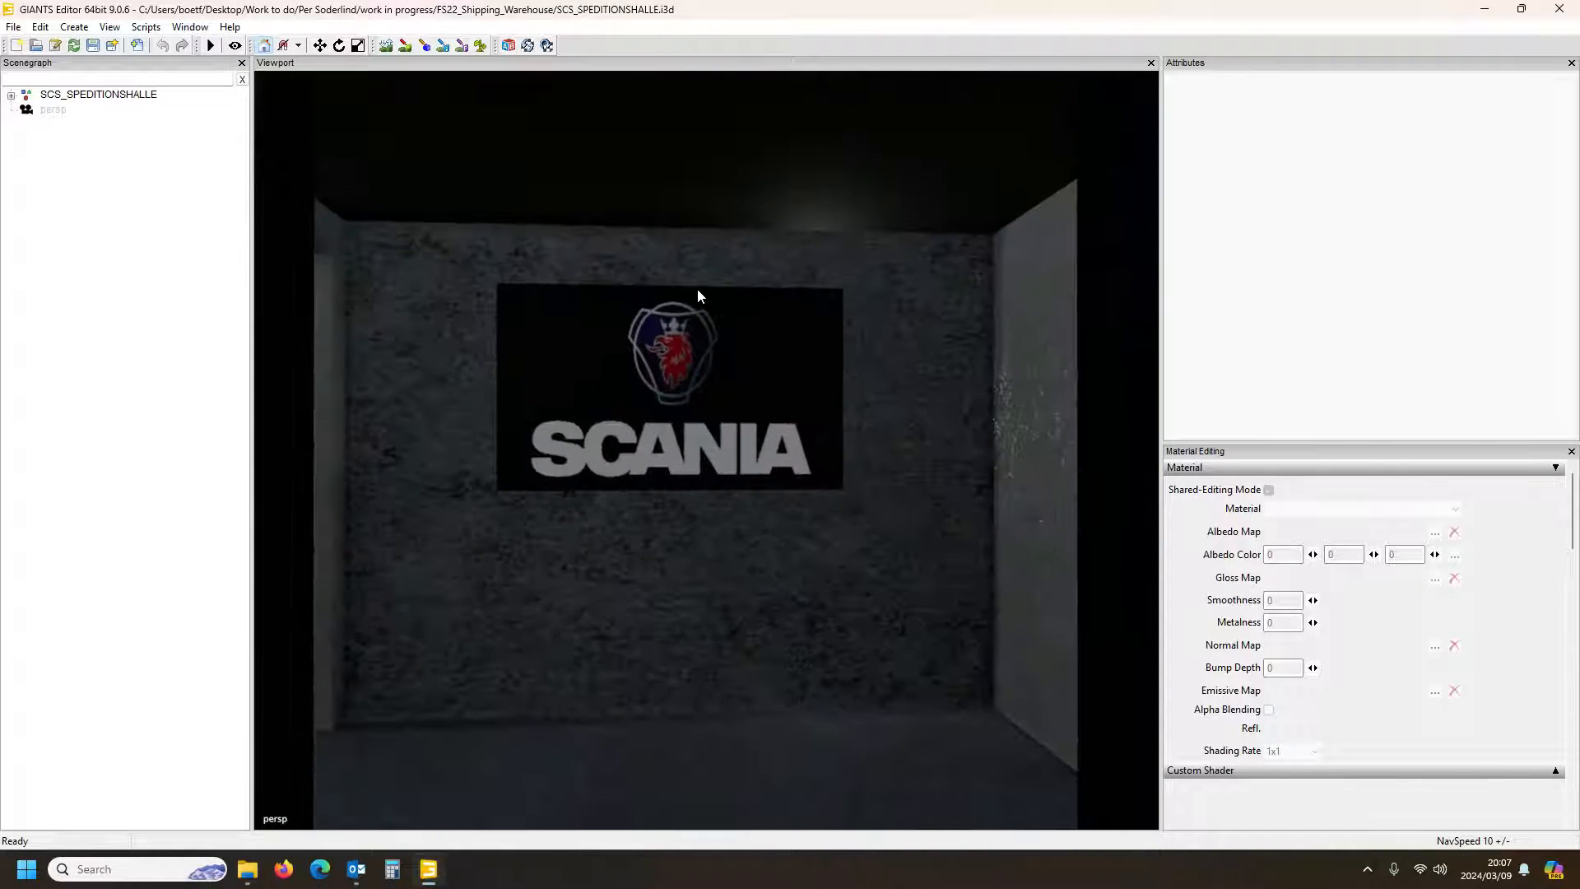
{"action": "scroll", "coordinate": [698, 288], "scroll_direction": "up", "scroll_amount": 2}
{"action": "left_click_drag", "start_coordinate": [698, 288], "coordinate": [670, 281], "text": "alt"}
{"action": "left_click_drag", "start_coordinate": [738, 372], "coordinate": [702, 373], "text": "alt"}
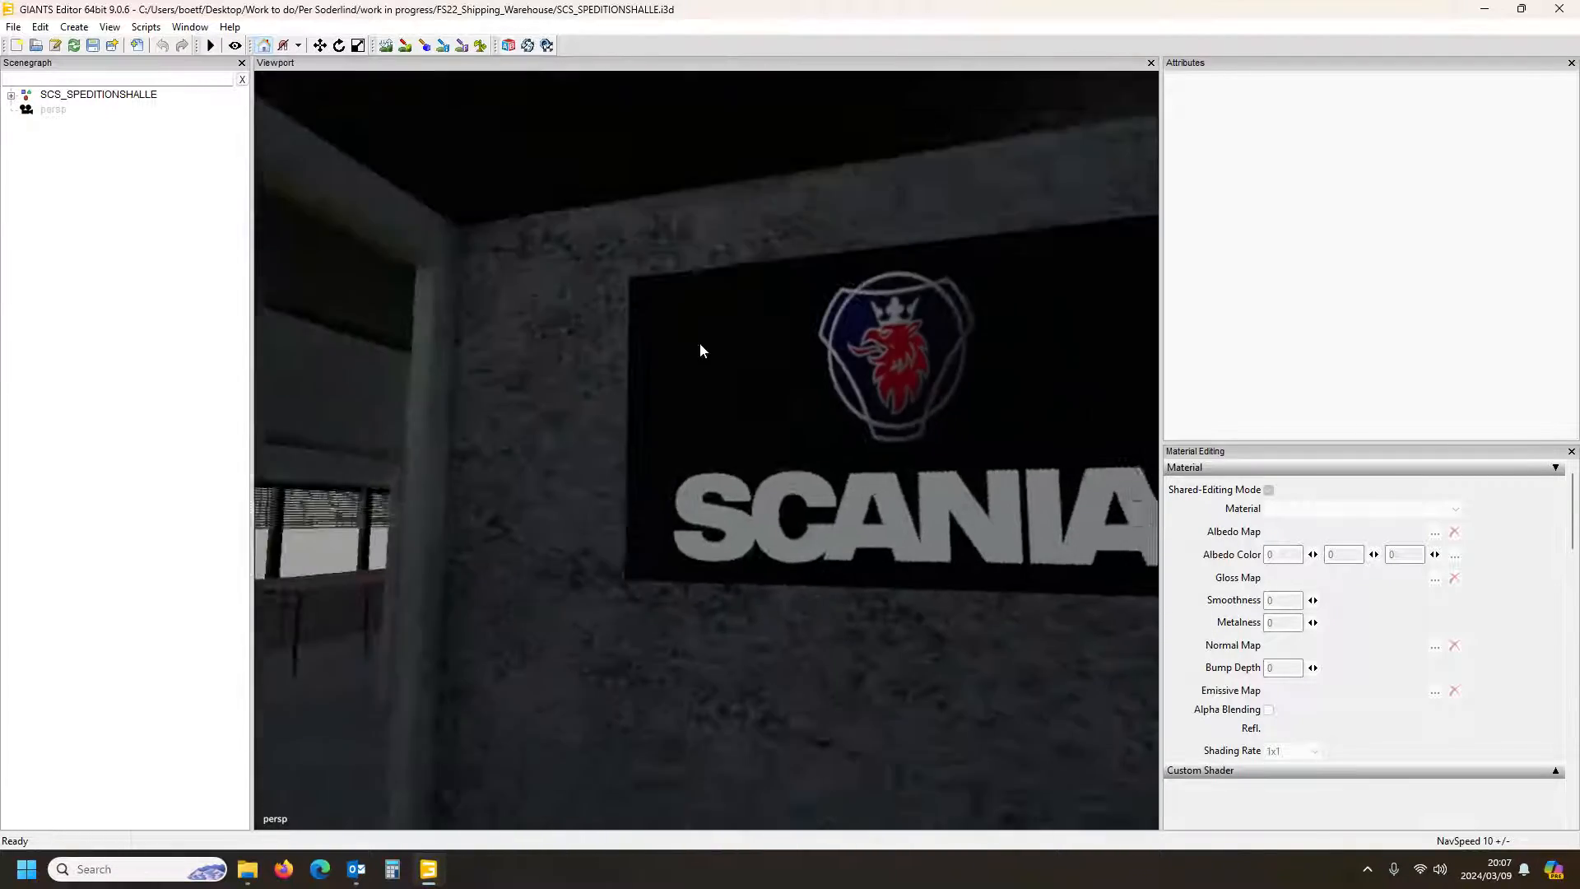
{"action": "scroll", "coordinate": [707, 368], "scroll_direction": "down", "scroll_amount": 8}
{"action": "scroll", "coordinate": [695, 388], "scroll_direction": "up", "scroll_amount": 10}
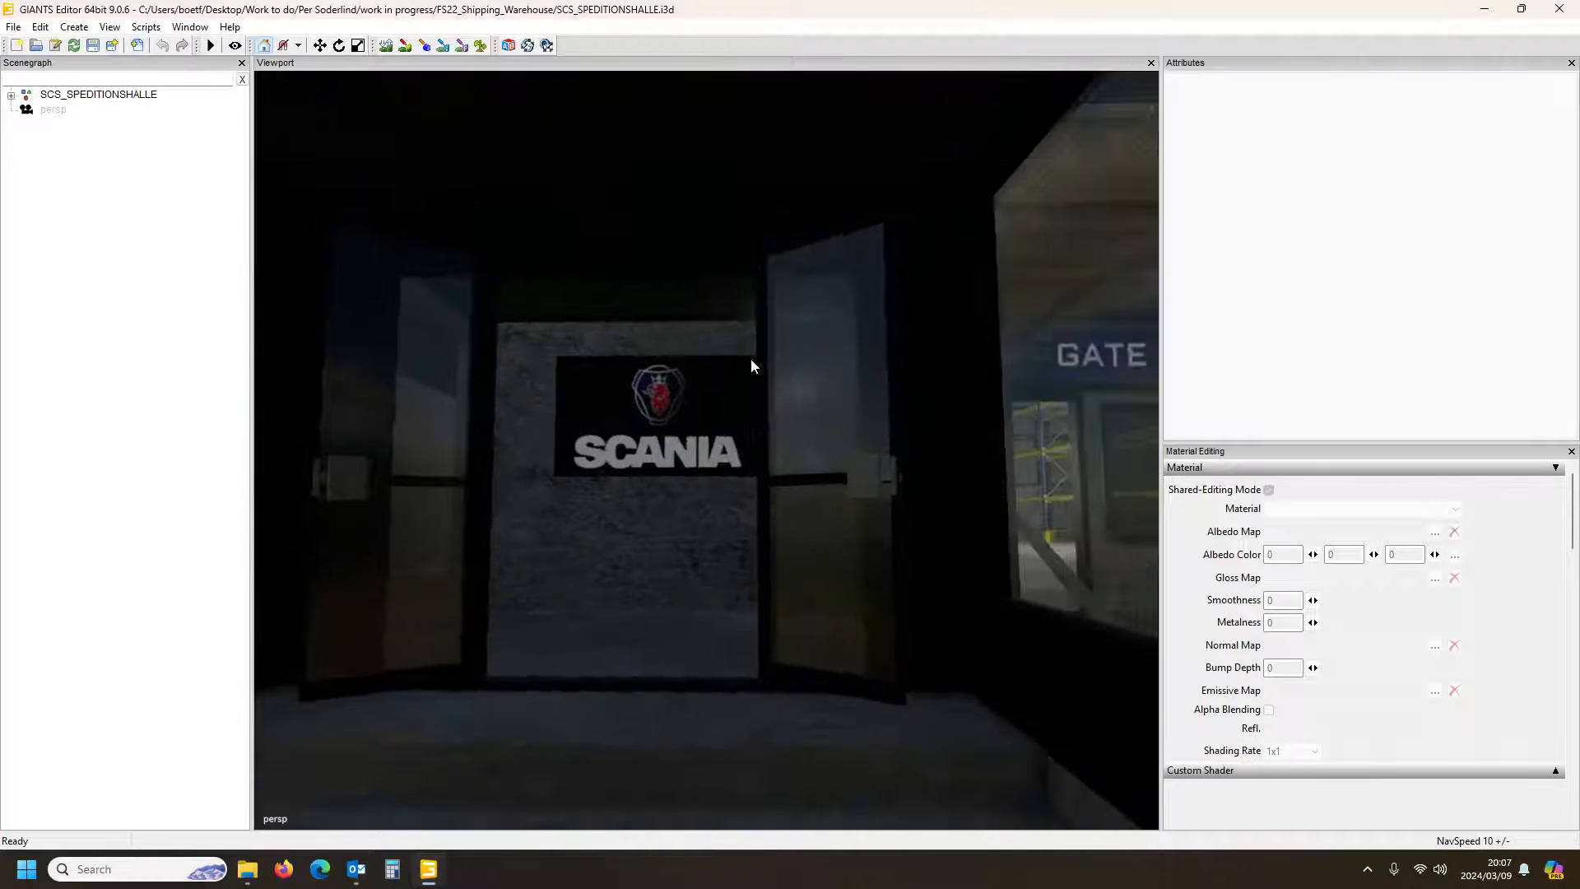
{"action": "scroll", "coordinate": [740, 364], "scroll_direction": "up", "scroll_amount": 4}
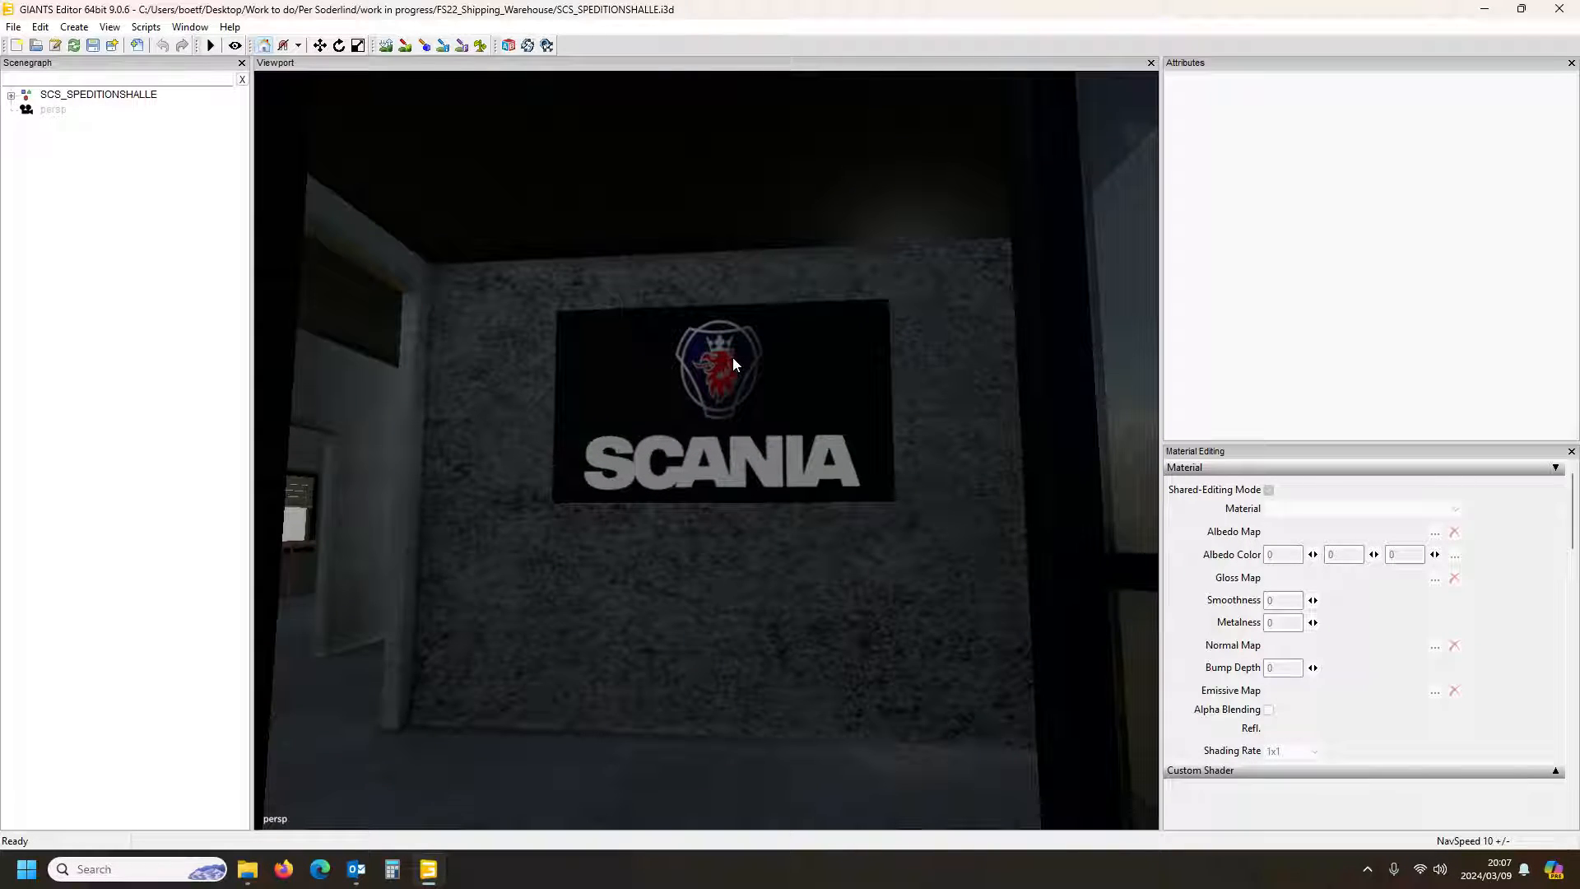
{"action": "left_click_drag", "start_coordinate": [732, 357], "coordinate": [737, 358], "text": "alt"}
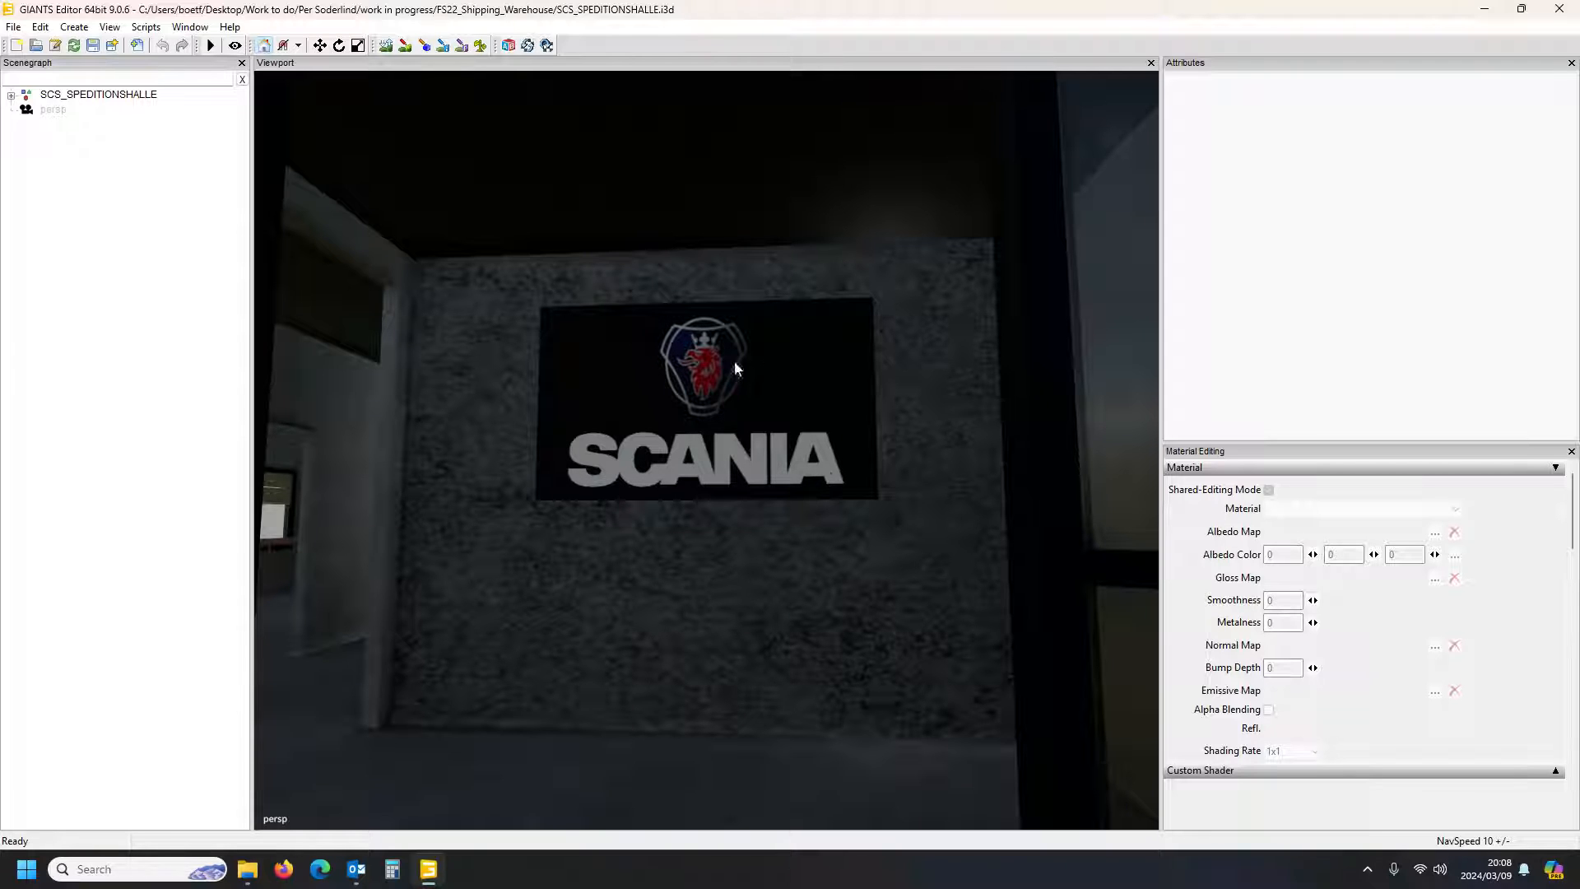
Inspect the entrance wall picture from several angles and distances, checking its background and outer edges
{"action": "right_click_drag", "start_coordinate": [620, 577], "coordinate": [518, 586]}
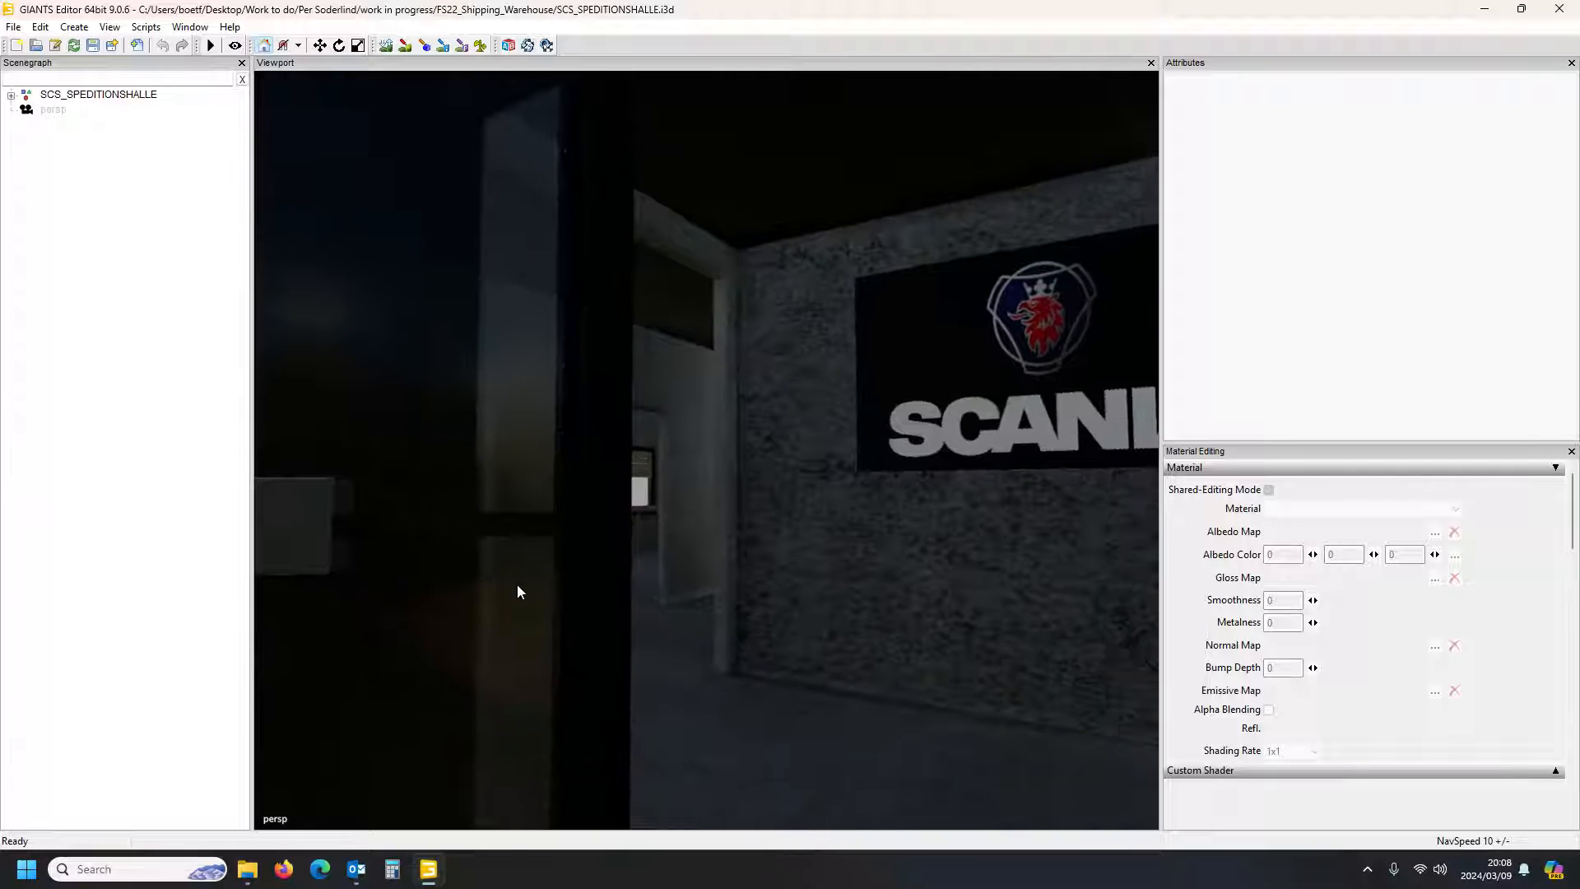
{"action": "scroll", "coordinate": [875, 621], "scroll_direction": "up", "scroll_amount": 5}
{"action": "left_click_drag", "start_coordinate": [867, 621], "coordinate": [988, 650], "text": "alt"}
{"action": "scroll", "coordinate": [686, 620], "scroll_direction": "up", "scroll_amount": 6}
{"action": "left_click_drag", "start_coordinate": [672, 611], "coordinate": [593, 555], "text": "alt"}
{"action": "scroll", "coordinate": [923, 552], "scroll_direction": "up", "scroll_amount": 5}
{"action": "scroll", "coordinate": [614, 504], "scroll_direction": "down", "scroll_amount": 5}
{"action": "scroll", "coordinate": [738, 523], "scroll_direction": "up", "scroll_amount": 4}
{"action": "scroll", "coordinate": [725, 527], "scroll_direction": "up", "scroll_amount": 4}
{"action": "scroll", "coordinate": [592, 566], "scroll_direction": "down", "scroll_amount": 6}
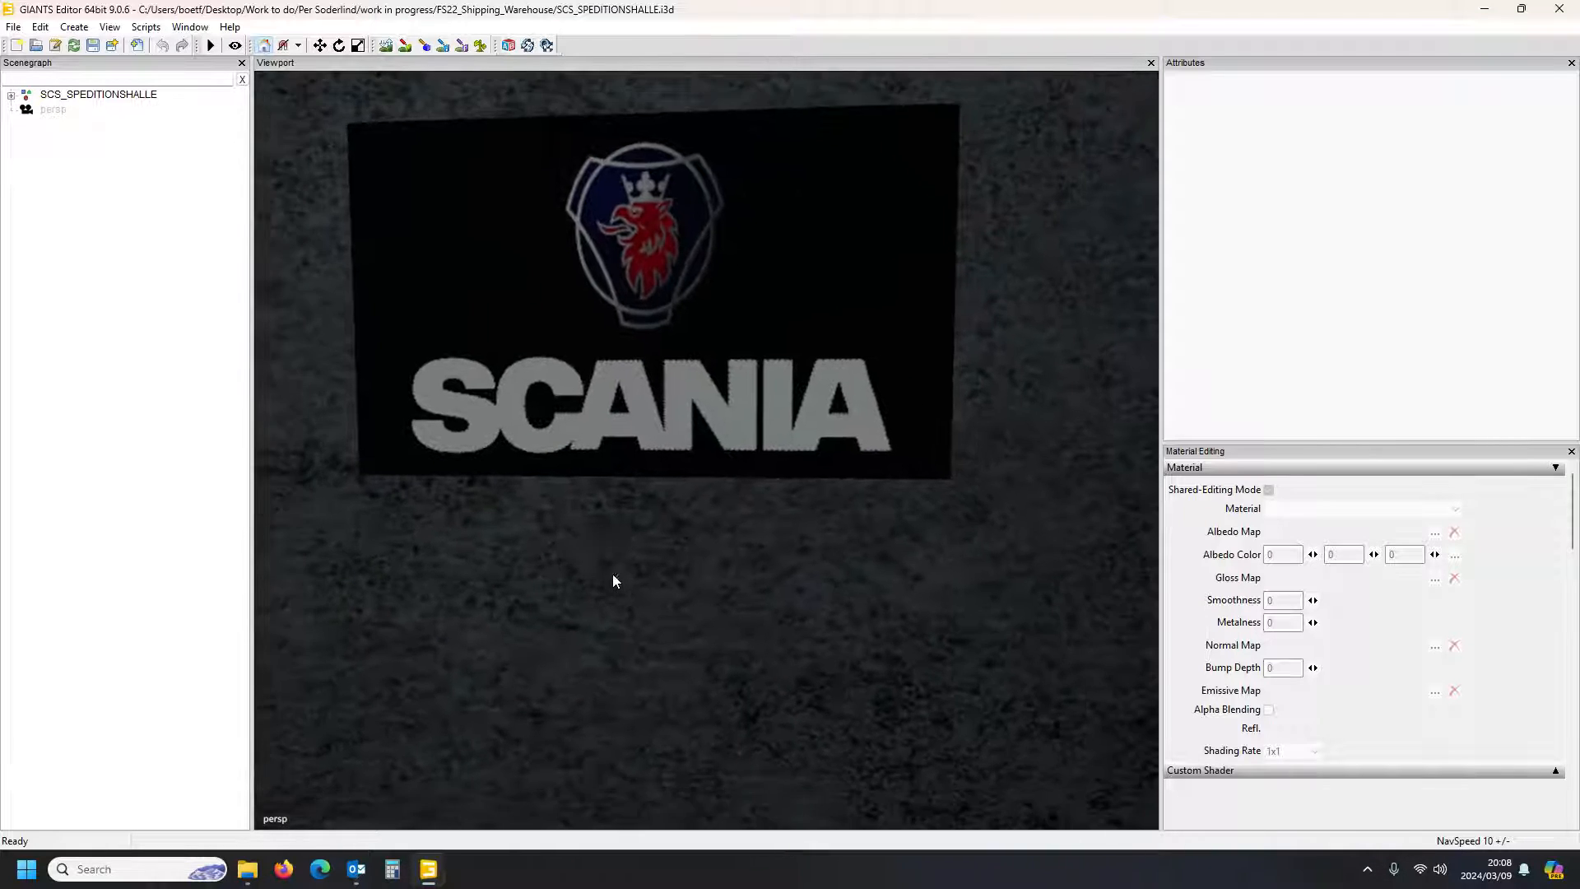
{"action": "scroll", "coordinate": [624, 570], "scroll_direction": "down", "scroll_amount": 3}
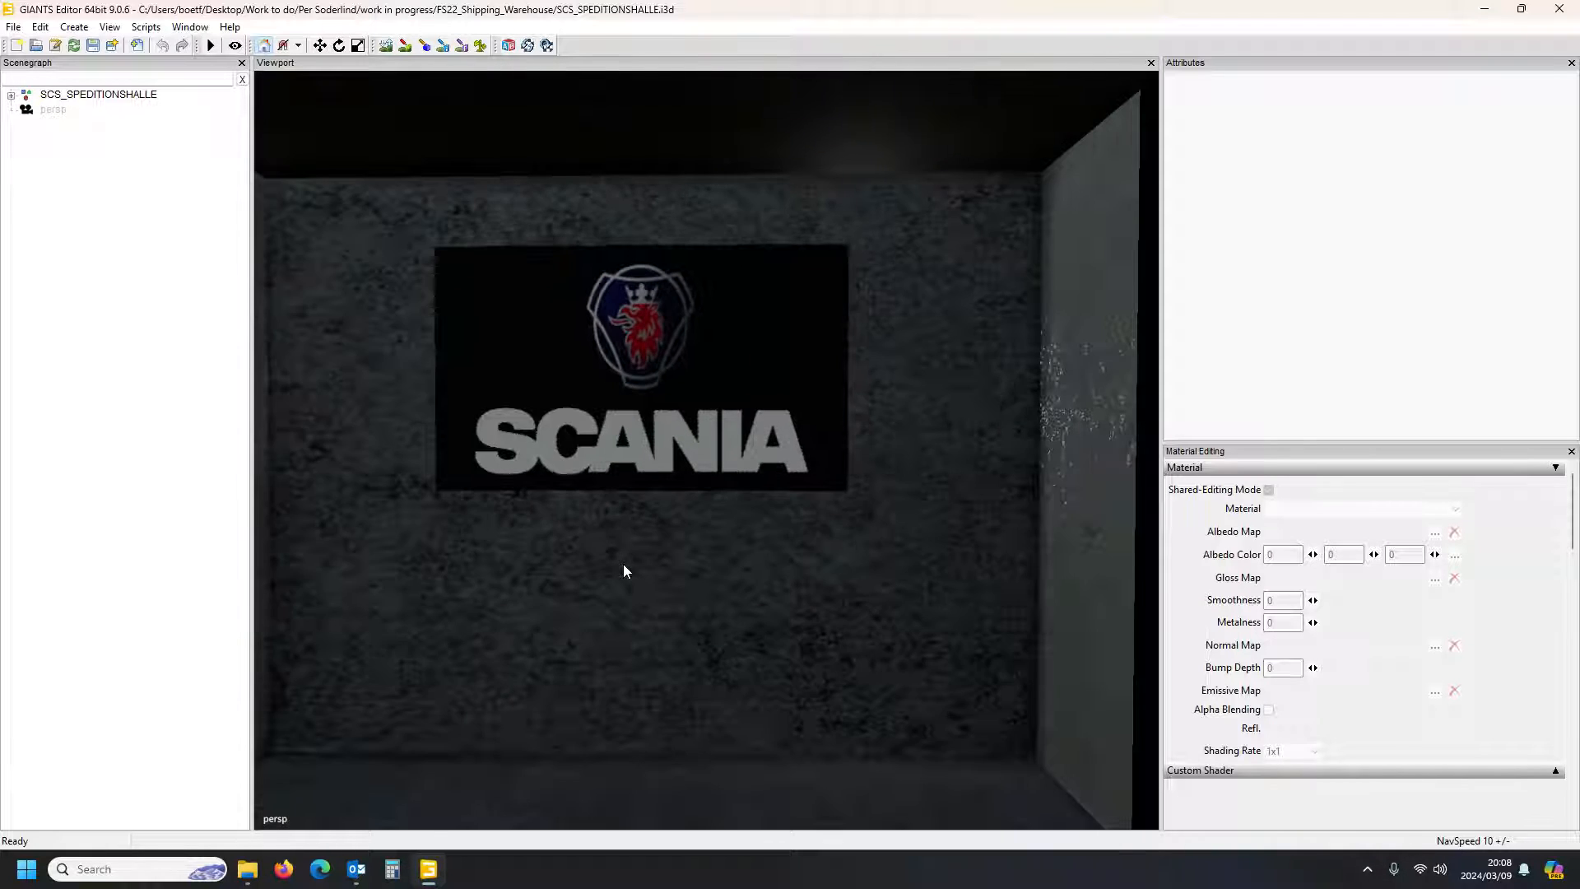
Examine the Scania lettering on the office building's outside wall up close for comparison with the entrance picture
{"action": "scroll", "coordinate": [621, 552], "scroll_direction": "down", "scroll_amount": 3}
{"action": "scroll", "coordinate": [619, 544], "scroll_direction": "down", "scroll_amount": 6}
{"action": "left_click_drag", "start_coordinate": [635, 549], "coordinate": [566, 525], "text": "alt"}
{"action": "scroll", "coordinate": [553, 566], "scroll_direction": "up", "scroll_amount": 10}
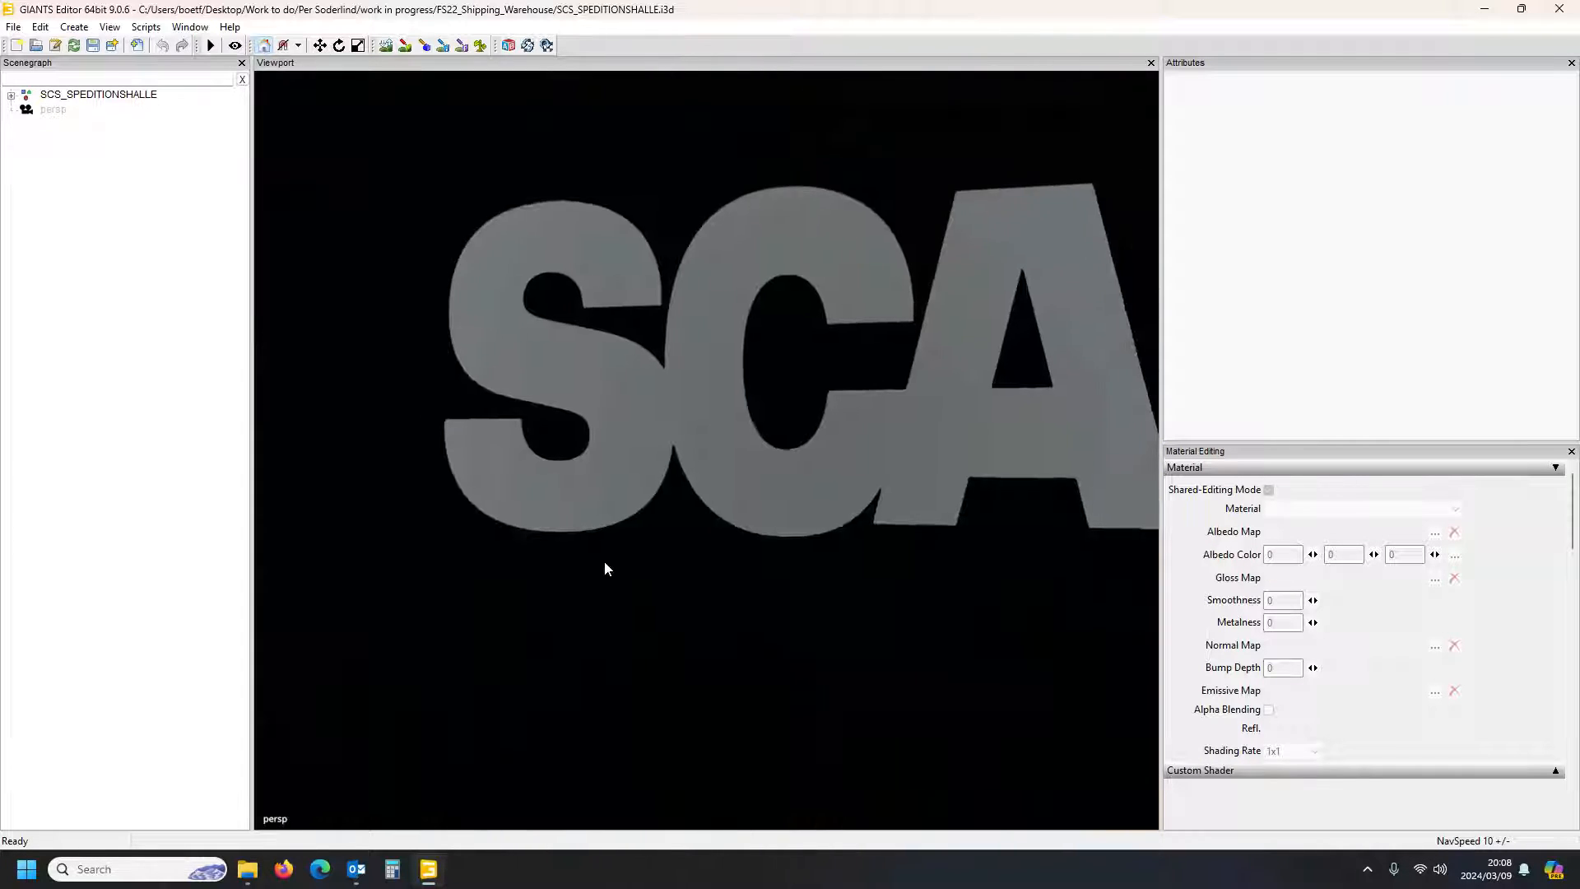
{"action": "scroll", "coordinate": [652, 550], "scroll_direction": "down", "scroll_amount": 8}
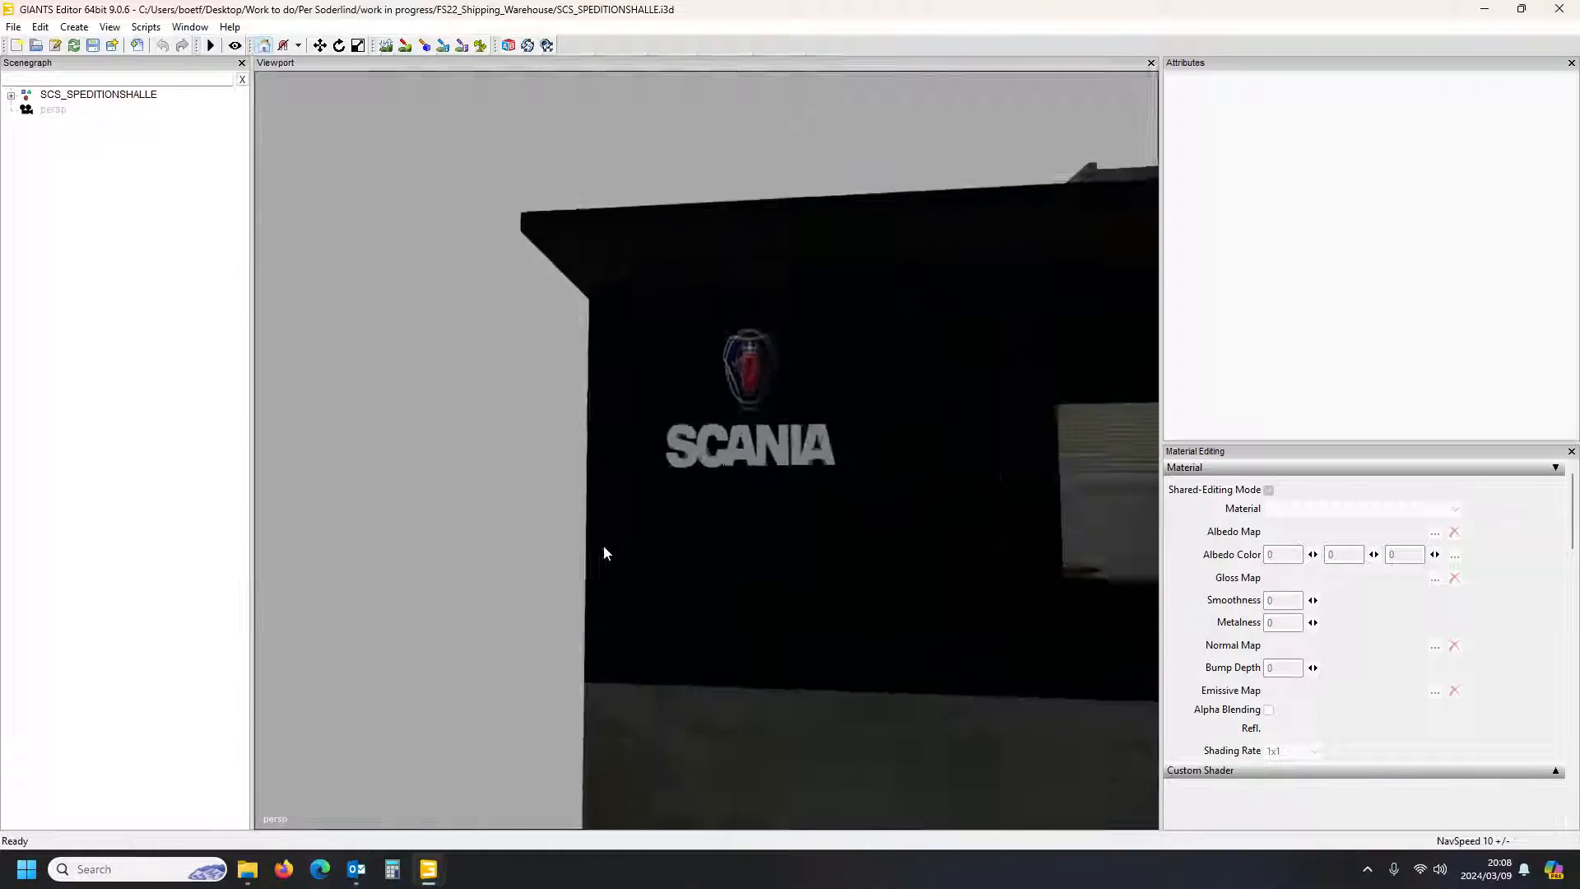
{"action": "middle_click_drag", "start_coordinate": [656, 563], "coordinate": [640, 560], "text": "alt"}
{"action": "left_click_drag", "start_coordinate": [640, 559], "coordinate": [566, 550], "text": "alt"}
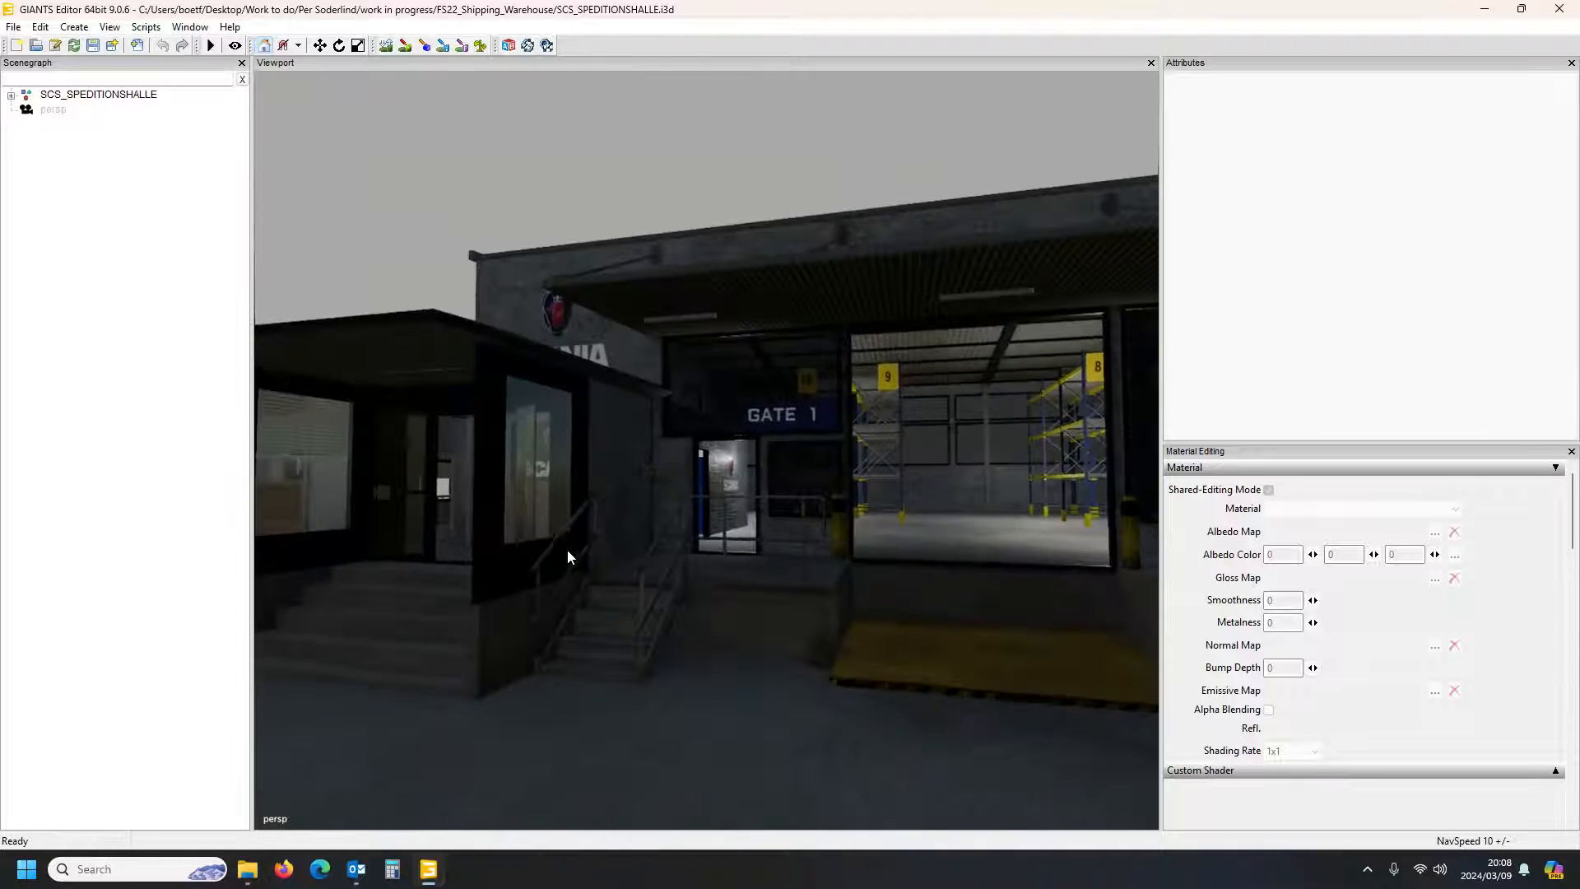
Check the letter edges of the entrance wall picture up close, and view the whole branded front of the warehouse
{"action": "middle_click_drag", "start_coordinate": [566, 550], "coordinate": [606, 554], "text": "alt"}
{"action": "scroll", "coordinate": [606, 554], "scroll_direction": "up", "scroll_amount": 10}
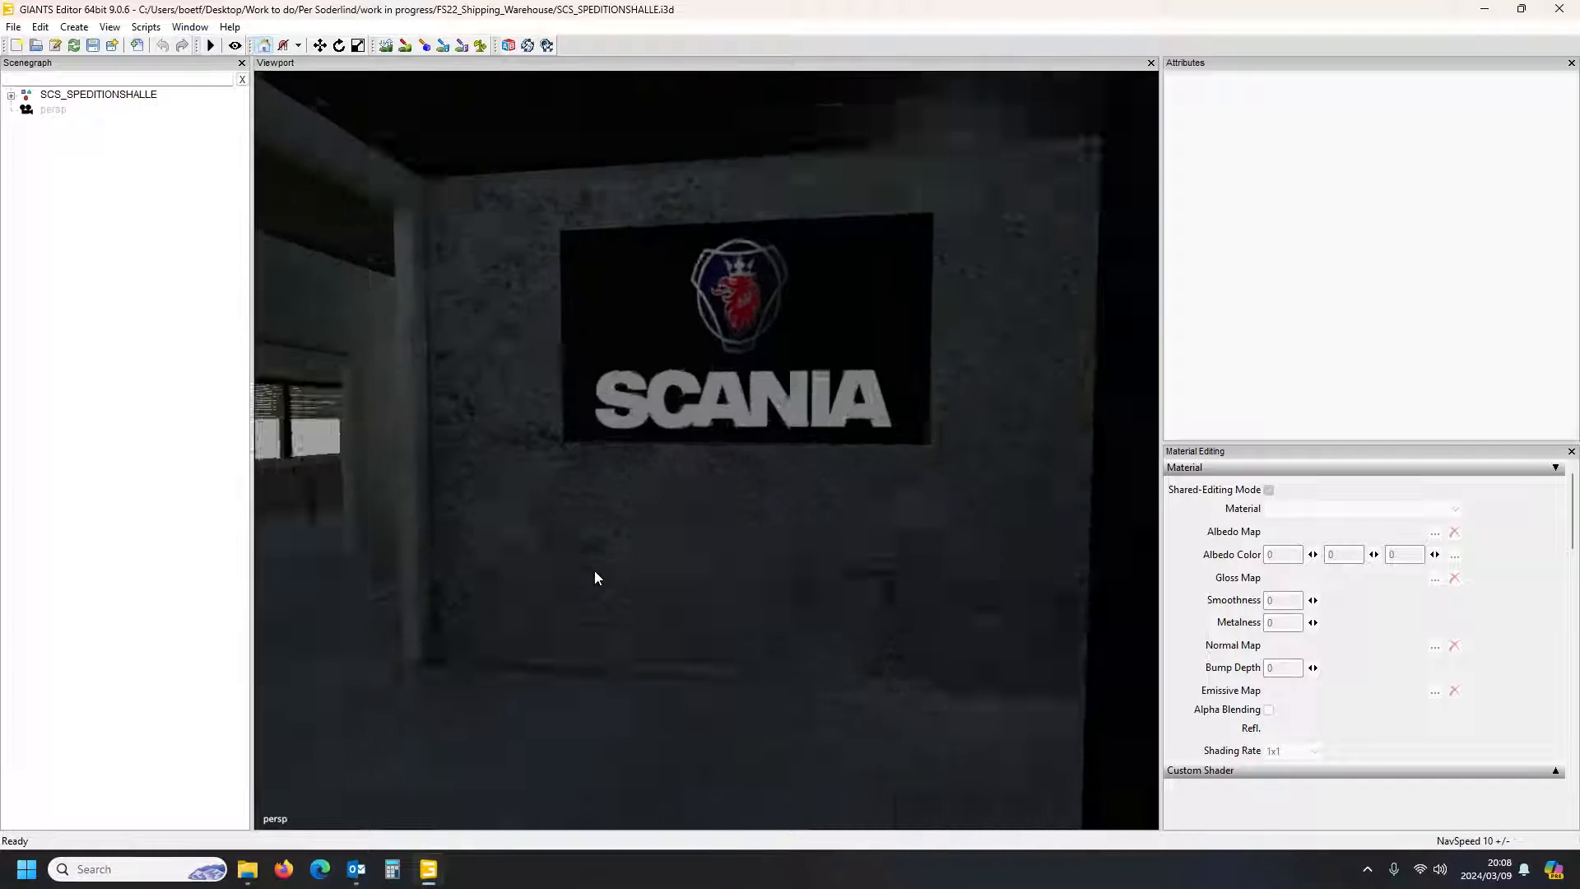
{"action": "left_click_drag", "start_coordinate": [594, 557], "coordinate": [617, 539], "text": "alt"}
{"action": "scroll", "coordinate": [601, 552], "scroll_direction": "up", "scroll_amount": 3}
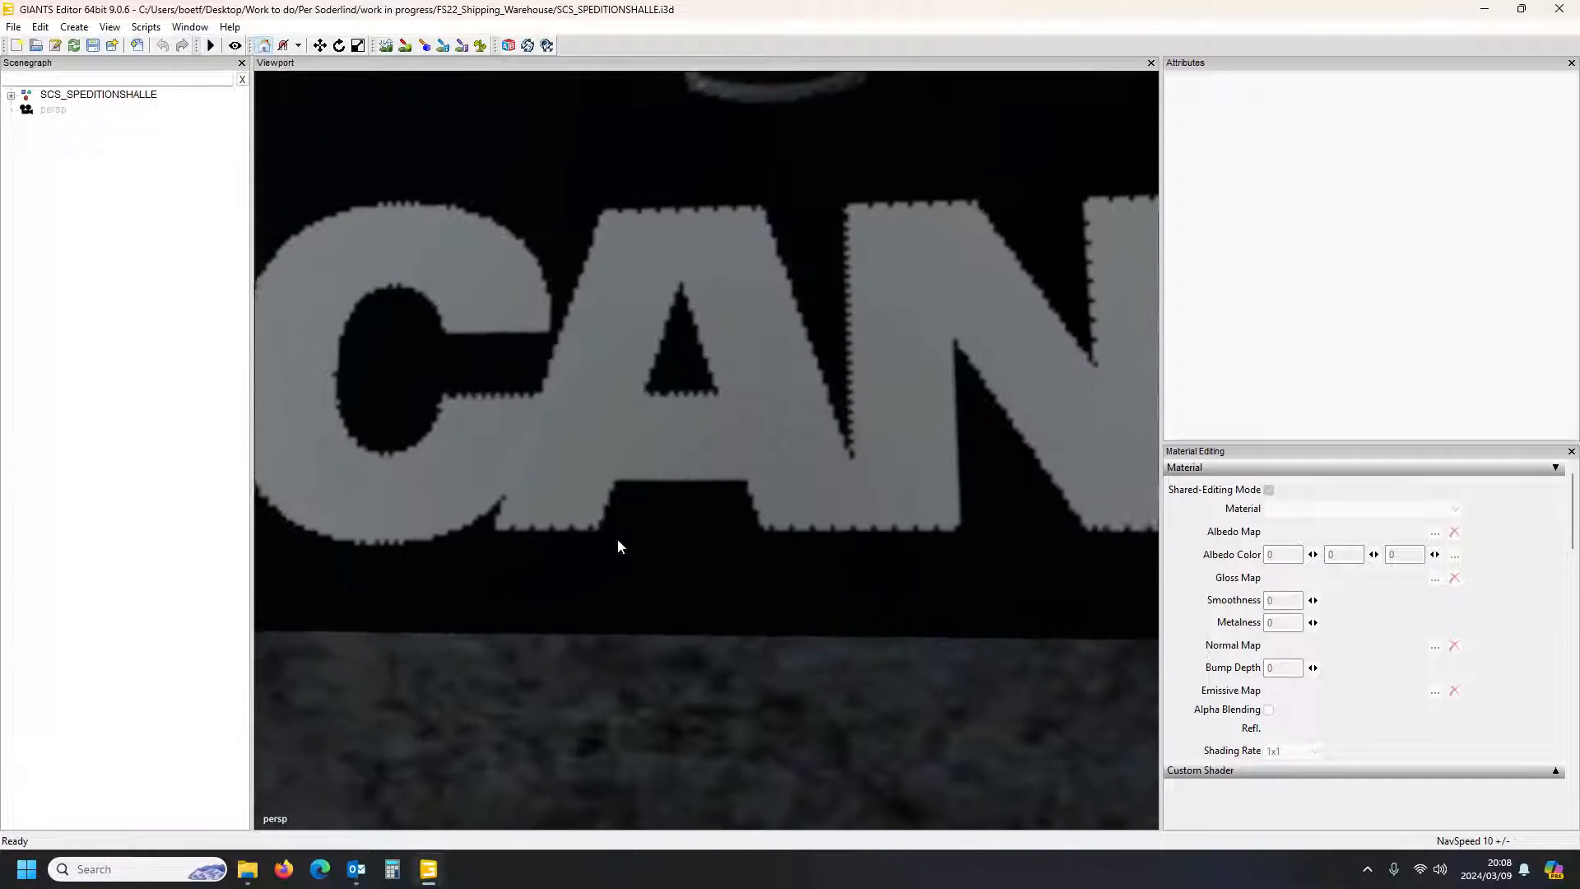
{"action": "scroll", "coordinate": [617, 540], "scroll_direction": "down", "scroll_amount": 3}
{"action": "scroll", "coordinate": [617, 539], "scroll_direction": "down", "scroll_amount": 10}
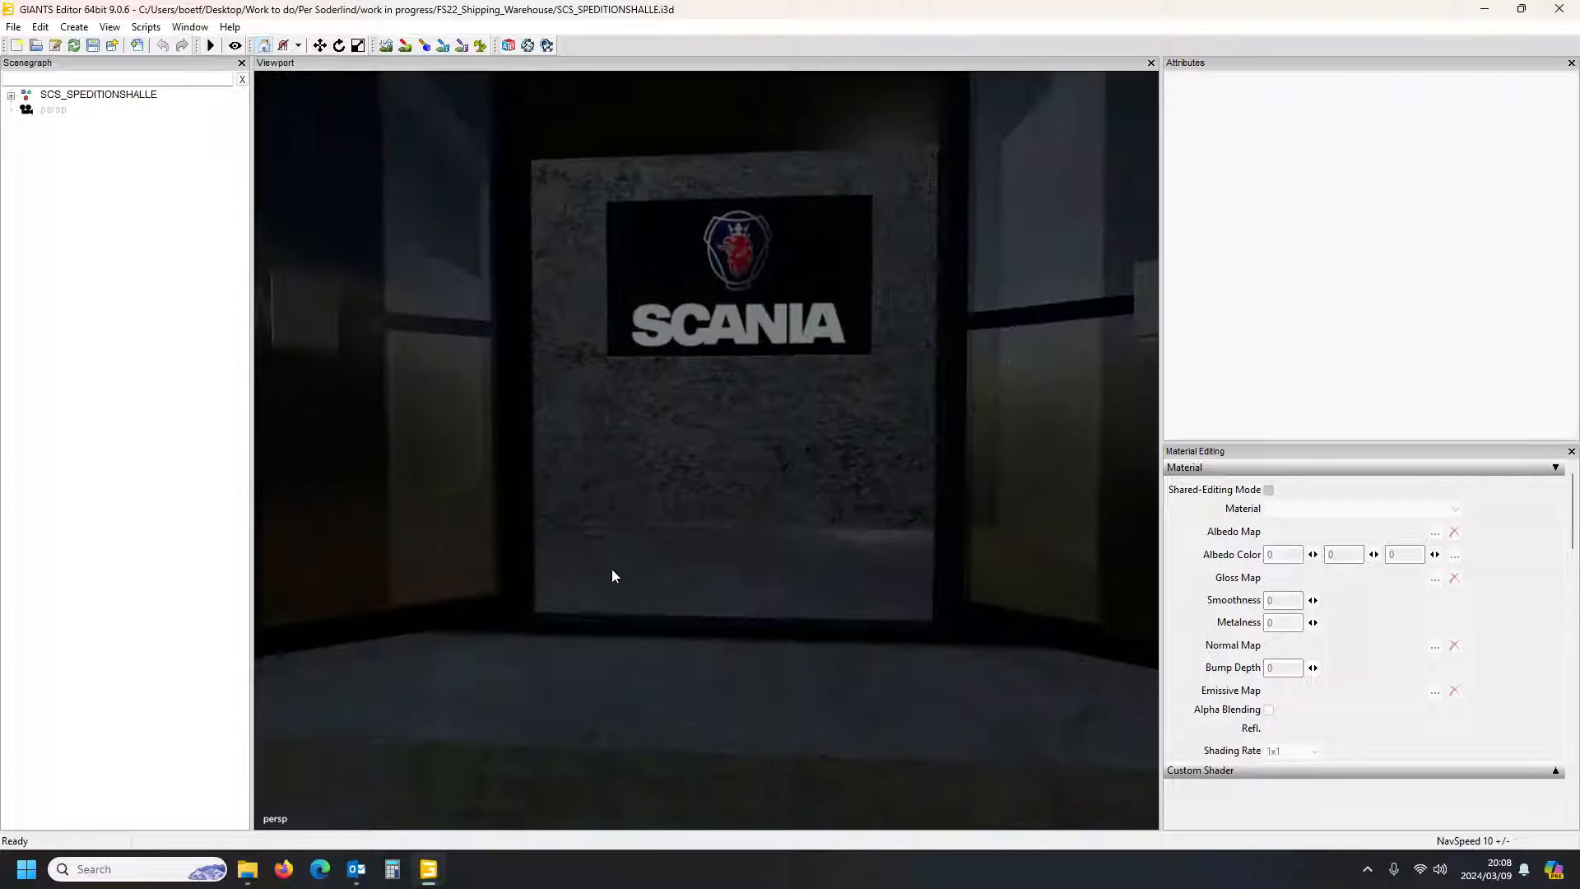
{"action": "scroll", "coordinate": [612, 579], "scroll_direction": "down", "scroll_amount": 10}
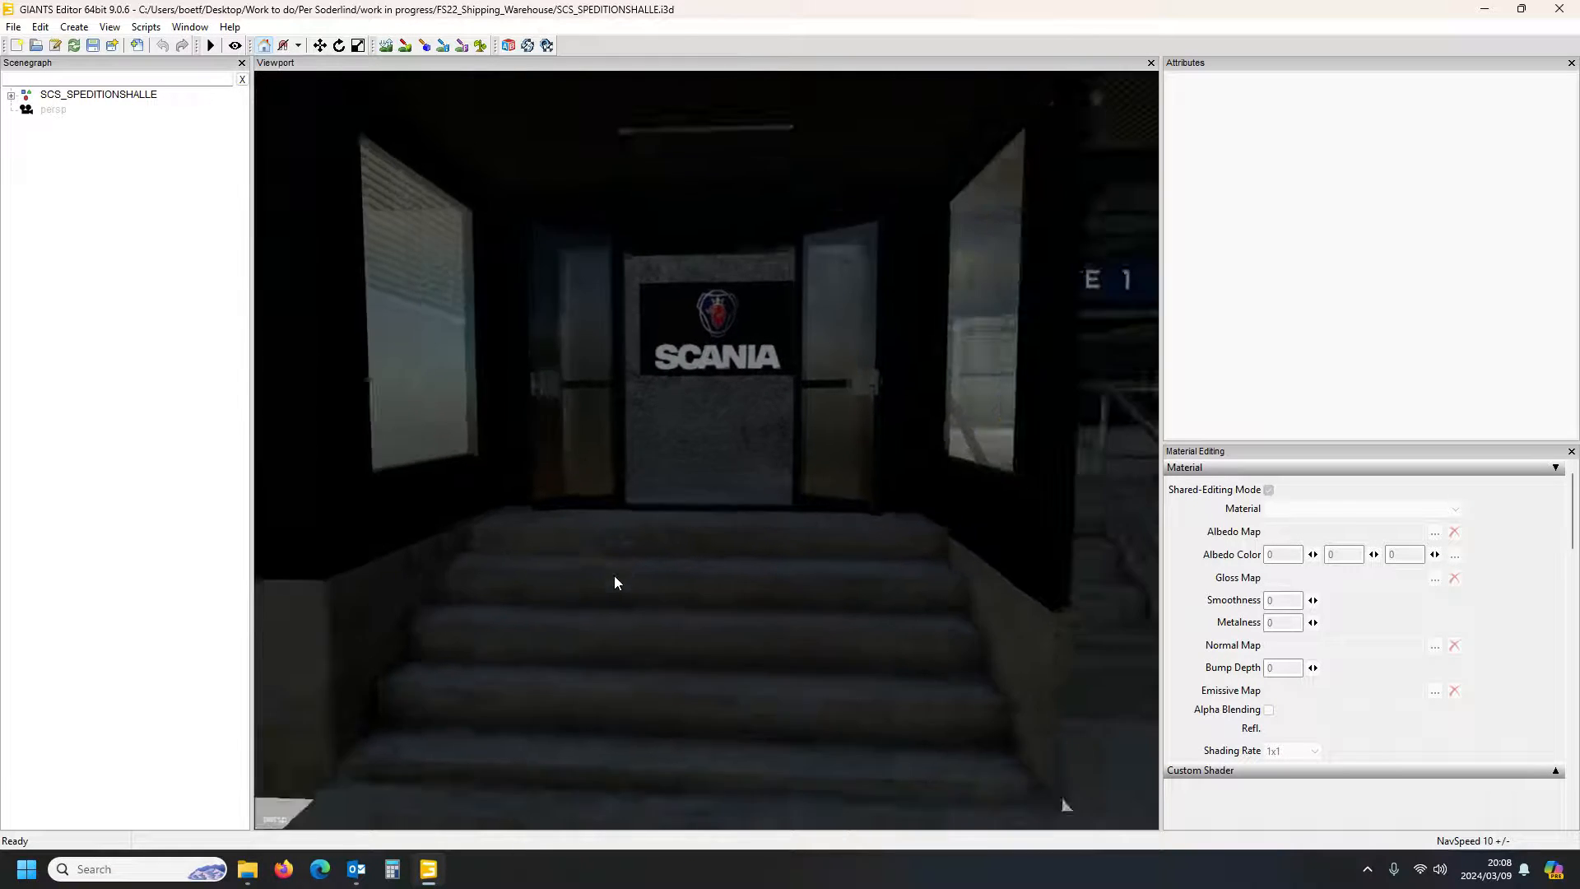
{"action": "left_click_drag", "start_coordinate": [613, 575], "coordinate": [634, 585], "text": "alt"}
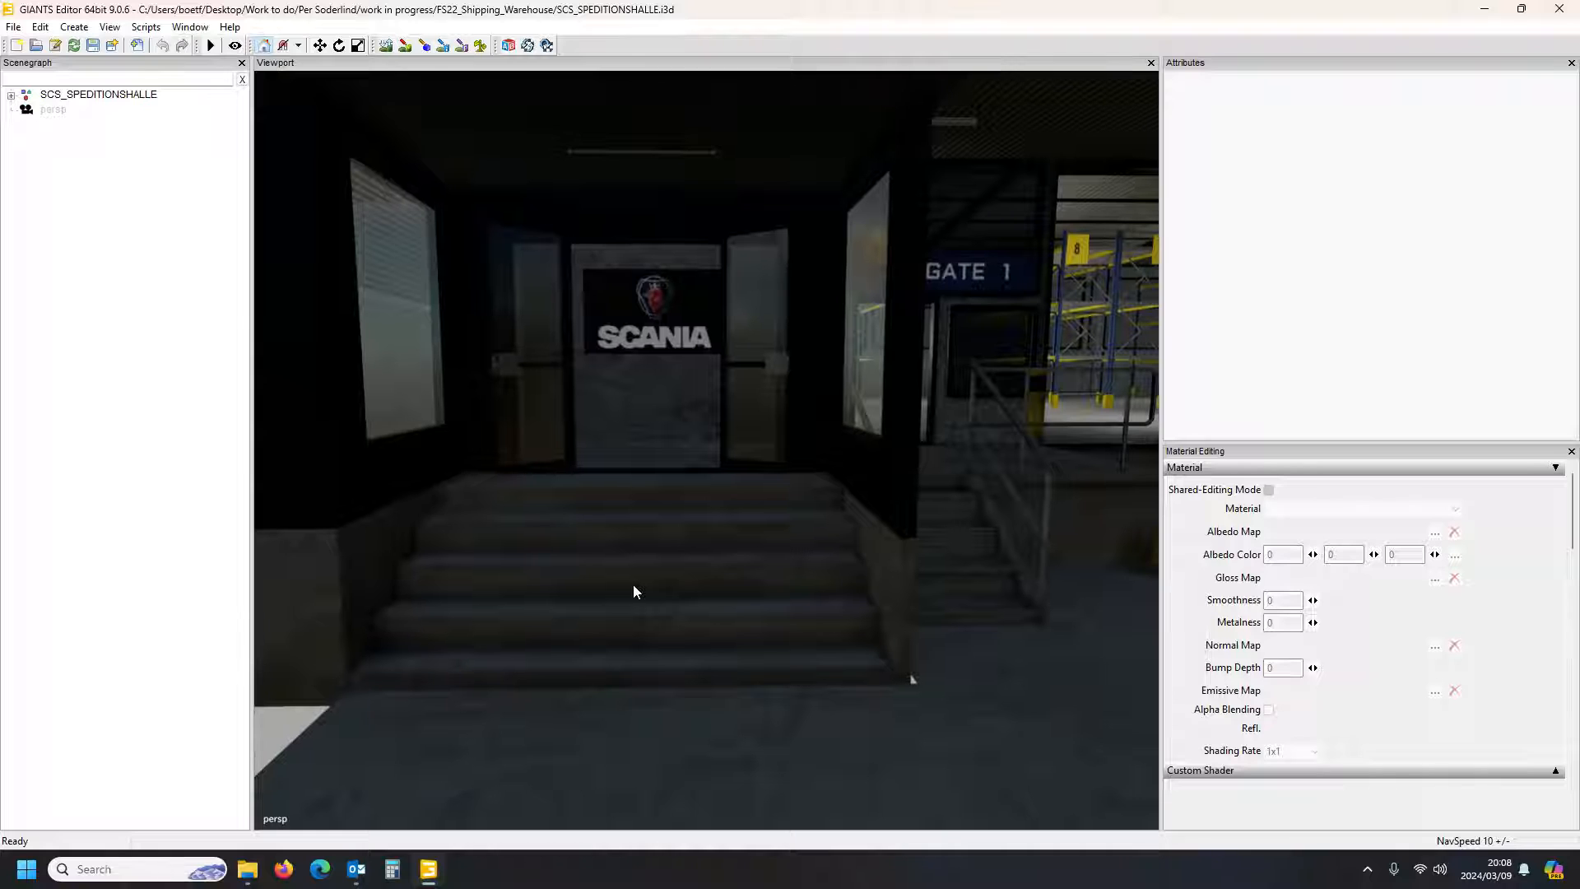
{"action": "scroll", "coordinate": [634, 591], "scroll_direction": "down", "scroll_amount": 10}
{"action": "left_click_drag", "start_coordinate": [634, 584], "coordinate": [649, 570], "text": "alt"}
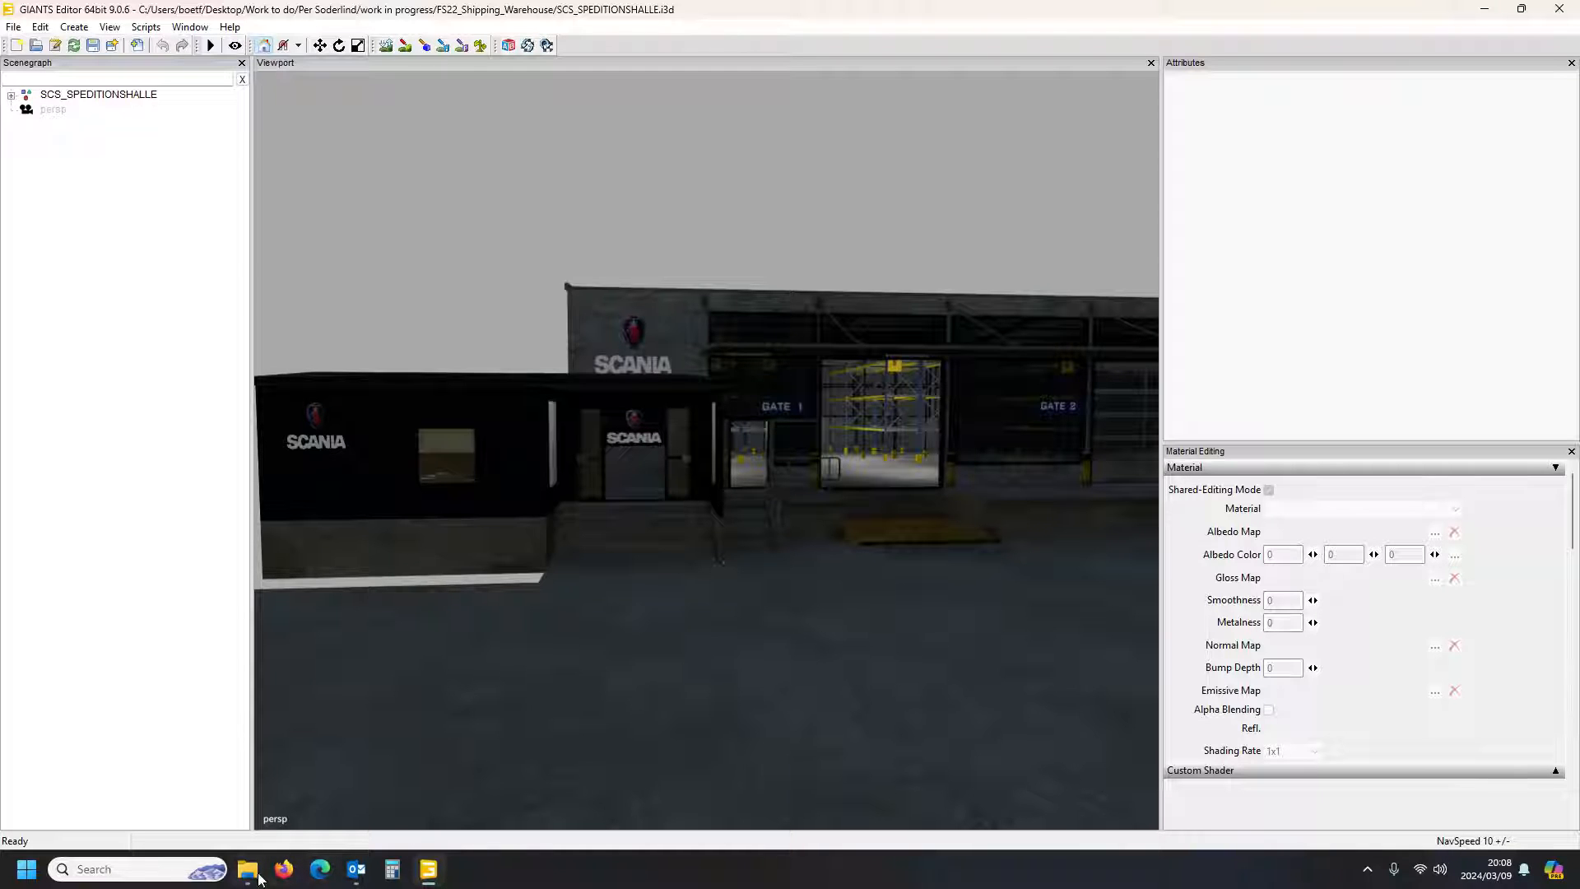
Switch to File Explorer and open the textures folder of the FS22_Shipping_Warehouse mod
{"action": "mouse_move", "coordinate": [248, 869]}
{"action": "left_click", "coordinate": [263, 769]}
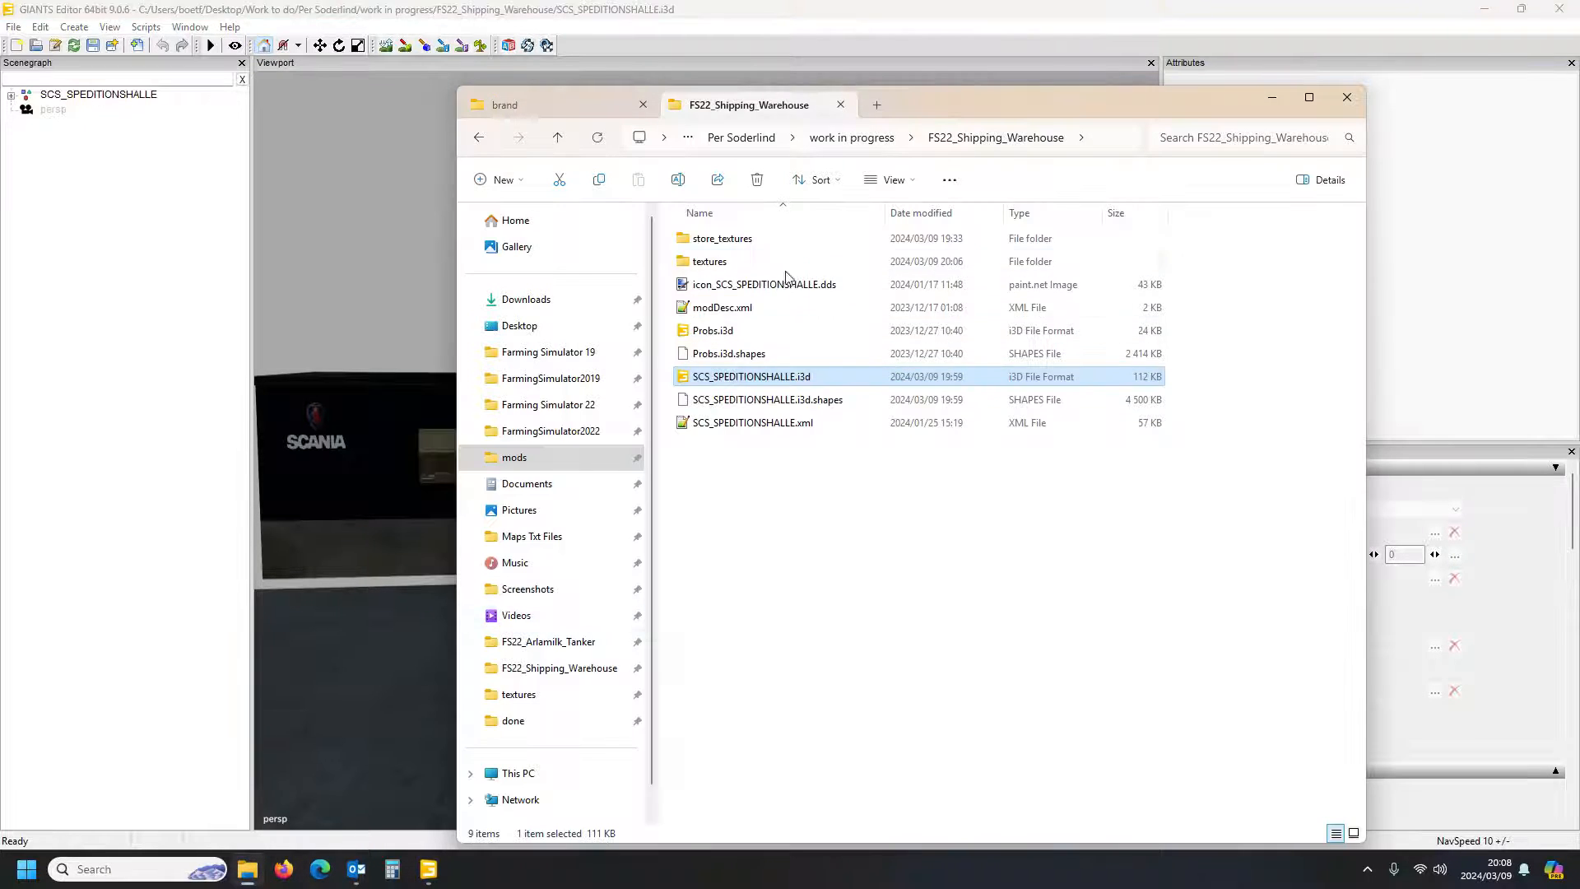
{"action": "double_click", "coordinate": [709, 261]}
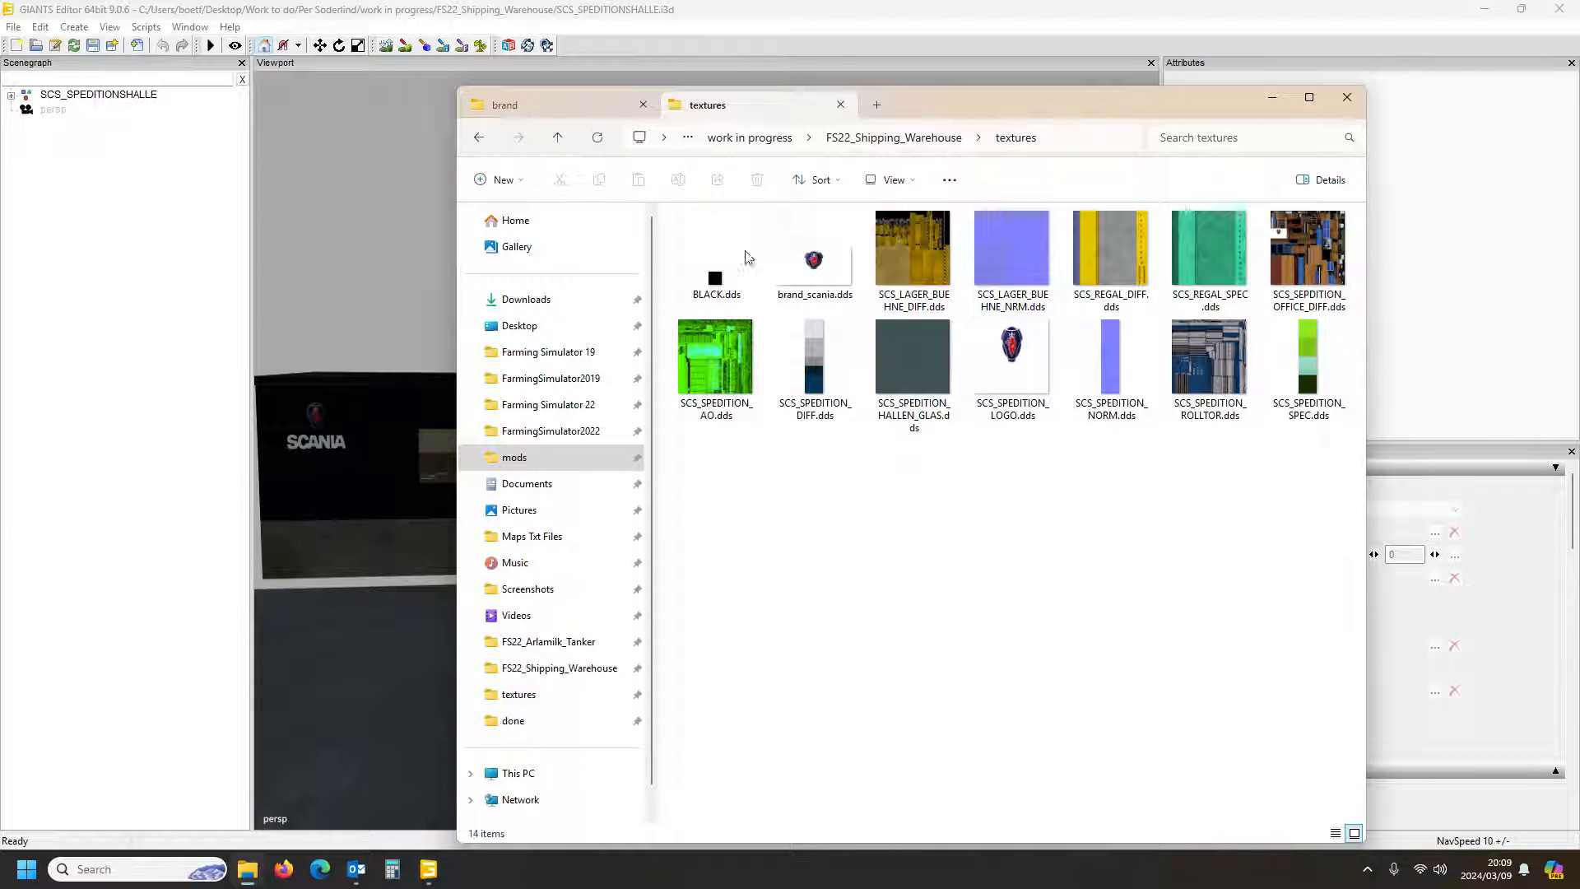
Switch back to GIANTS Editor and examine the Scania lettering and emblem of the entrance wall picture from near and far
{"action": "left_click", "coordinate": [751, 14]}
{"action": "scroll", "coordinate": [671, 460], "scroll_direction": "up", "scroll_amount": 10}
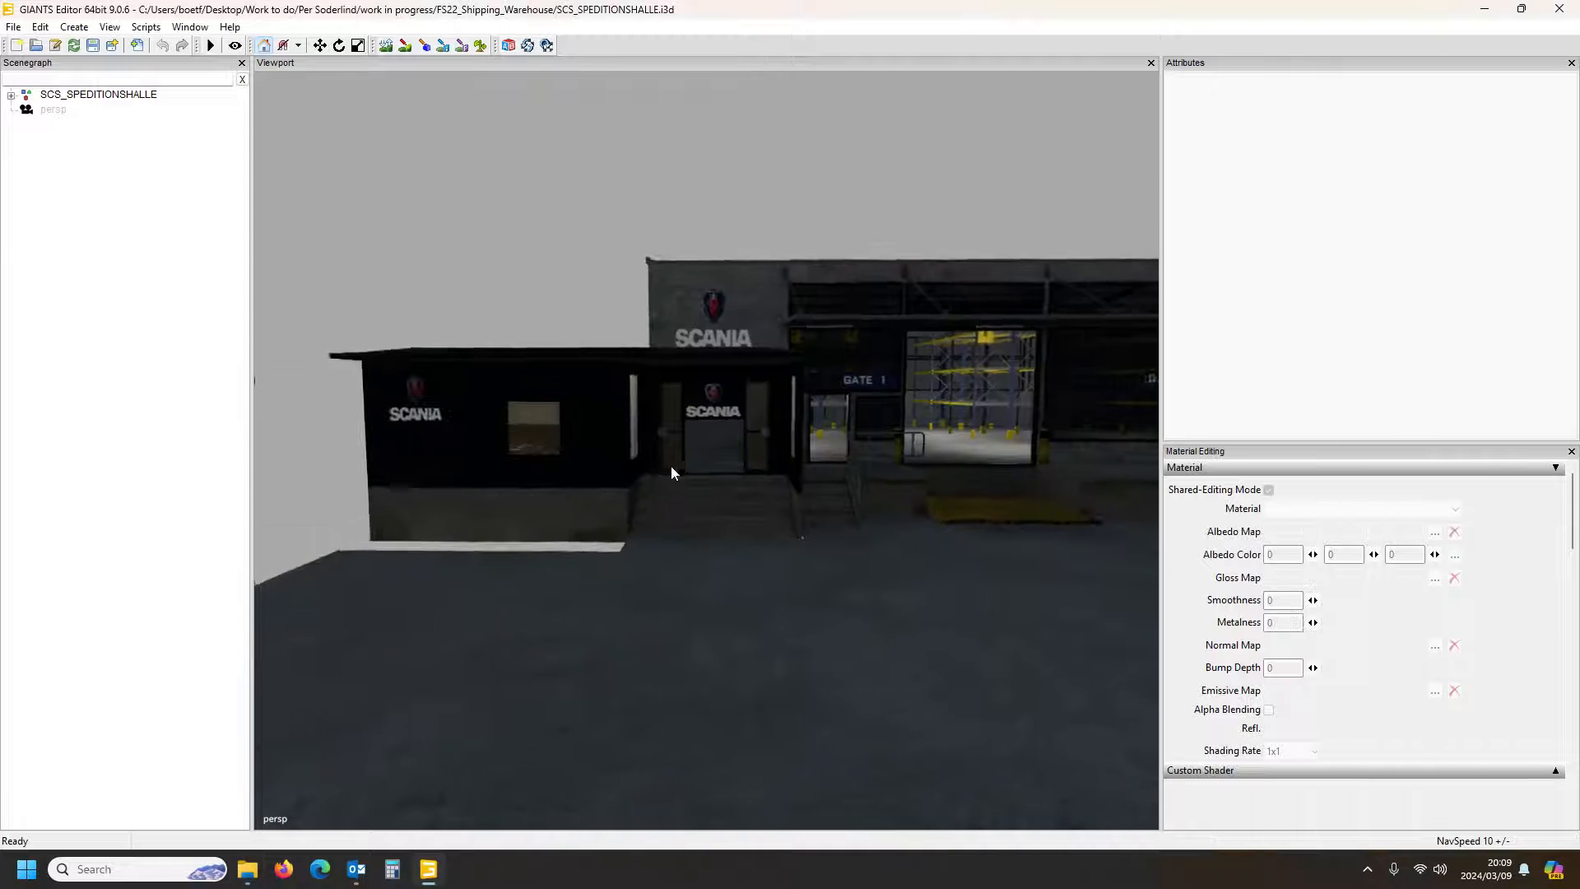
{"action": "scroll", "coordinate": [672, 448], "scroll_direction": "up", "scroll_amount": 10}
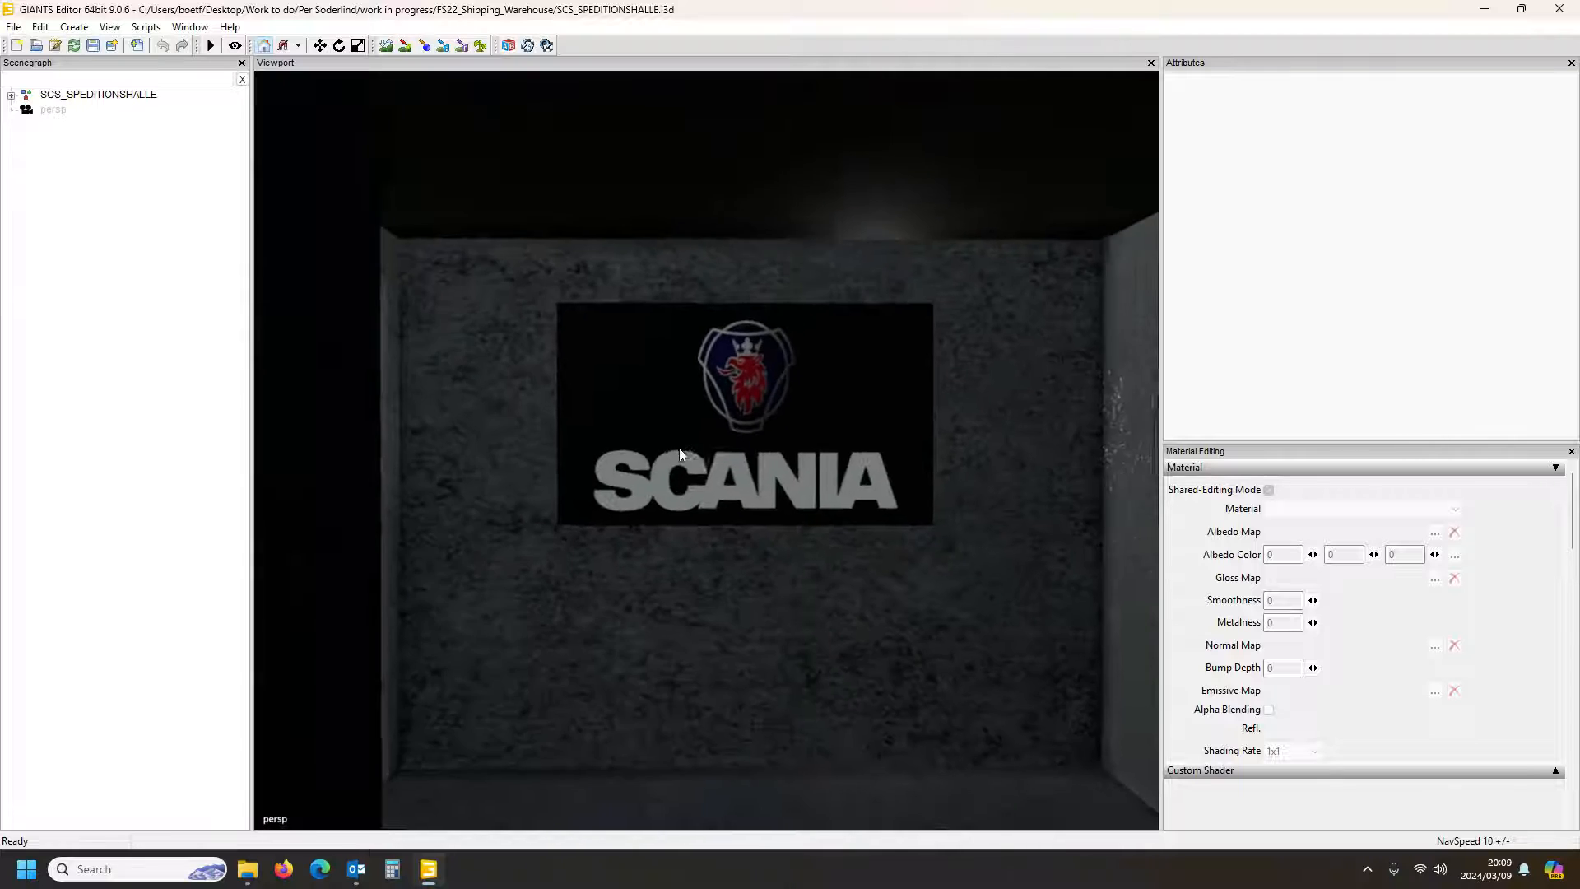
{"action": "scroll", "coordinate": [686, 451], "scroll_direction": "up", "scroll_amount": 5}
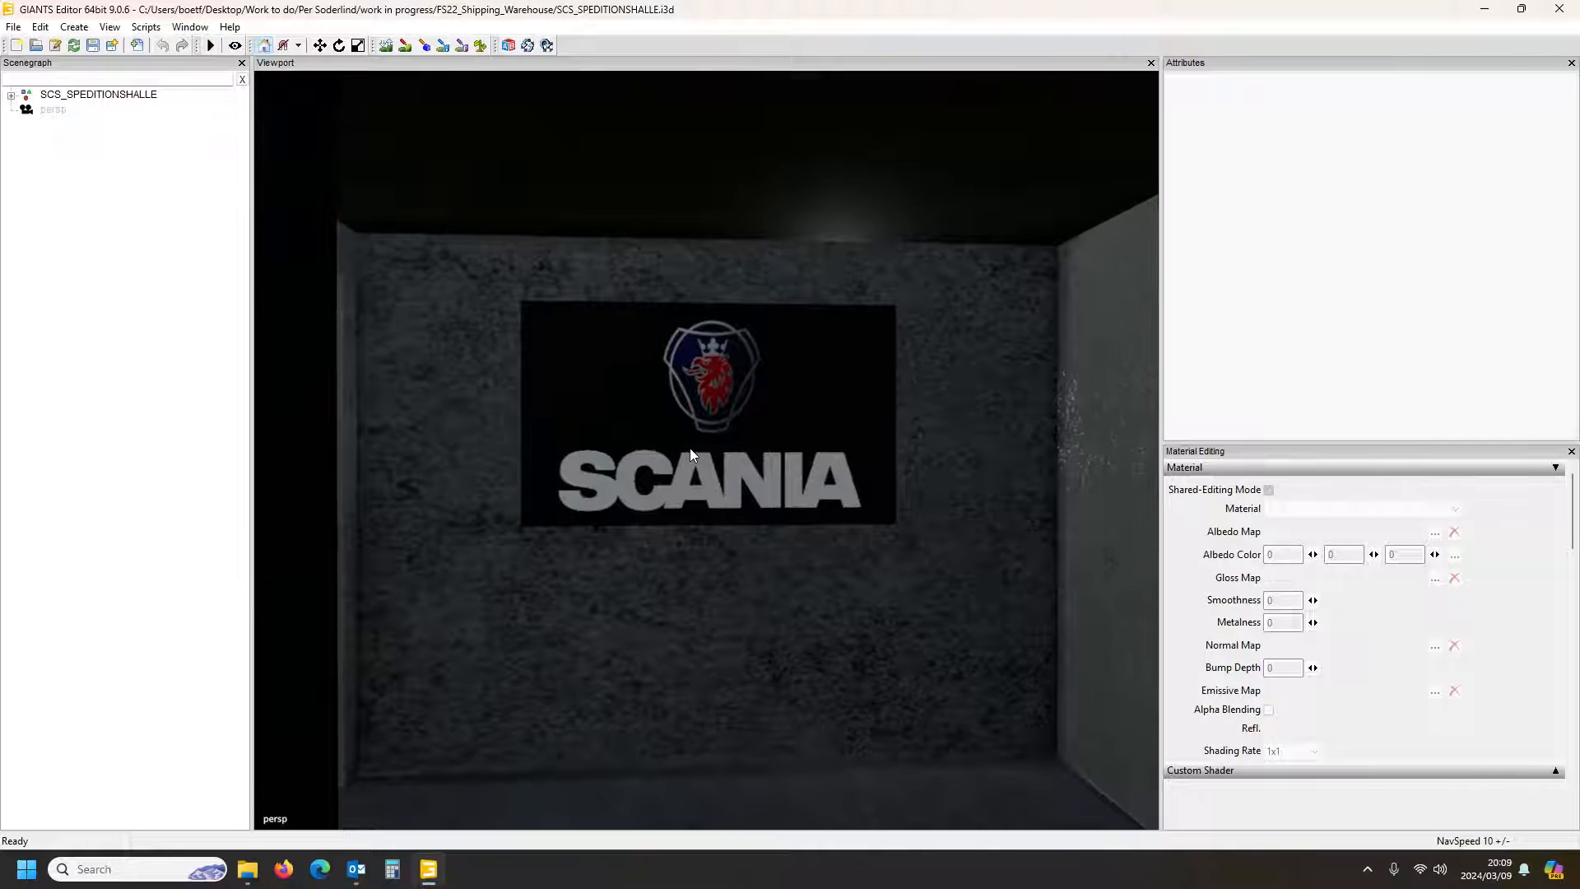
{"action": "left_click_drag", "start_coordinate": [687, 446], "coordinate": [699, 450], "text": "alt"}
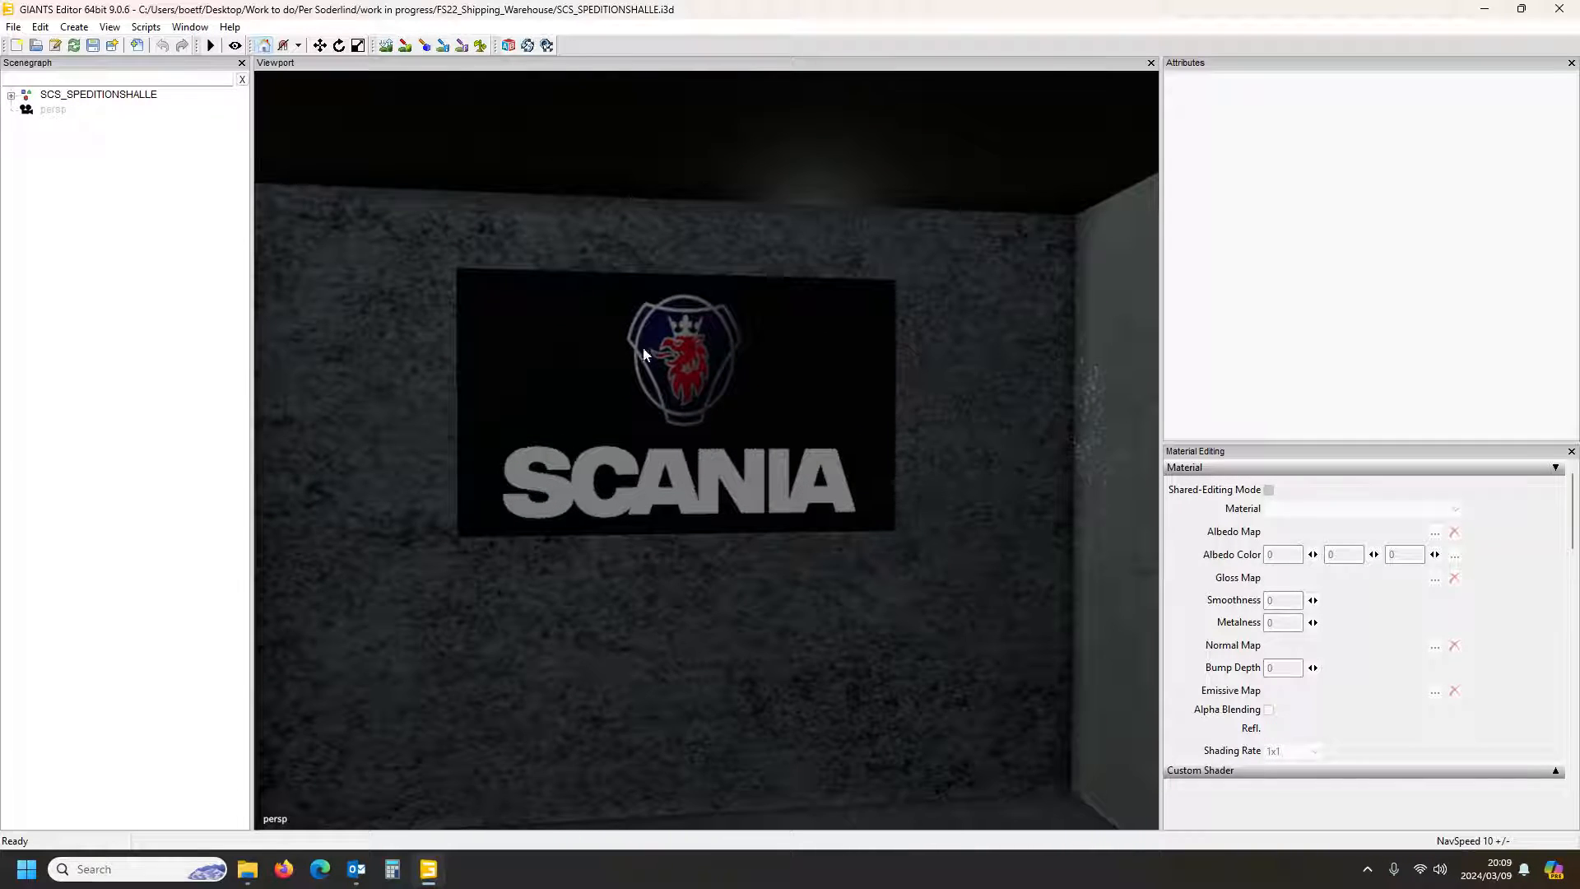
{"action": "scroll", "coordinate": [683, 494], "scroll_direction": "up", "scroll_amount": 5}
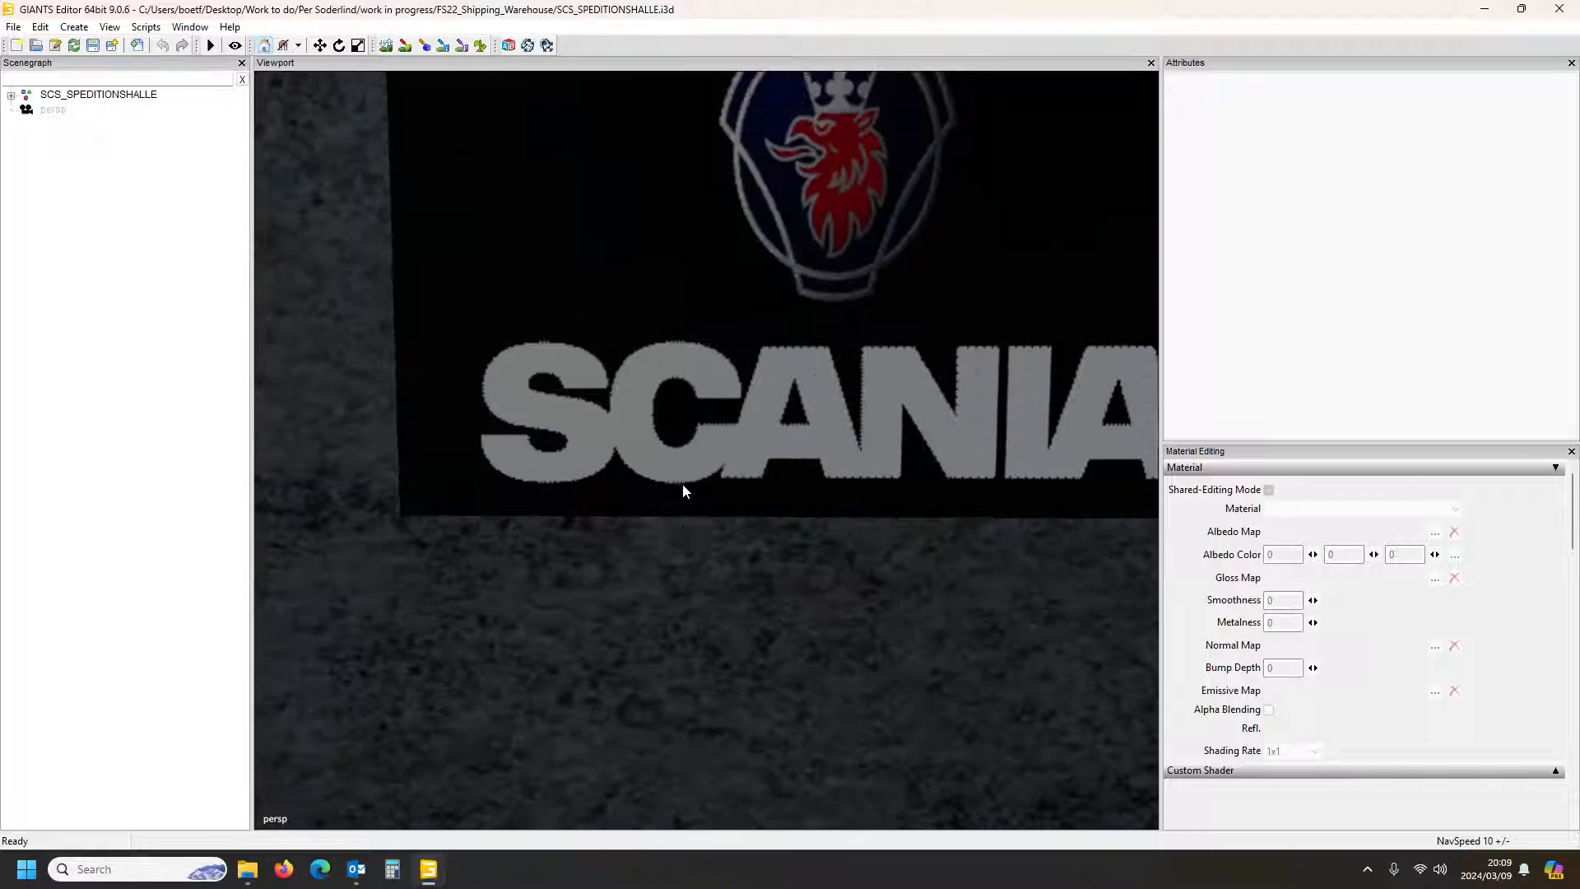
{"action": "scroll", "coordinate": [616, 433], "scroll_direction": "up", "scroll_amount": 5}
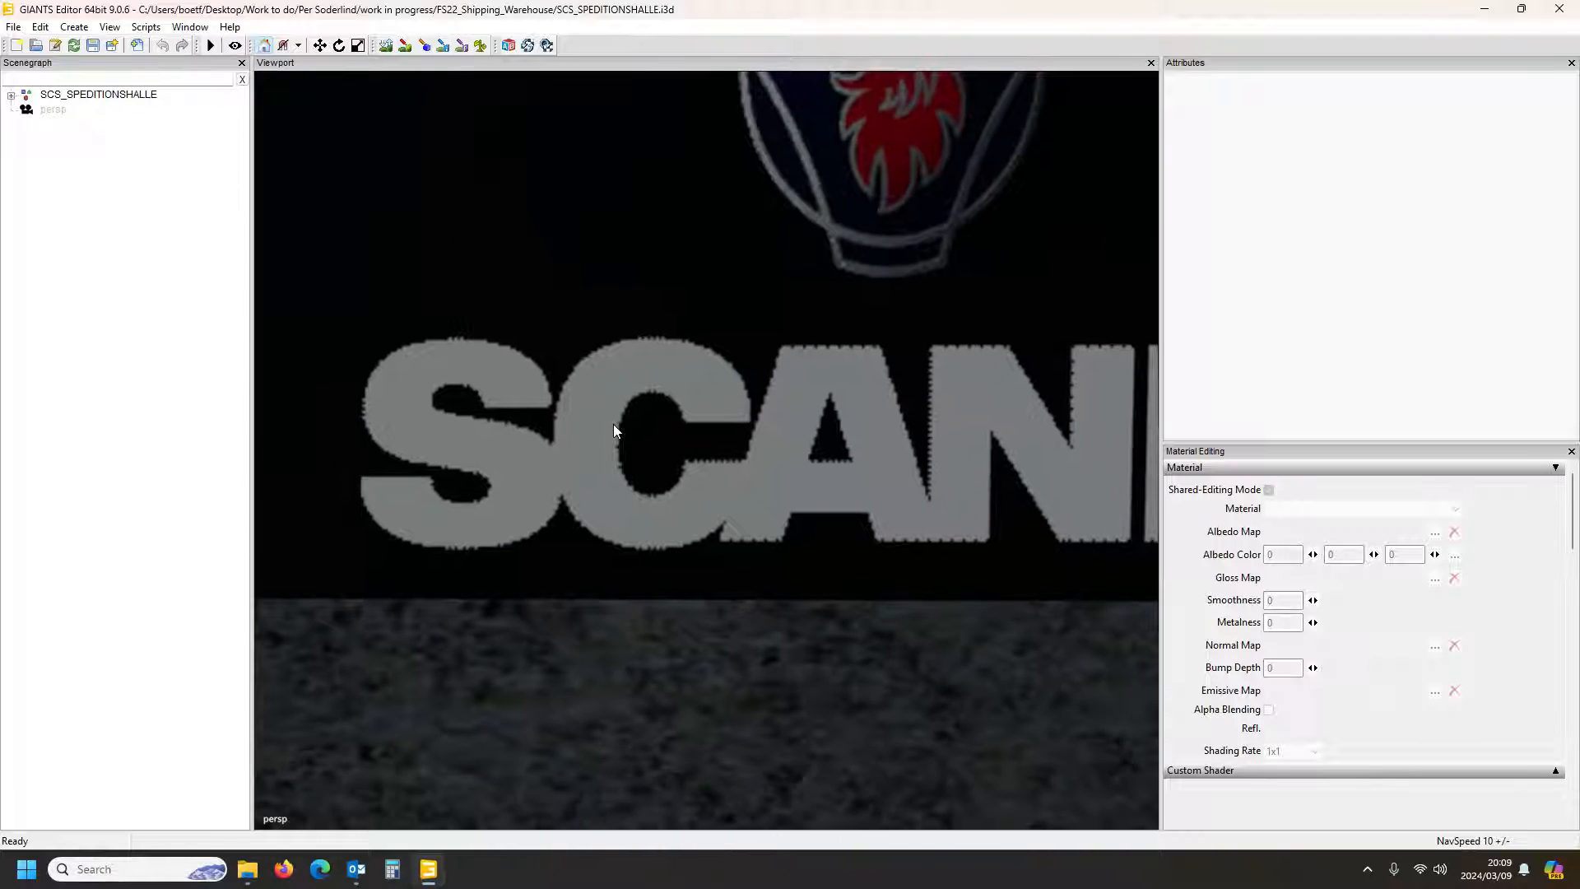
{"action": "scroll", "coordinate": [598, 425], "scroll_direction": "down", "scroll_amount": 10}
{"action": "scroll", "coordinate": [598, 423], "scroll_direction": "up", "scroll_amount": 8}
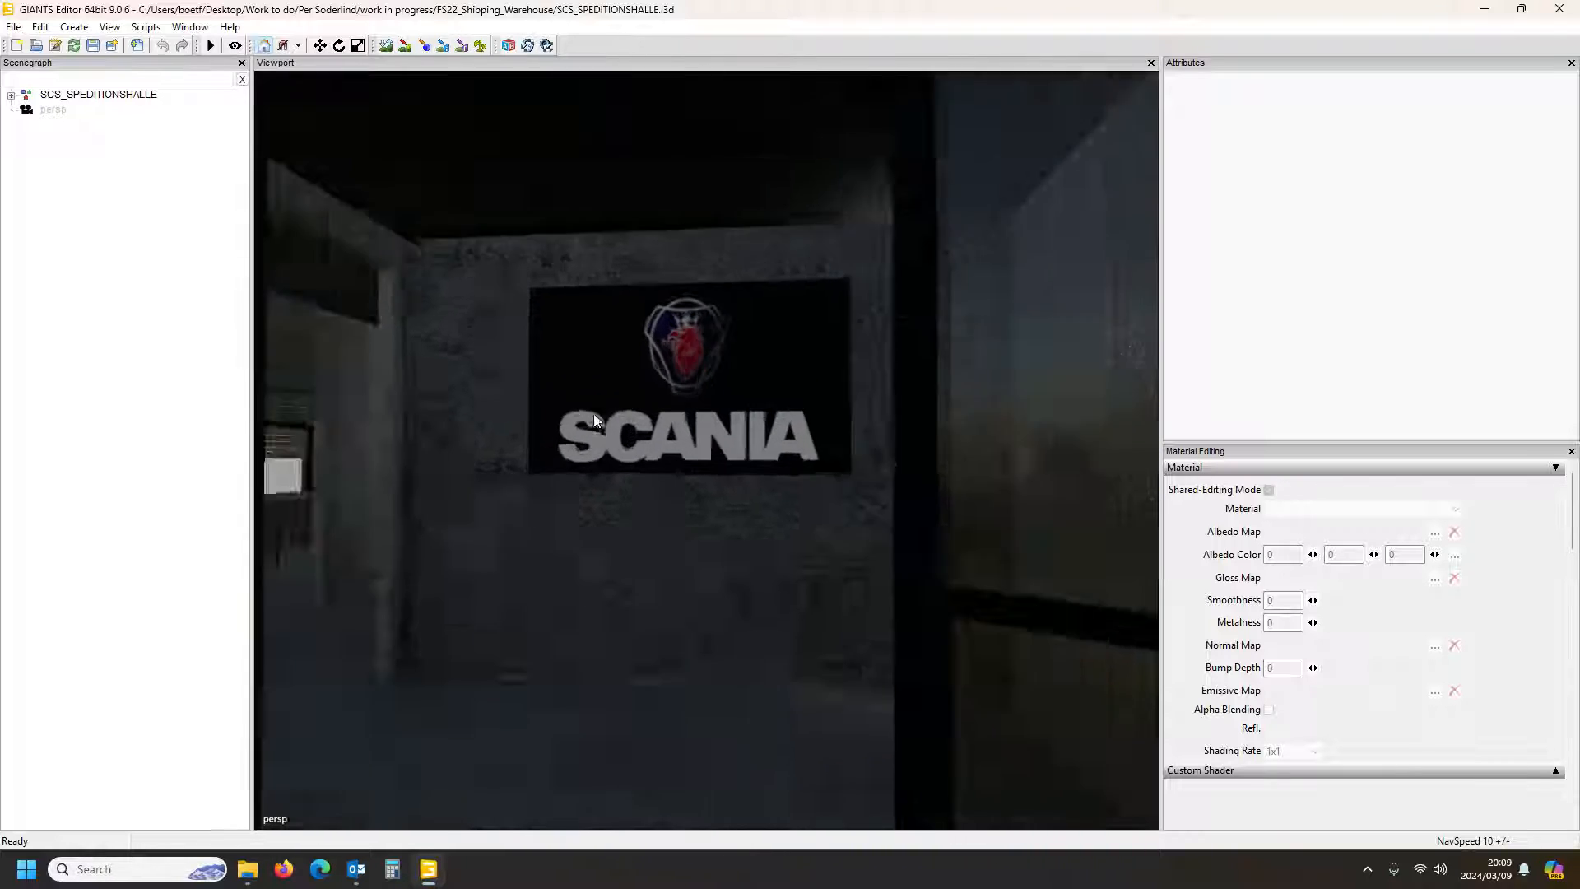
{"action": "left_click_drag", "start_coordinate": [586, 409], "coordinate": [742, 477], "text": "alt"}
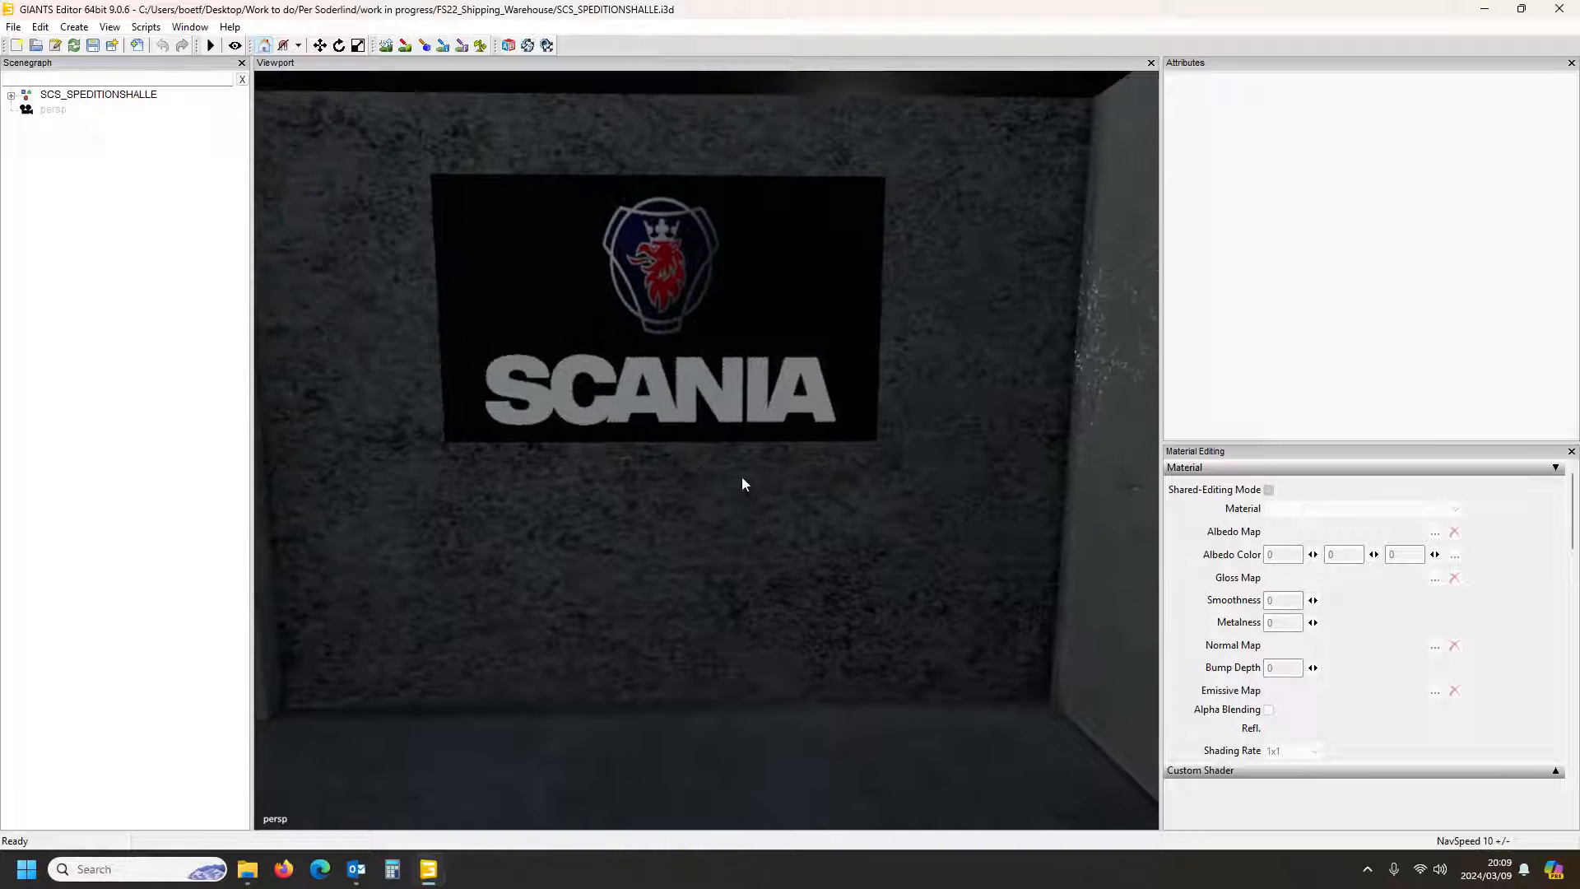
Create a cube primitive and place it on the Scania picture on the entrance wall
{"action": "left_click", "coordinate": [74, 26]}
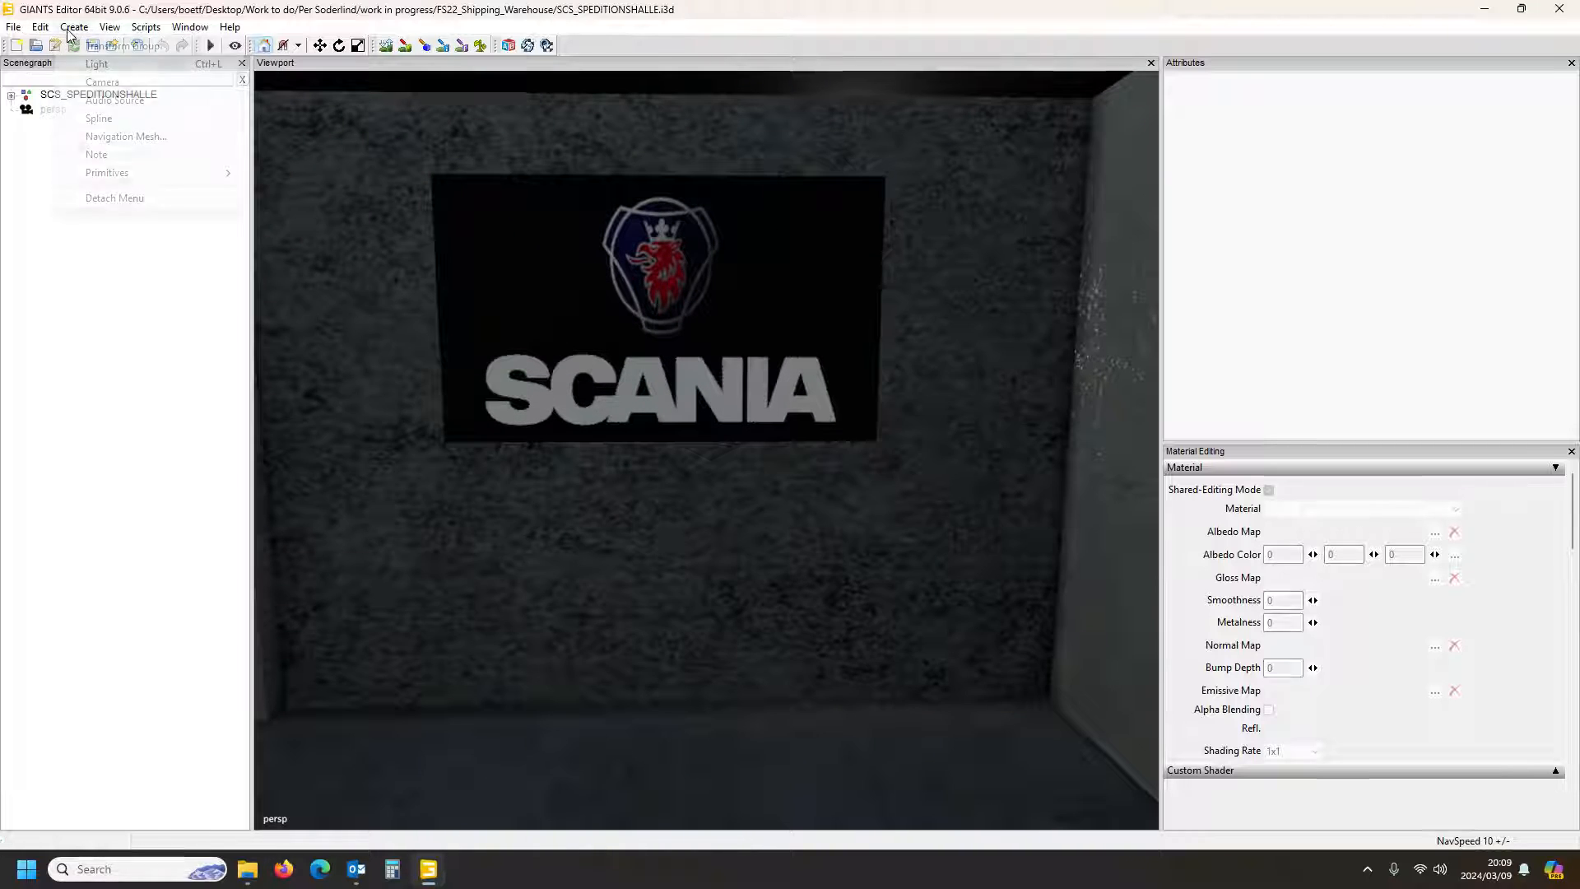
{"action": "mouse_move", "coordinate": [113, 173]}
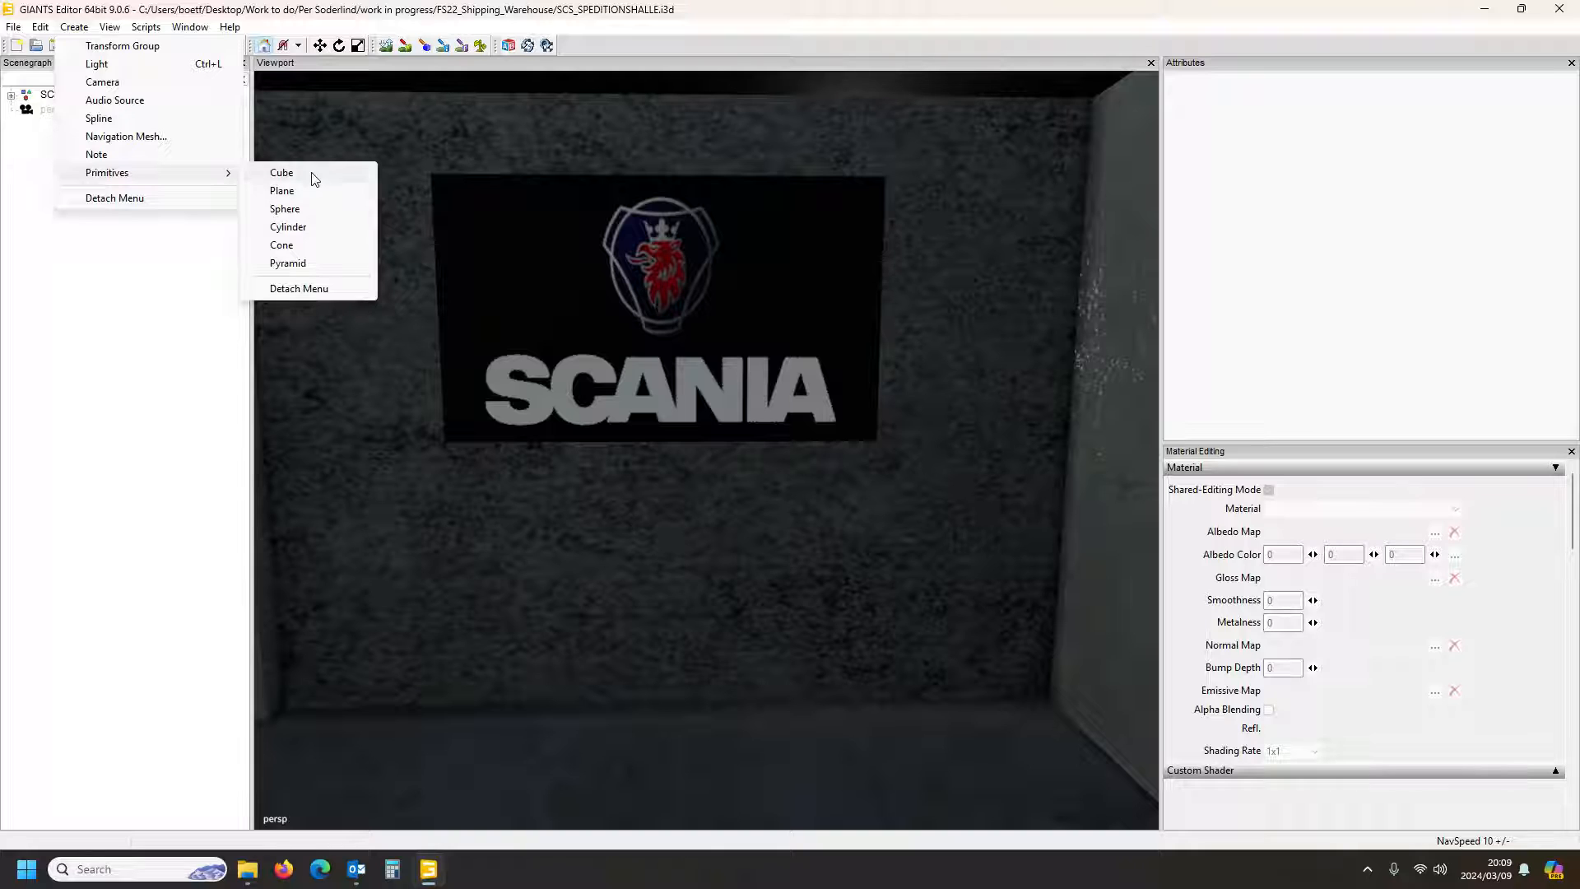
{"action": "left_click", "coordinate": [281, 173]}
{"action": "left_click", "coordinate": [63, 130]}
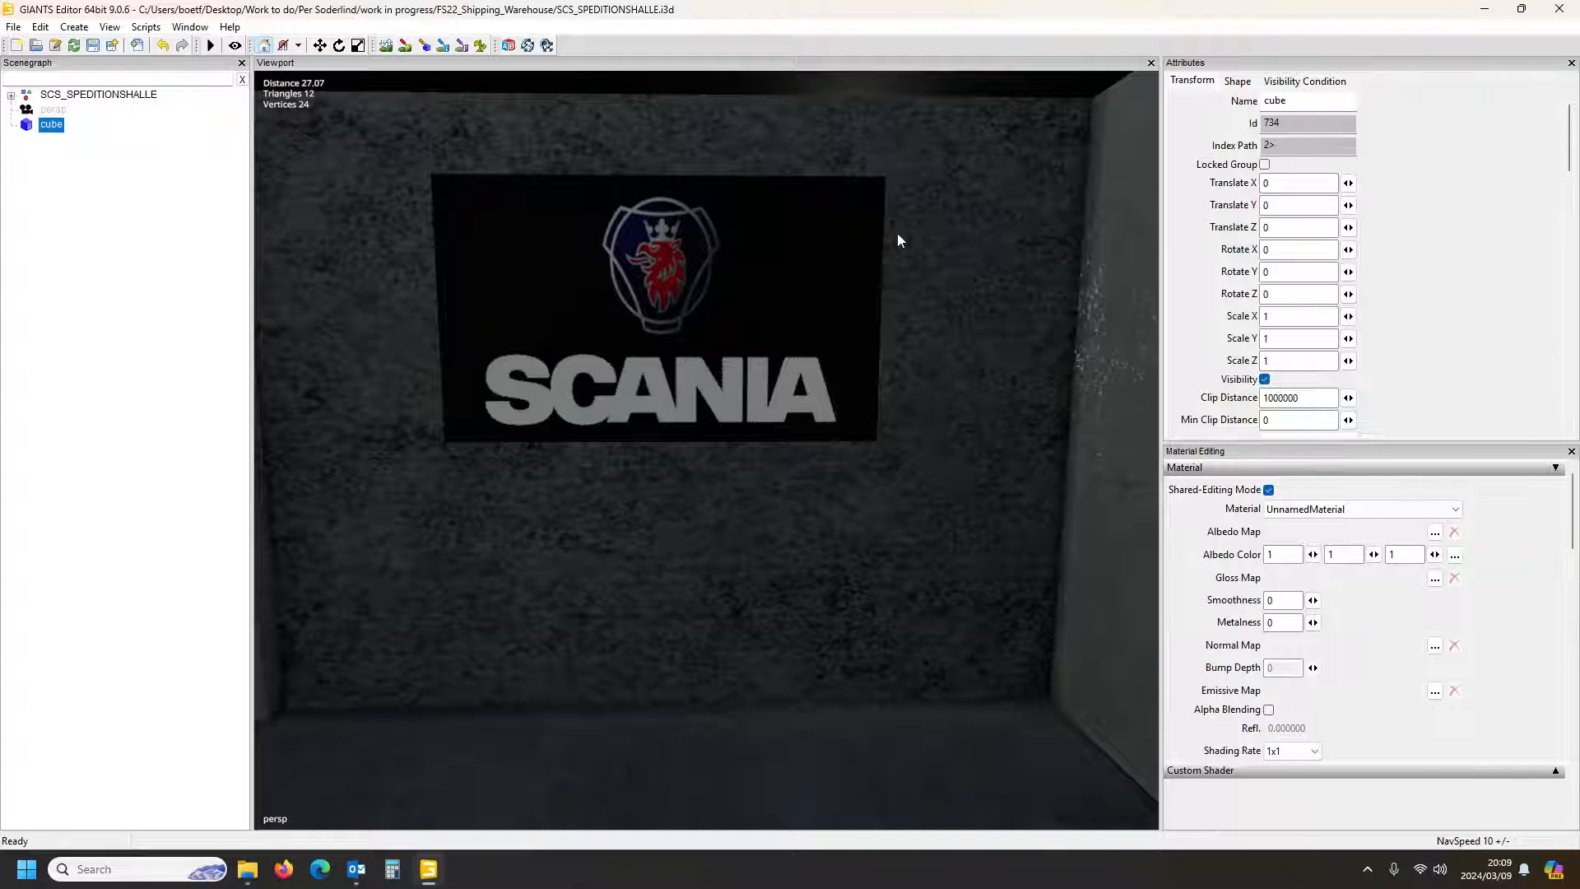
{"action": "left_click_drag", "start_coordinate": [1291, 317], "coordinate": [1193, 328]}
{"action": "left_click", "coordinate": [94, 97]}
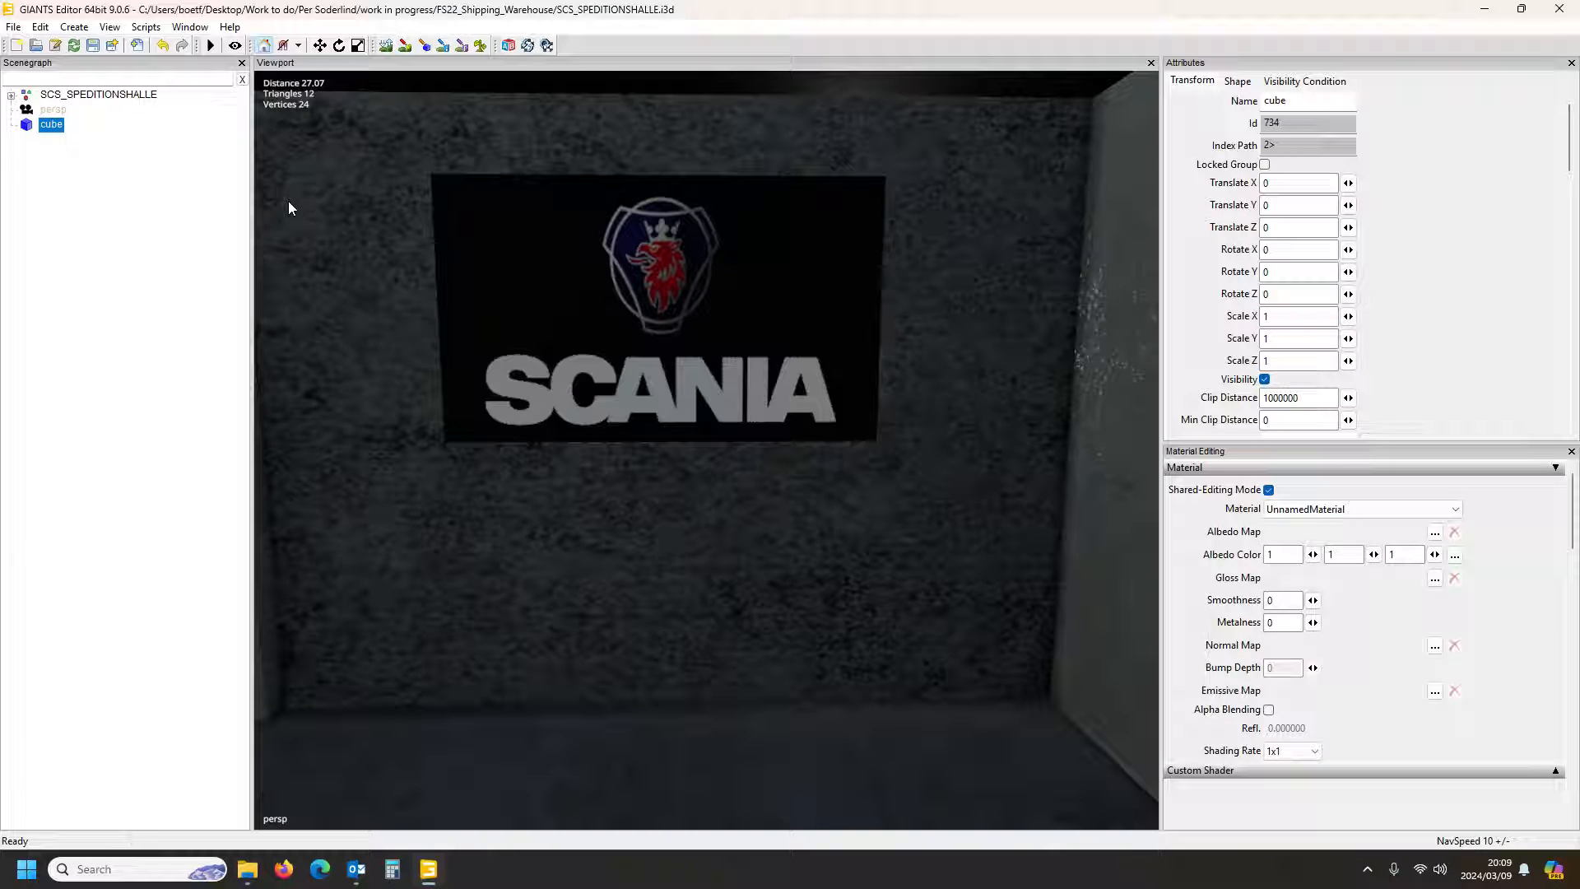
{"action": "left_click", "coordinate": [664, 293]}
{"action": "left_click_drag", "start_coordinate": [765, 433], "coordinate": [900, 406], "text": "alt"}
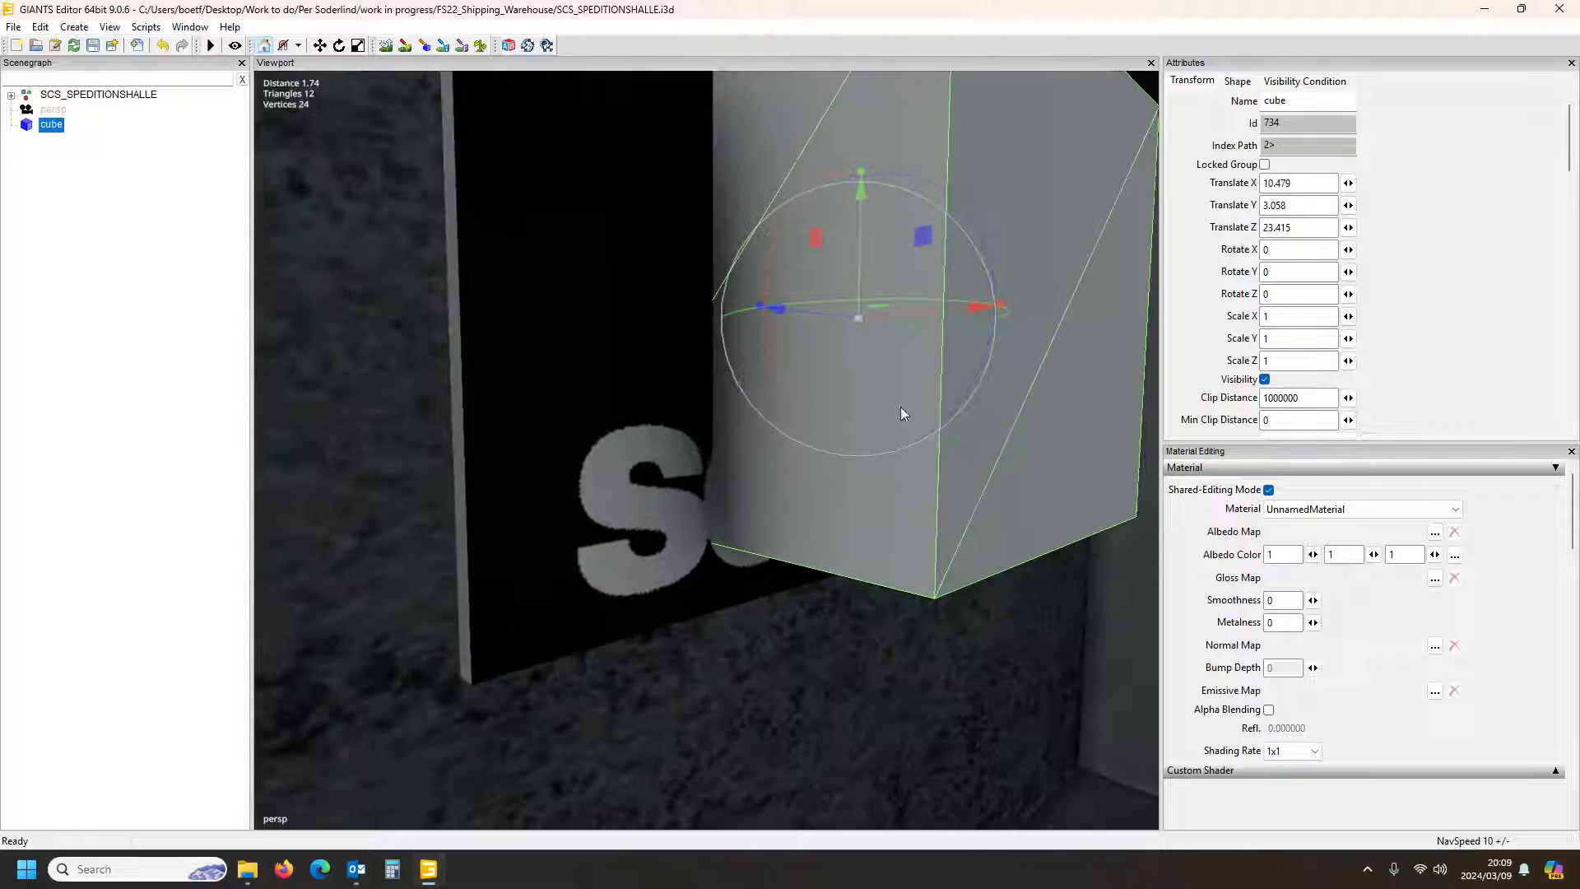
Flatten the cube to an X scale of 0.001 and place it flat against the picture's front surface
{"action": "left_click", "coordinate": [1268, 318]}
{"action": "type", "text": "0.0"}
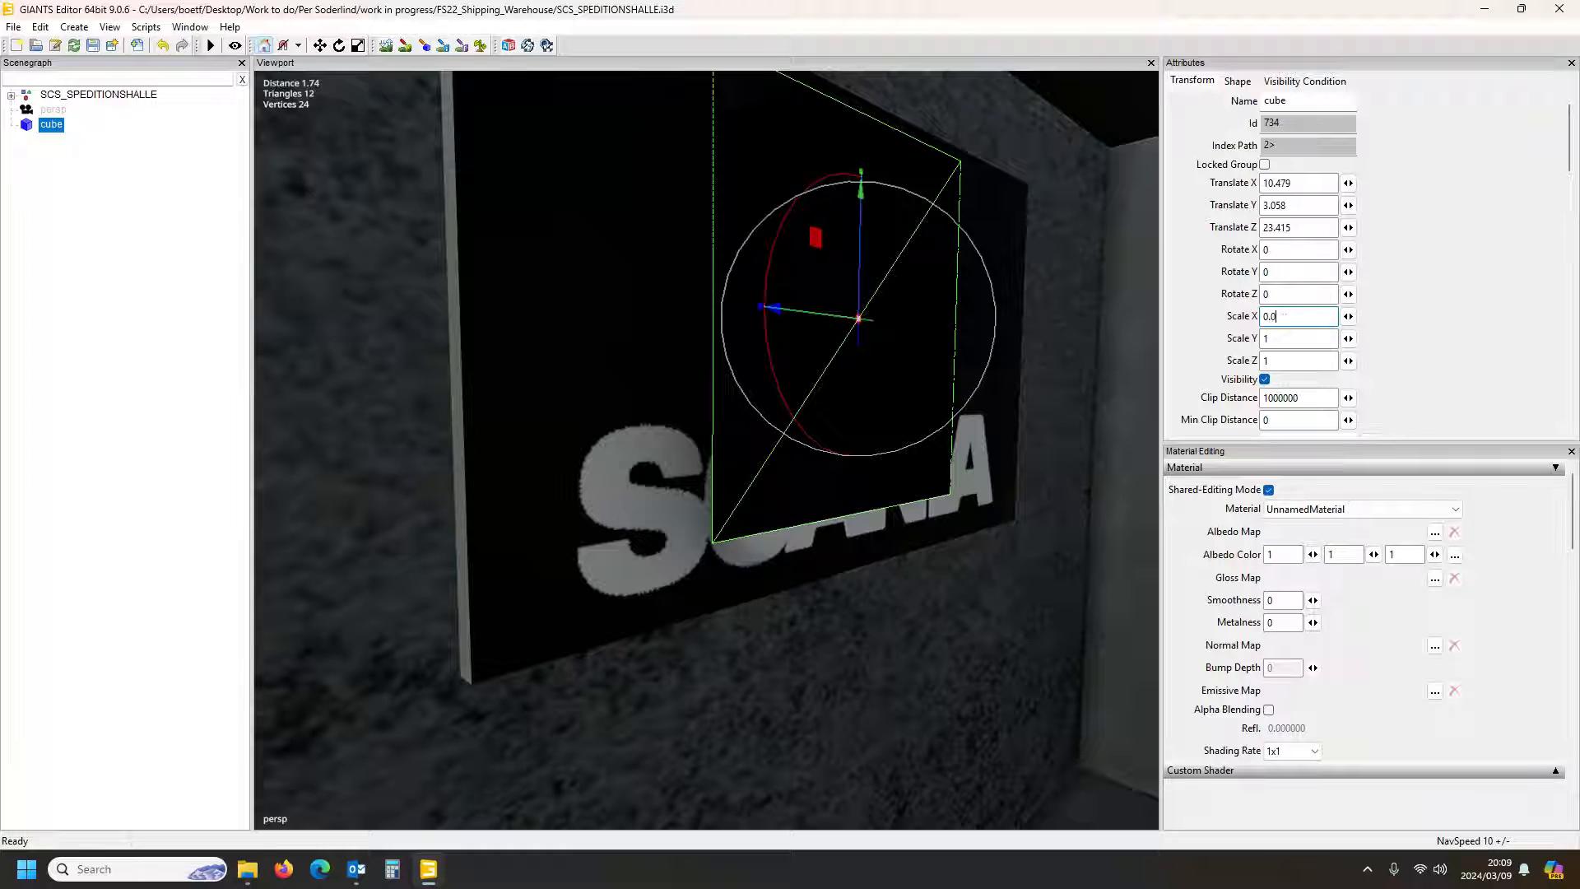
{"action": "type", "text": "01"}
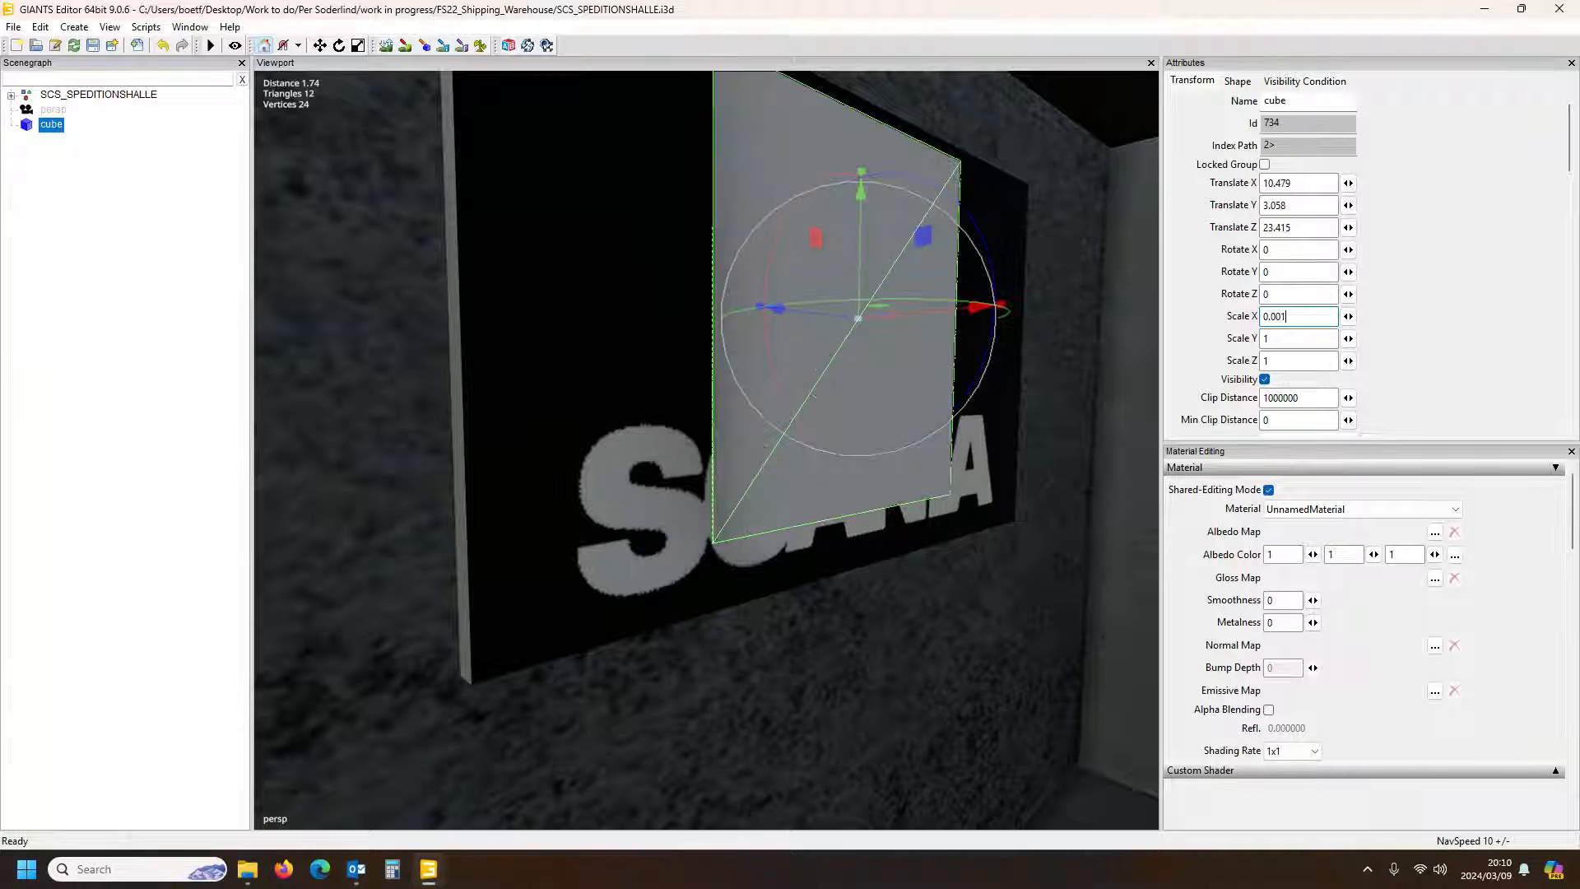
{"action": "left_click_drag", "start_coordinate": [948, 309], "coordinate": [1042, 337]}
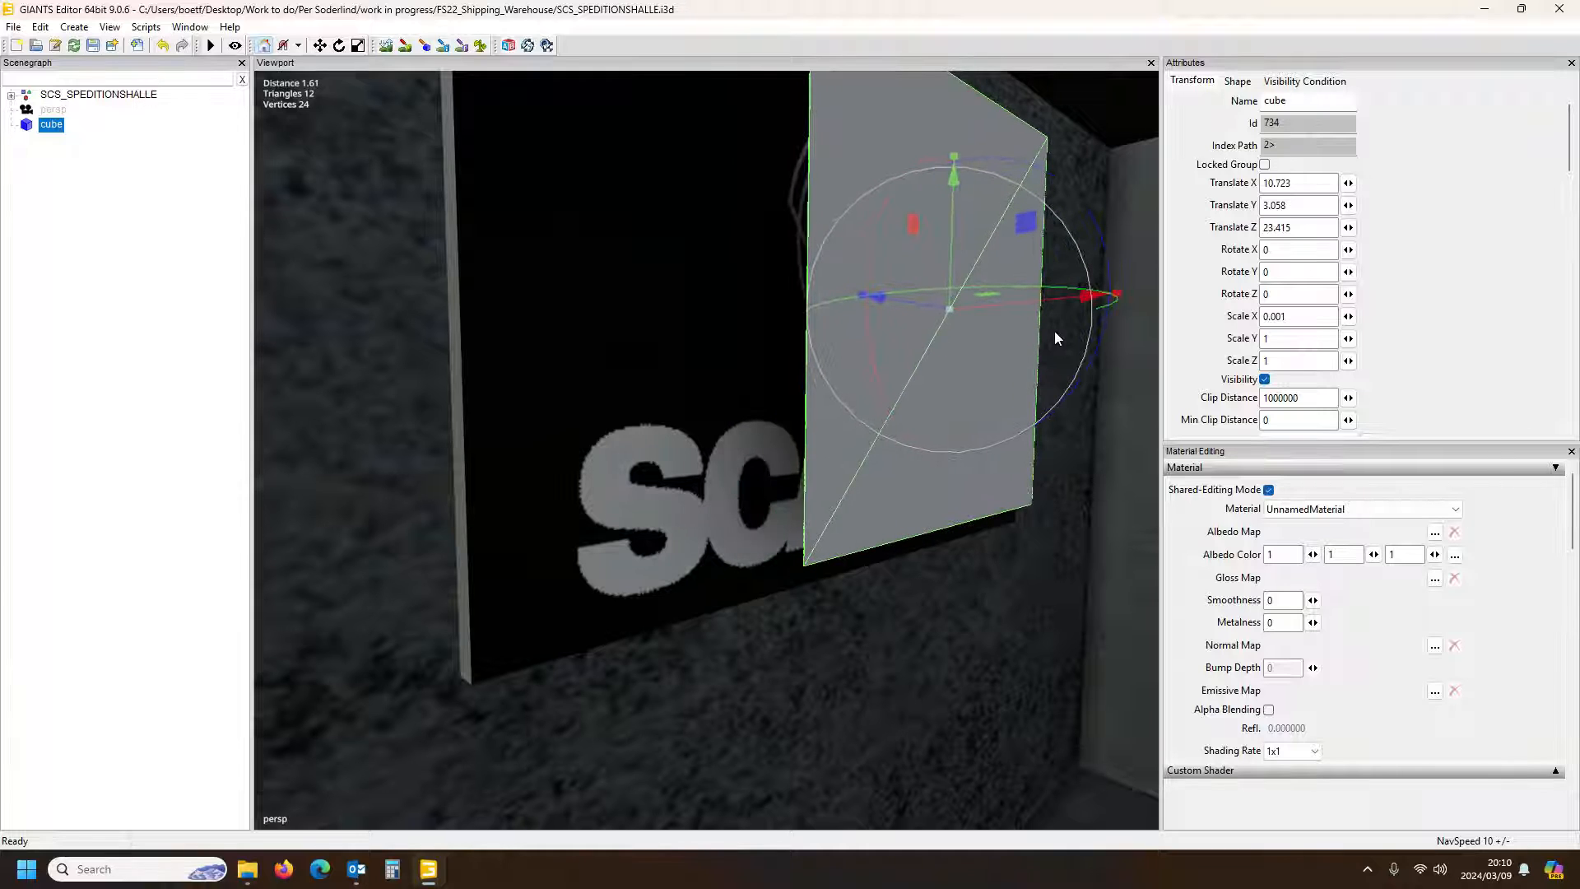
{"action": "key", "text": "ctrl+b"}
{"action": "left_click", "coordinate": [779, 313]}
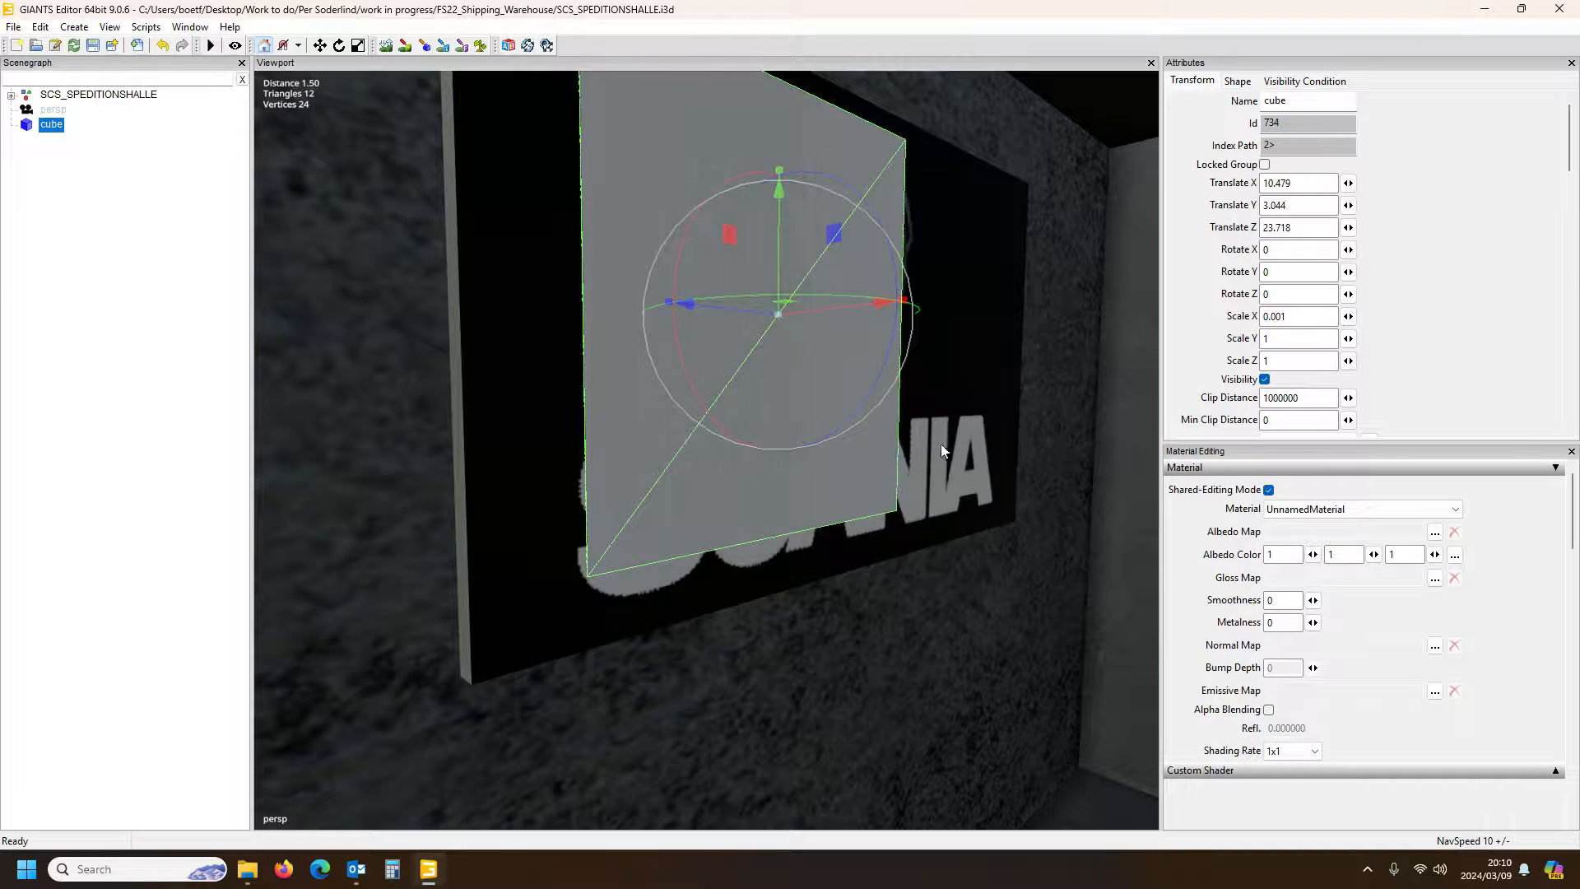
Centre the flattened cube over the wall picture, at about Y 3.01 and Z 23.365
{"action": "left_click_drag", "start_coordinate": [920, 468], "coordinate": [1038, 471], "text": "alt"}
{"action": "scroll", "coordinate": [1039, 470], "scroll_direction": "up", "scroll_amount": 3}
{"action": "key", "text": "f"}
{"action": "mouse_move", "coordinate": [810, 472]}
{"action": "left_mouse_down", "text": "alt"}
{"action": "mouse_move", "coordinate": [888, 479]}
{"action": "mouse_move", "coordinate": [769, 484]}
{"action": "mouse_move", "coordinate": [797, 474]}
{"action": "left_mouse_up", "text": "alt"}
{"action": "scroll", "coordinate": [888, 485], "scroll_direction": "up", "scroll_amount": 2}
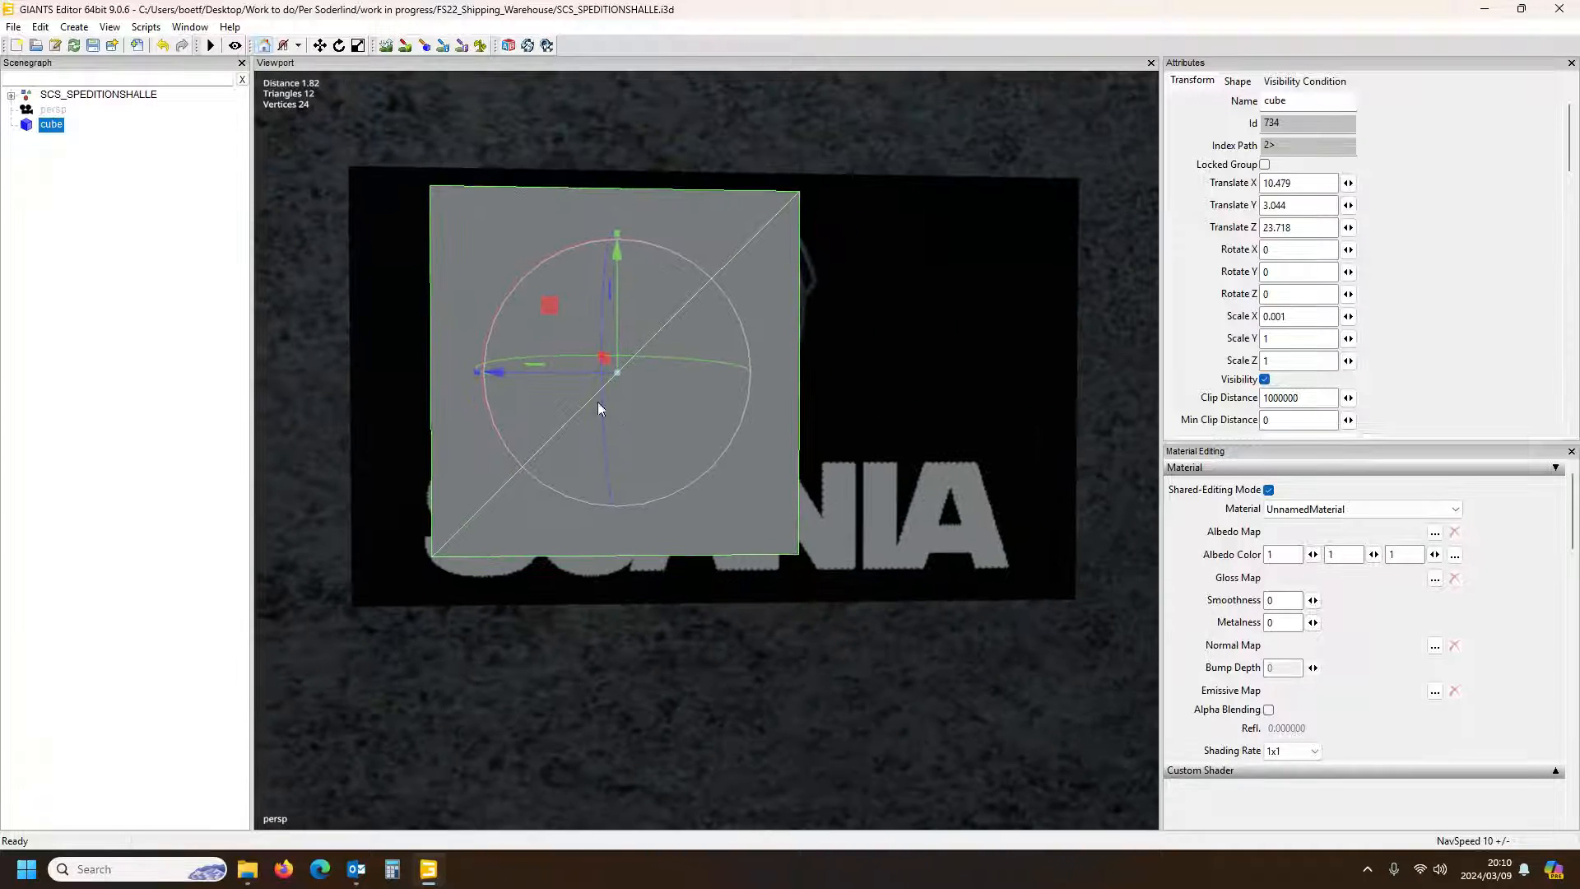
{"action": "left_click_drag", "start_coordinate": [574, 377], "coordinate": [701, 393]}
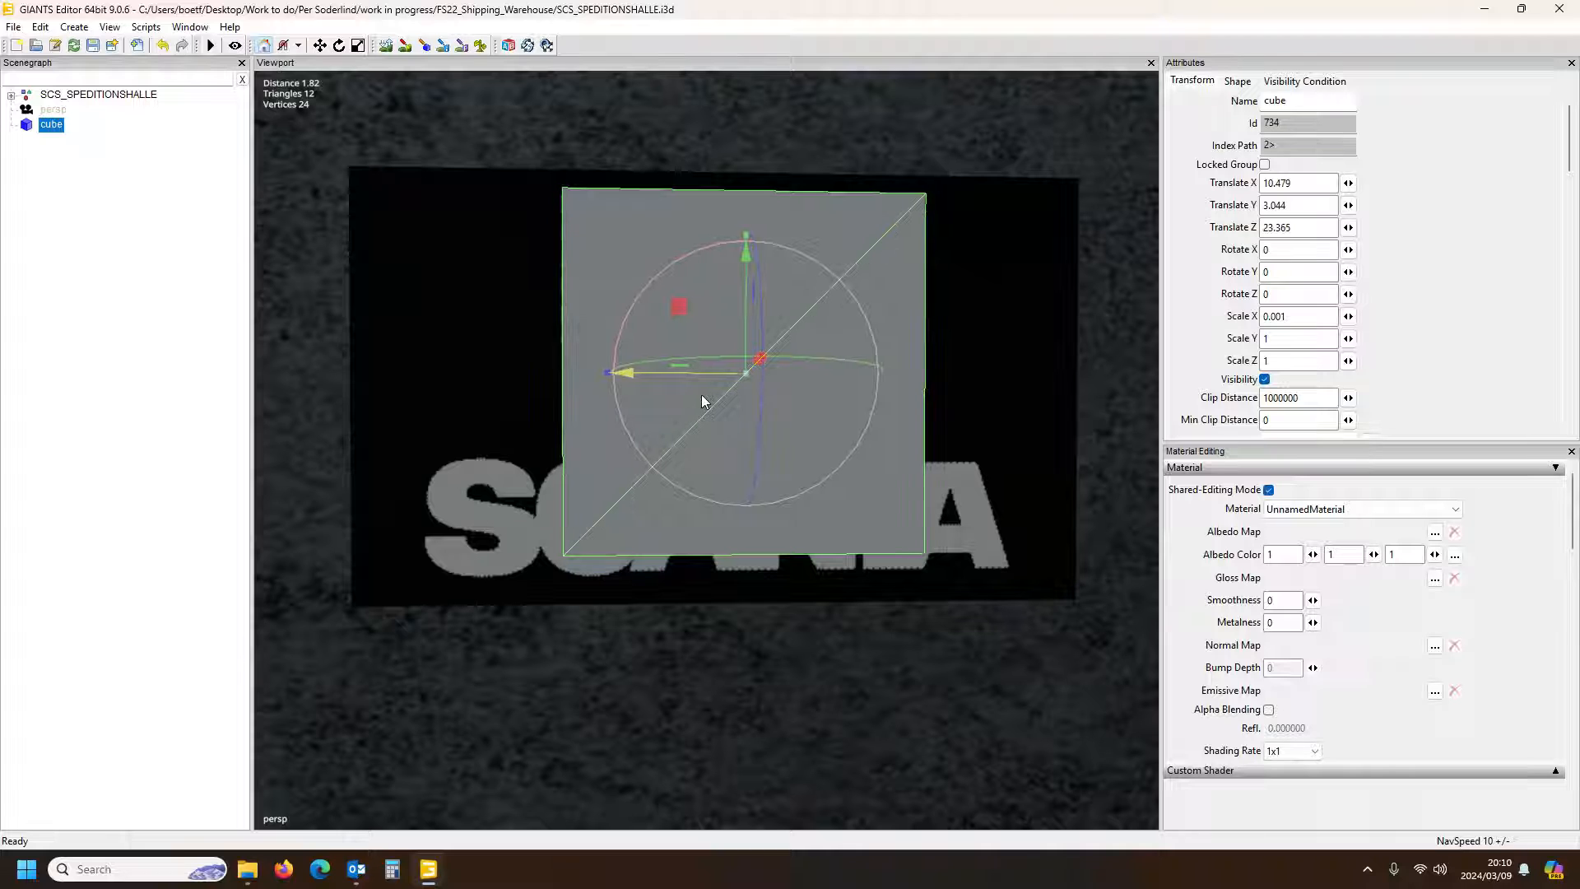
{"action": "left_click_drag", "start_coordinate": [744, 301], "coordinate": [742, 313]}
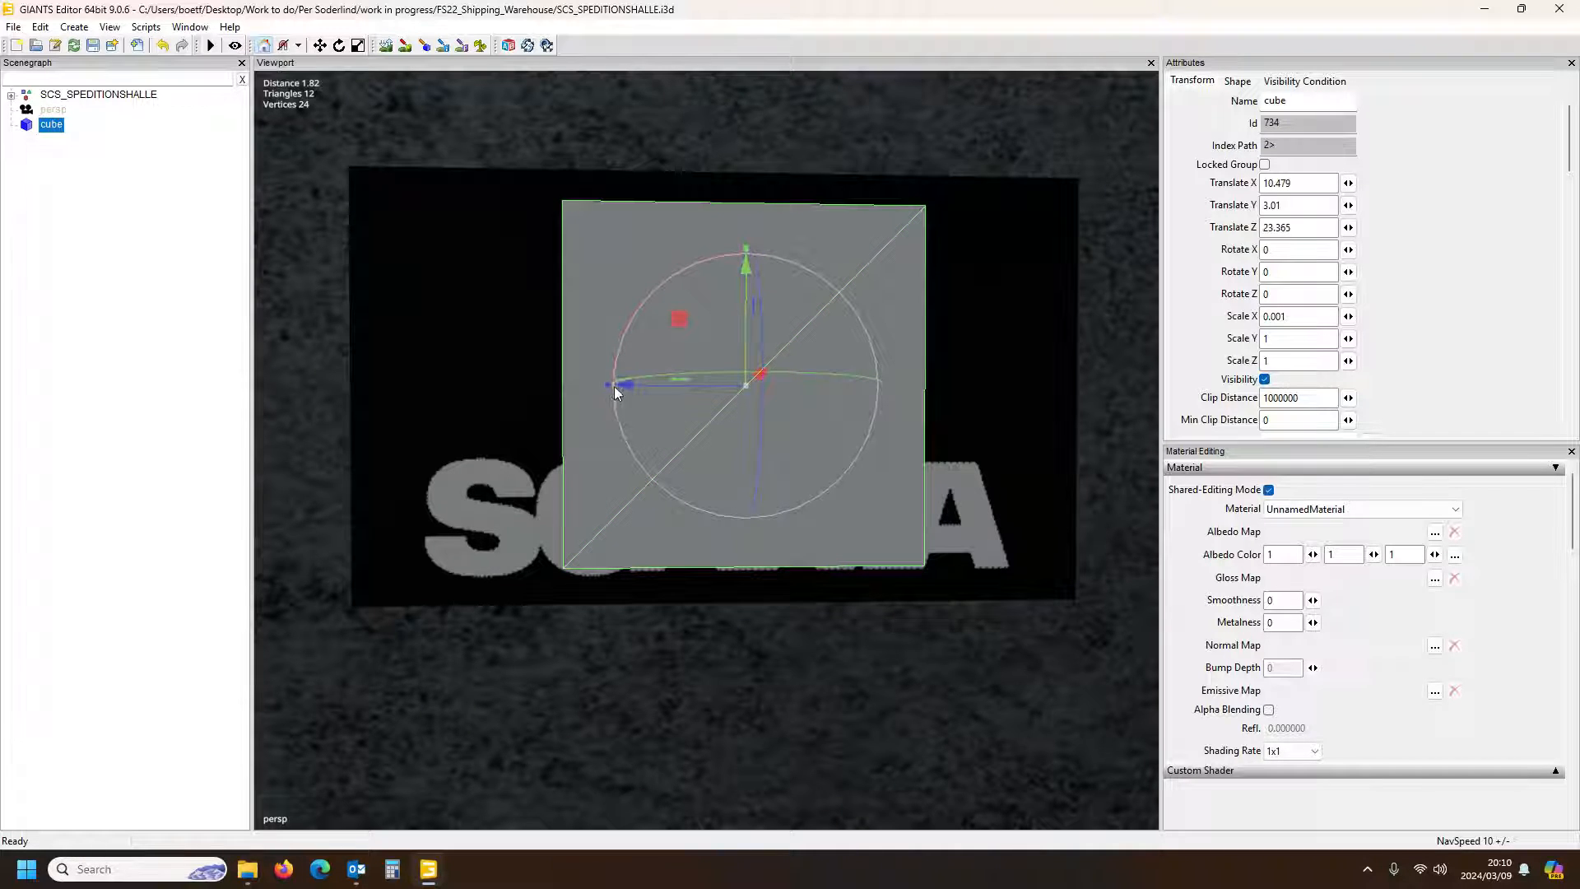
Stretch the flattened cube over the whole picture, to about scale Y 1.177 and Z 2.005, centred at about Y 3.005 and Z 23.431
{"action": "left_click_drag", "start_coordinate": [605, 381], "coordinate": [289, 421]}
{"action": "left_click_drag", "start_coordinate": [693, 383], "coordinate": [668, 384]}
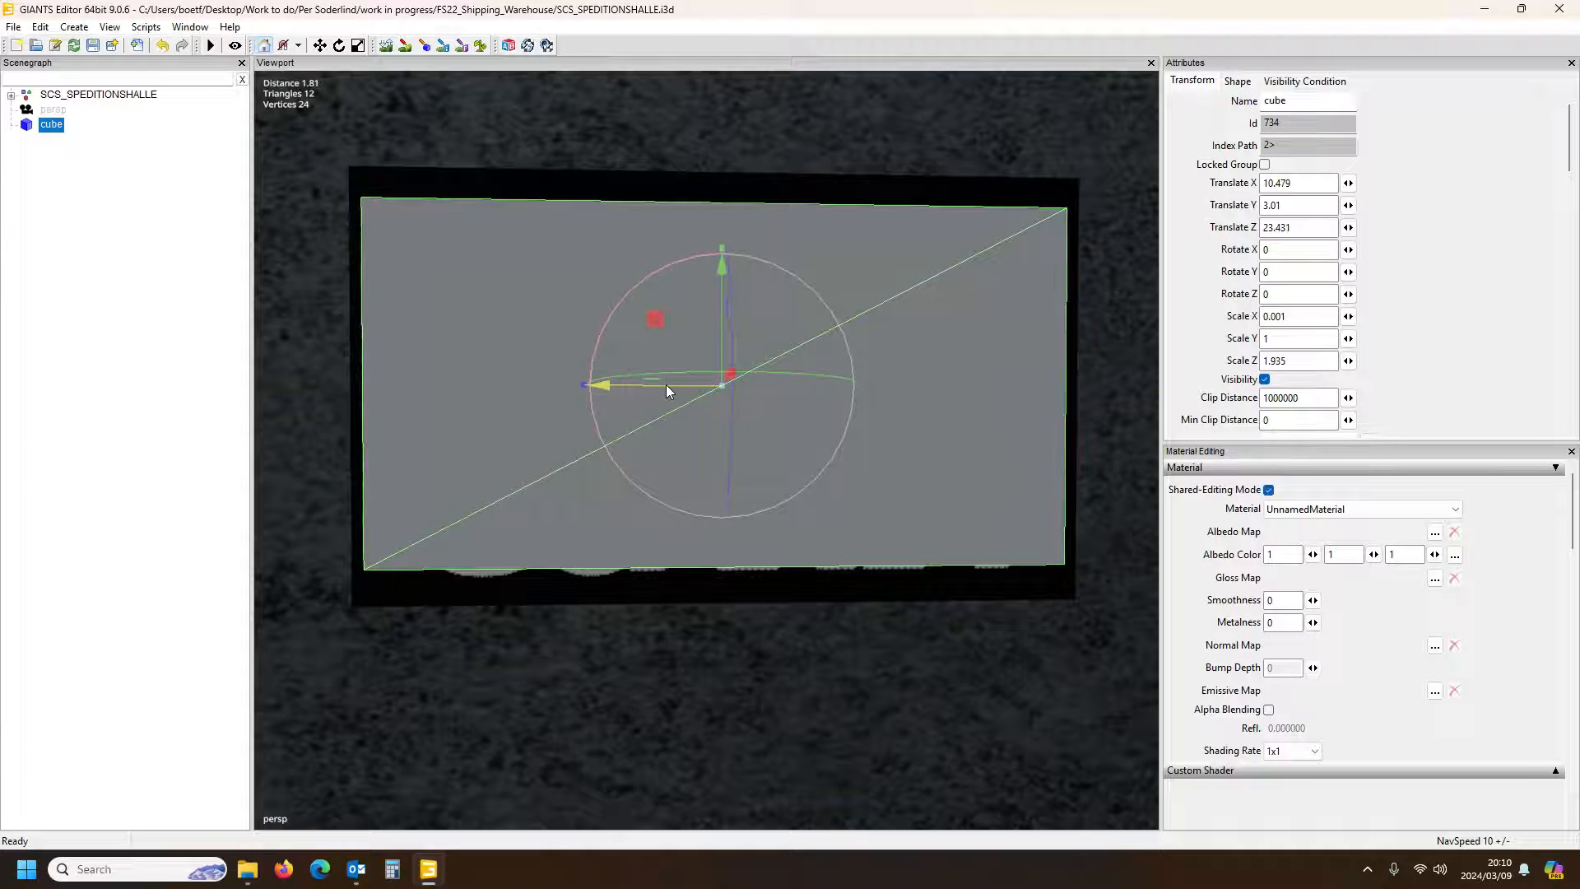
{"action": "left_click_drag", "start_coordinate": [583, 385], "coordinate": [560, 385]}
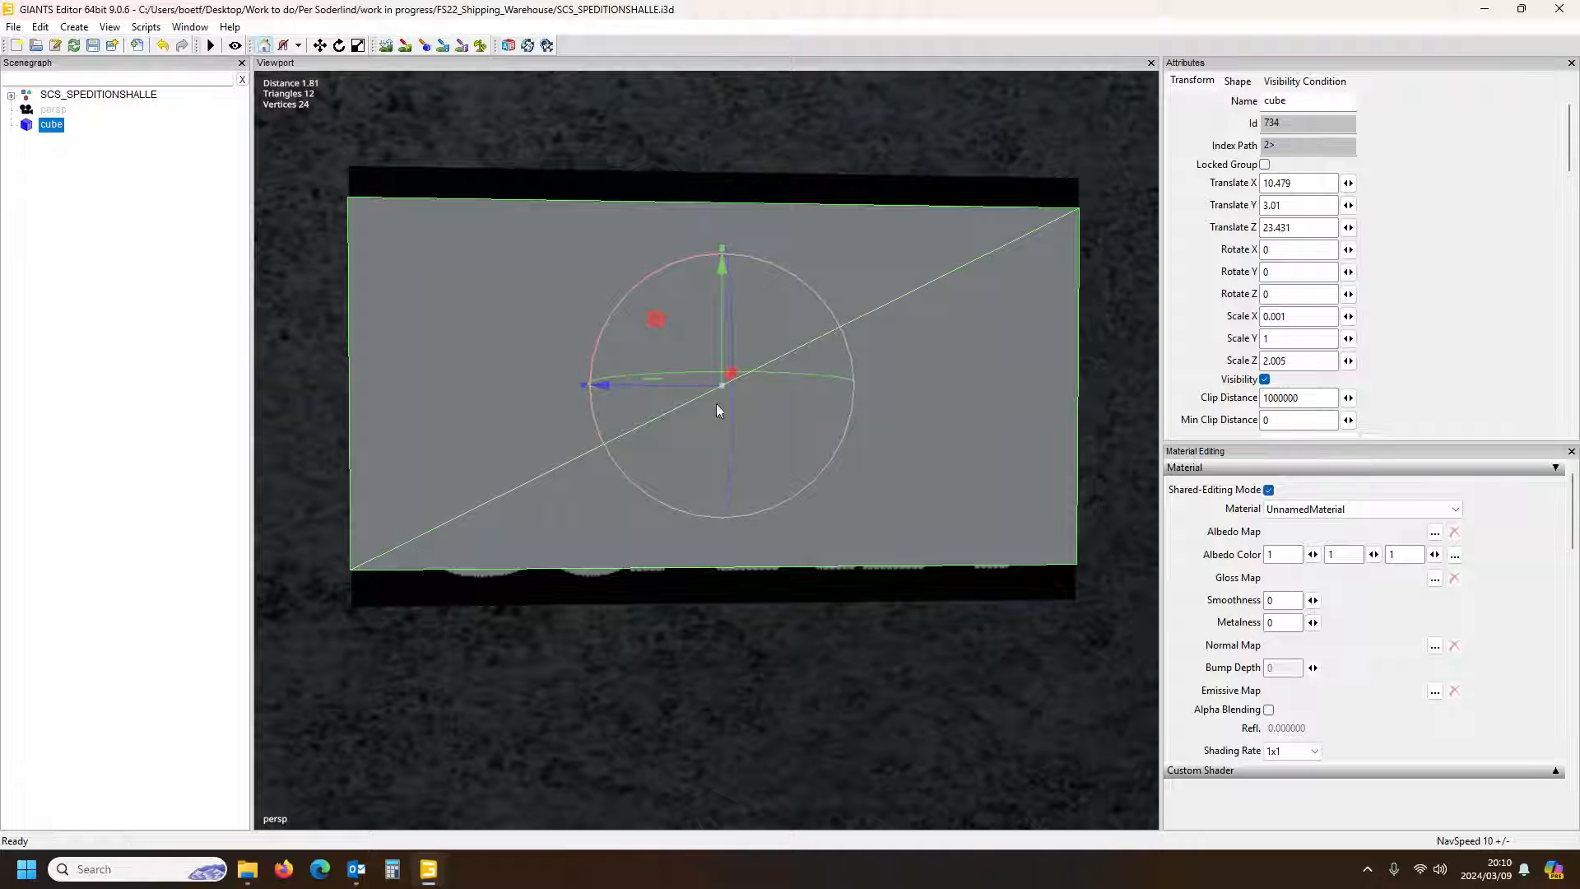
{"action": "left_click_drag", "start_coordinate": [722, 248], "coordinate": [724, 184]}
{"action": "left_click_drag", "start_coordinate": [723, 306], "coordinate": [735, 301]}
Offset the panel from the picture to X 10.481 and fine-tune its height to scale Y 1.184 at Y 3.003
{"action": "left_click_drag", "start_coordinate": [798, 505], "coordinate": [886, 505], "text": "alt"}
{"action": "scroll", "coordinate": [796, 505], "scroll_direction": "up", "scroll_amount": 1}
{"action": "scroll", "coordinate": [891, 504], "scroll_direction": "down", "scroll_amount": 2}
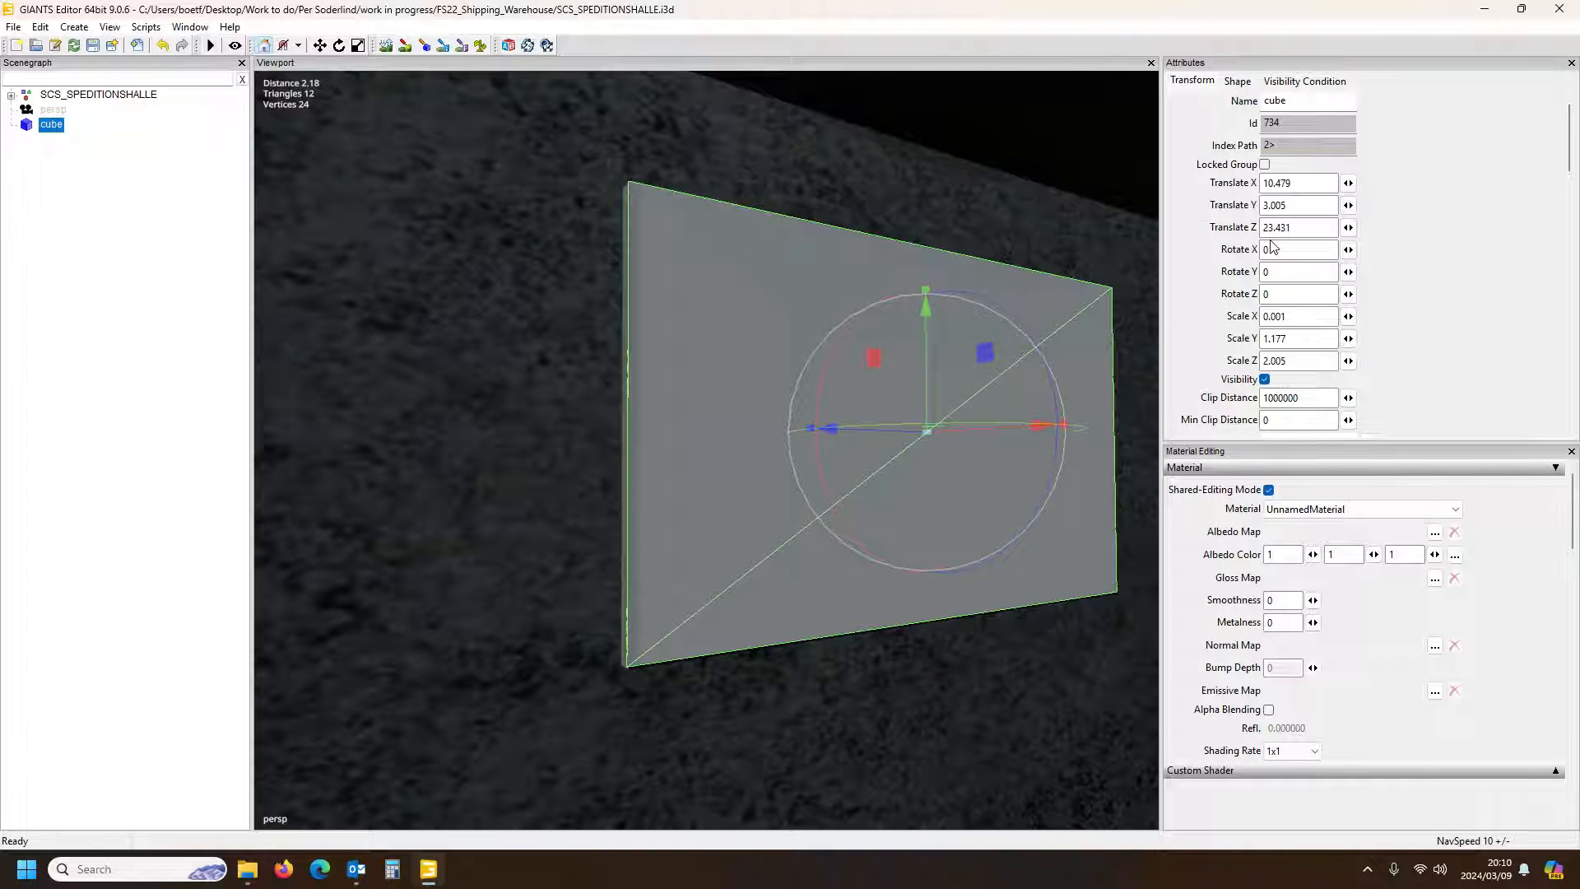
{"action": "left_click_drag", "start_coordinate": [749, 503], "coordinate": [930, 359], "text": "alt"}
{"action": "scroll", "coordinate": [714, 515], "scroll_direction": "up", "scroll_amount": 2}
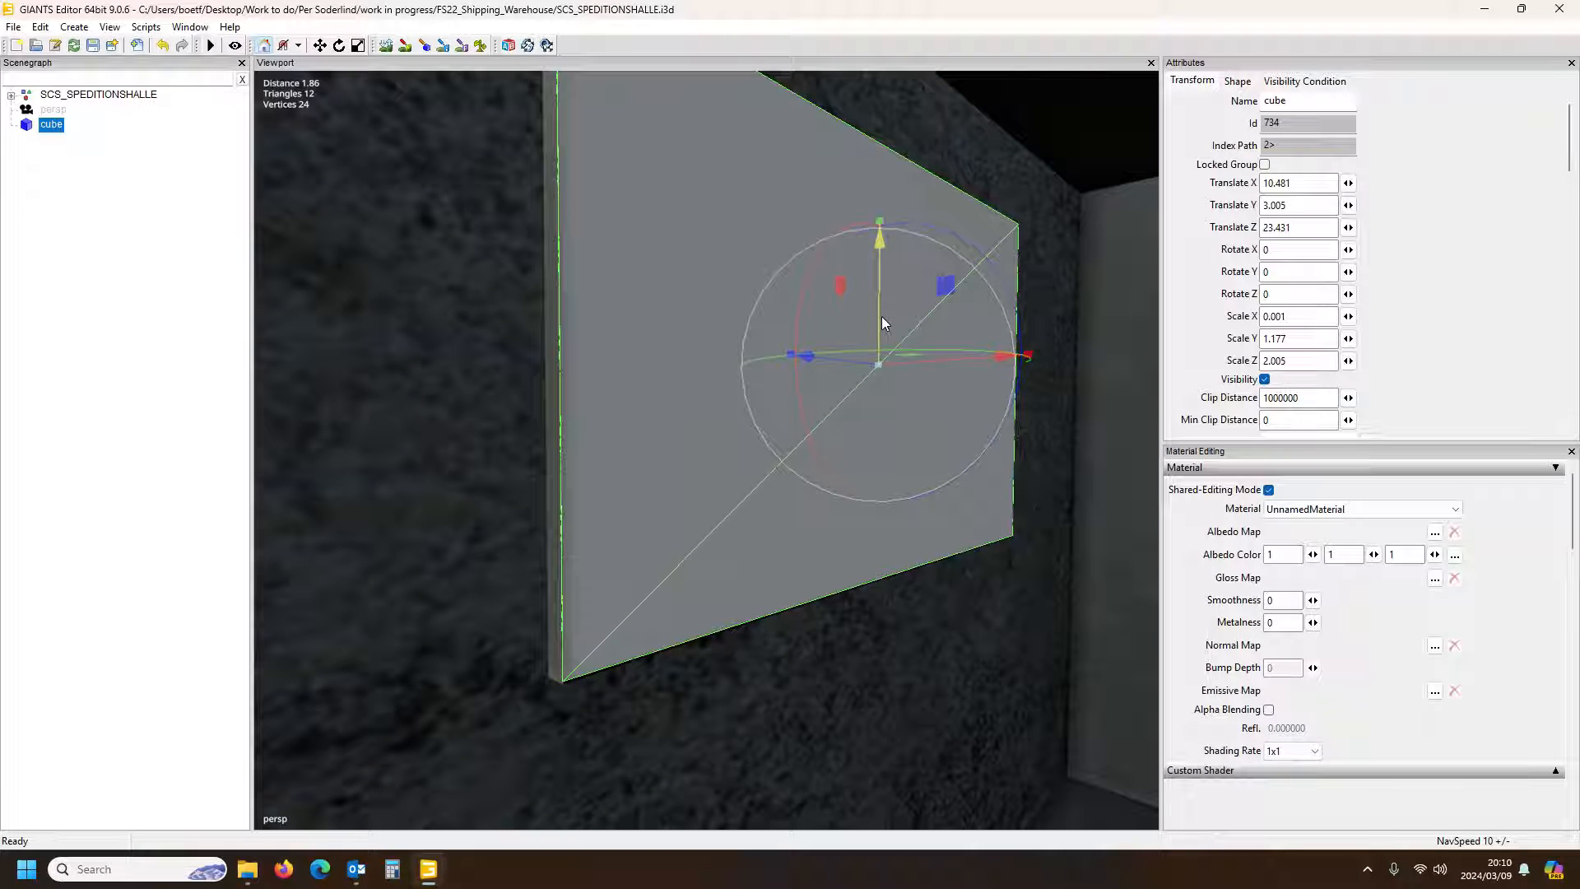
{"action": "left_click_drag", "start_coordinate": [881, 222], "coordinate": [880, 219]}
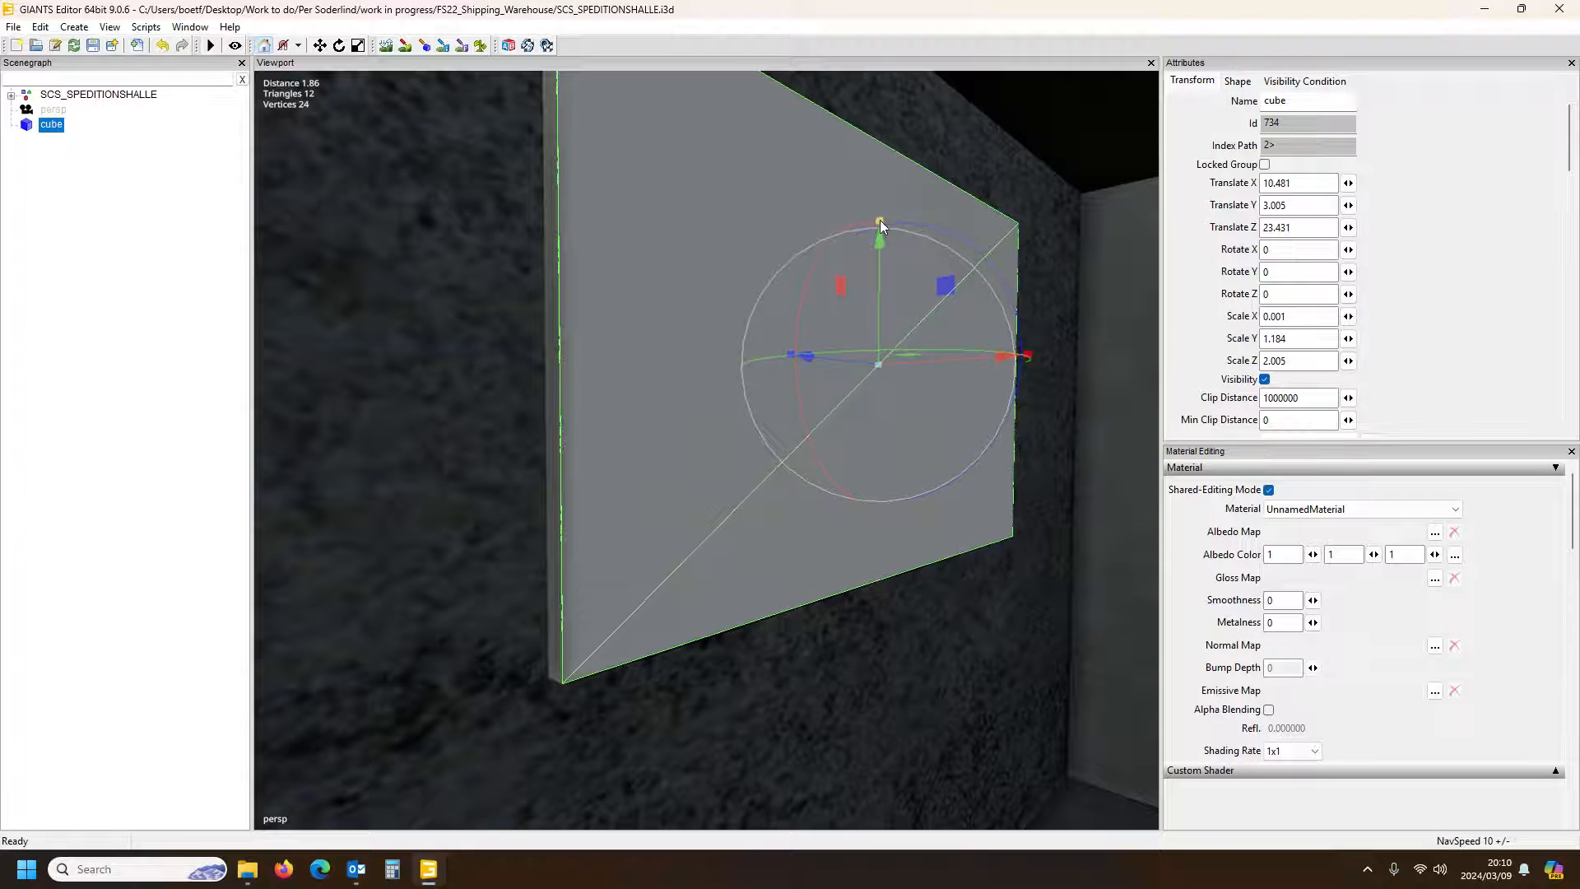
{"action": "left_click_drag", "start_coordinate": [882, 283], "coordinate": [886, 278]}
{"action": "left_click_drag", "start_coordinate": [828, 546], "coordinate": [700, 598], "text": "alt"}
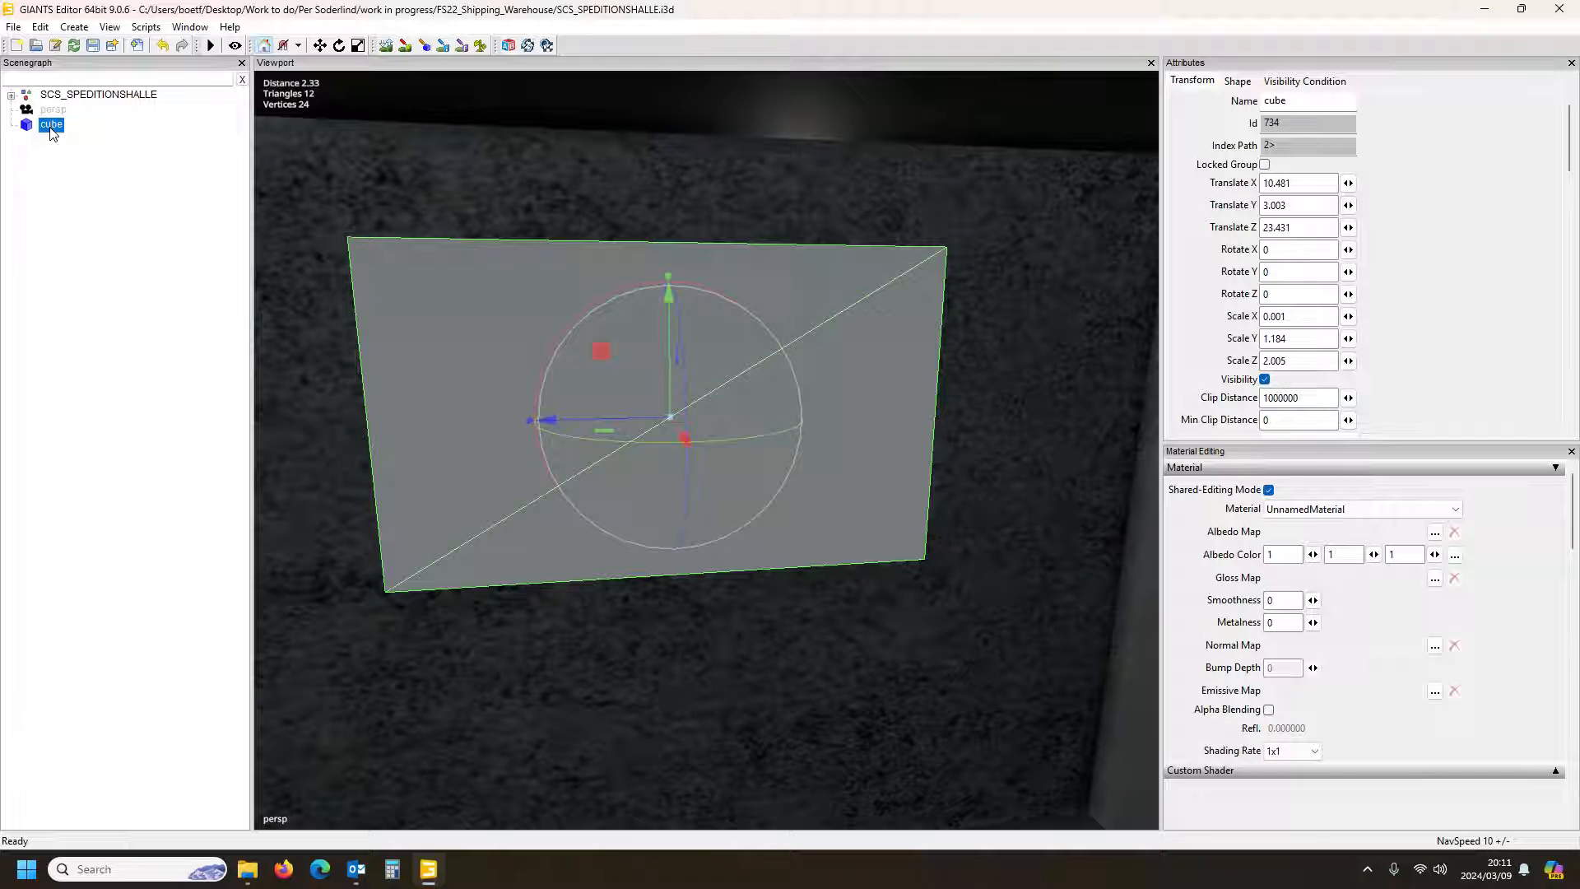
Move the cube into the SCS_SPEDITIONSHALLE group and select it there
{"action": "left_click_drag", "start_coordinate": [51, 131], "coordinate": [72, 100]}
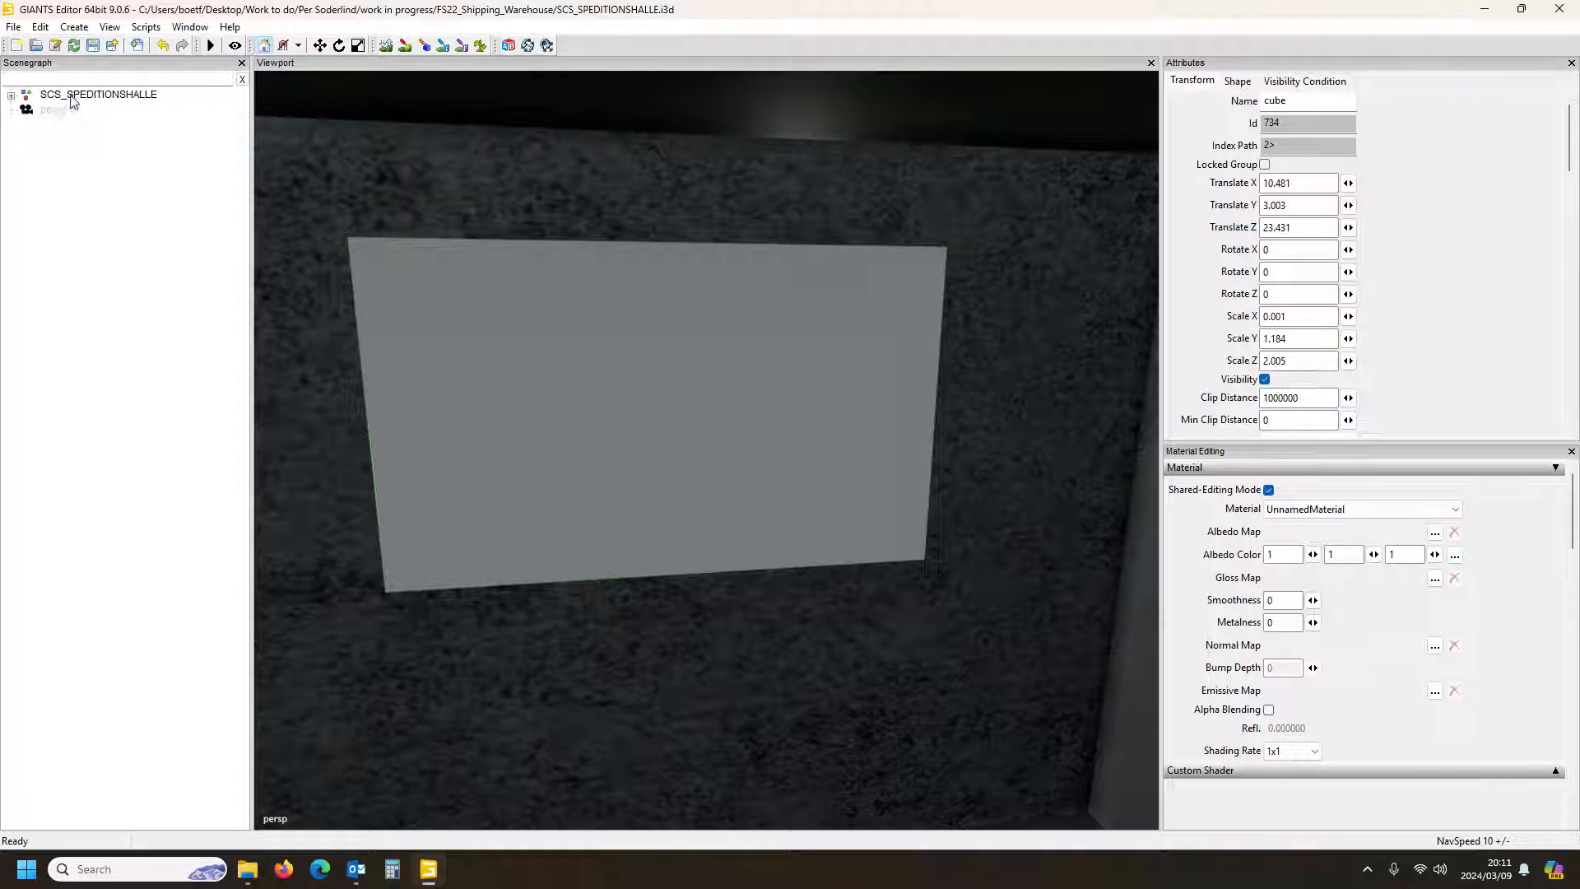
{"action": "left_click", "coordinate": [12, 96]}
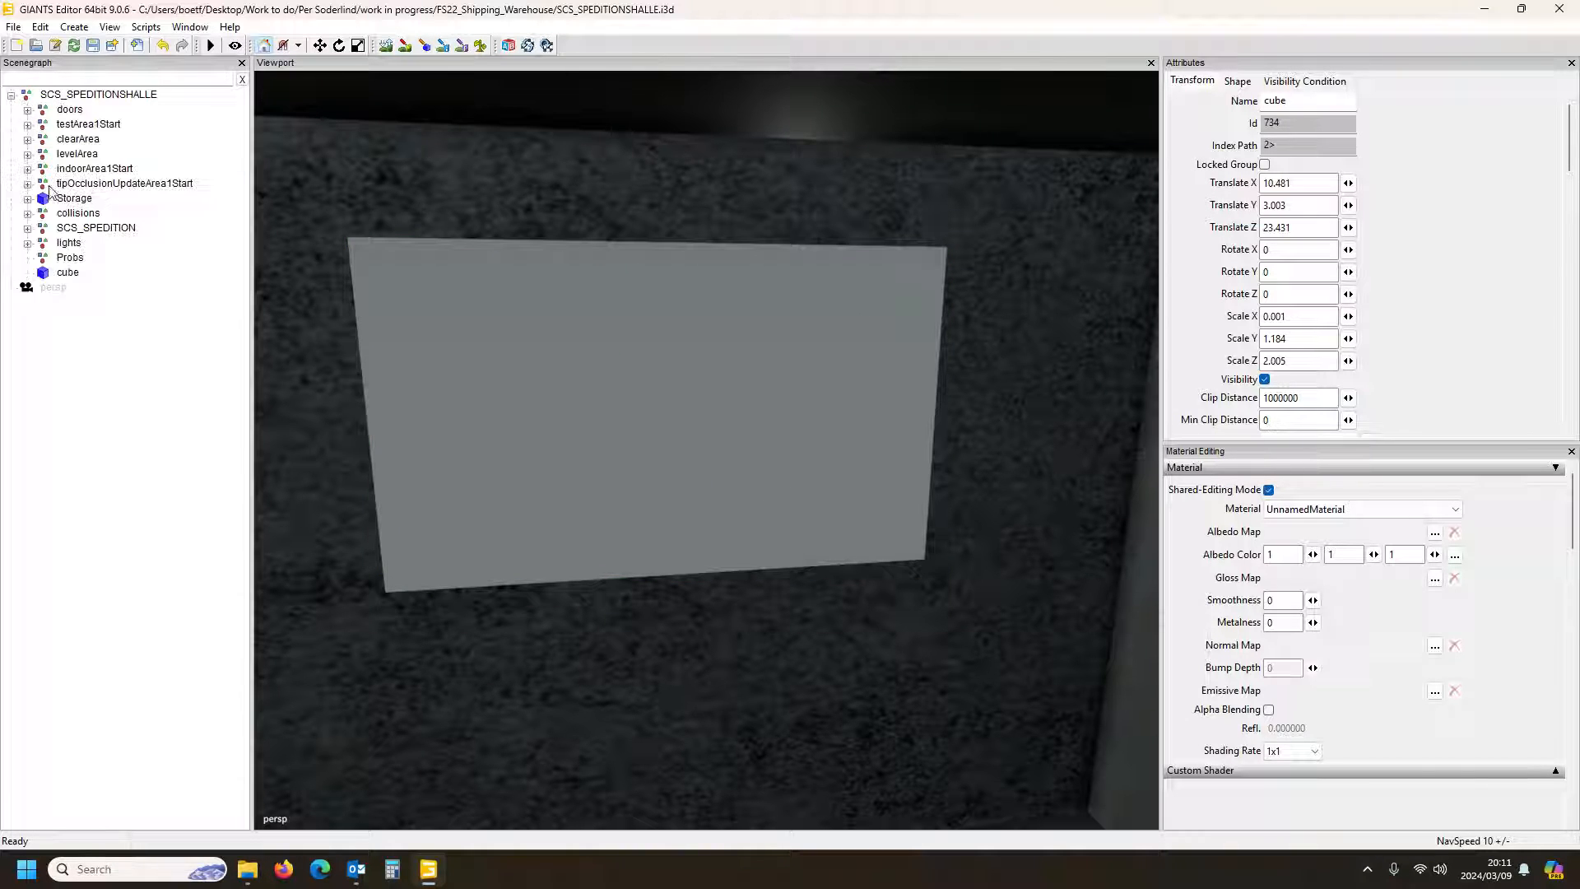
{"action": "left_click", "coordinate": [67, 272]}
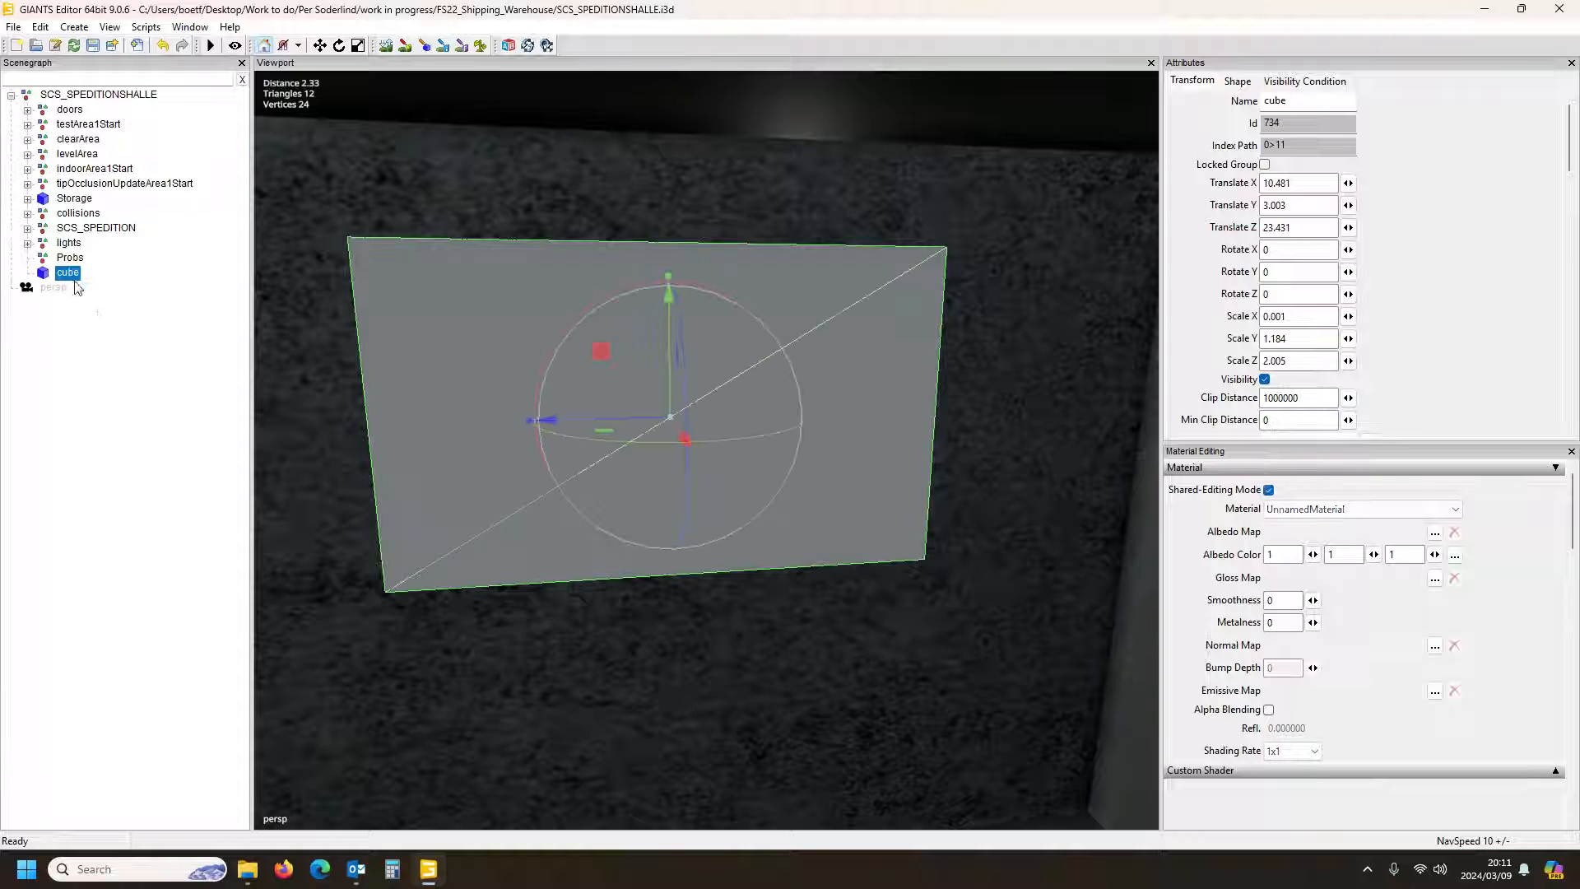
Assign brand_scania.dds from the mod's textures folder as the cube's albedo map
{"action": "left_click", "coordinate": [1434, 532]}
{"action": "left_click", "coordinate": [680, 119]}
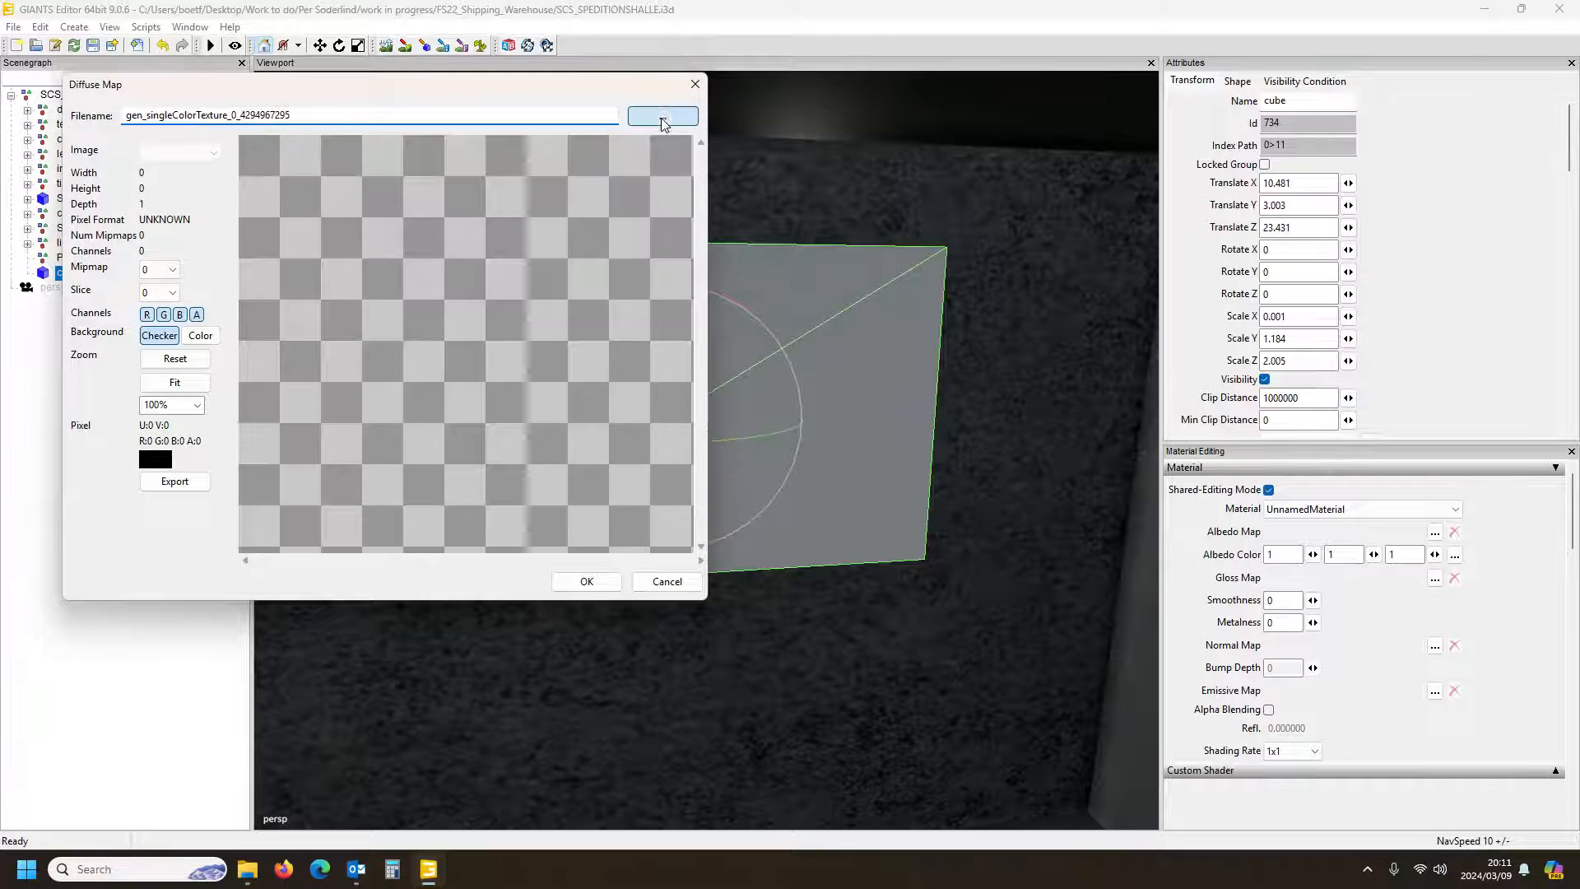
{"action": "double_click", "coordinate": [366, 253]}
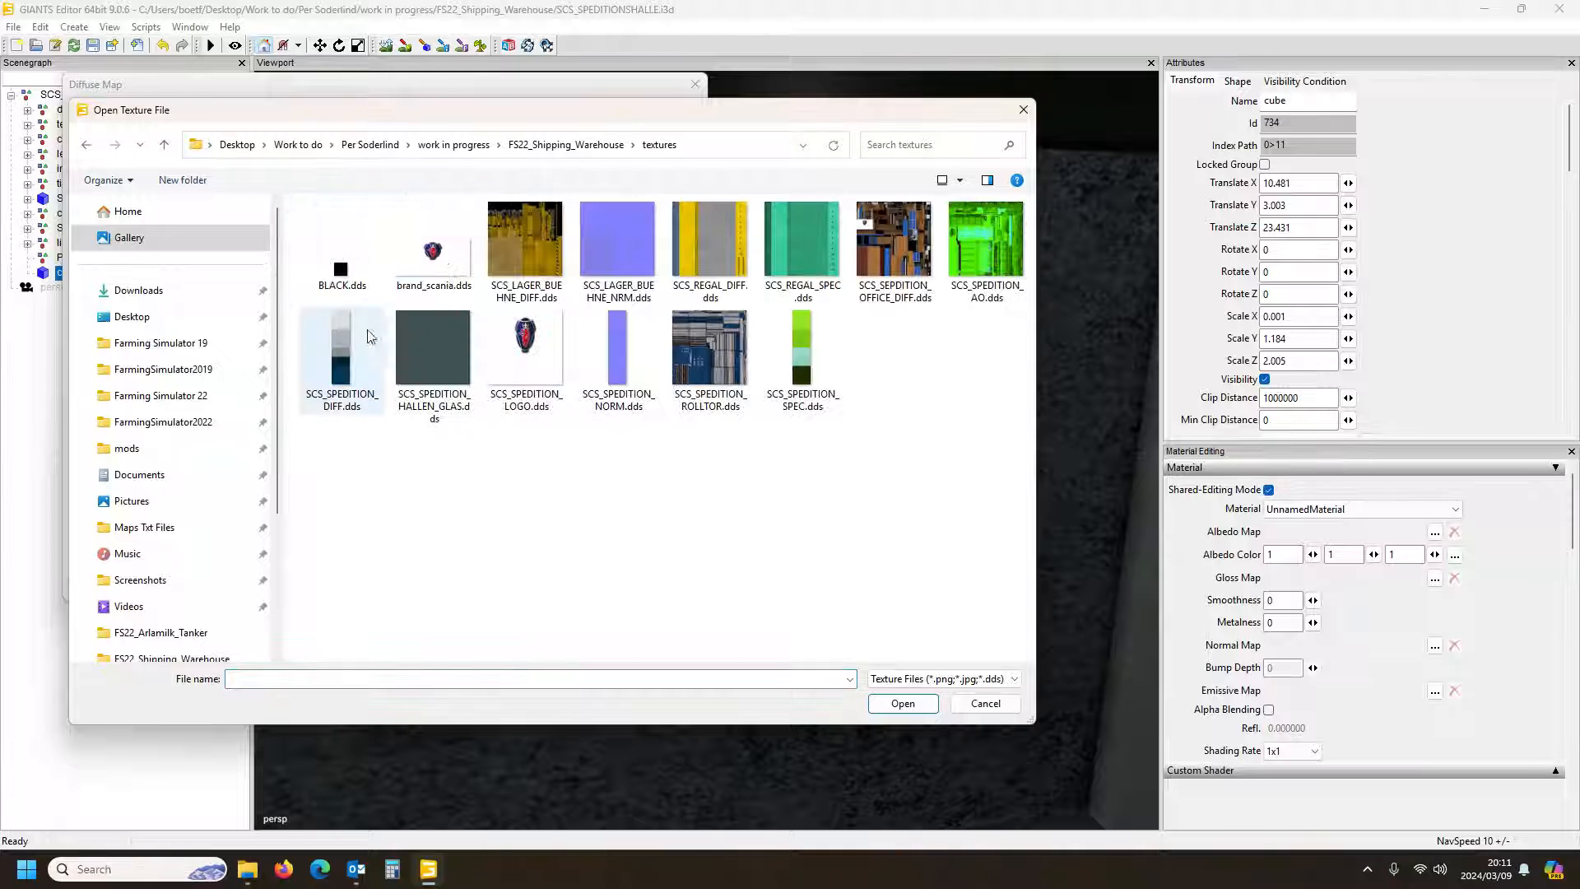
{"action": "left_click", "coordinate": [448, 284]}
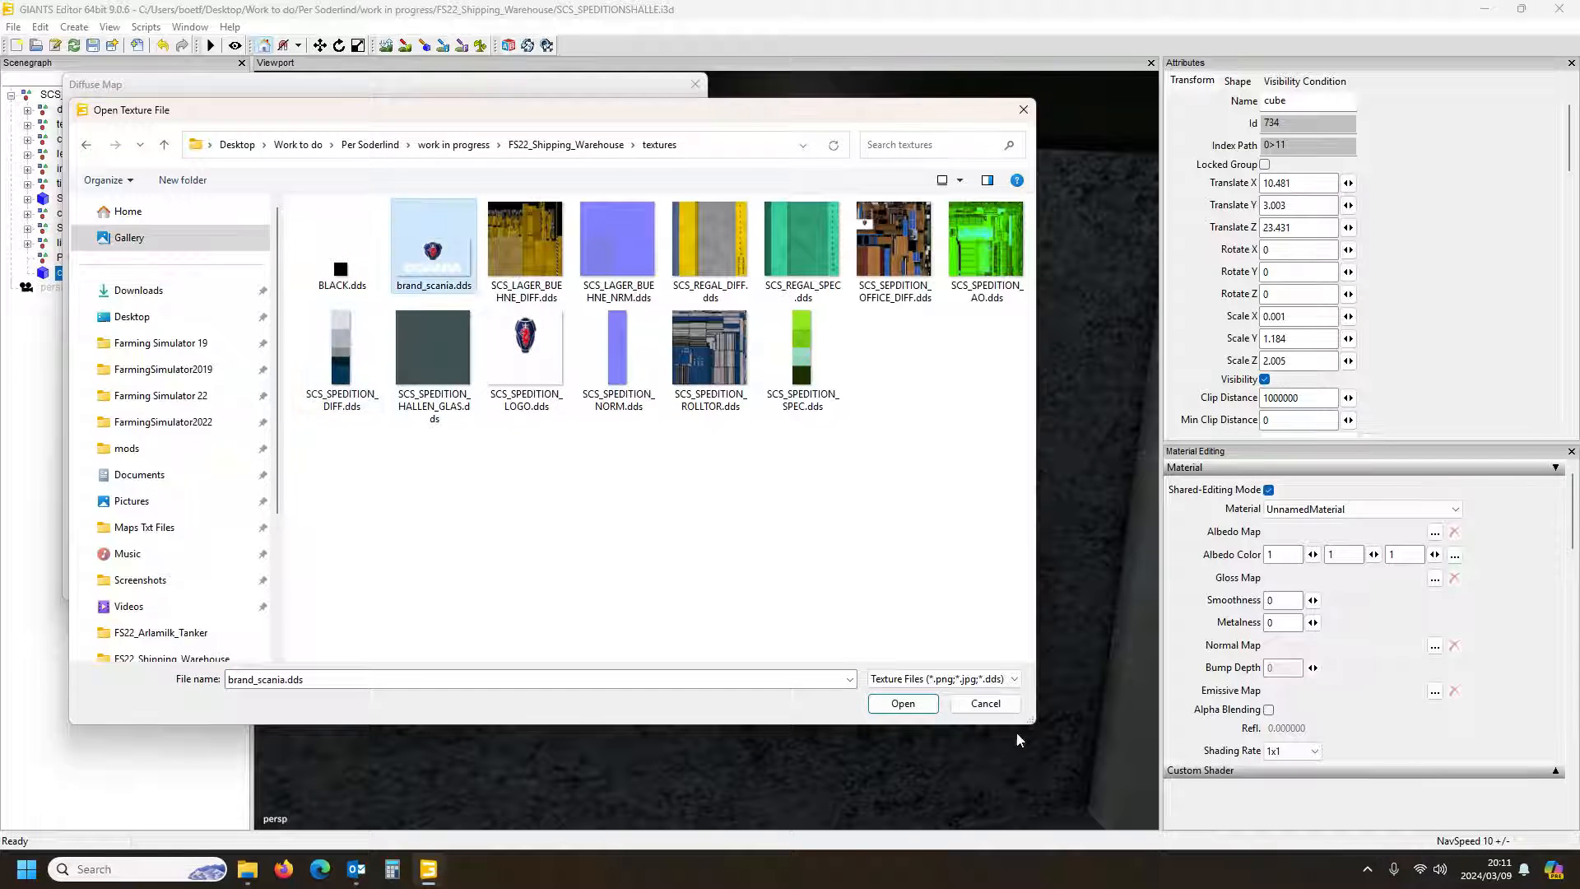
{"action": "left_click", "coordinate": [897, 705]}
{"action": "left_click", "coordinate": [594, 579]}
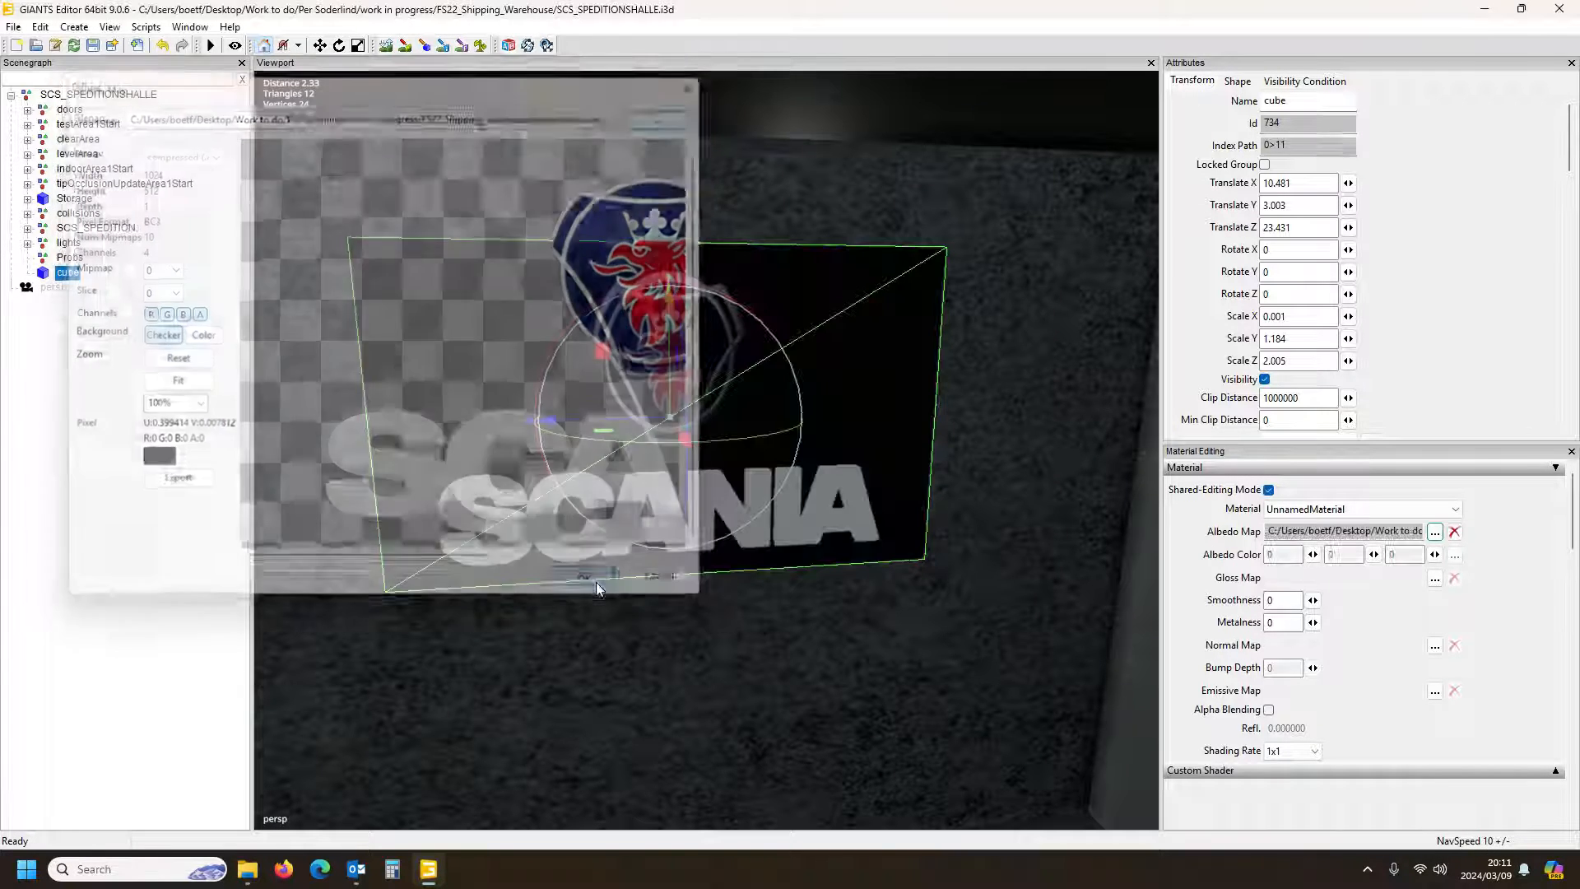
Deselect the cube and inspect the lettering edges of the newly textured Scania panel up close and from farther away
{"action": "left_click", "coordinate": [146, 409]}
{"action": "left_click_drag", "start_coordinate": [520, 594], "coordinate": [633, 583], "text": "alt"}
{"action": "scroll", "coordinate": [633, 658], "scroll_direction": "up", "scroll_amount": 4}
{"action": "scroll", "coordinate": [639, 582], "scroll_direction": "down", "scroll_amount": 2}
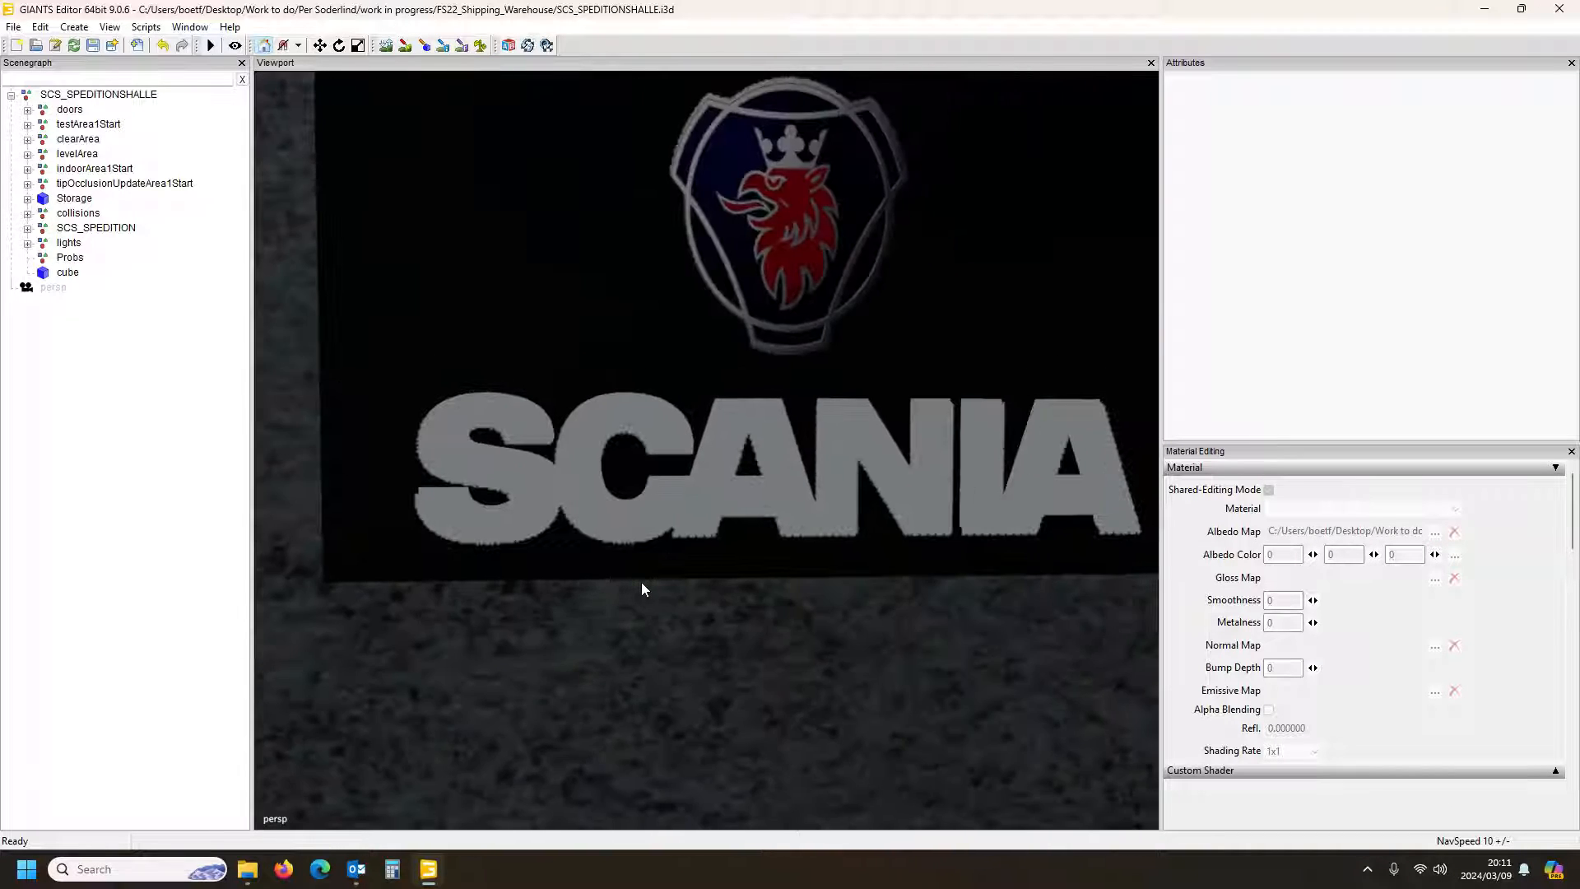
{"action": "scroll", "coordinate": [642, 587], "scroll_direction": "down", "scroll_amount": 2}
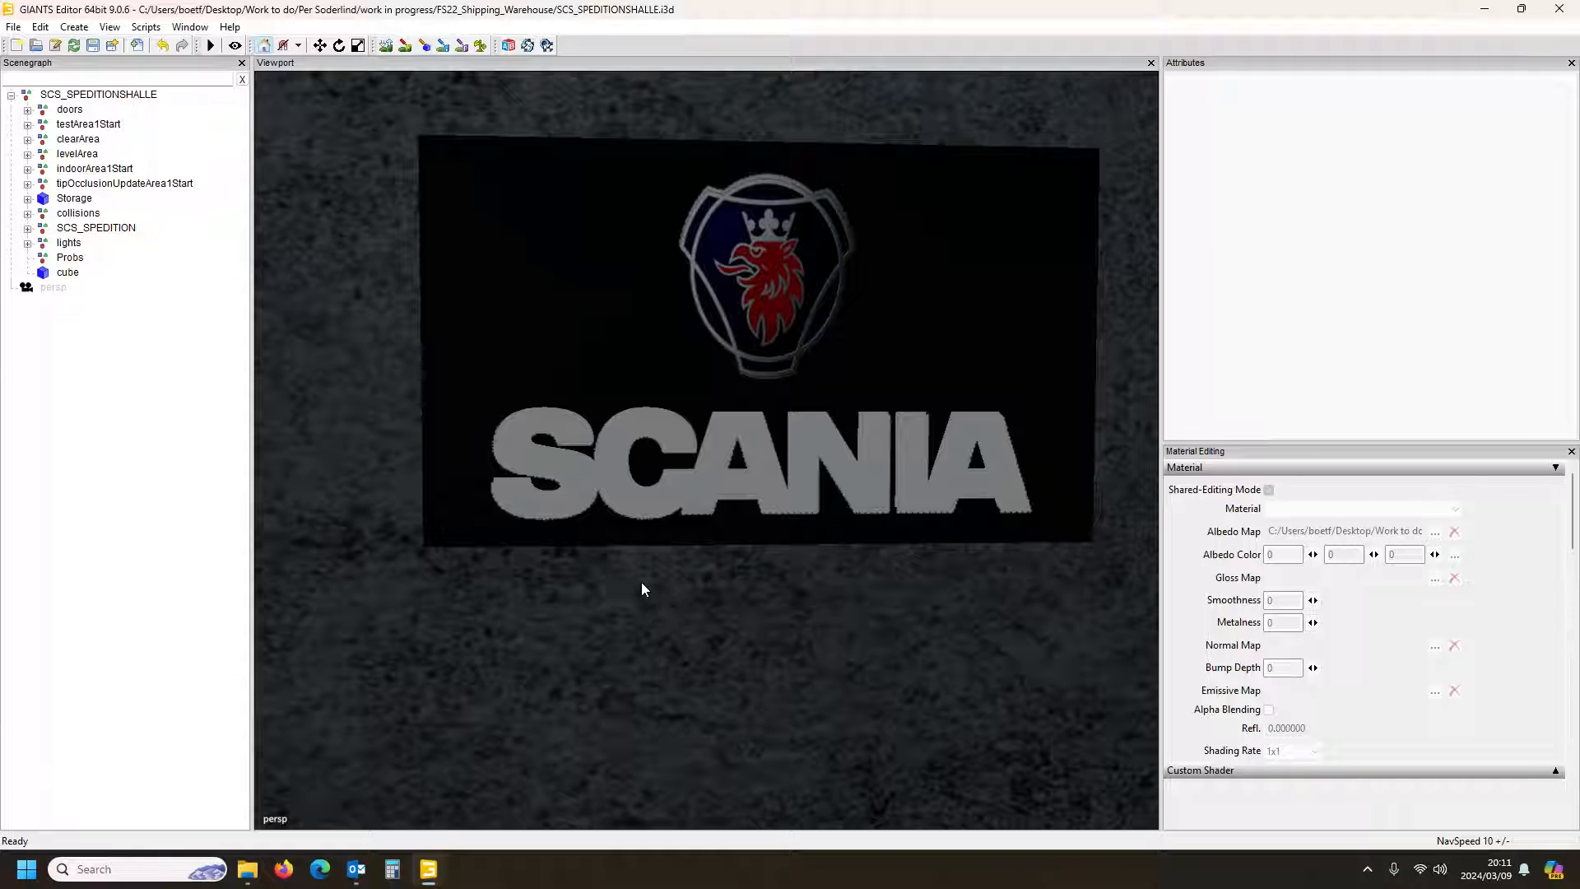
Select the cube panel to check its albedo map and switch to the textures folder in File Explorer
{"action": "left_click_drag", "start_coordinate": [643, 587], "coordinate": [701, 582], "text": "alt"}
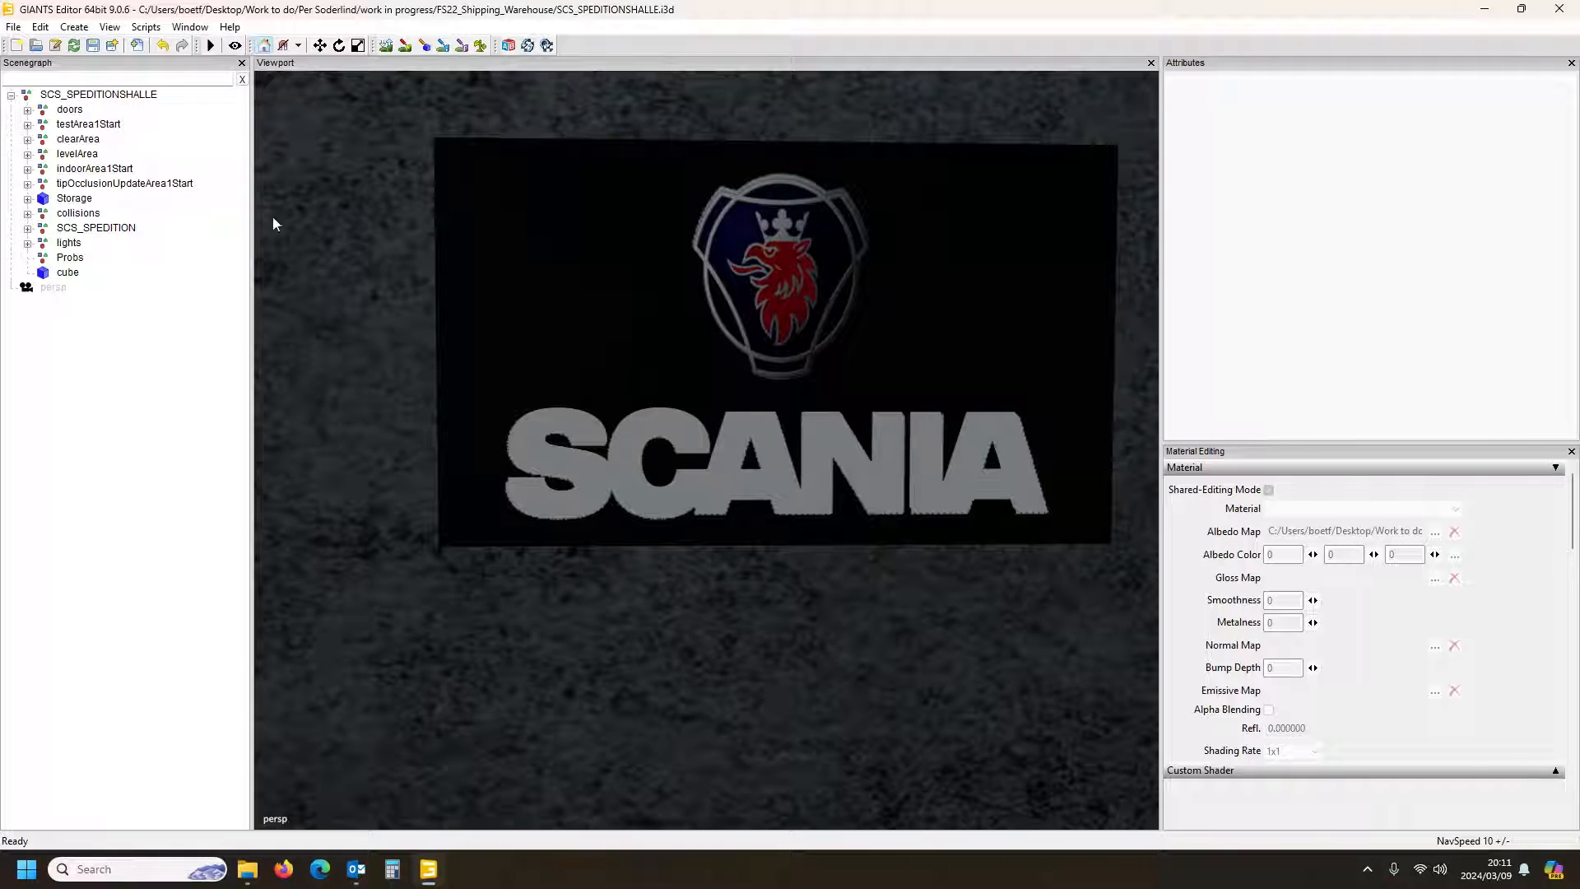
{"action": "left_click", "coordinate": [67, 275]}
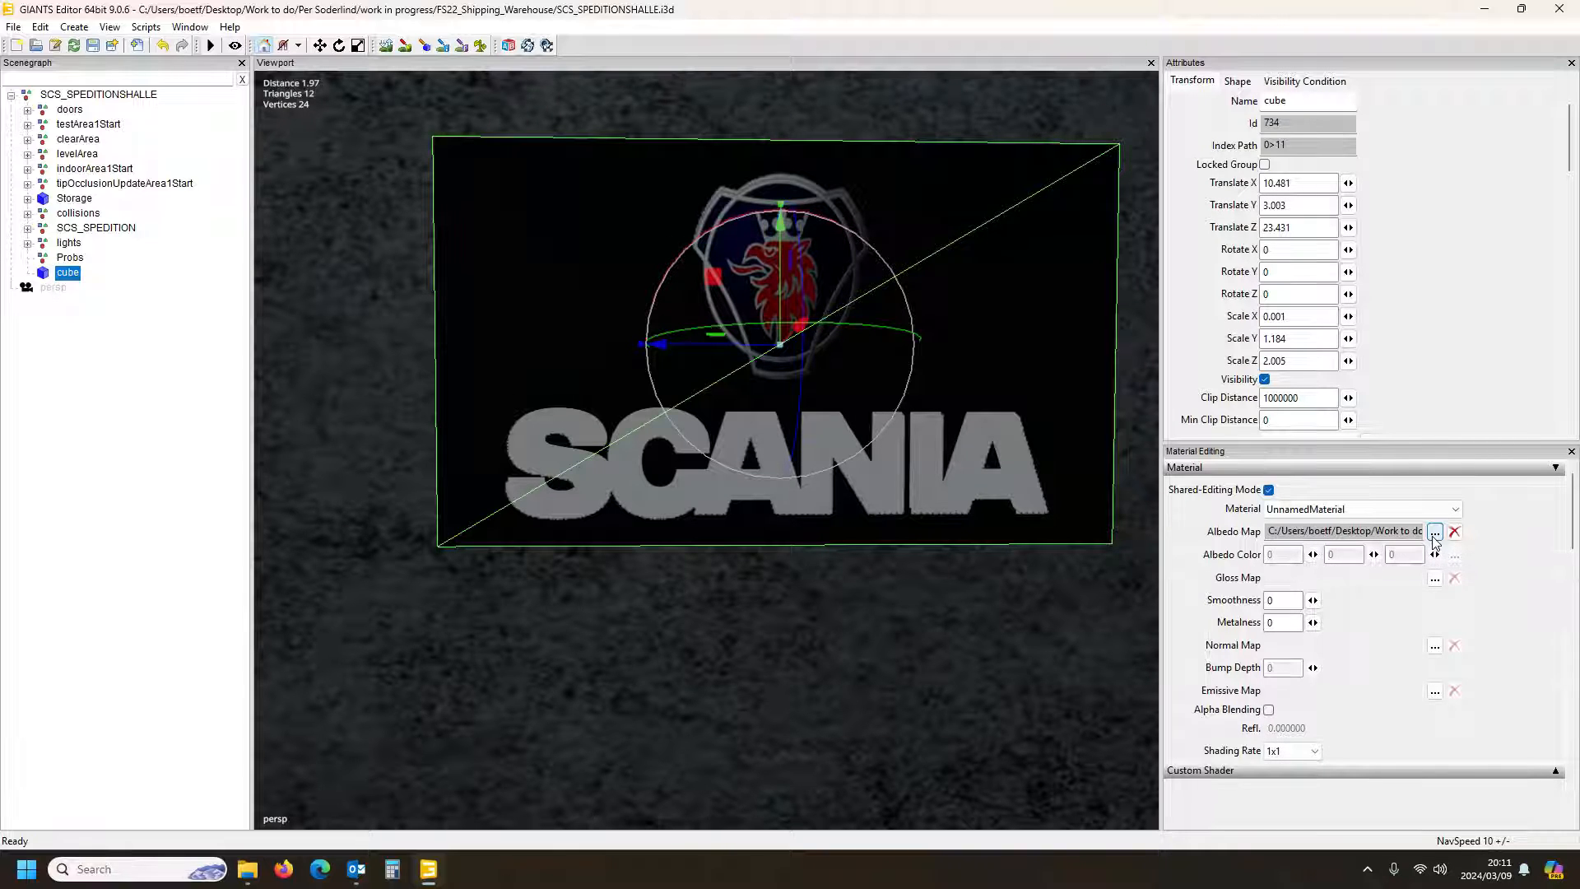
{"action": "mouse_move", "coordinate": [247, 869]}
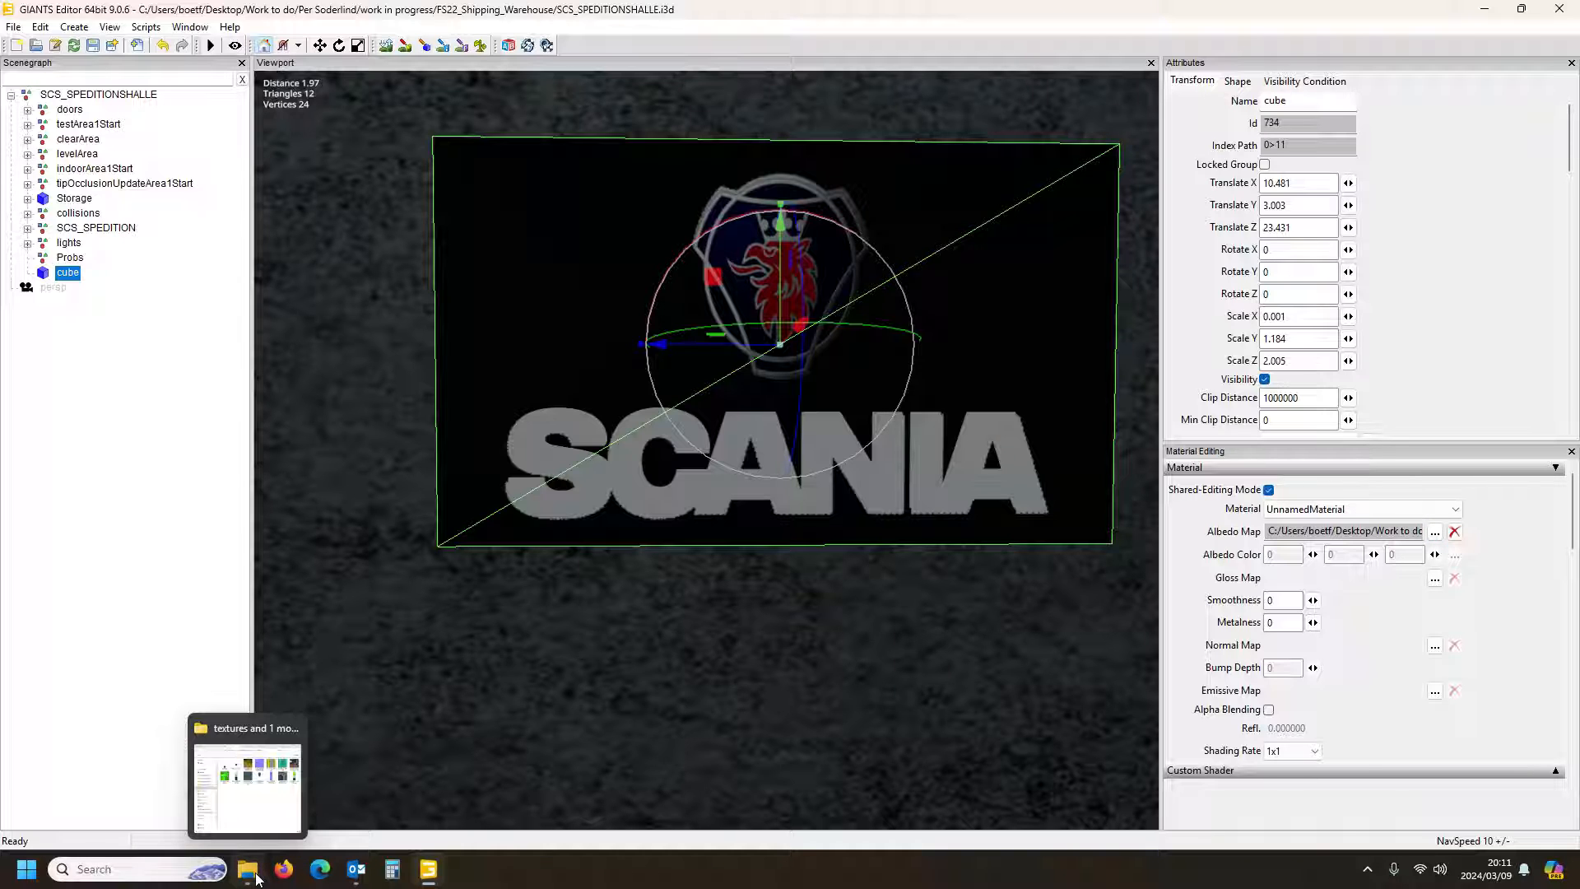
{"action": "left_click", "coordinate": [263, 765]}
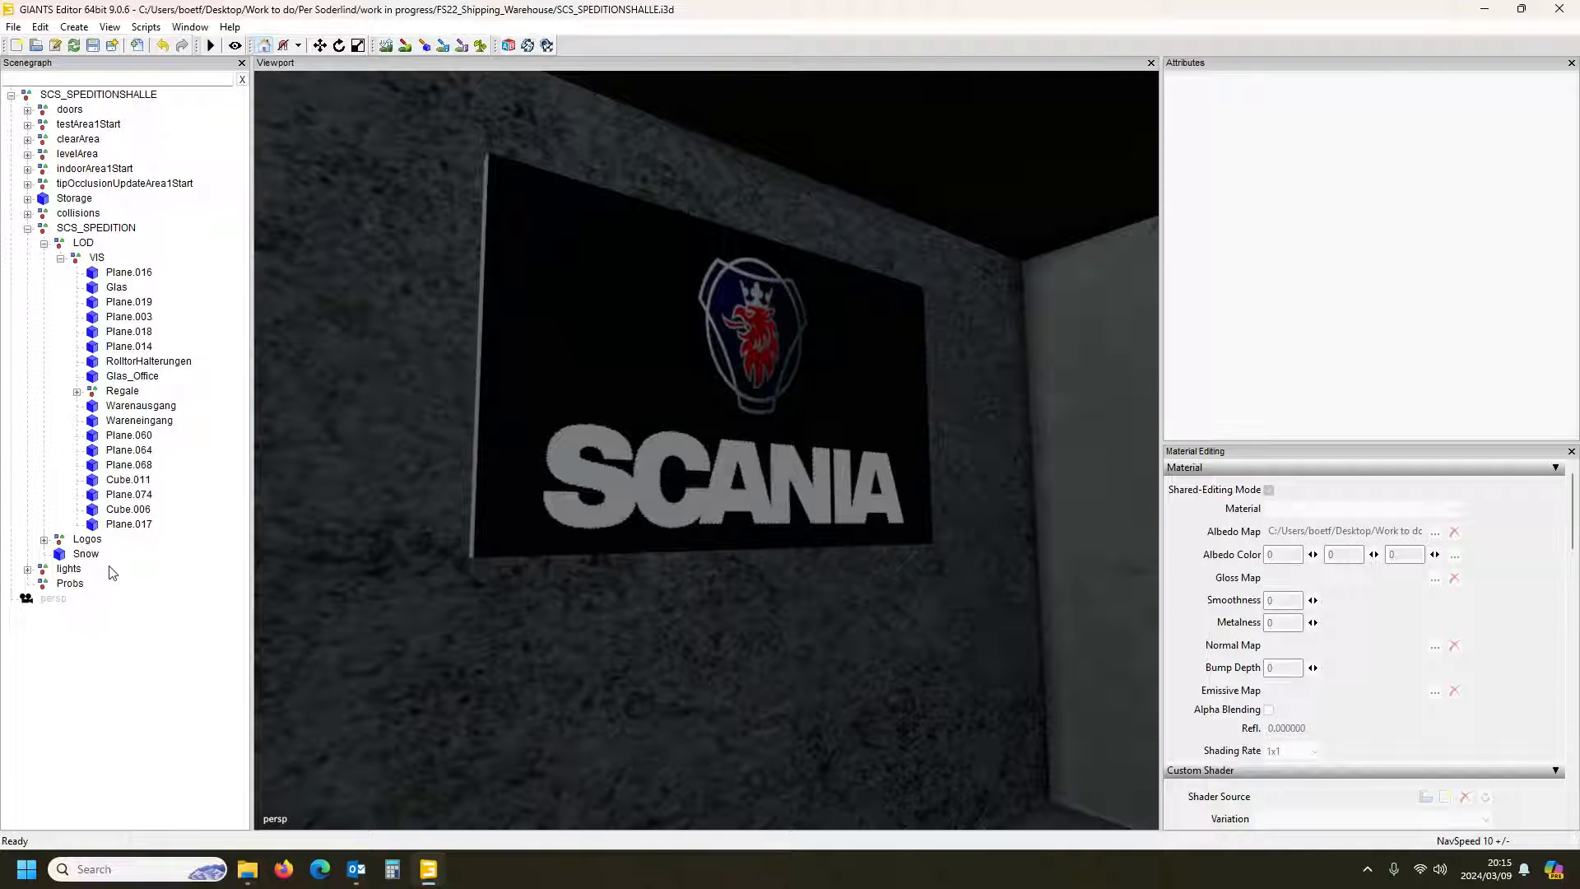
Create a plane primitive, place it on the Scania picture and pull it out from the wall to X 10.579
{"action": "left_click", "coordinate": [74, 30]}
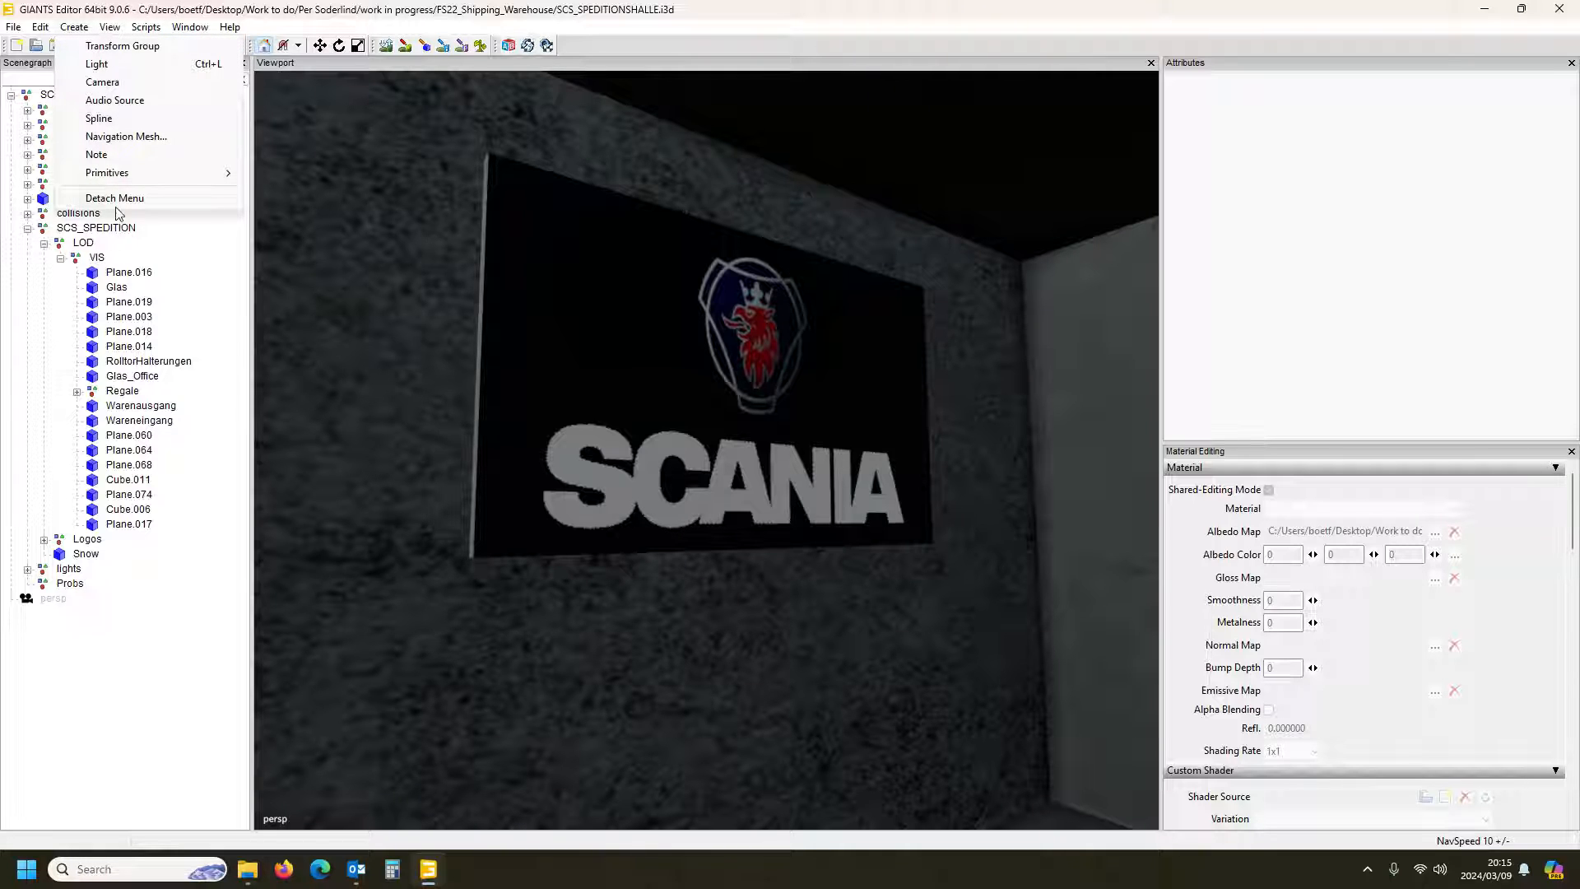
{"action": "mouse_move", "coordinate": [115, 174]}
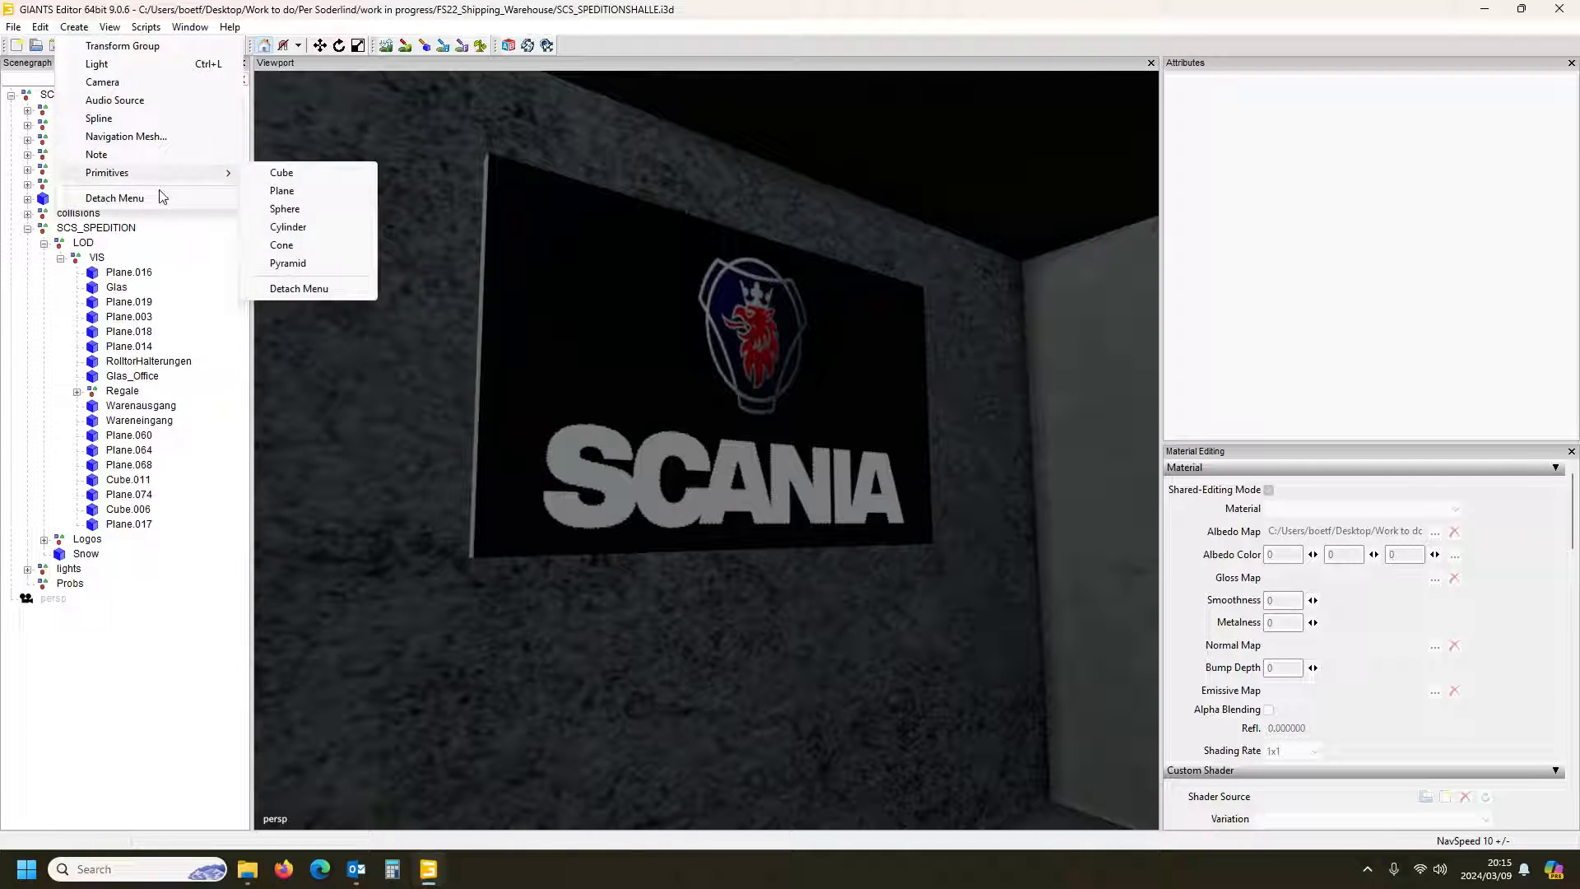
{"action": "left_click", "coordinate": [282, 191]}
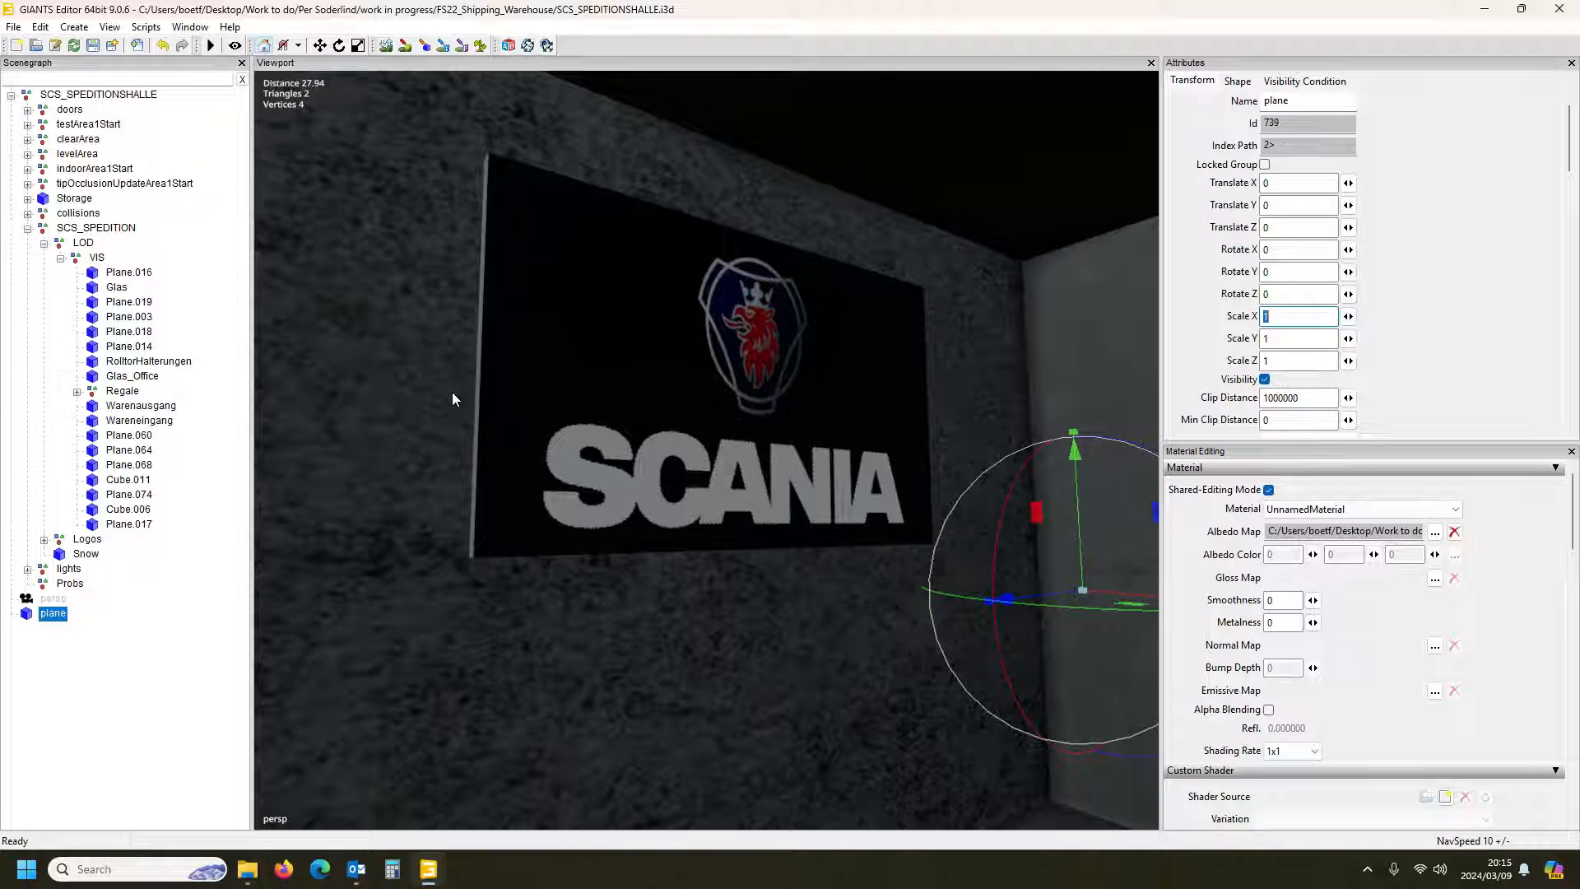
{"action": "key", "text": "ctrl+b"}
{"action": "left_click", "coordinate": [745, 379]}
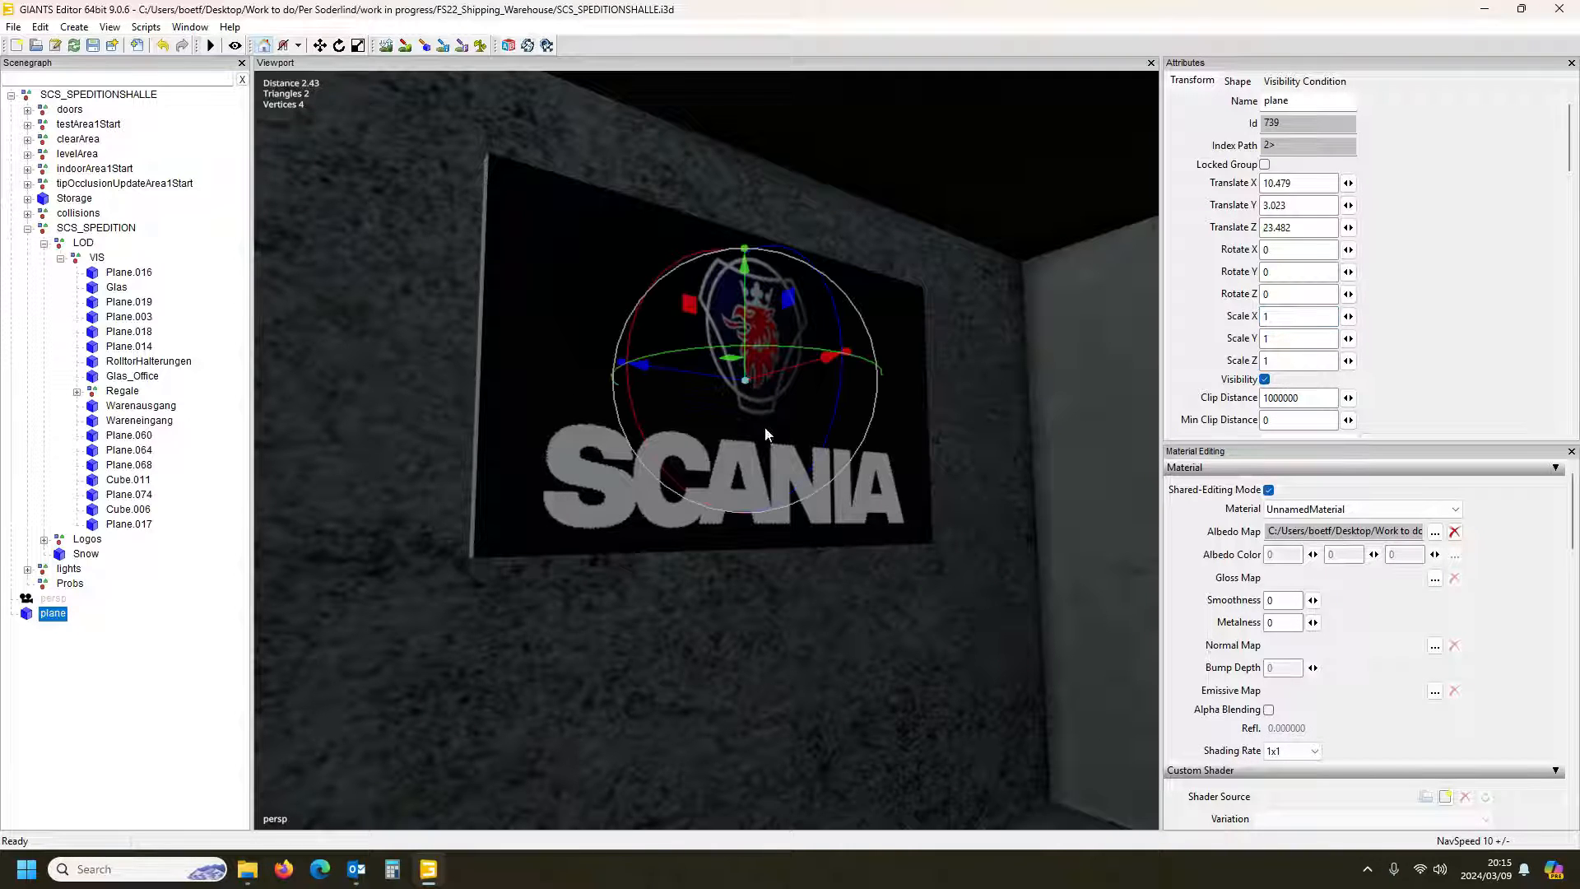
{"action": "left_click_drag", "start_coordinate": [782, 372], "coordinate": [810, 363]}
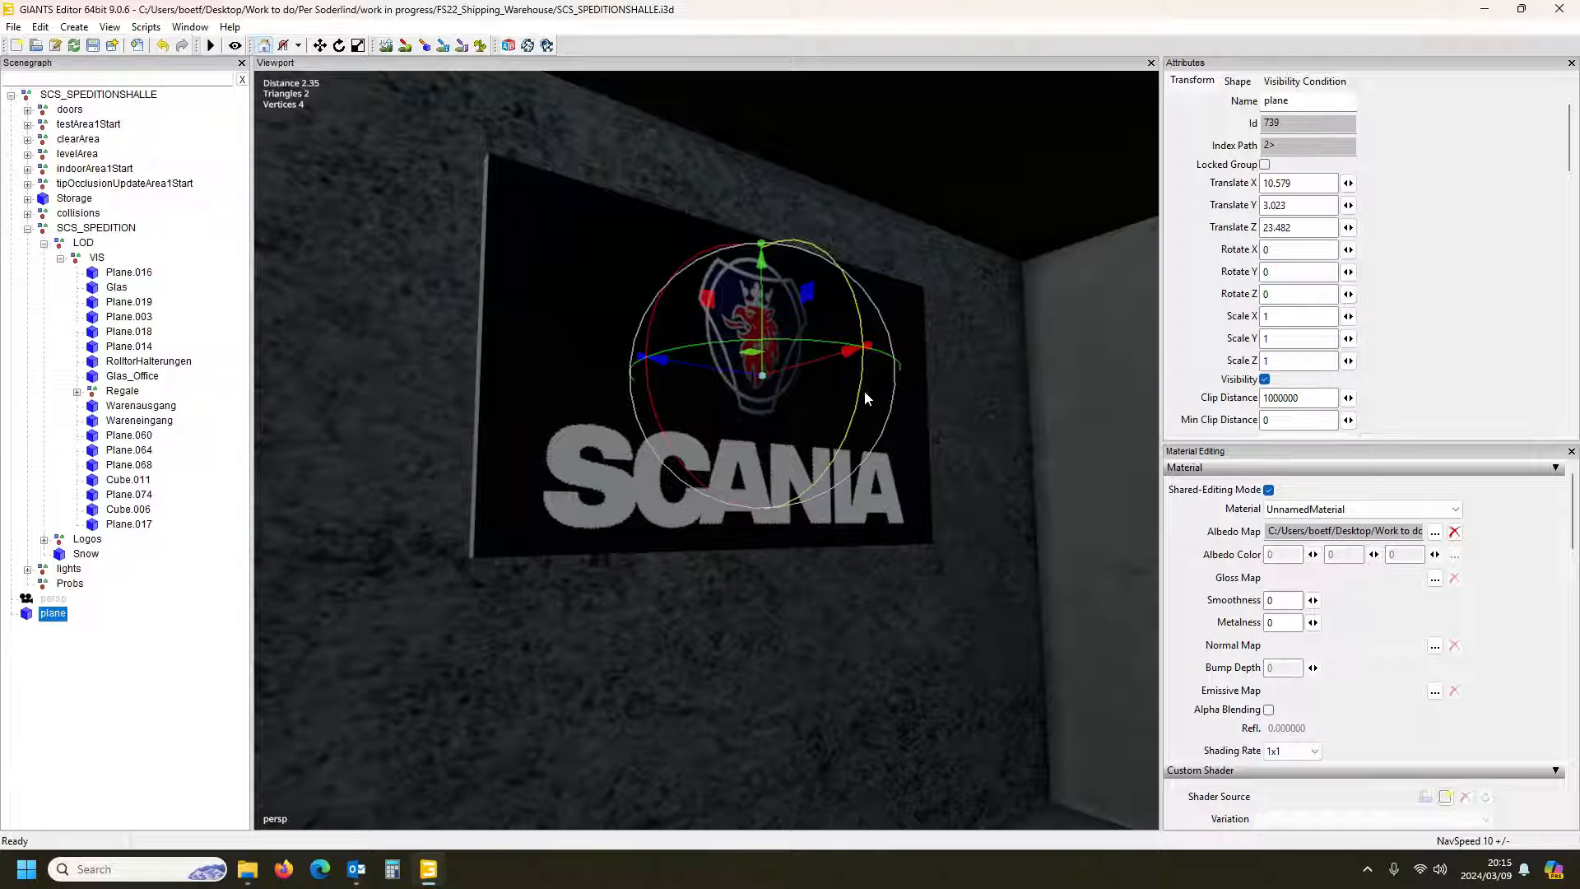
Rotate the plane upright so its lettering reads horizontally, with Rotate Y 90 and Rotate Z -90
{"action": "left_click_drag", "start_coordinate": [856, 398], "coordinate": [742, 504]}
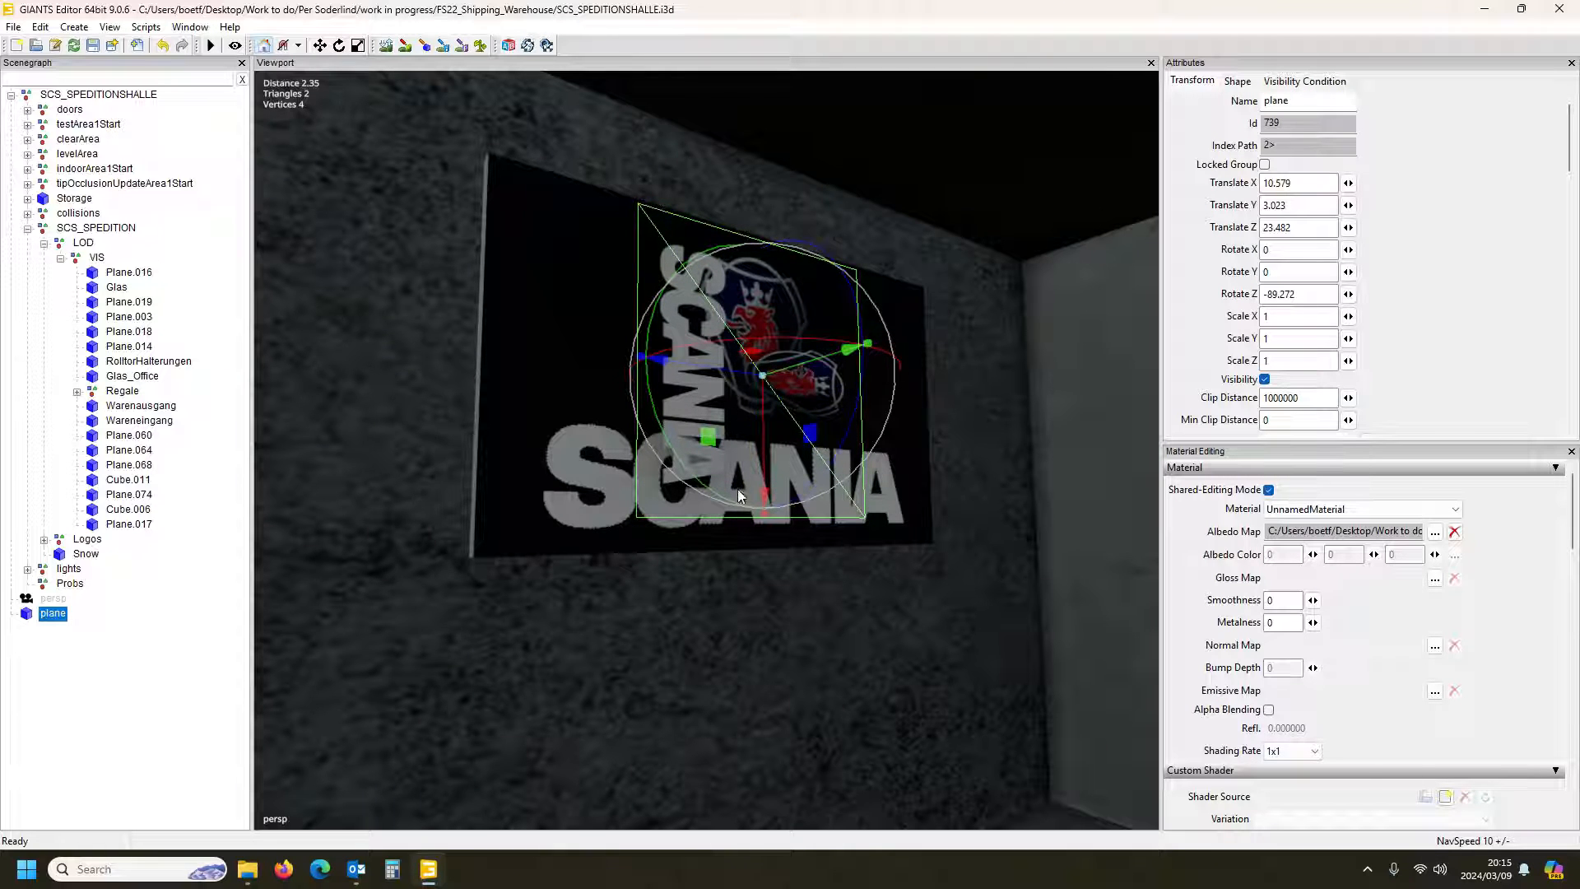
{"action": "left_click_drag", "start_coordinate": [655, 309], "coordinate": [703, 515]}
{"action": "left_click", "coordinate": [1297, 271]}
{"action": "double_click", "coordinate": [1297, 271]}
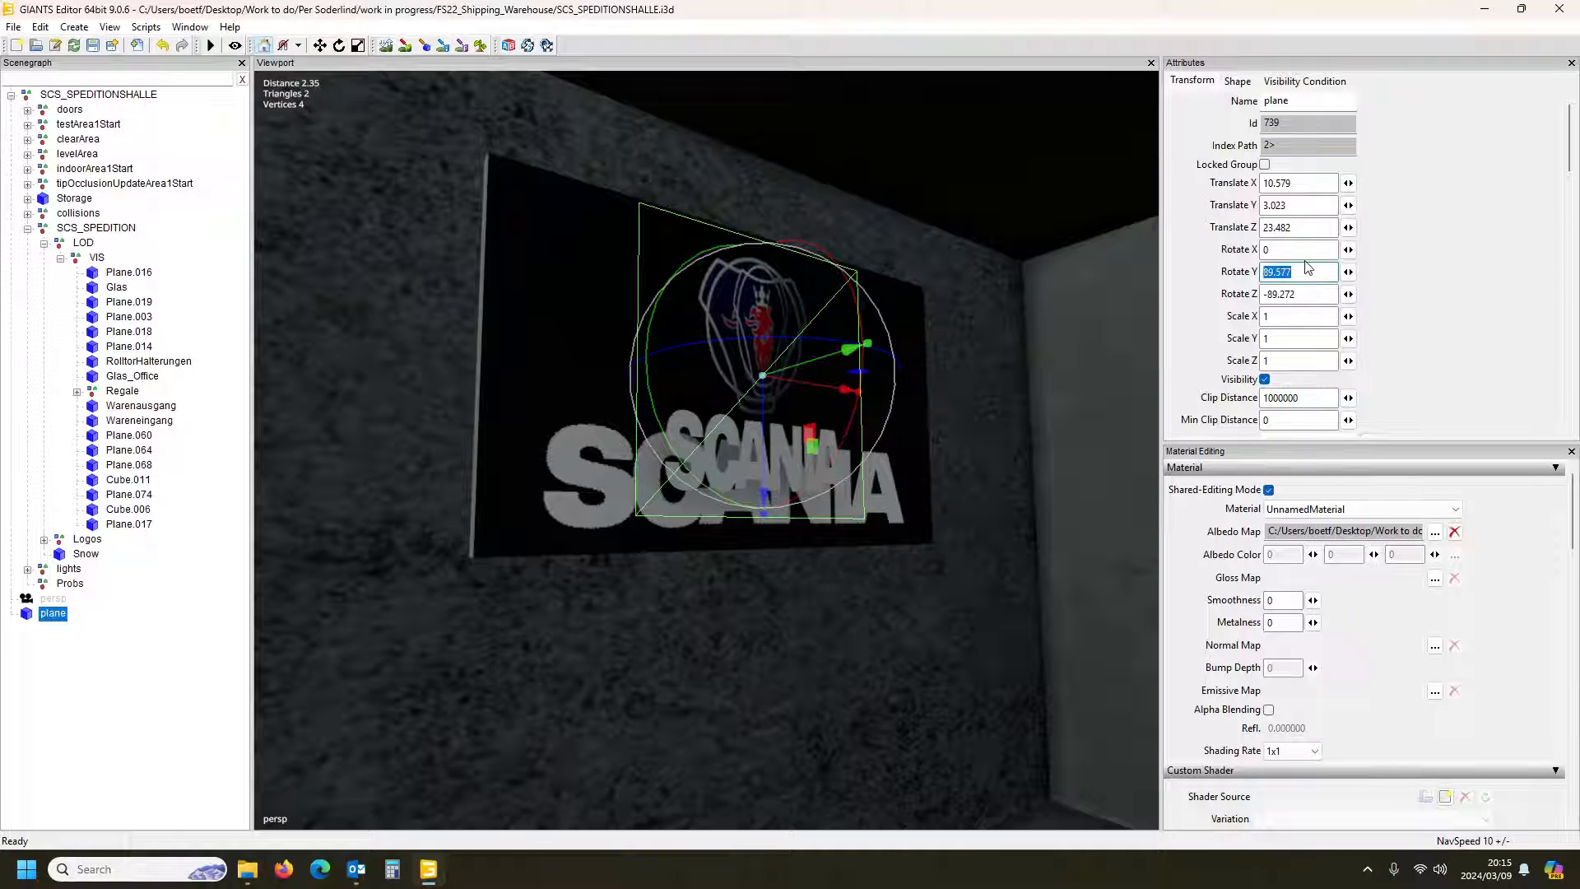
{"action": "type", "text": "90"}
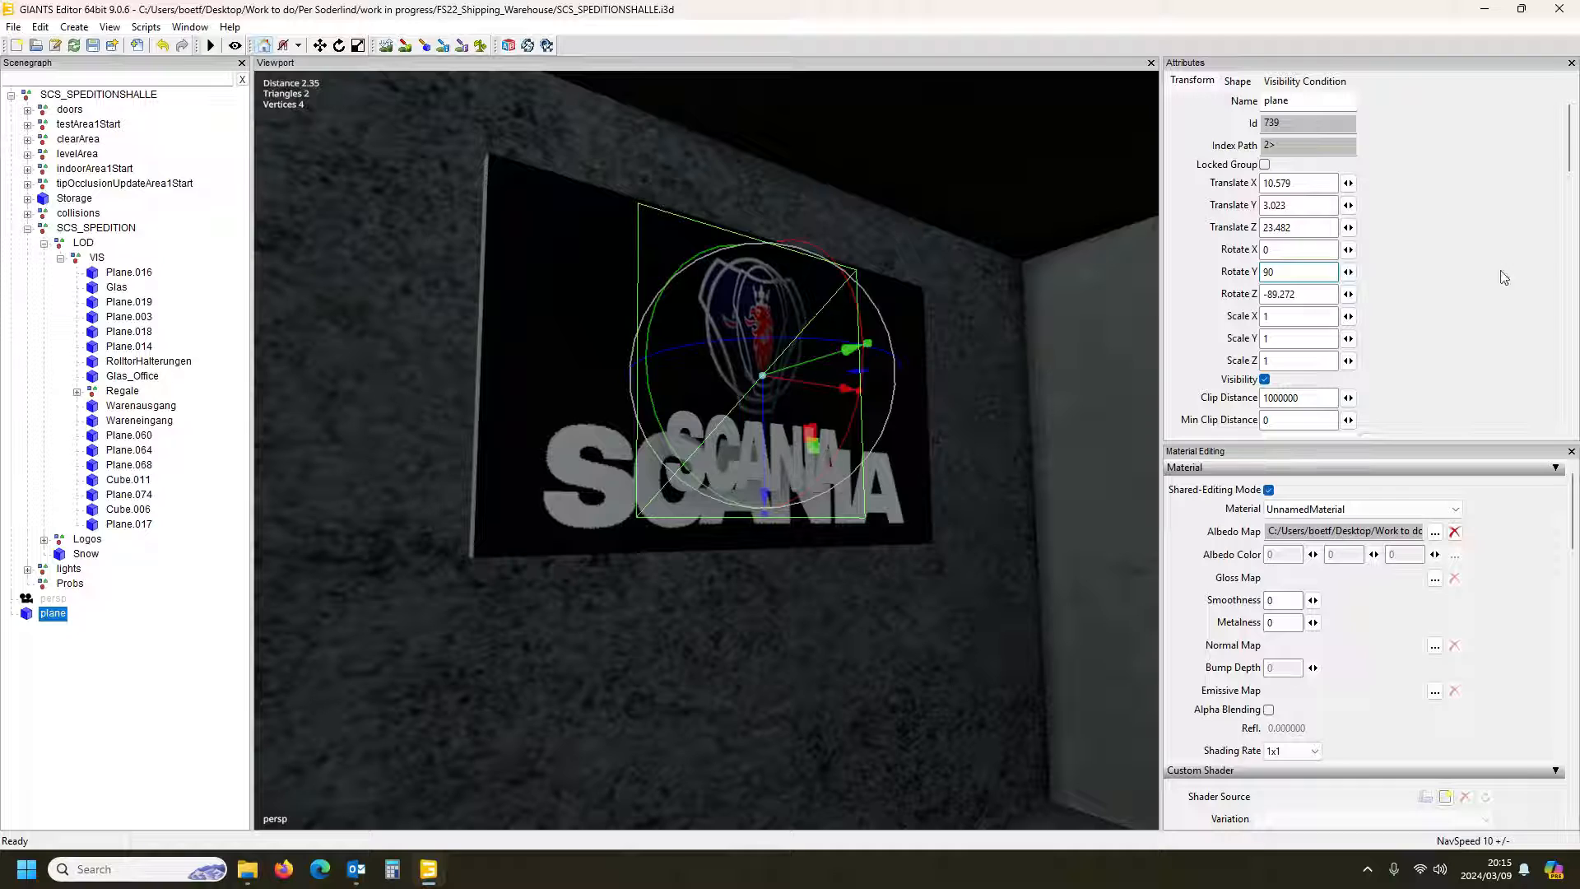
{"action": "double_click", "coordinate": [1271, 294]}
{"action": "type", "text": "-90"}
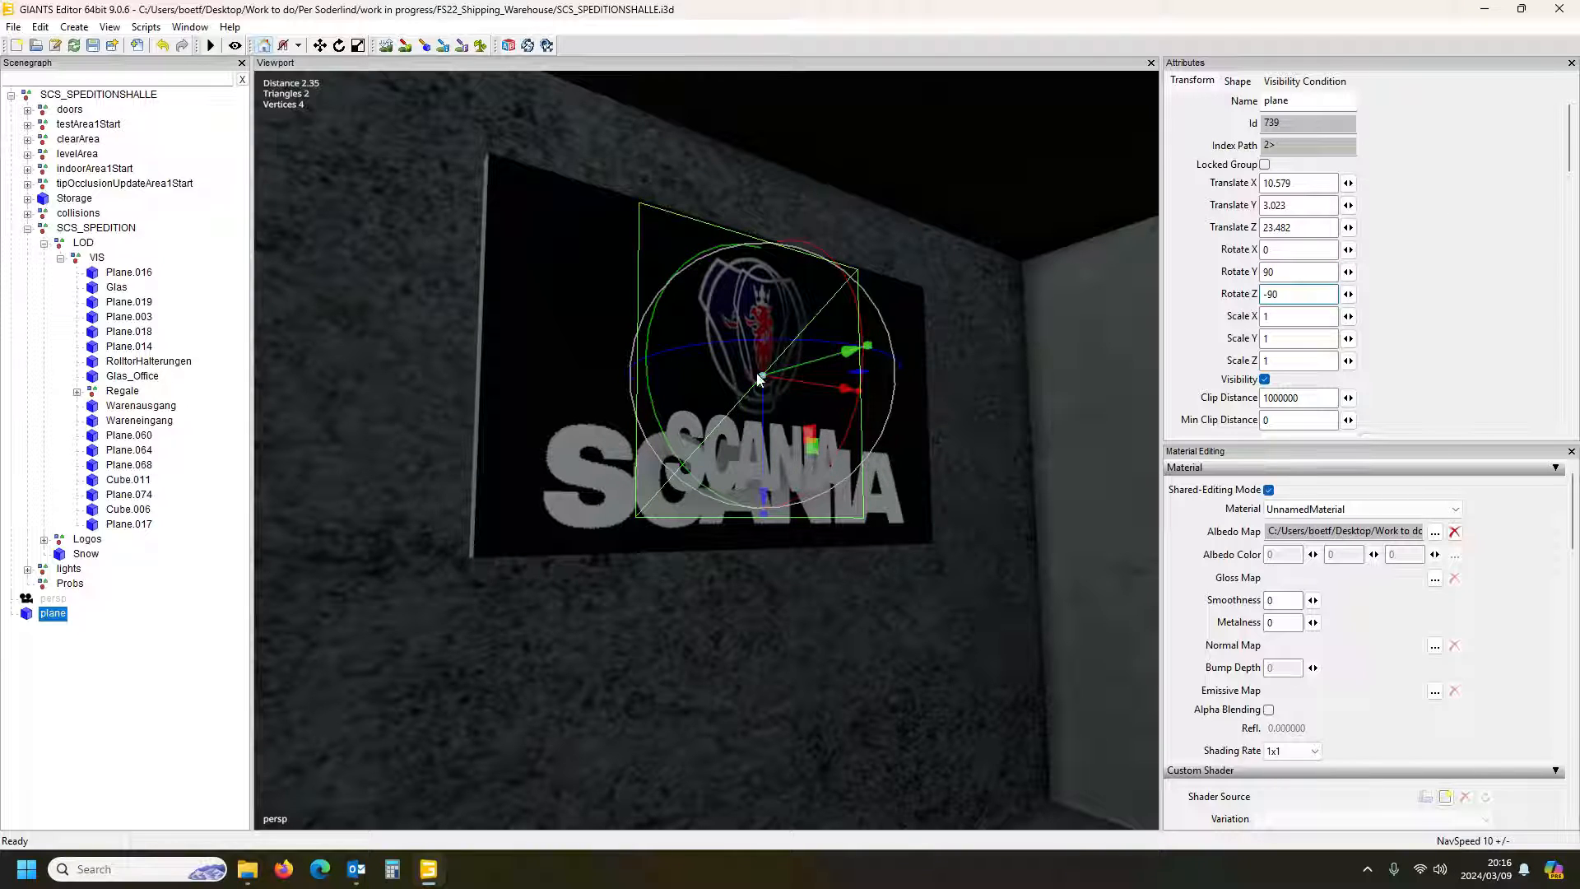
Fit the plane over the wall picture at X 10.533, Y 3, Z 23.427 with scale X 1.969 and scale Z 1.13
{"action": "mouse_move", "coordinate": [790, 369]}
{"action": "left_mouse_down"}
{"action": "mouse_move", "coordinate": [807, 367]}
{"action": "mouse_move", "coordinate": [765, 385]}
{"action": "left_mouse_up"}
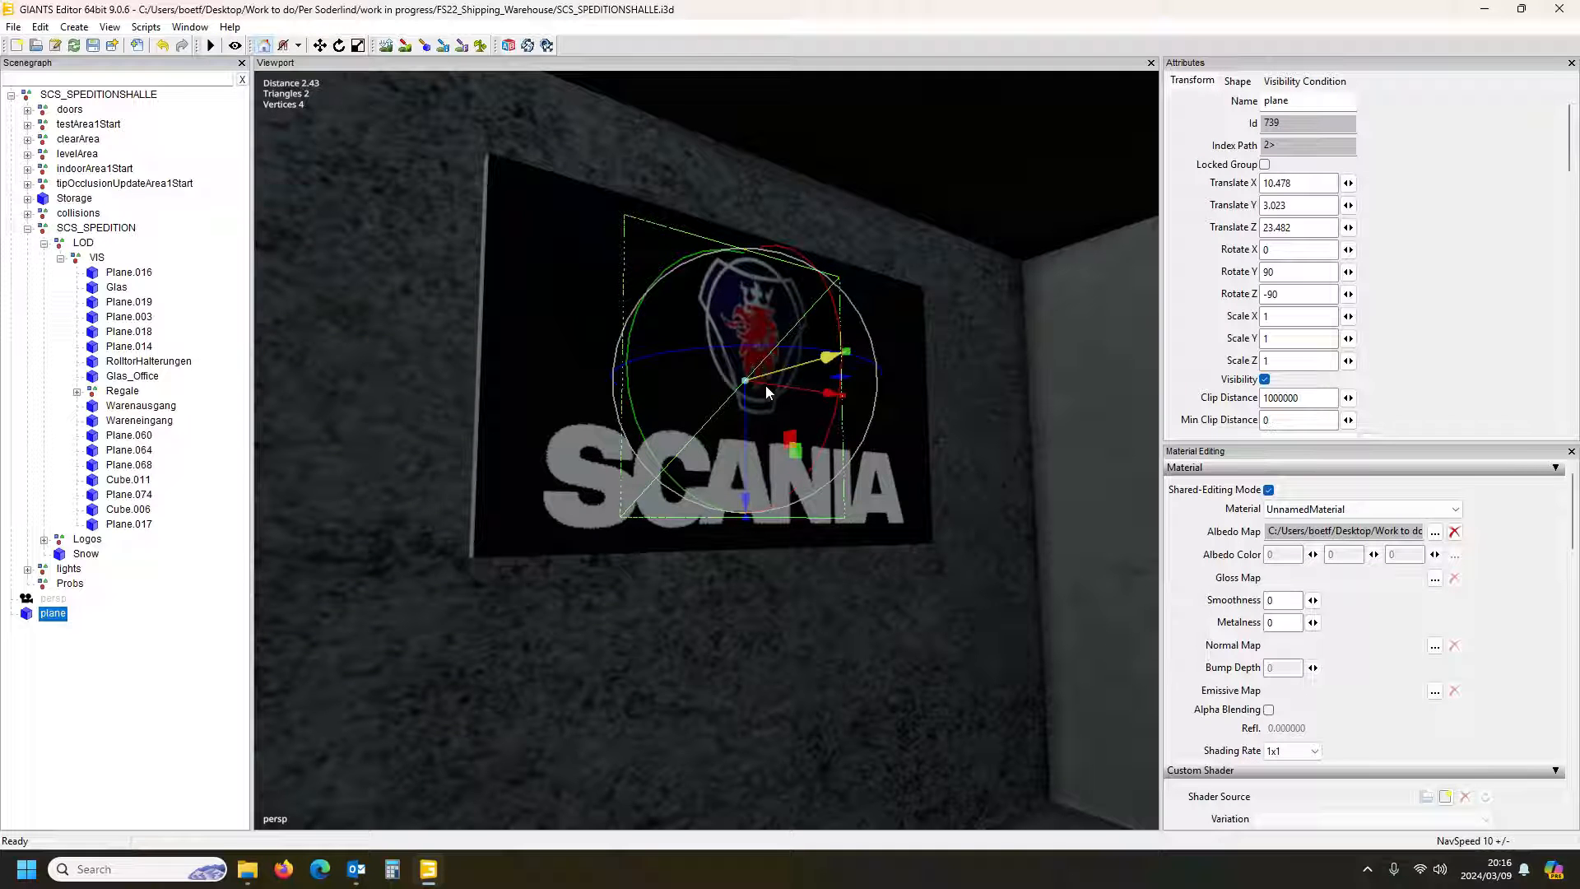
{"action": "left_click_drag", "start_coordinate": [832, 585], "coordinate": [716, 580], "text": "alt"}
{"action": "scroll", "coordinate": [891, 578], "scroll_direction": "up", "scroll_amount": 3}
{"action": "scroll", "coordinate": [693, 570], "scroll_direction": "down", "scroll_amount": 3}
{"action": "left_click_drag", "start_coordinate": [599, 409], "coordinate": [1043, 443]}
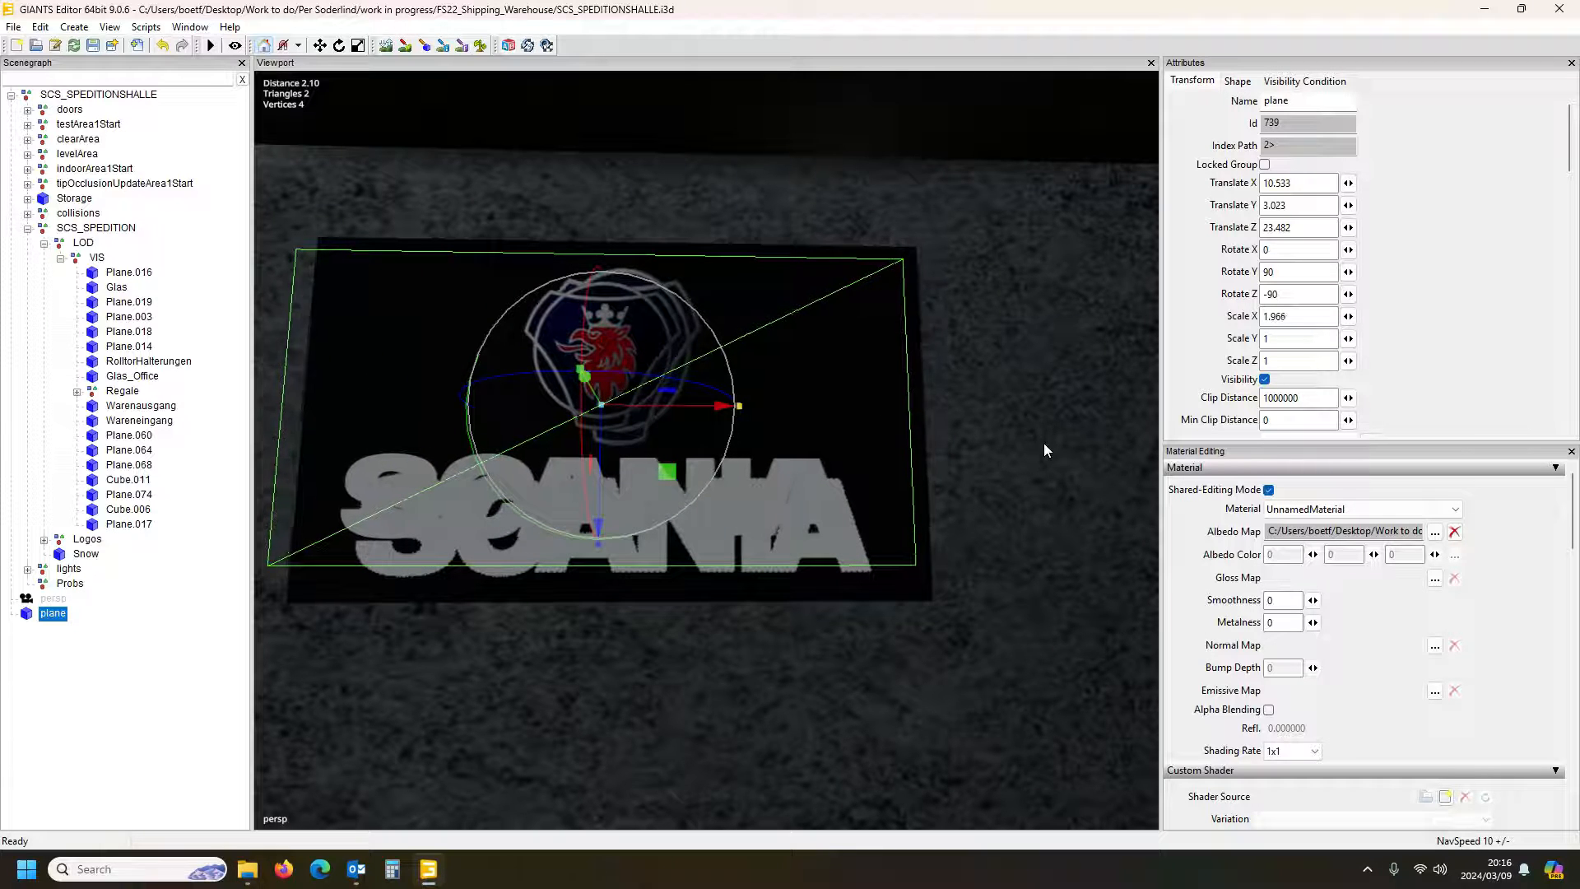
{"action": "left_click_drag", "start_coordinate": [693, 415], "coordinate": [713, 418]}
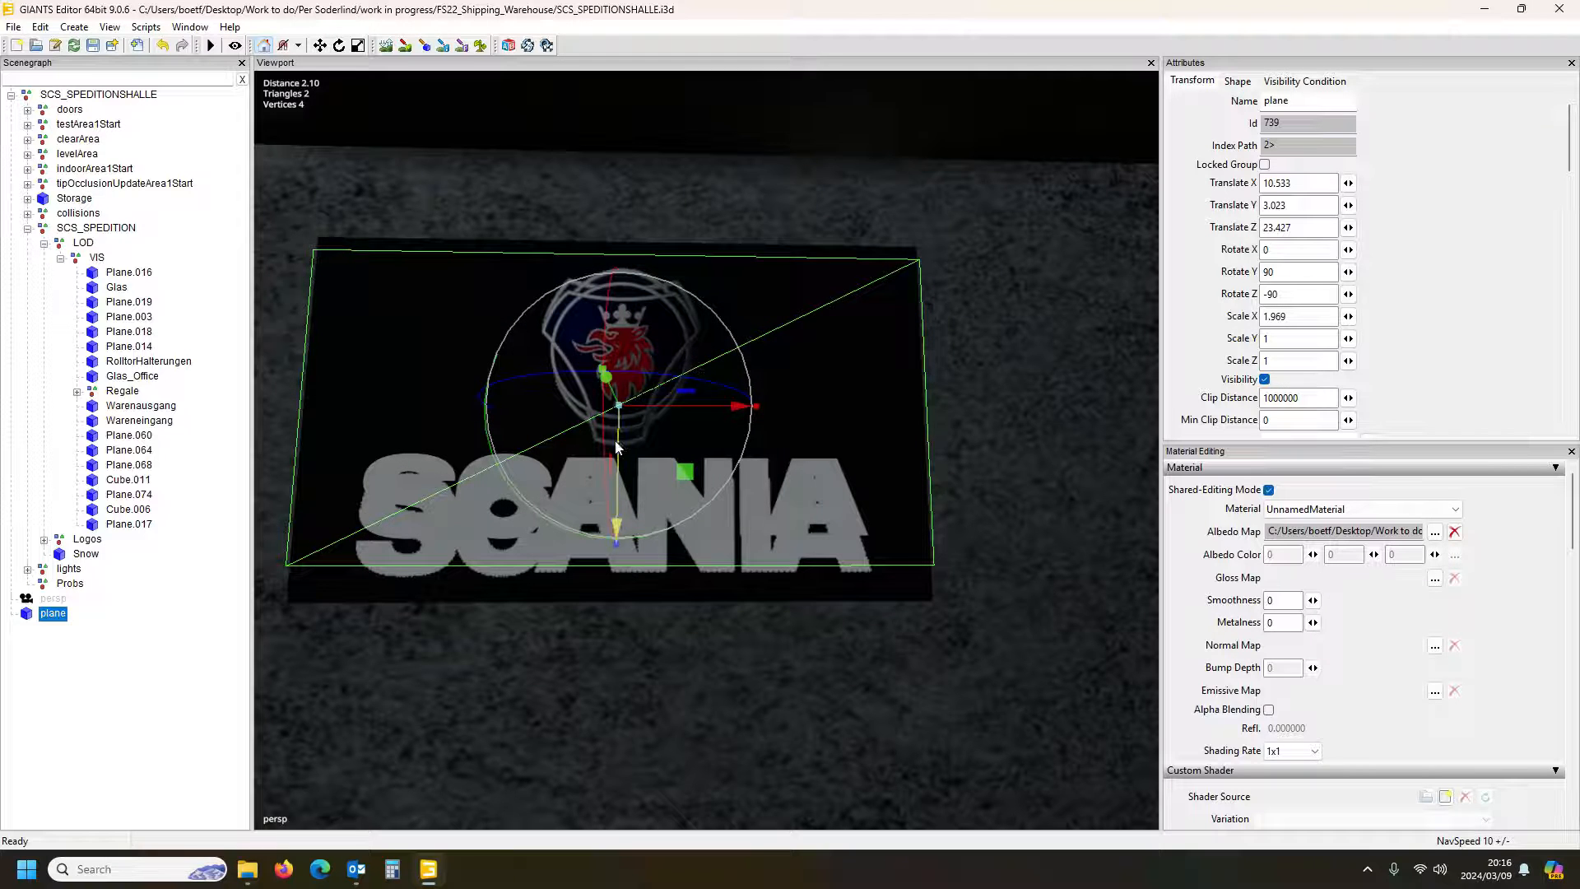
{"action": "left_click_drag", "start_coordinate": [615, 544], "coordinate": [633, 591]}
{"action": "left_click_drag", "start_coordinate": [626, 446], "coordinate": [630, 447]}
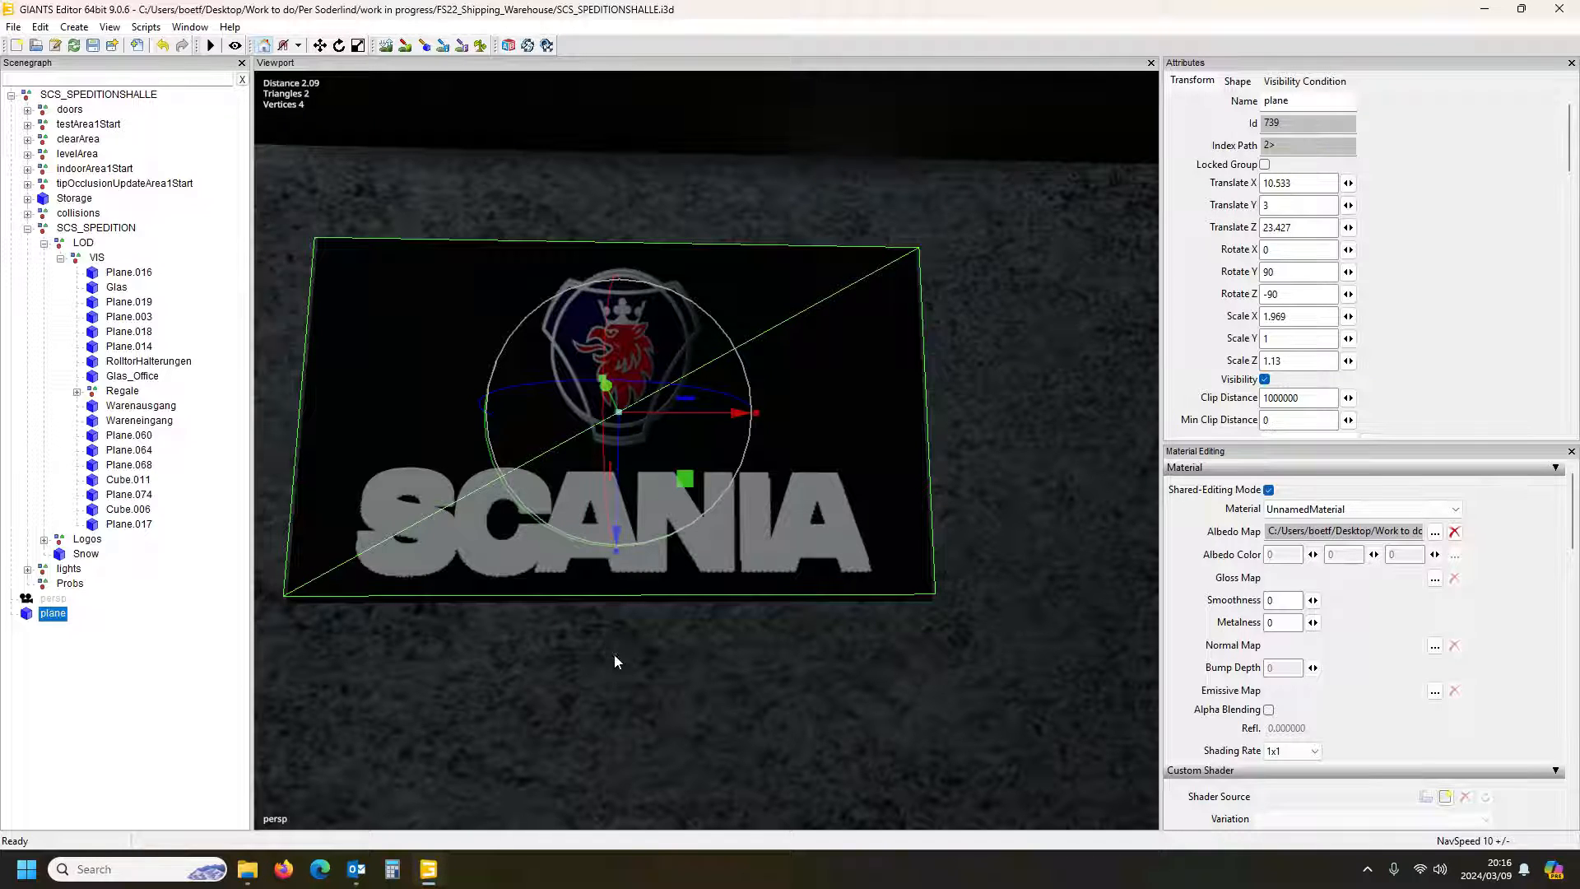
Lower the plane to Y 2.344 and compare its Scania lettering with the picture's from farther away
{"action": "left_click_drag", "start_coordinate": [621, 454], "coordinate": [639, 643]}
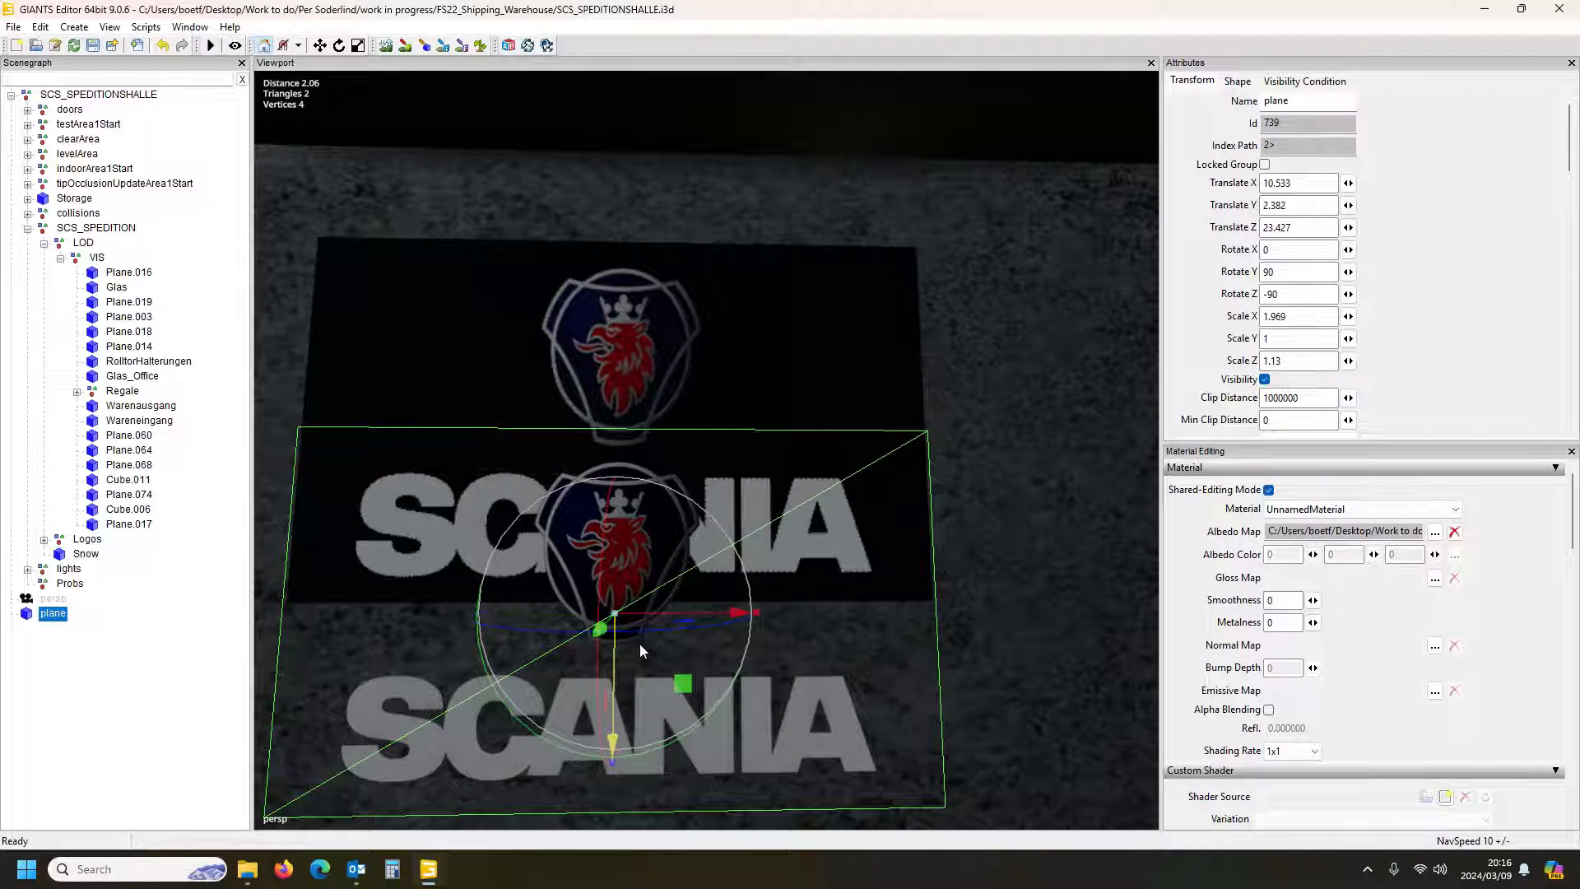
{"action": "left_click_drag", "start_coordinate": [639, 643], "coordinate": [758, 662]}
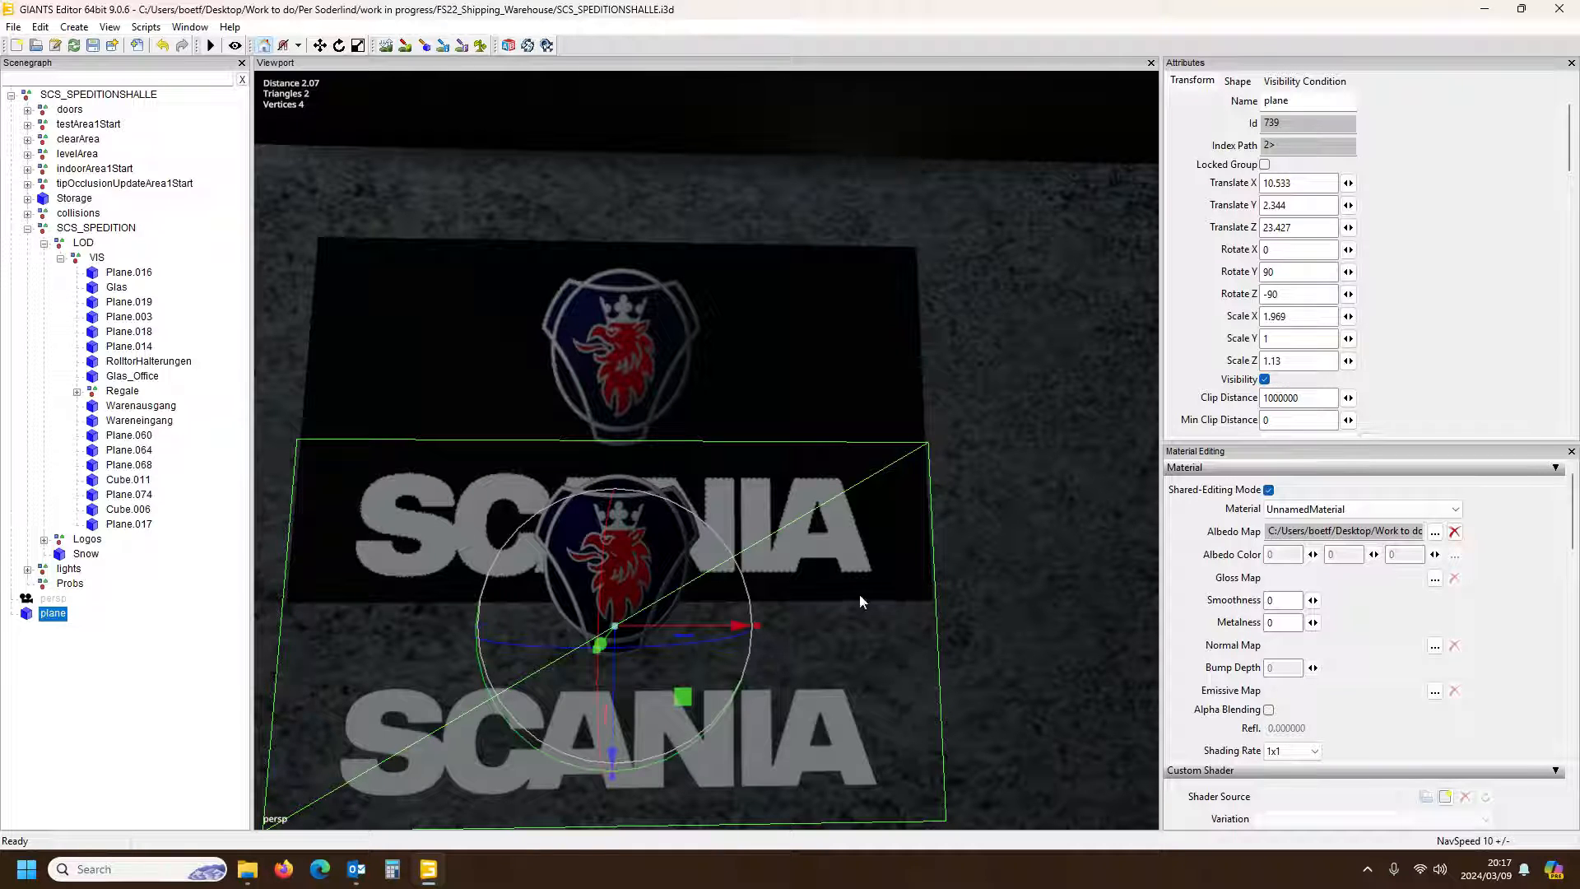
{"action": "scroll", "coordinate": [942, 379], "scroll_direction": "down", "scroll_amount": 5}
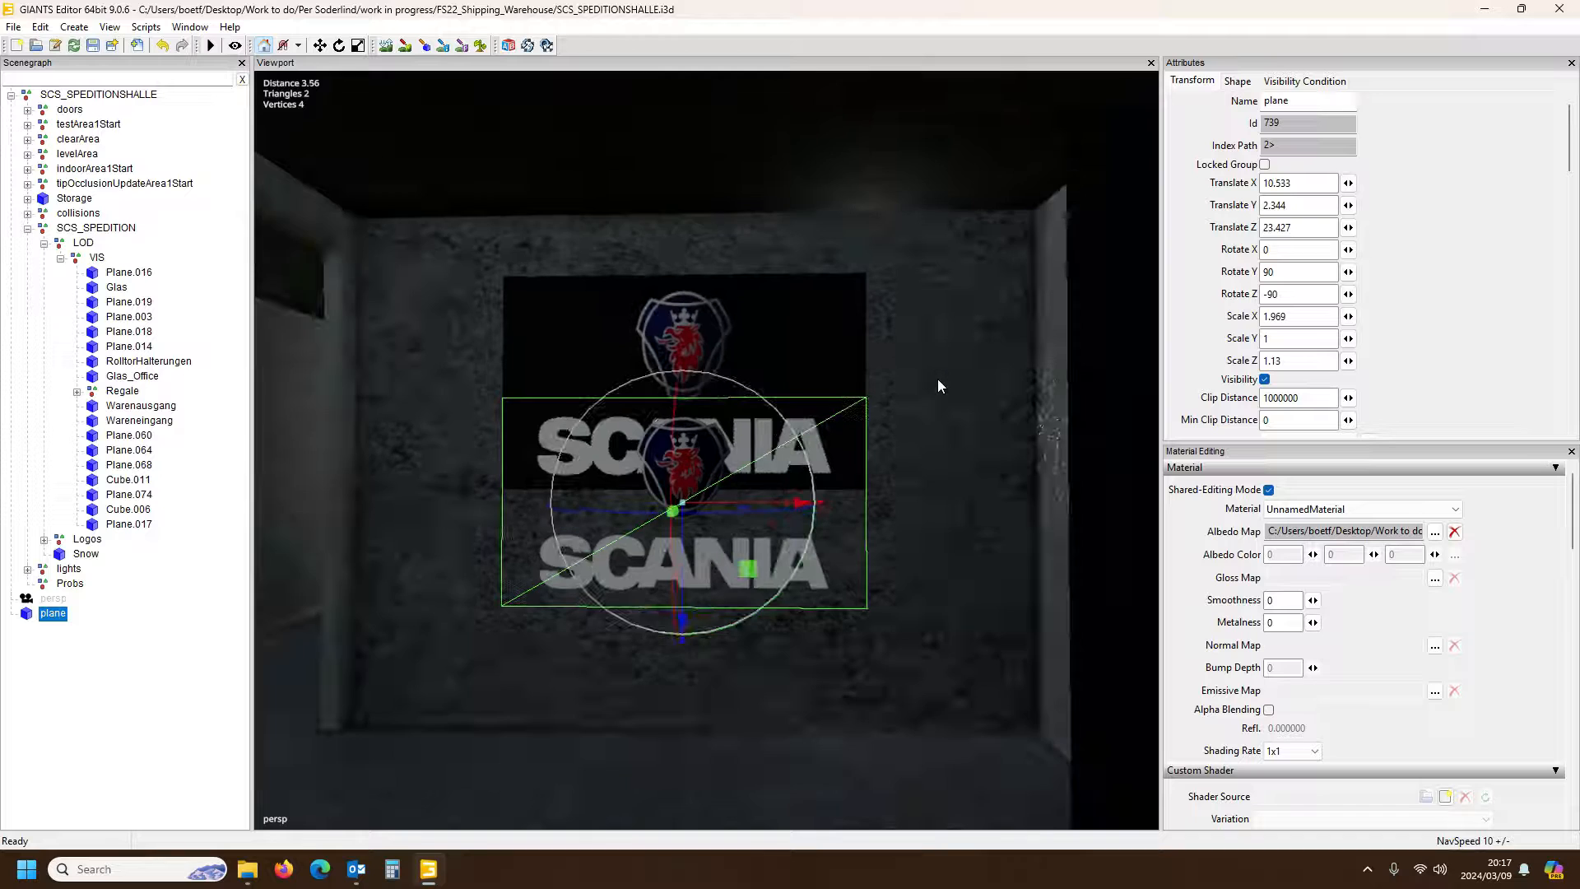
{"action": "scroll", "coordinate": [938, 383], "scroll_direction": "up", "scroll_amount": 2}
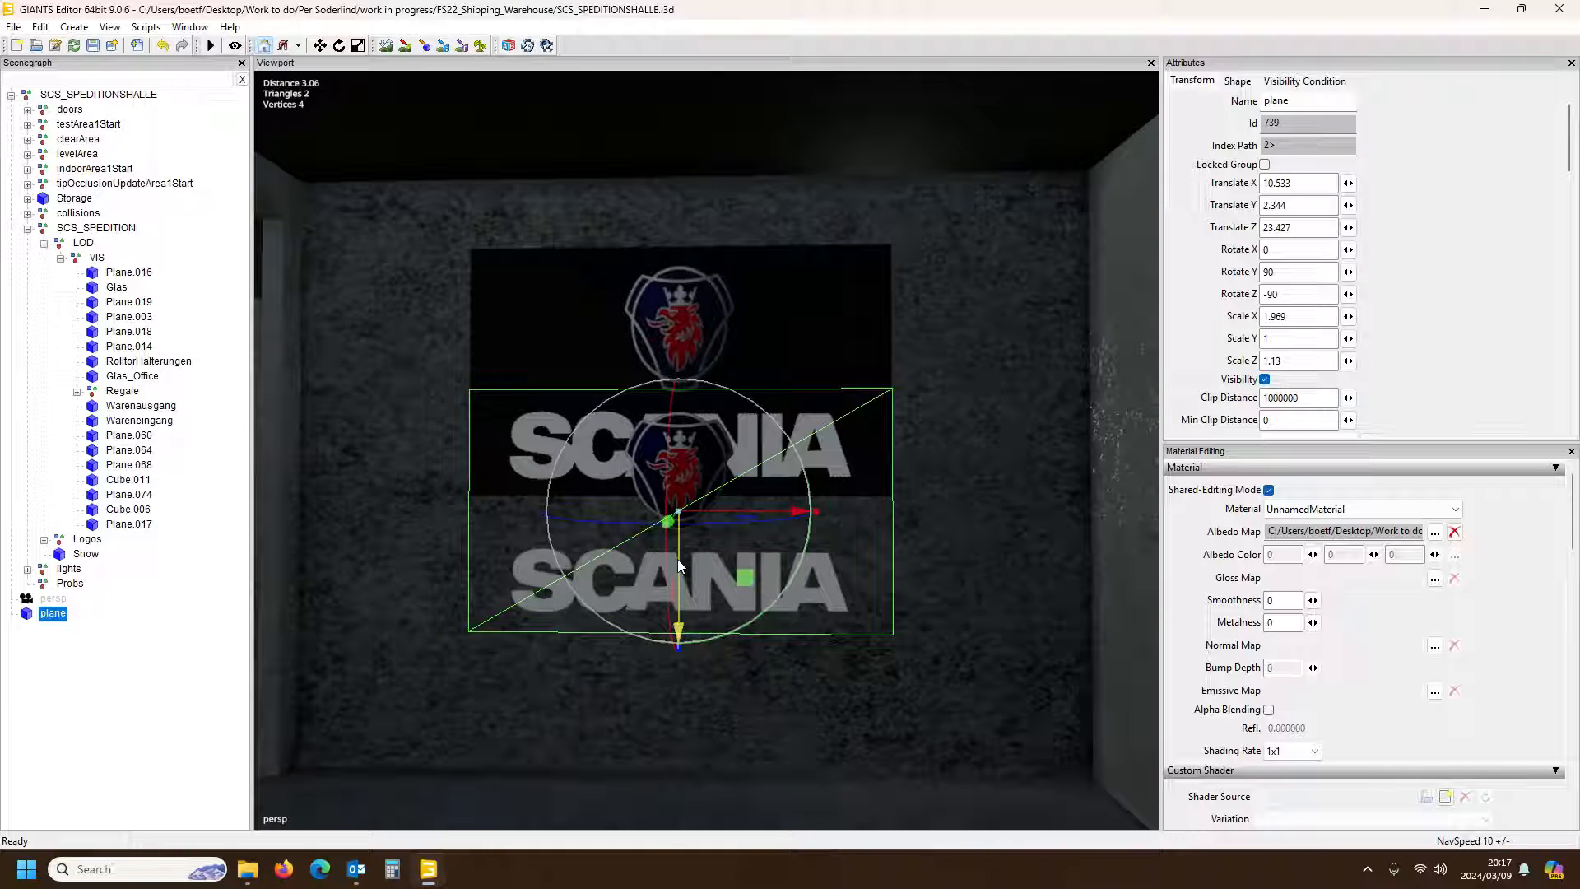
Raise the plane back over the picture and align it at Y 2.998 and Z 23.434
{"action": "left_click_drag", "start_coordinate": [679, 565], "coordinate": [703, 438]}
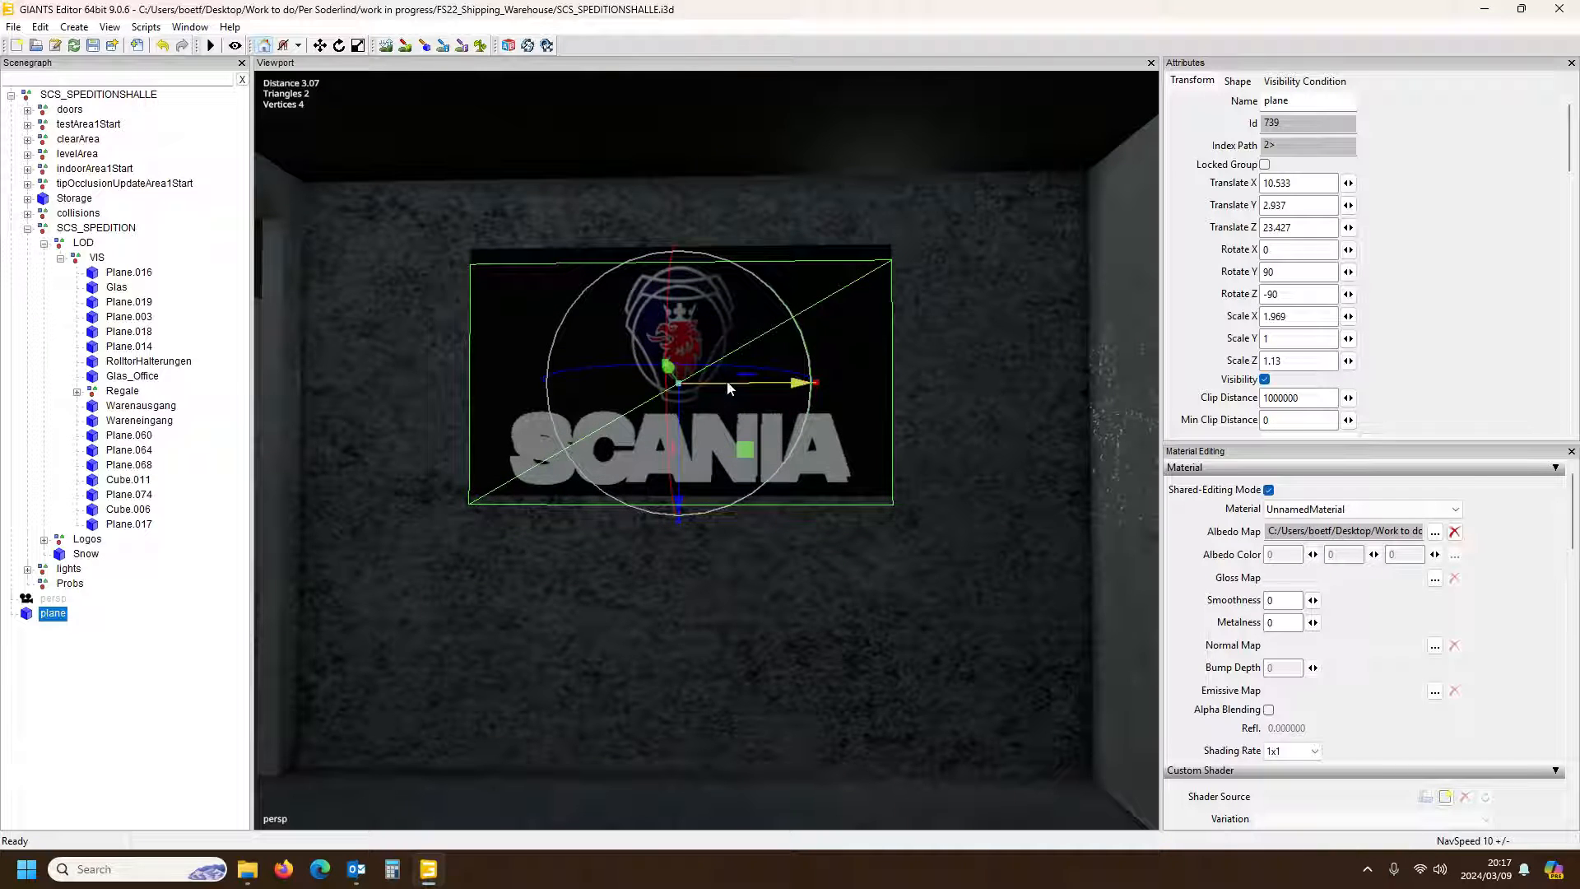
{"action": "left_click_drag", "start_coordinate": [729, 383], "coordinate": [688, 409]}
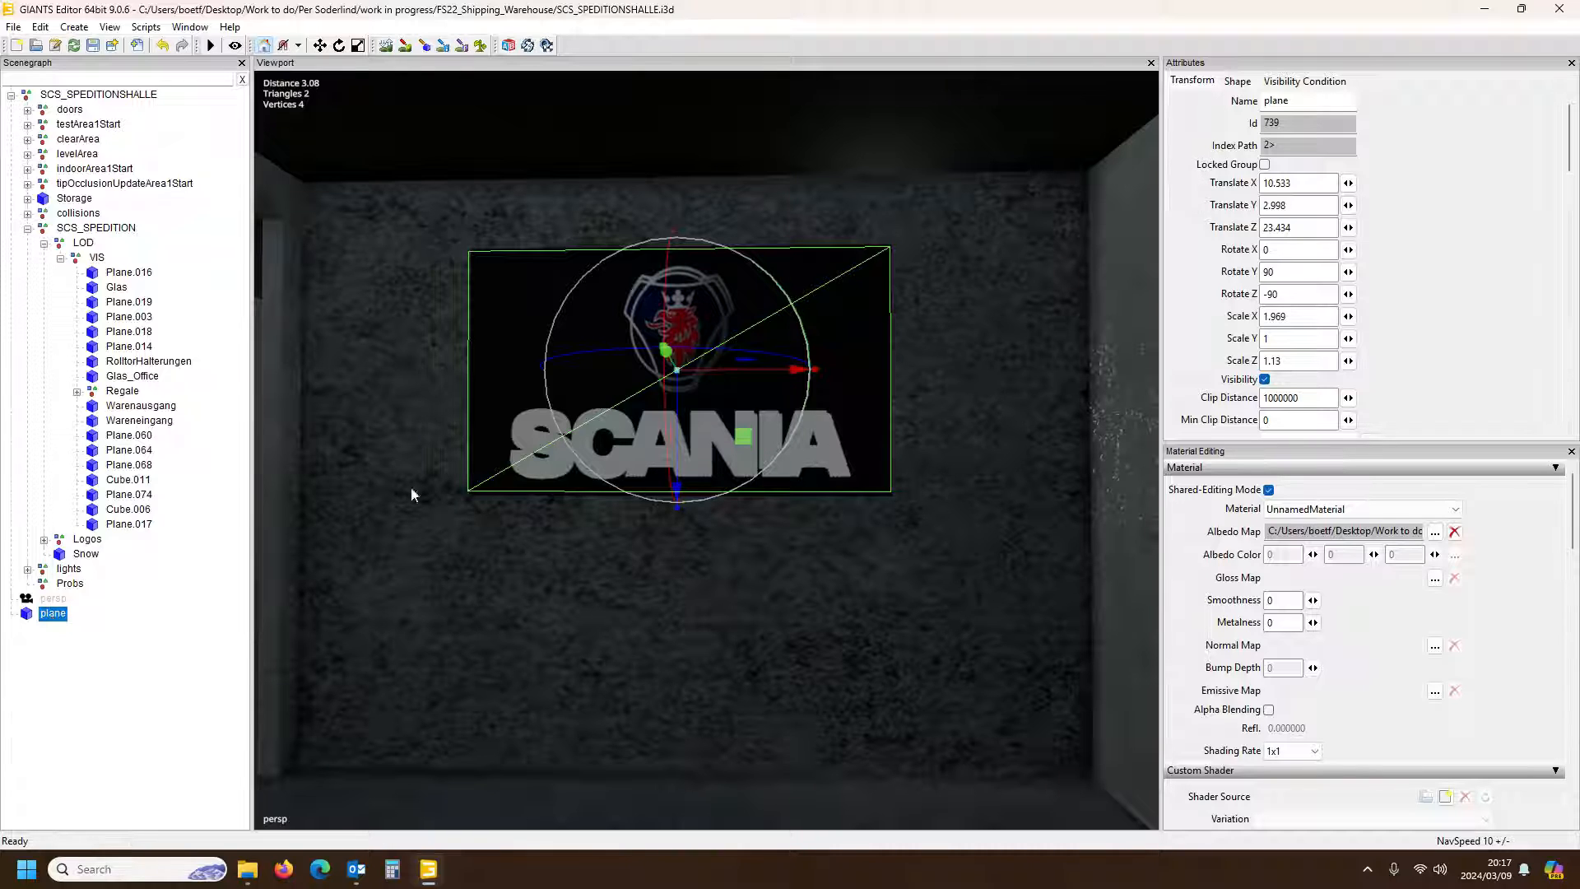
Rename the plane scaniaEntrance, move it into the SCS_SPEDITIONSHALLE group and select it there
{"action": "left_click_drag", "start_coordinate": [1308, 100], "coordinate": [1235, 115]}
{"action": "type", "text": "scaniaEntranc"}
{"action": "key", "text": "Return"}
{"action": "left_click_drag", "start_coordinate": [96, 618], "coordinate": [150, 98]}
{"action": "left_click", "coordinate": [92, 599]}
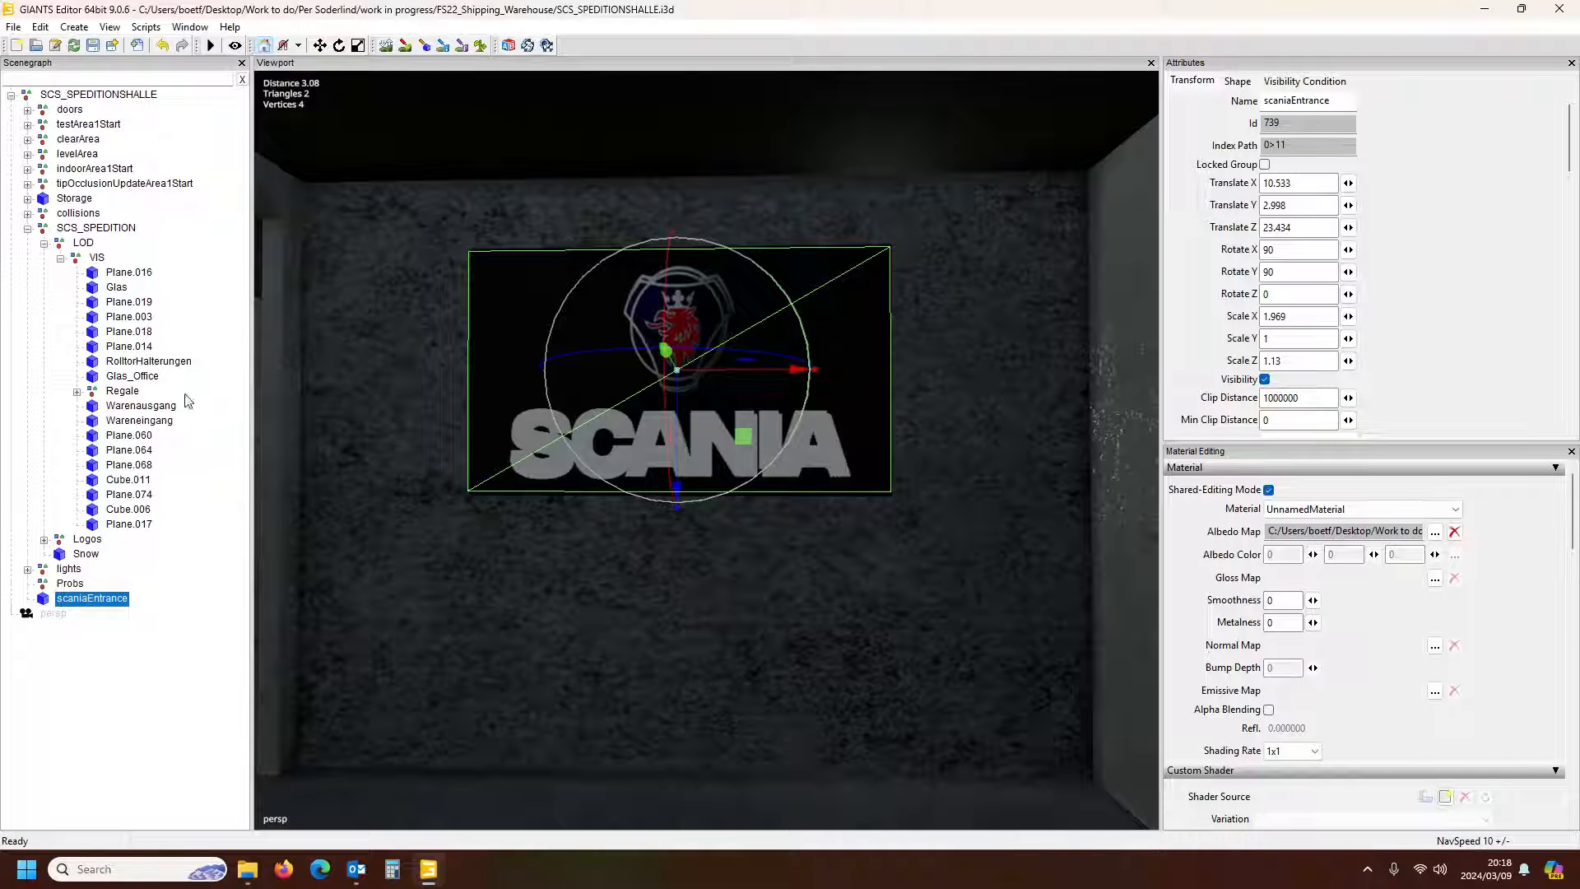
Select Cube.006, the original wall picture's mesh, and inspect which other geometry in the building belongs to it
{"action": "left_click", "coordinate": [127, 510]}
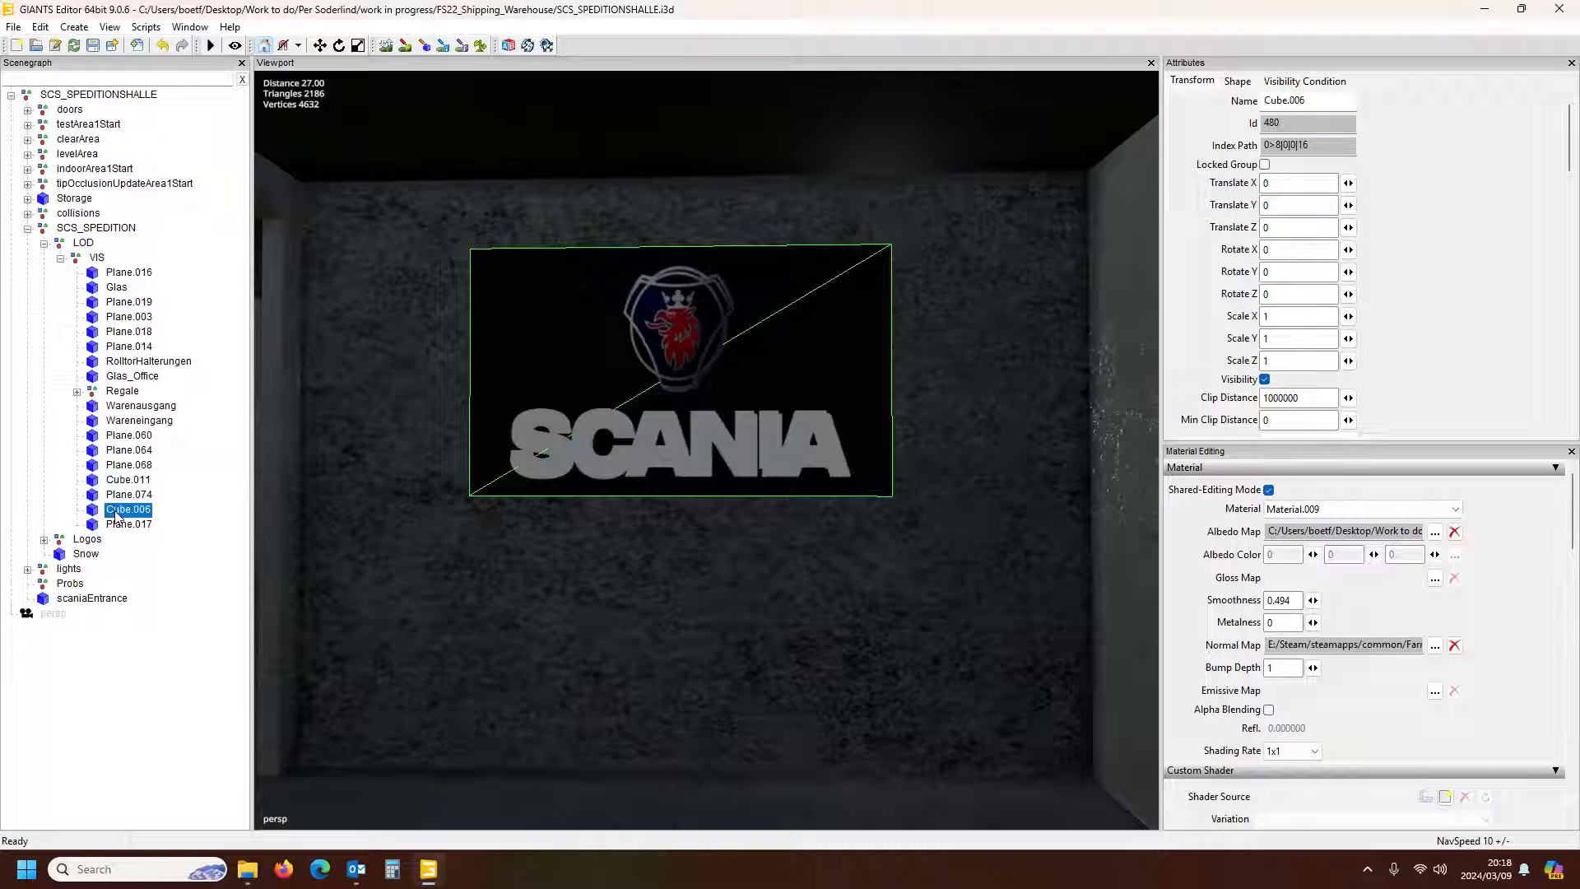
{"action": "left_click_drag", "start_coordinate": [490, 571], "coordinate": [413, 580], "text": "alt"}
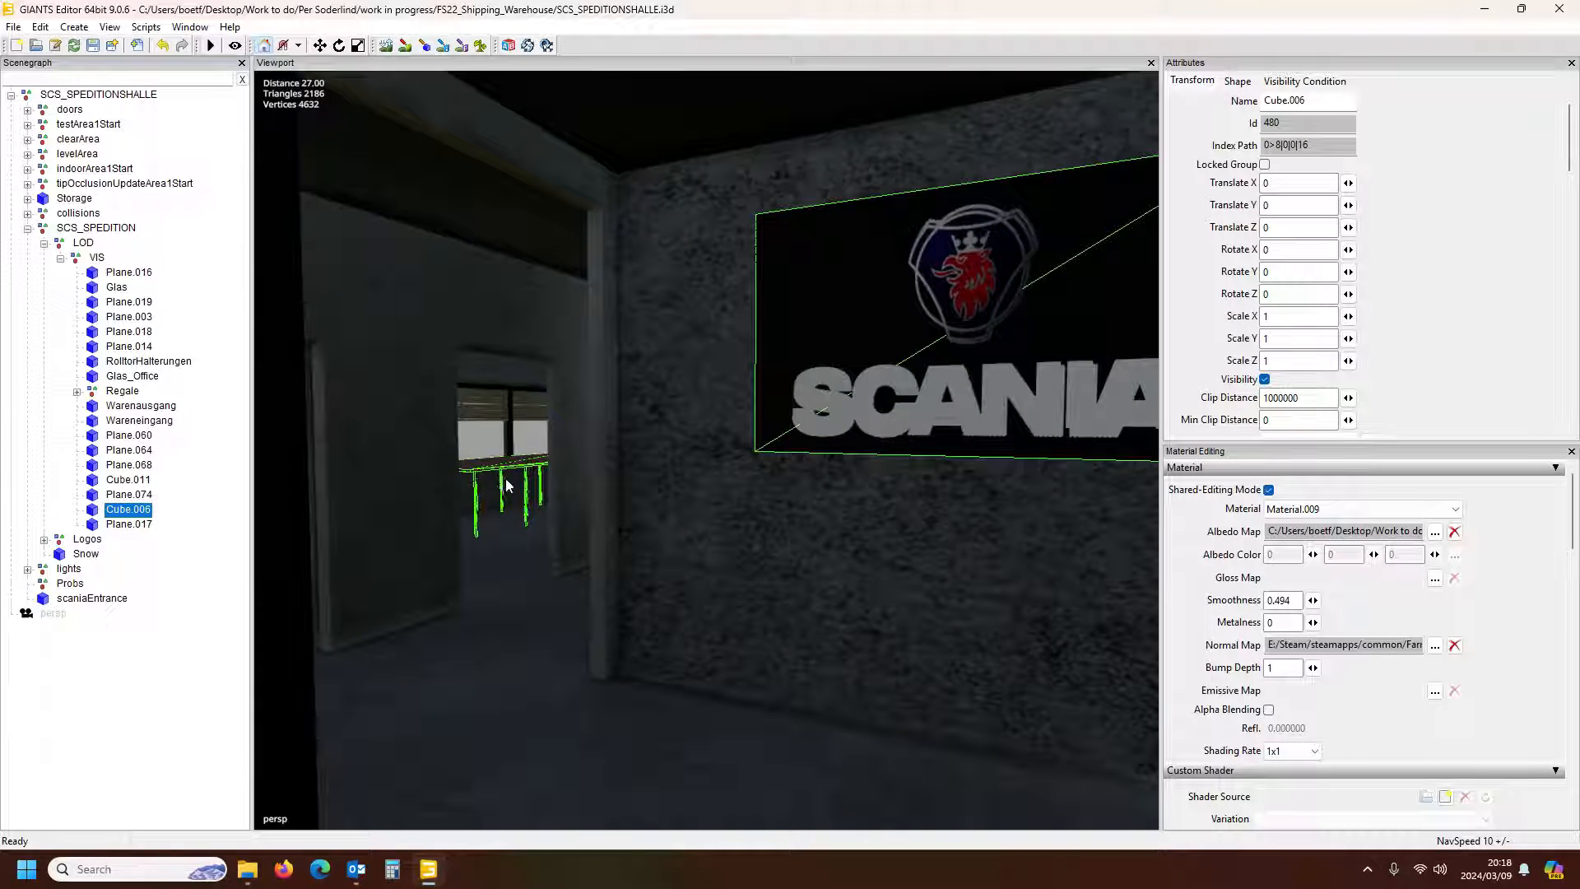
{"action": "left_click_drag", "start_coordinate": [503, 471], "coordinate": [826, 540], "text": "alt"}
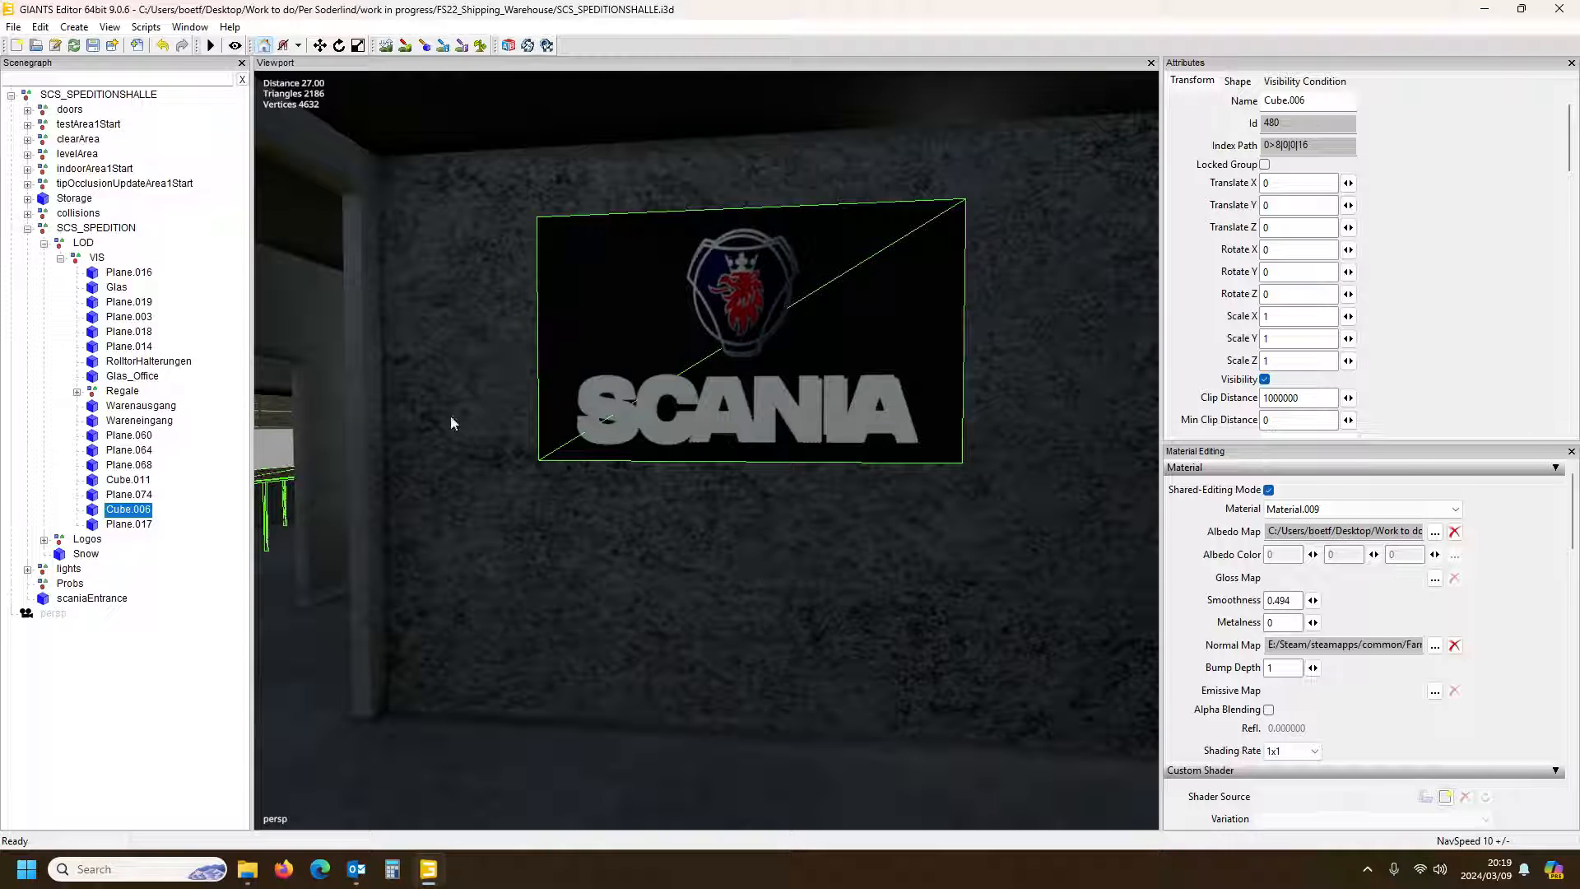
Start exporting the selected Cube.006 mesh with its files and browse to the FS22_Shipping_Warehouse mod folder as destination
{"action": "left_click", "coordinate": [13, 26]}
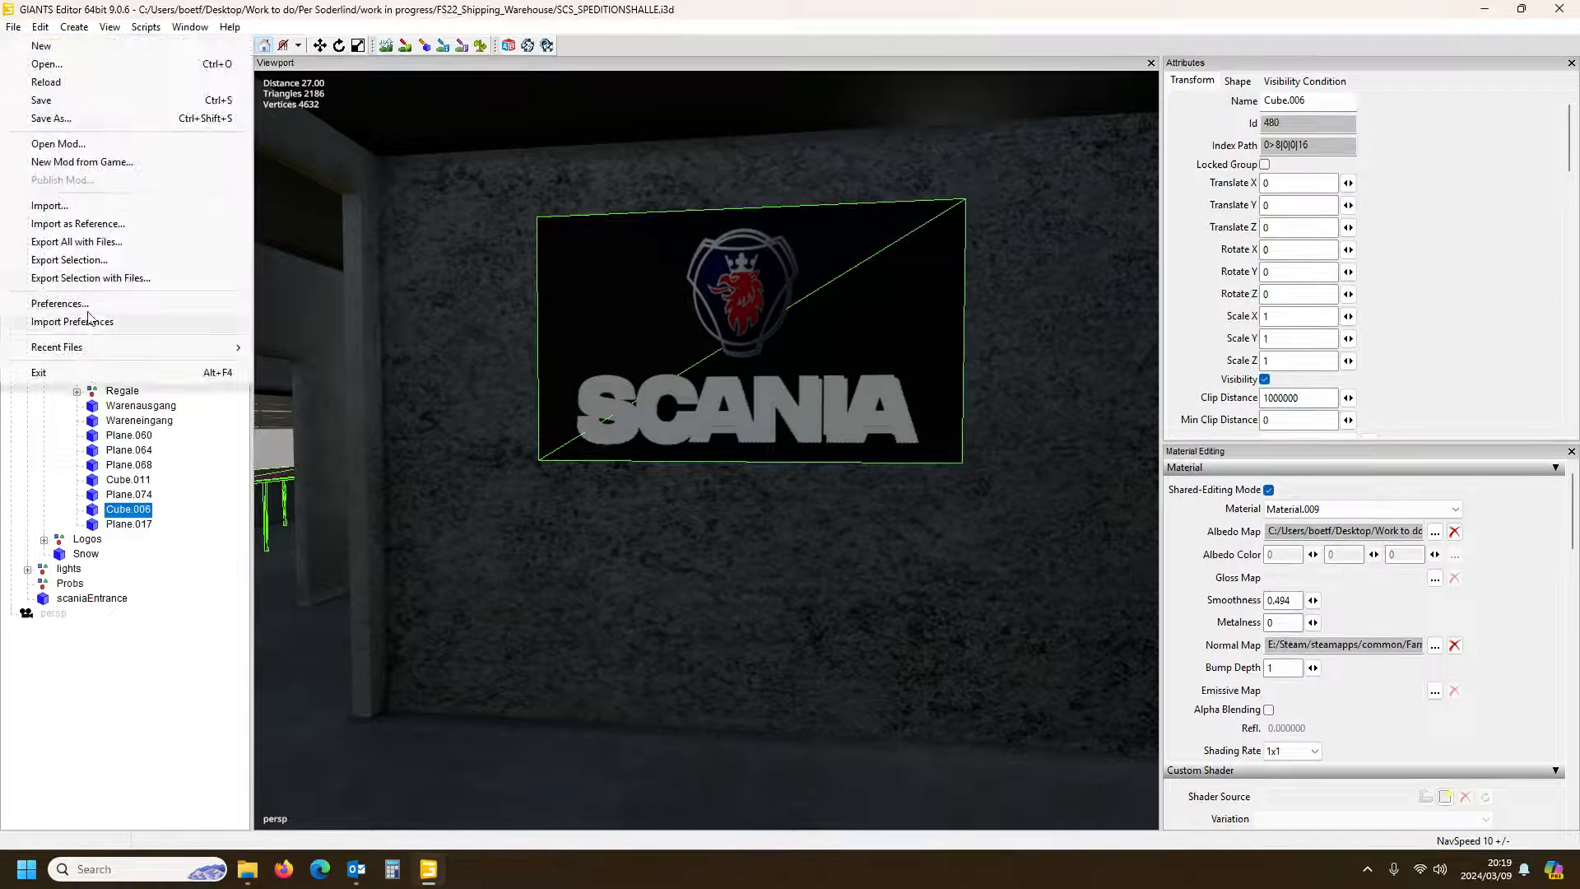
{"action": "left_click", "coordinate": [91, 277]}
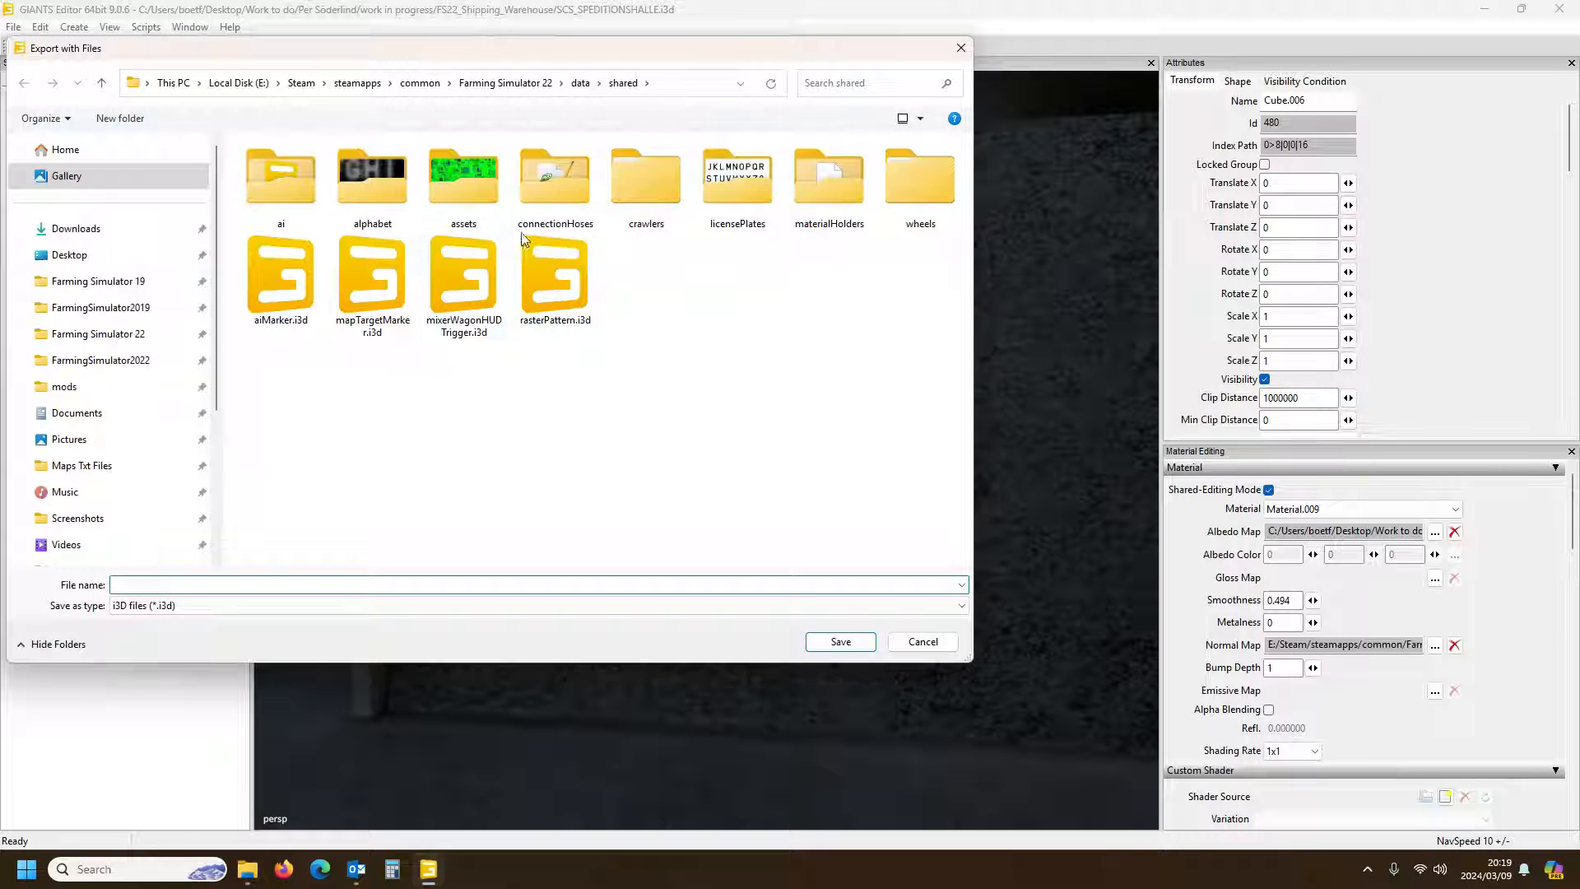
{"action": "left_click", "coordinate": [83, 396]}
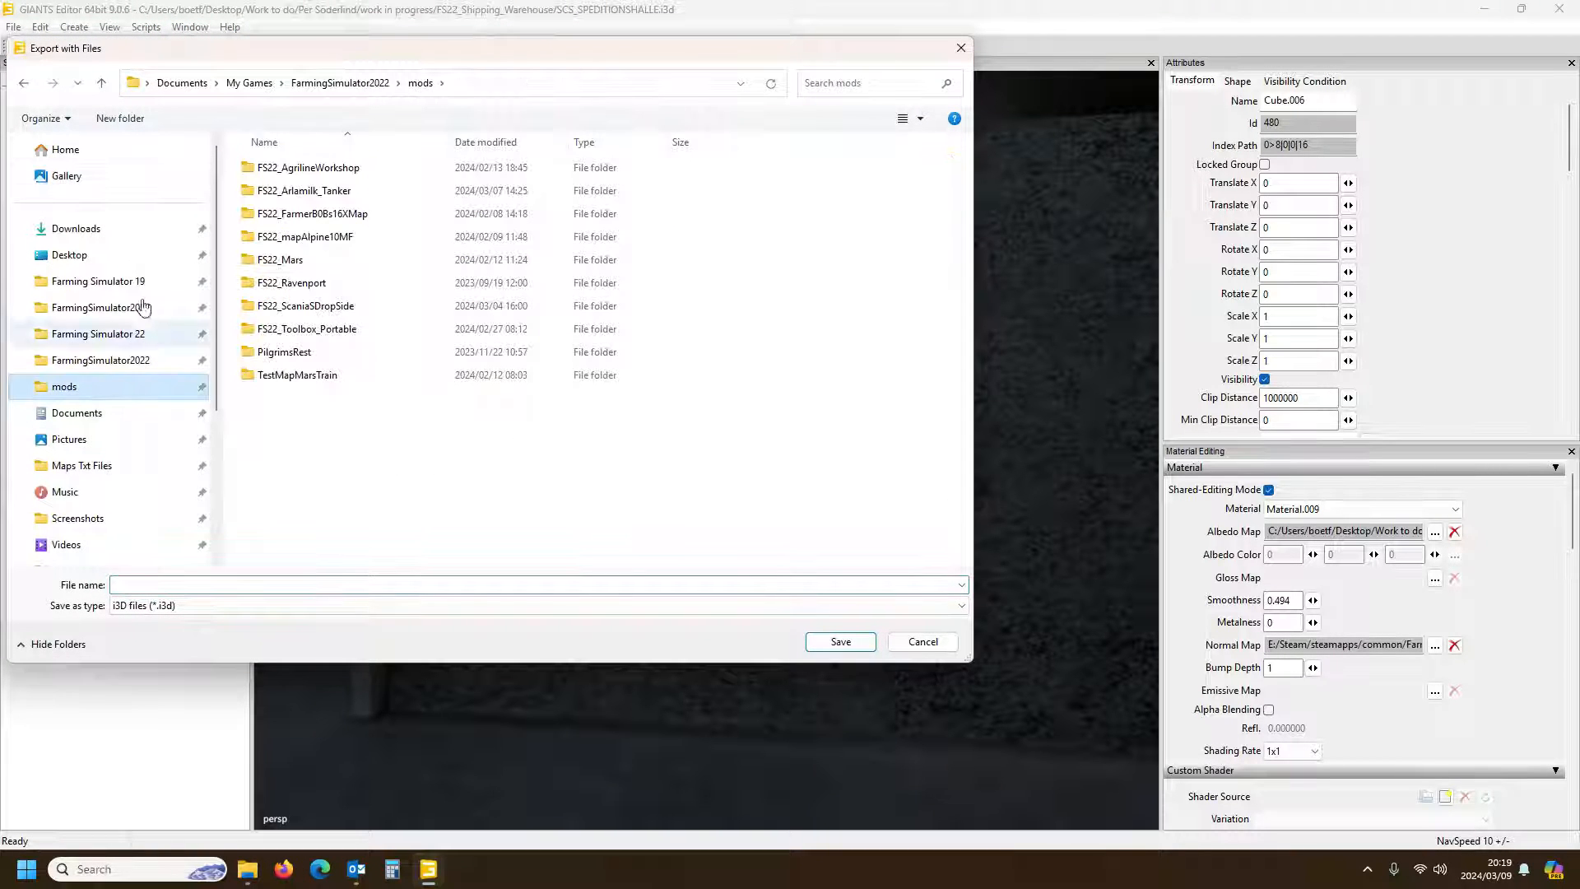
{"action": "left_click", "coordinate": [125, 254]}
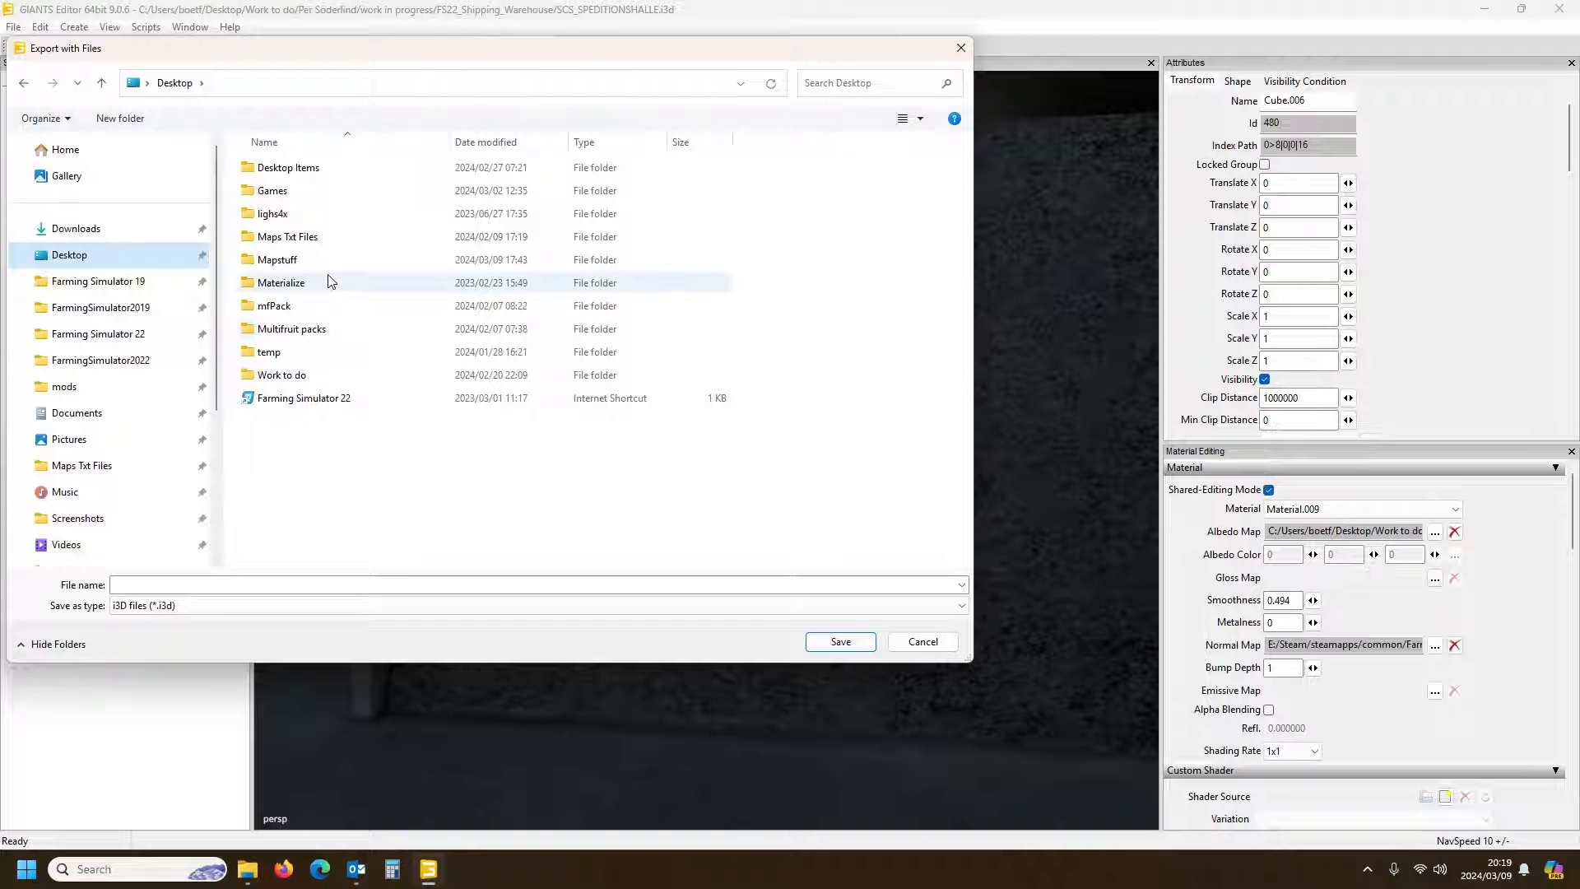
{"action": "left_click", "coordinate": [319, 377]}
{"action": "double_click", "coordinate": [319, 377]}
{"action": "double_click", "coordinate": [288, 375]}
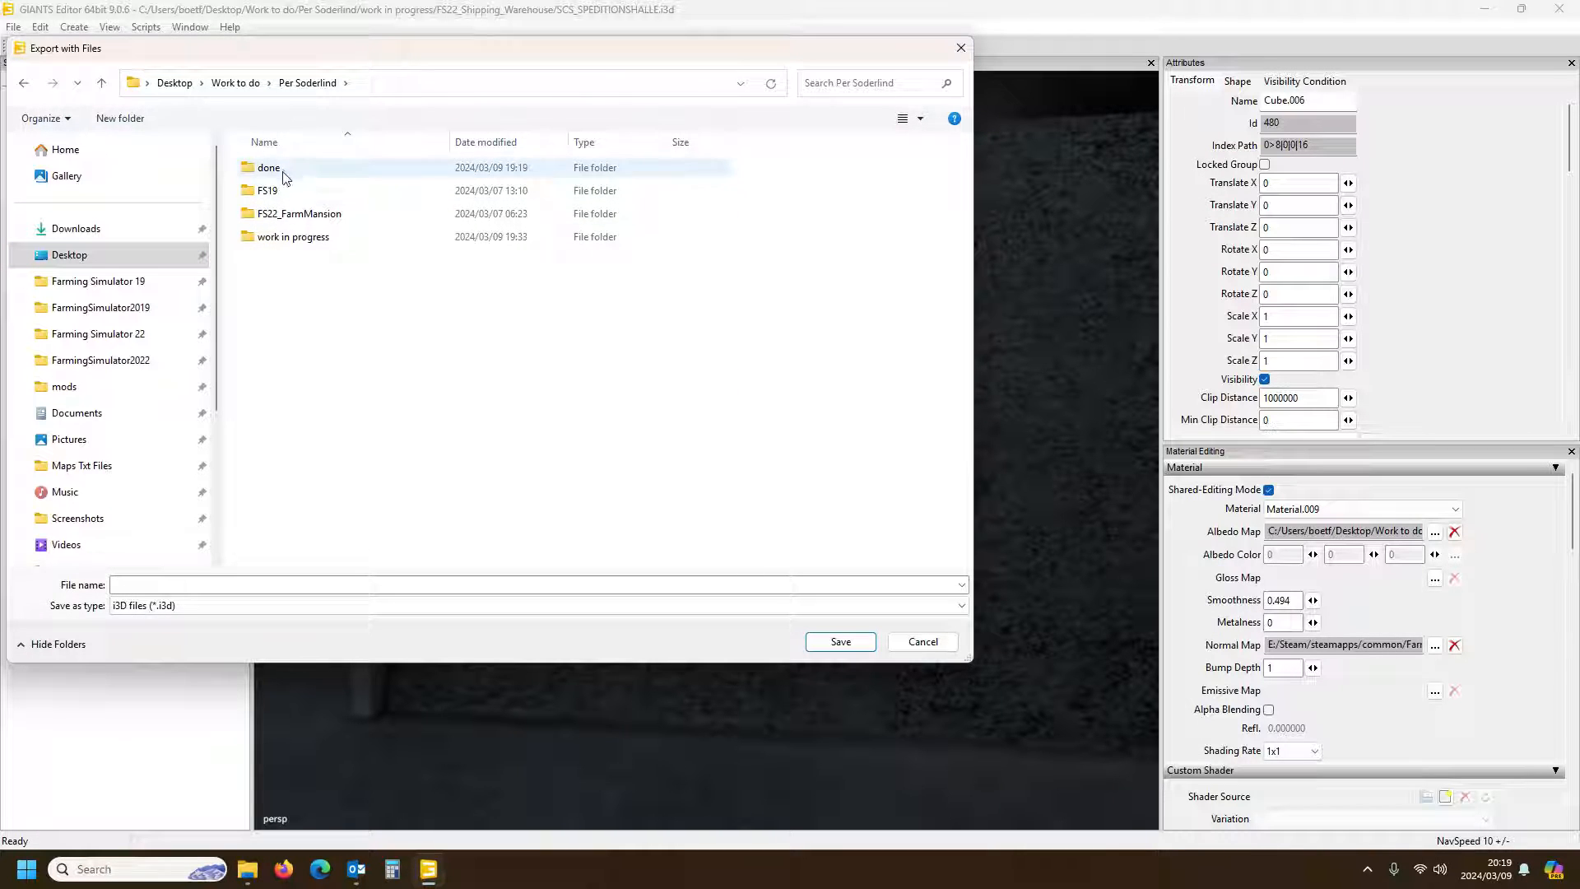
{"action": "double_click", "coordinate": [282, 239]}
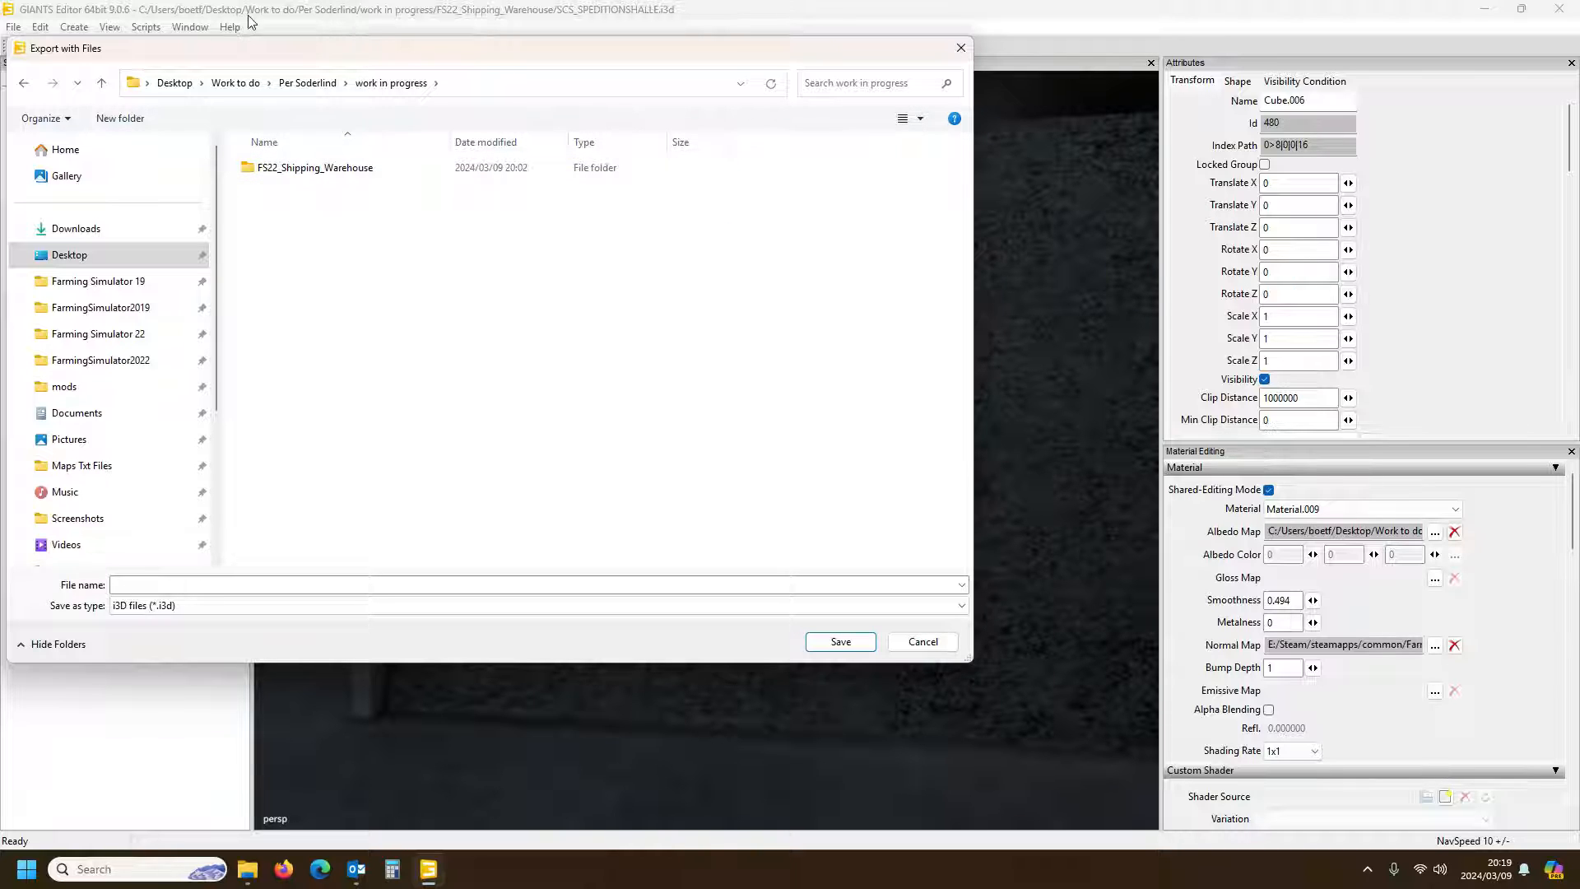
{"action": "double_click", "coordinate": [318, 171]}
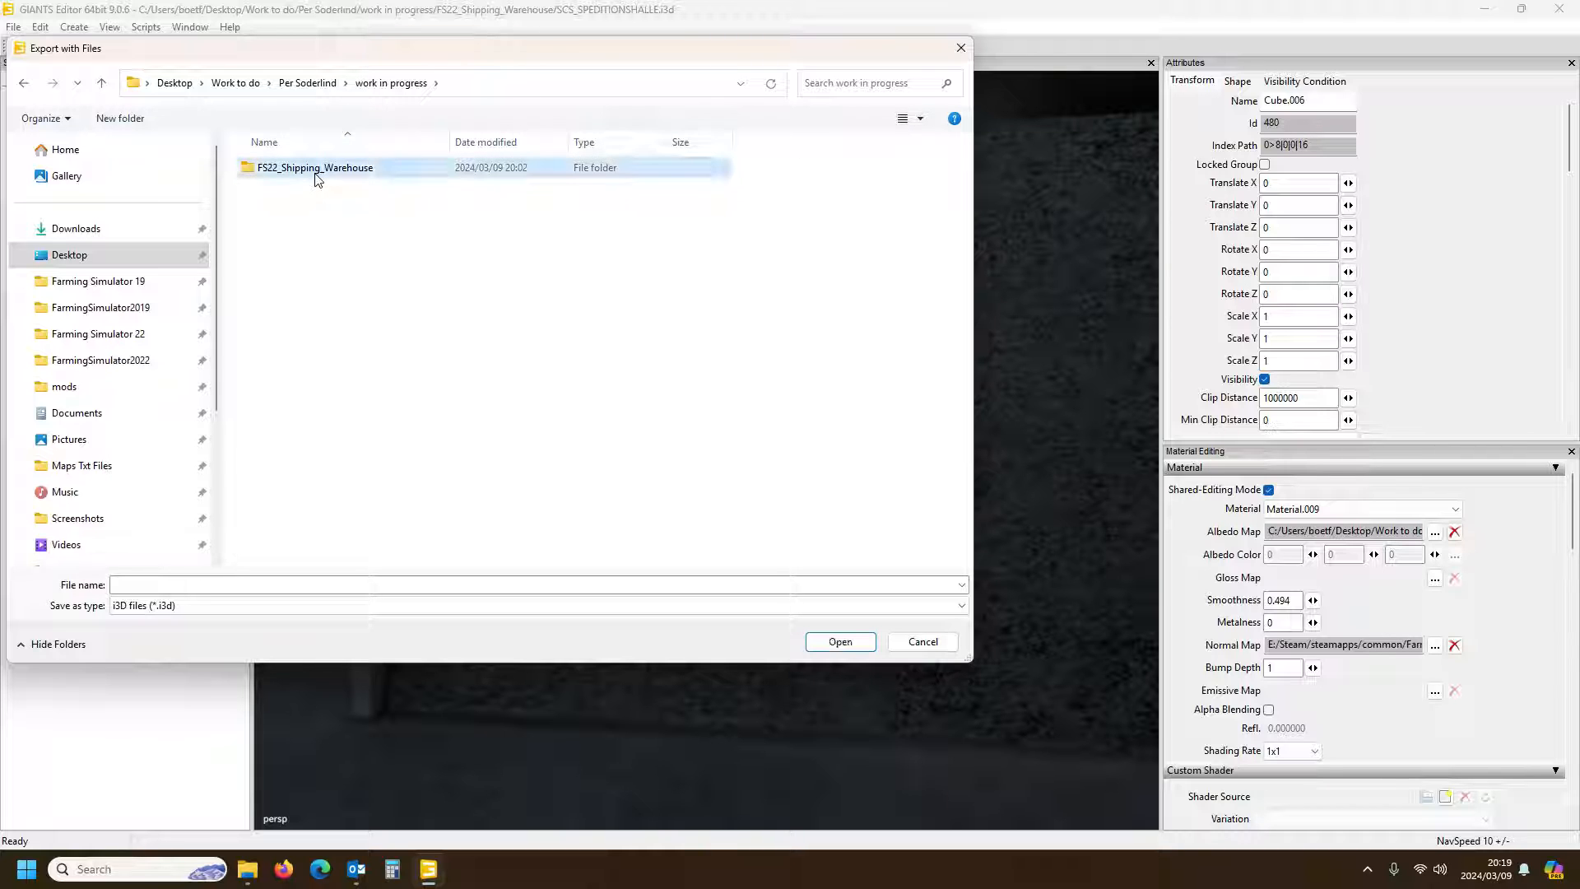
Create a folder named imported inside the FS22_Shipping_Warehouse folder and open it
{"action": "right_click", "coordinate": [337, 395]}
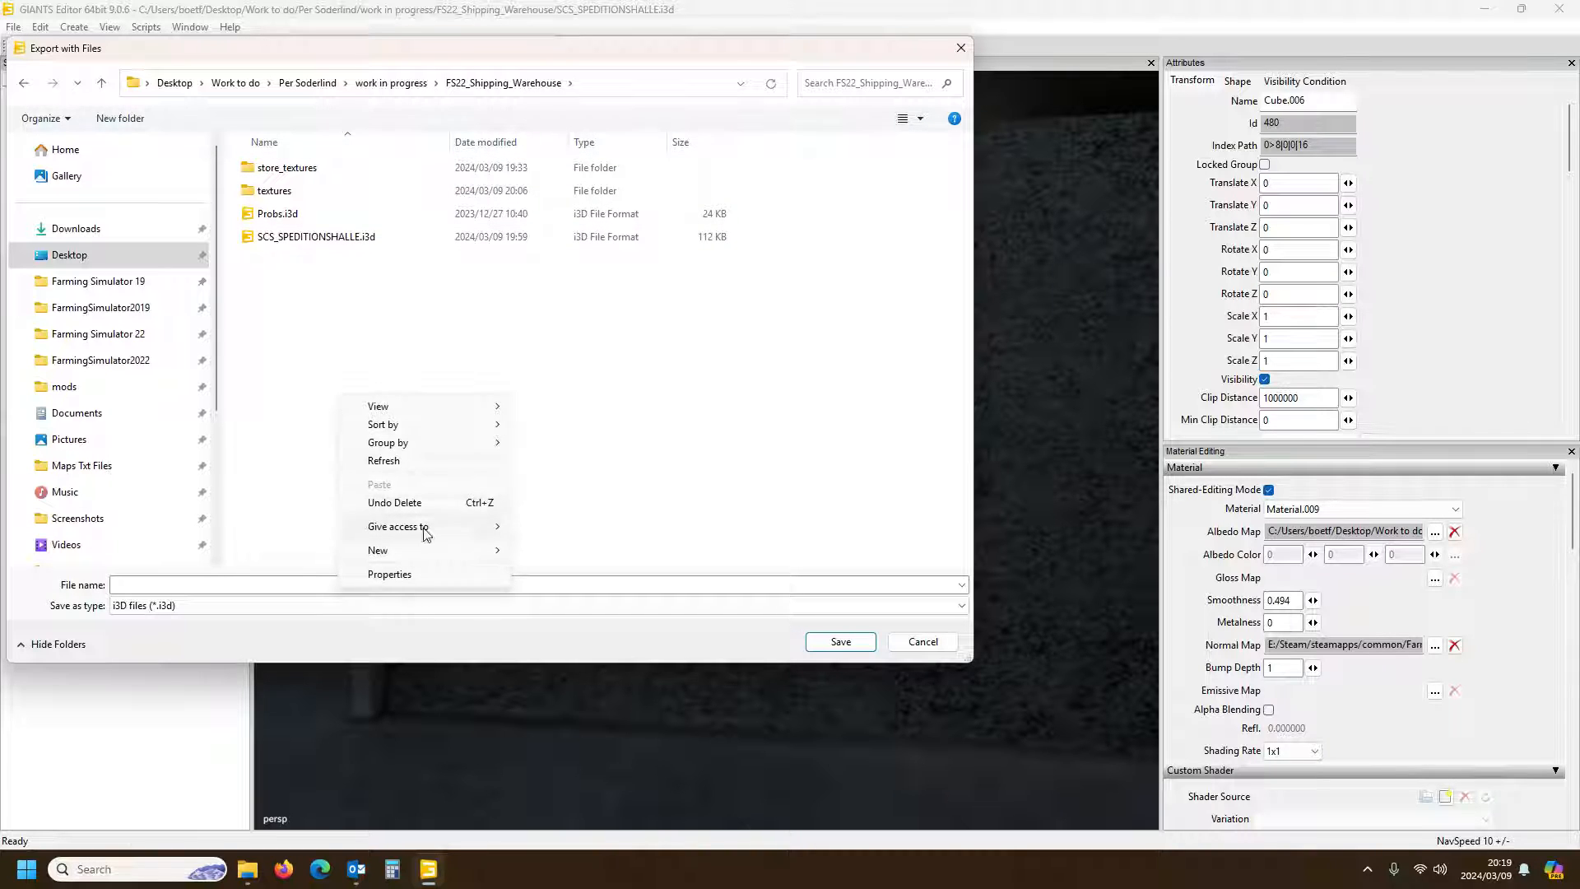
{"action": "mouse_move", "coordinate": [437, 549]}
{"action": "left_click", "coordinate": [574, 550]}
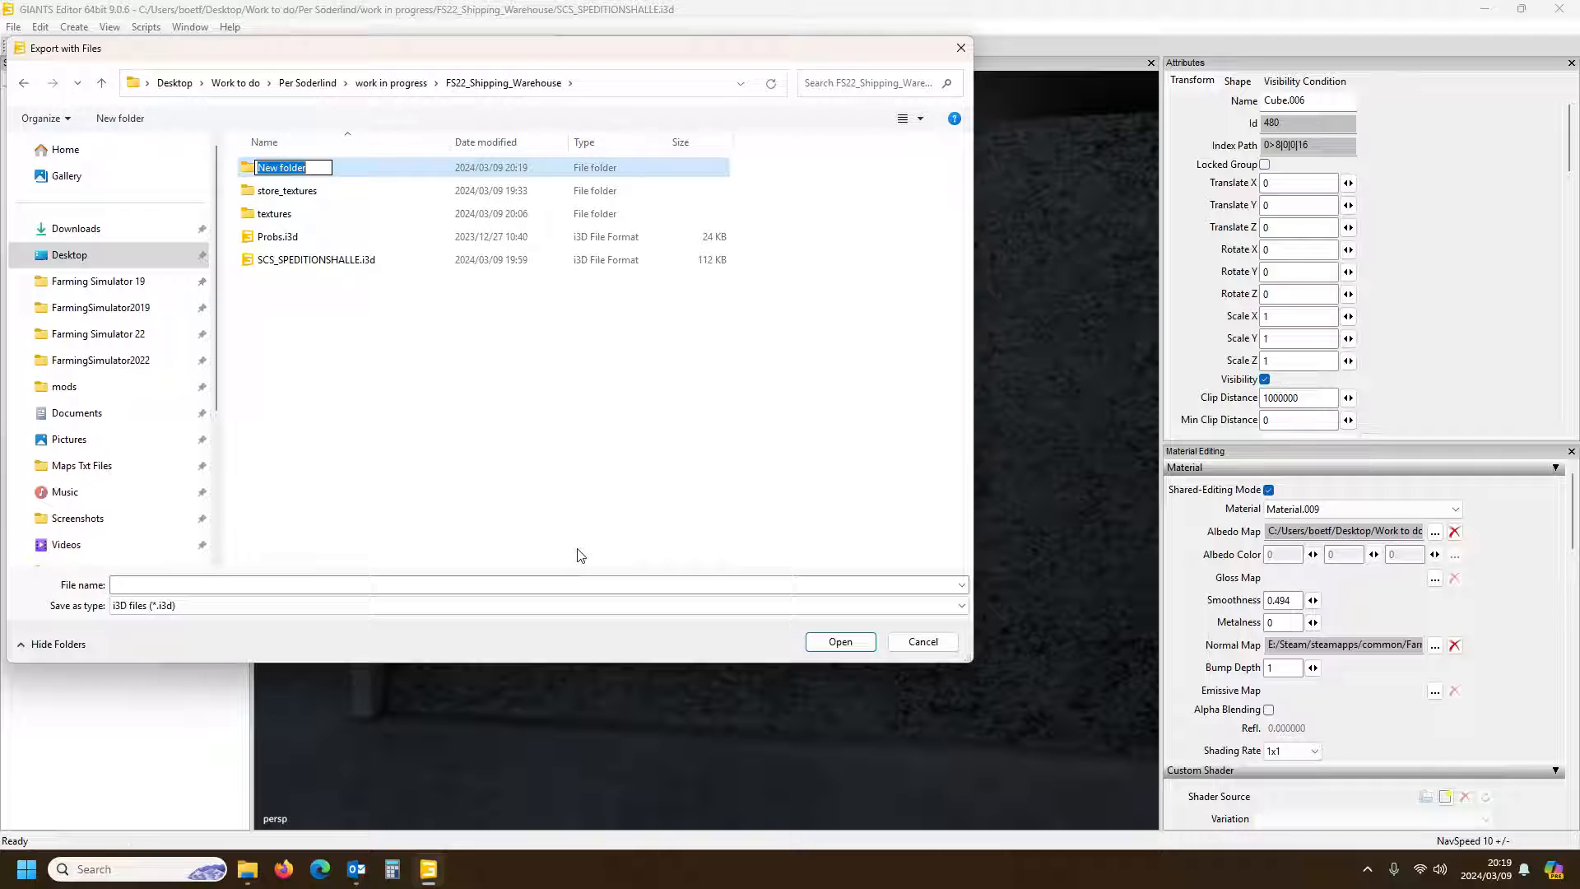
{"action": "type", "text": "tem"}
{"action": "key", "text": "BackSpace"}
{"action": "key", "text": "BackSpace"}
{"action": "key", "text": "BackSpace"}
{"action": "type", "text": "imported"}
{"action": "key", "text": "Return"}
{"action": "double_click", "coordinate": [331, 168]}
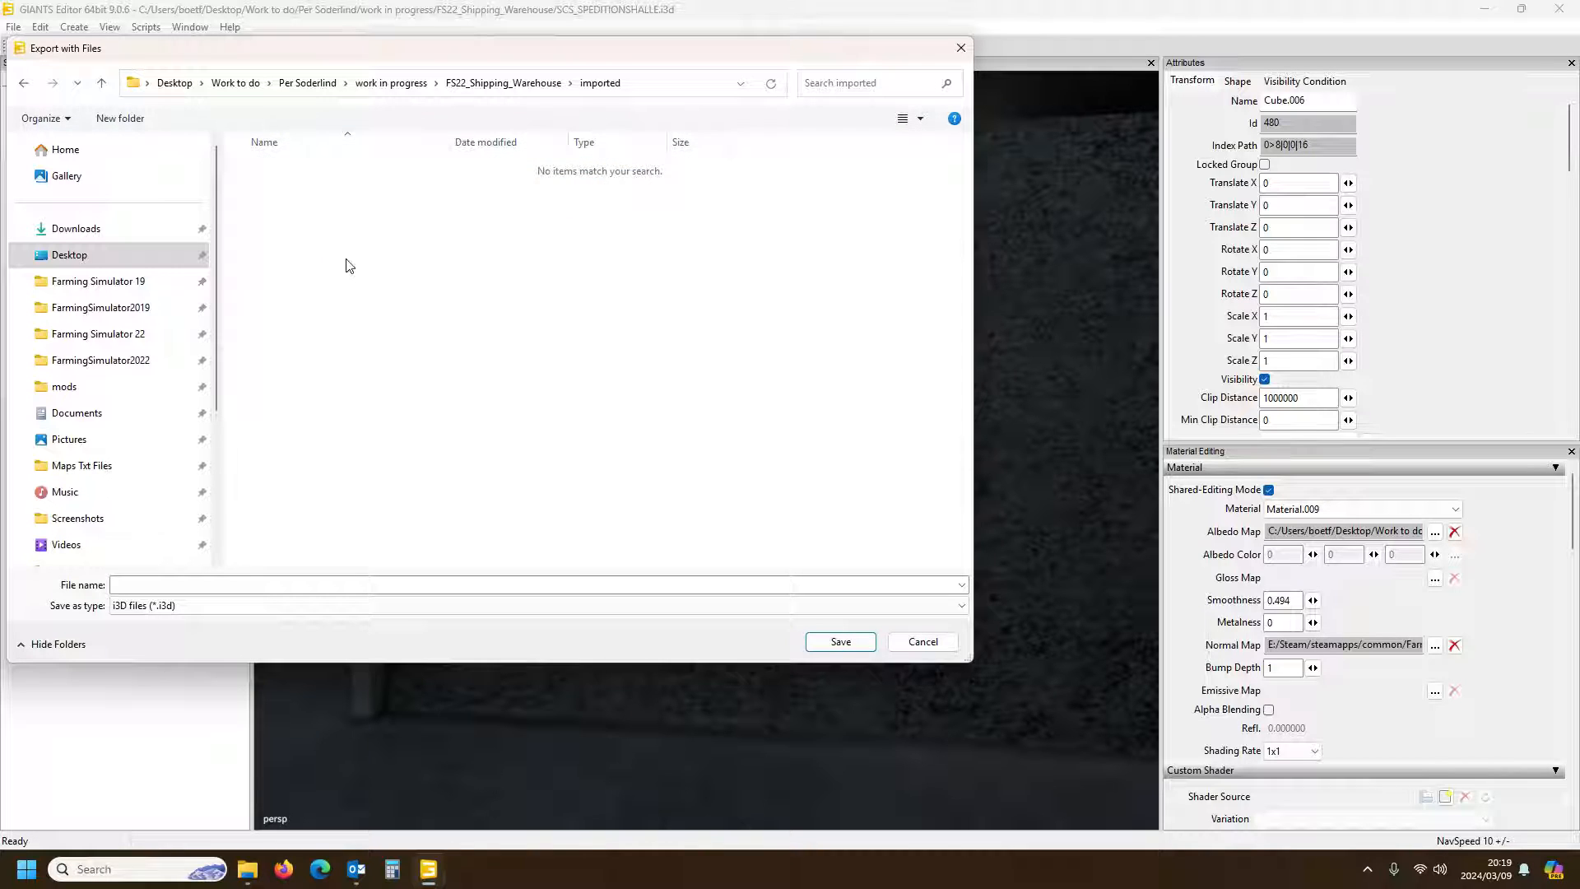
Export the mesh into the imported folder under the file name scaniaEntrance and close the editor
{"action": "left_click", "coordinate": [264, 583]}
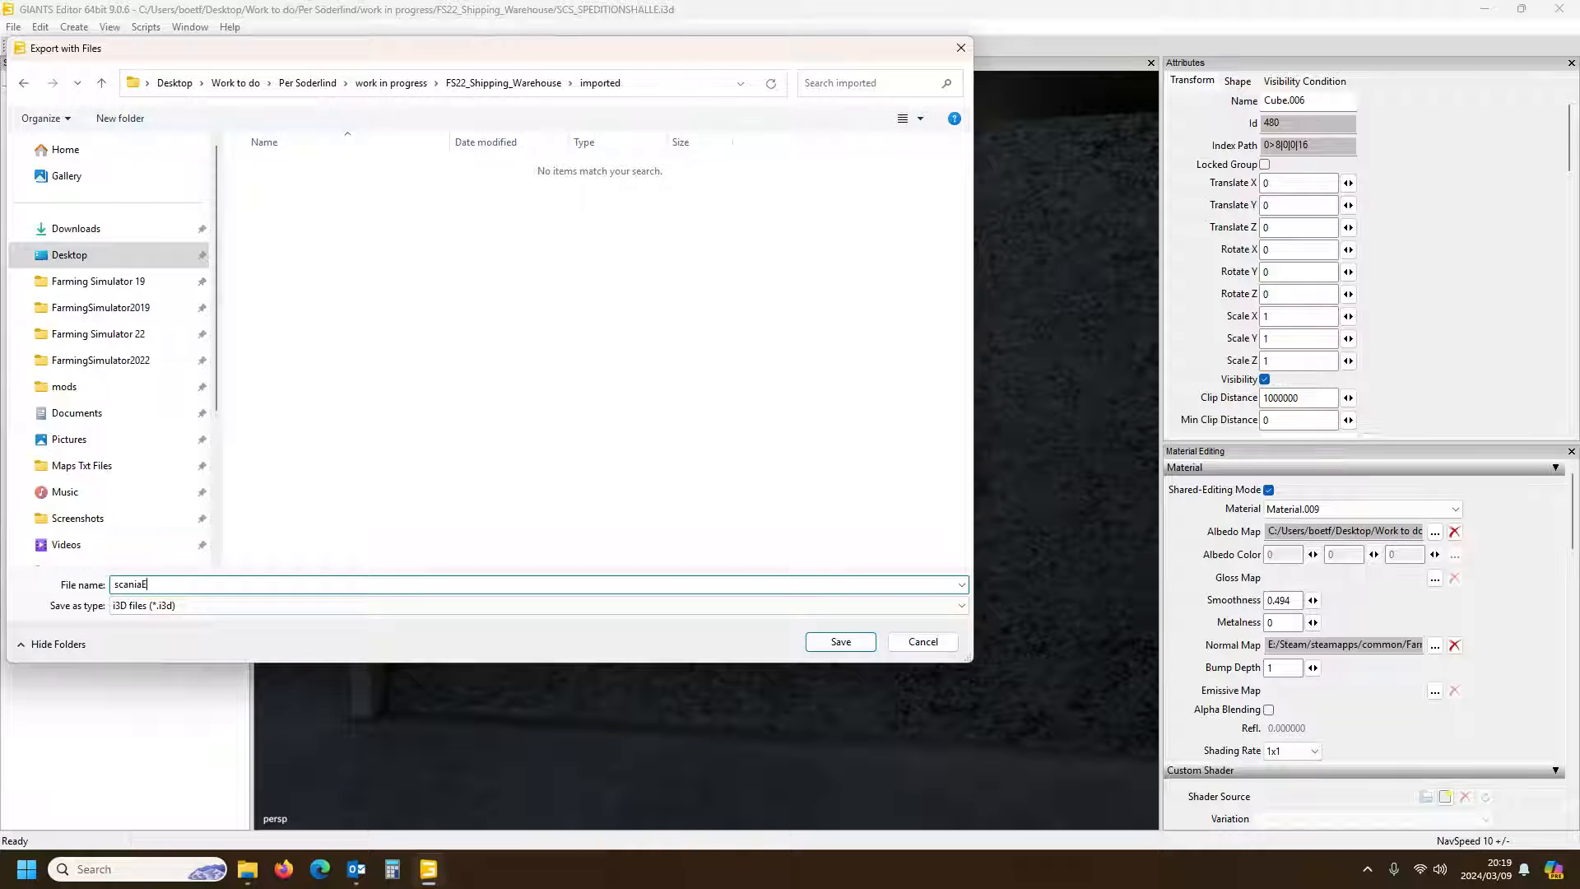
{"action": "type", "text": "e"}
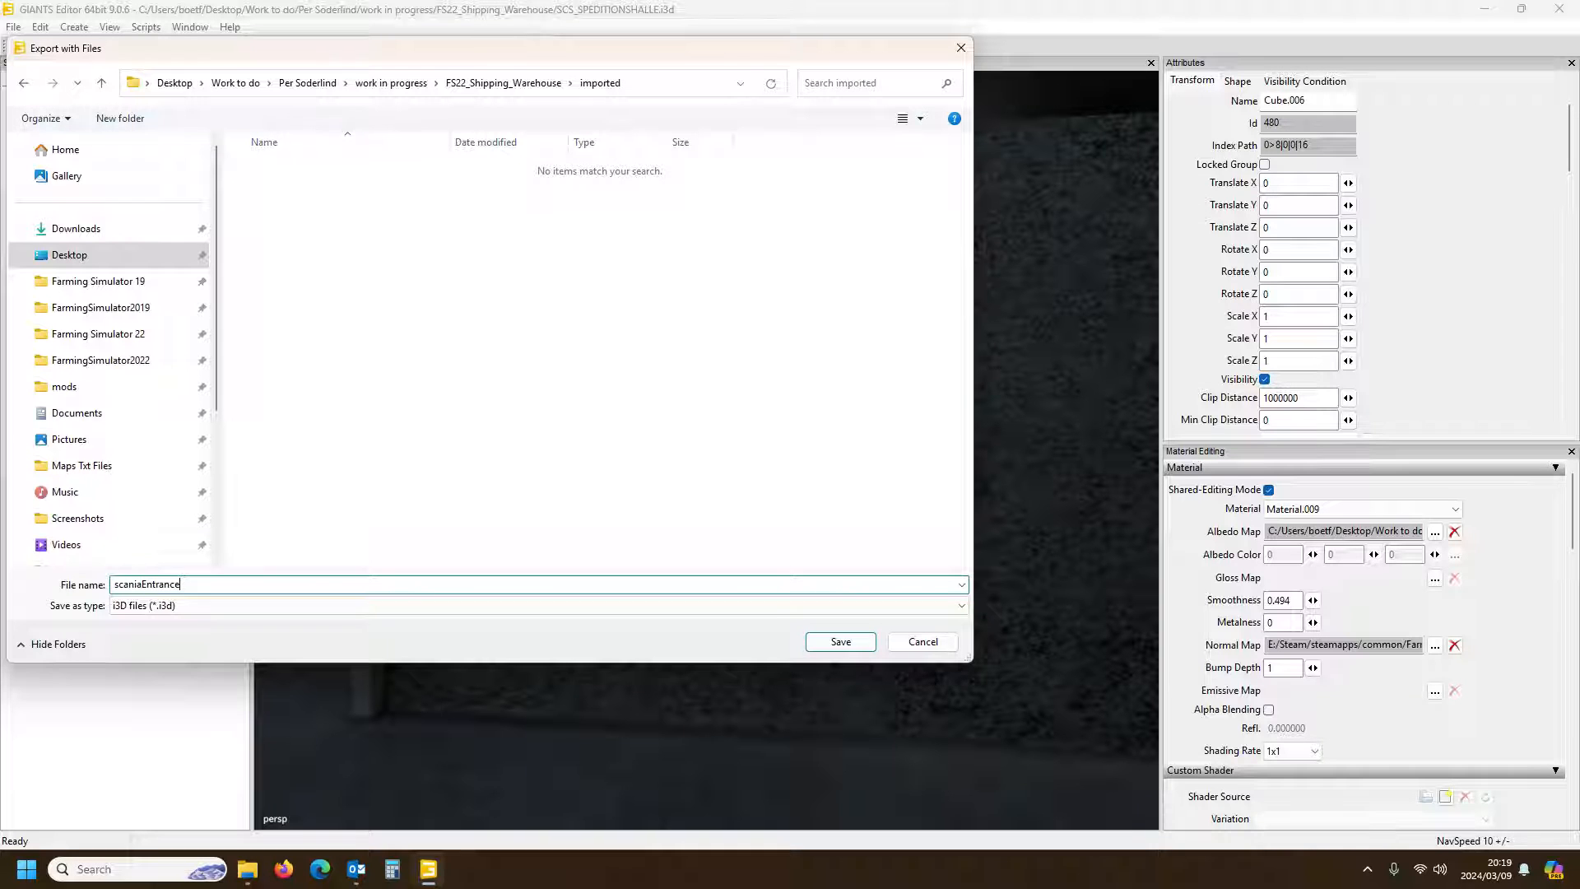
{"action": "left_click", "coordinate": [854, 645]}
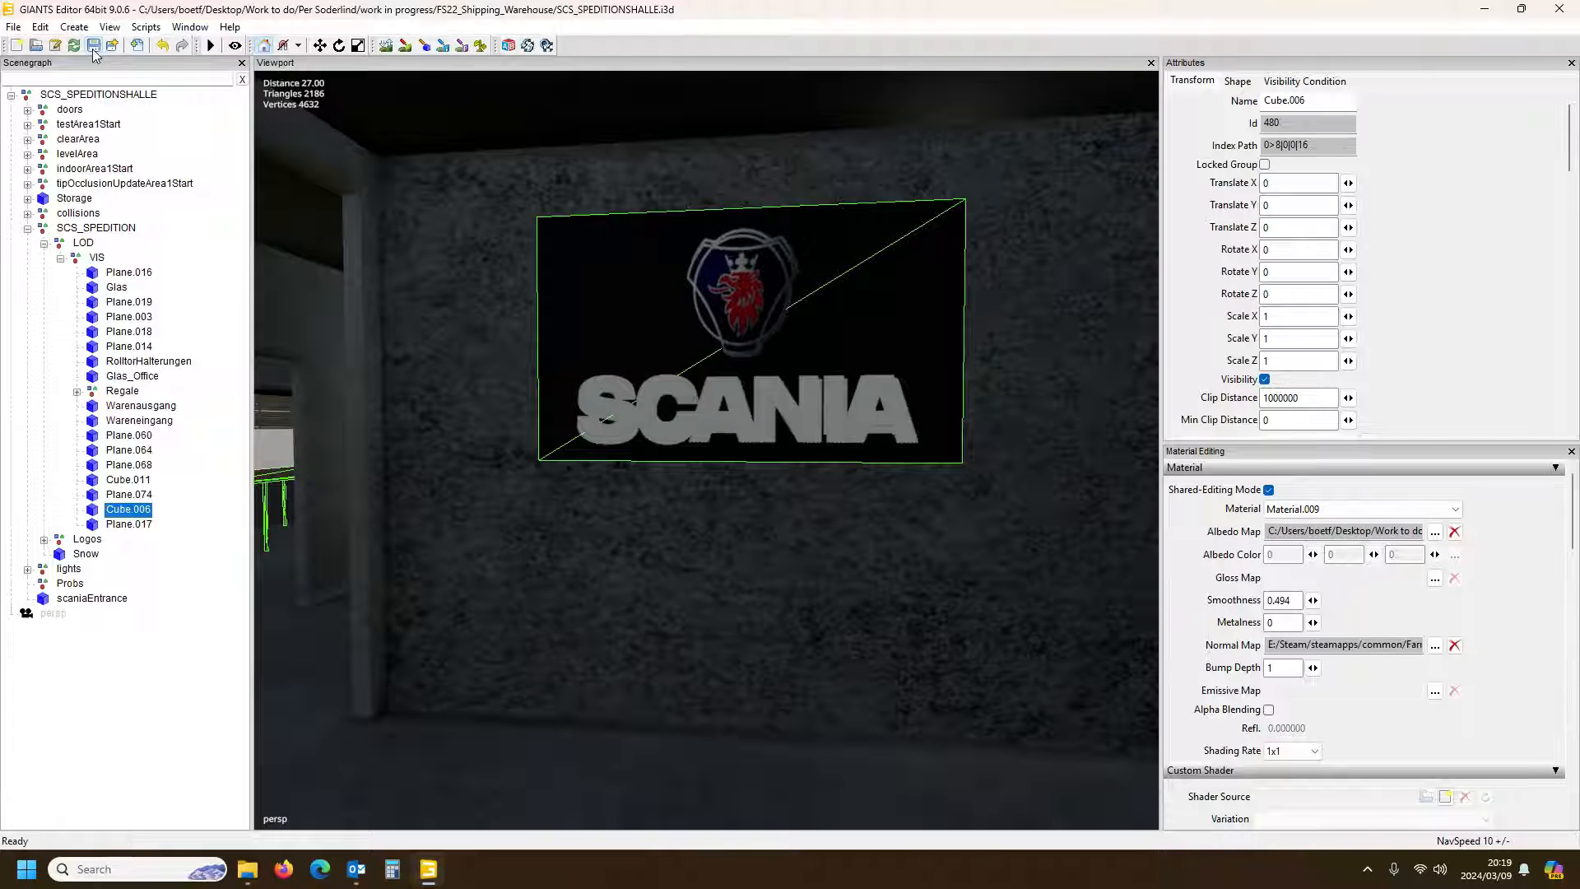
{"action": "left_click", "coordinate": [1558, 9]}
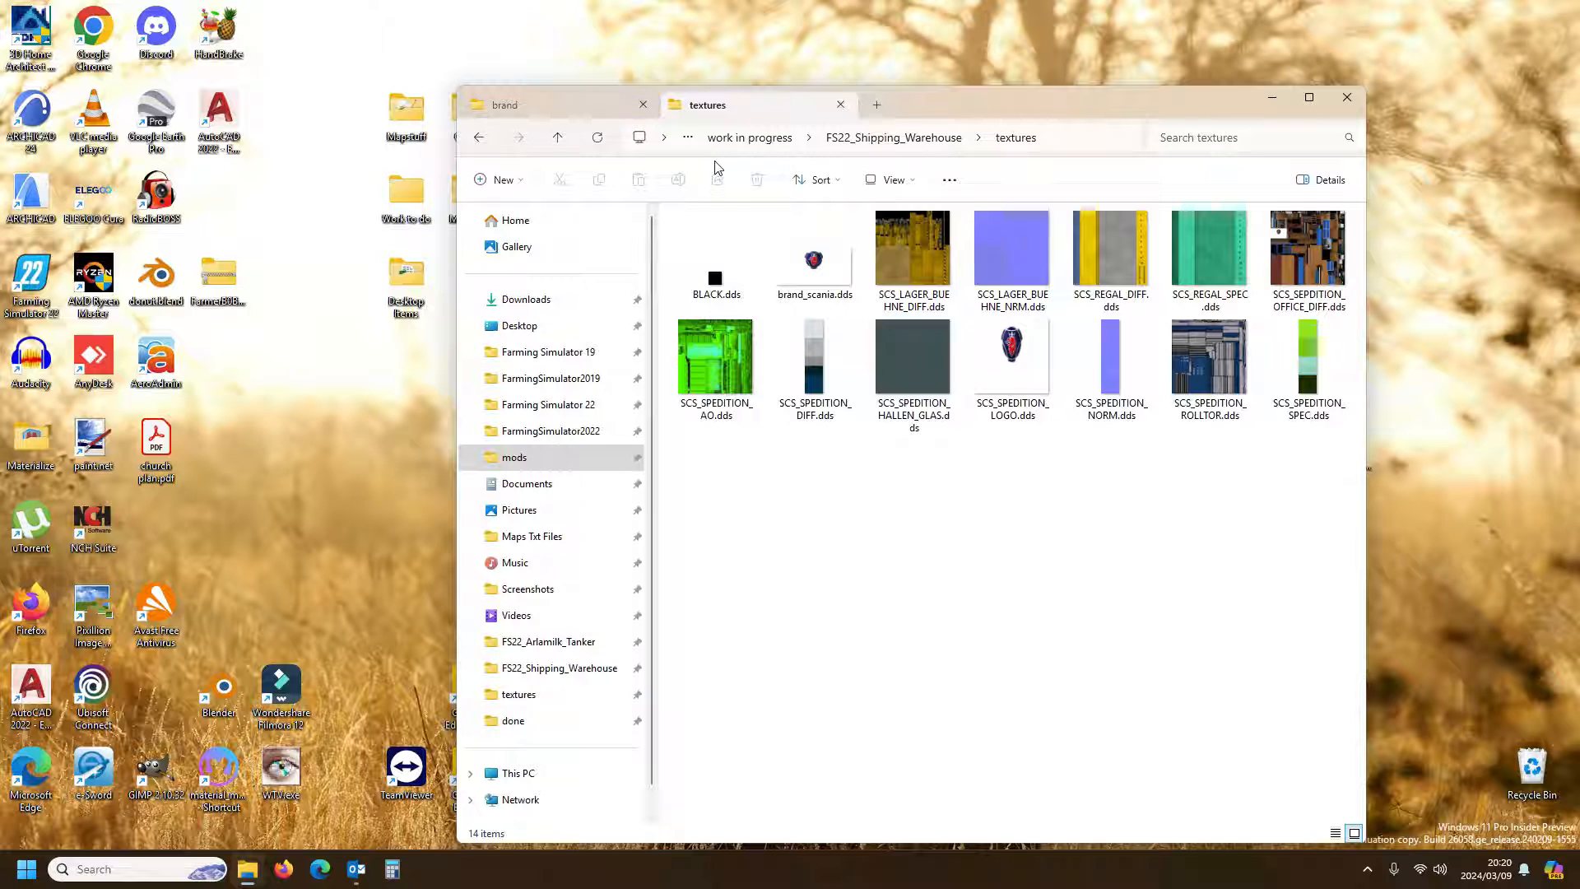
Switch to File Explorer, go to the mod's imported folder and open scaniaEntrance.i3d in Notepad++
{"action": "left_click", "coordinate": [896, 140]}
{"action": "double_click", "coordinate": [757, 255]}
{"action": "left_click", "coordinate": [739, 240]}
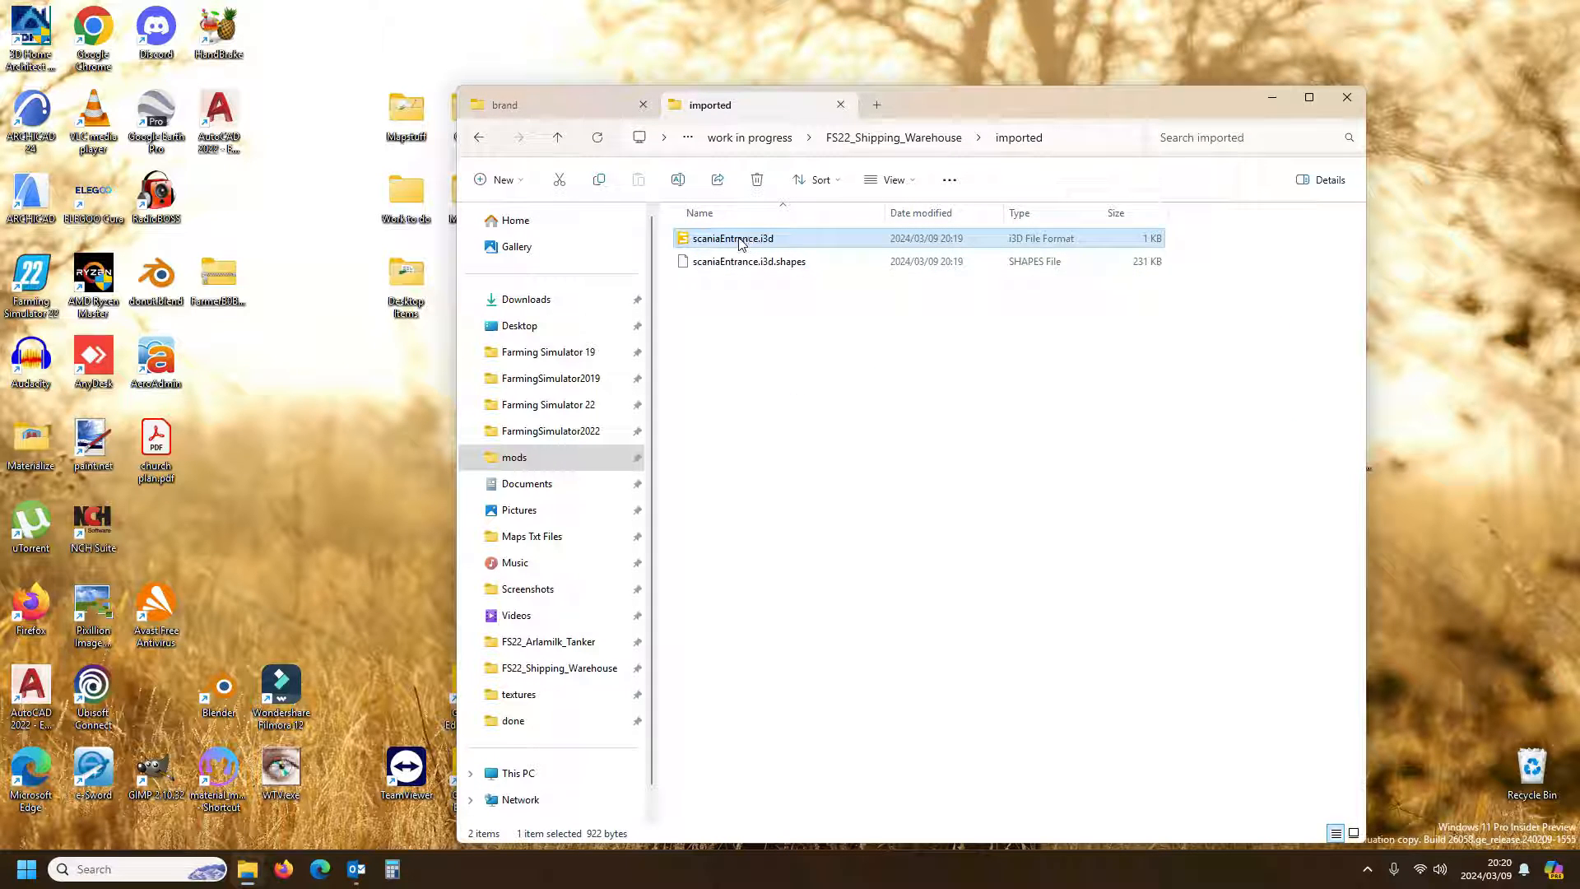
{"action": "right_click", "coordinate": [738, 240]}
{"action": "mouse_move", "coordinate": [809, 580]}
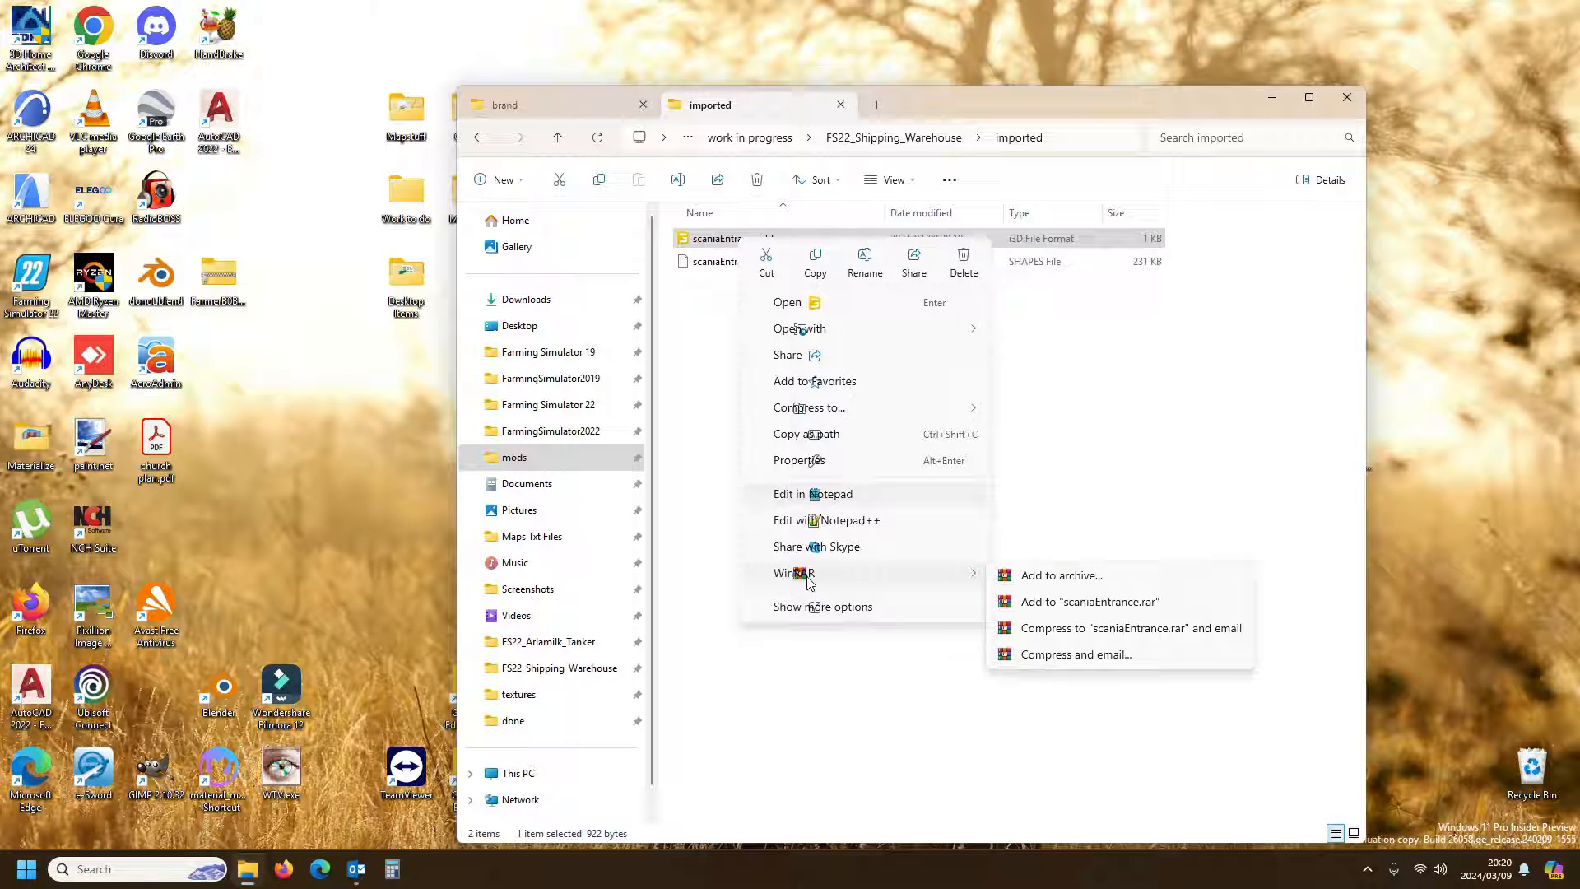
{"action": "left_click", "coordinate": [858, 524]}
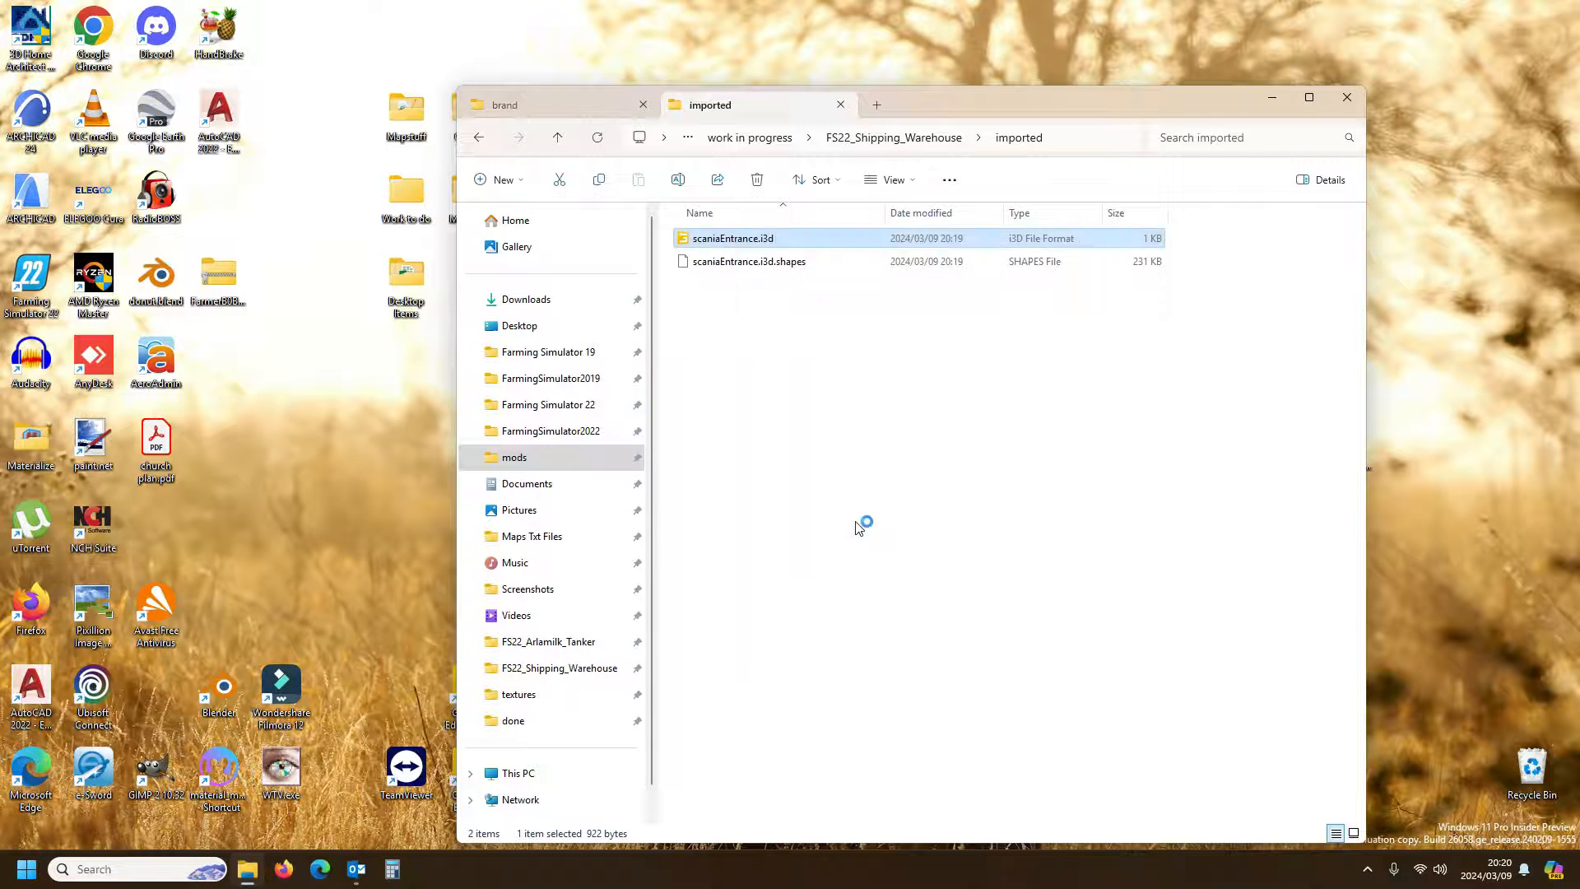
{"action": "left_click", "coordinate": [244, 877]}
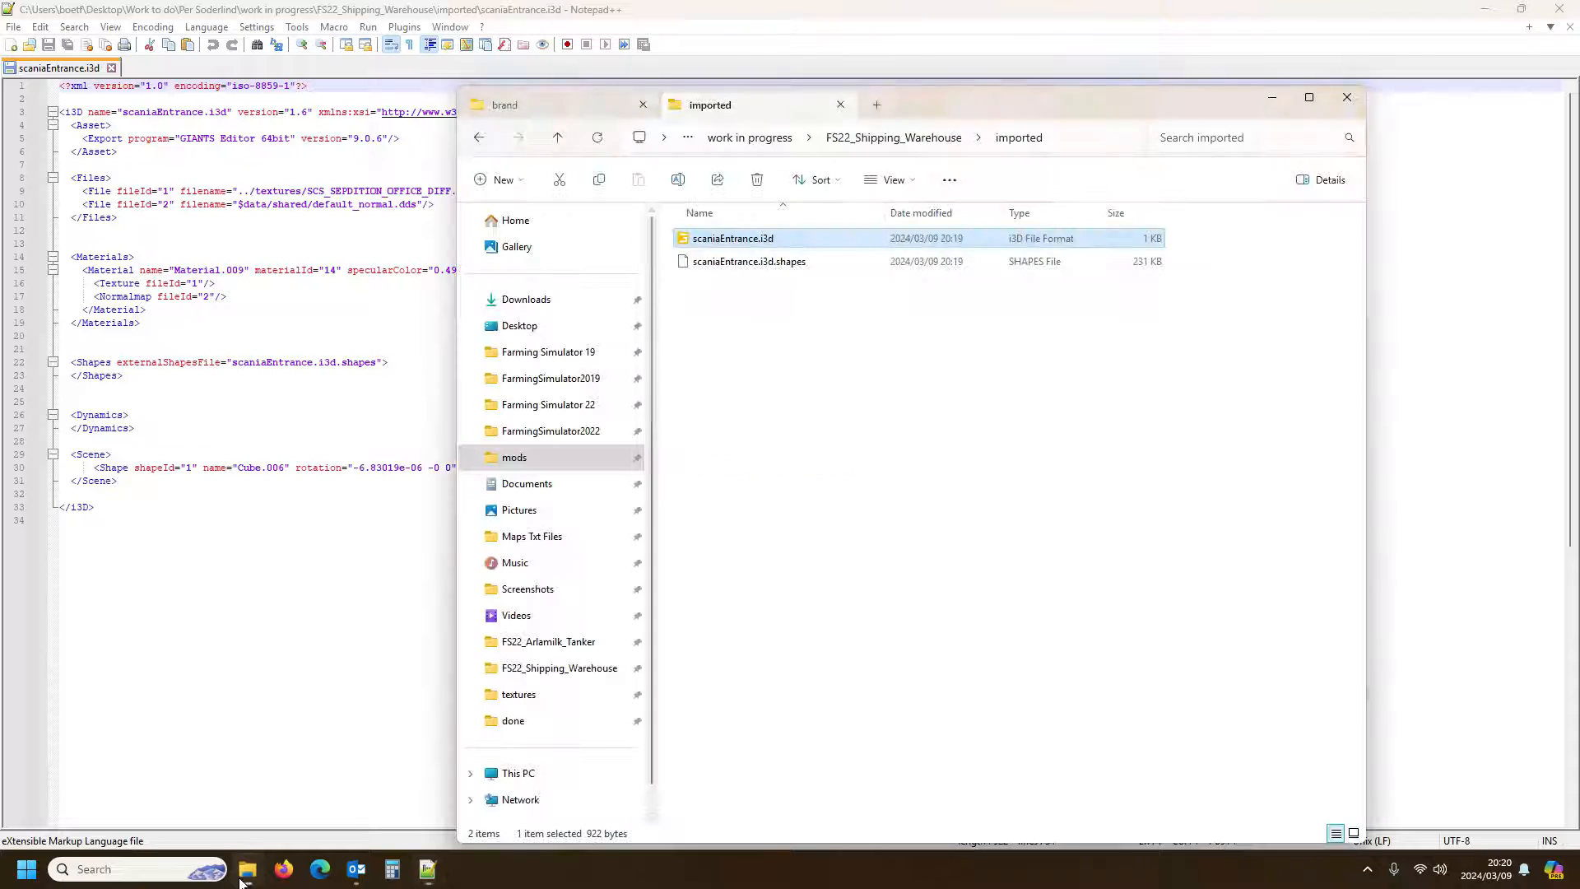
{"action": "left_click", "coordinate": [922, 142]}
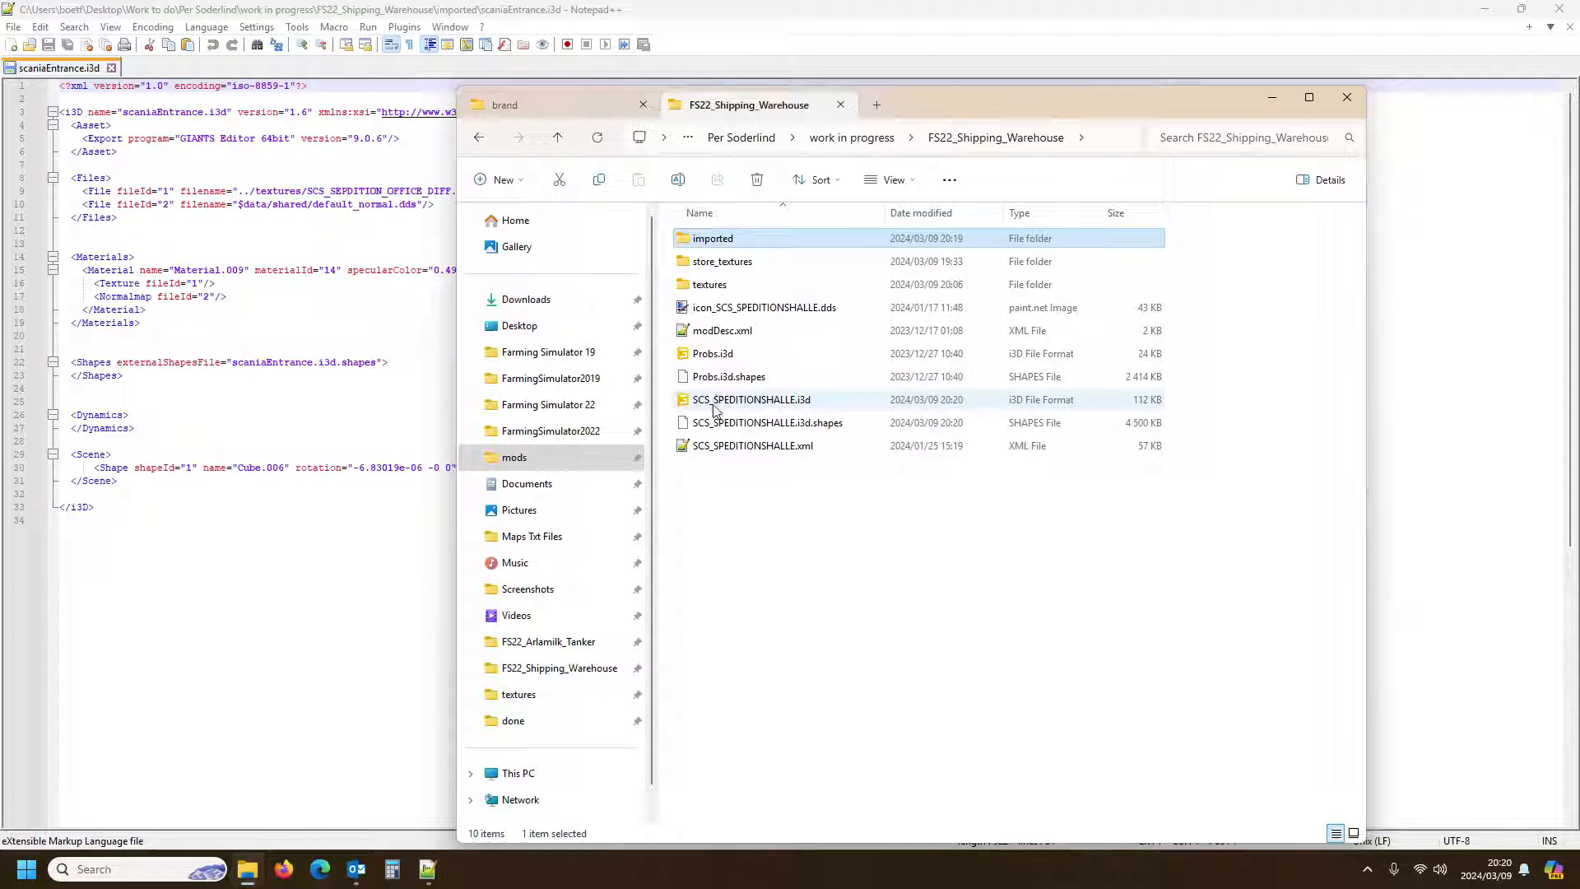
{"action": "double_click", "coordinate": [713, 239]}
{"action": "right_click", "coordinate": [712, 241]}
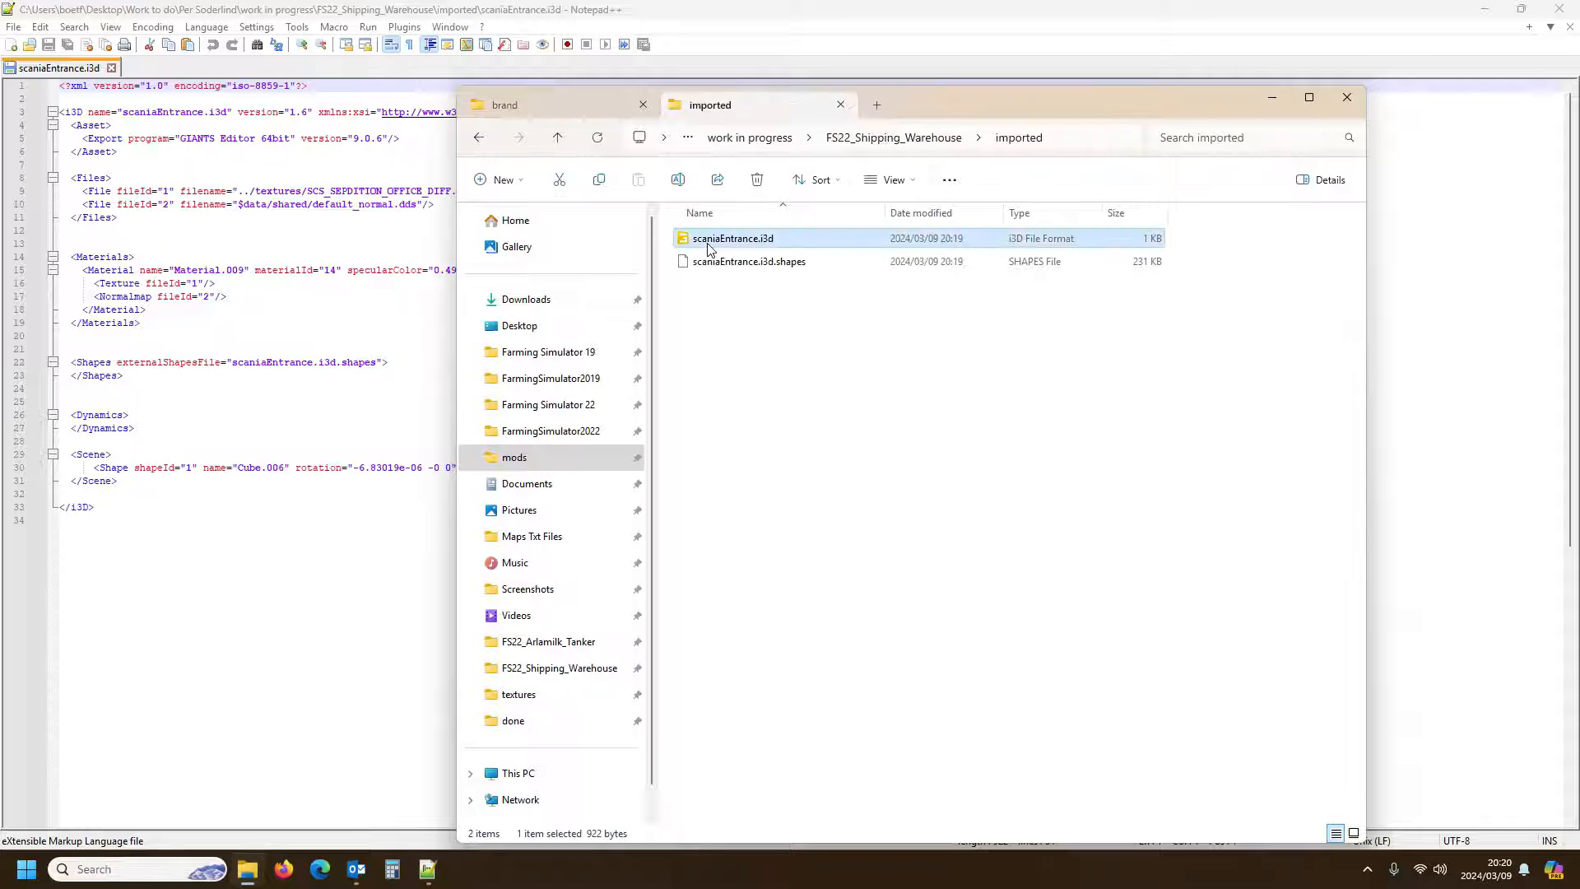
{"action": "mouse_move", "coordinate": [772, 579]}
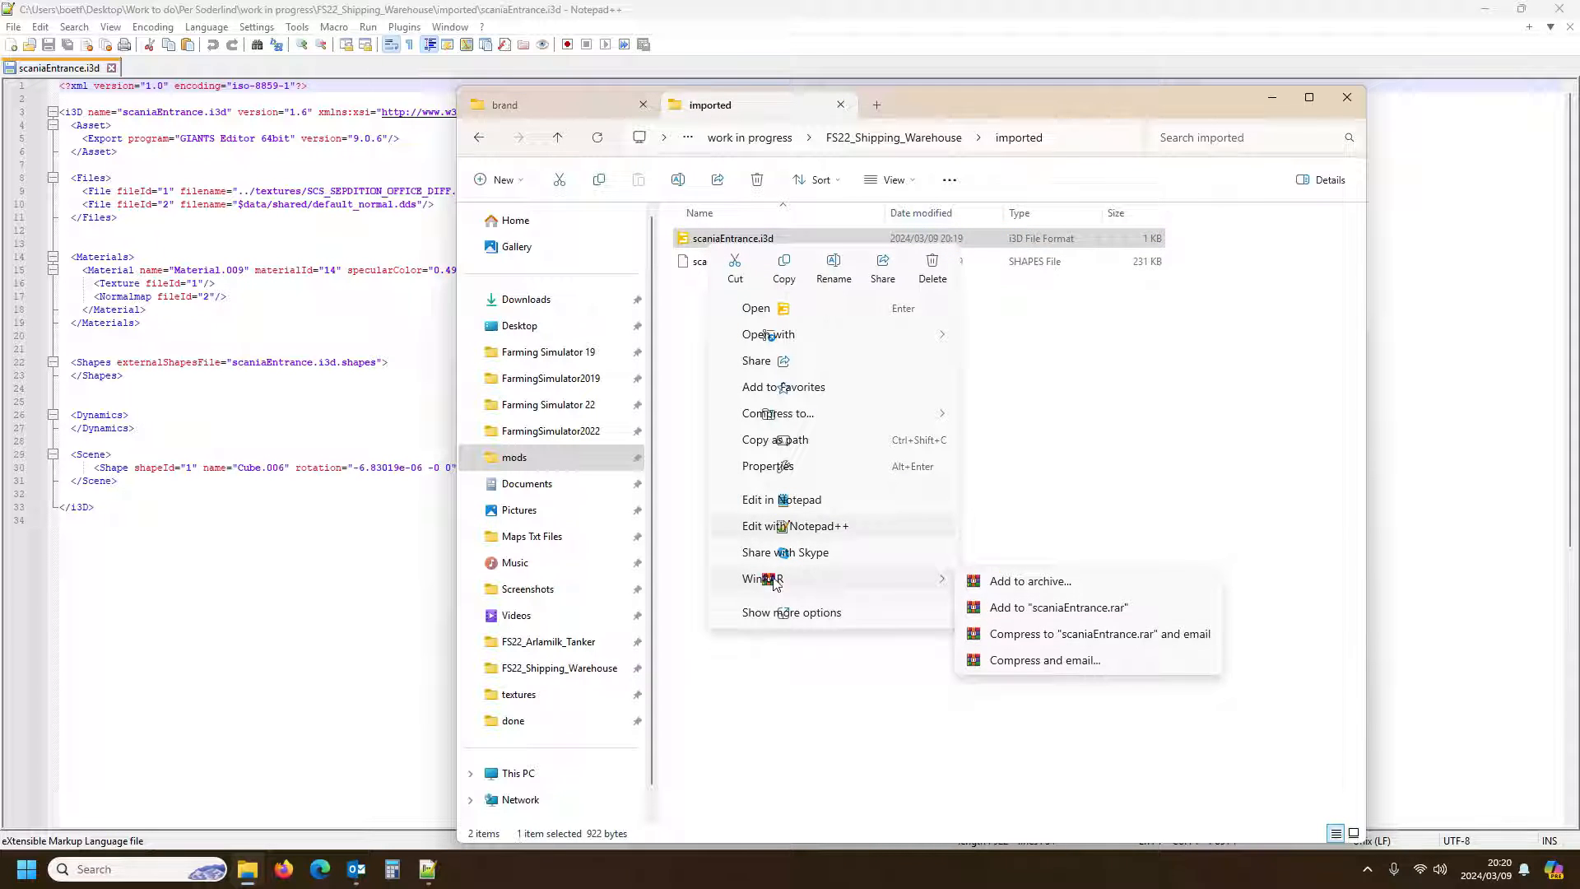
{"action": "left_click", "coordinate": [774, 681]}
{"action": "left_click", "coordinate": [734, 239]}
{"action": "right_click", "coordinate": [739, 241]}
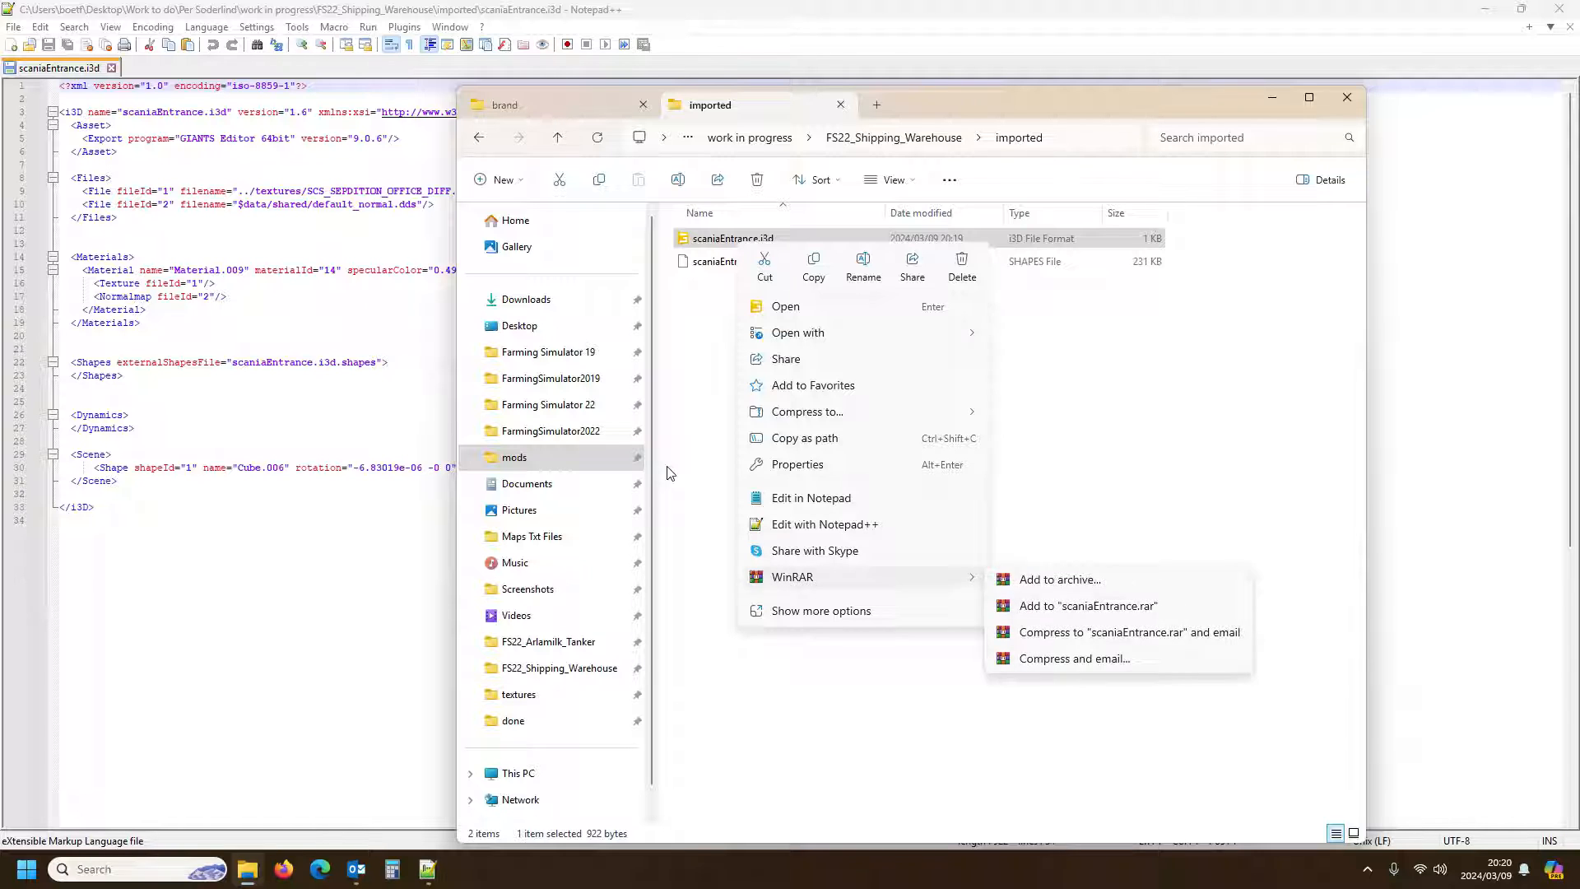
{"action": "left_click", "coordinate": [693, 475]}
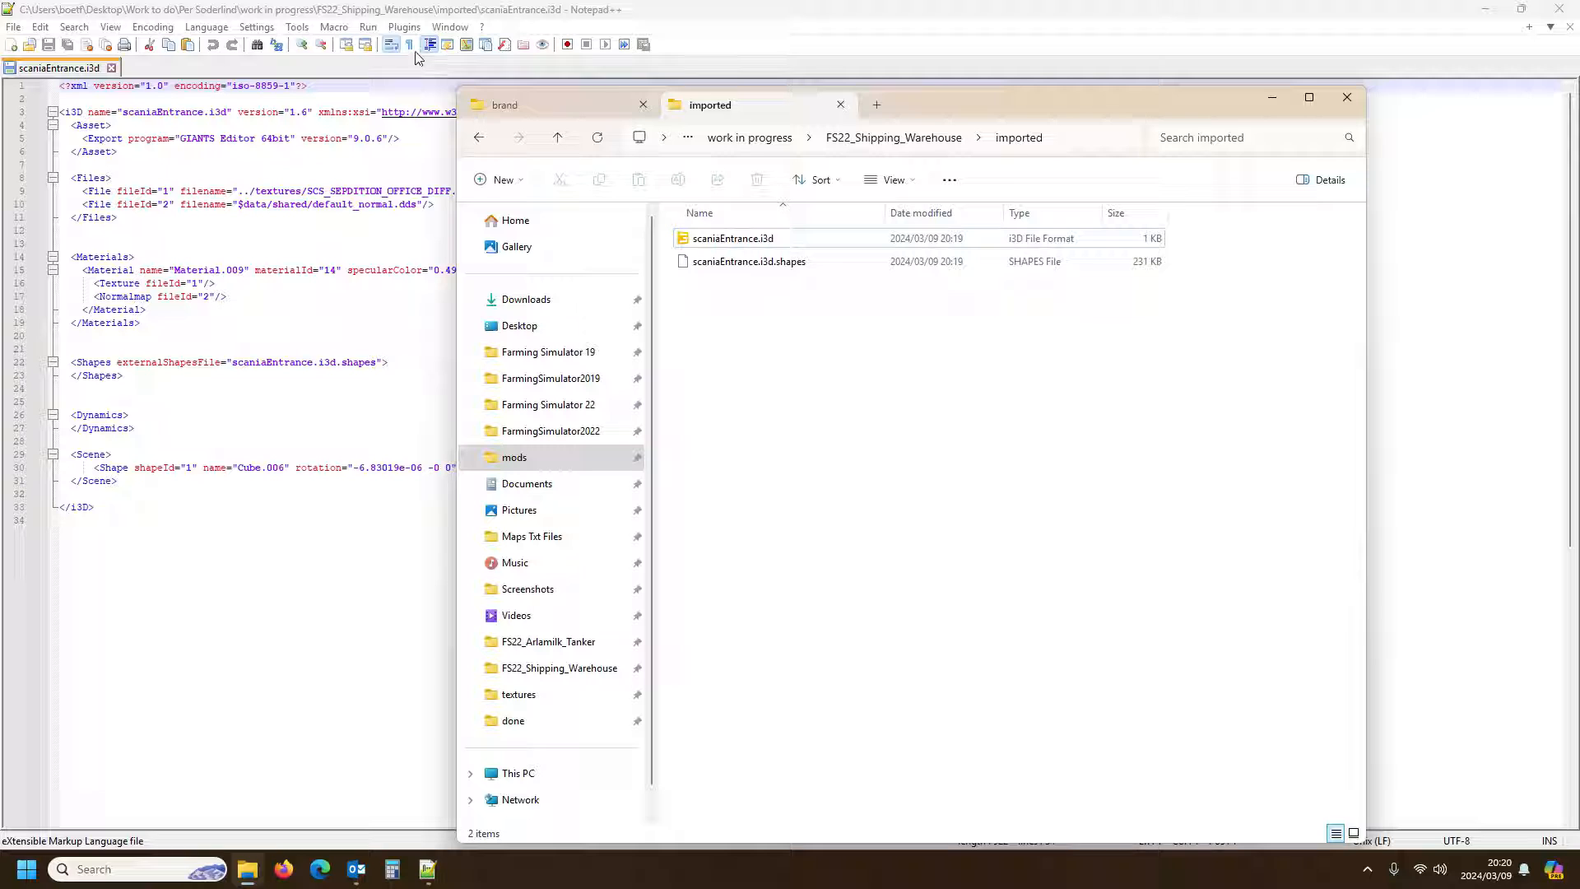
{"action": "double_click", "coordinate": [732, 239]}
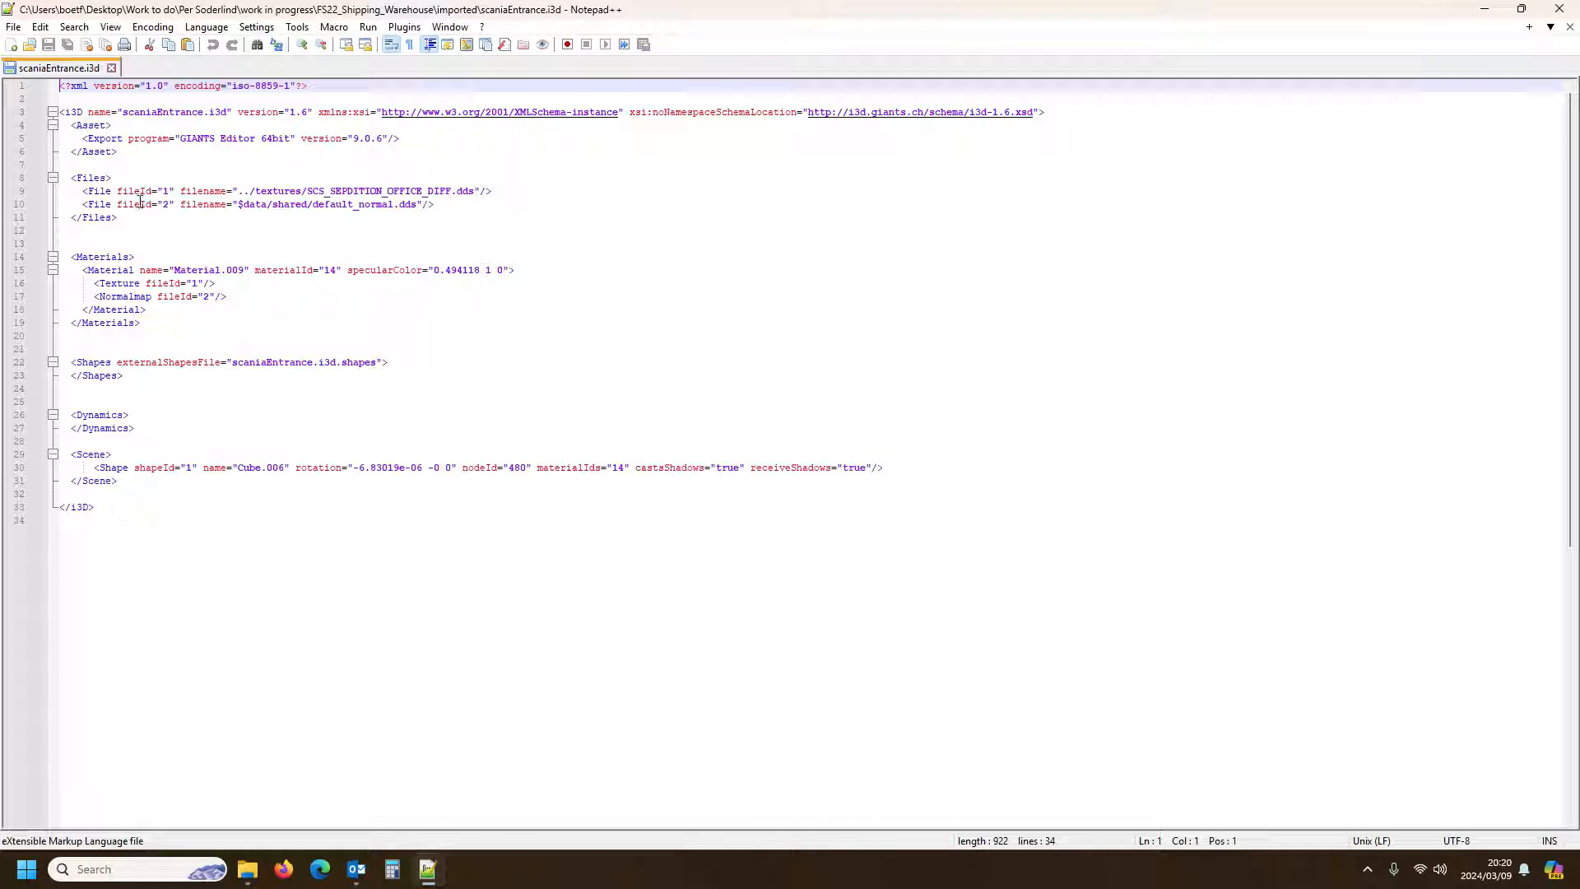
Rename the material Material.009 in scaniaEntrance.i3d to ScaniaEntrance
{"action": "left_click", "coordinate": [109, 256]}
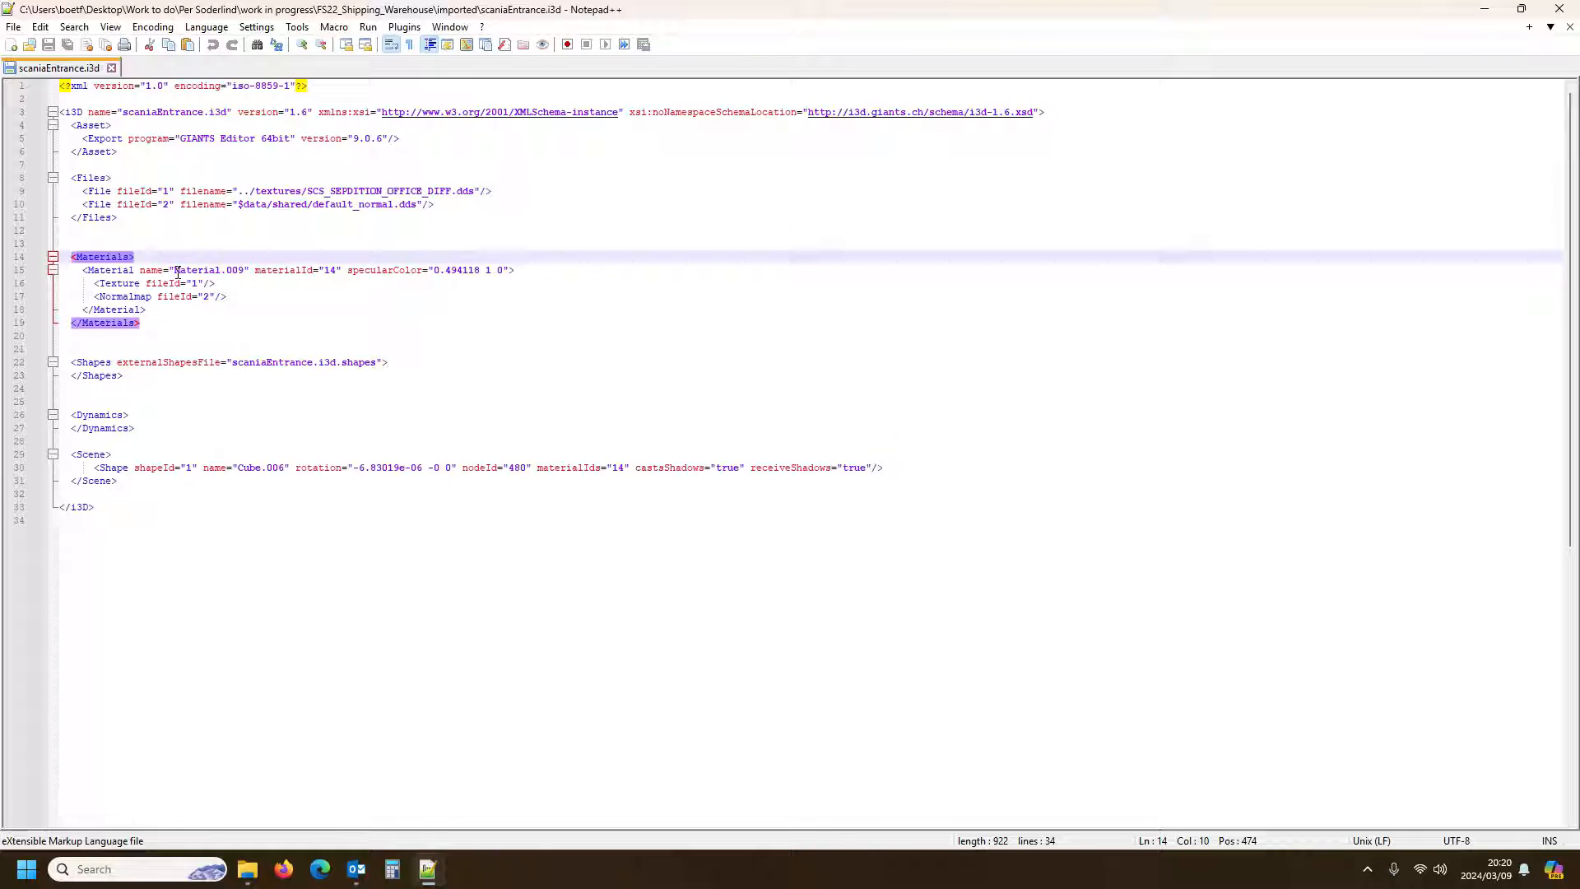
{"action": "left_click_drag", "start_coordinate": [175, 271], "coordinate": [245, 271]}
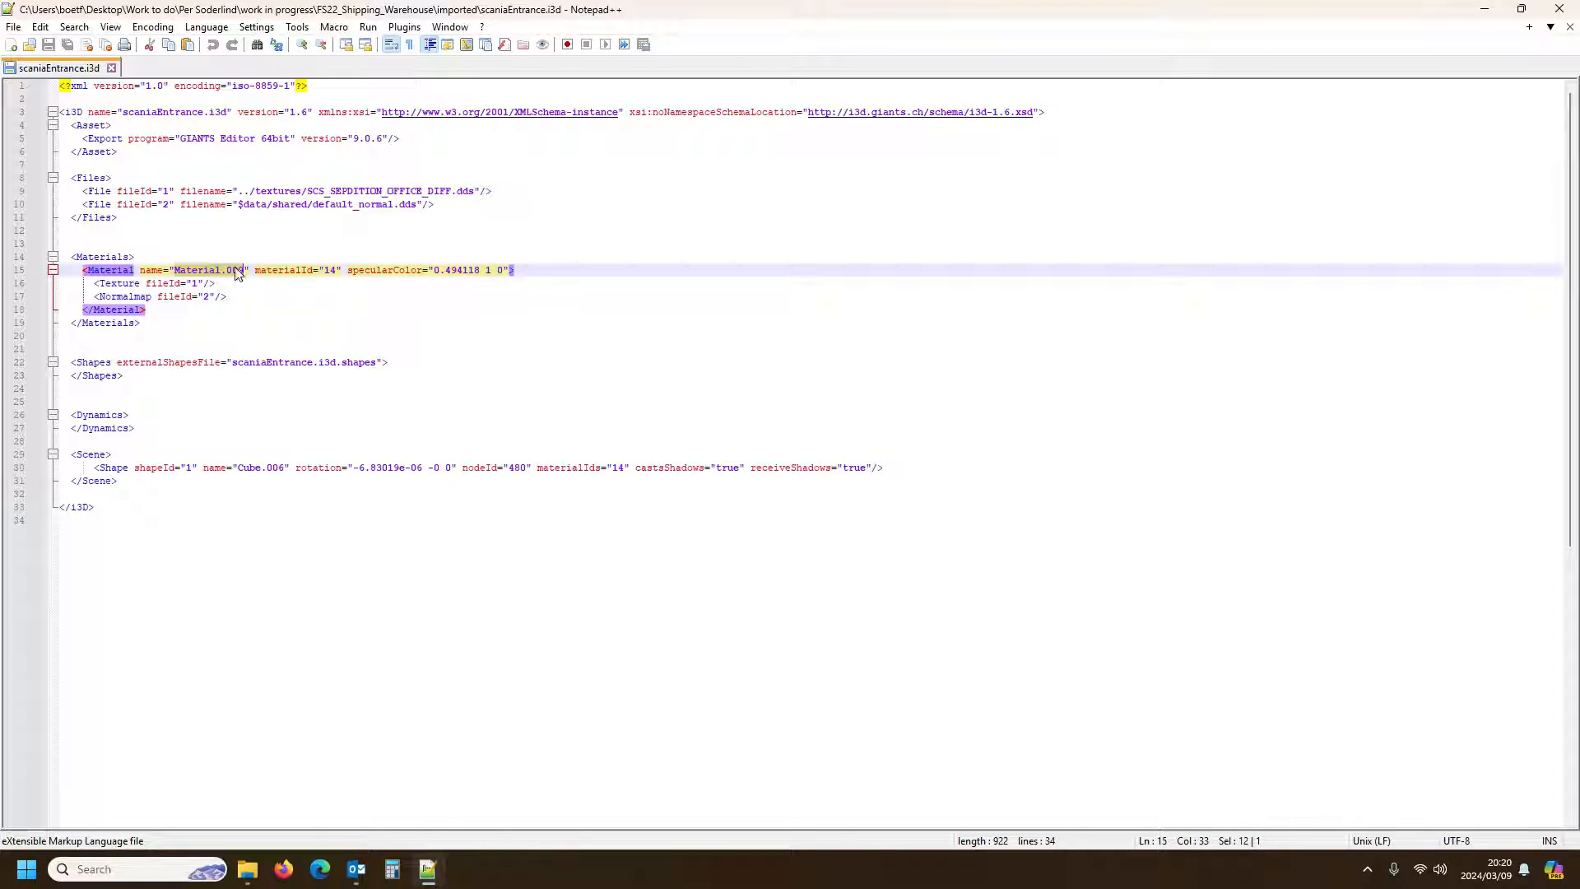
{"action": "type", "text": "Scaner"}
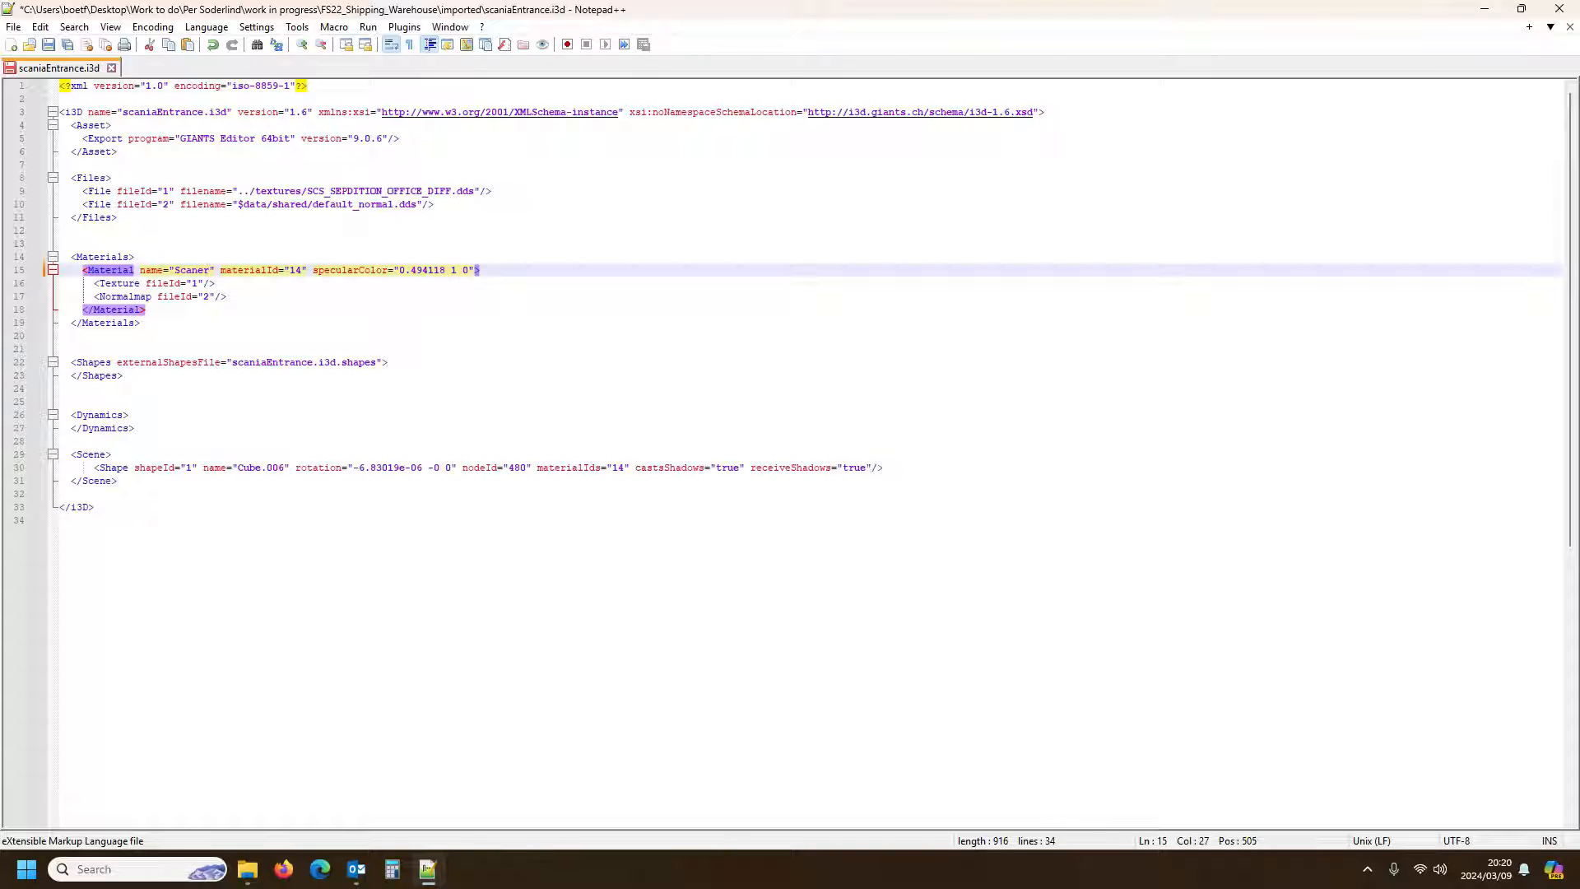
{"action": "key", "text": "BackSpace"}
{"action": "key", "text": "BackSpace"}
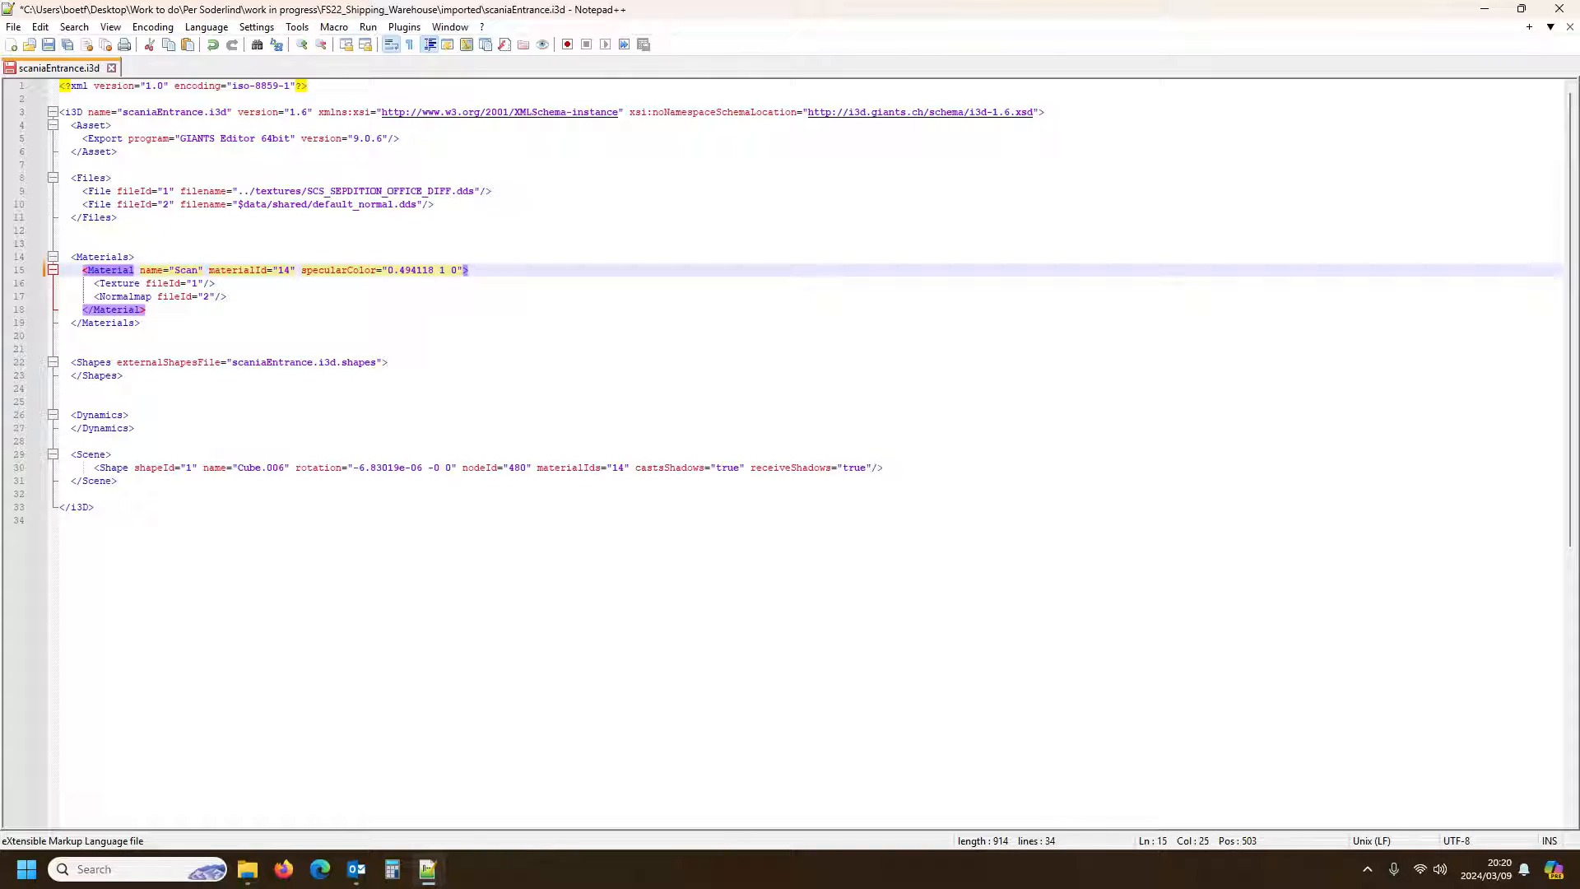
{"action": "type", "text": "iaEntrance"}
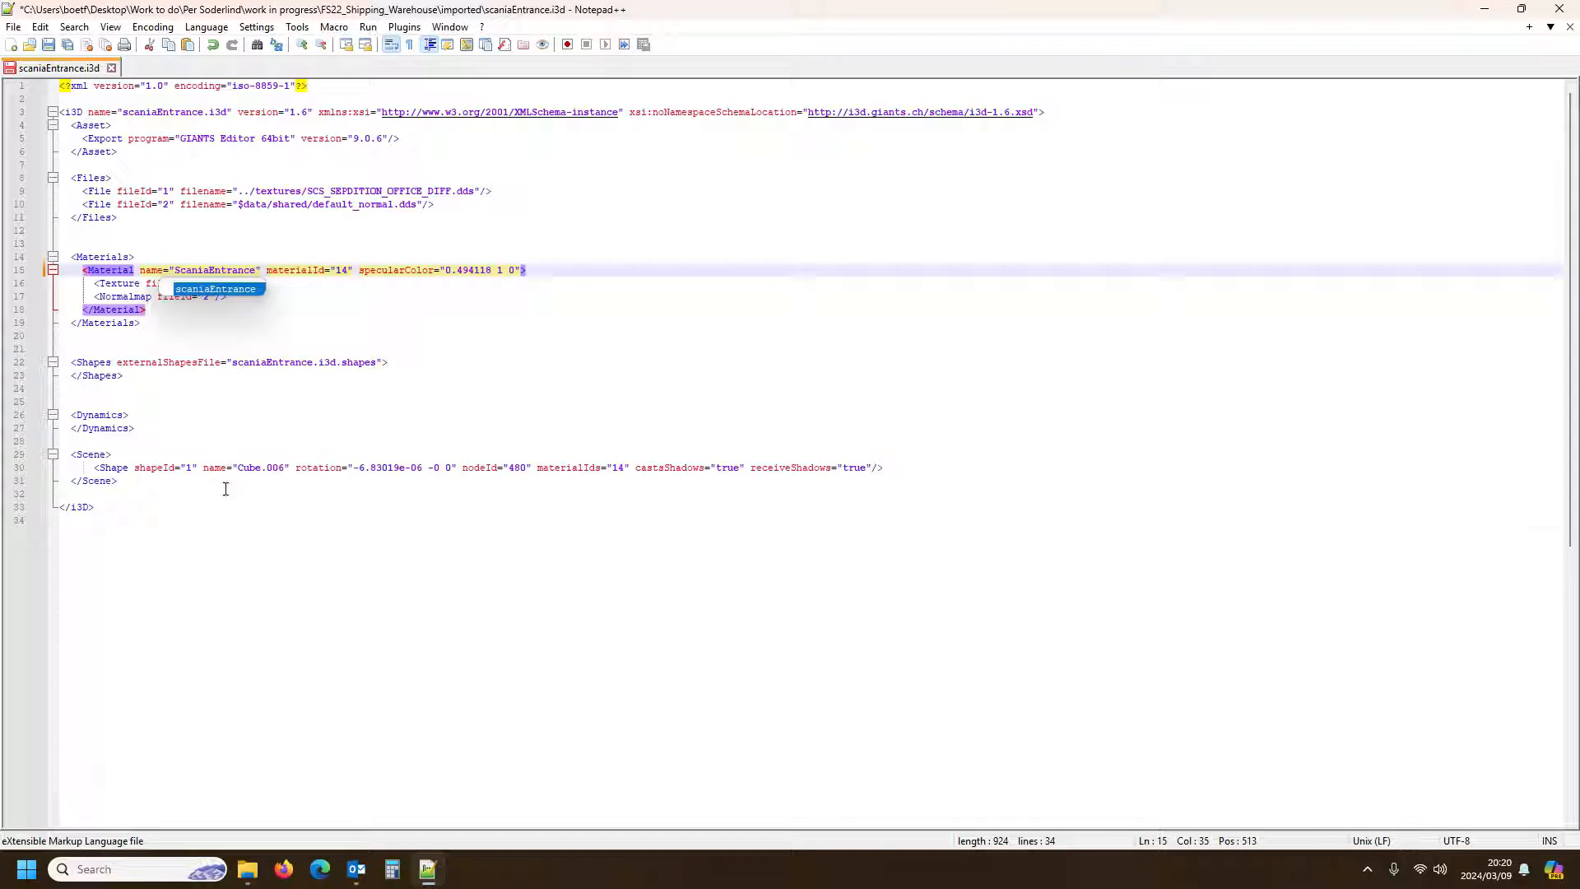
{"action": "left_click", "coordinate": [220, 265]}
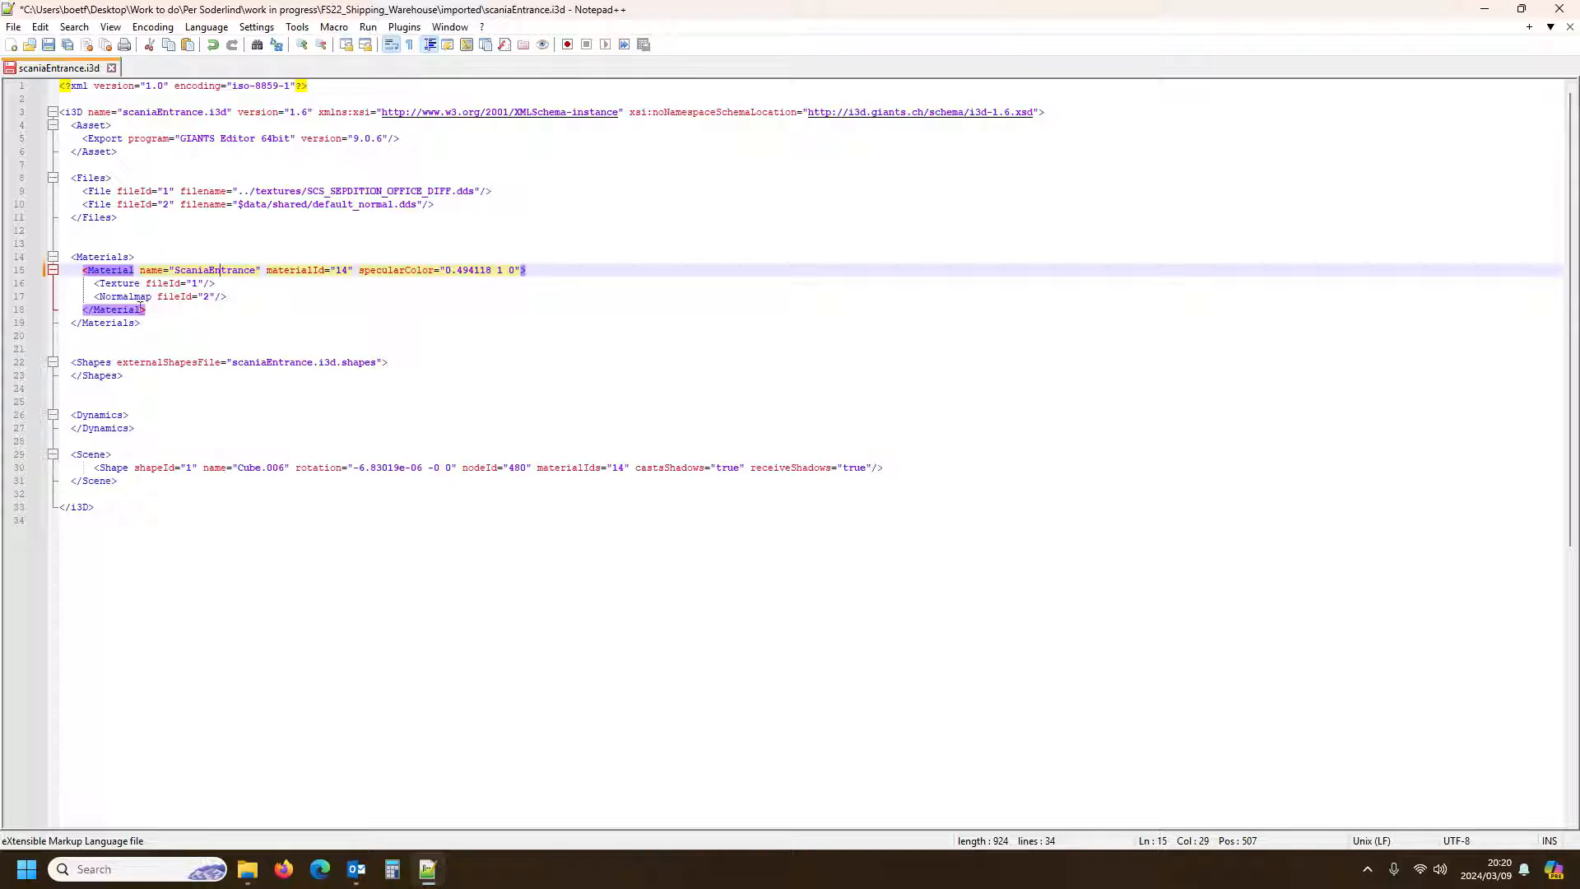
{"action": "left_click", "coordinate": [576, 467]}
{"action": "key", "text": "End"}
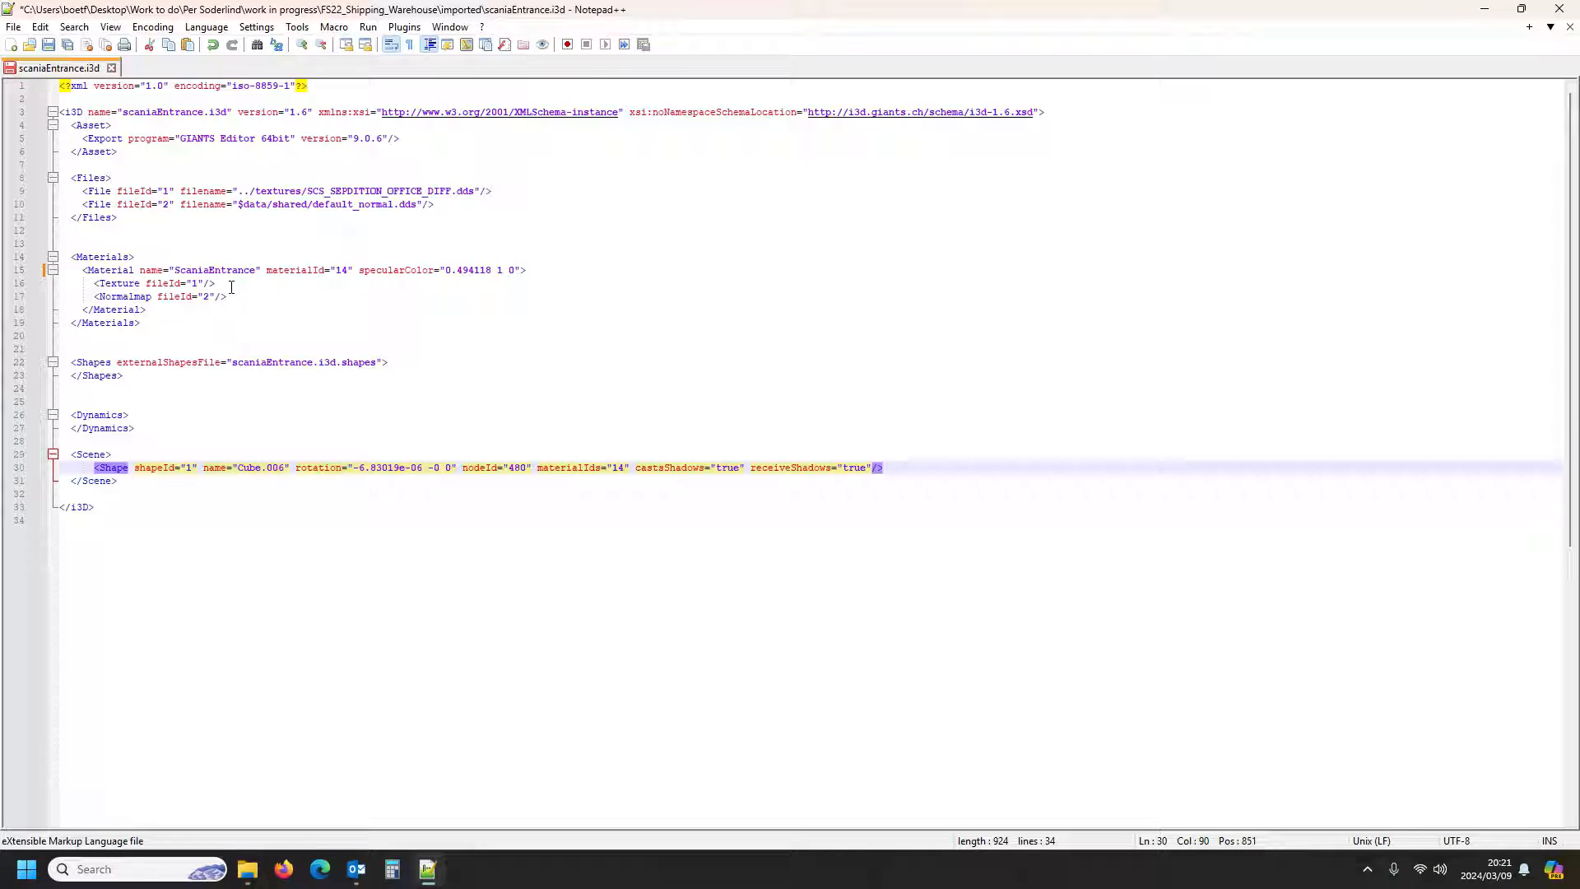
{"action": "left_click", "coordinate": [209, 274]}
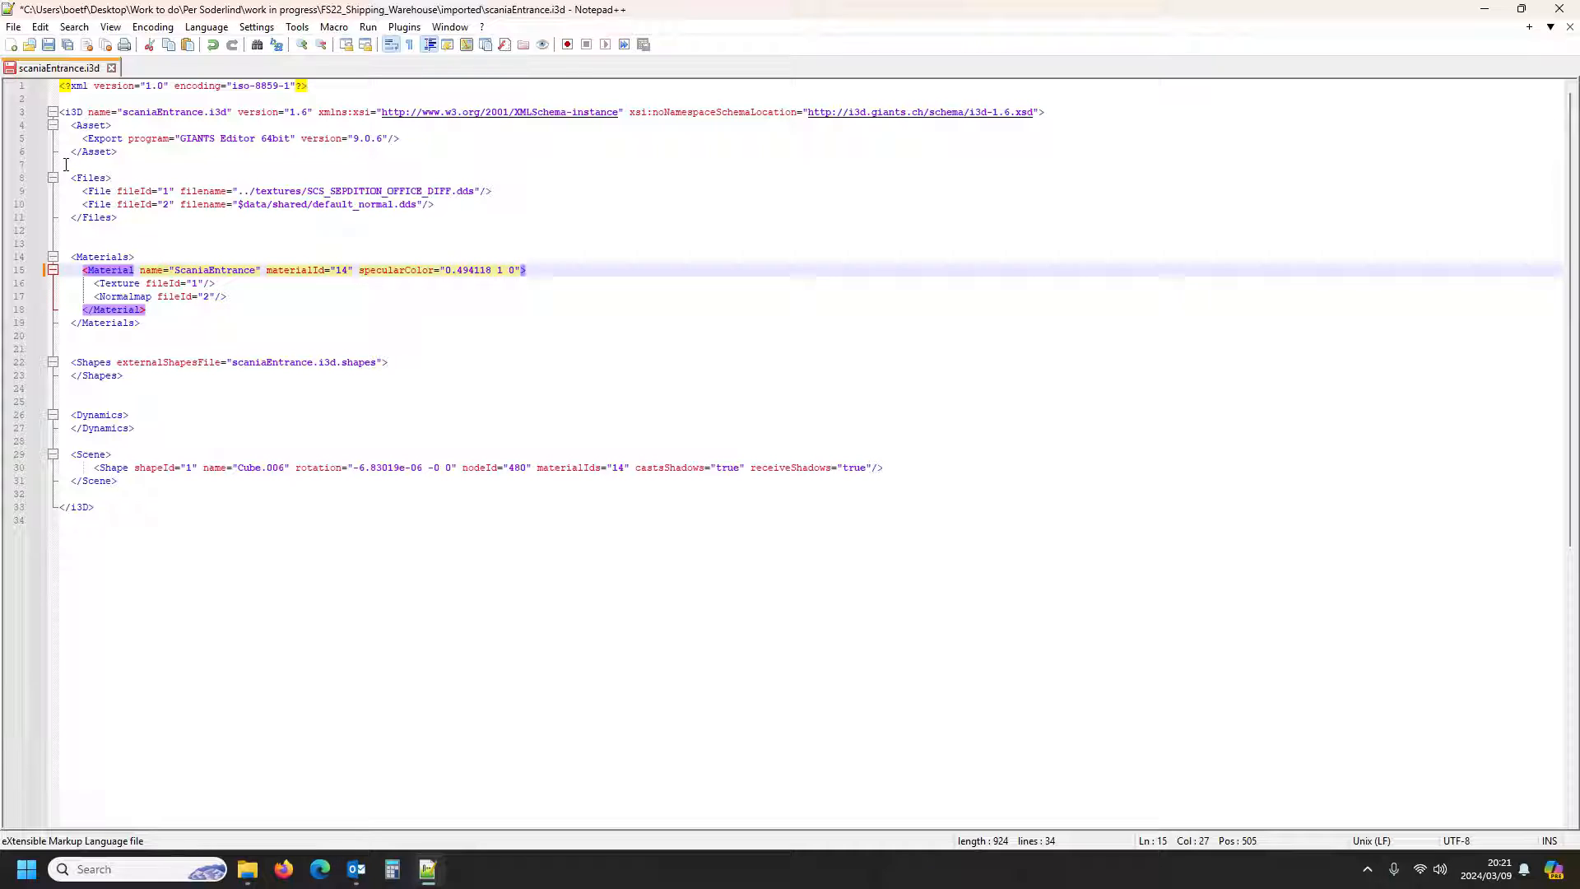
Delete the entire Asset block, including its Export program line, from scaniaEntrance.i3d
{"action": "left_click", "coordinate": [83, 128]}
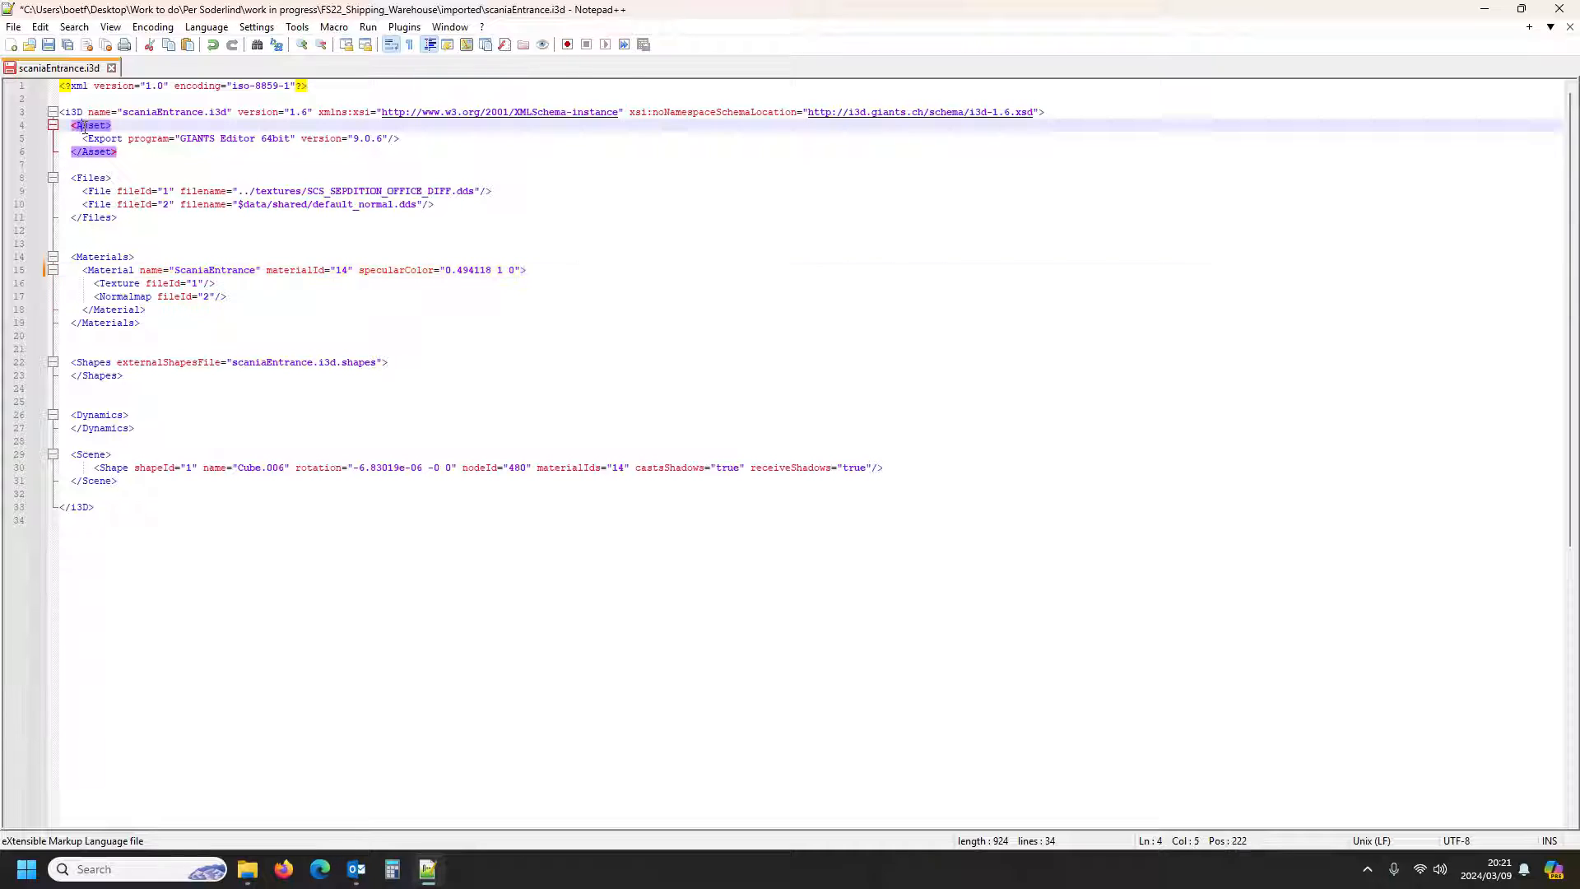
{"action": "left_click_drag", "start_coordinate": [60, 165], "coordinate": [60, 125]}
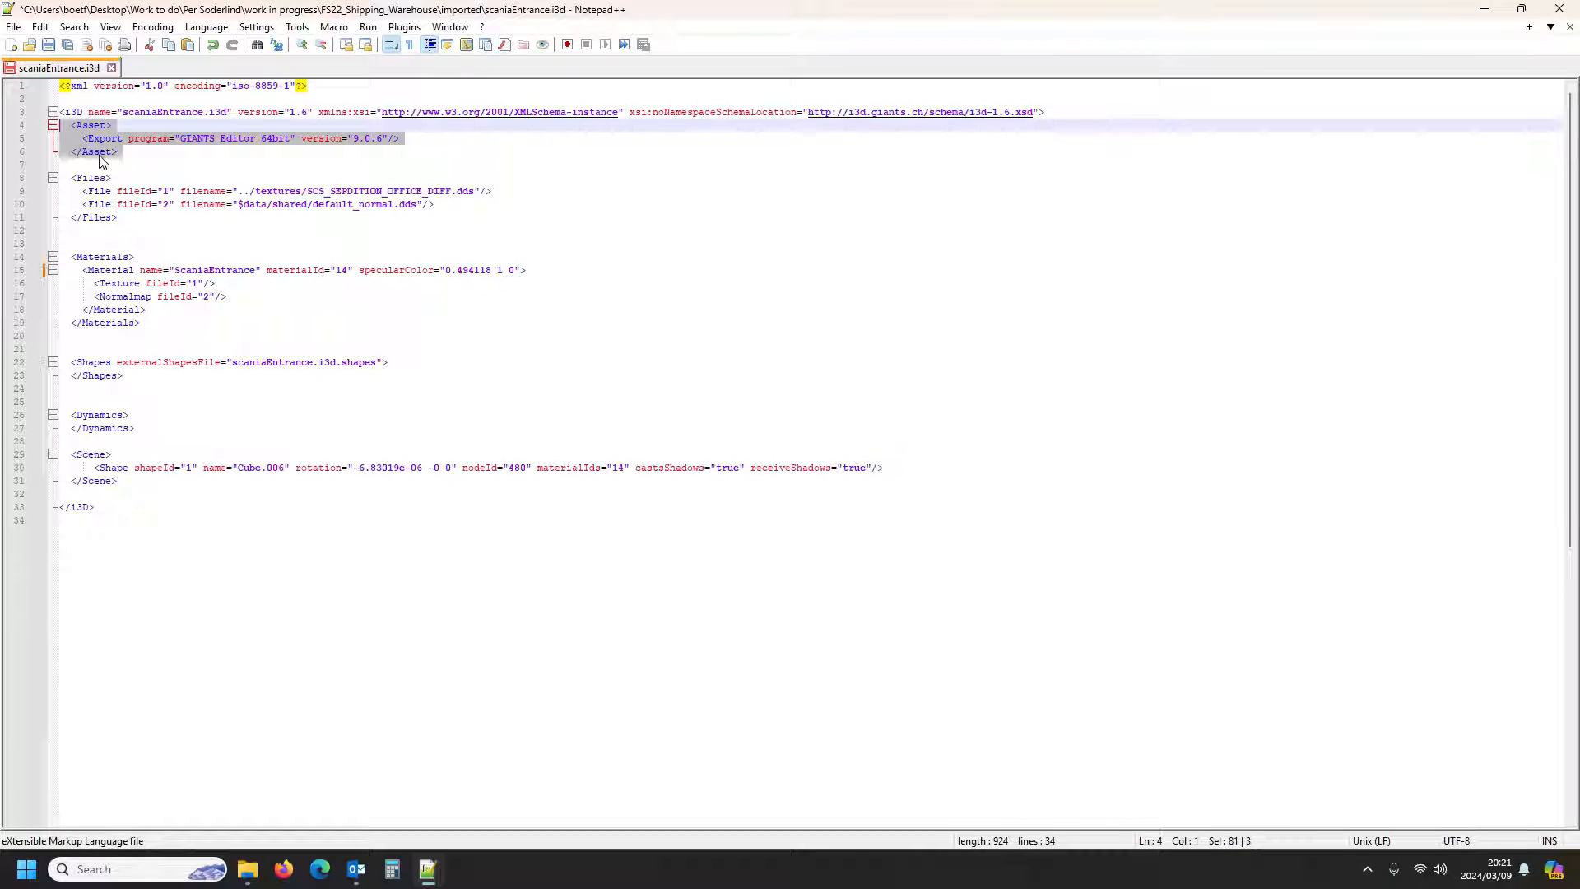
{"action": "key", "text": "Delete"}
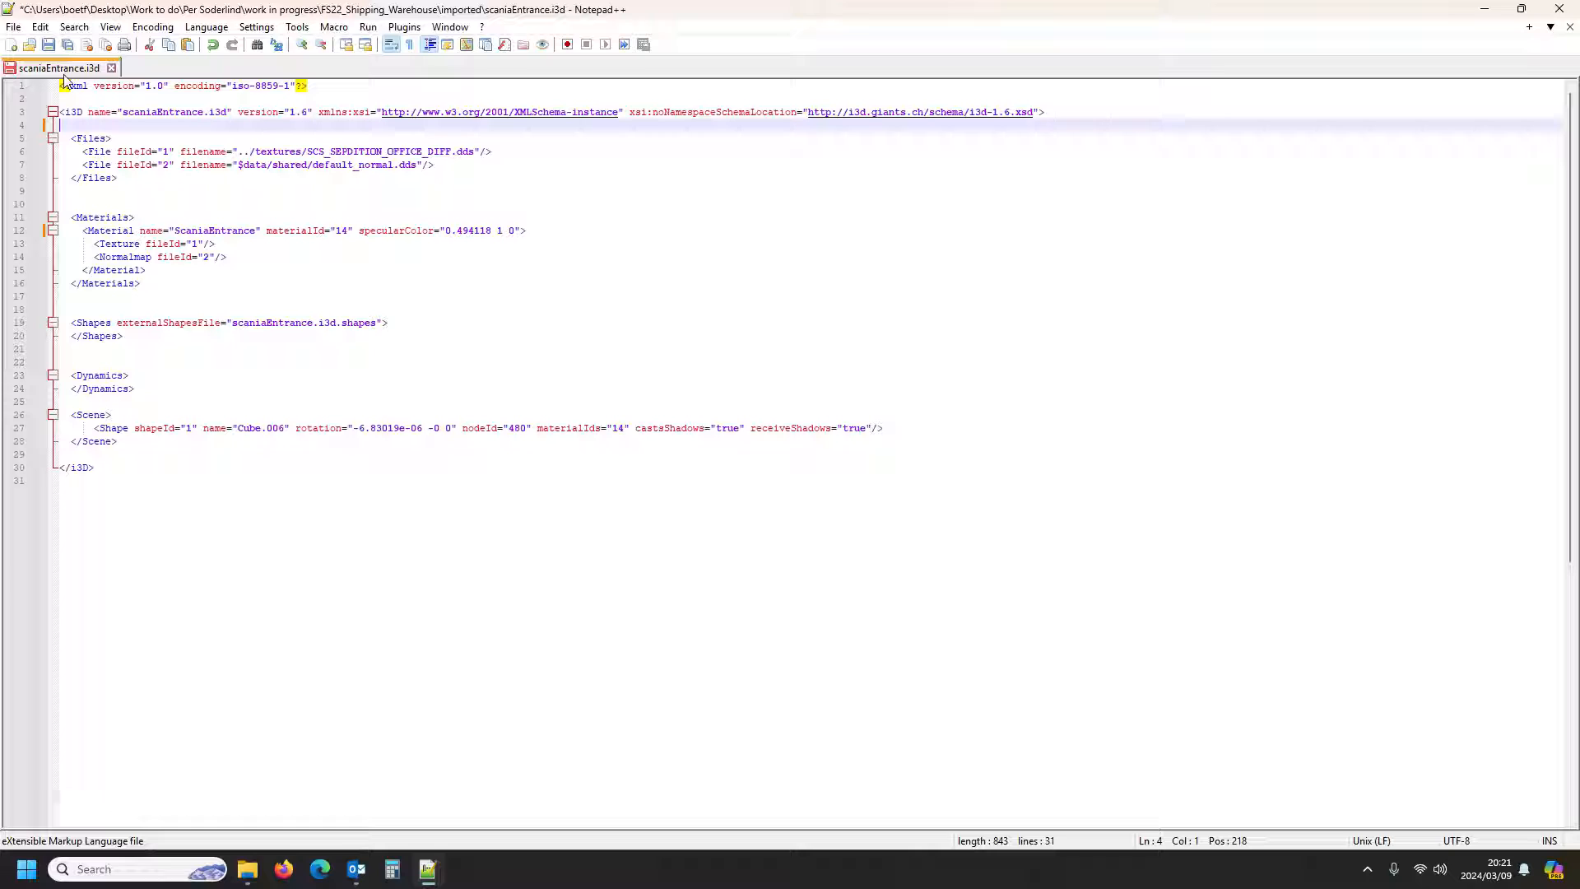
Save the edited scaniaEntrance.i3d and close Notepad++
{"action": "left_click", "coordinate": [49, 45]}
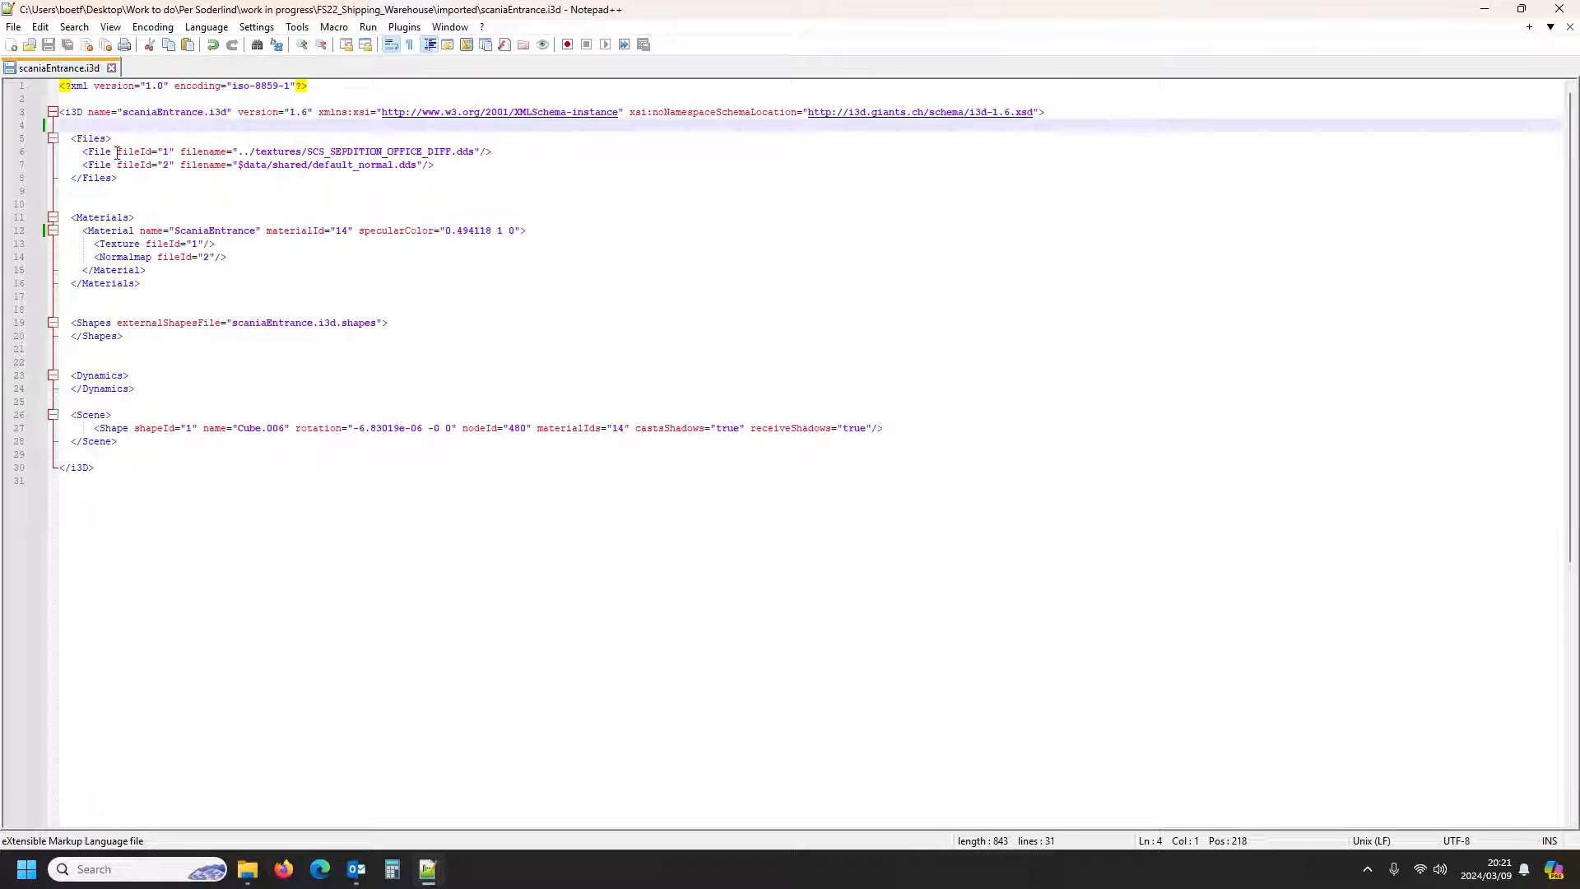
{"action": "left_click", "coordinate": [1570, 26]}
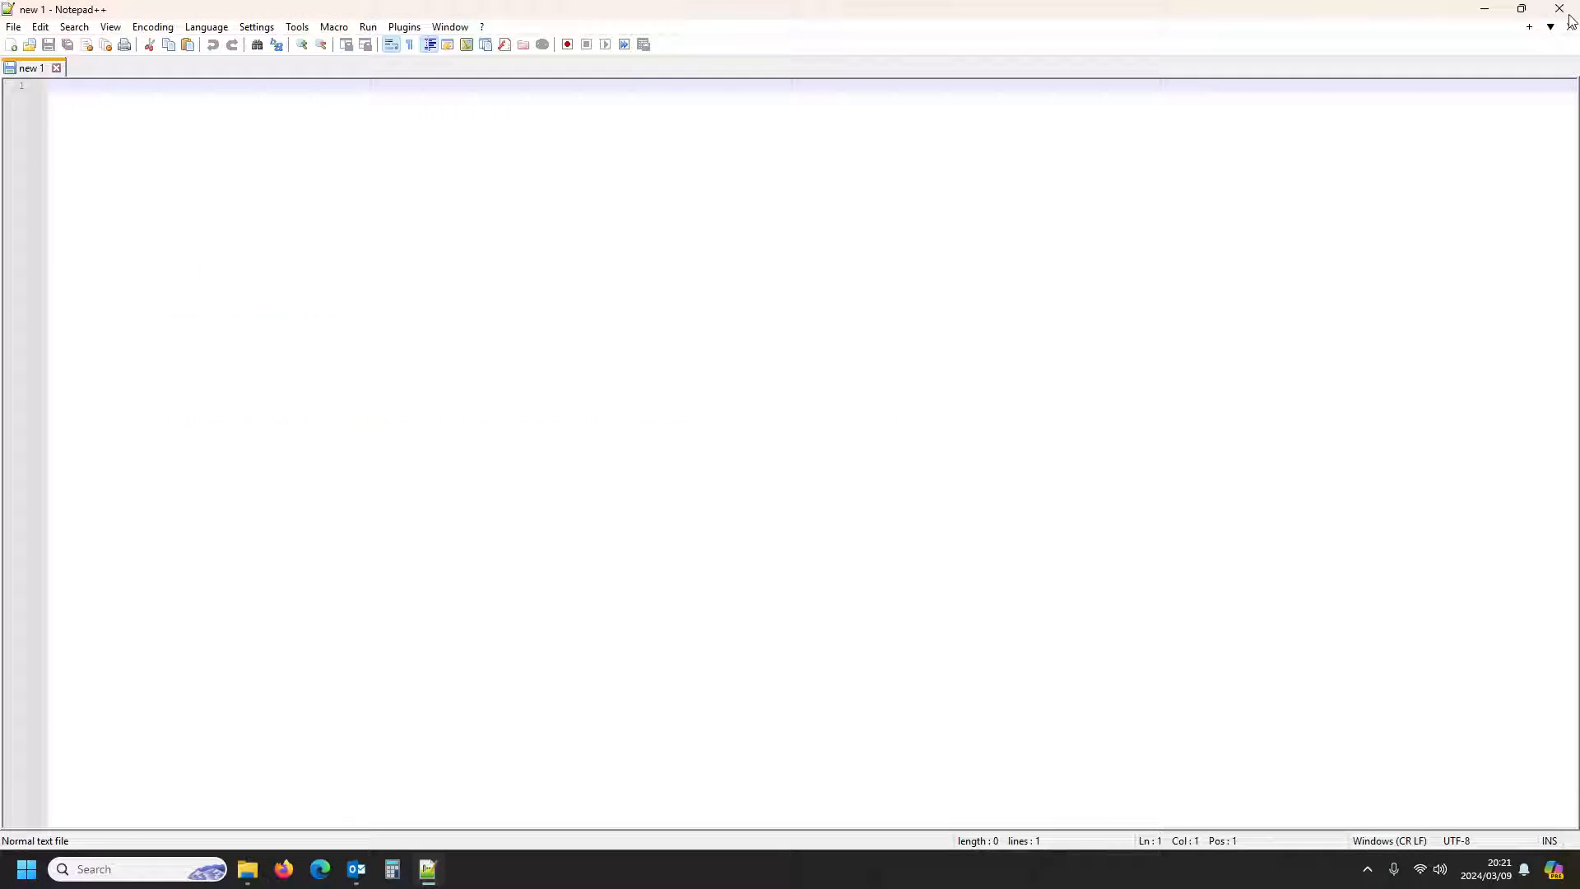
{"action": "left_click", "coordinate": [1559, 8]}
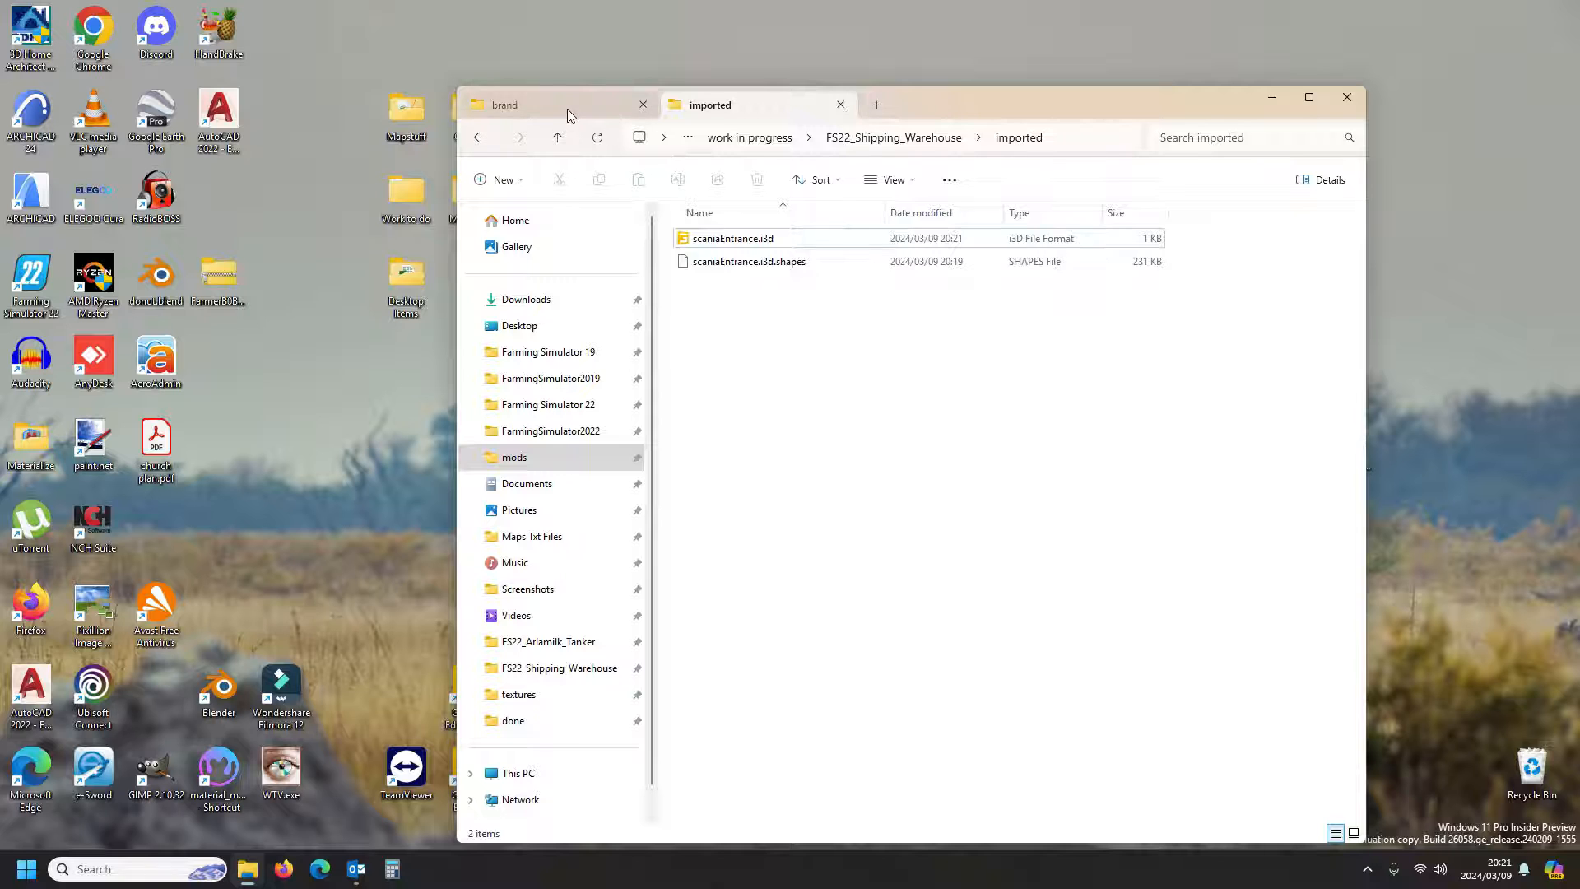
In File Explorer, return to the FS22_Shipping_Warehouse folder and open SCS_SPEDITIONSHALLE.i3d in GIANTS Editor 9.0.6
{"action": "left_click", "coordinate": [566, 109]}
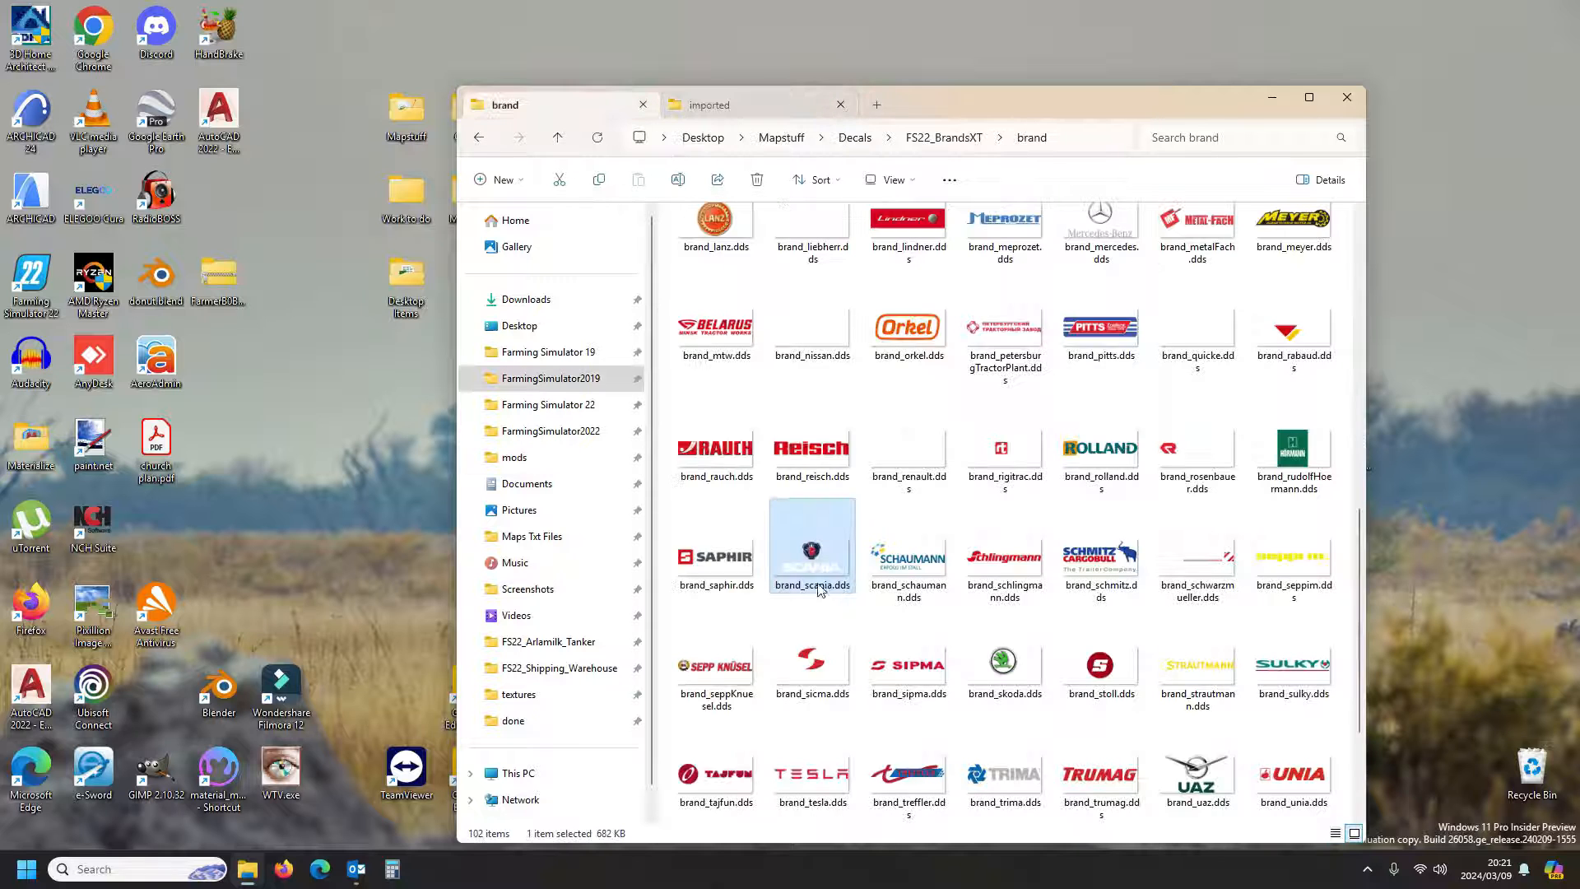
{"action": "left_click", "coordinate": [726, 99]}
{"action": "left_click", "coordinate": [872, 140]}
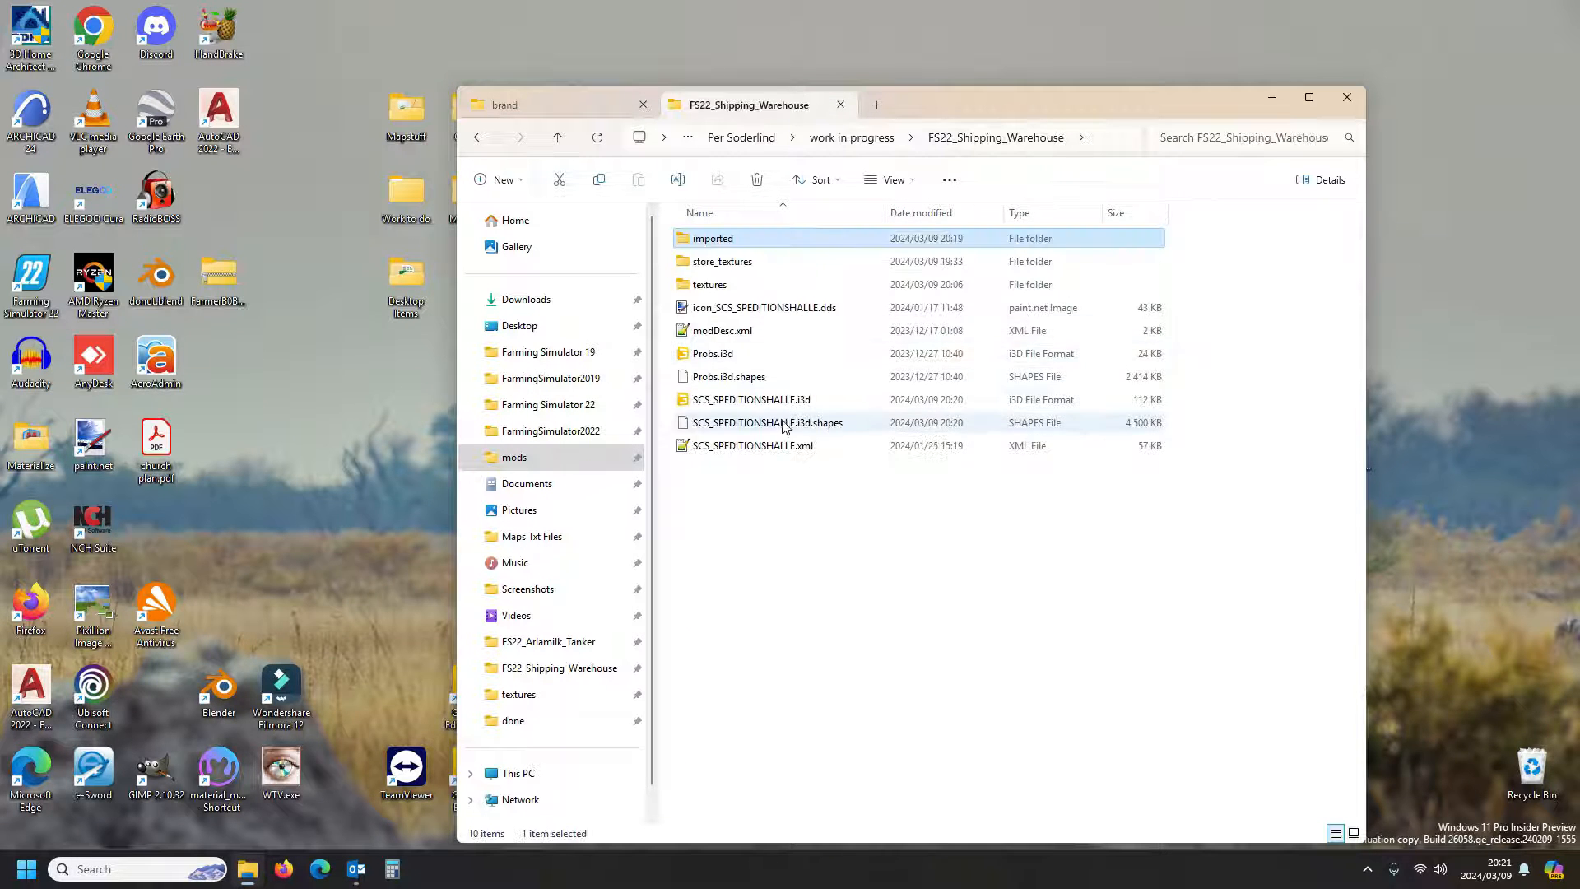
{"action": "double_click", "coordinate": [785, 401]}
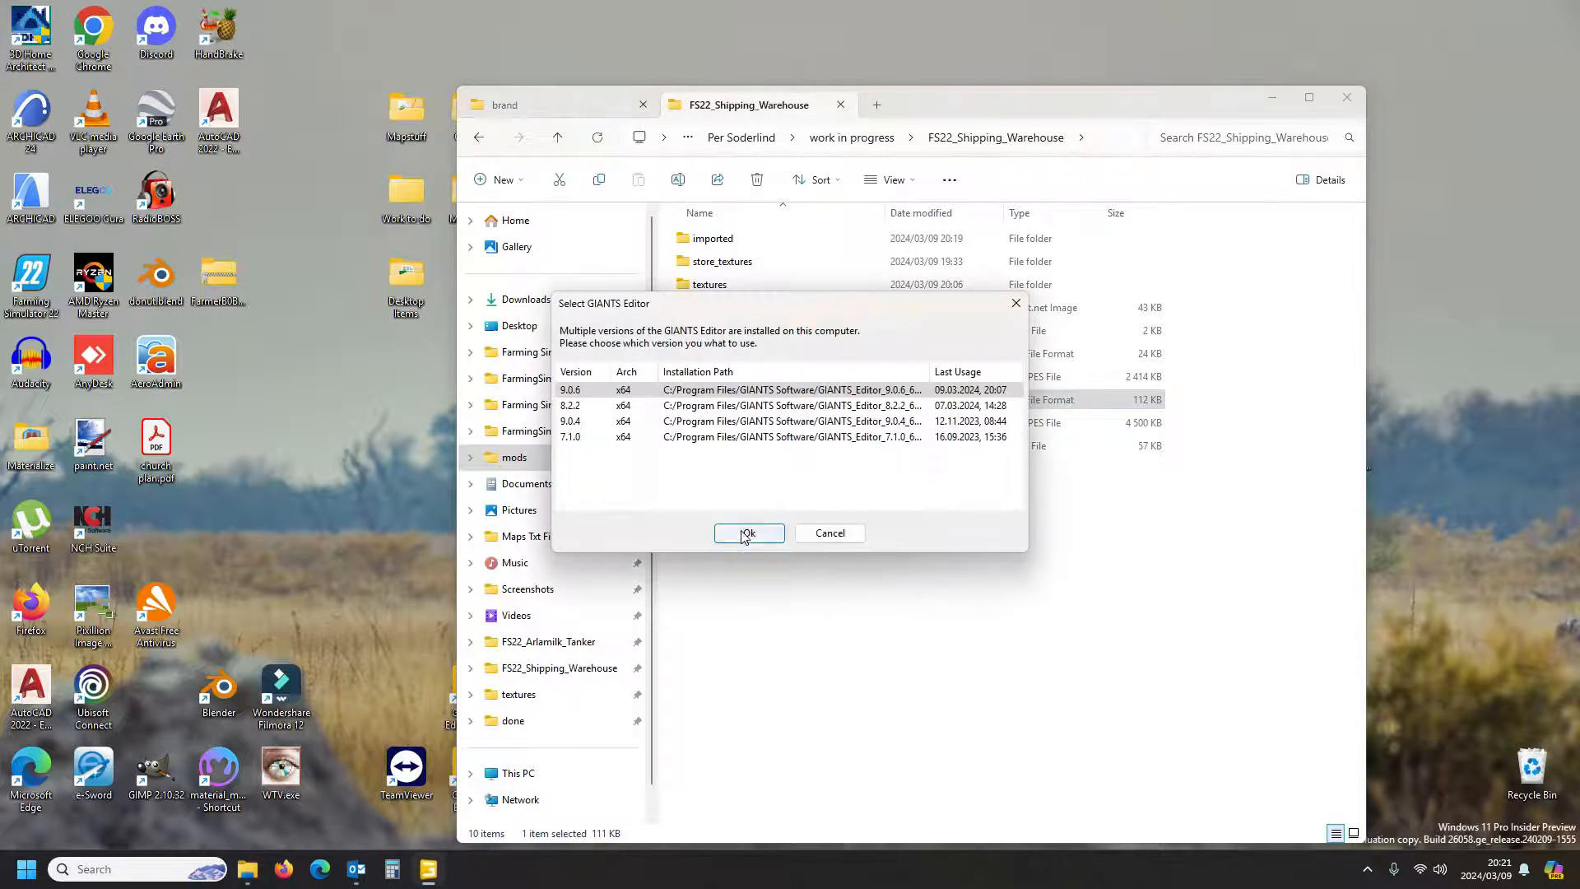
{"action": "left_click", "coordinate": [744, 533]}
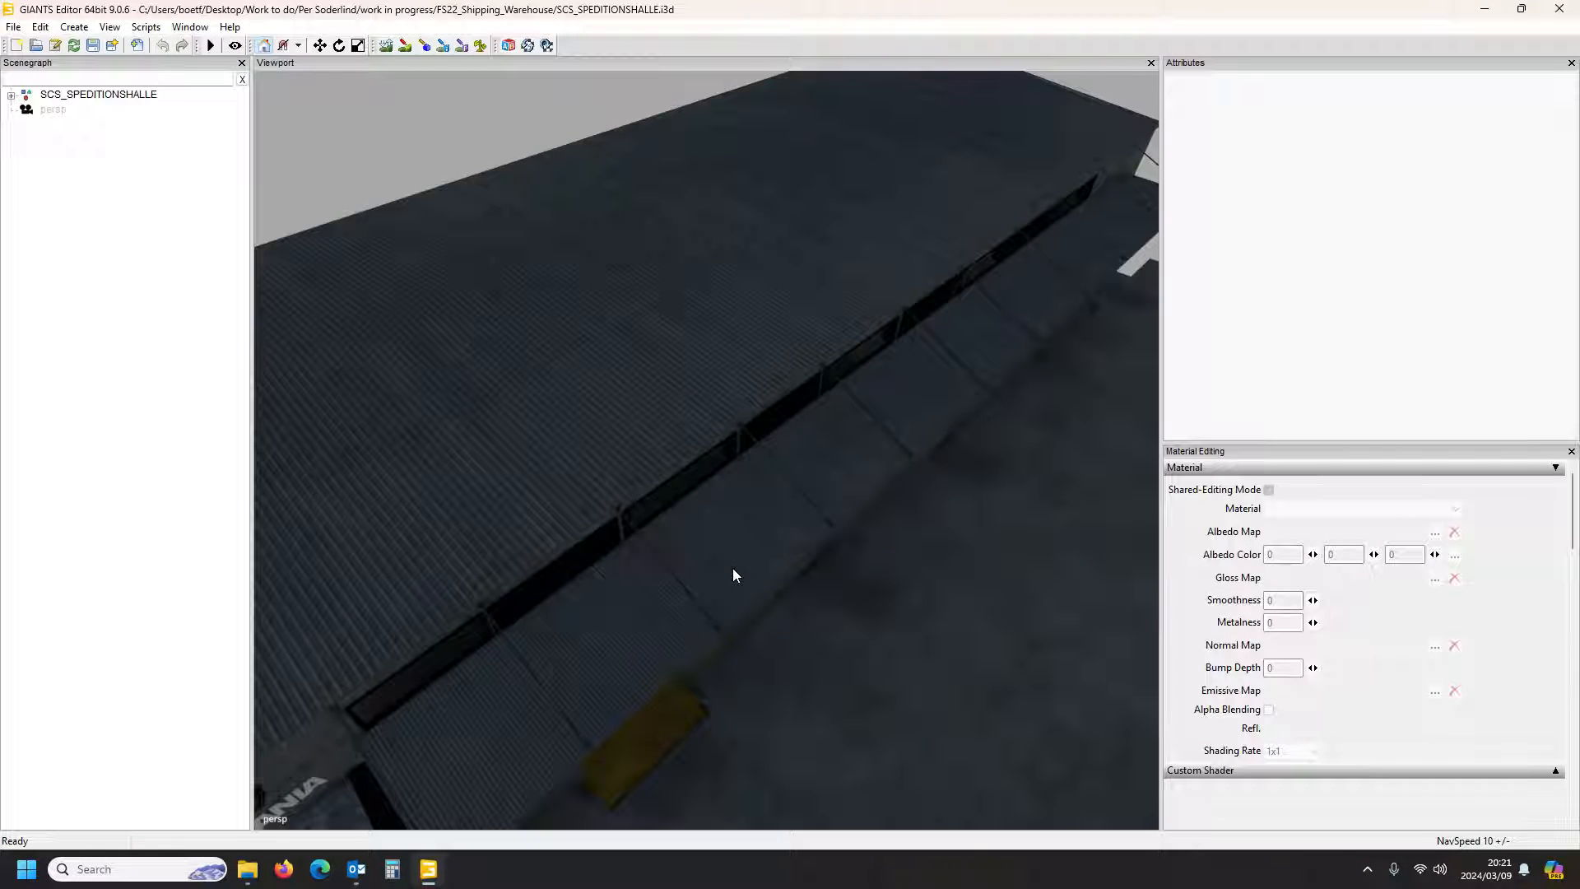
Delete the scaniaEntrance wall picture shape from the SCS_SPEDITIONSHALLE group
{"action": "left_click_drag", "start_coordinate": [695, 520], "coordinate": [487, 401], "text": "alt"}
{"action": "scroll", "coordinate": [495, 402], "scroll_direction": "up", "scroll_amount": 6}
{"action": "middle_click_drag", "start_coordinate": [487, 401], "coordinate": [496, 413], "text": "alt"}
{"action": "left_click_drag", "start_coordinate": [497, 413], "coordinate": [545, 362], "text": "alt"}
{"action": "scroll", "coordinate": [470, 392], "scroll_direction": "up", "scroll_amount": 4}
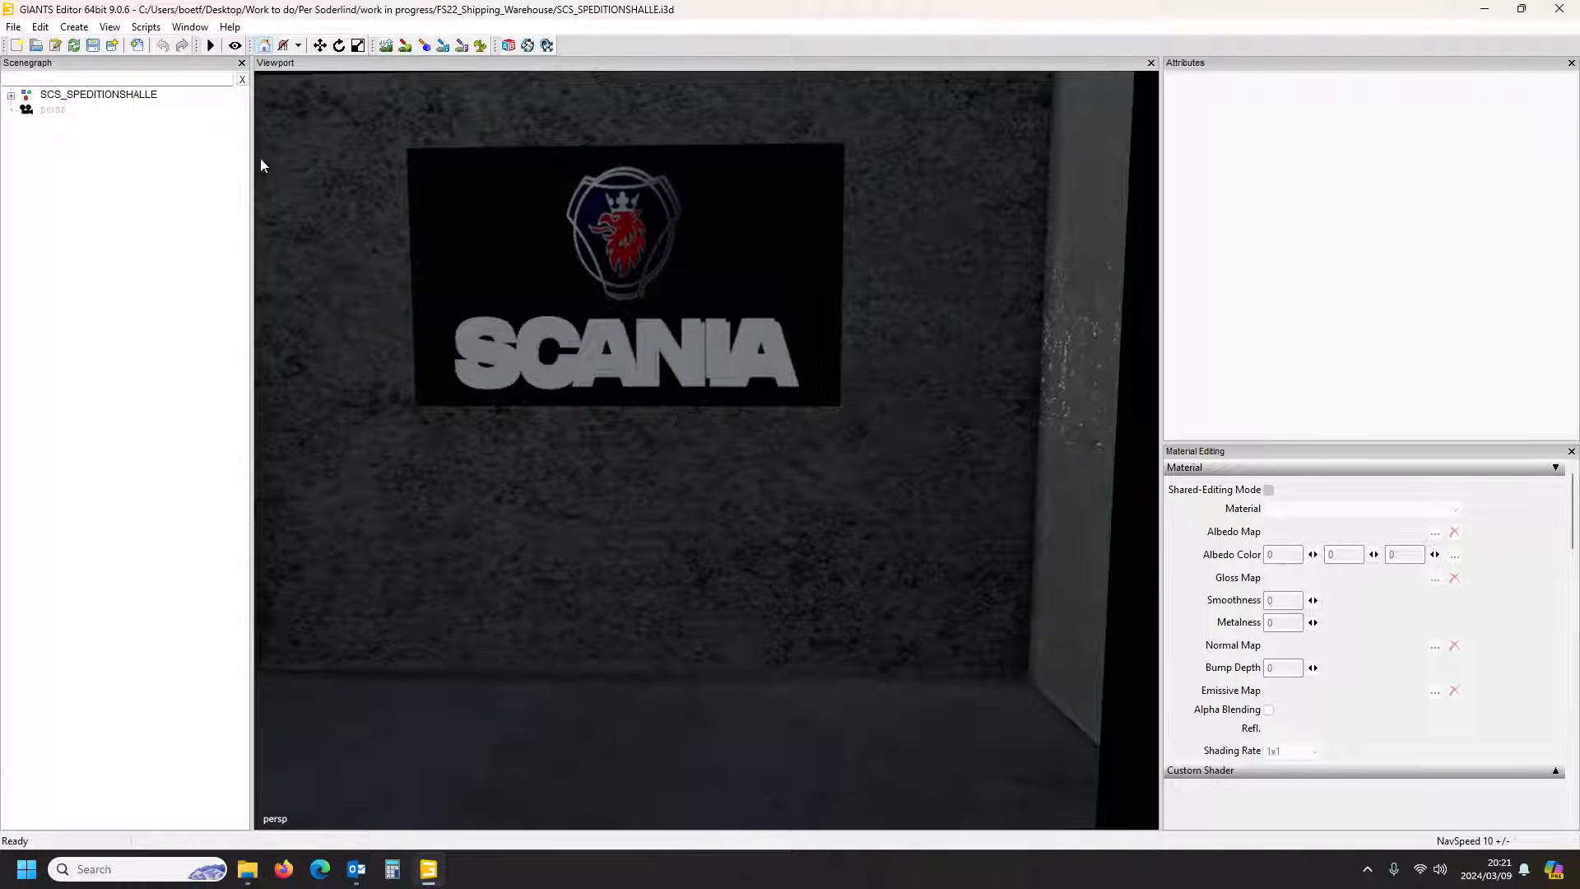
{"action": "left_click", "coordinate": [11, 95]}
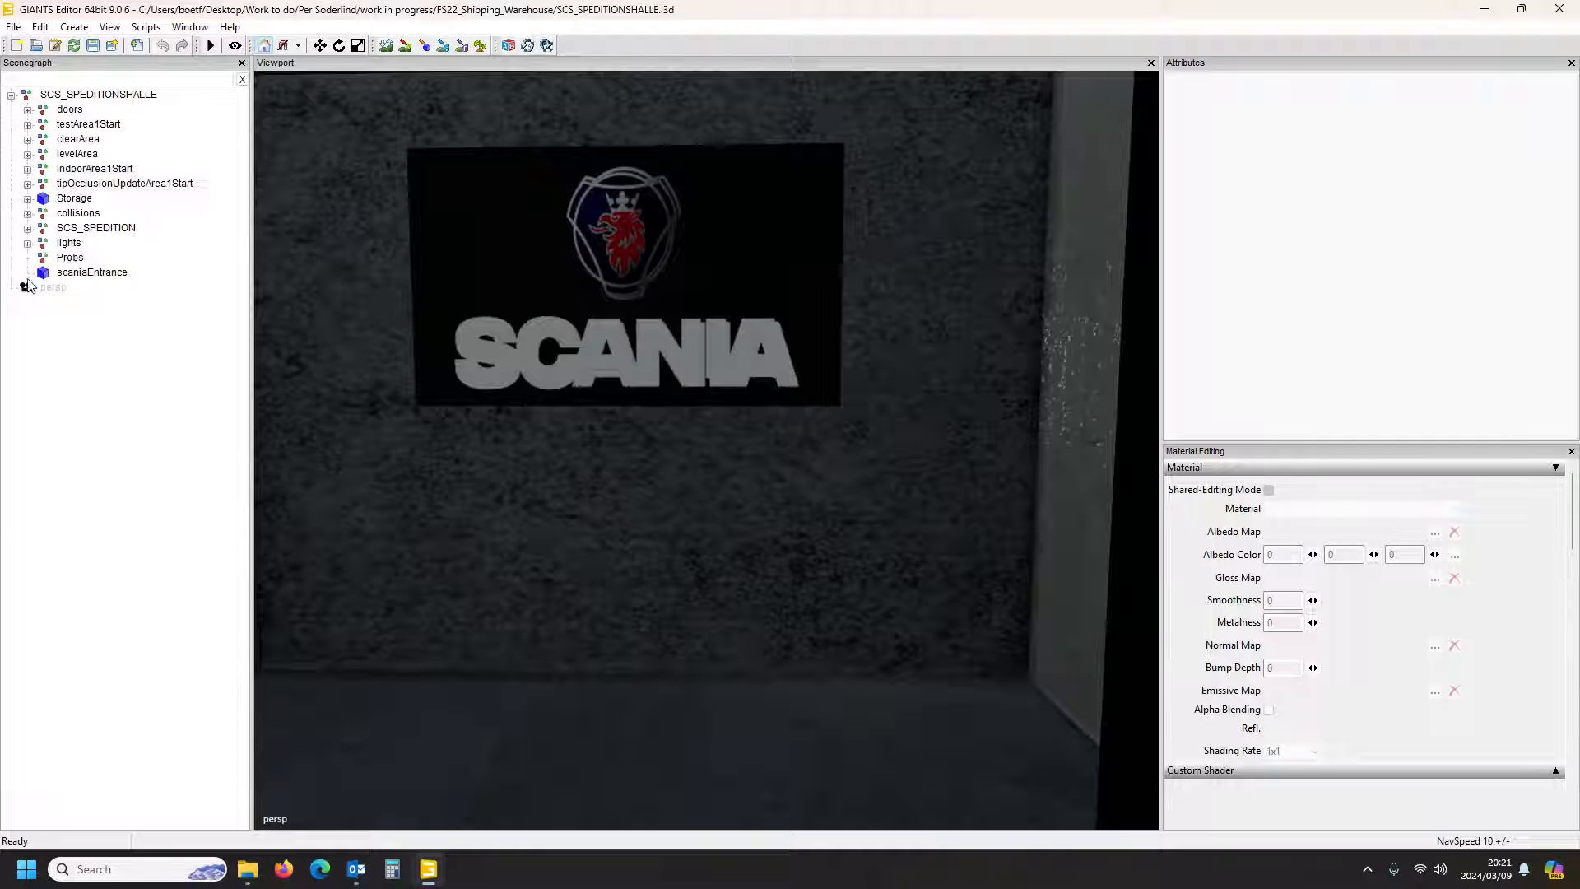
{"action": "left_click", "coordinate": [87, 273]}
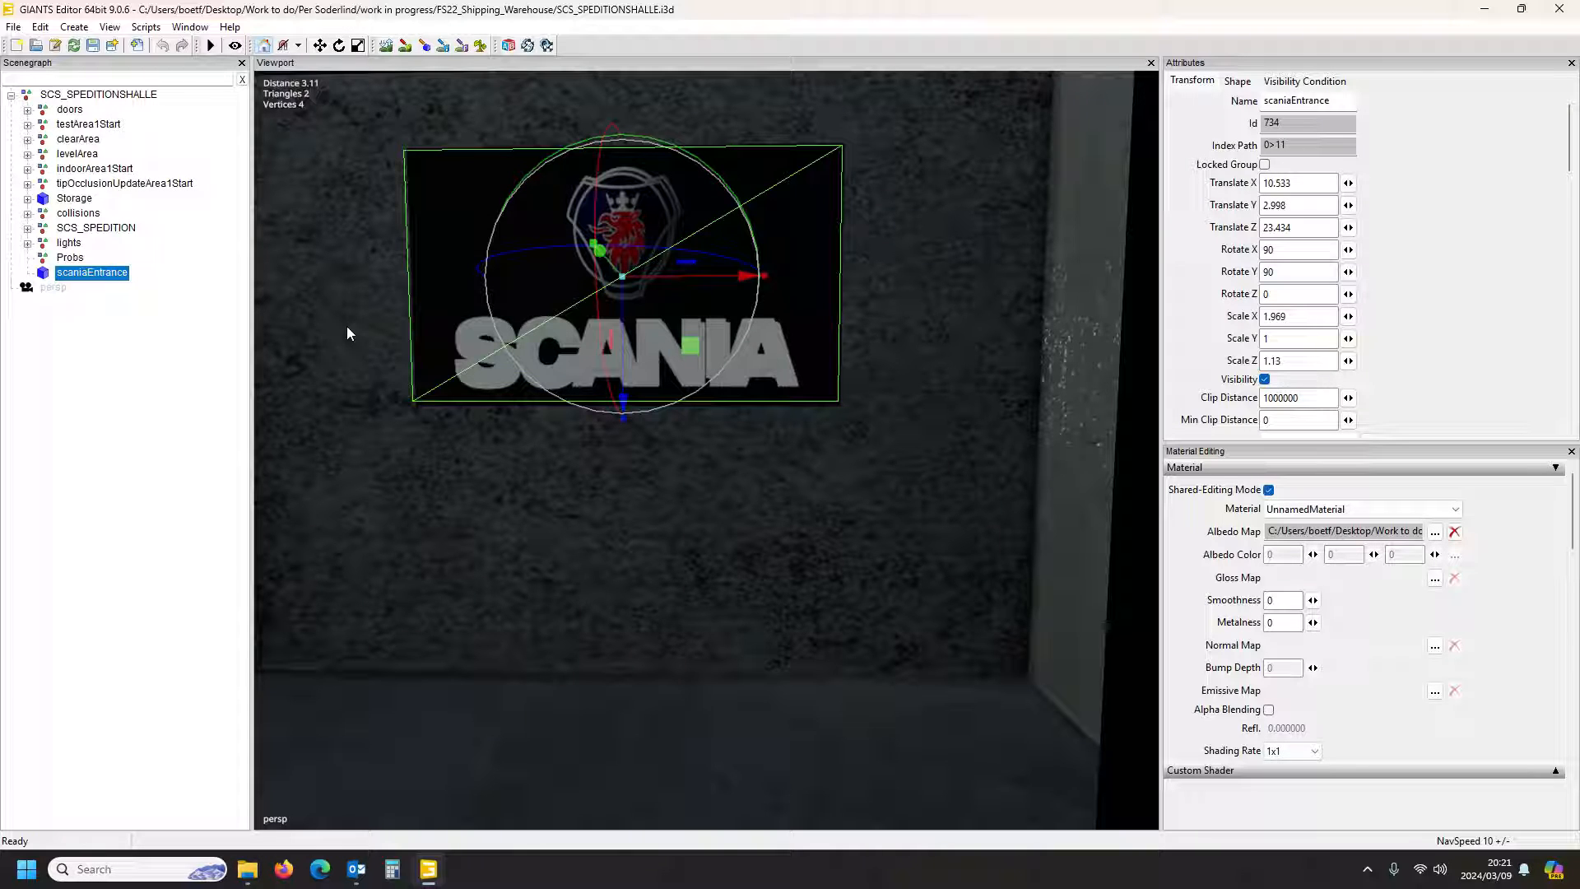
{"action": "key", "text": "Delete"}
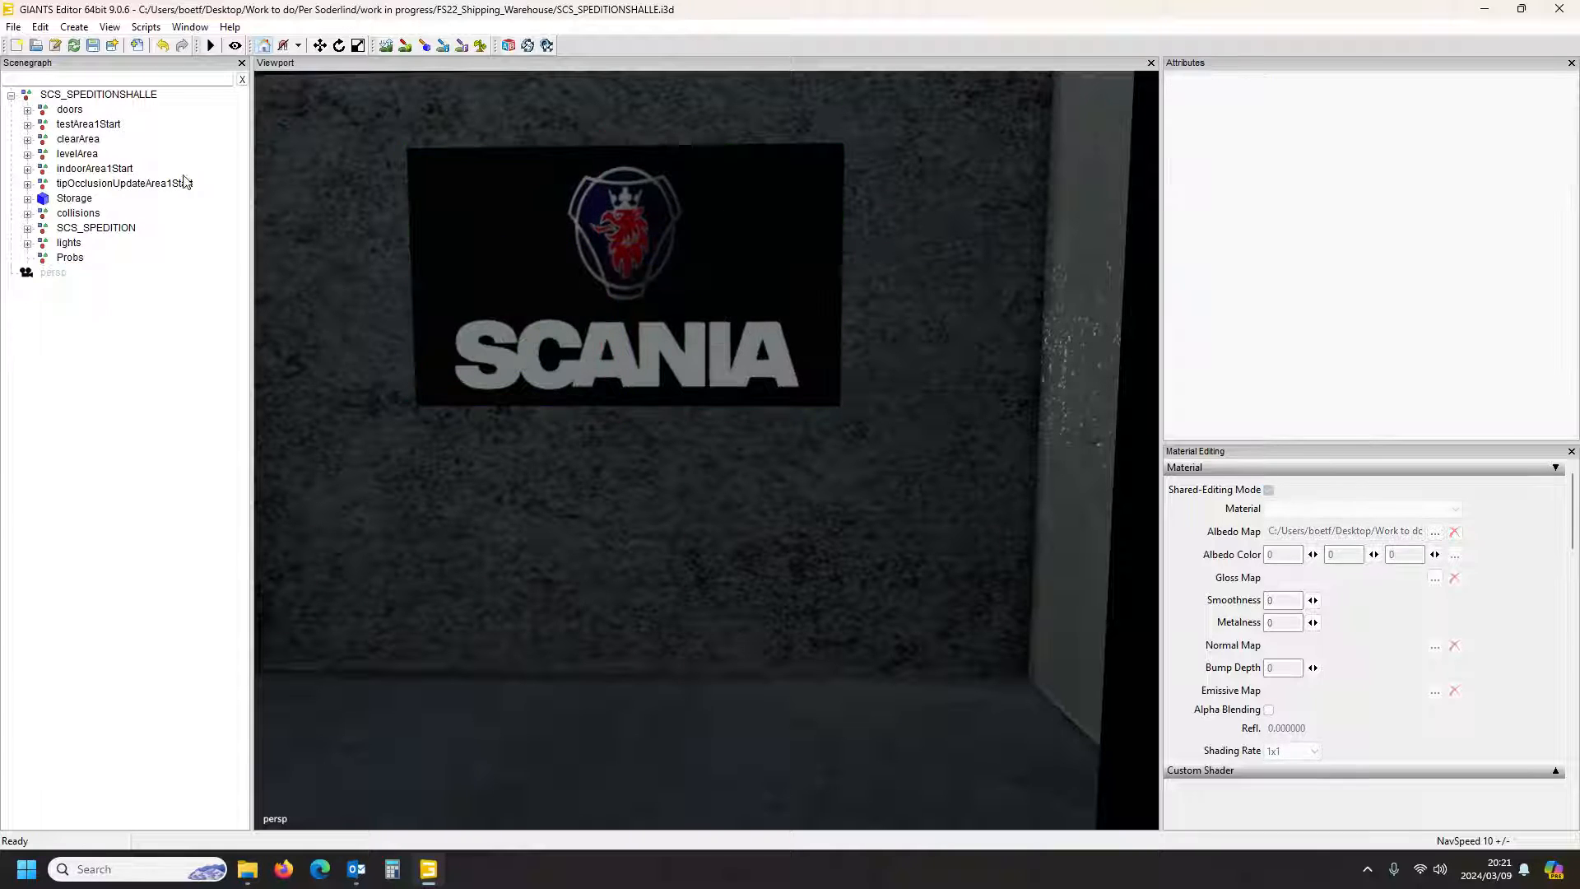
Undo the deletion of the scaniaEntrance shape and check its assigned material
{"action": "left_click", "coordinate": [13, 31]}
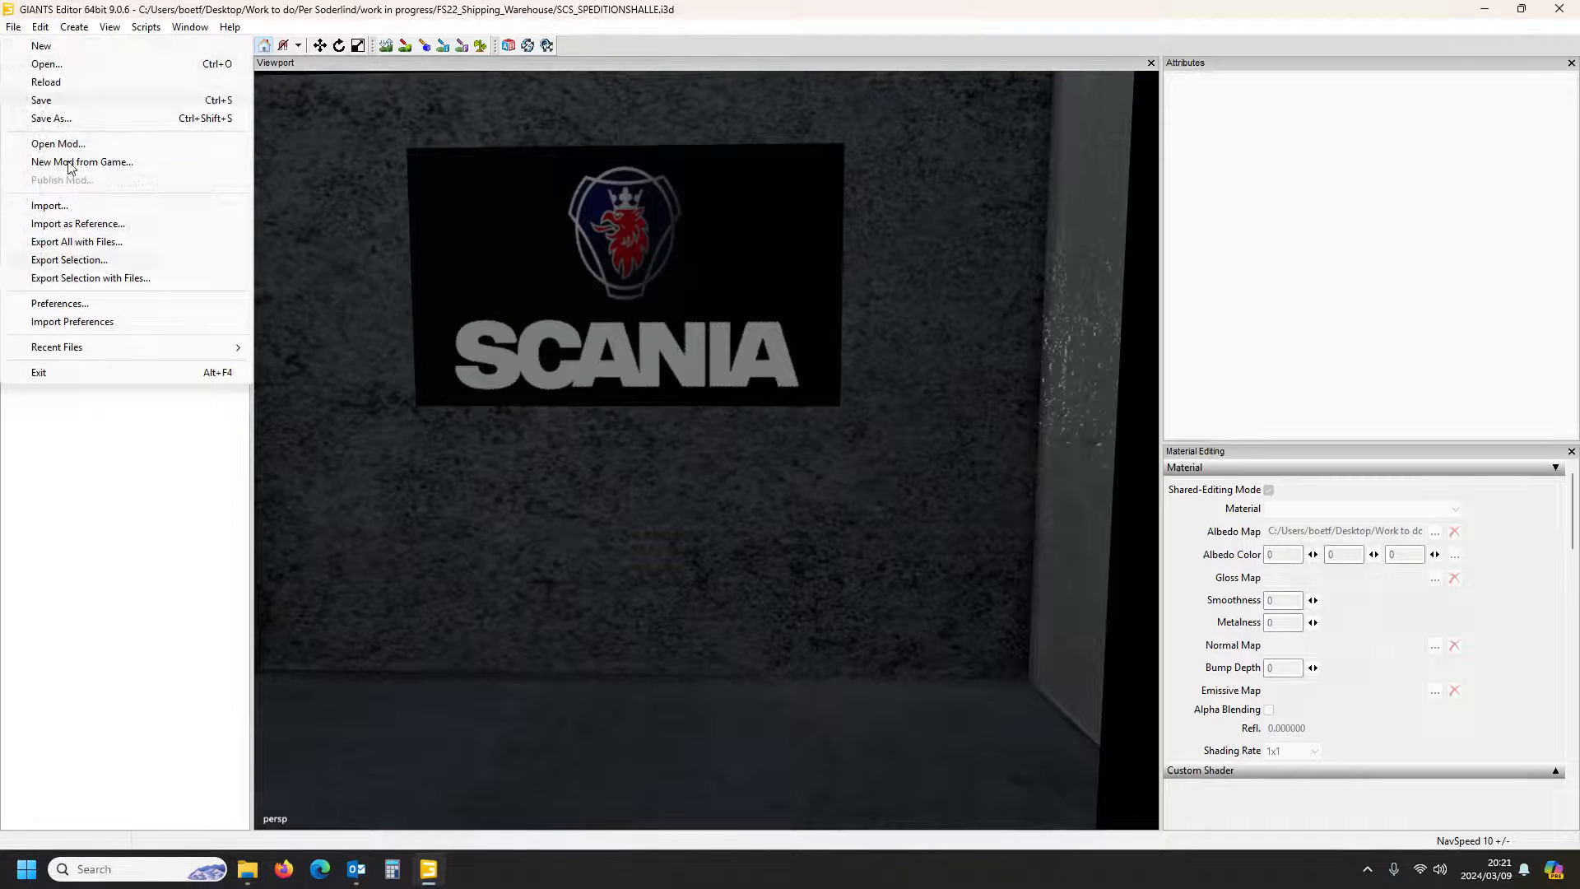
{"action": "left_click", "coordinate": [117, 526]}
{"action": "key", "text": "ctrl+z"}
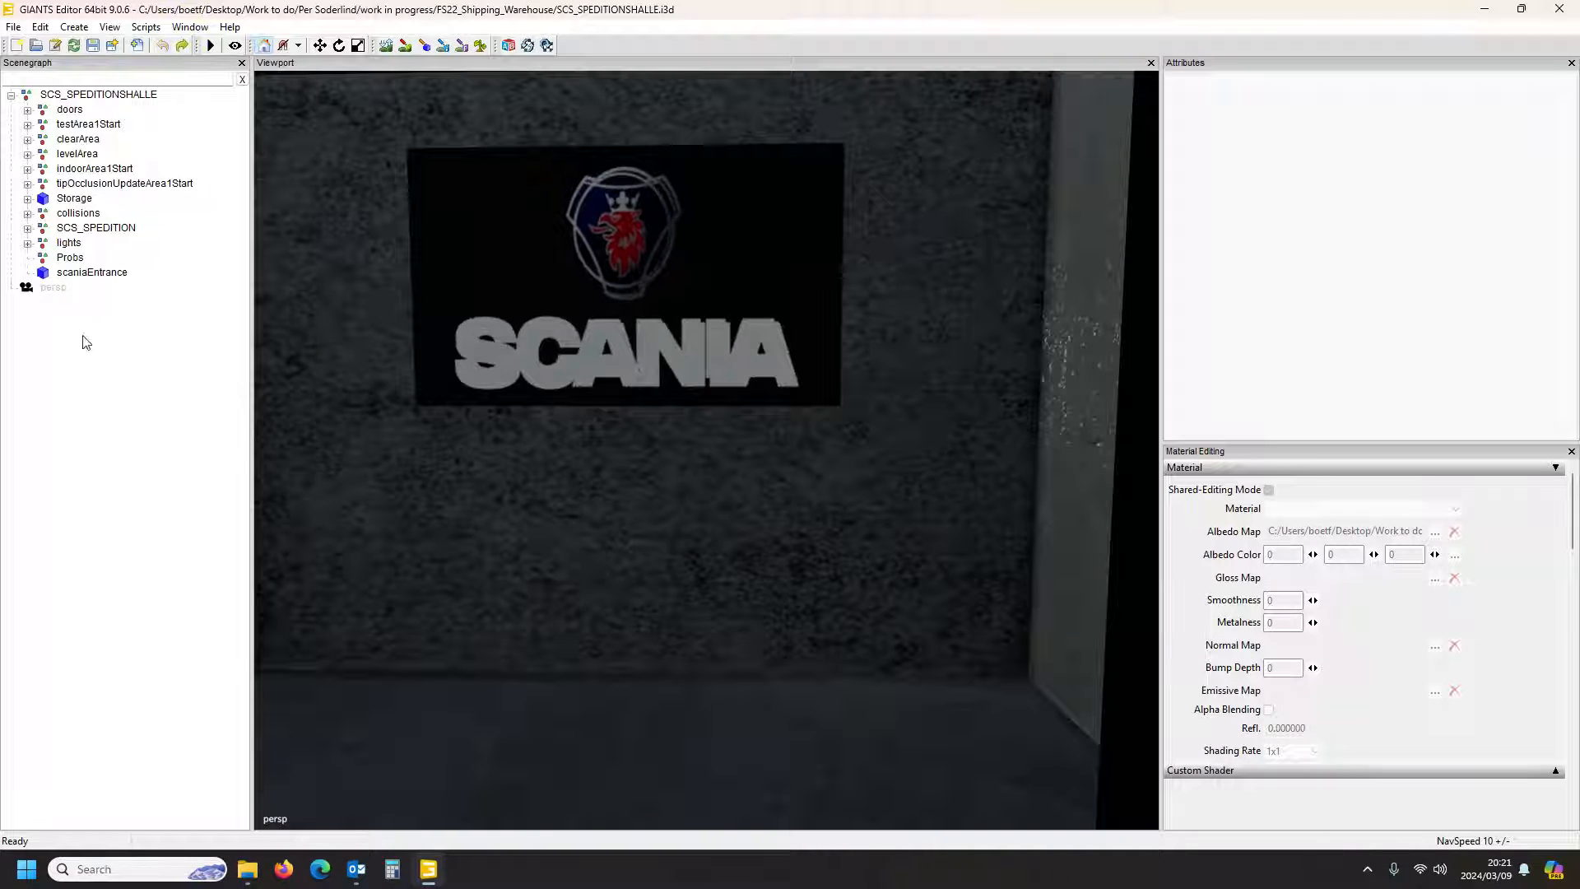
{"action": "left_click", "coordinate": [83, 274]}
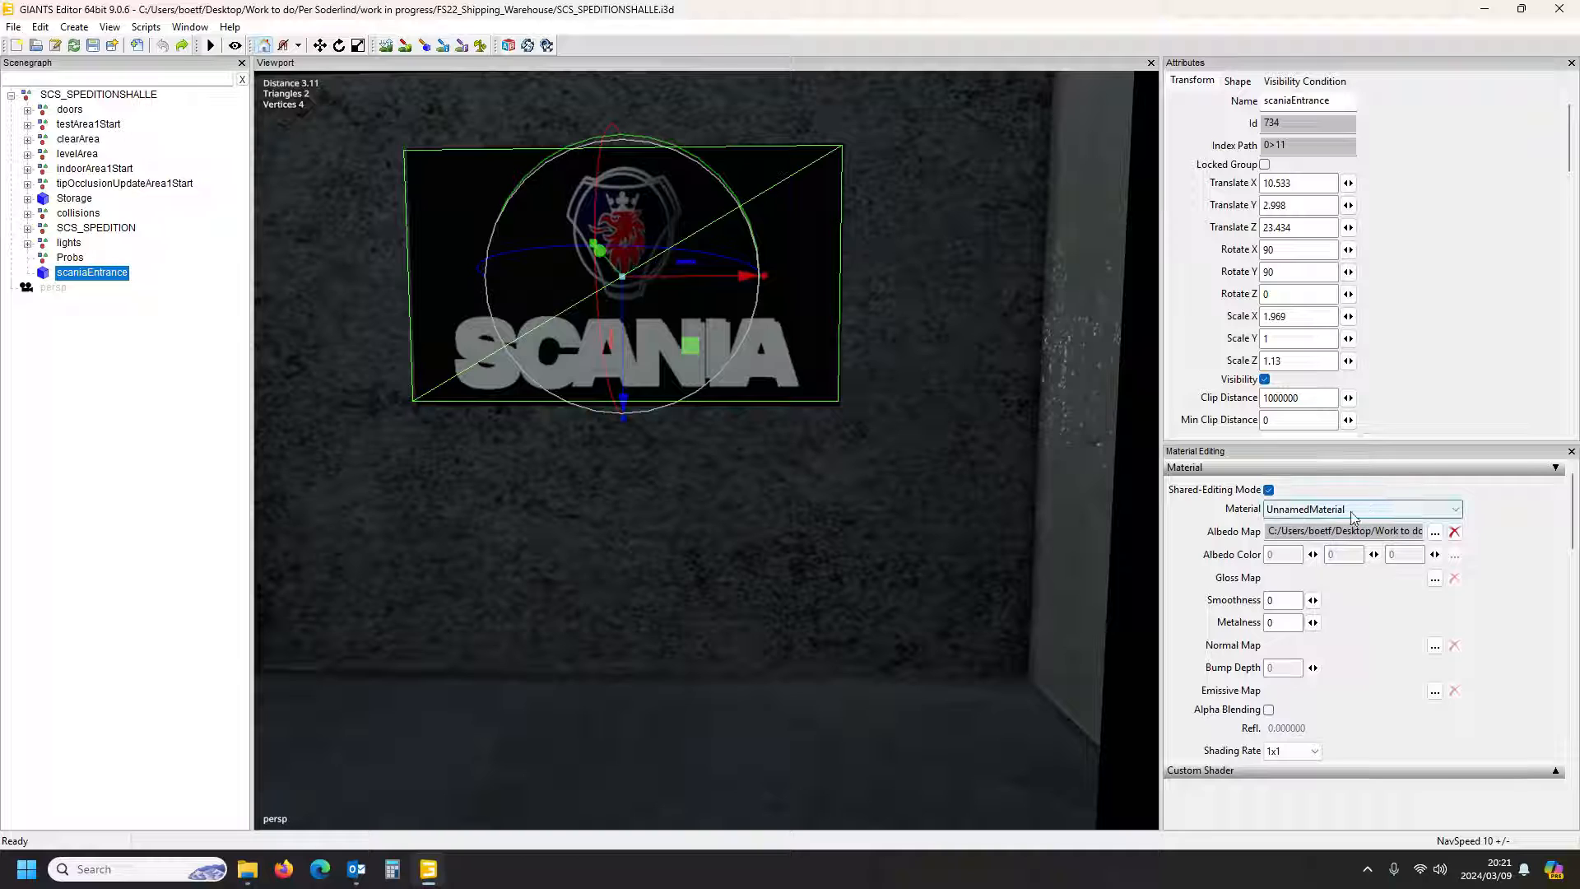
{"action": "left_click", "coordinate": [1347, 514]}
{"action": "left_click", "coordinate": [1347, 515]}
{"action": "left_click", "coordinate": [126, 358]}
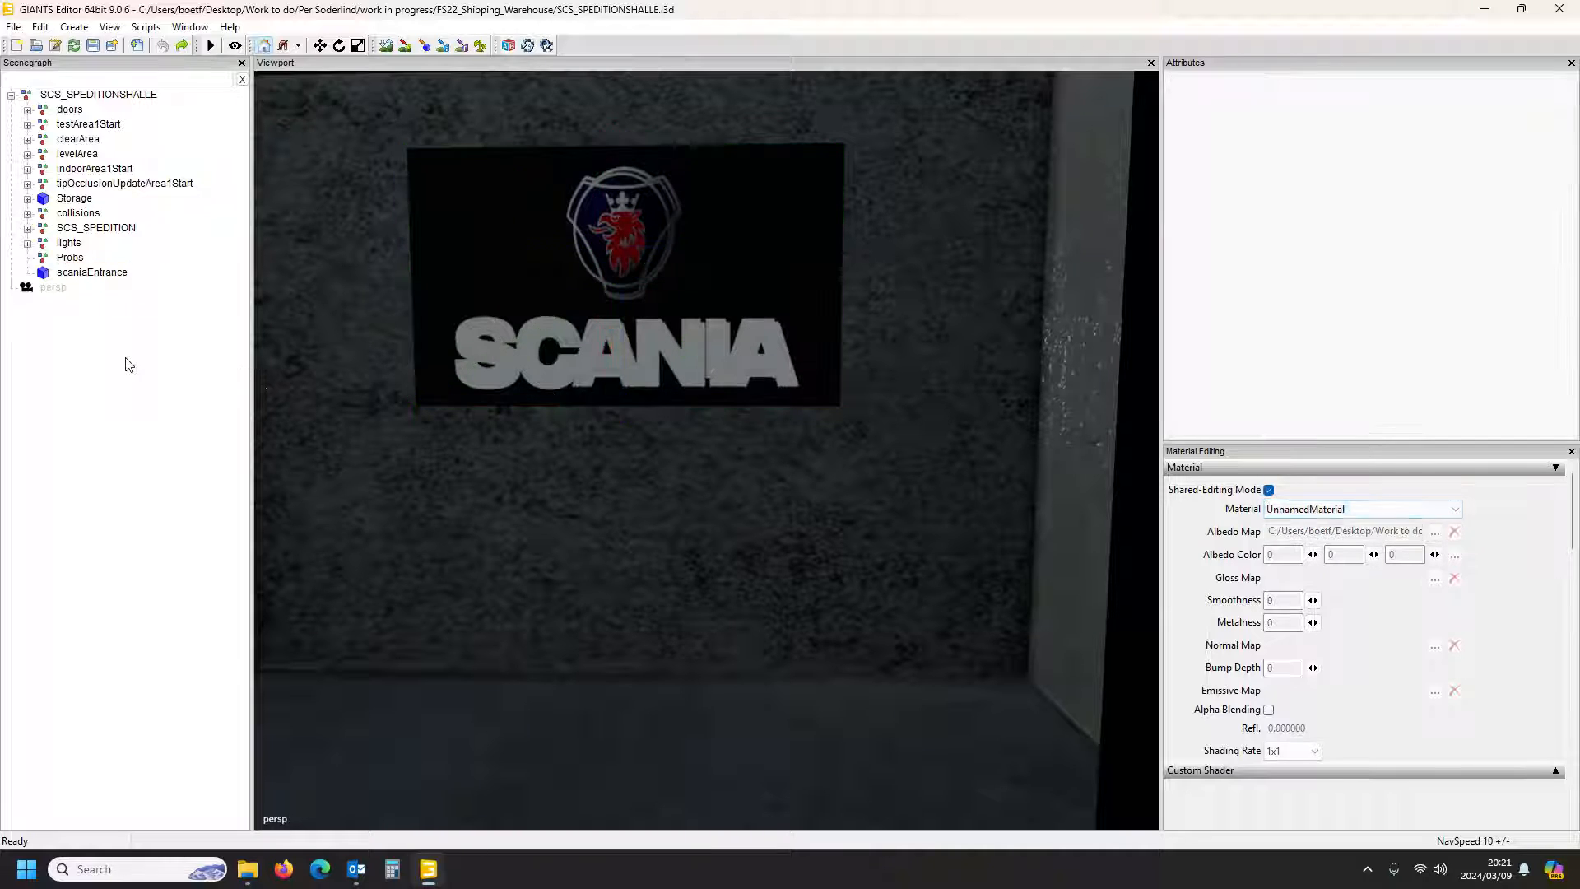
Delete the scaniaEntrance shape again and import scaniaEntrance.i3d from the imported folder
{"action": "left_click", "coordinate": [88, 274]}
{"action": "key", "text": "Delete"}
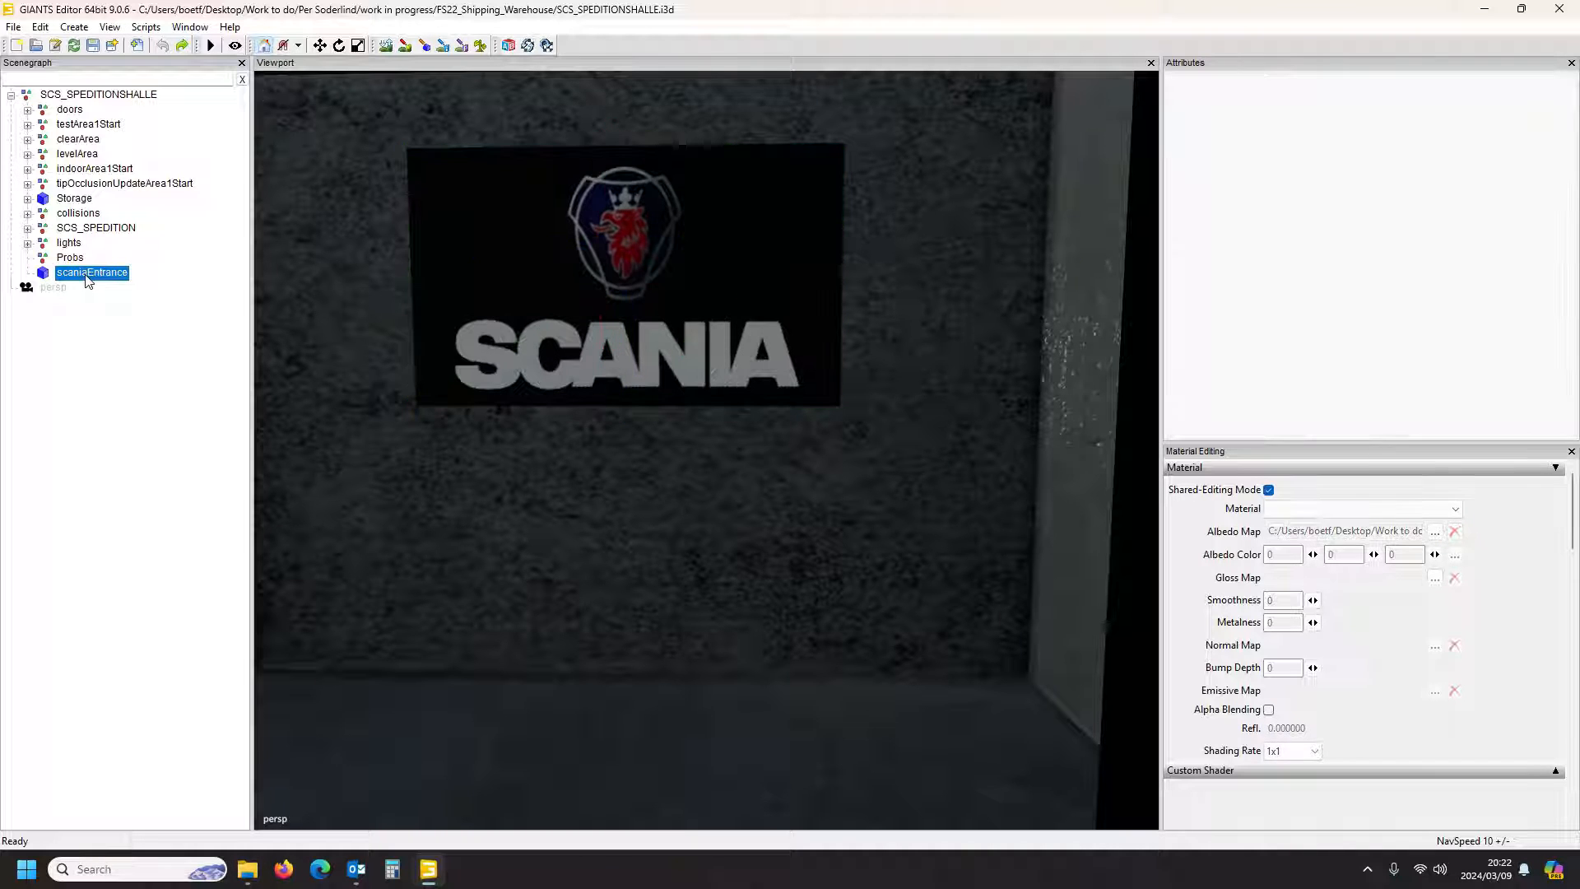
{"action": "left_click", "coordinate": [14, 27]}
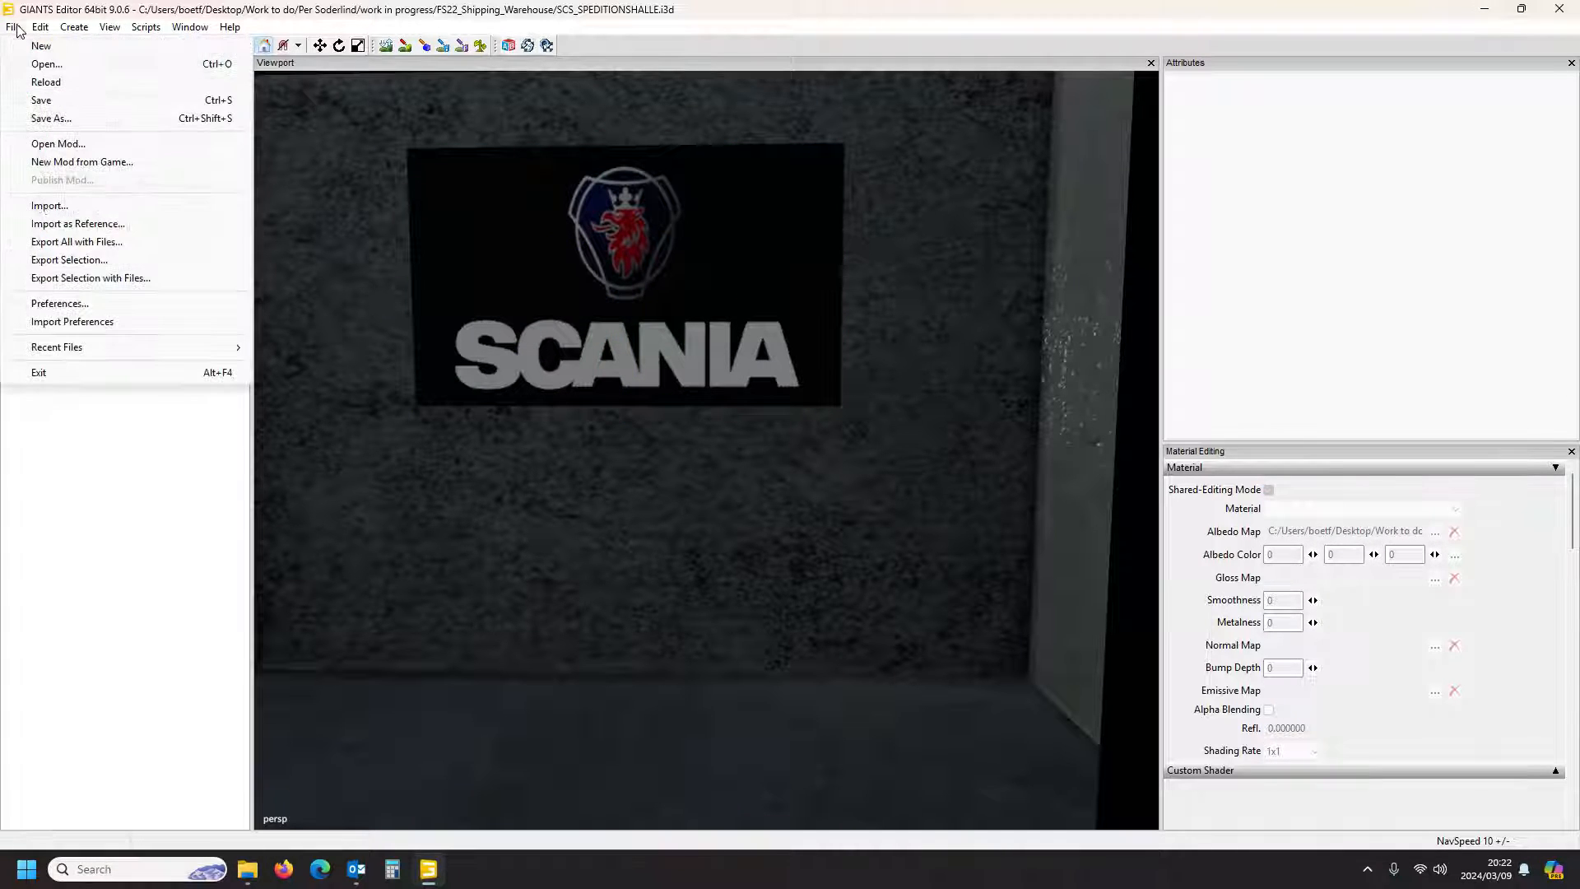
{"action": "left_click", "coordinate": [49, 206]}
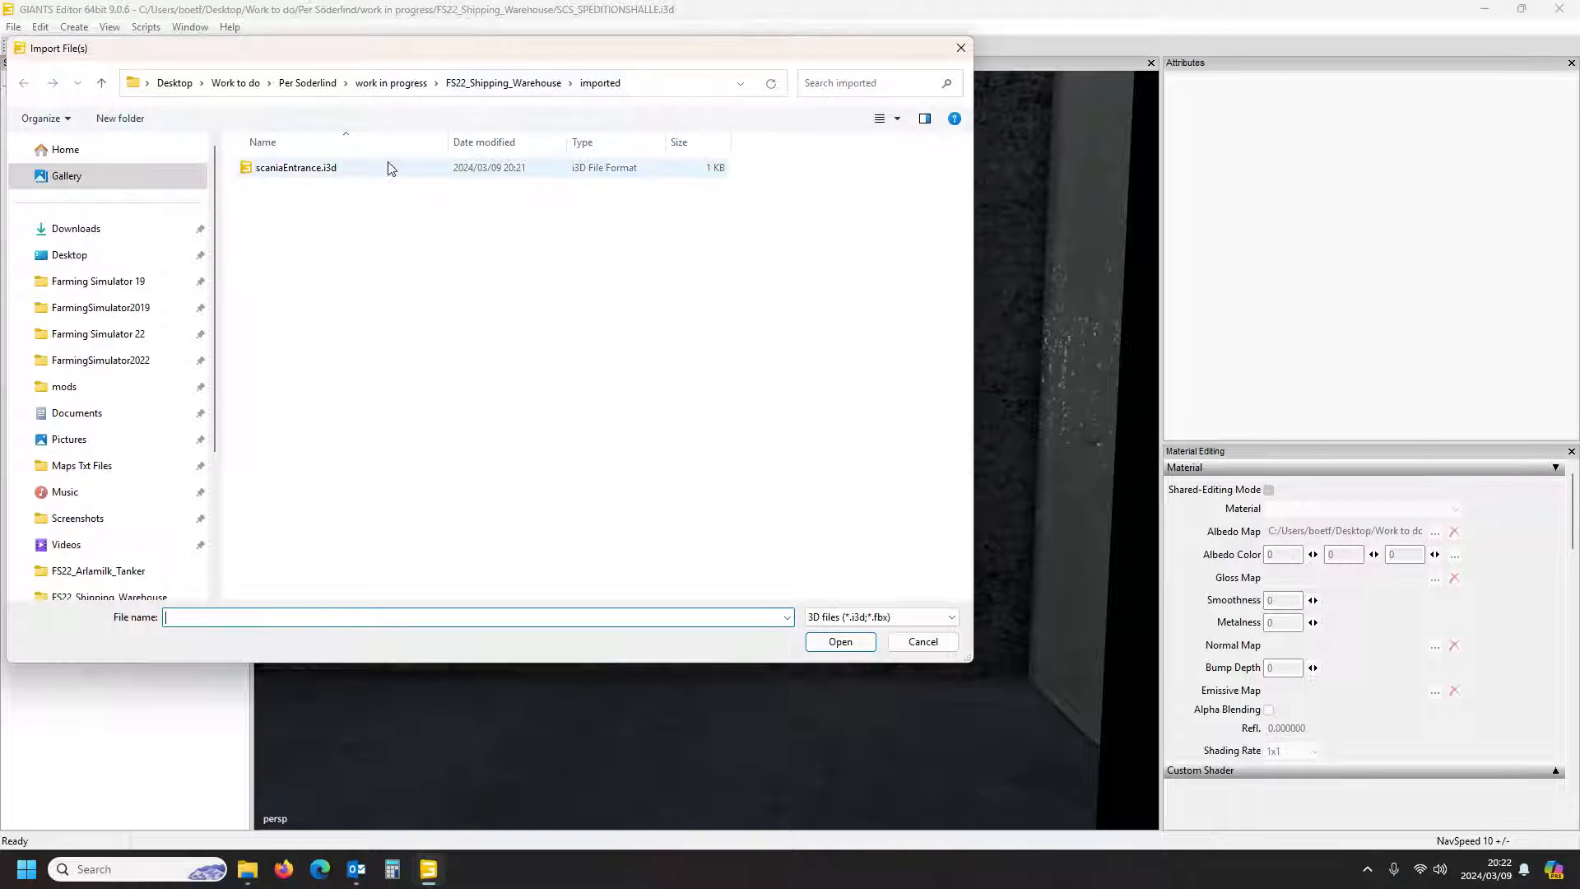
{"action": "double_click", "coordinate": [333, 168]}
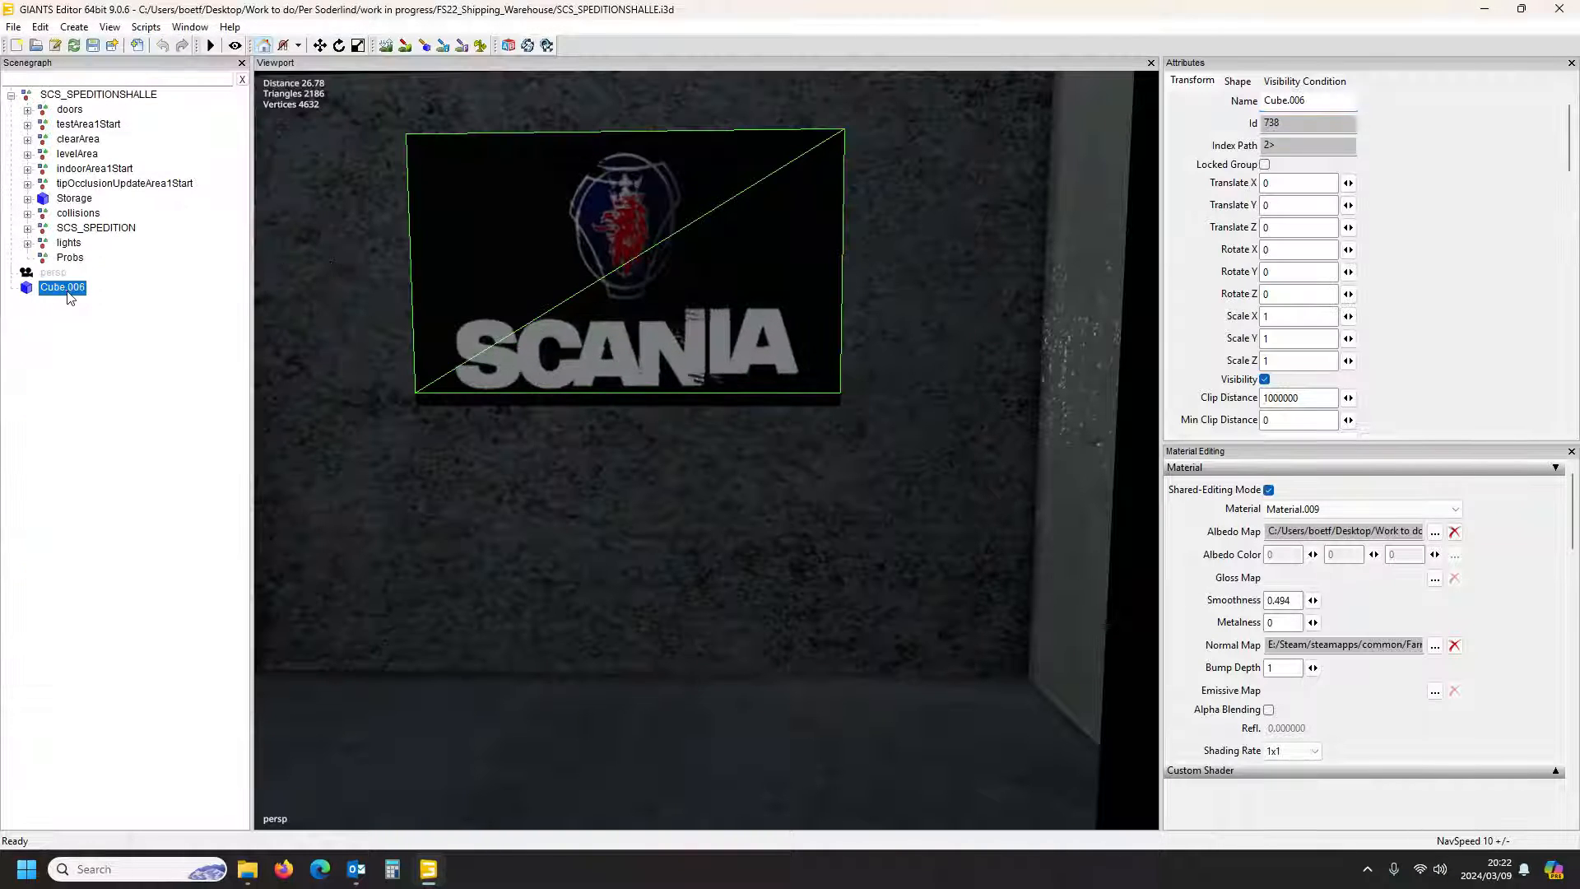
Try moving the imported Cube.006 shape into the SCS_SPEDITIONSHALLE group, and undo the move
{"action": "left_click_drag", "start_coordinate": [70, 293], "coordinate": [107, 102]}
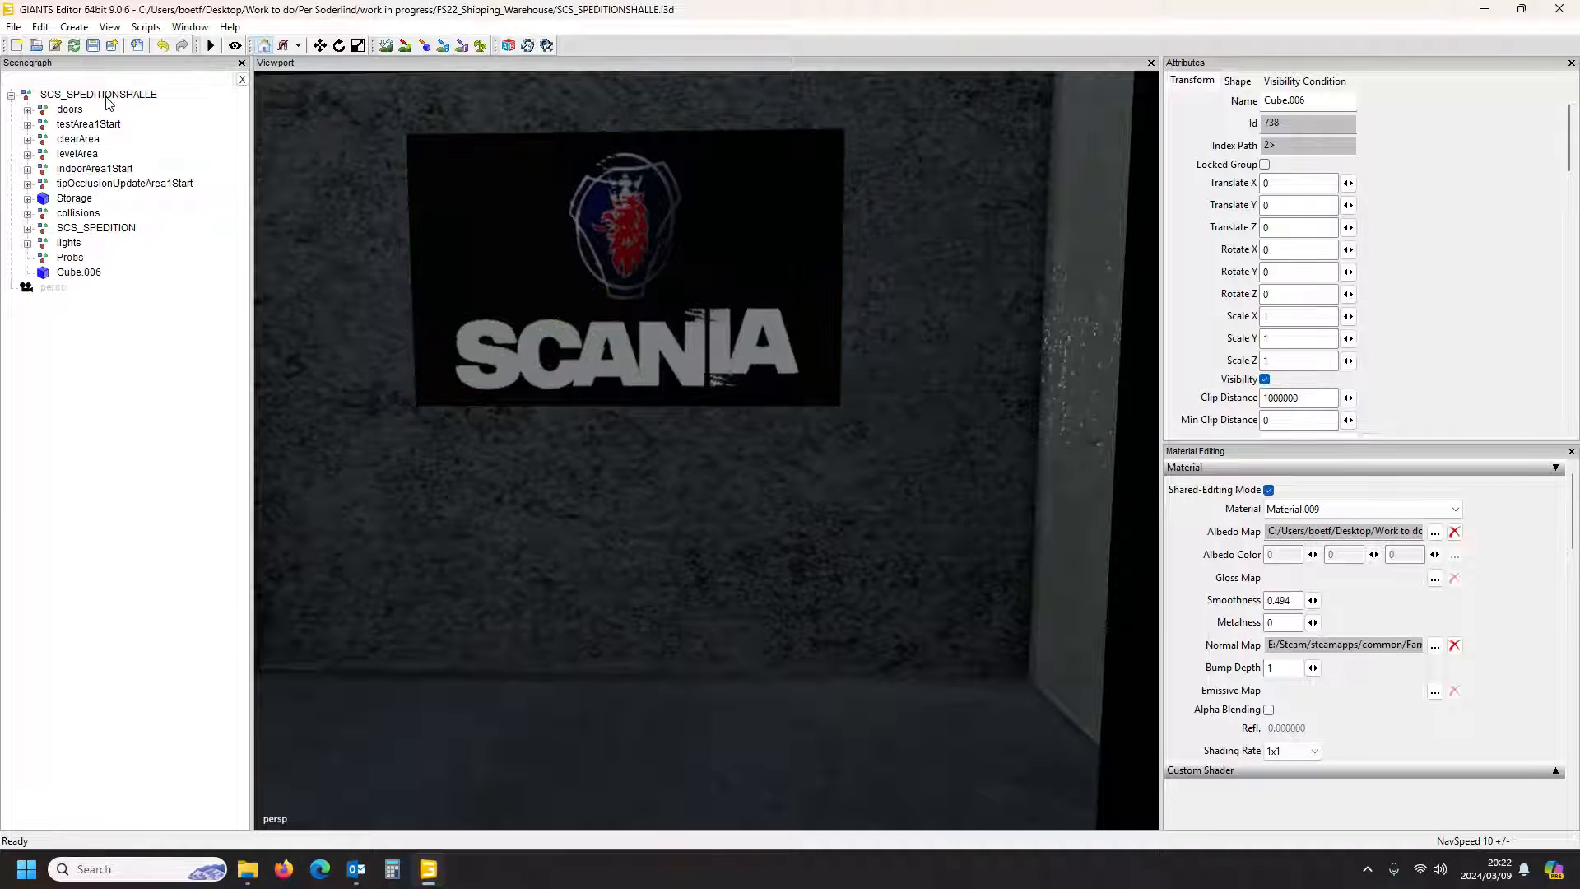
{"action": "left_click_drag", "start_coordinate": [582, 378], "coordinate": [590, 454], "text": "alt"}
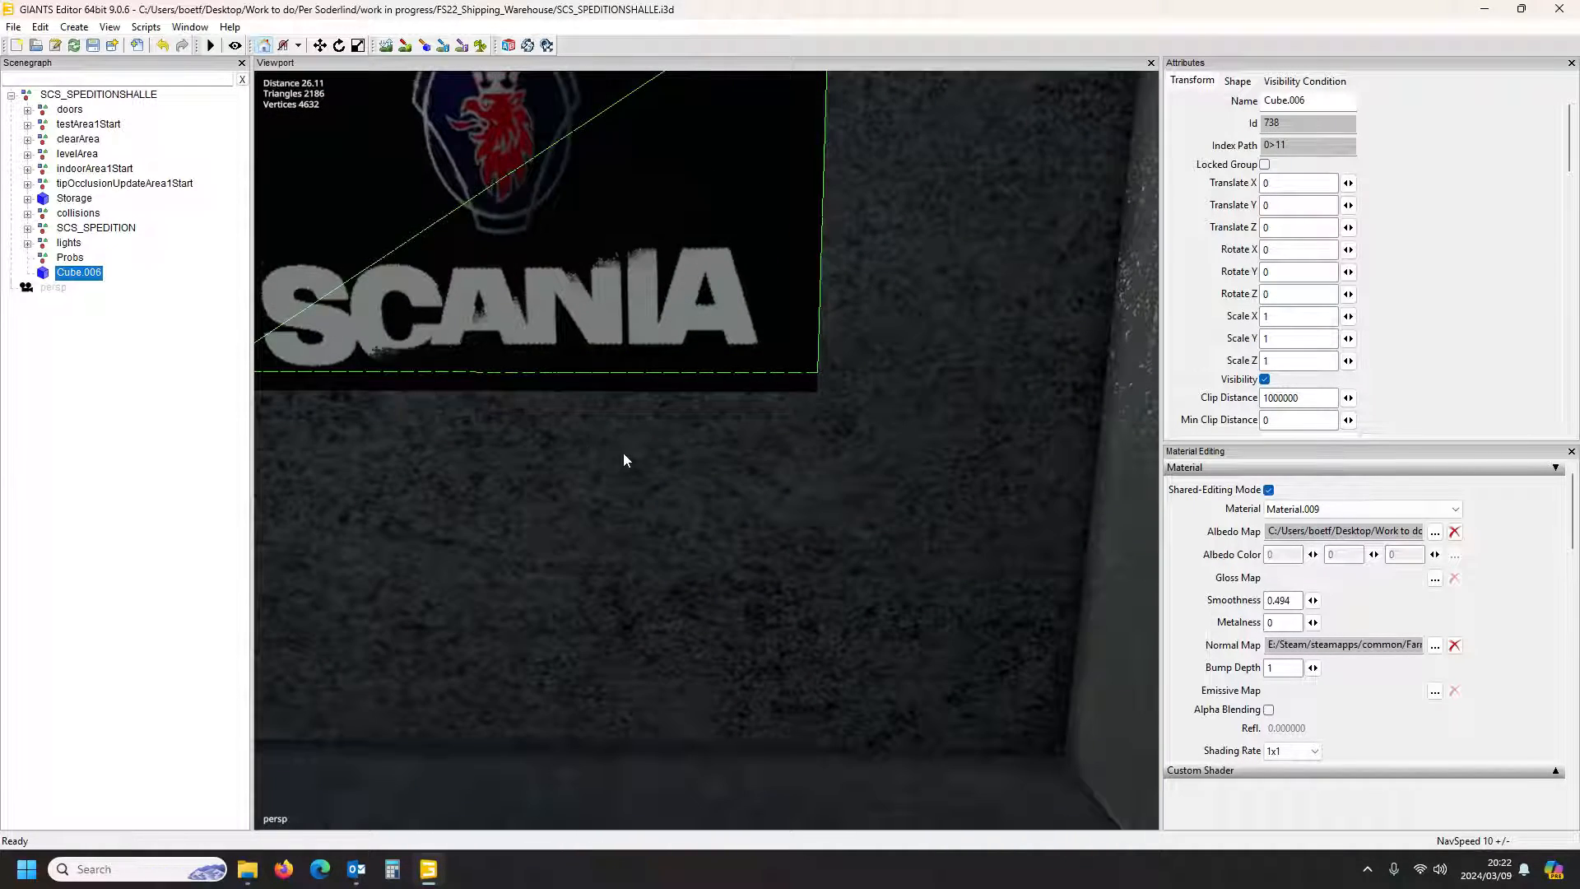
{"action": "key", "text": "ctrl+z"}
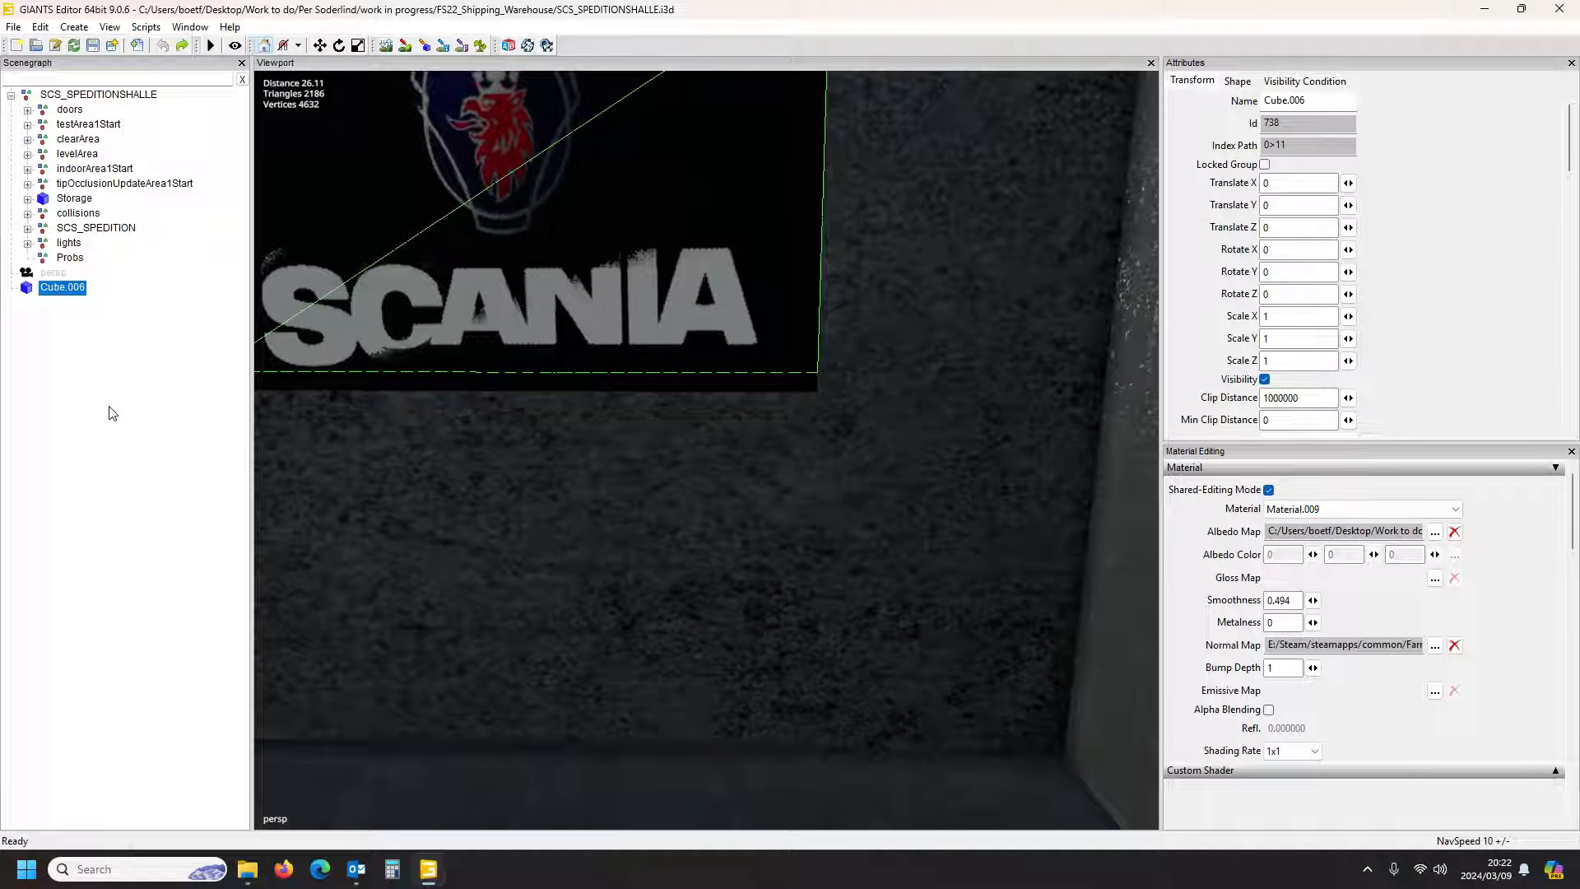
Close the editor without saving and reopen SCS_SPEDITIONSHALLE.i3d in GIANTS Editor 9.0.6
{"action": "left_click", "coordinate": [1559, 8]}
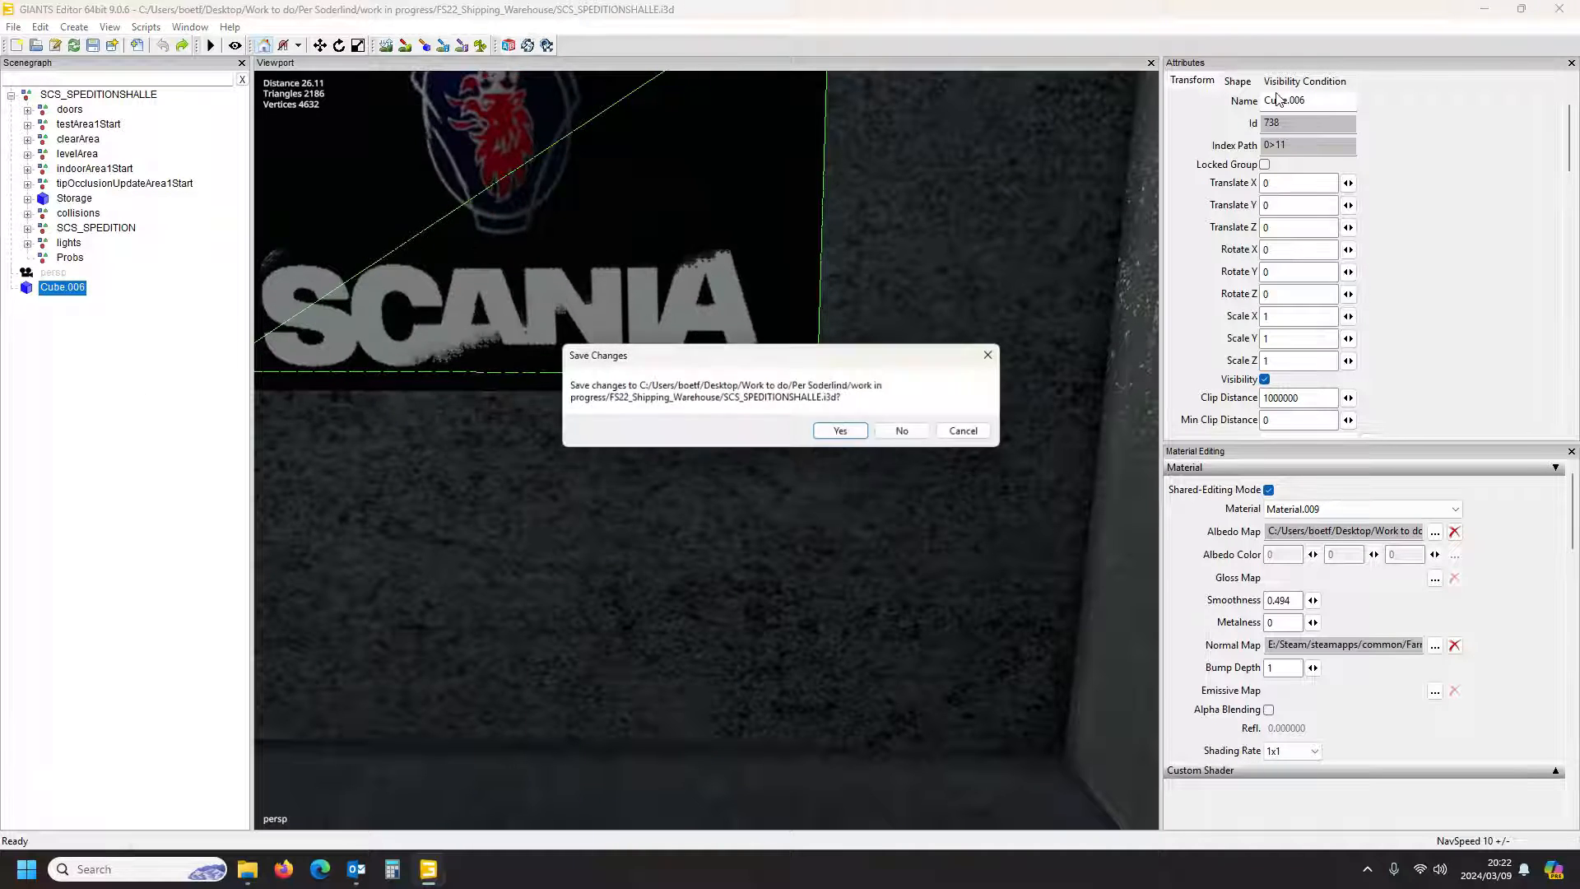
{"action": "left_click", "coordinate": [909, 433]}
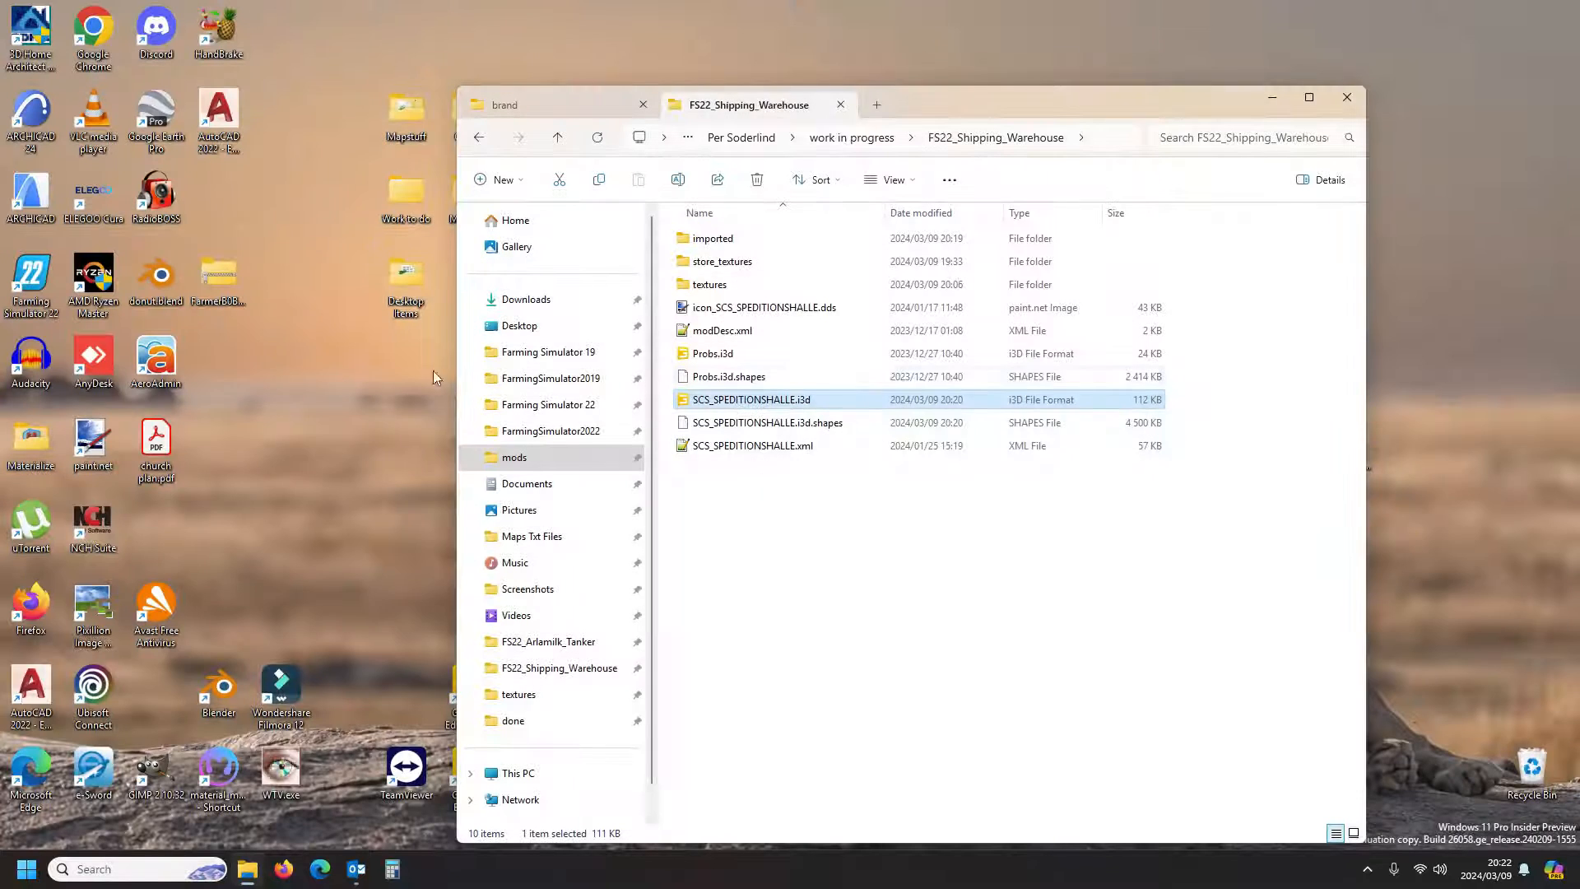
{"action": "double_click", "coordinate": [769, 402]}
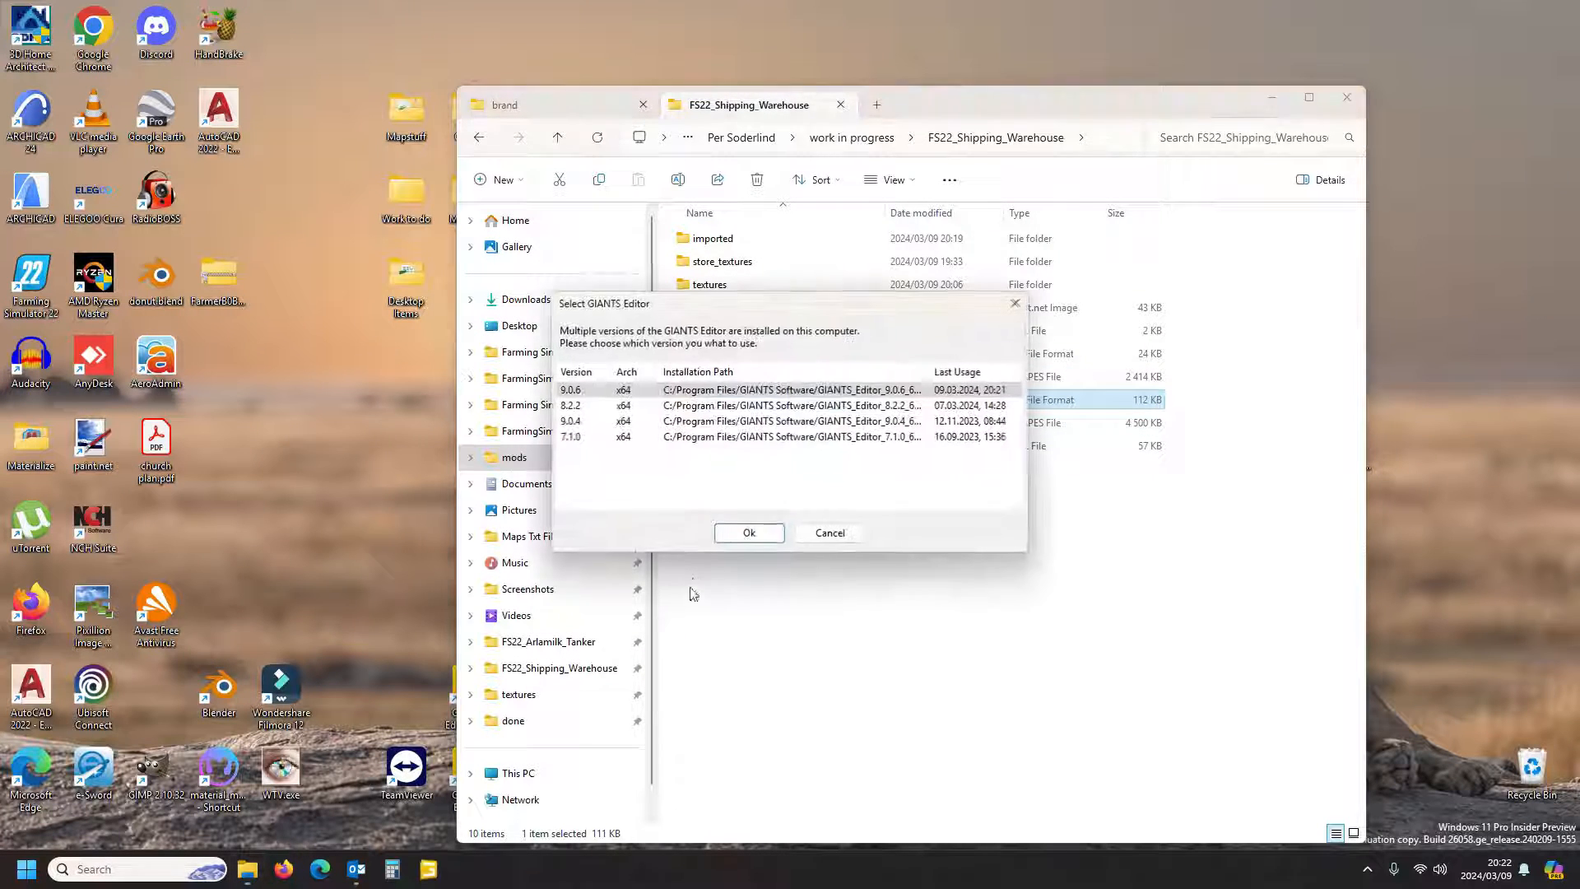
{"action": "left_click", "coordinate": [748, 532]}
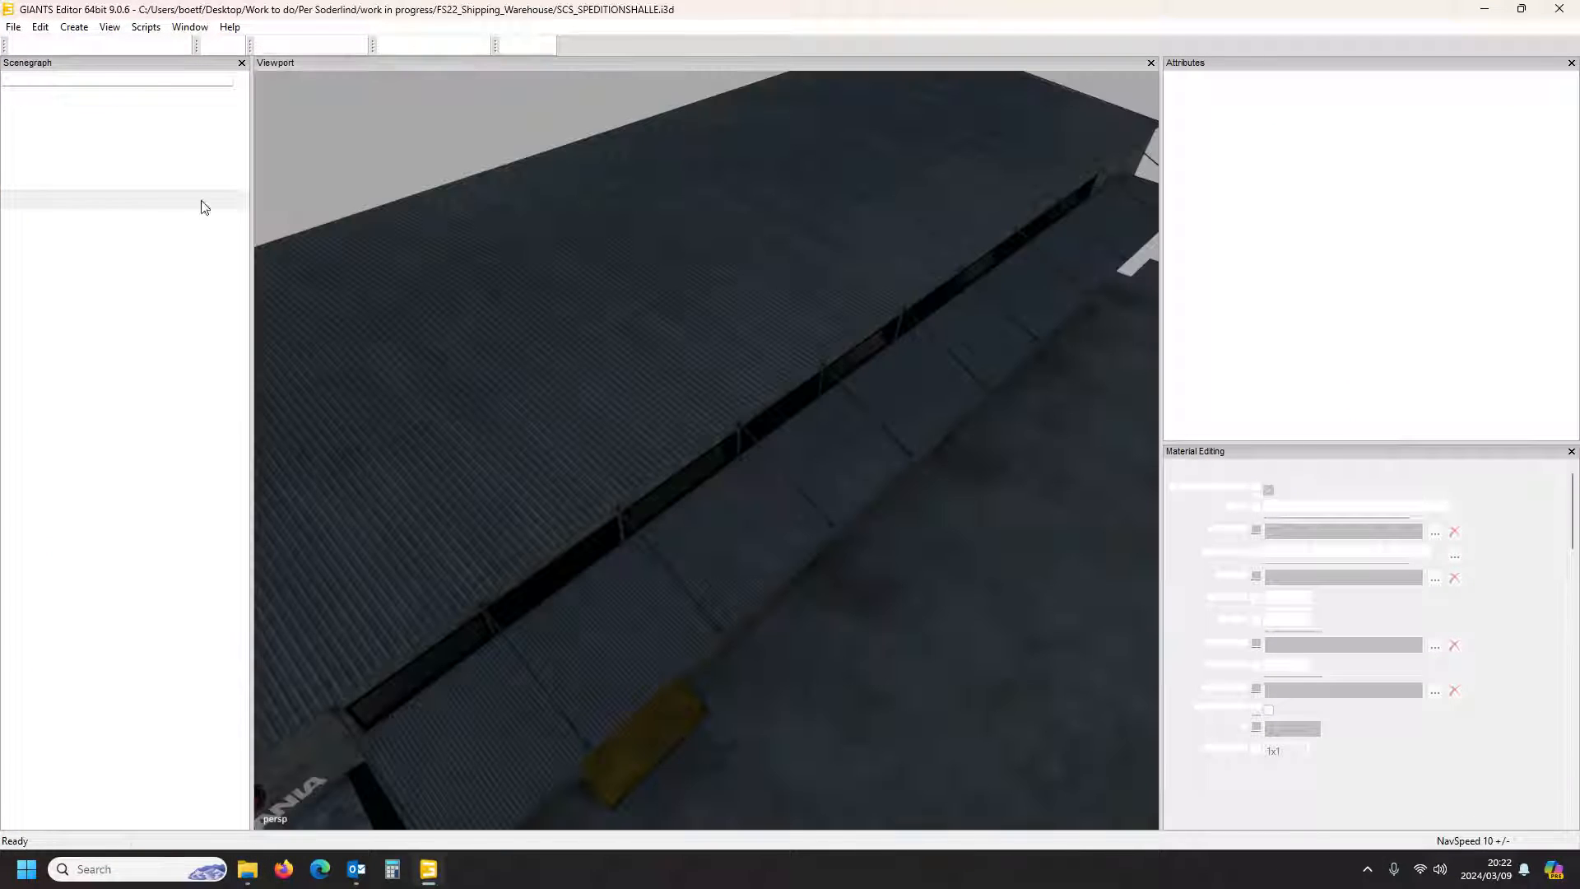
Export the scaniaEntrance shape over scaniaEntrance.i3d in the imported folder and close the editor without saving the scene
{"action": "left_click", "coordinate": [12, 96]}
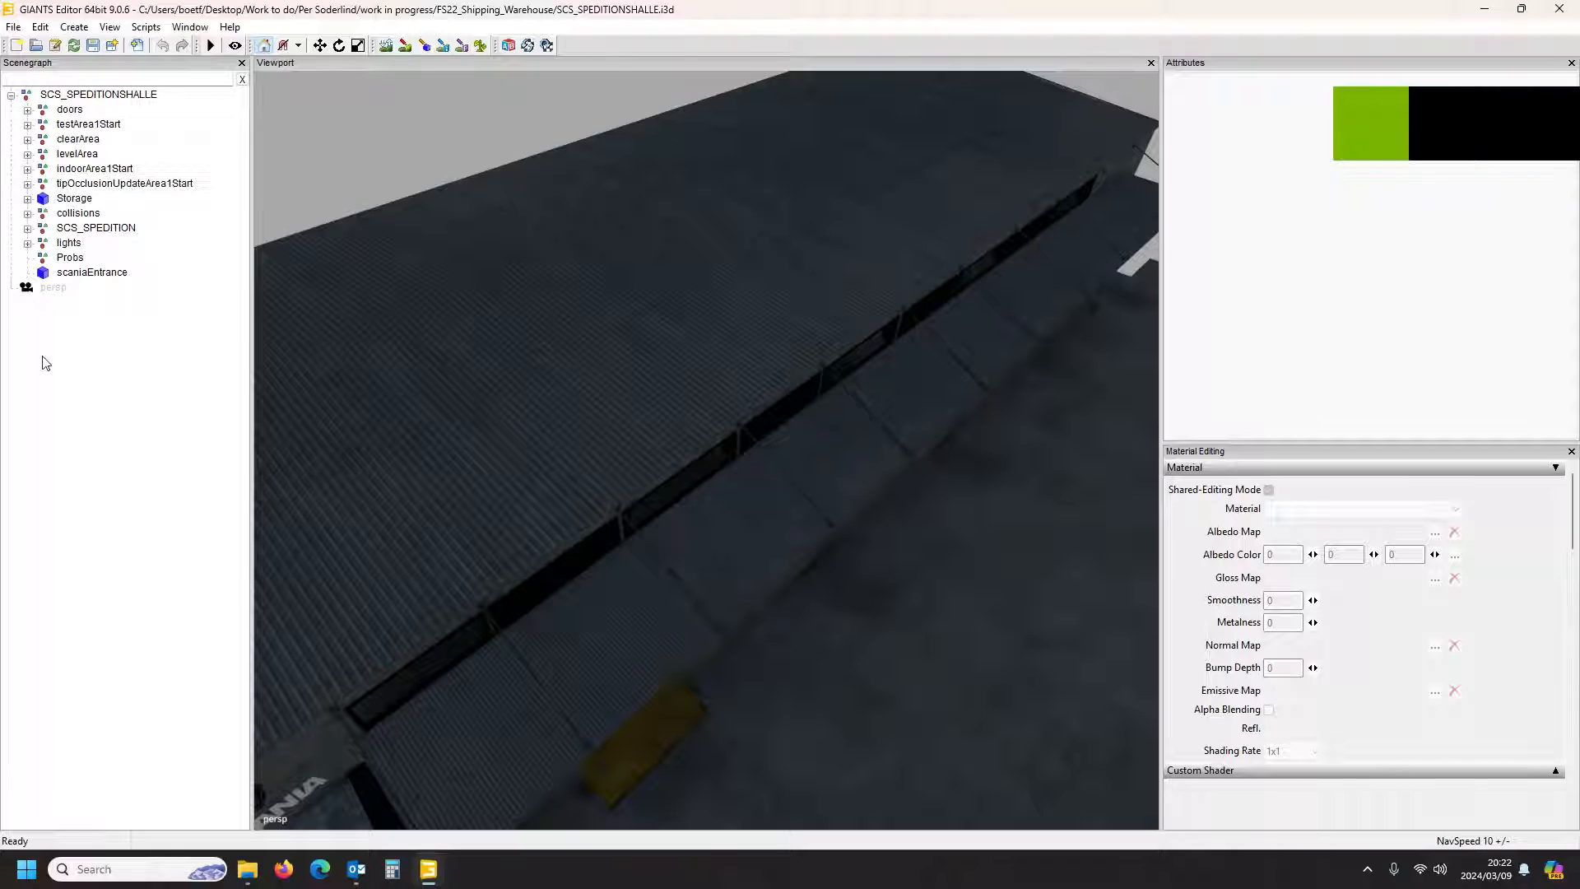
{"action": "left_click", "coordinate": [91, 272]}
{"action": "key", "text": "f"}
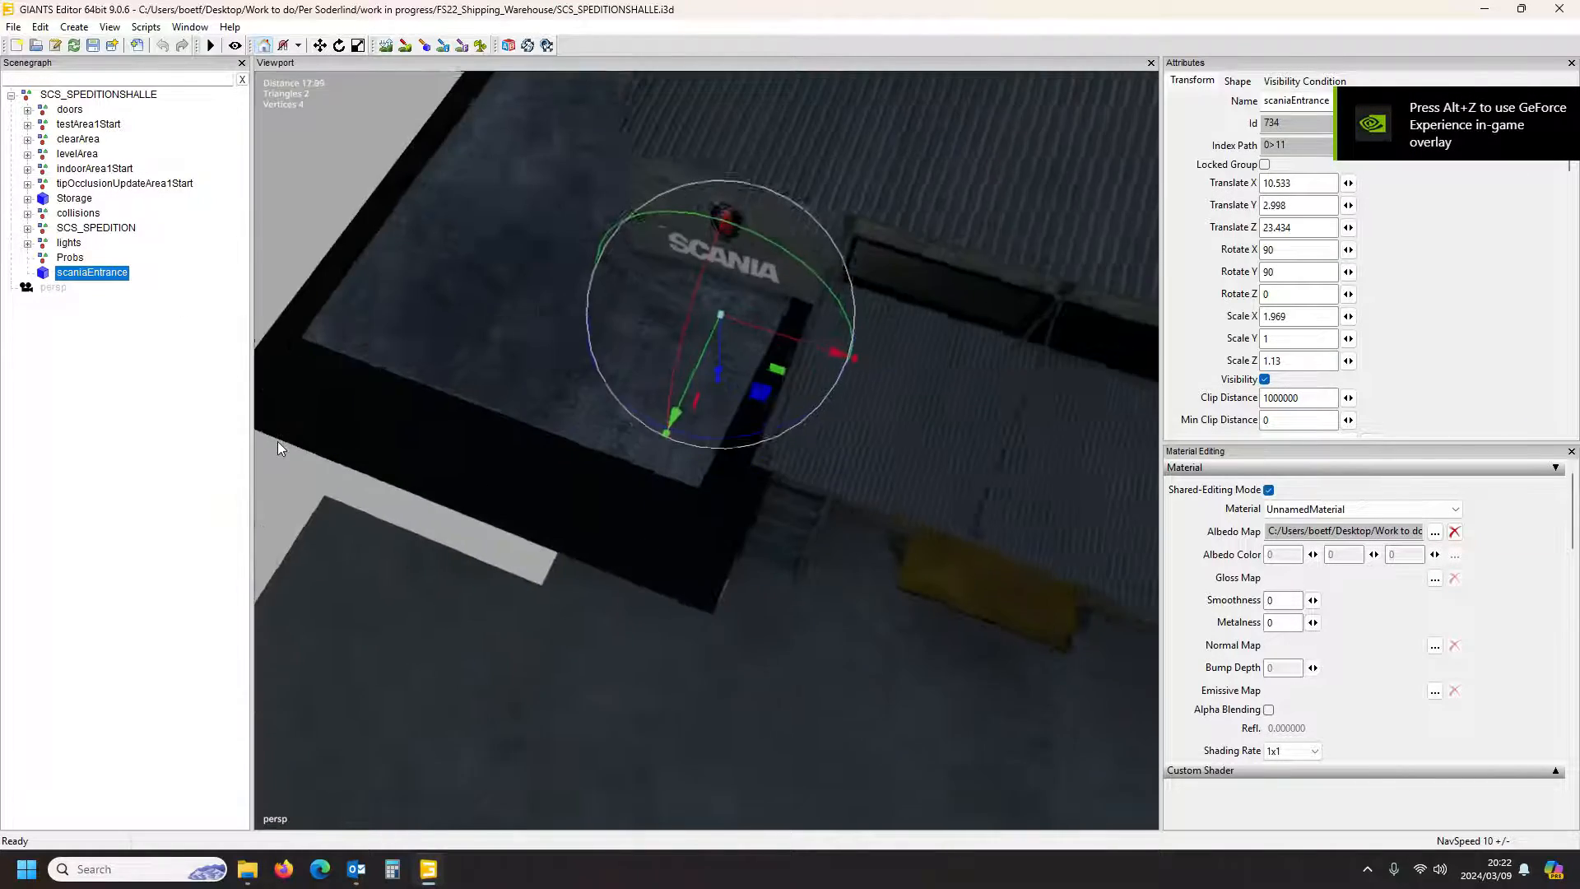
{"action": "left_click_drag", "start_coordinate": [296, 386], "coordinate": [676, 421], "text": "alt"}
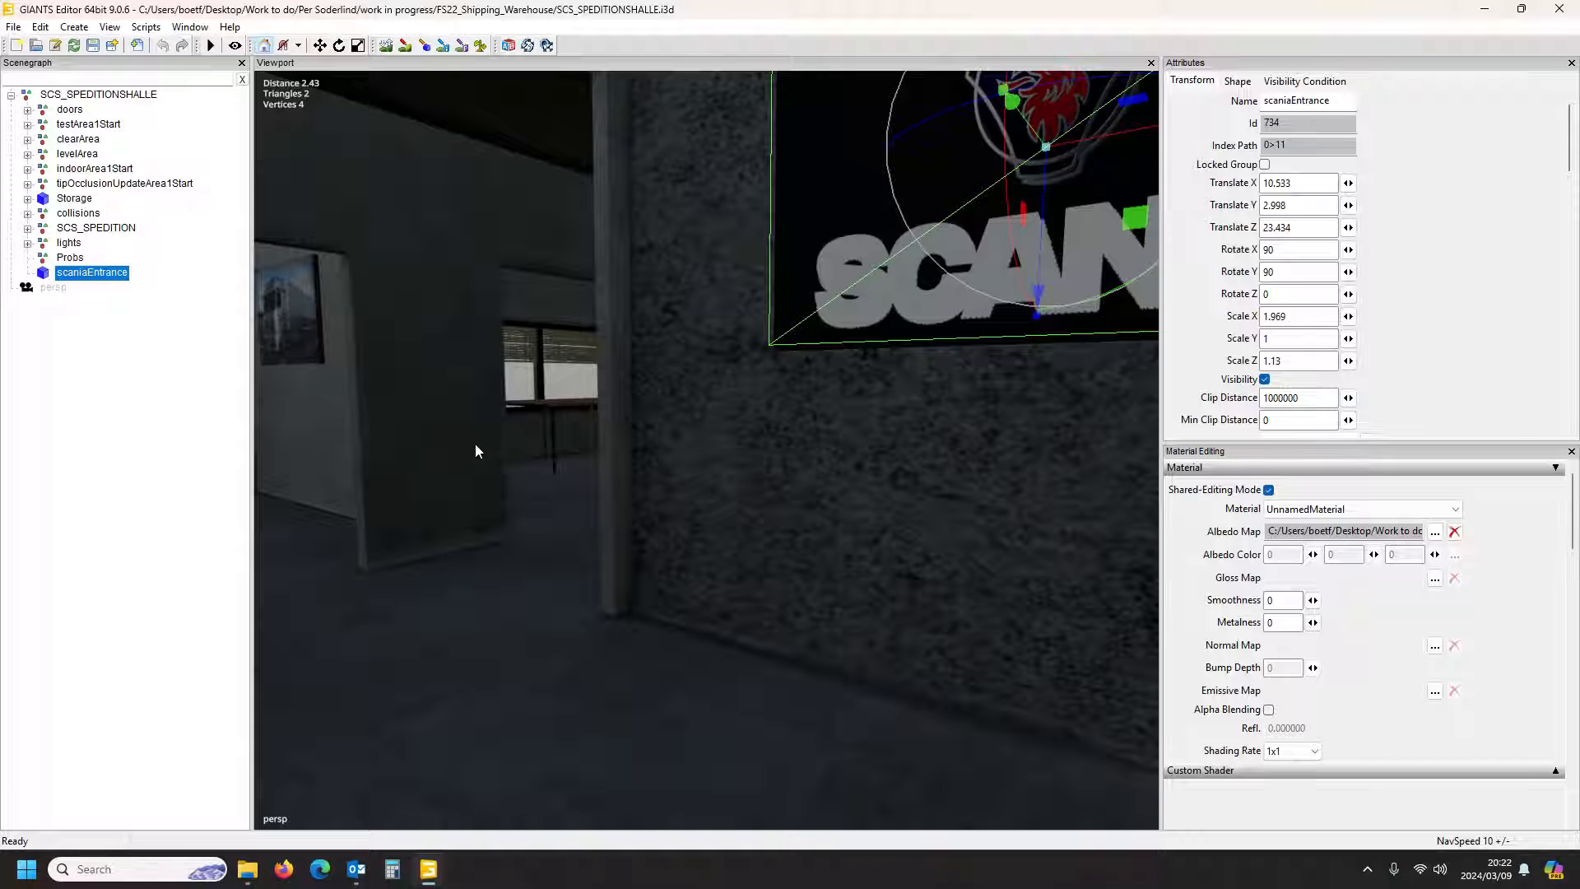
{"action": "left_click_drag", "start_coordinate": [515, 480], "coordinate": [631, 442], "text": "alt"}
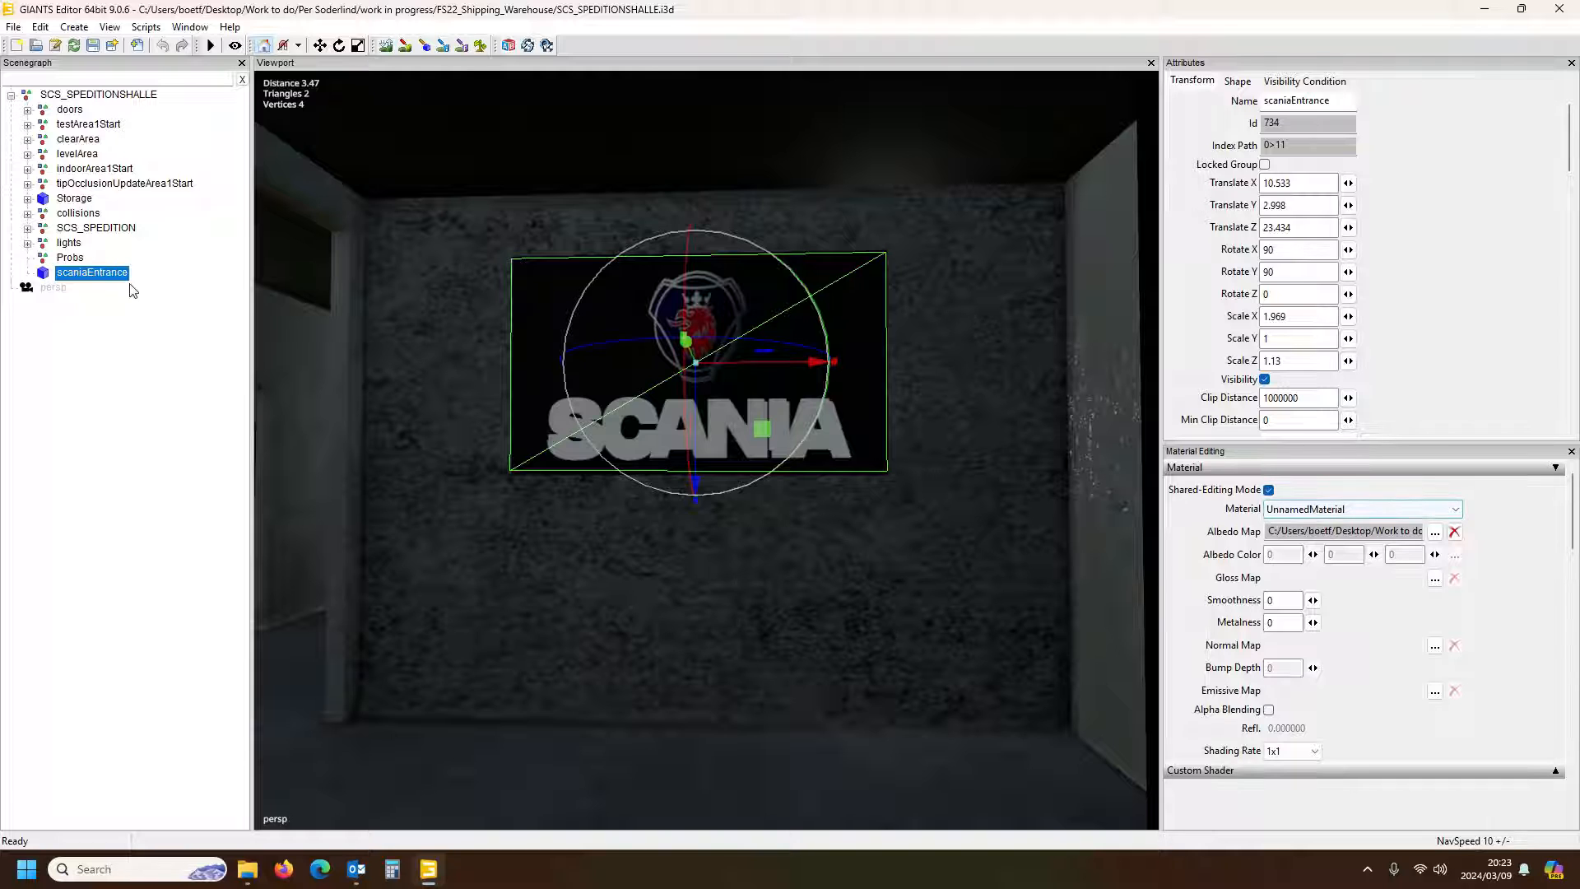
{"action": "left_click", "coordinate": [13, 27]}
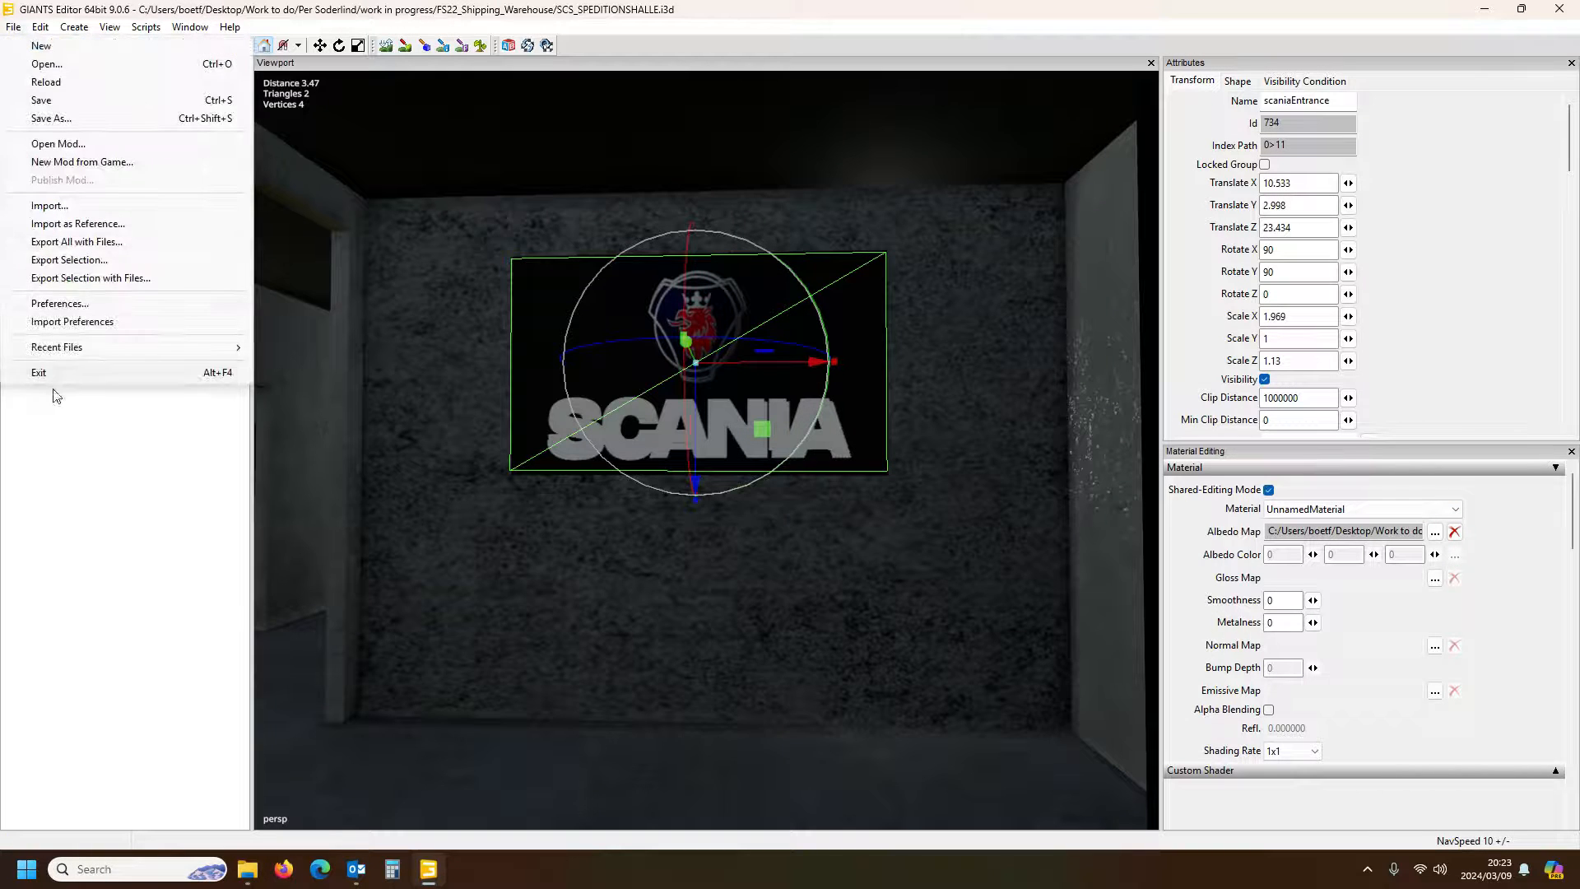
{"action": "left_click", "coordinate": [77, 277]}
{"action": "left_click", "coordinate": [300, 167]}
{"action": "left_click", "coordinate": [839, 640]}
{"action": "left_click", "coordinate": [819, 433]}
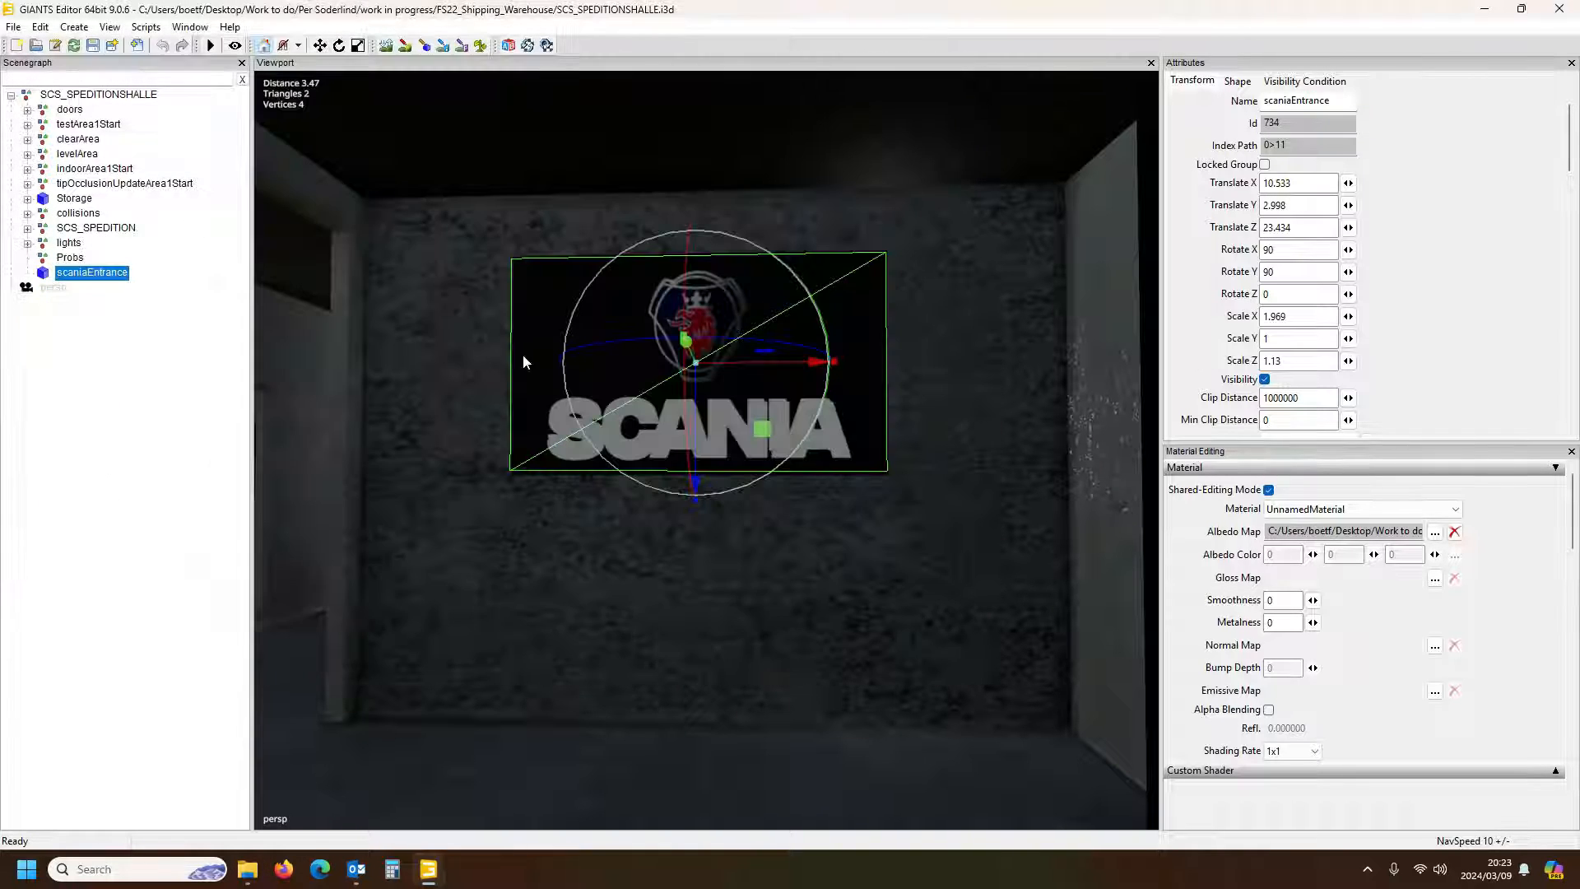
{"action": "left_click", "coordinate": [1559, 7]}
{"action": "left_click", "coordinate": [910, 434]}
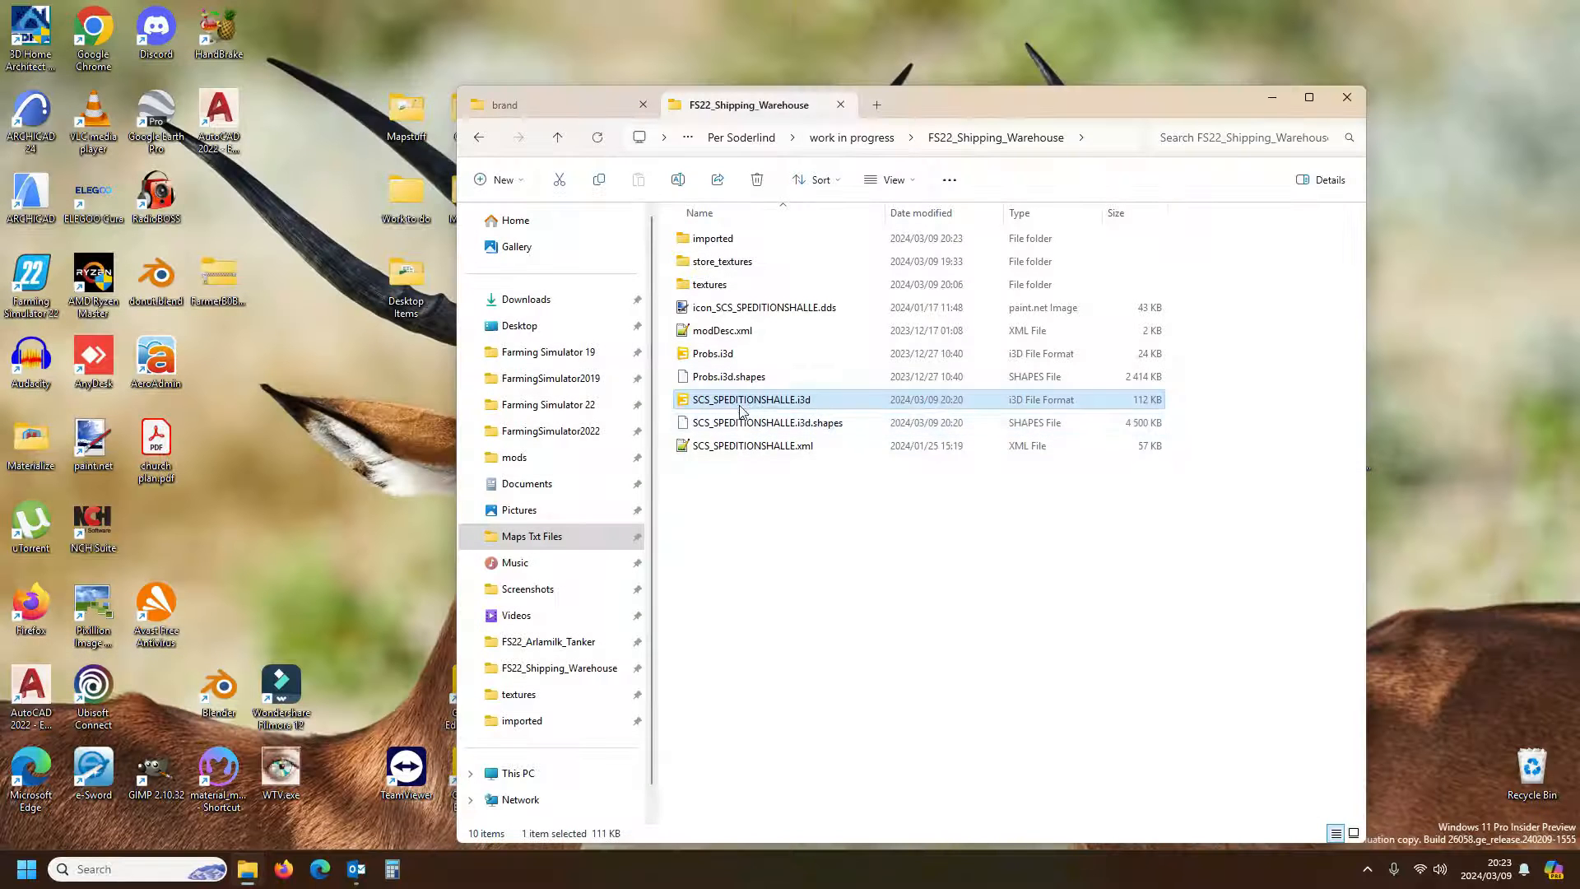
Open scaniaEntrance.i3d from the imported folder for editing in Notepad++
{"action": "double_click", "coordinate": [724, 238]}
{"action": "left_click", "coordinate": [731, 239]}
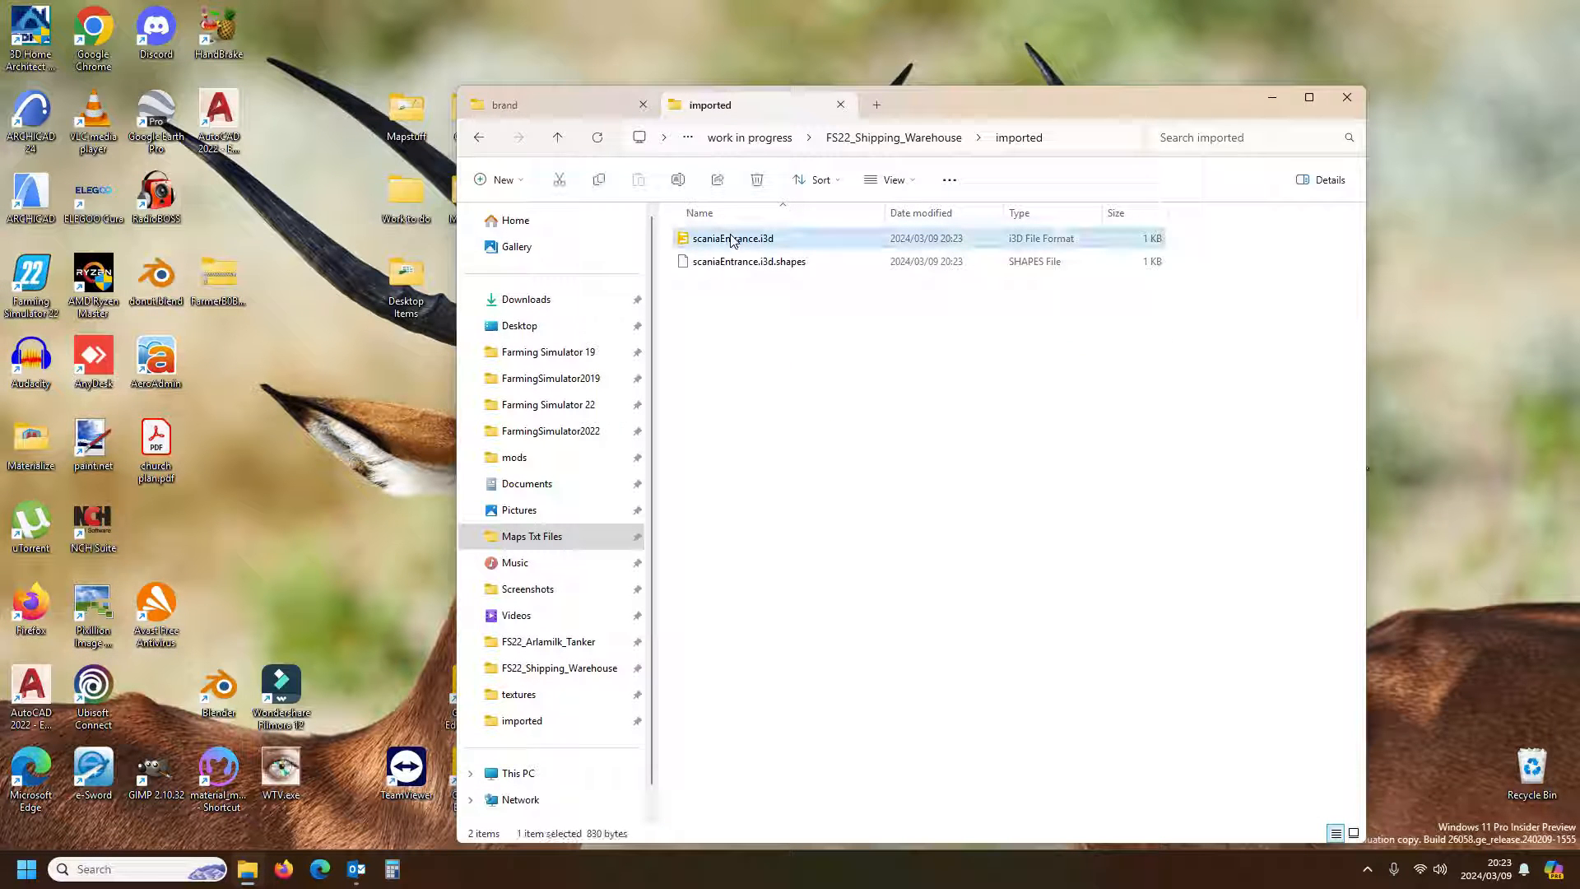
{"action": "right_click", "coordinate": [728, 240]}
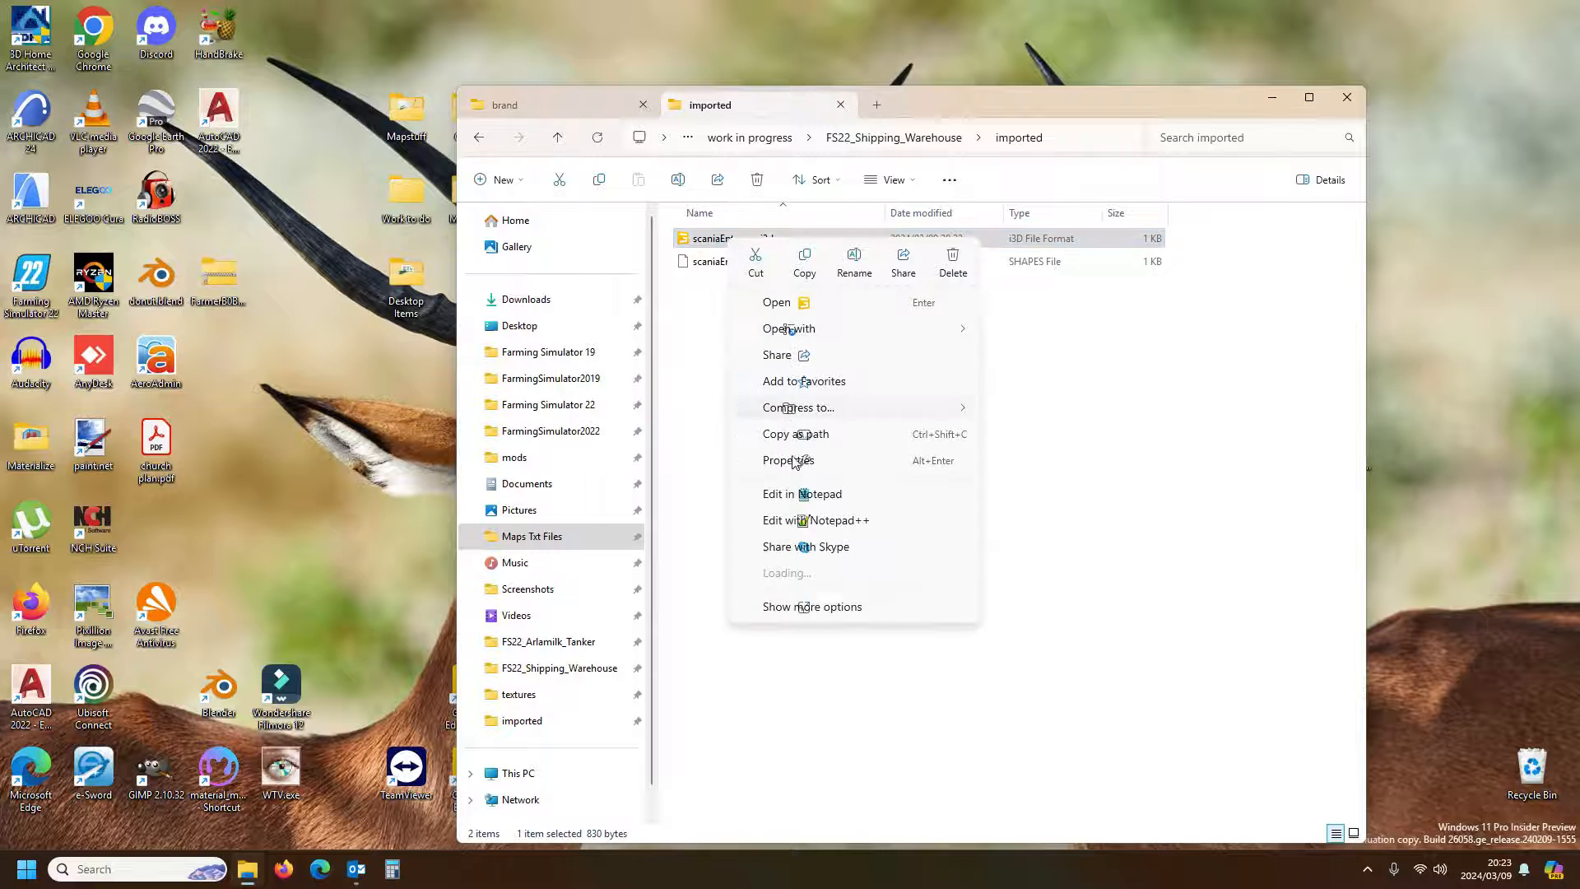
{"action": "left_click", "coordinate": [794, 530]}
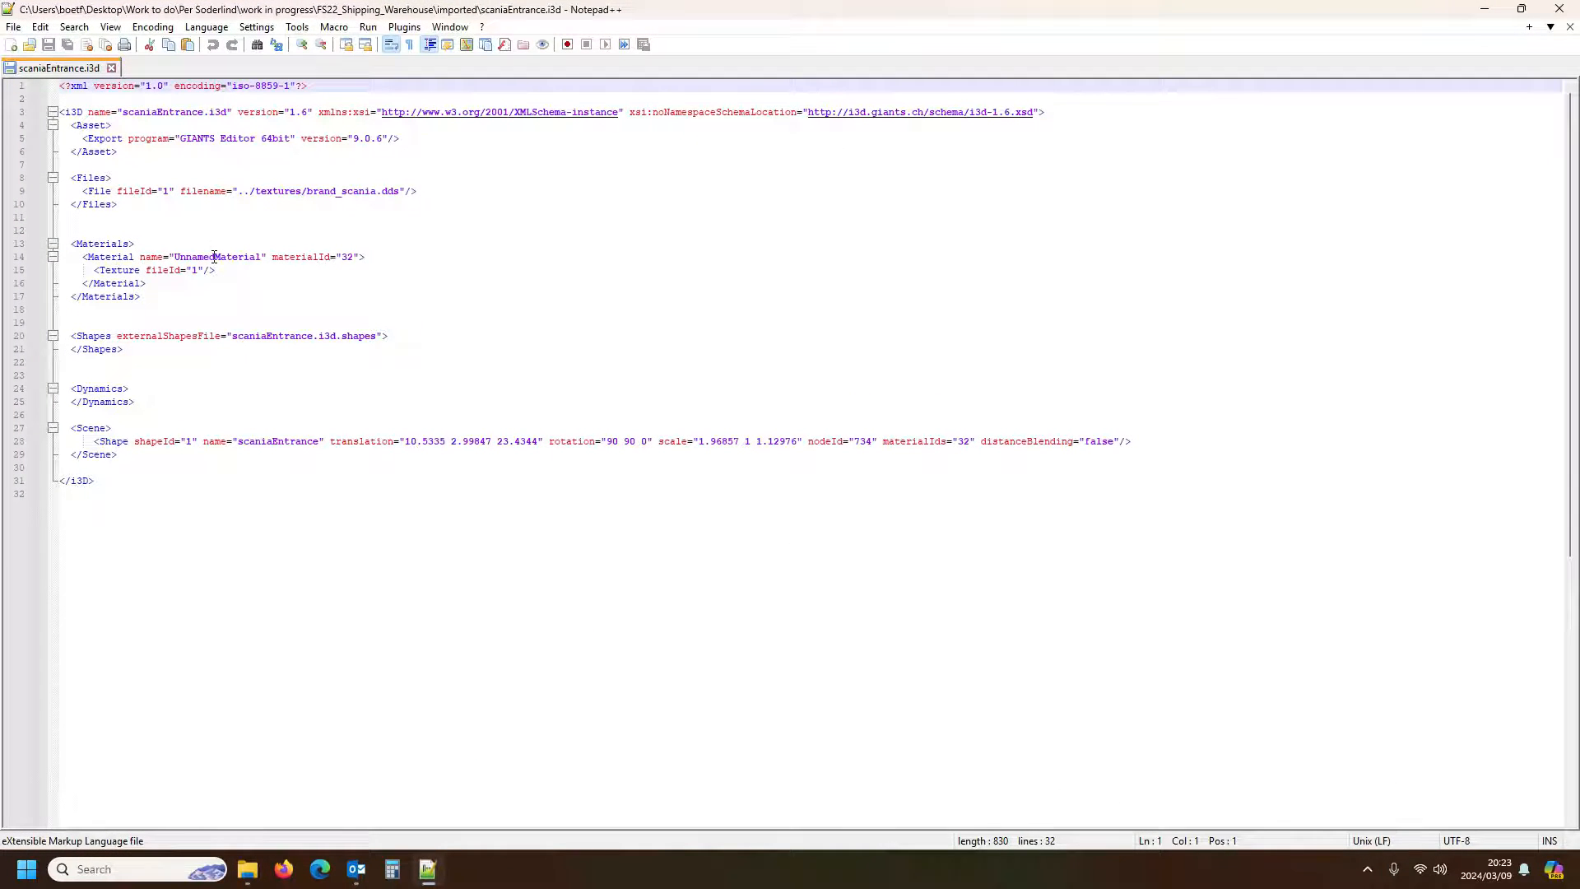
Rename the UnnamedMaterial material to scaniaEntranceMaterial, save the i3d file and close Notepad++
{"action": "double_click", "coordinate": [214, 257]}
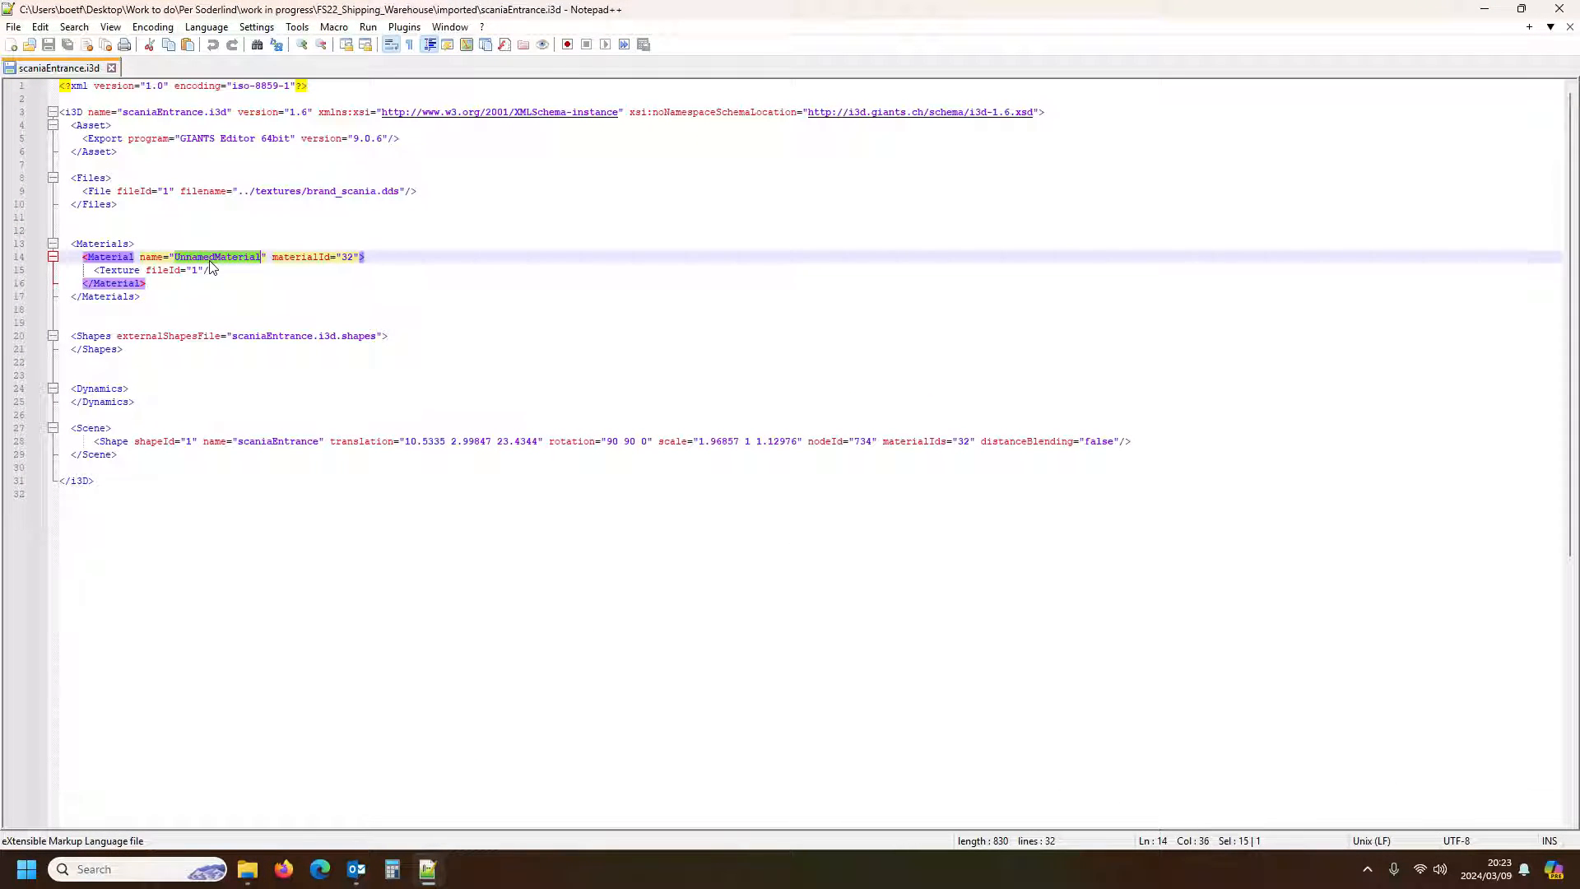
{"action": "type", "text": "scania"}
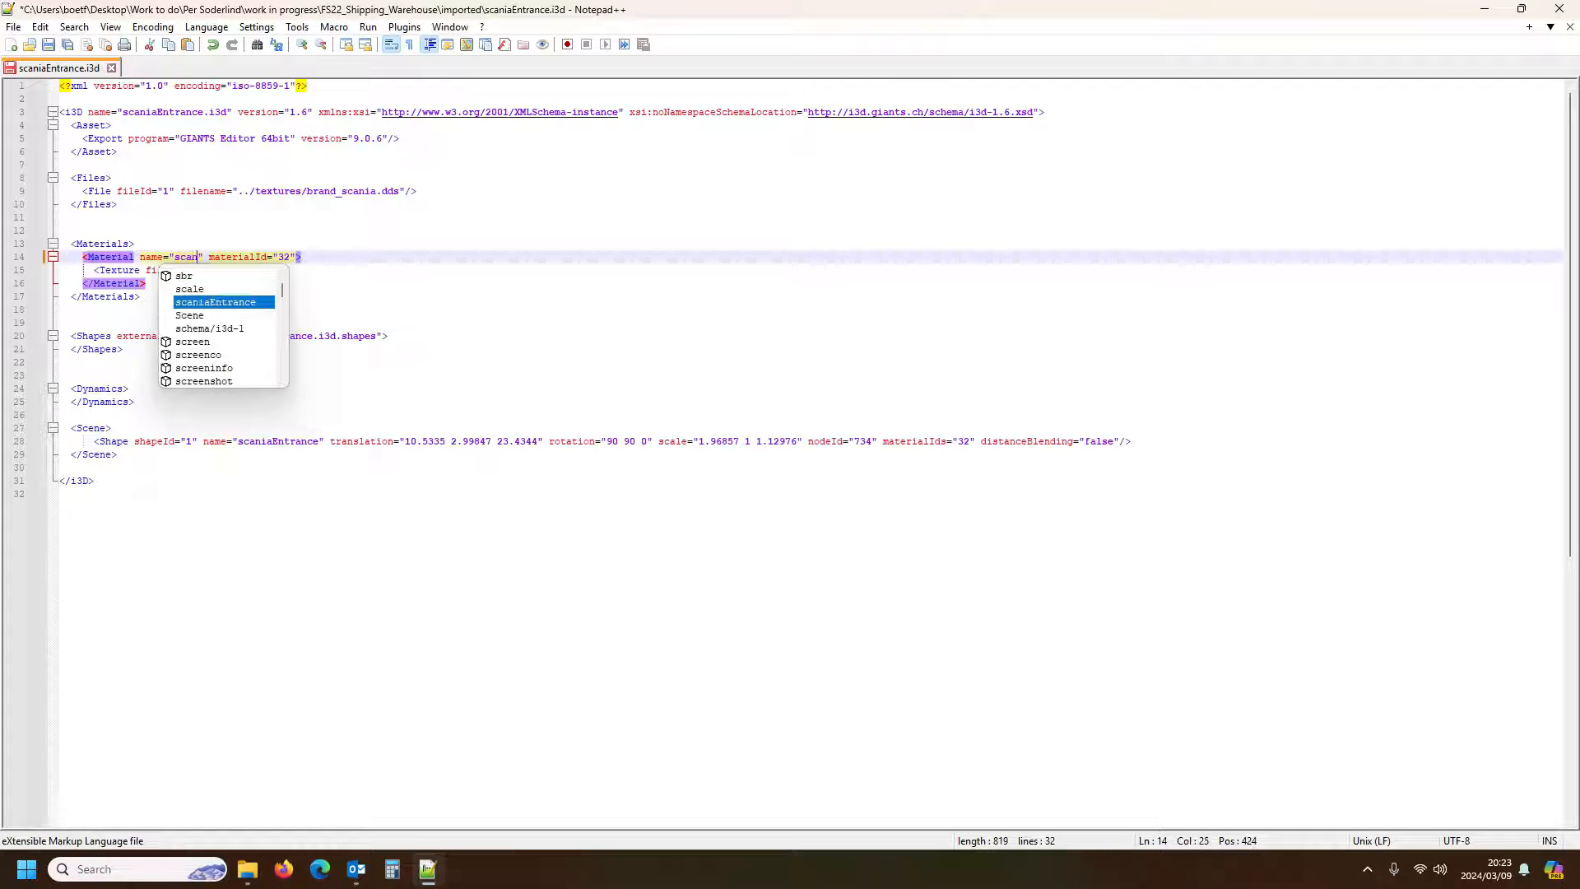
{"action": "type", "text": "EntranceMa"}
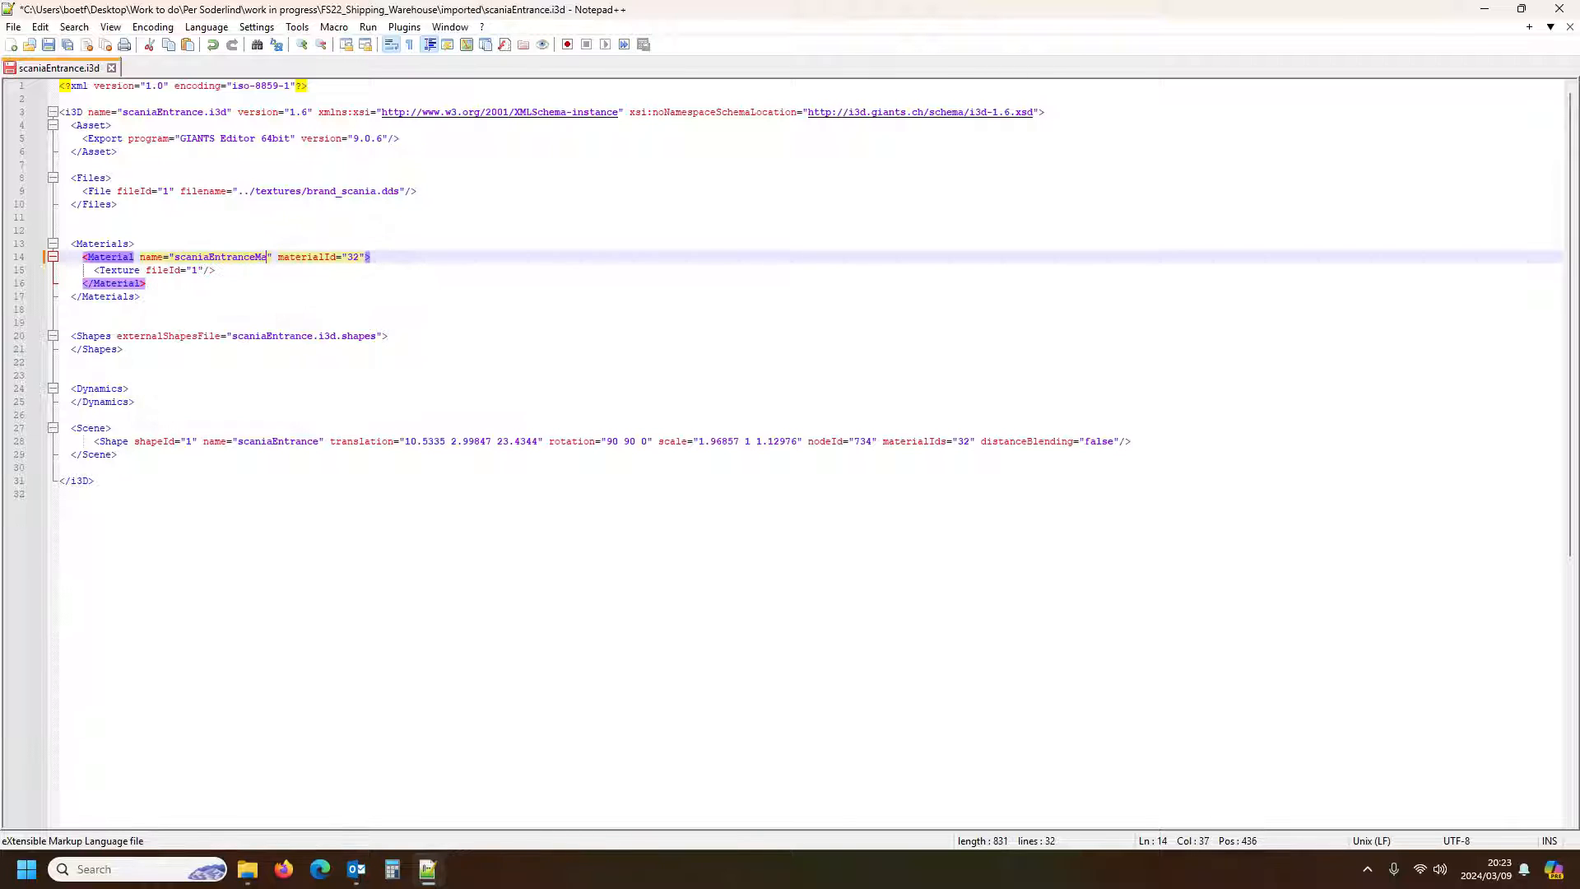
{"action": "type", "text": "terial"}
{"action": "left_click", "coordinate": [200, 515]}
{"action": "left_click", "coordinate": [233, 259]}
{"action": "left_click", "coordinate": [49, 45]}
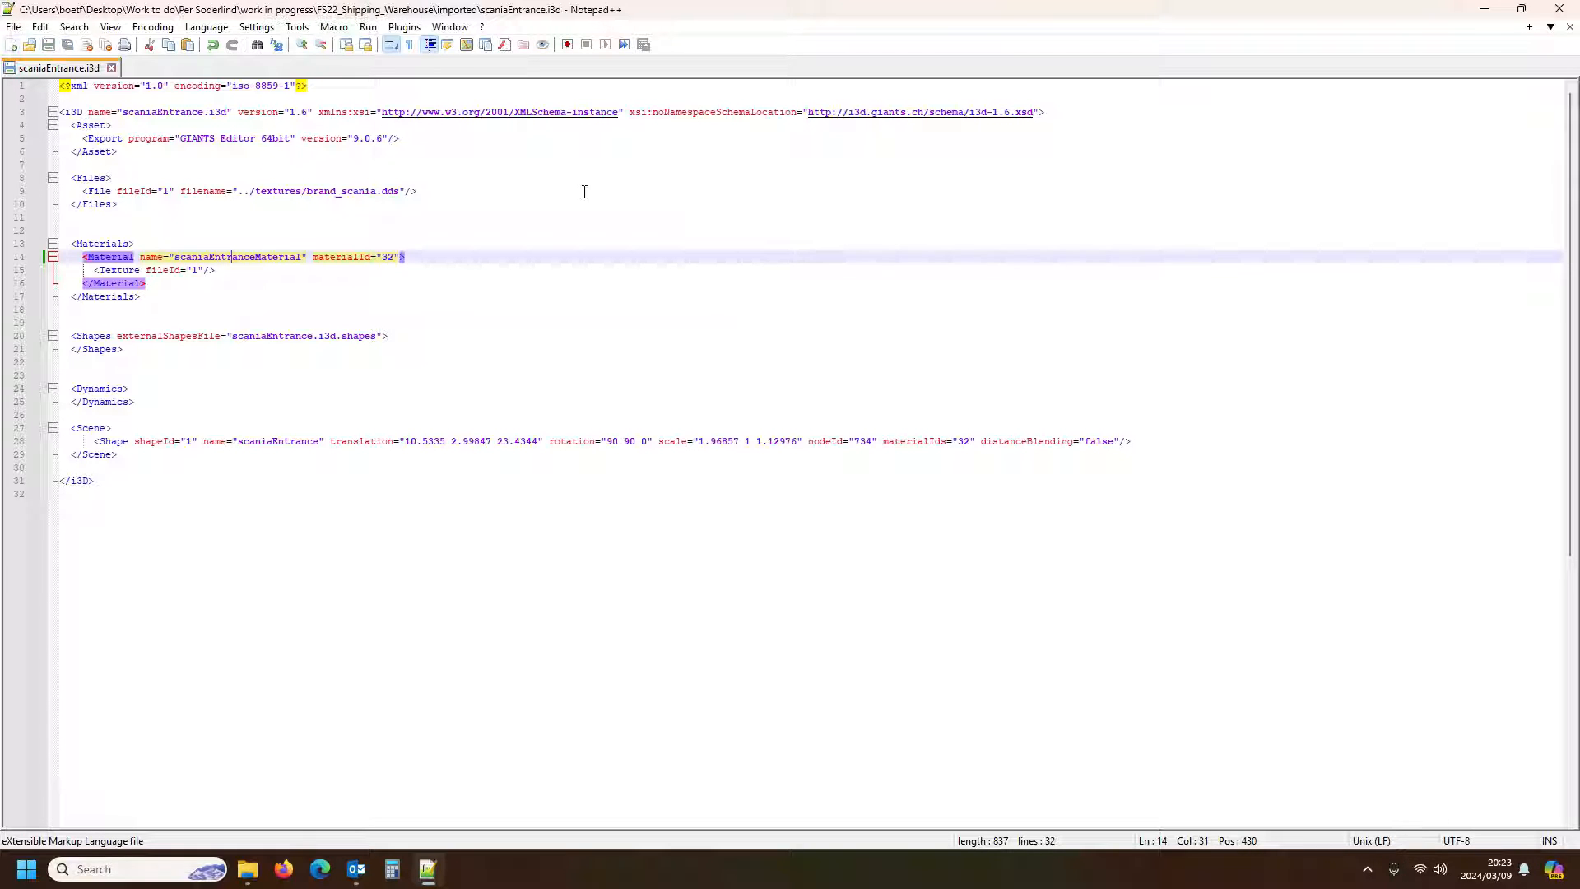
{"action": "left_click", "coordinate": [1559, 8]}
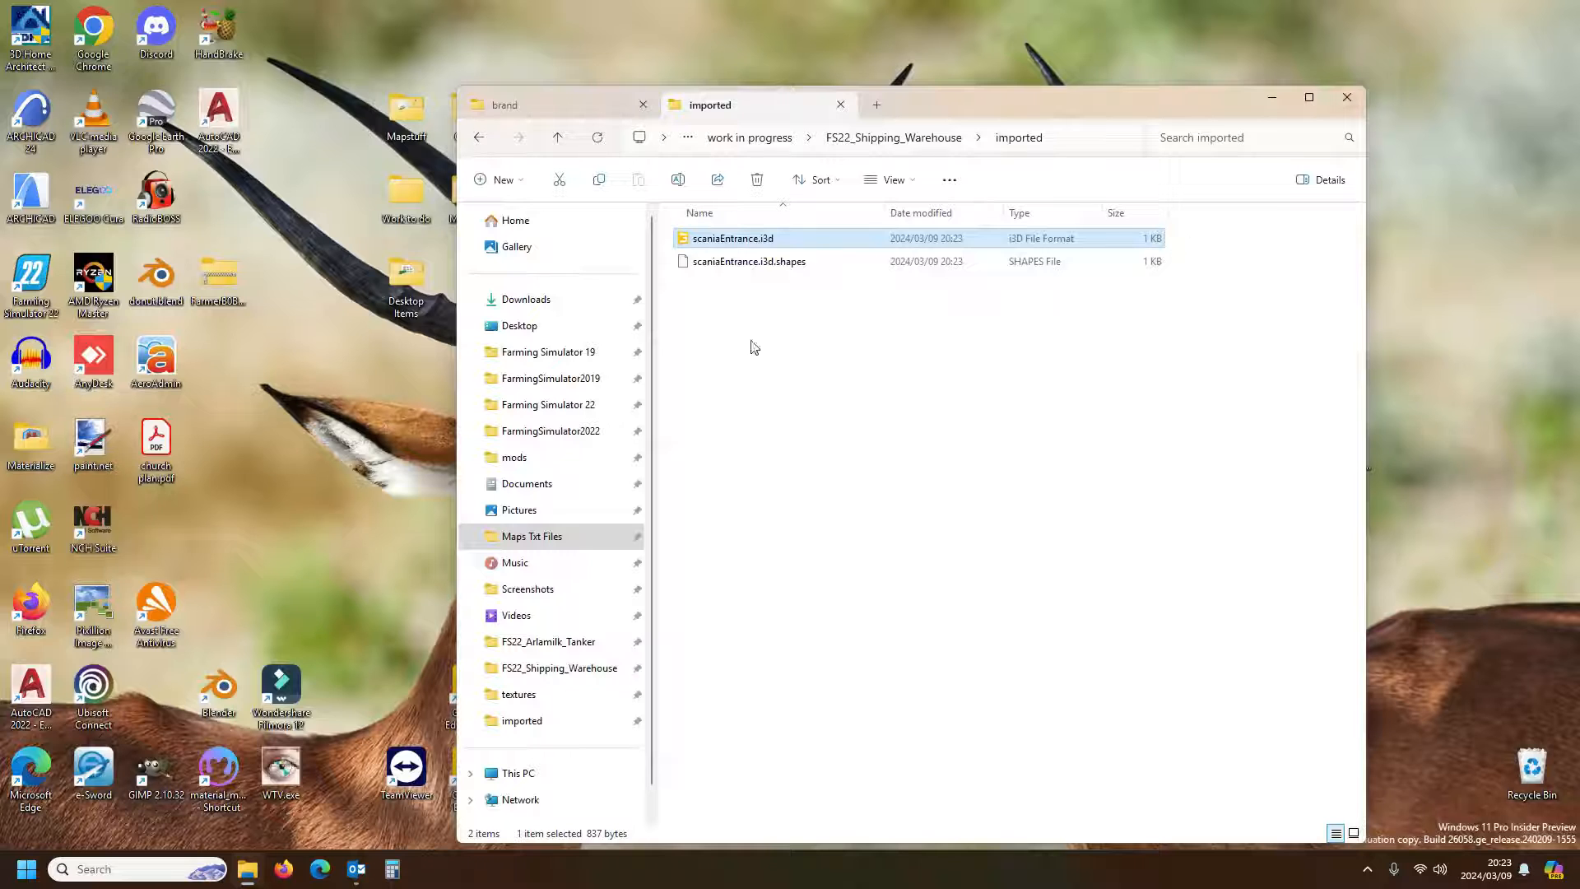
Open SCS_SPEDITIONSHALLE.i3d from the FS22_Shipping_Warehouse folder in GIANTS Editor 9.0.6
{"action": "left_click", "coordinate": [858, 139]}
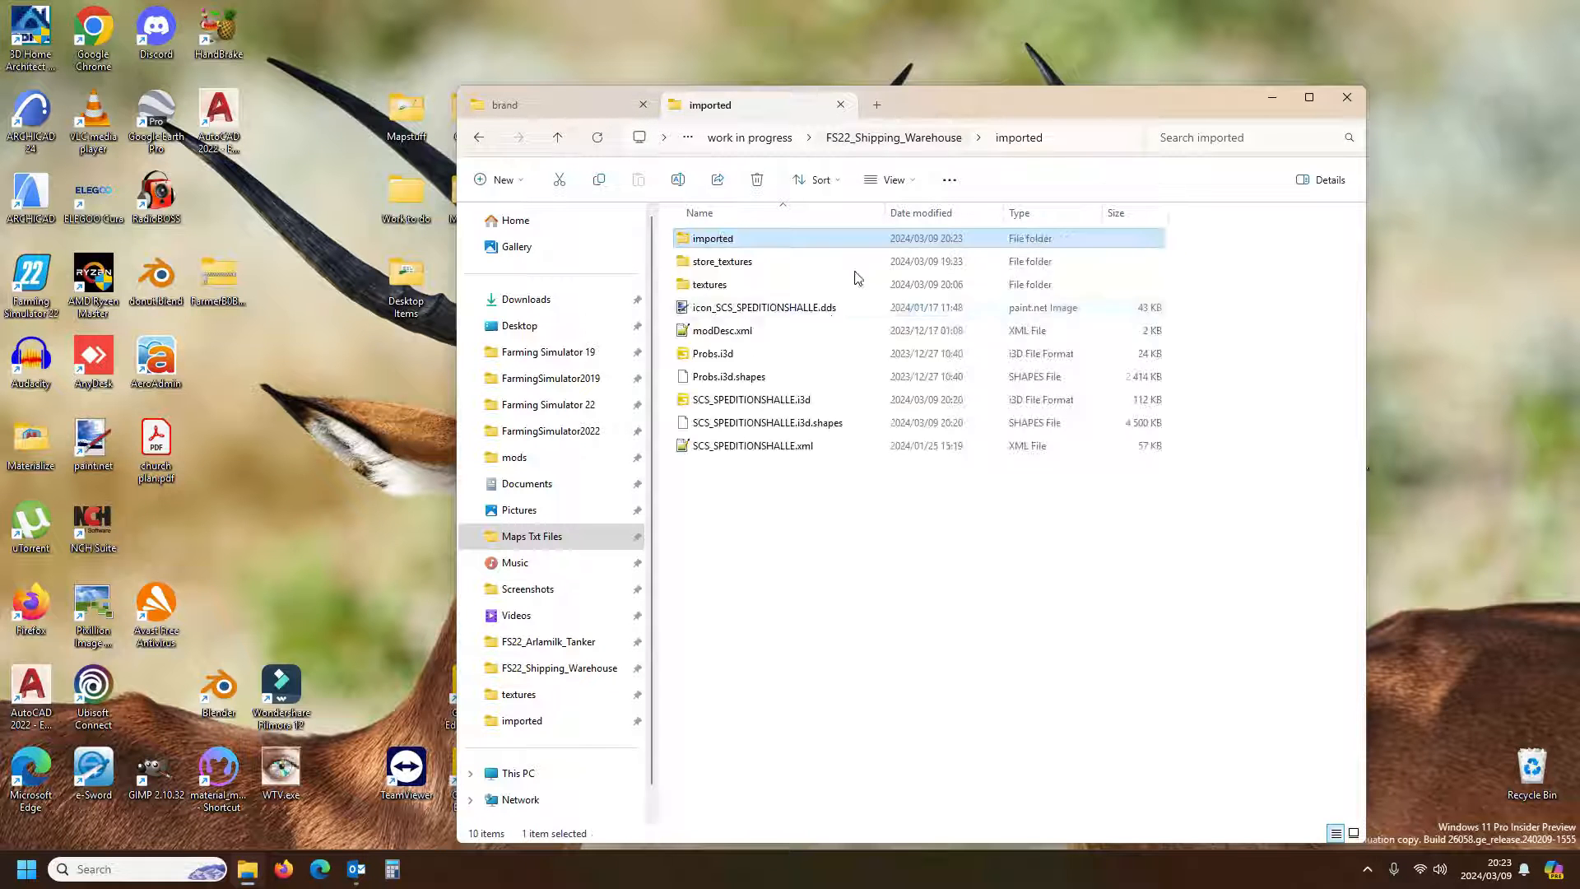
{"action": "double_click", "coordinate": [774, 403]}
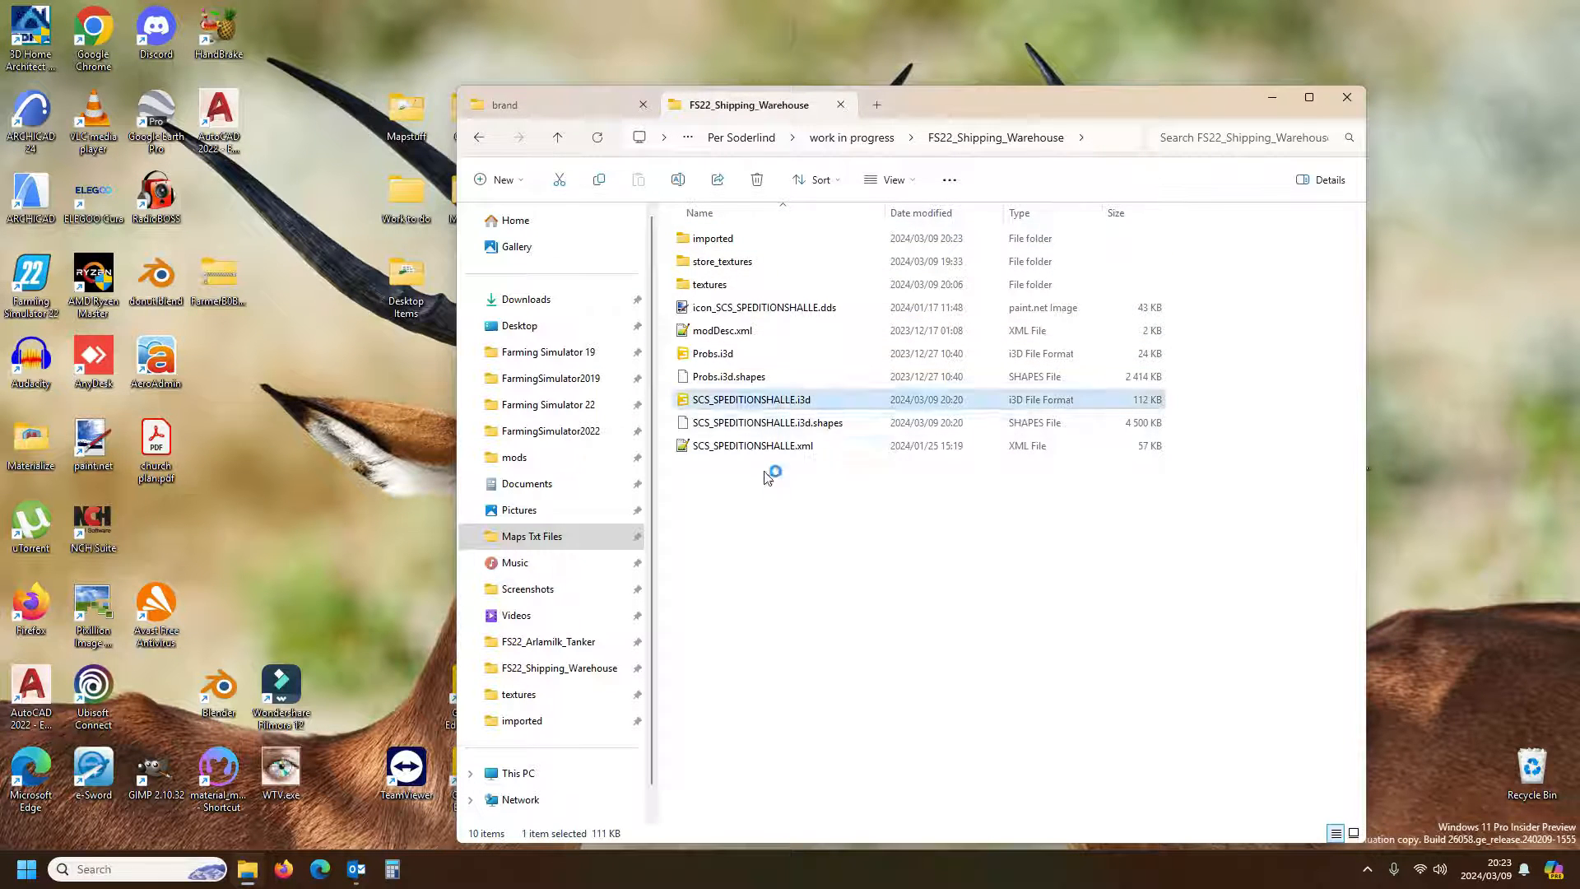
{"action": "left_click", "coordinate": [747, 530]}
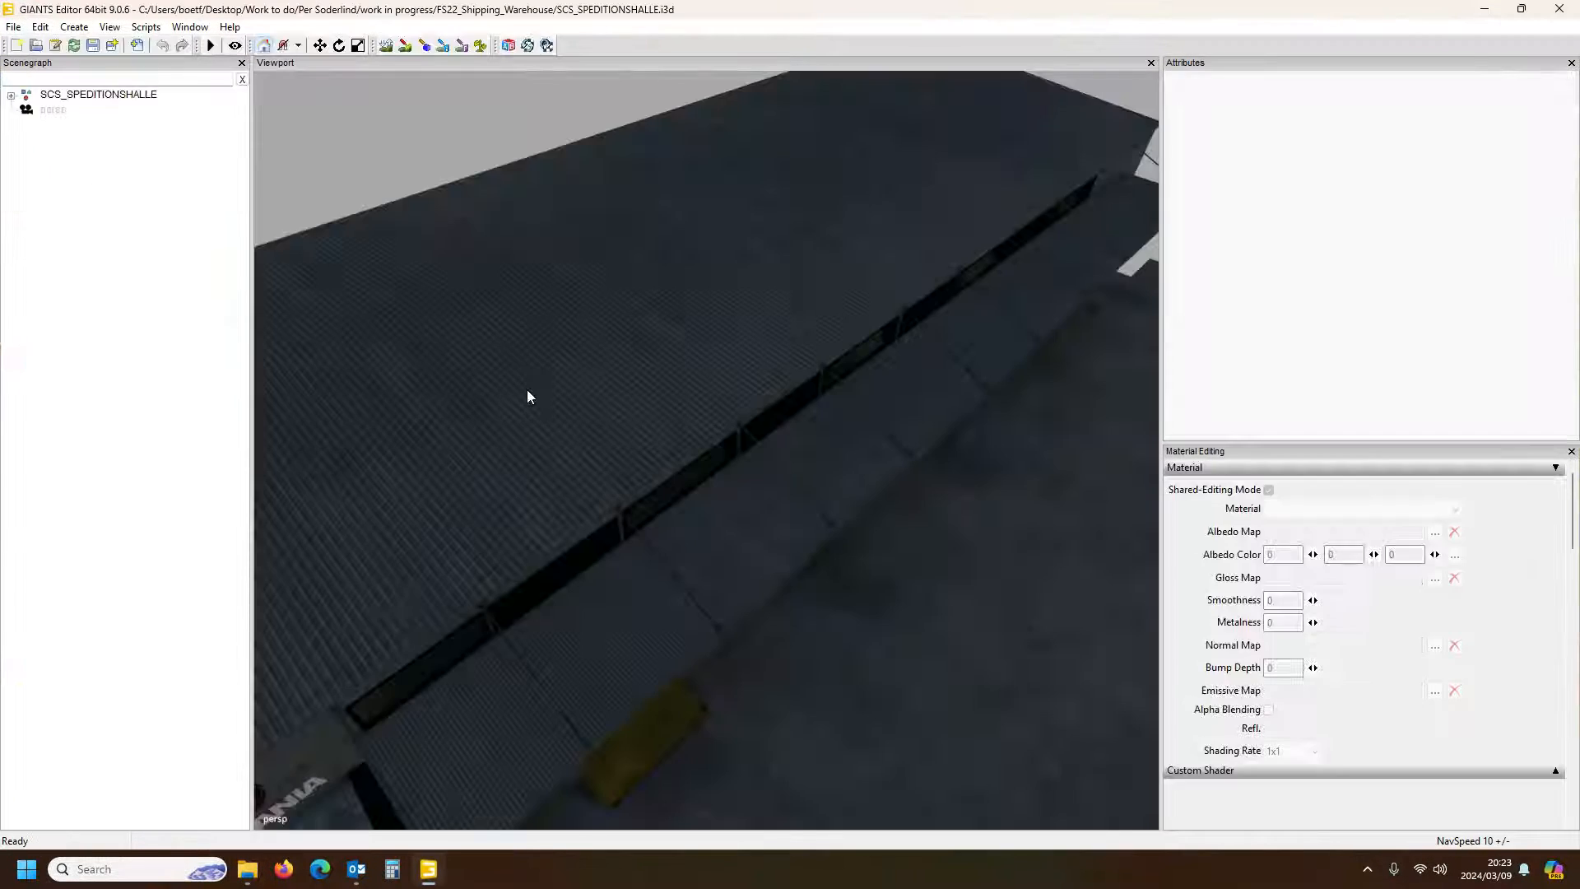
Delete the scaniaEntrance shape from the SCS_SPEDITIONSHALLE group
{"action": "left_click_drag", "start_coordinate": [265, 240], "coordinate": [76, 203], "text": "alt"}
{"action": "scroll", "coordinate": [363, 296], "scroll_direction": "up", "scroll_amount": 10}
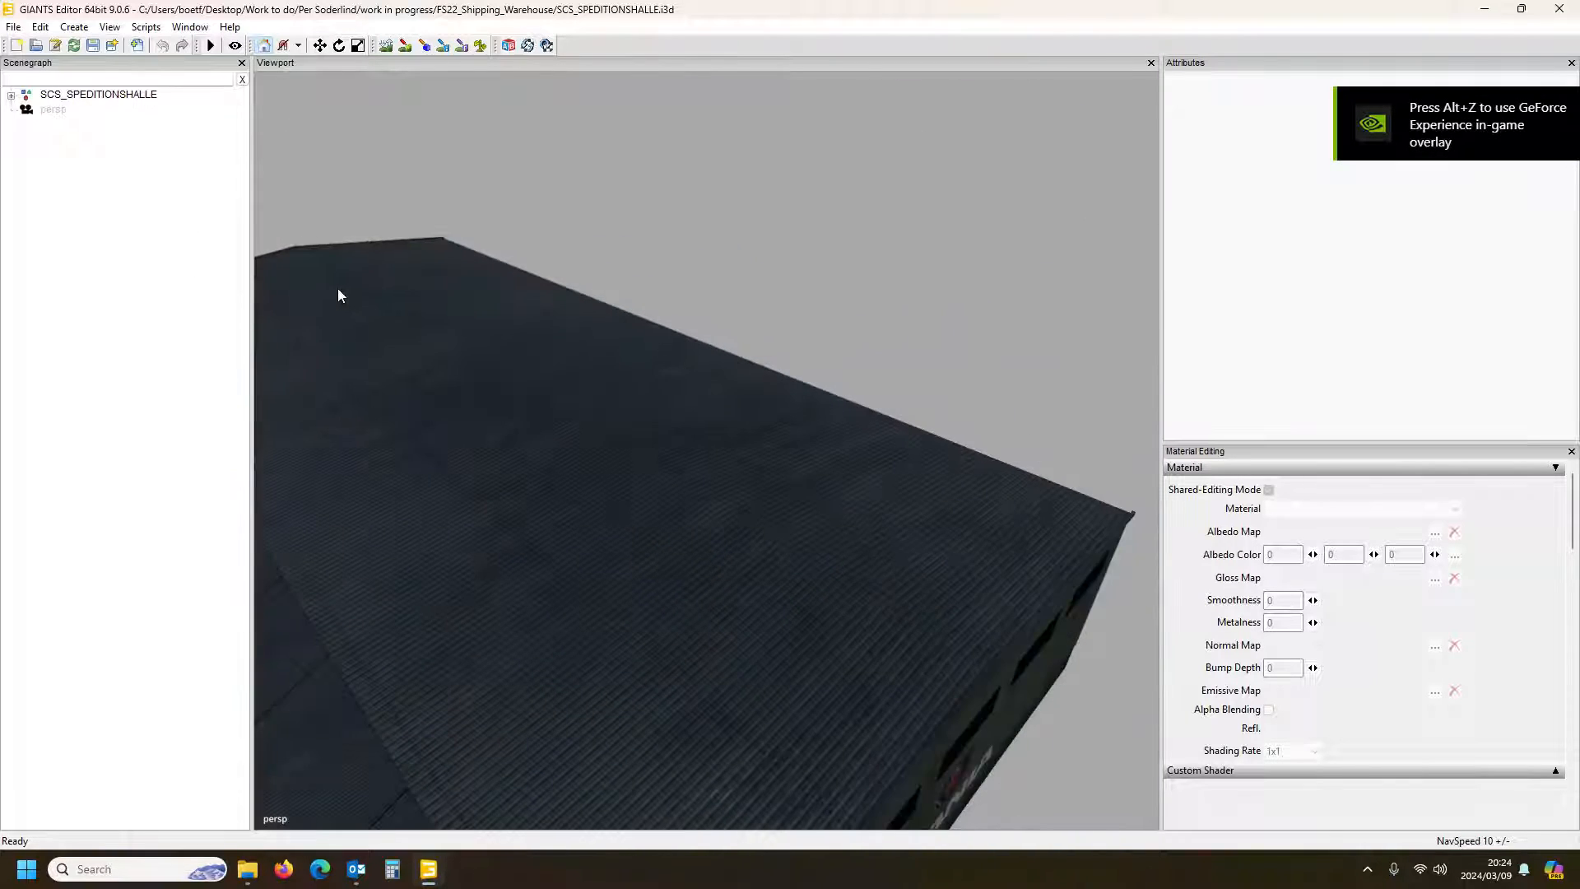
{"action": "scroll", "coordinate": [340, 294], "scroll_direction": "up", "scroll_amount": 4}
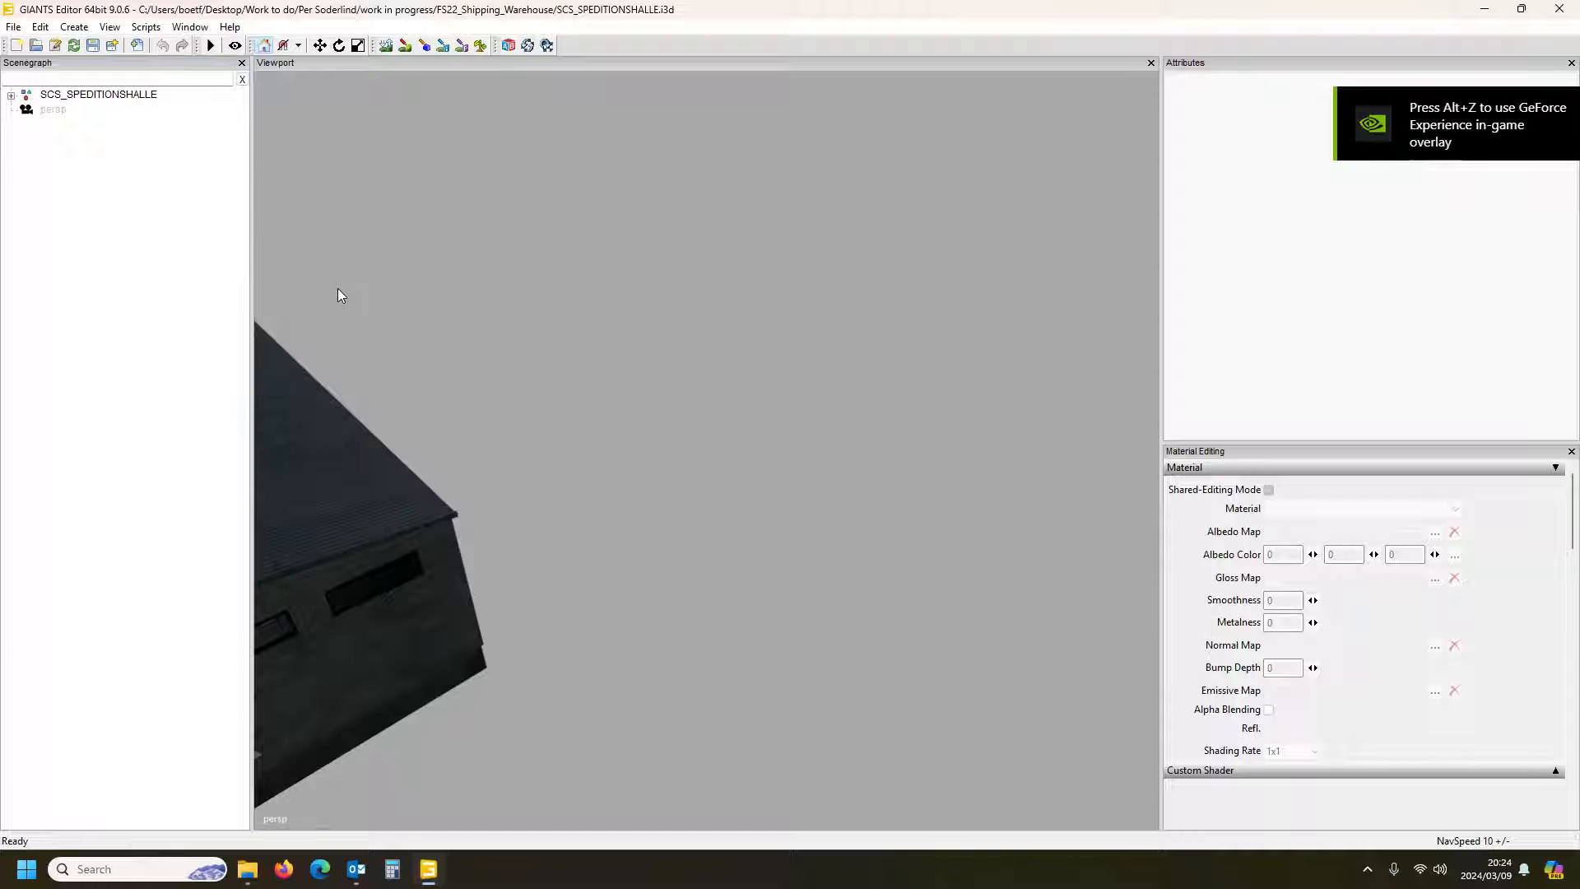
{"action": "scroll", "coordinate": [337, 294], "scroll_direction": "down", "scroll_amount": 10}
{"action": "left_click_drag", "start_coordinate": [333, 308], "coordinate": [487, 194], "text": "alt"}
{"action": "scroll", "coordinate": [315, 278], "scroll_direction": "up", "scroll_amount": 10}
{"action": "scroll", "coordinate": [431, 166], "scroll_direction": "up", "scroll_amount": 4}
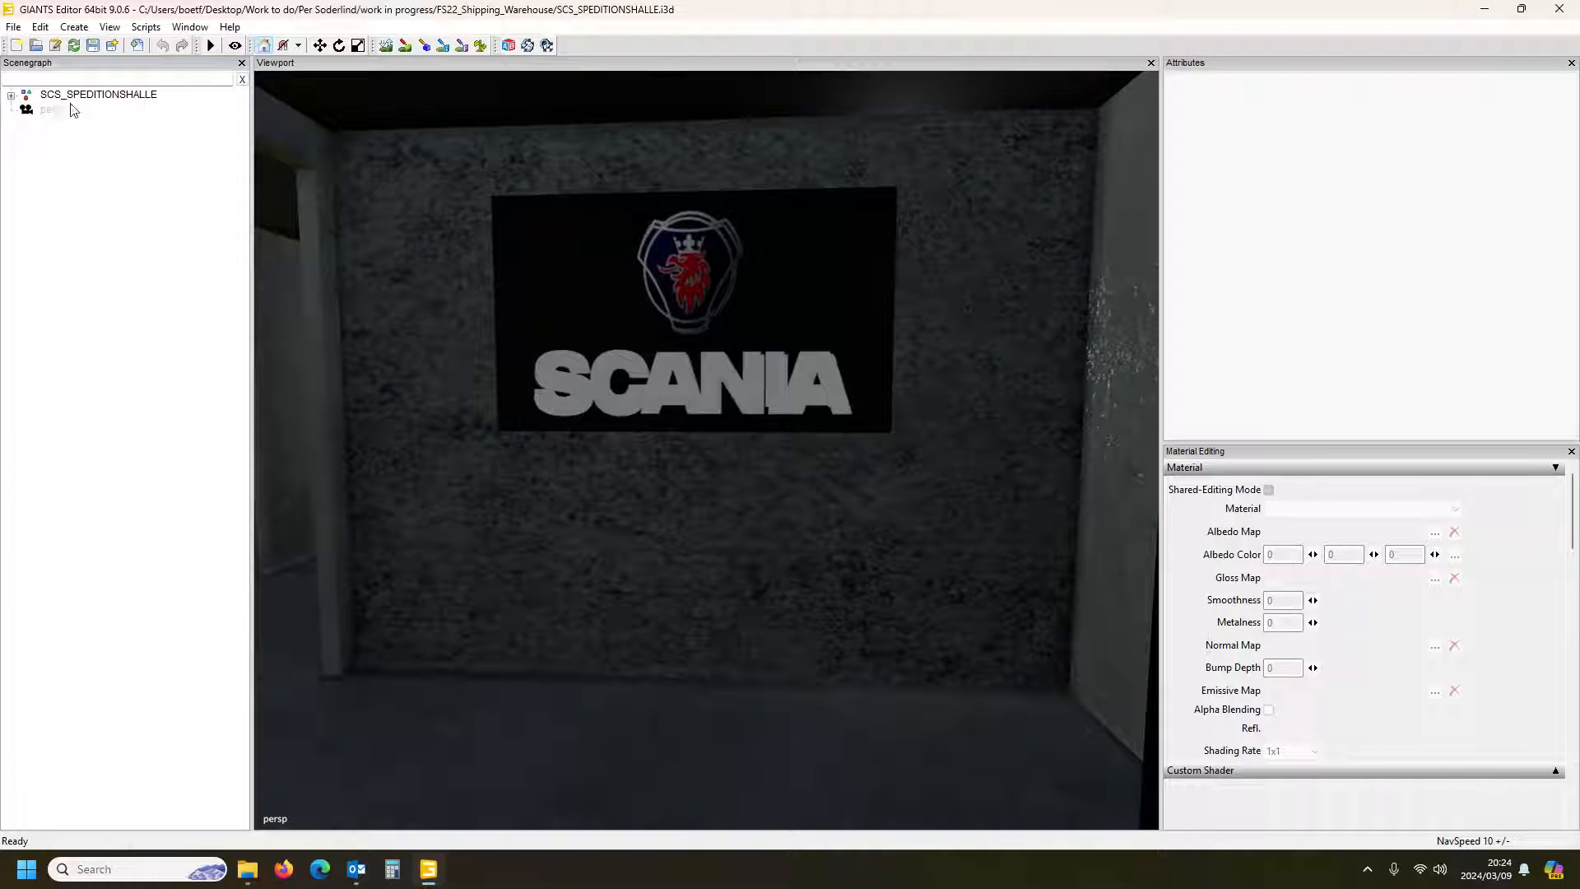
{"action": "left_click", "coordinate": [11, 97]}
{"action": "left_click", "coordinate": [99, 276]}
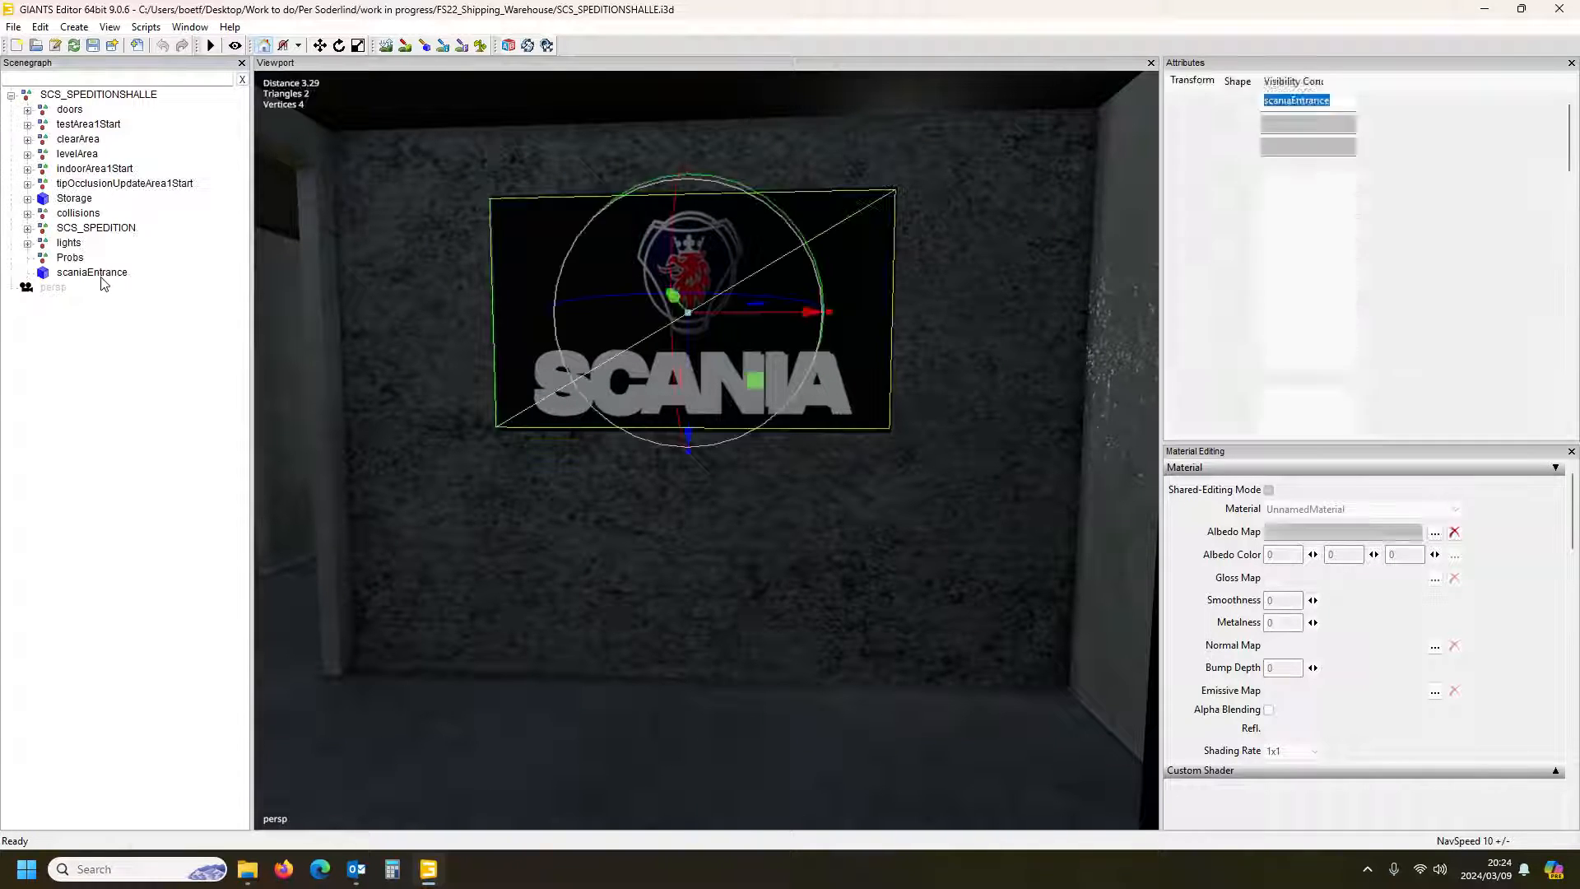
{"action": "key", "text": "Delete"}
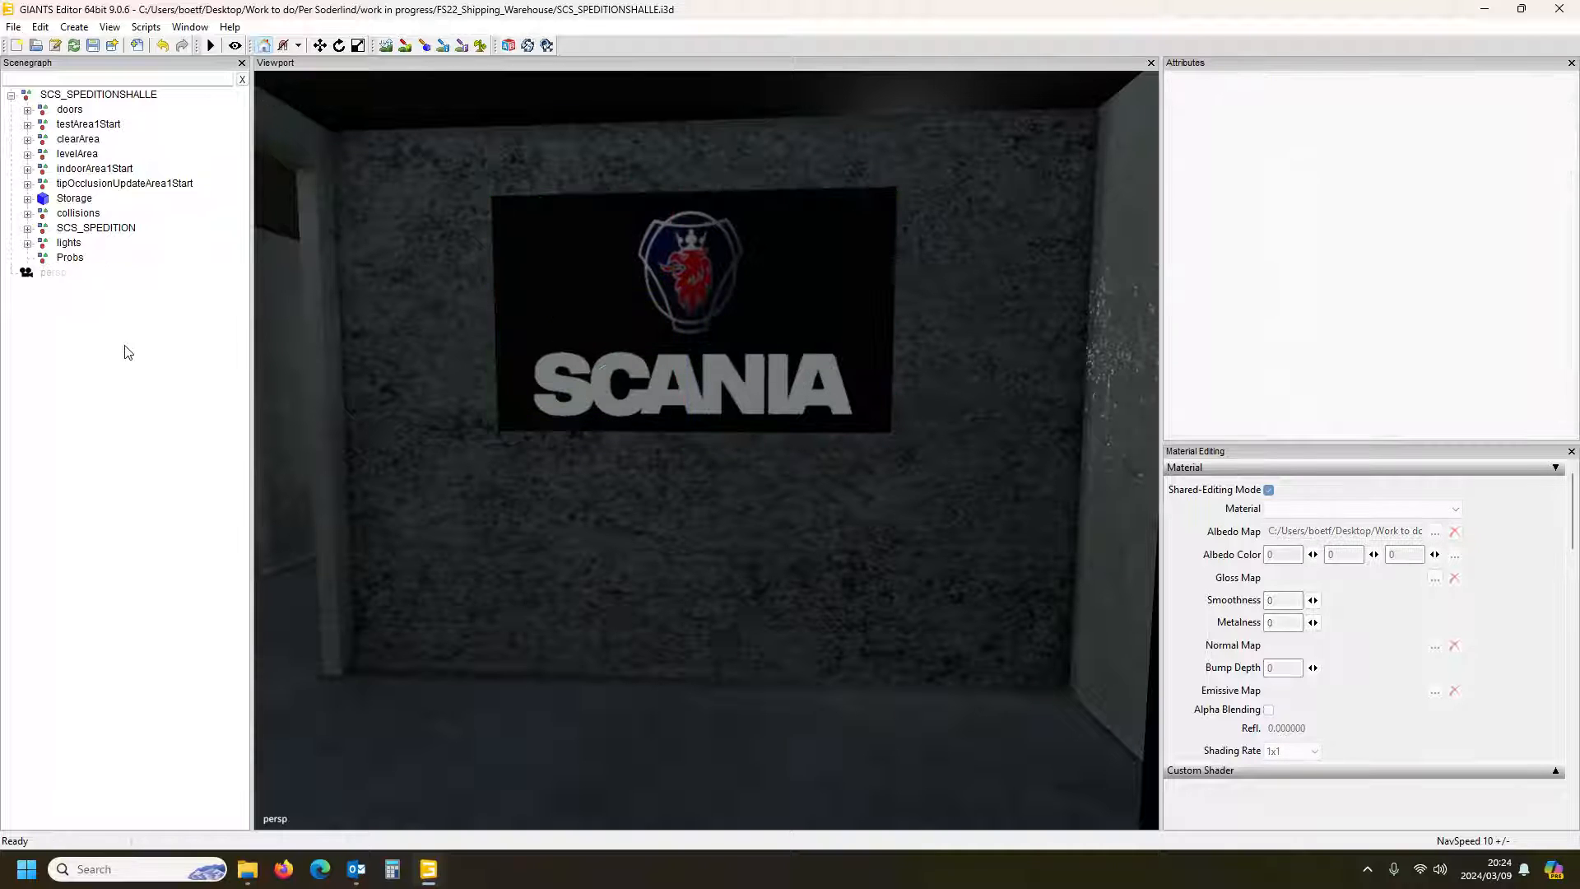
Import scaniaEntrance.i3d from the imported folder and lower the shape on the wall to Translate Y 1.638
{"action": "left_click", "coordinate": [13, 27]}
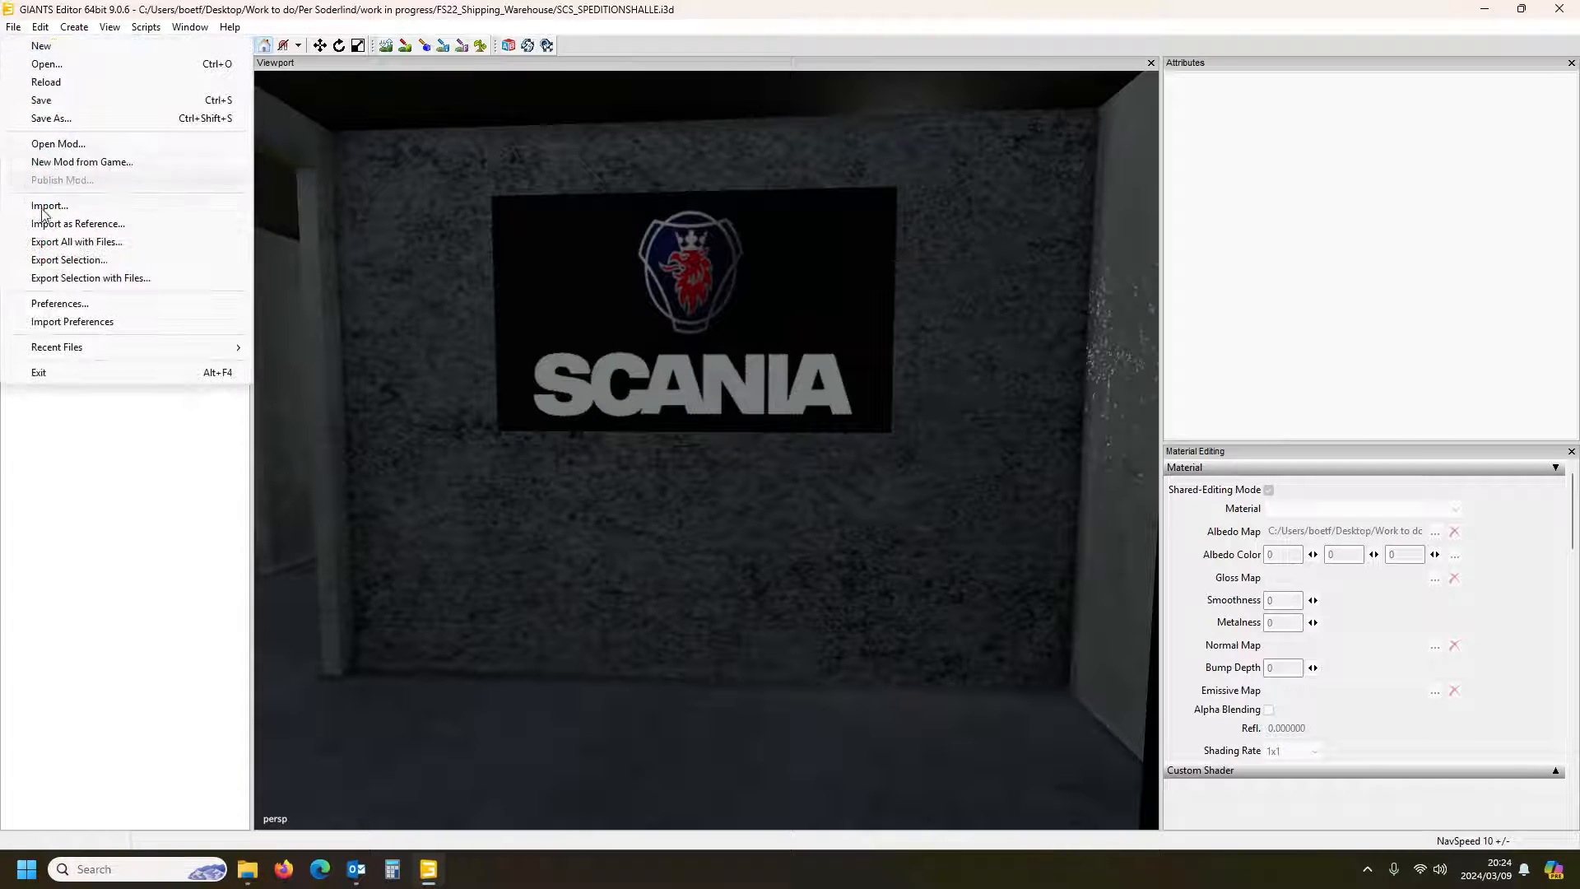
{"action": "left_click", "coordinate": [41, 206]}
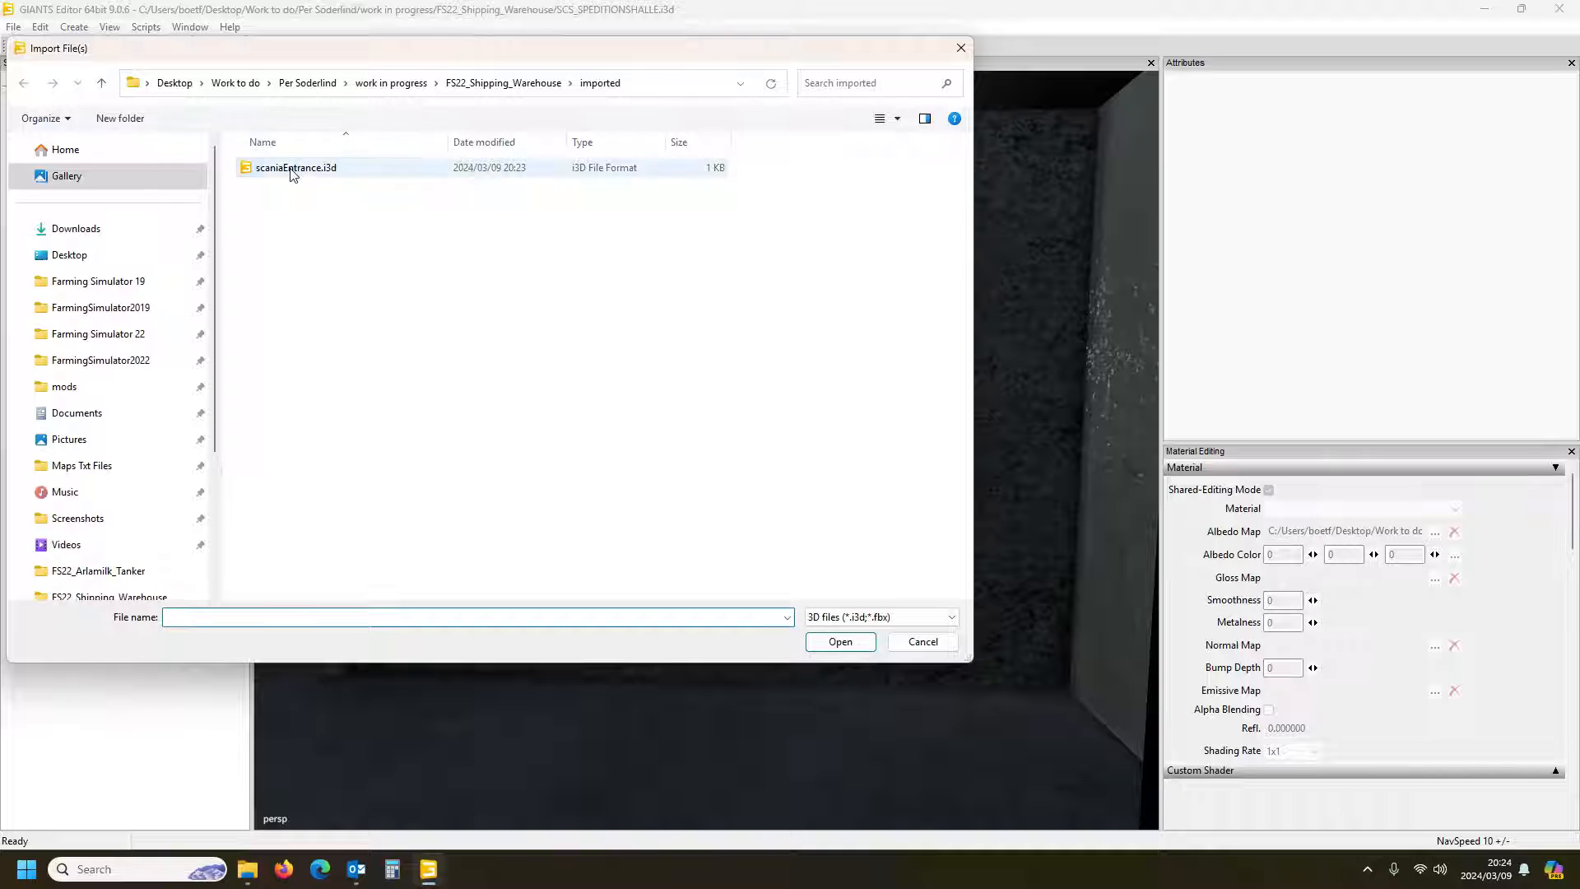
{"action": "double_click", "coordinate": [297, 170]}
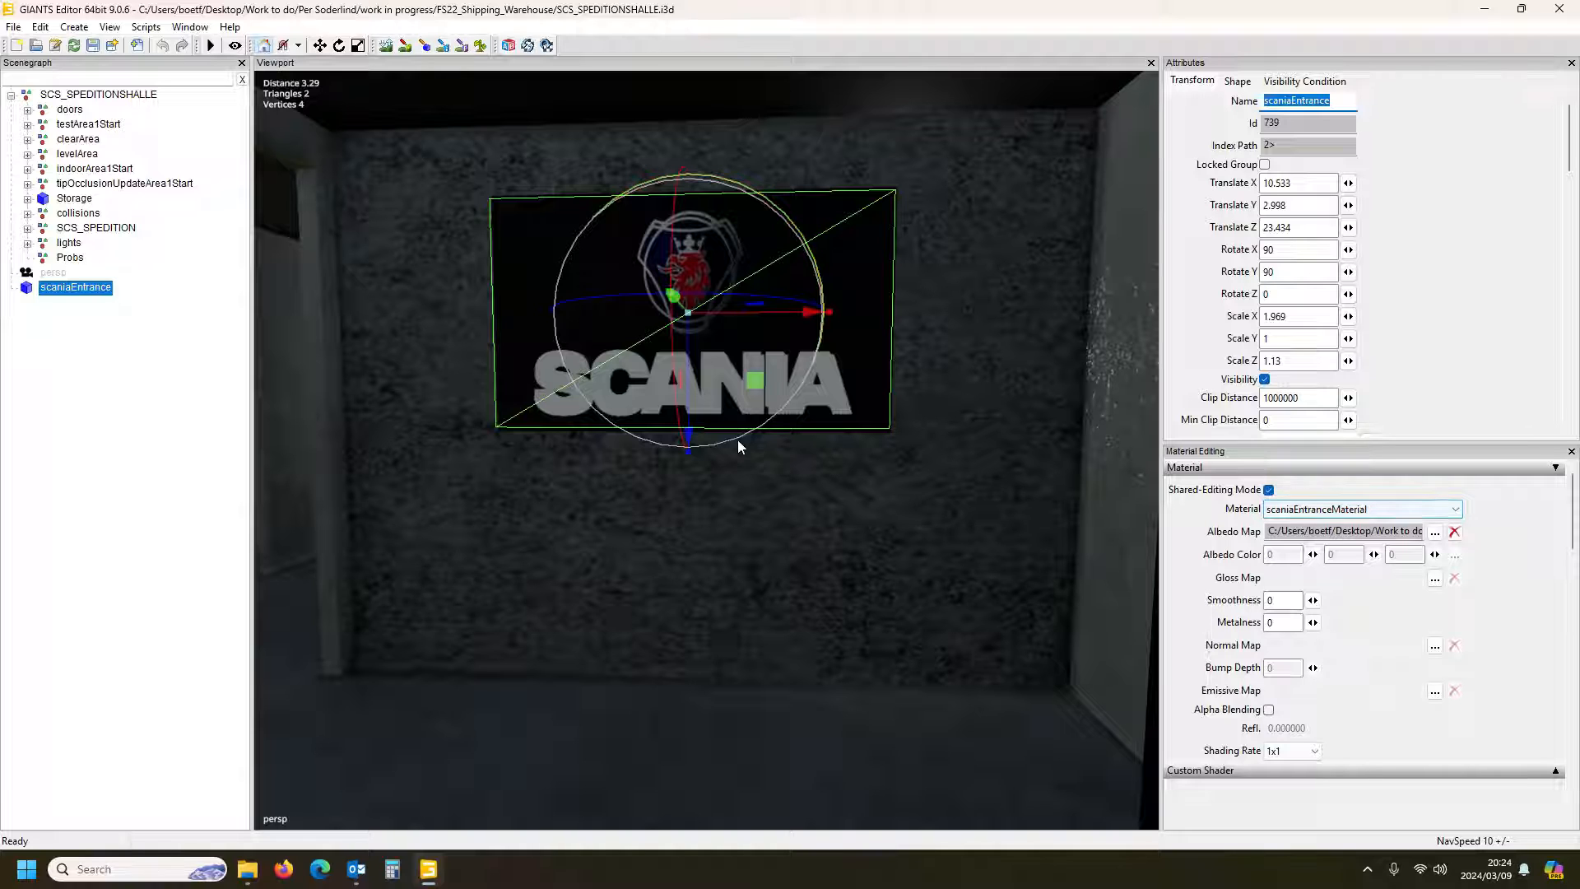
{"action": "left_click_drag", "start_coordinate": [689, 359], "coordinate": [754, 617]}
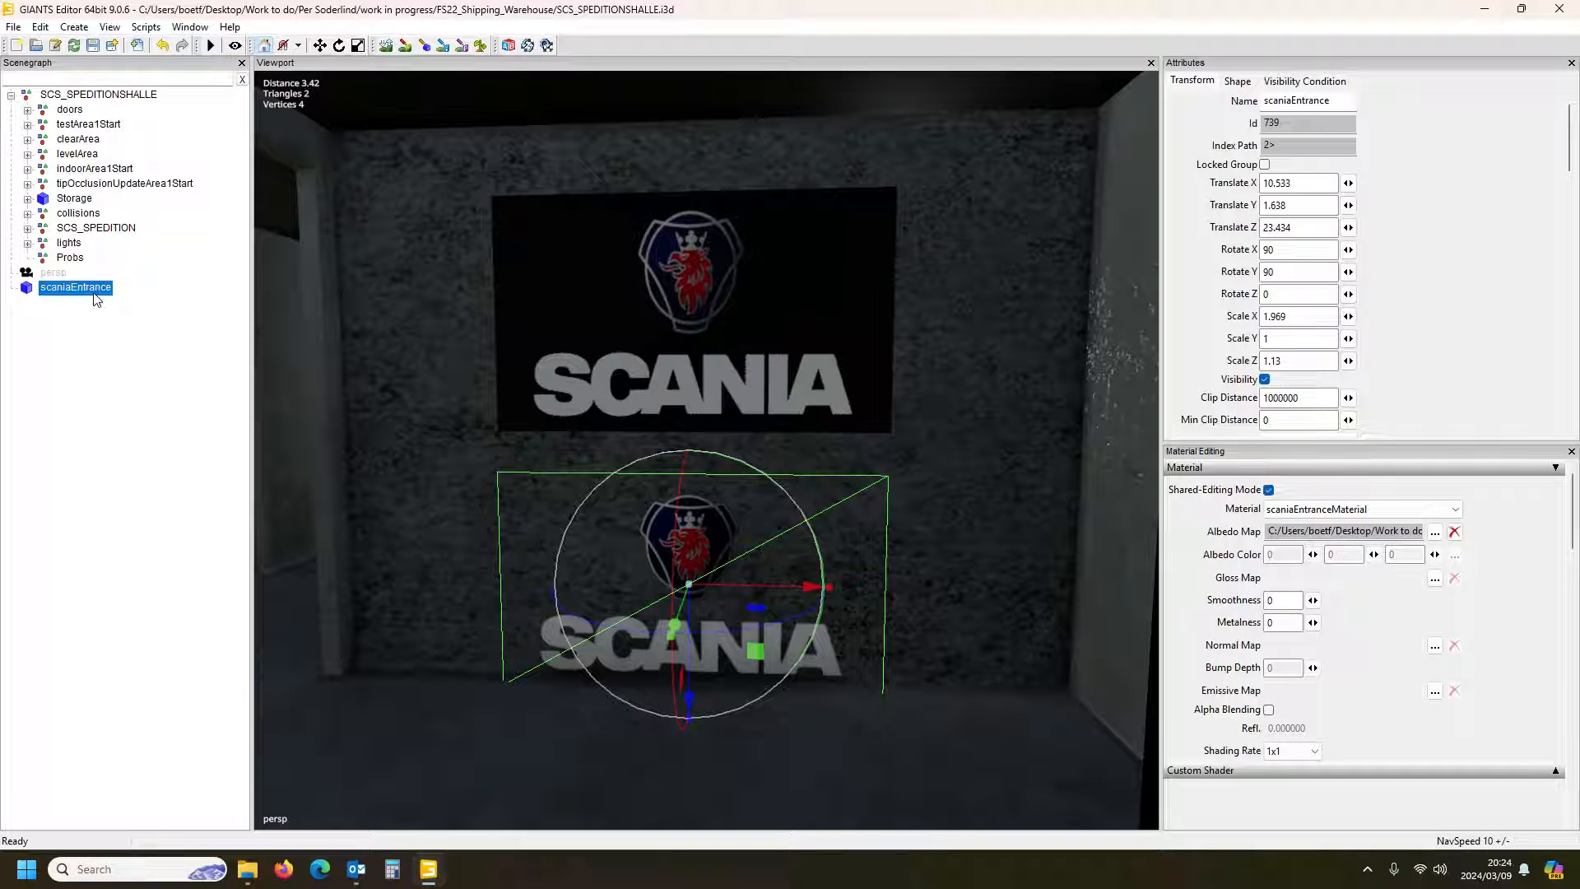
Move the scaniaEntrance shape into the SCS_SPEDITIONSHALLE group, then save the scene and close the editor
{"action": "left_click", "coordinate": [126, 96]}
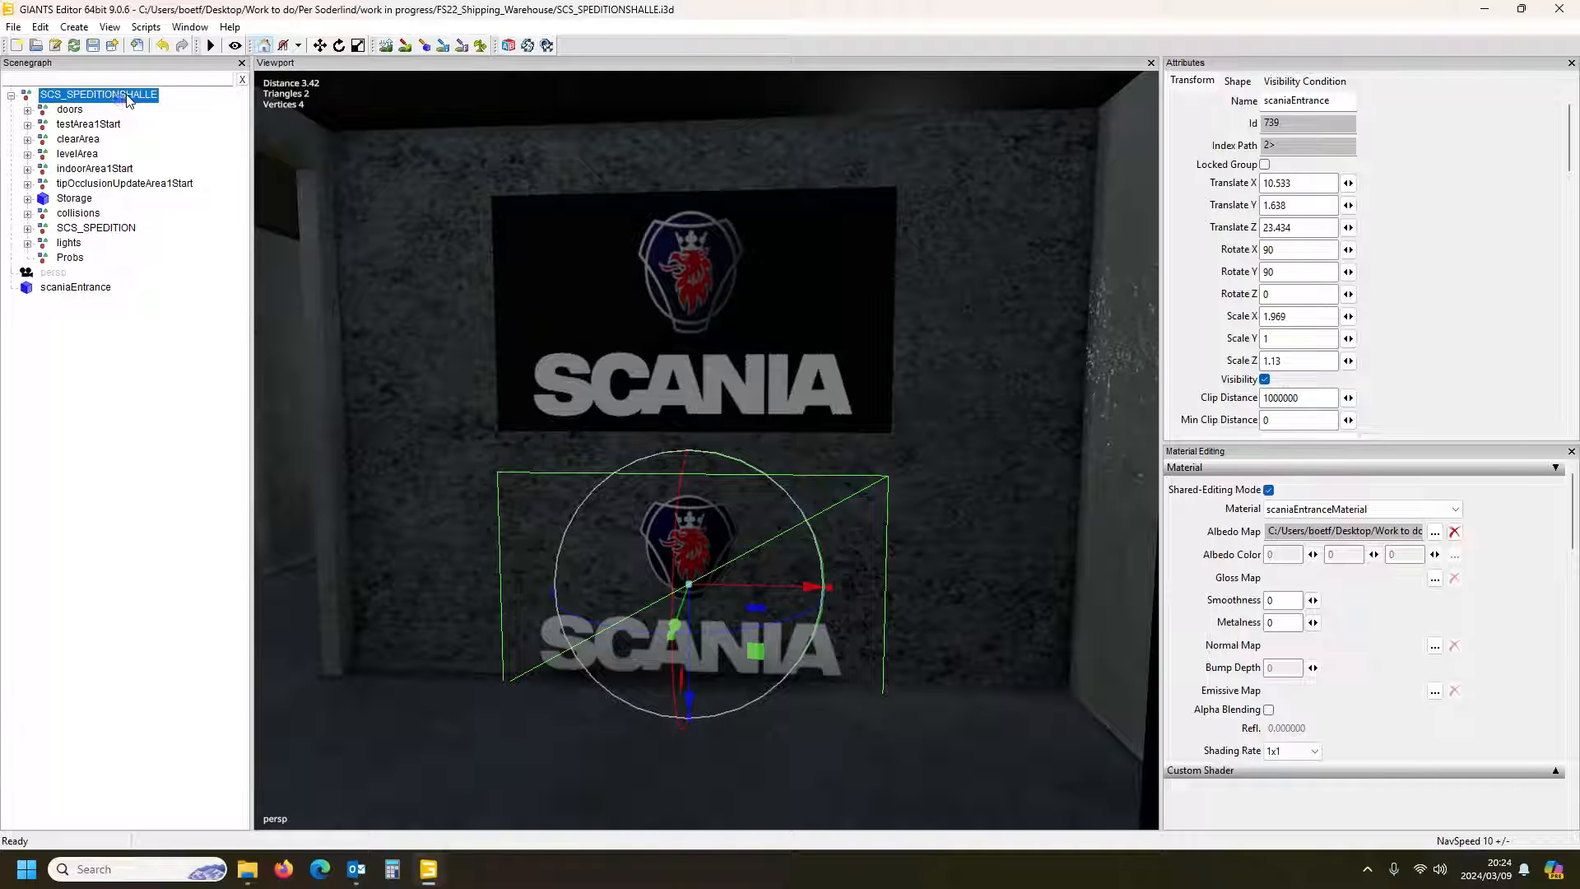
{"action": "left_click_drag", "start_coordinate": [126, 95], "coordinate": [122, 99]}
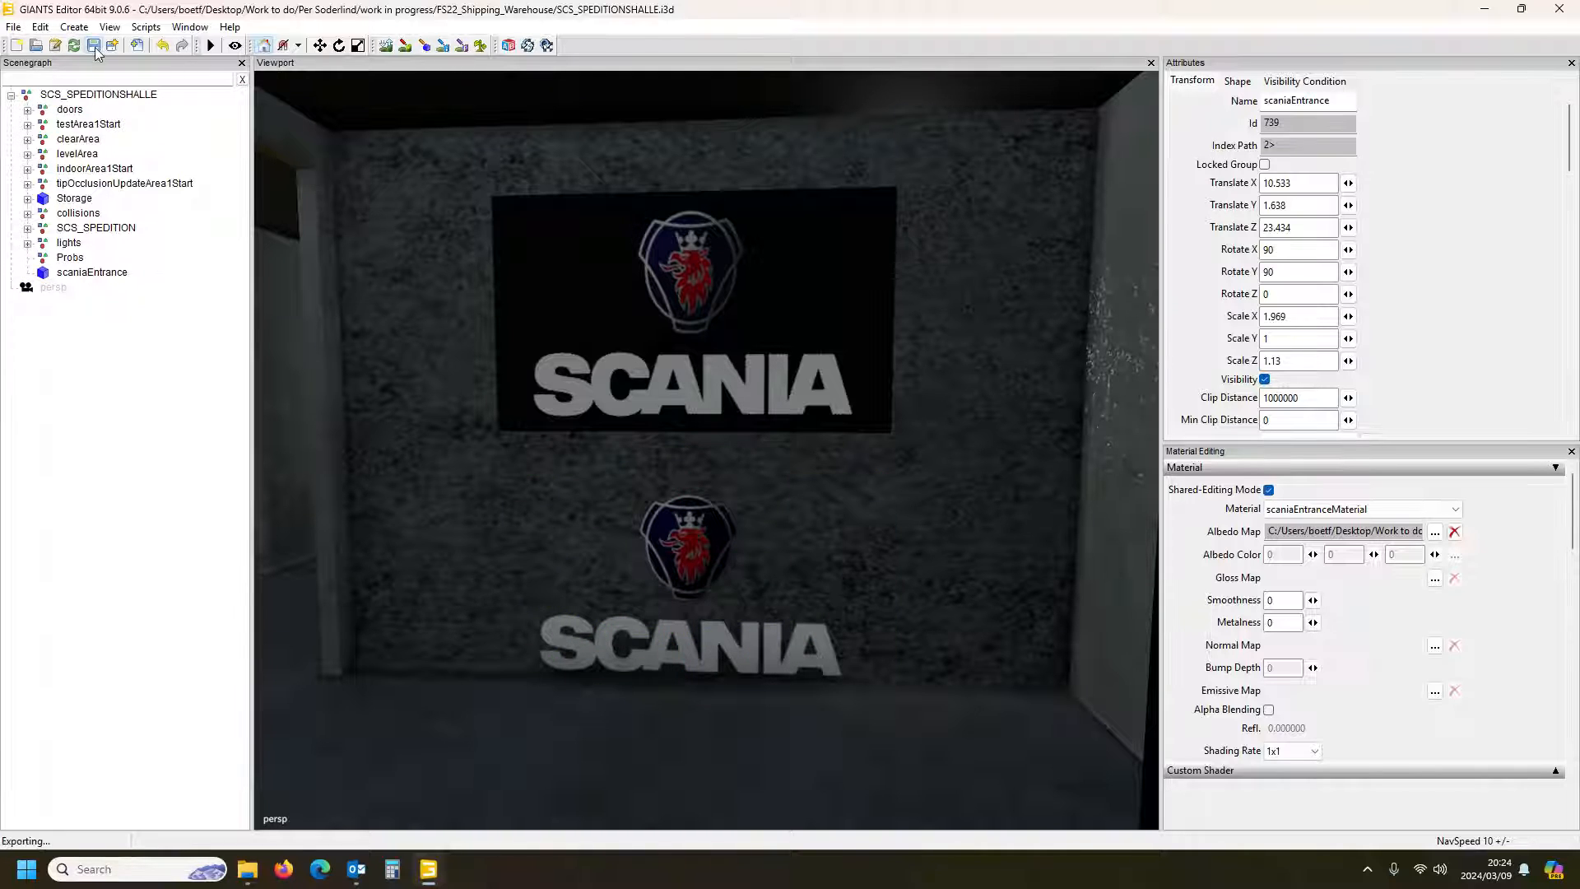
{"action": "left_click", "coordinate": [1558, 8]}
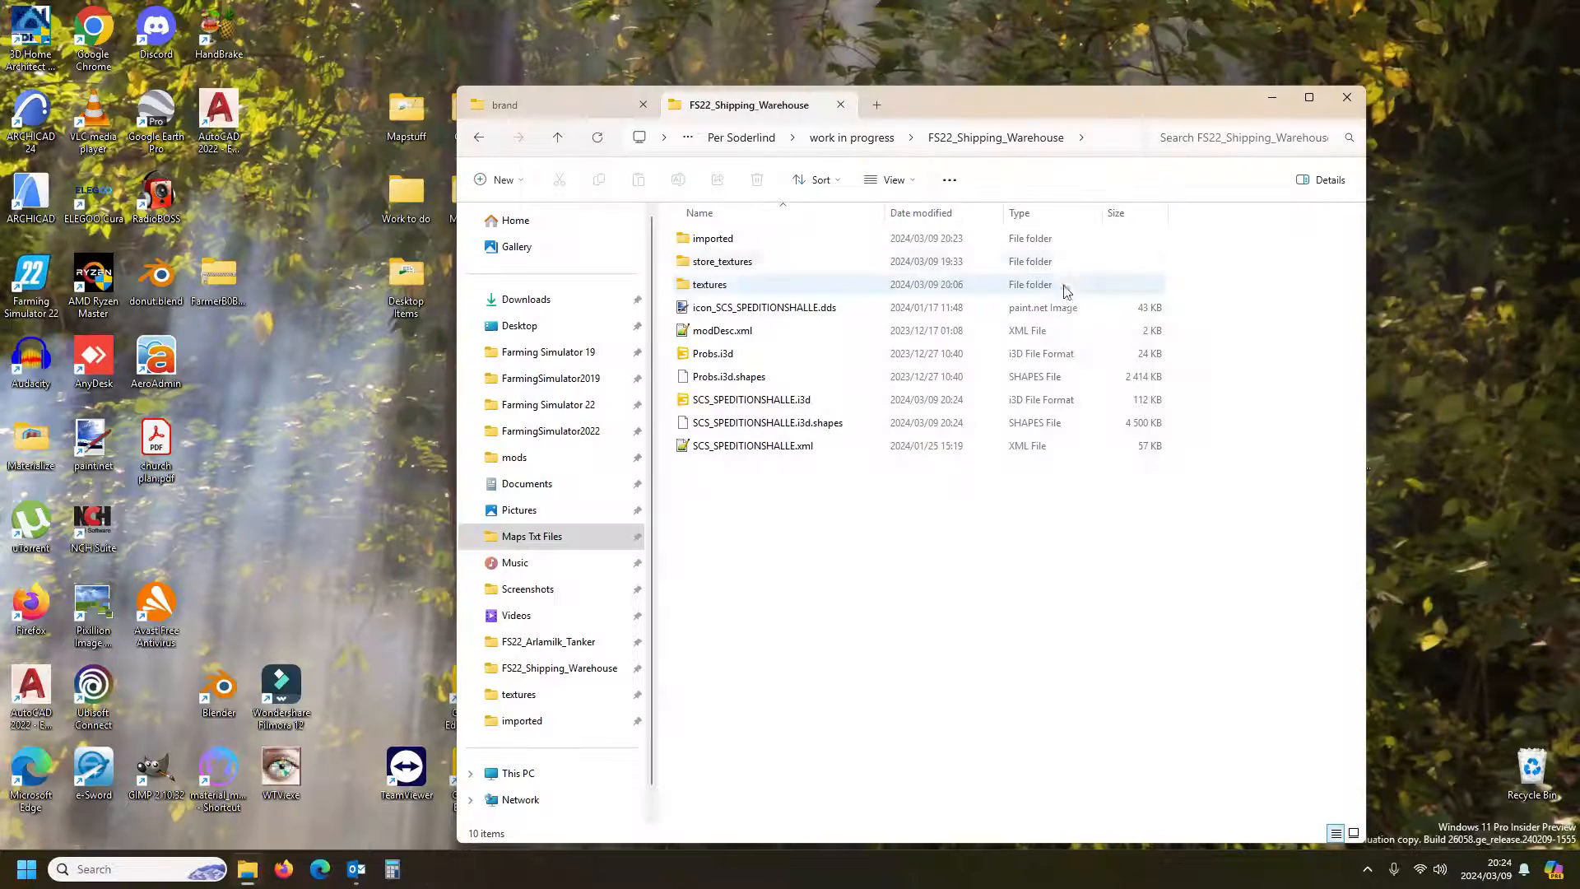
Open SCS_SEPDITION_OFFICE_DIFF.dds from the textures folder in paint.net and inspect its Scania logo area
{"action": "double_click", "coordinate": [715, 284]}
{"action": "left_click", "coordinate": [1308, 255]}
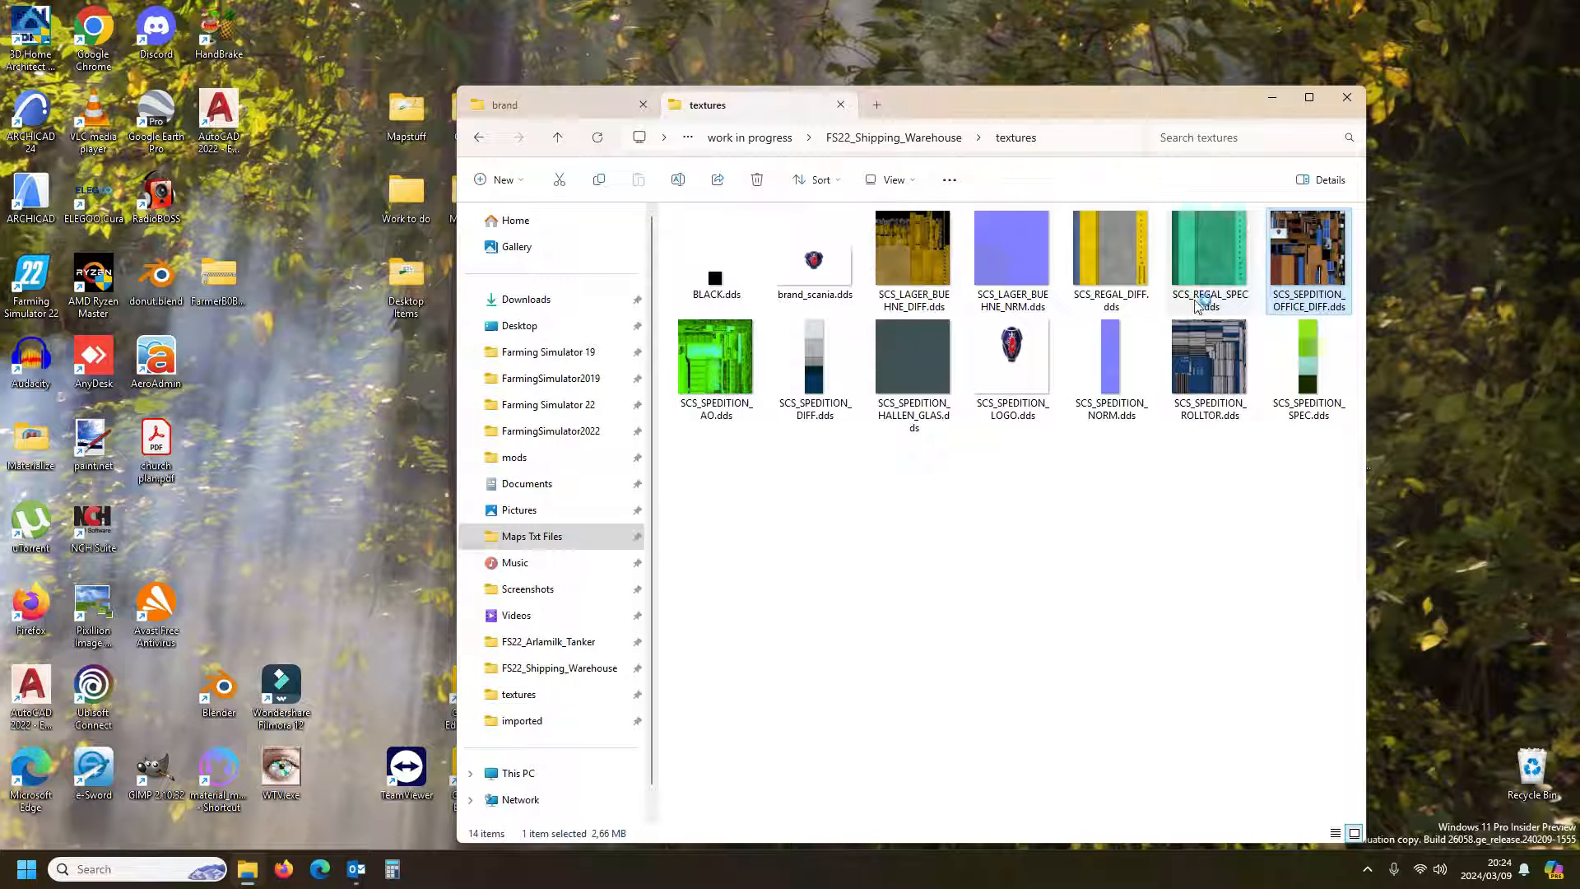
{"action": "double_click", "coordinate": [1302, 280]}
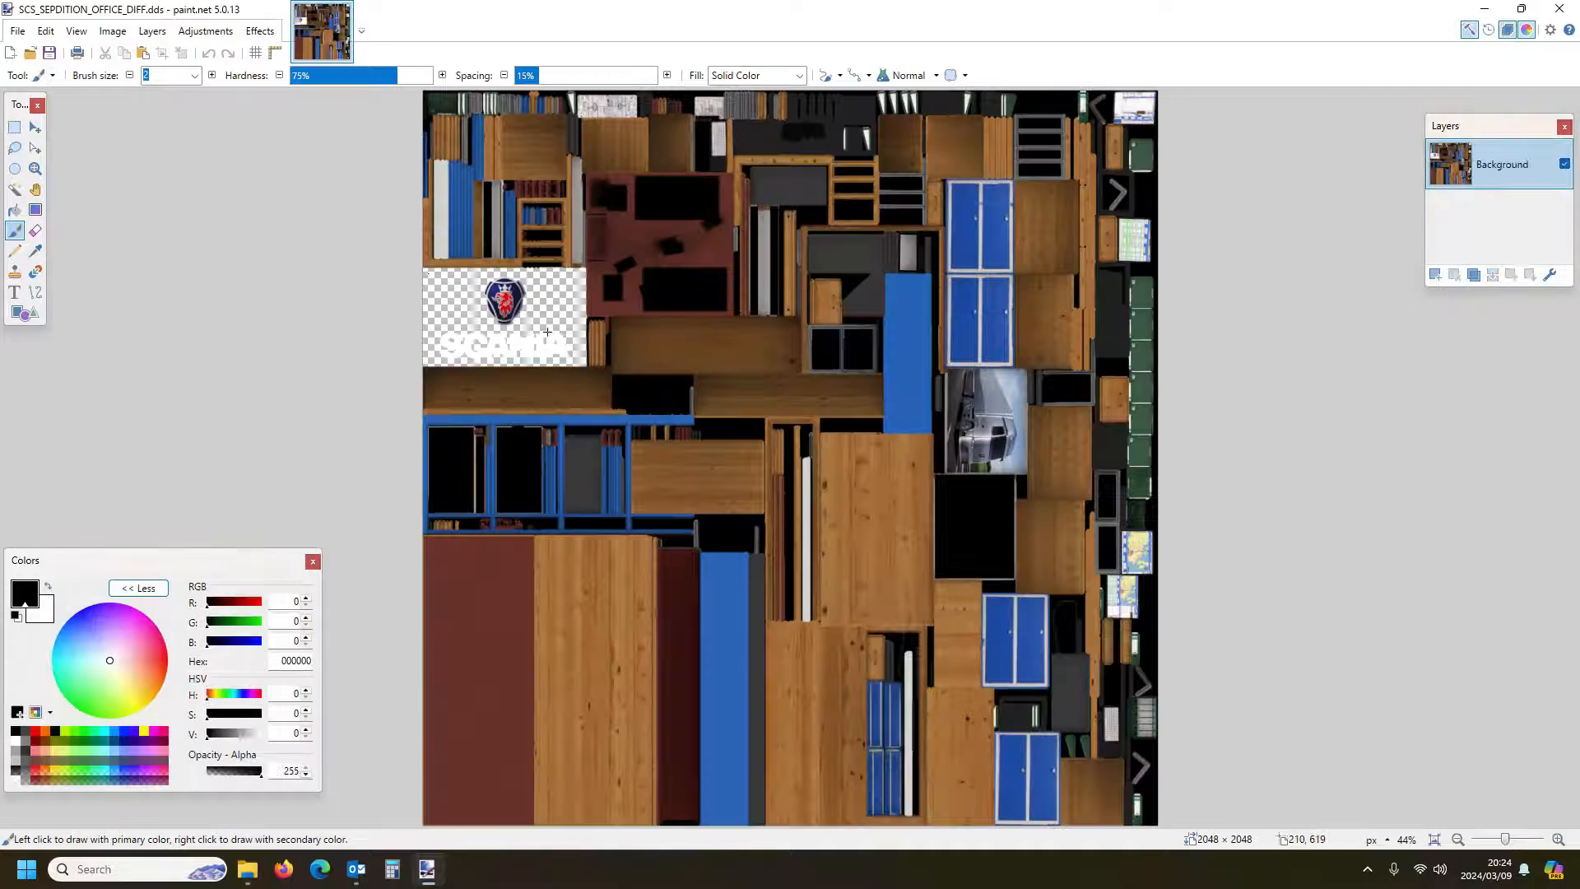
{"action": "left_click", "coordinate": [1559, 840]}
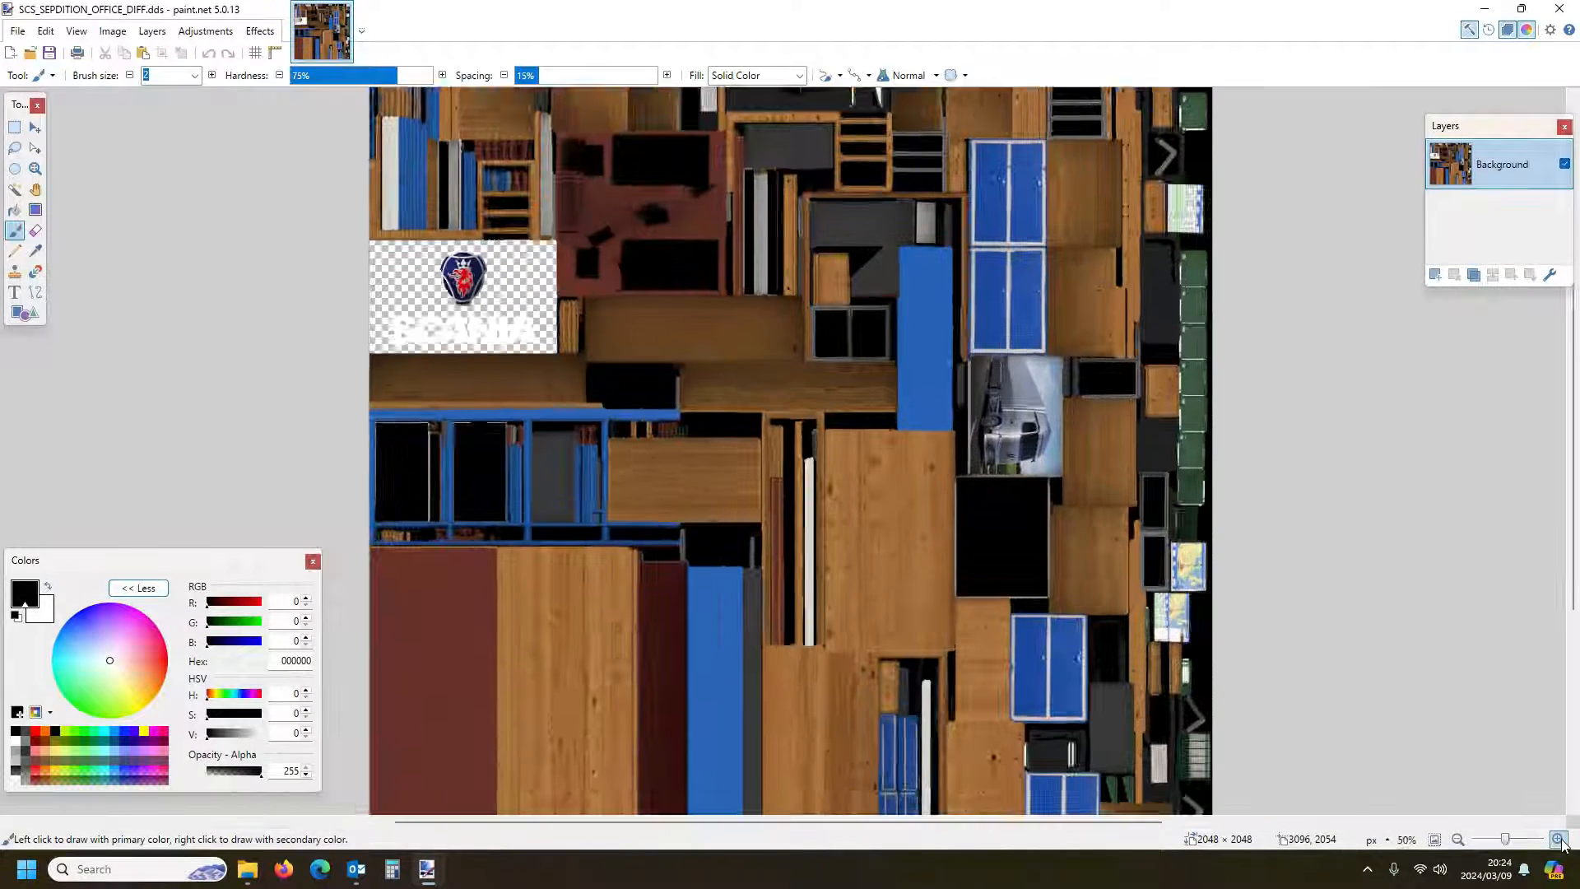
{"action": "left_click", "coordinate": [1559, 839]}
{"action": "left_click", "coordinate": [1559, 839]}
{"action": "left_click_drag", "start_coordinate": [1113, 821], "coordinate": [876, 815]}
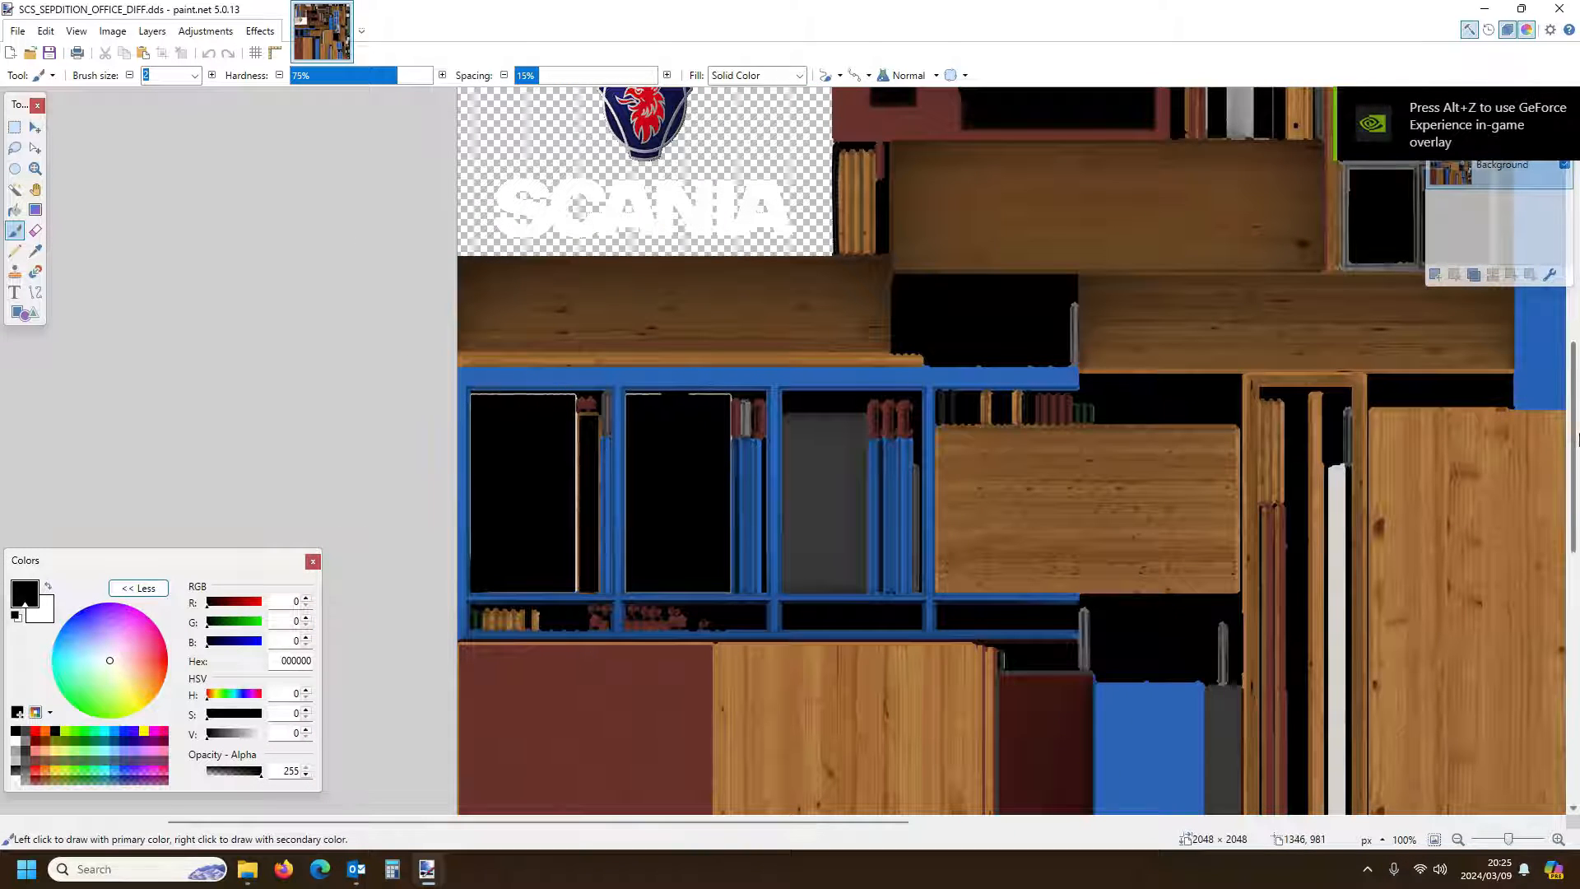
{"action": "scroll", "coordinate": [1564, 346], "scroll_direction": "up", "scroll_amount": 4}
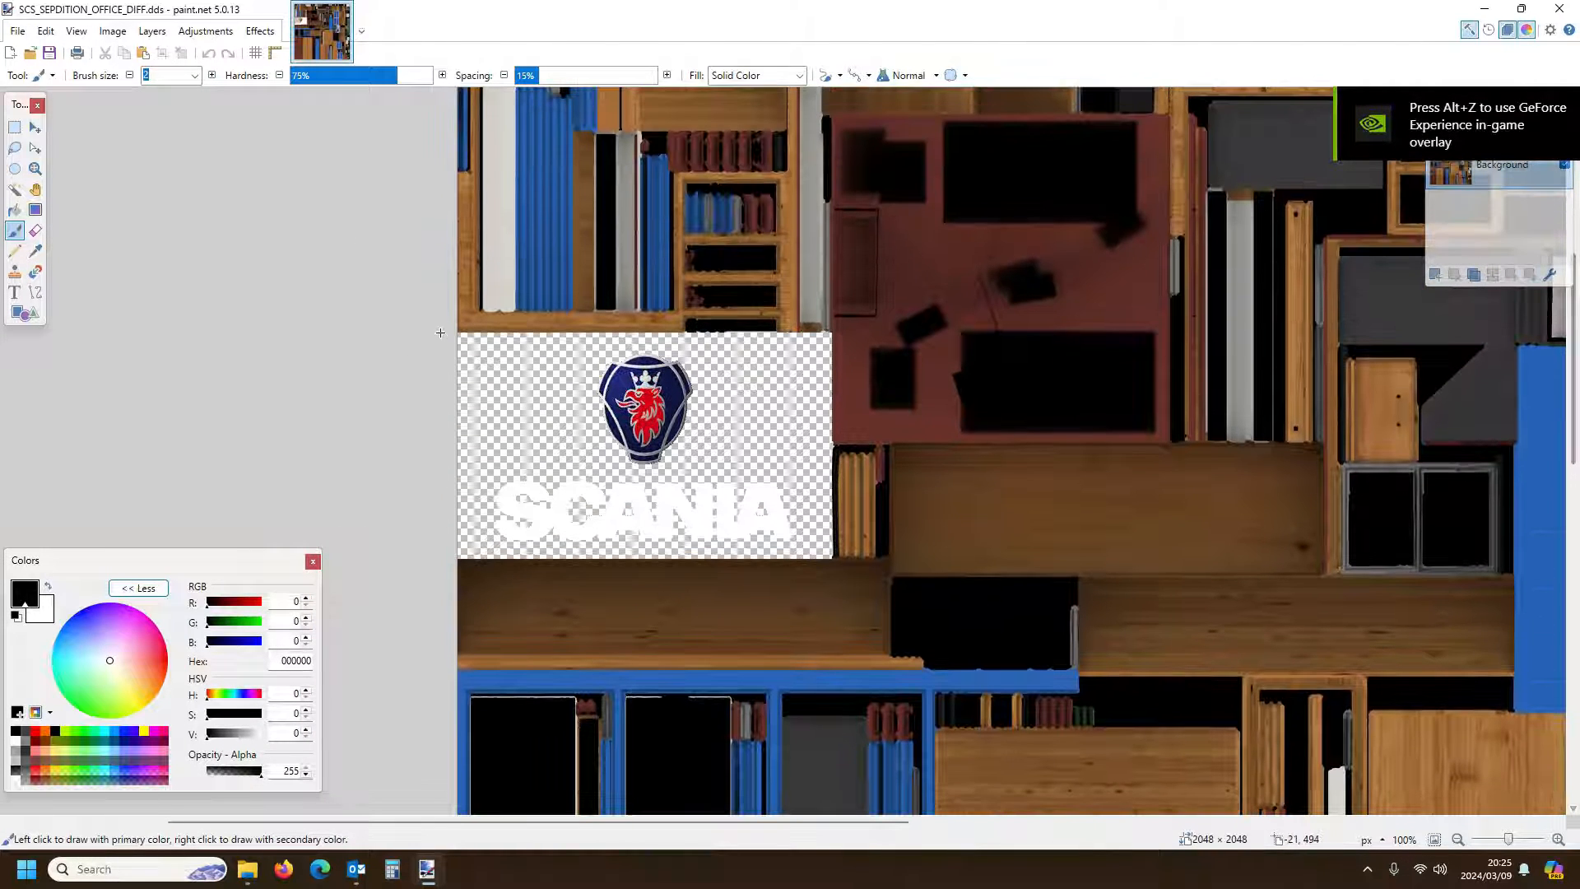
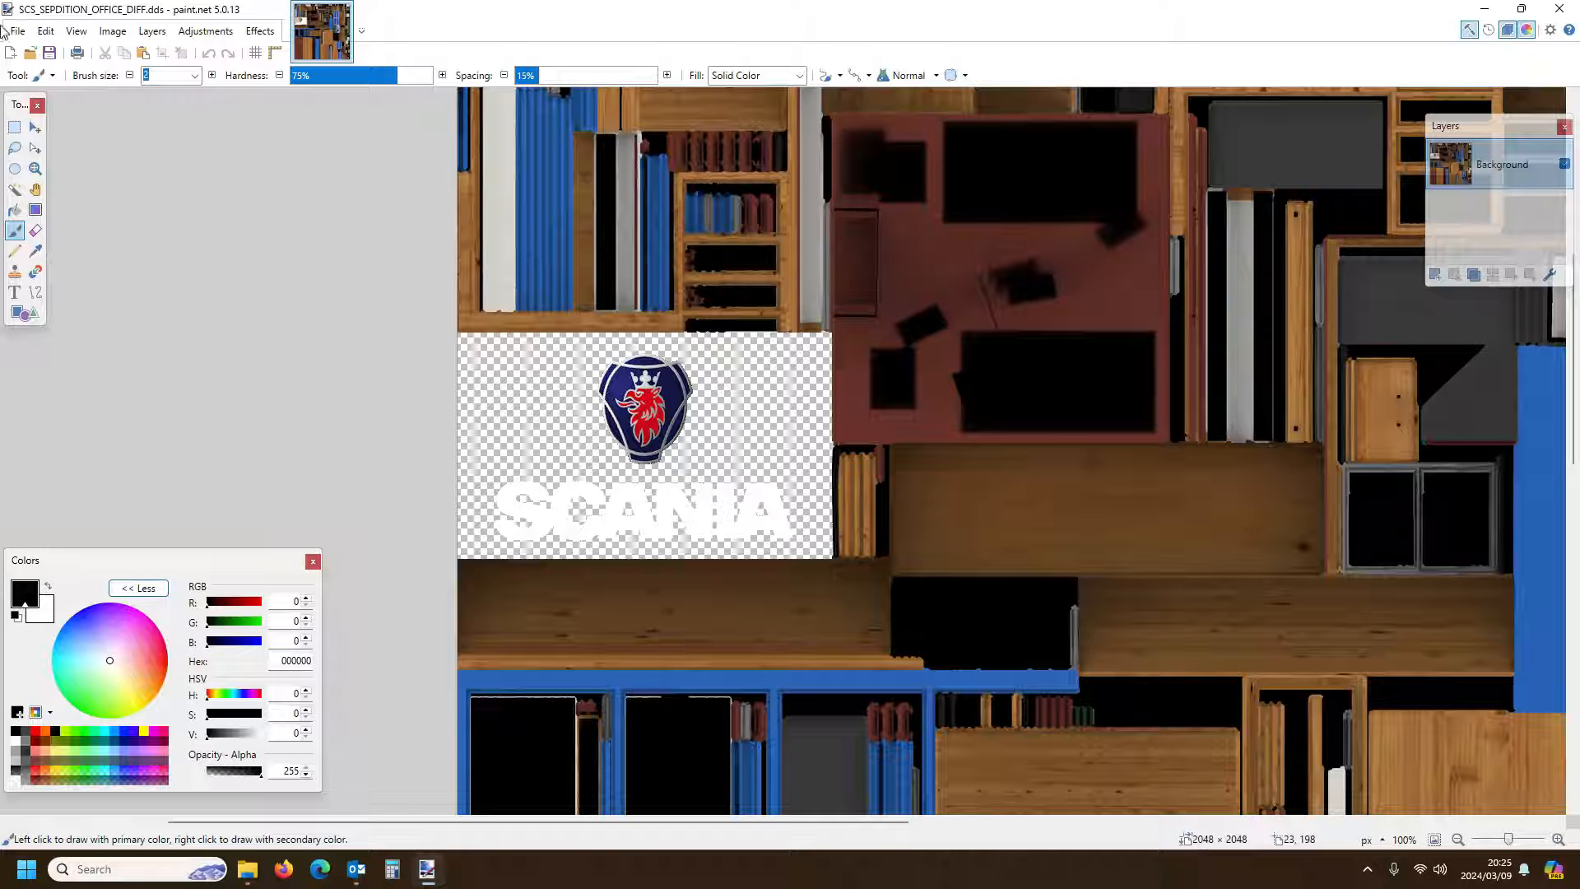
Select the whole transparent Scania logo area with a rectangular selection of 455 × 275 pixels starting at 0, 494
{"action": "left_click", "coordinate": [15, 127]}
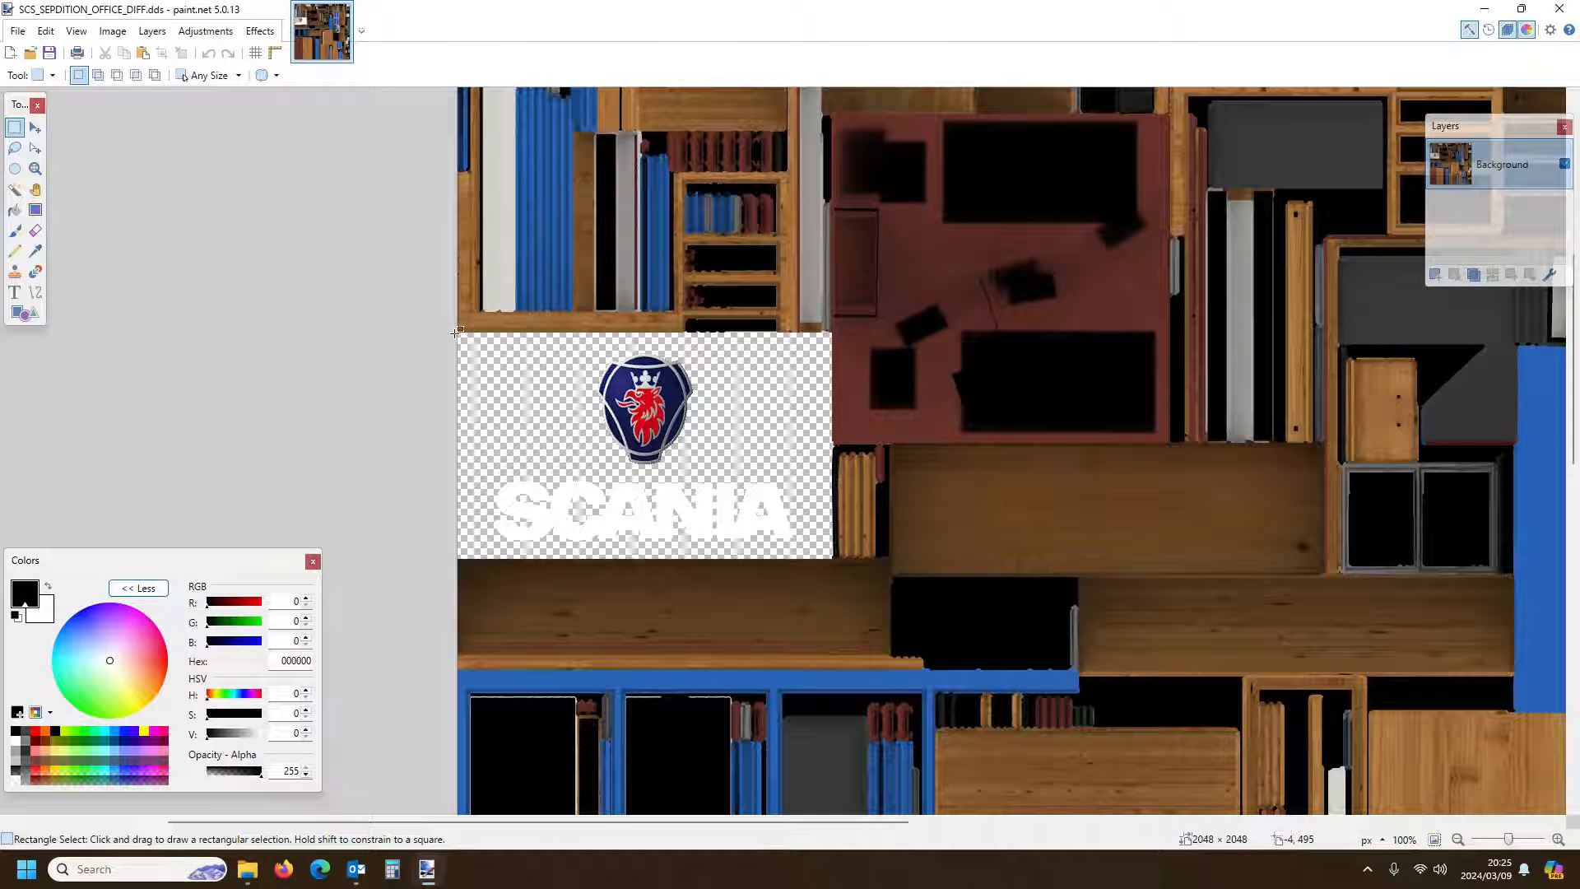
{"action": "left_click", "coordinate": [1555, 840]}
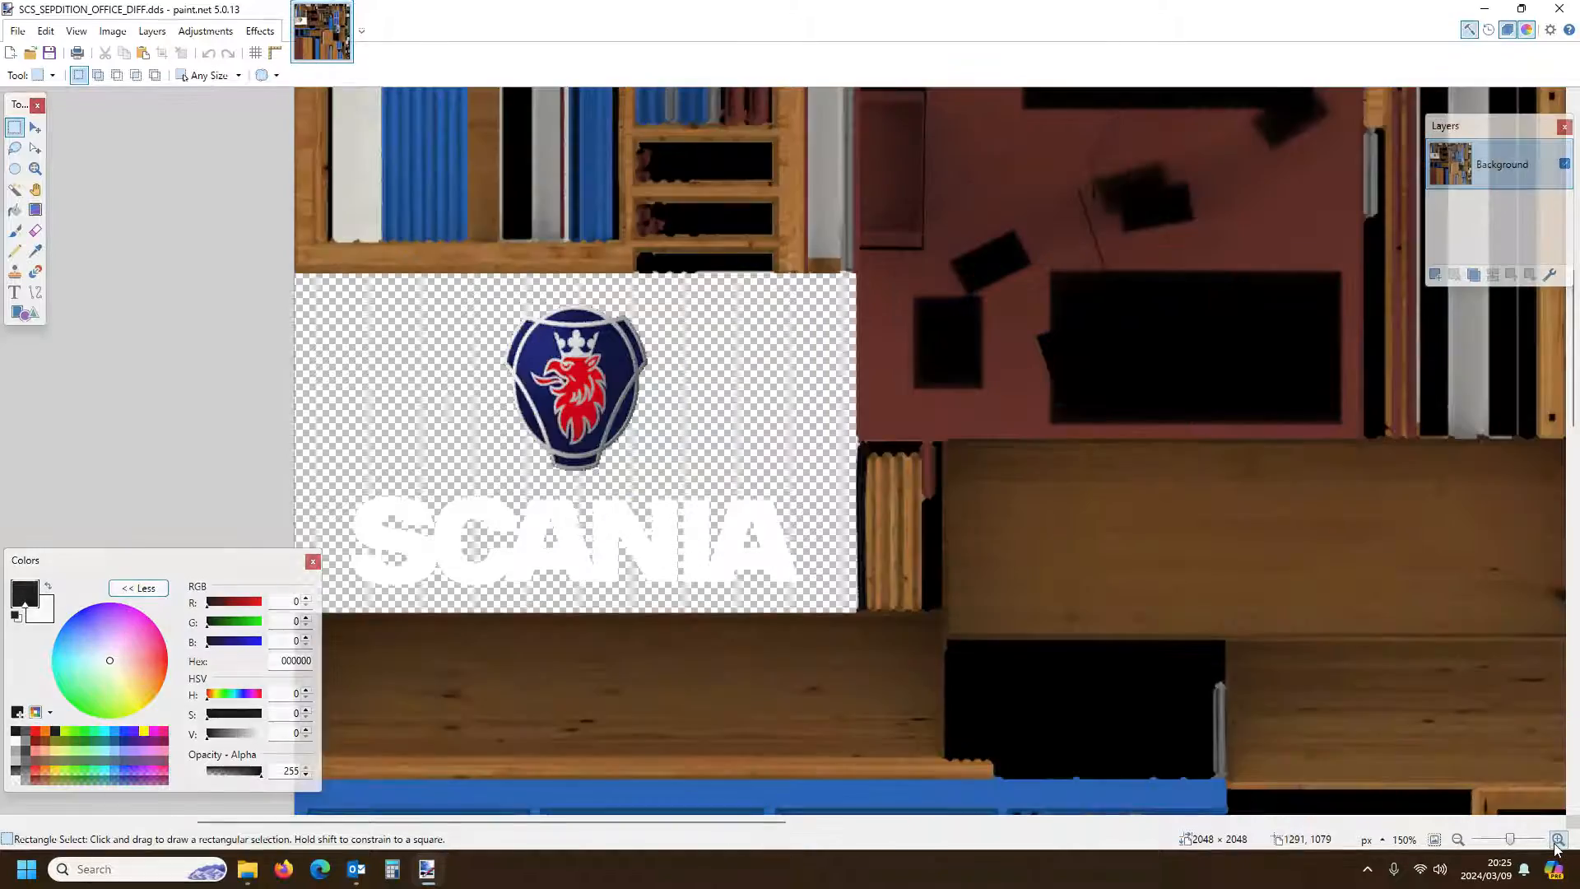
{"action": "left_click", "coordinate": [1556, 840]}
{"action": "left_click", "coordinate": [1555, 844]}
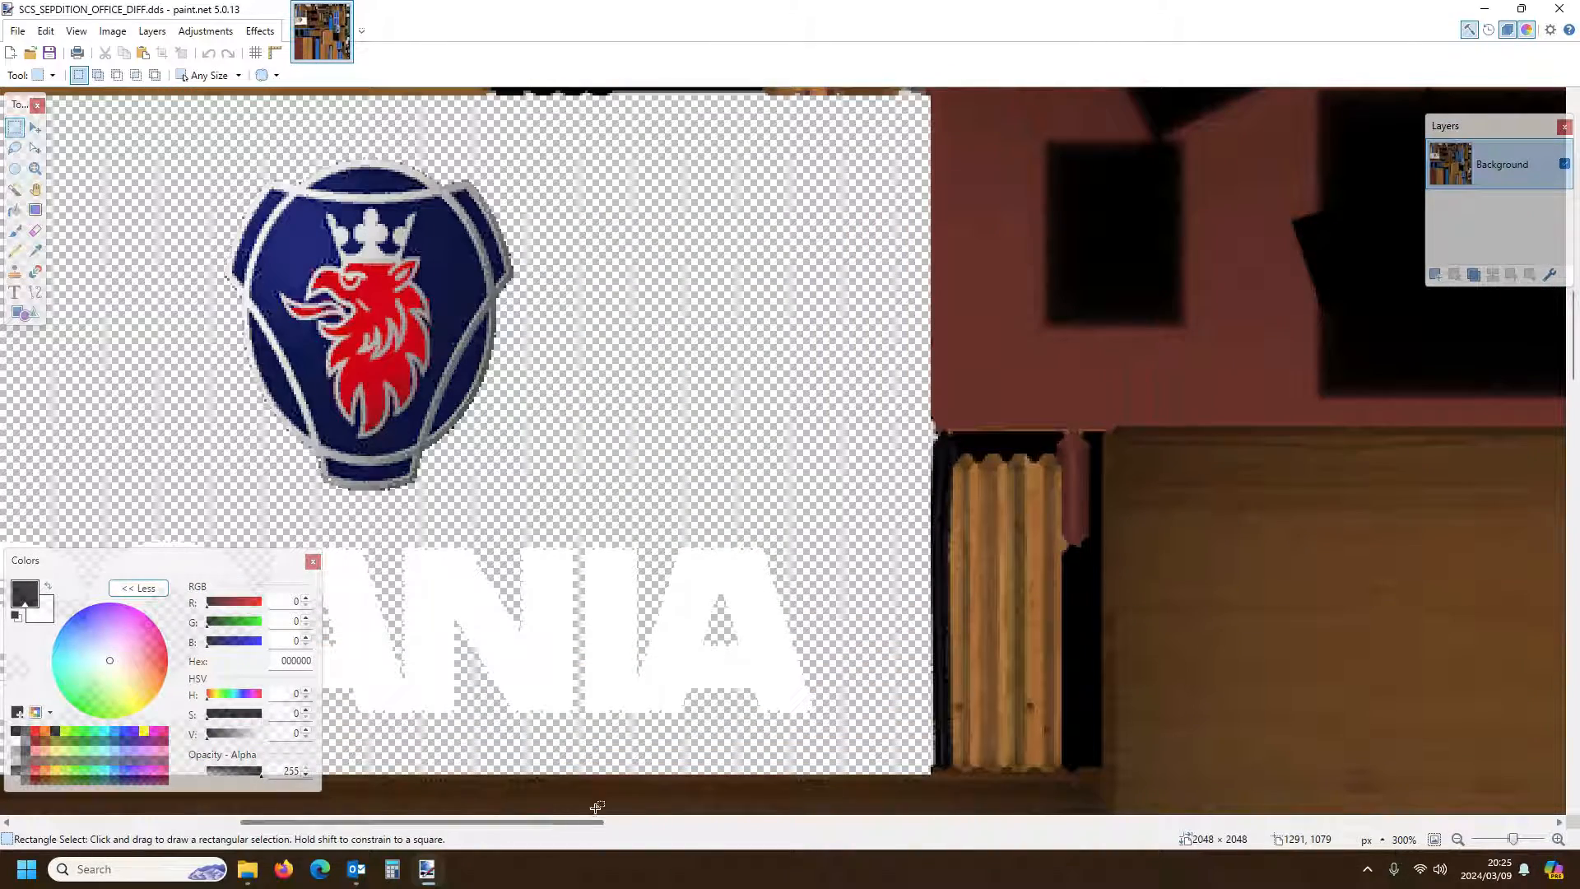
{"action": "left_click_drag", "start_coordinate": [580, 823], "coordinate": [472, 827]}
{"action": "left_click_drag", "start_coordinate": [181, 563], "coordinate": [83, 547]}
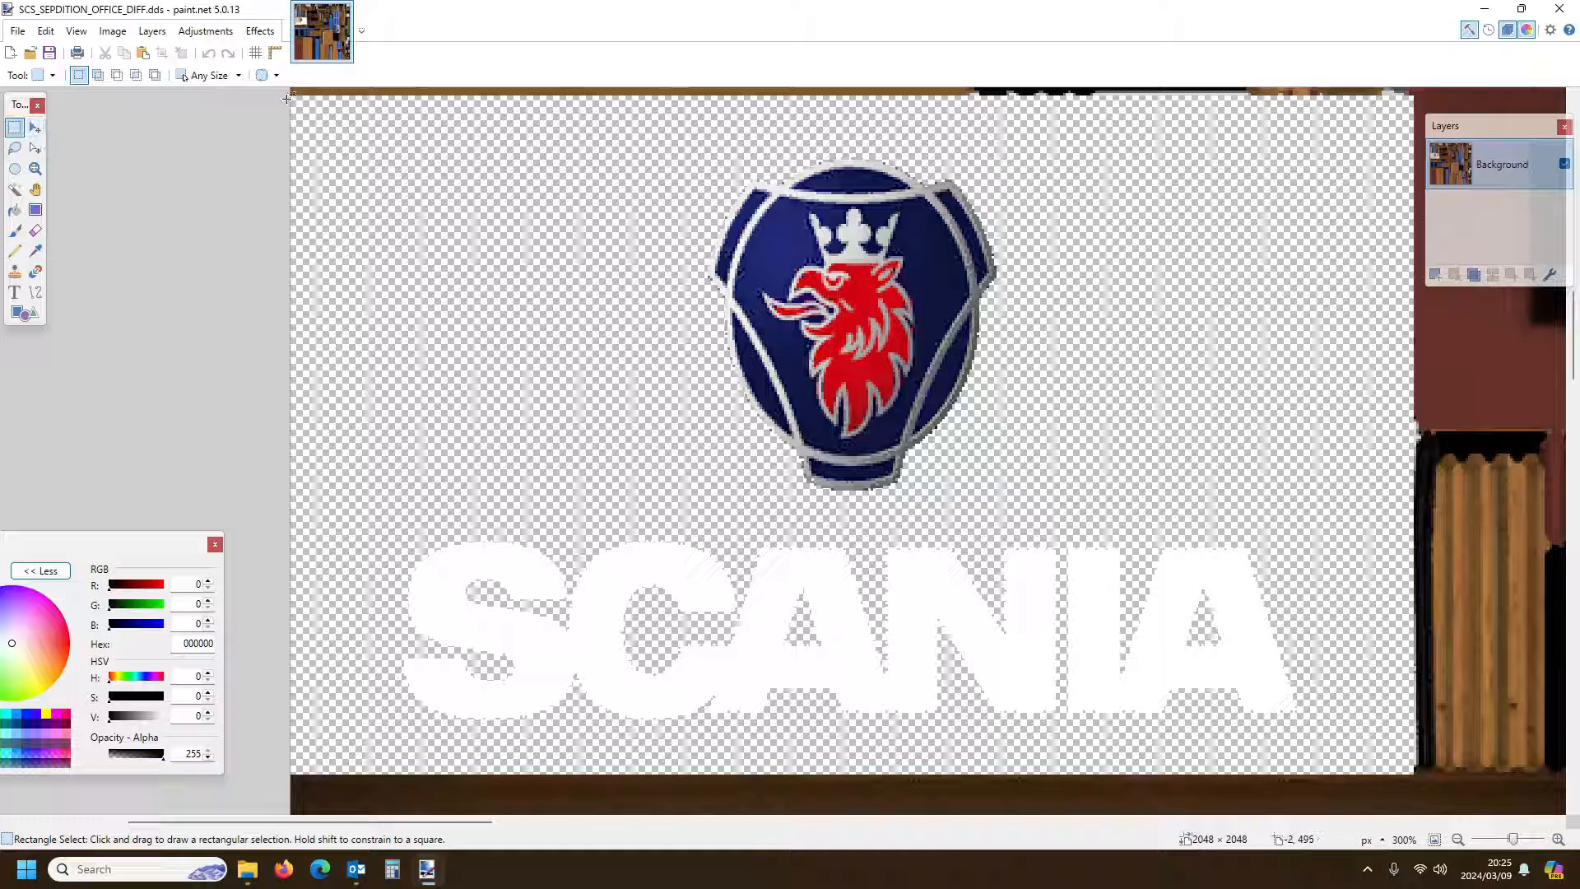
{"action": "left_click_drag", "start_coordinate": [294, 91], "coordinate": [456, 265]}
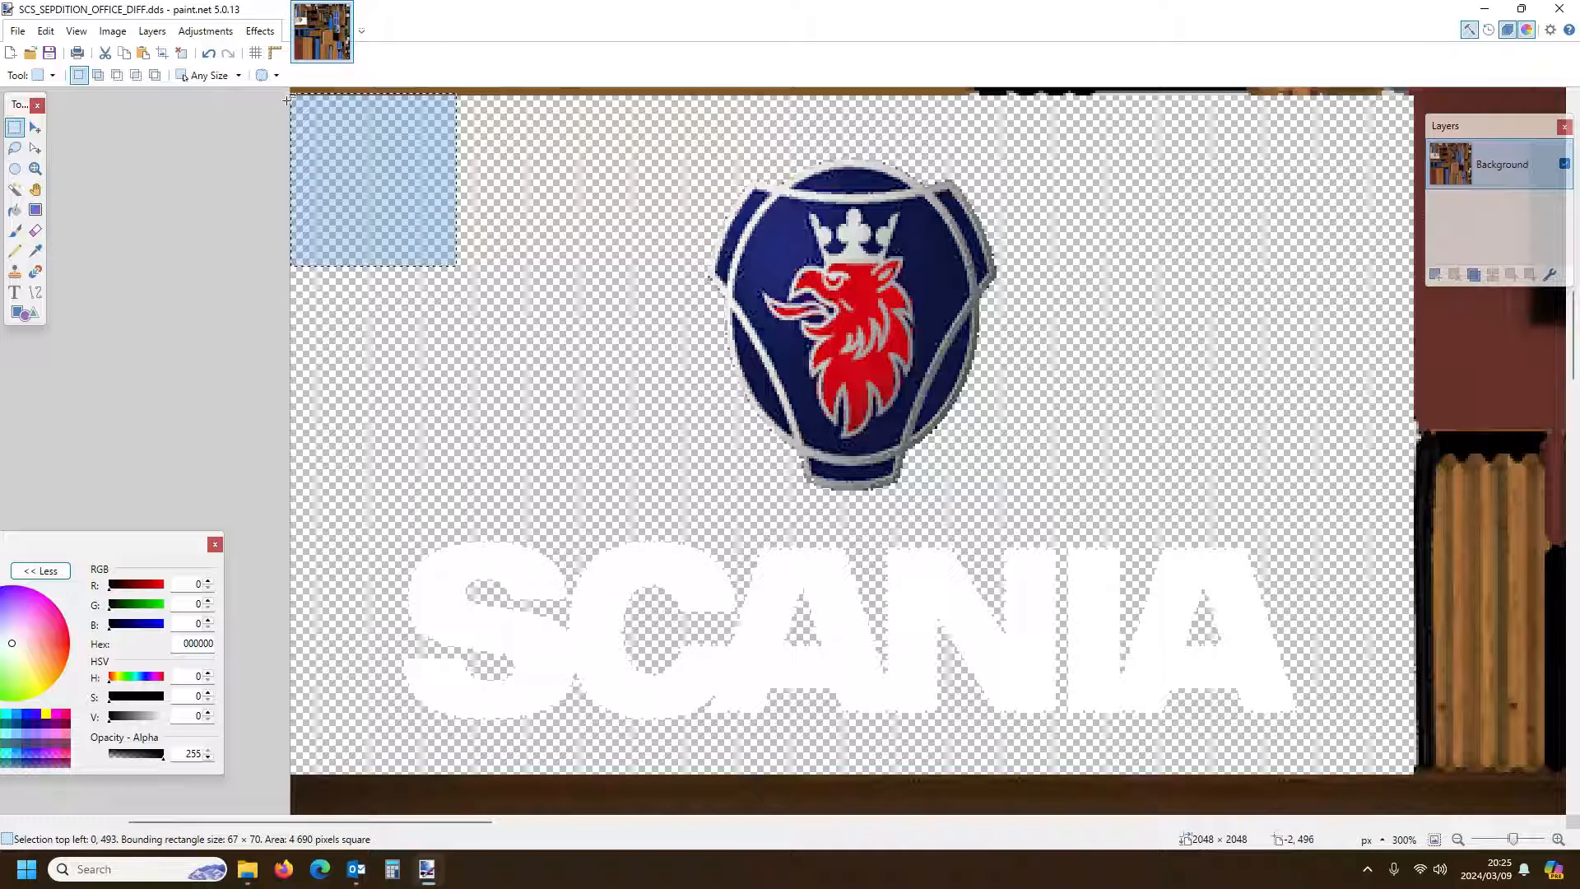
{"action": "left_click_drag", "start_coordinate": [288, 97], "coordinate": [405, 176]}
{"action": "left_click_drag", "start_coordinate": [290, 96], "coordinate": [1414, 772]}
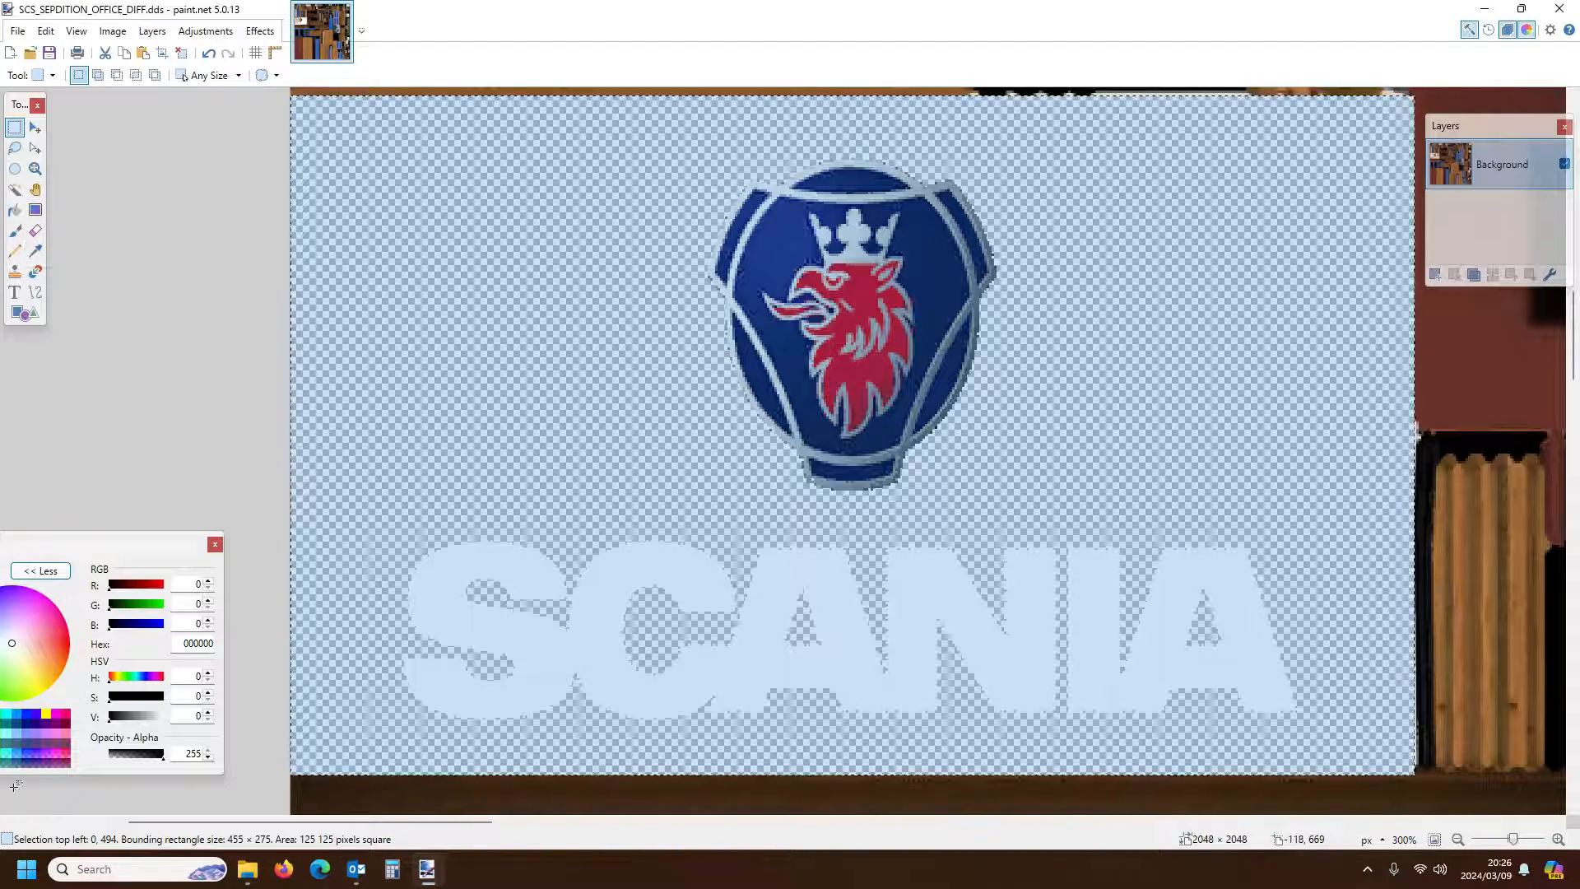
Fill the transparent background around the Scania logo in the selected area with solid black
{"action": "left_click_drag", "start_coordinate": [123, 551], "coordinate": [221, 511]}
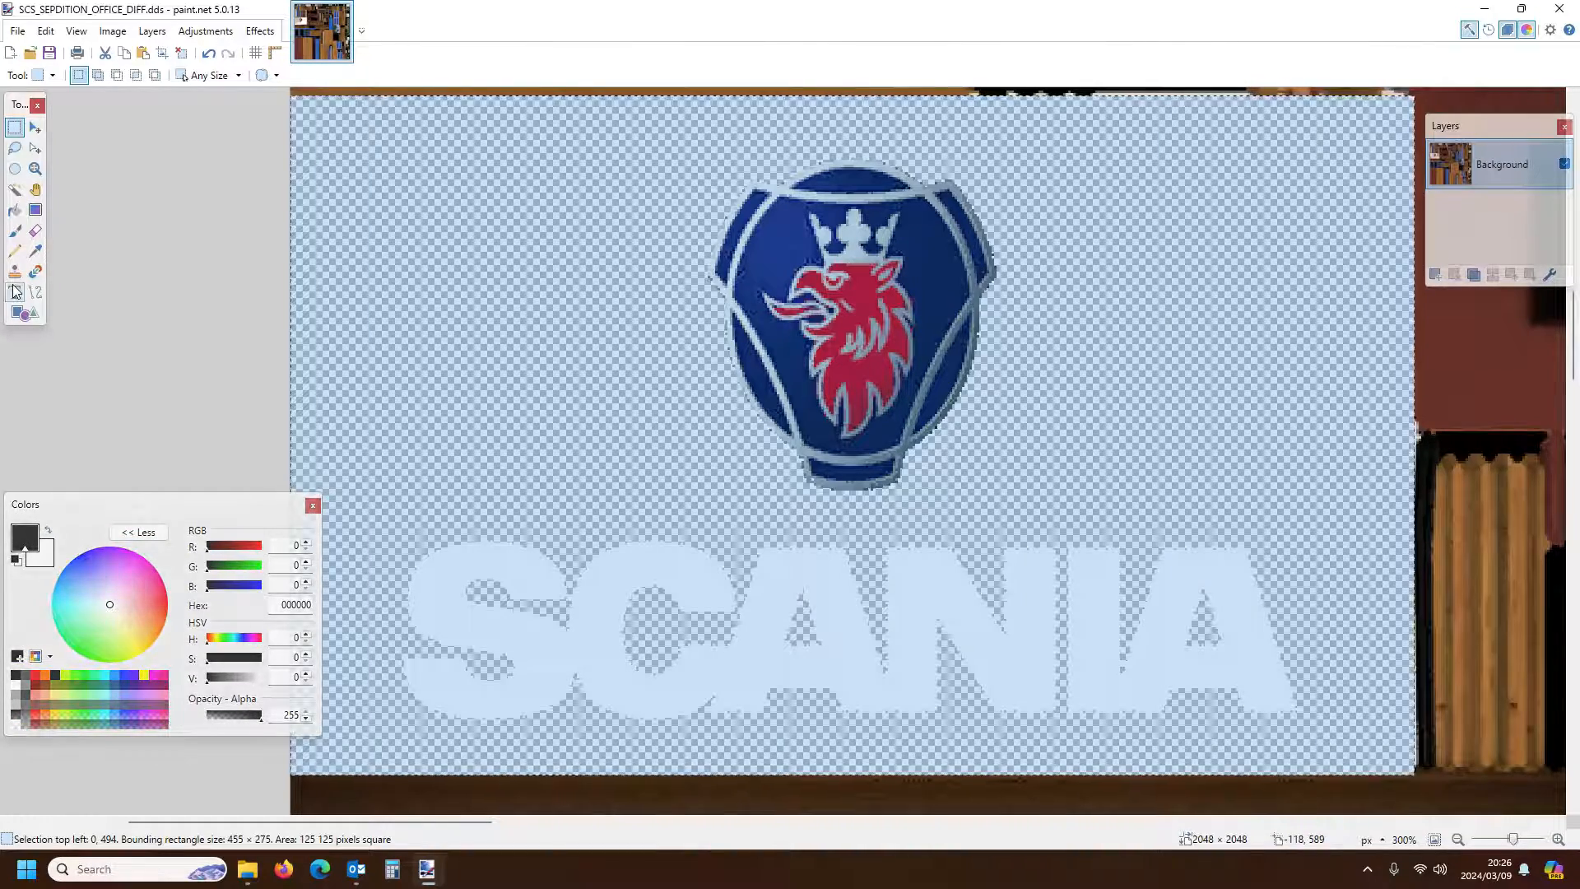
{"action": "left_click", "coordinate": [16, 211]}
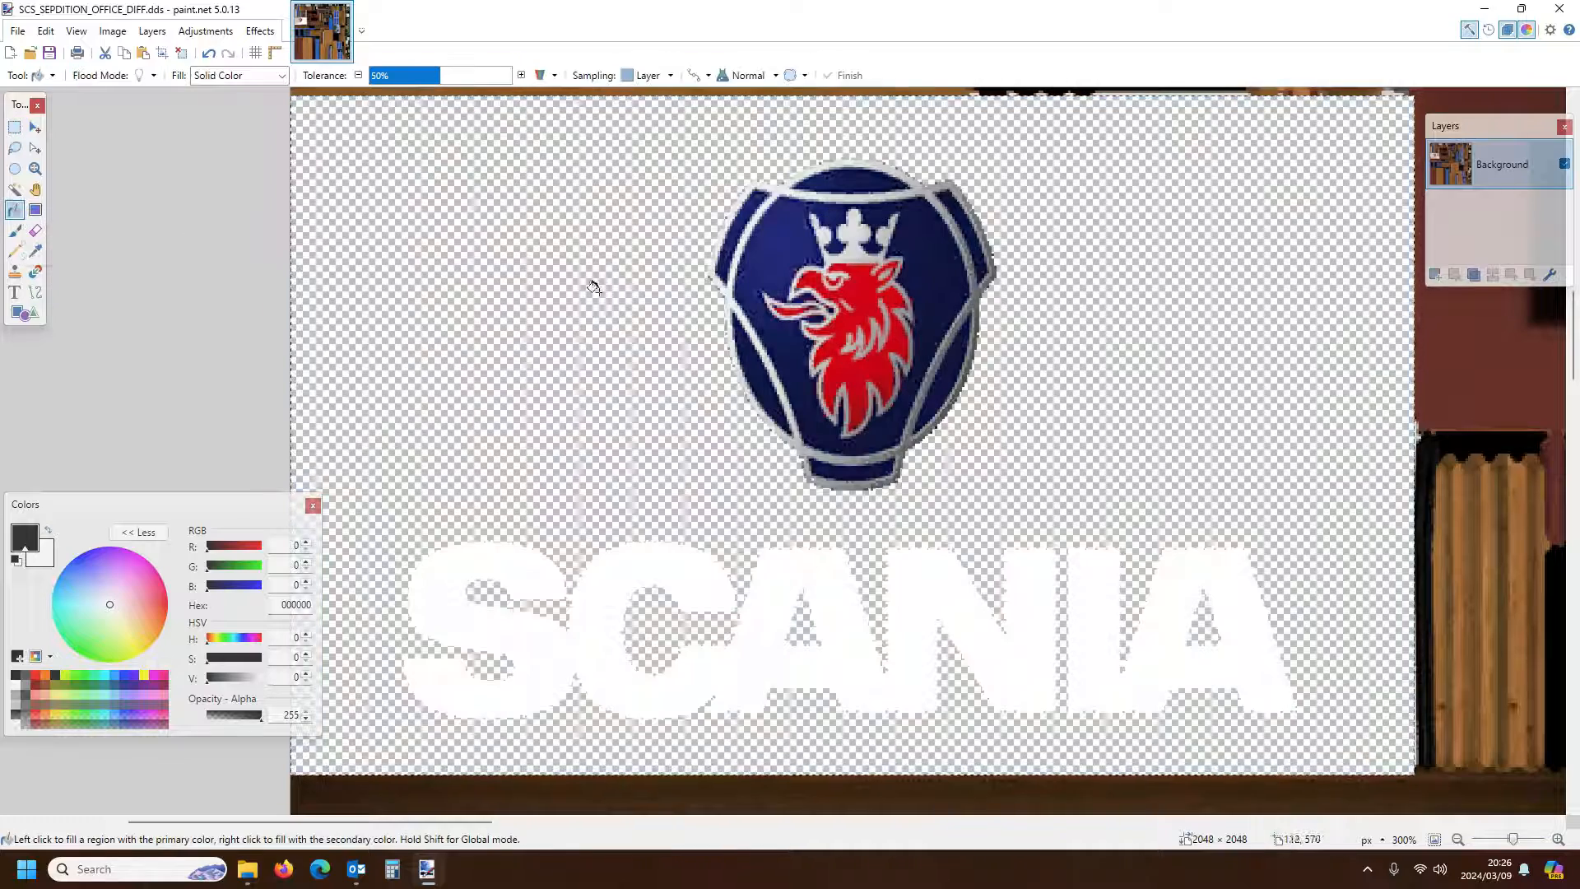
{"action": "left_click", "coordinate": [600, 289]}
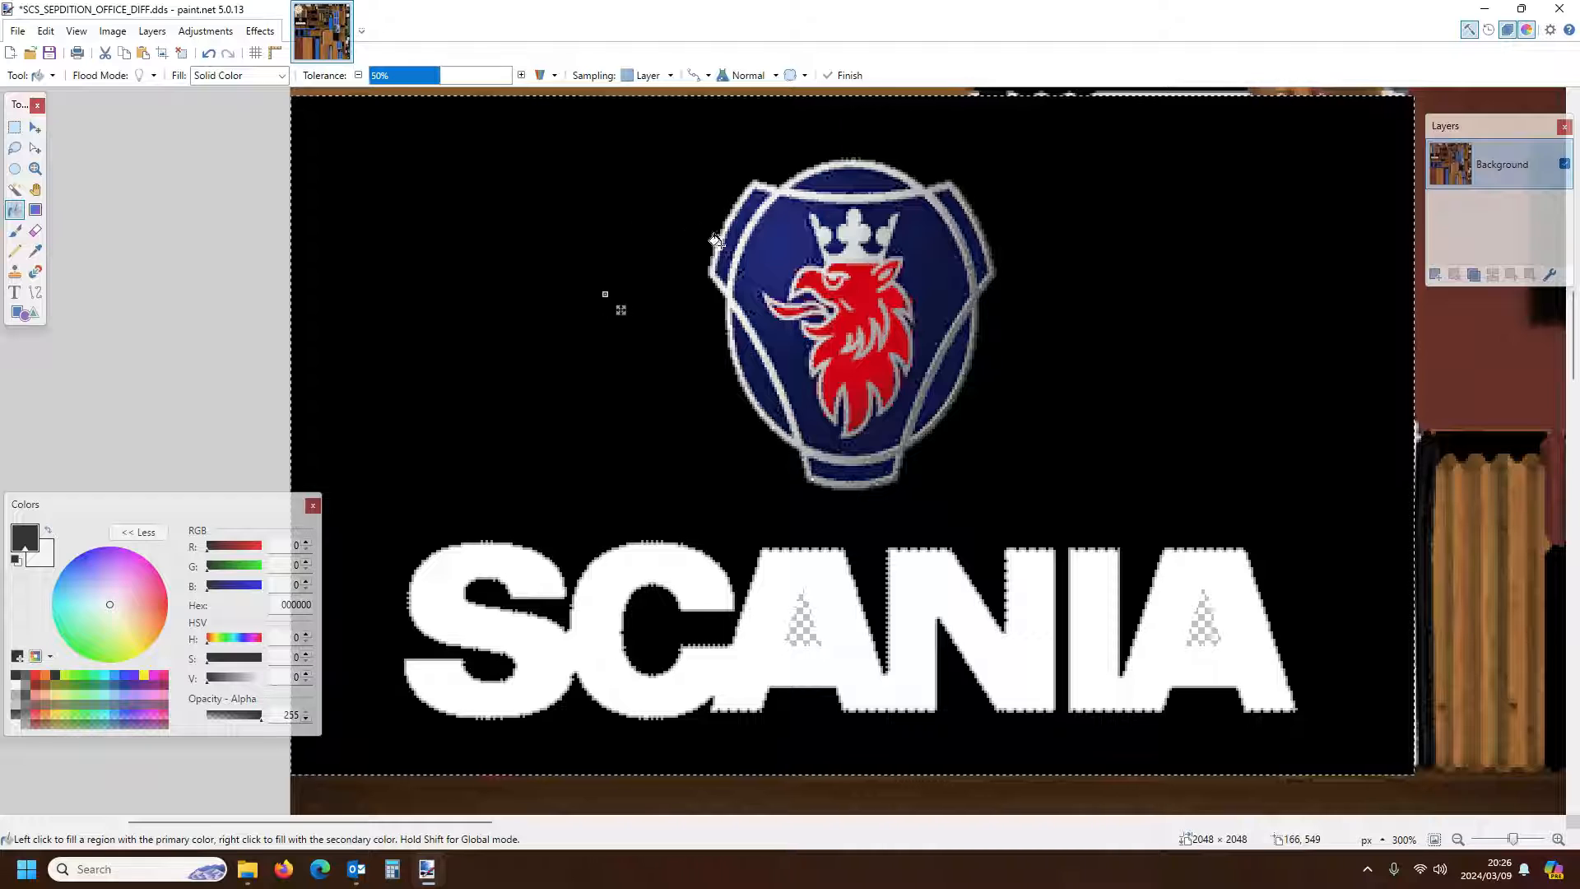
Paint over the Scania emblem and lettering in black with a size 95 brush and clear the selection
{"action": "left_click", "coordinate": [20, 234]}
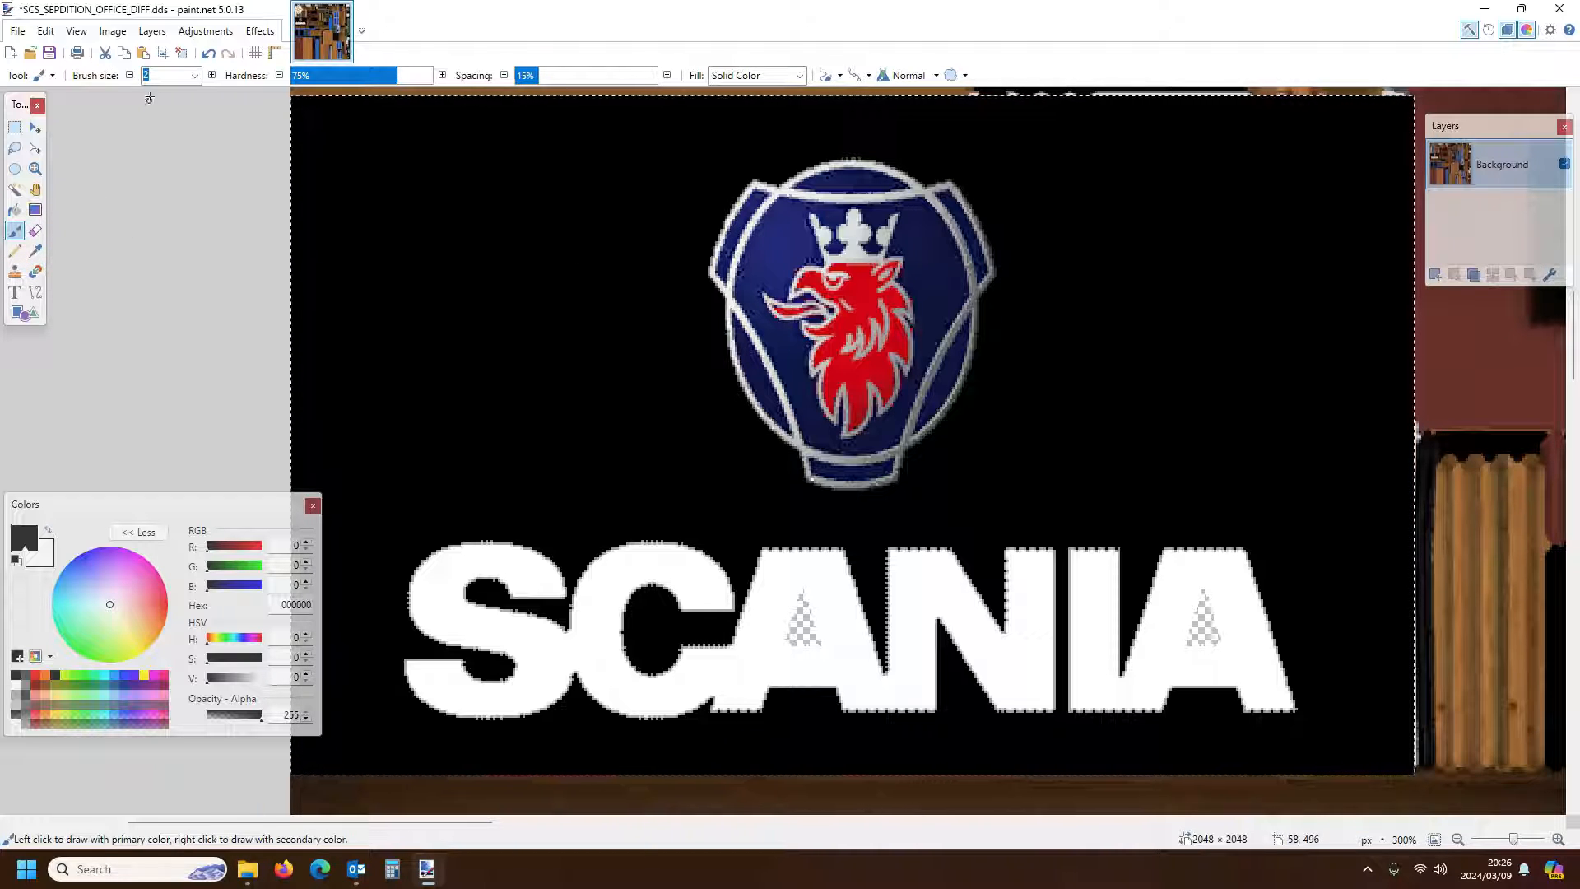
{"action": "scroll", "coordinate": [160, 76], "scroll_direction": "down", "scroll_amount": 9}
{"action": "mouse_move", "coordinate": [600, 278]}
{"action": "left_mouse_down"}
{"action": "mouse_move", "coordinate": [1019, 261]}
{"action": "mouse_move", "coordinate": [853, 310]}
{"action": "mouse_move", "coordinate": [804, 236]}
{"action": "mouse_move", "coordinate": [1136, 450]}
{"action": "mouse_move", "coordinate": [1311, 642]}
{"action": "mouse_move", "coordinate": [1135, 628]}
{"action": "mouse_move", "coordinate": [579, 639]}
{"action": "mouse_move", "coordinate": [441, 589]}
{"action": "mouse_move", "coordinate": [1009, 529]}
{"action": "left_mouse_up"}
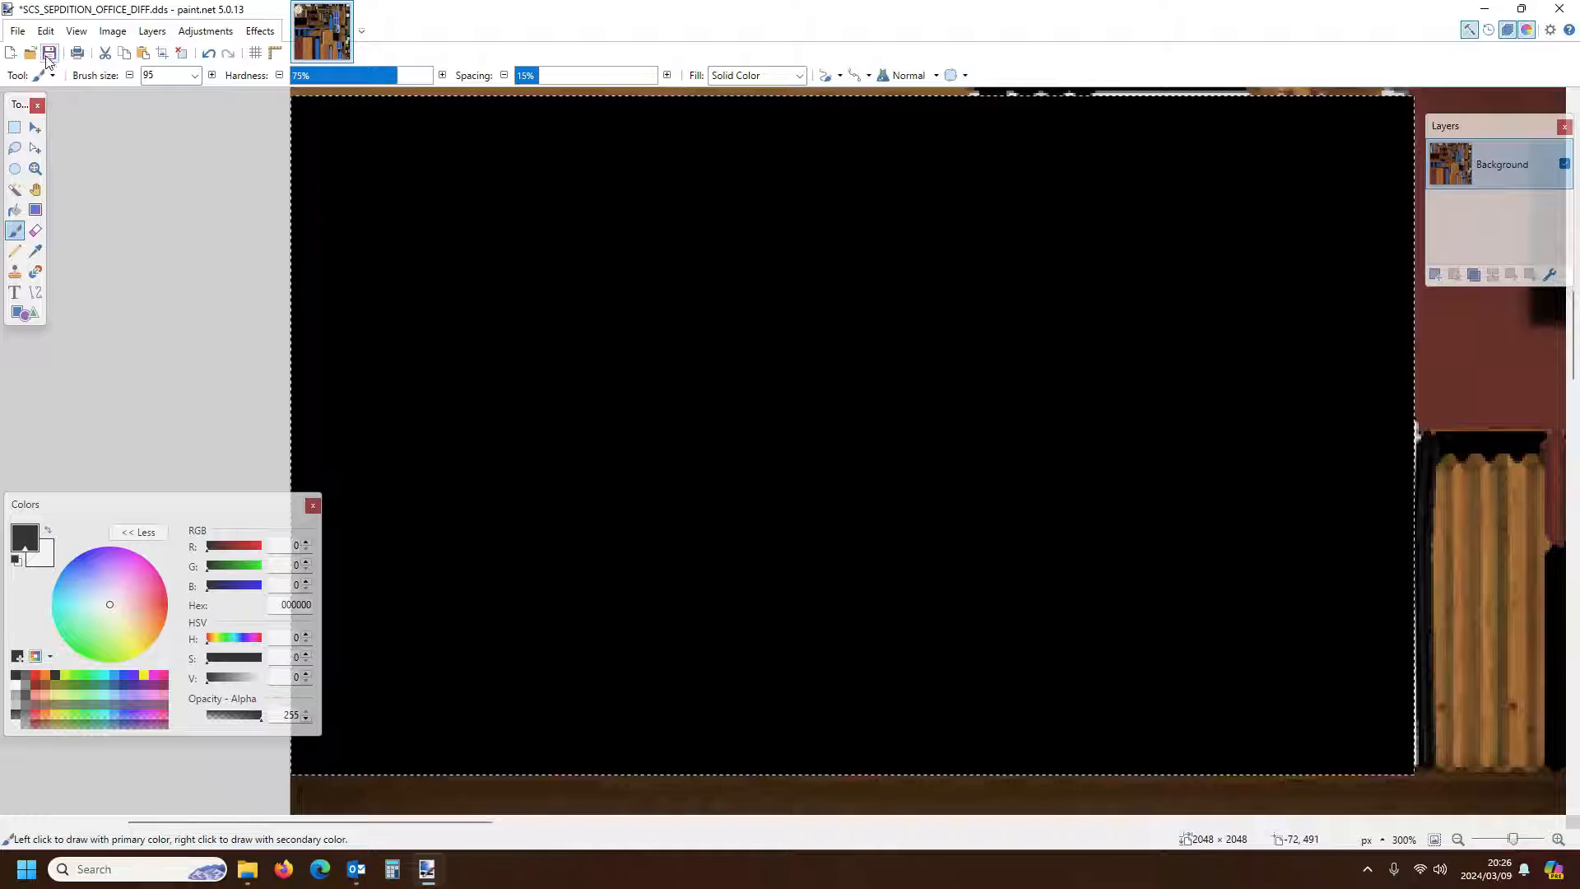
{"action": "key", "text": "ctrl+d"}
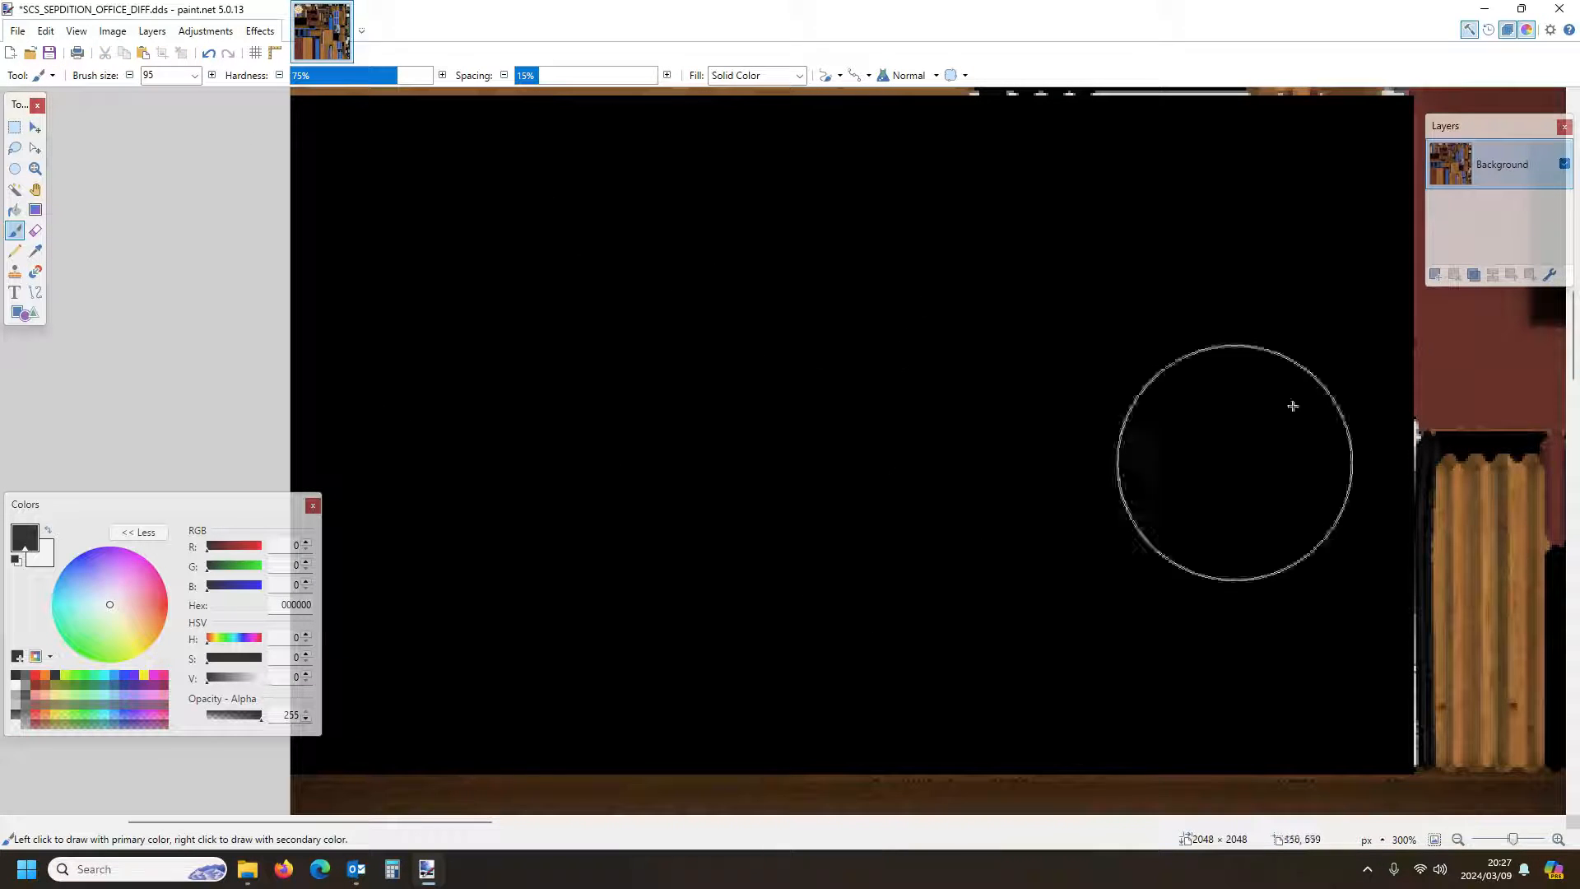
Save the blacked-out SCS_SEPDITION_OFFICE_DIFF.dds texture with the existing save settings and close the image editor
{"action": "left_click", "coordinate": [51, 54]}
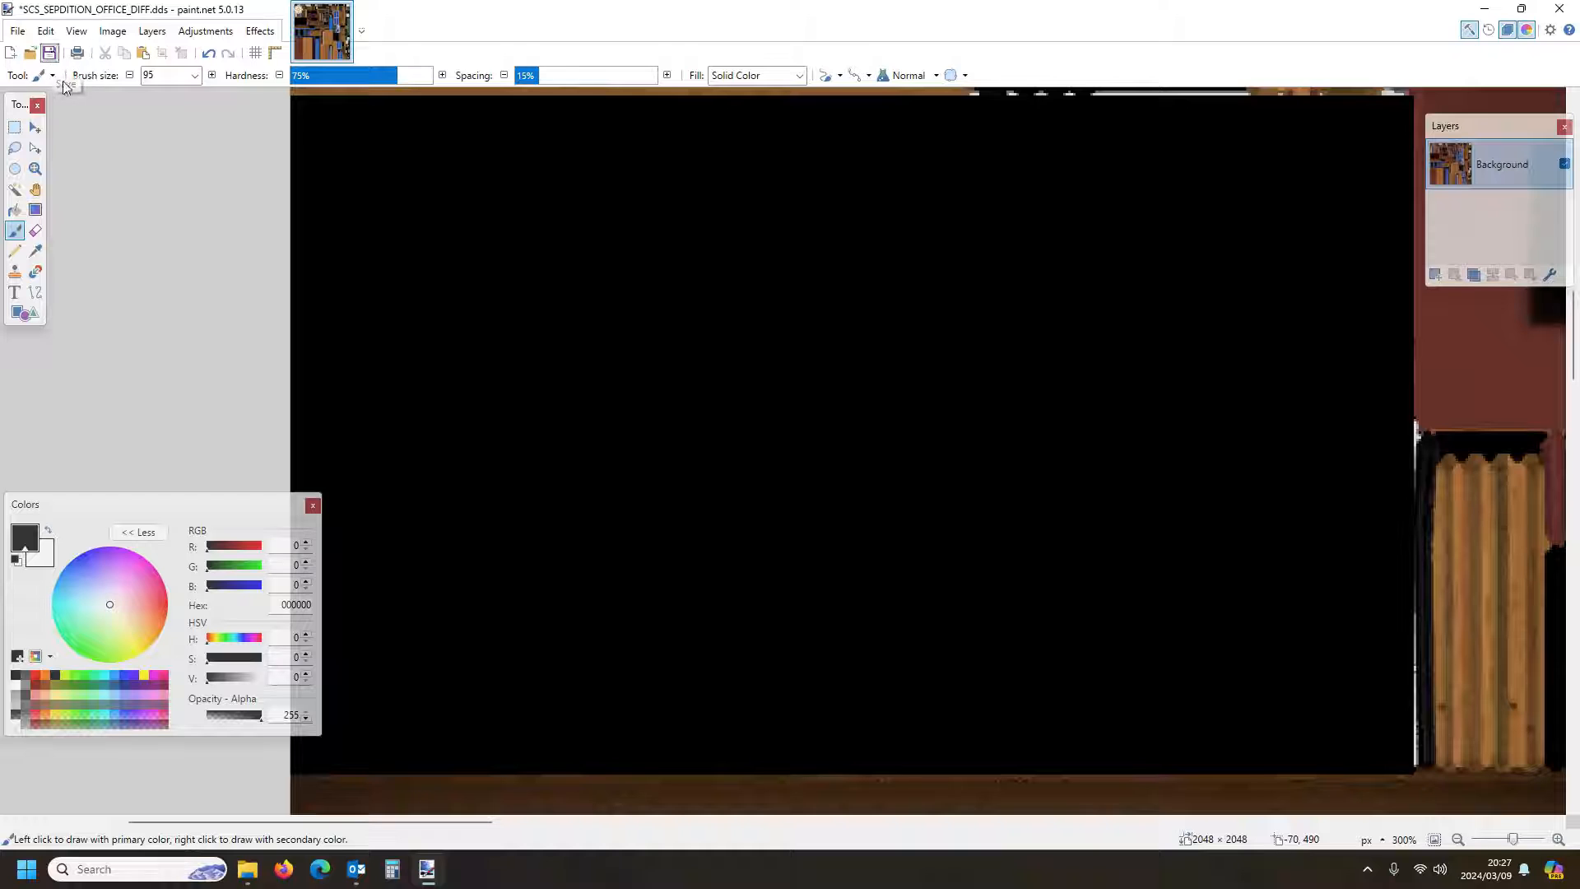
{"action": "left_click", "coordinate": [663, 526]}
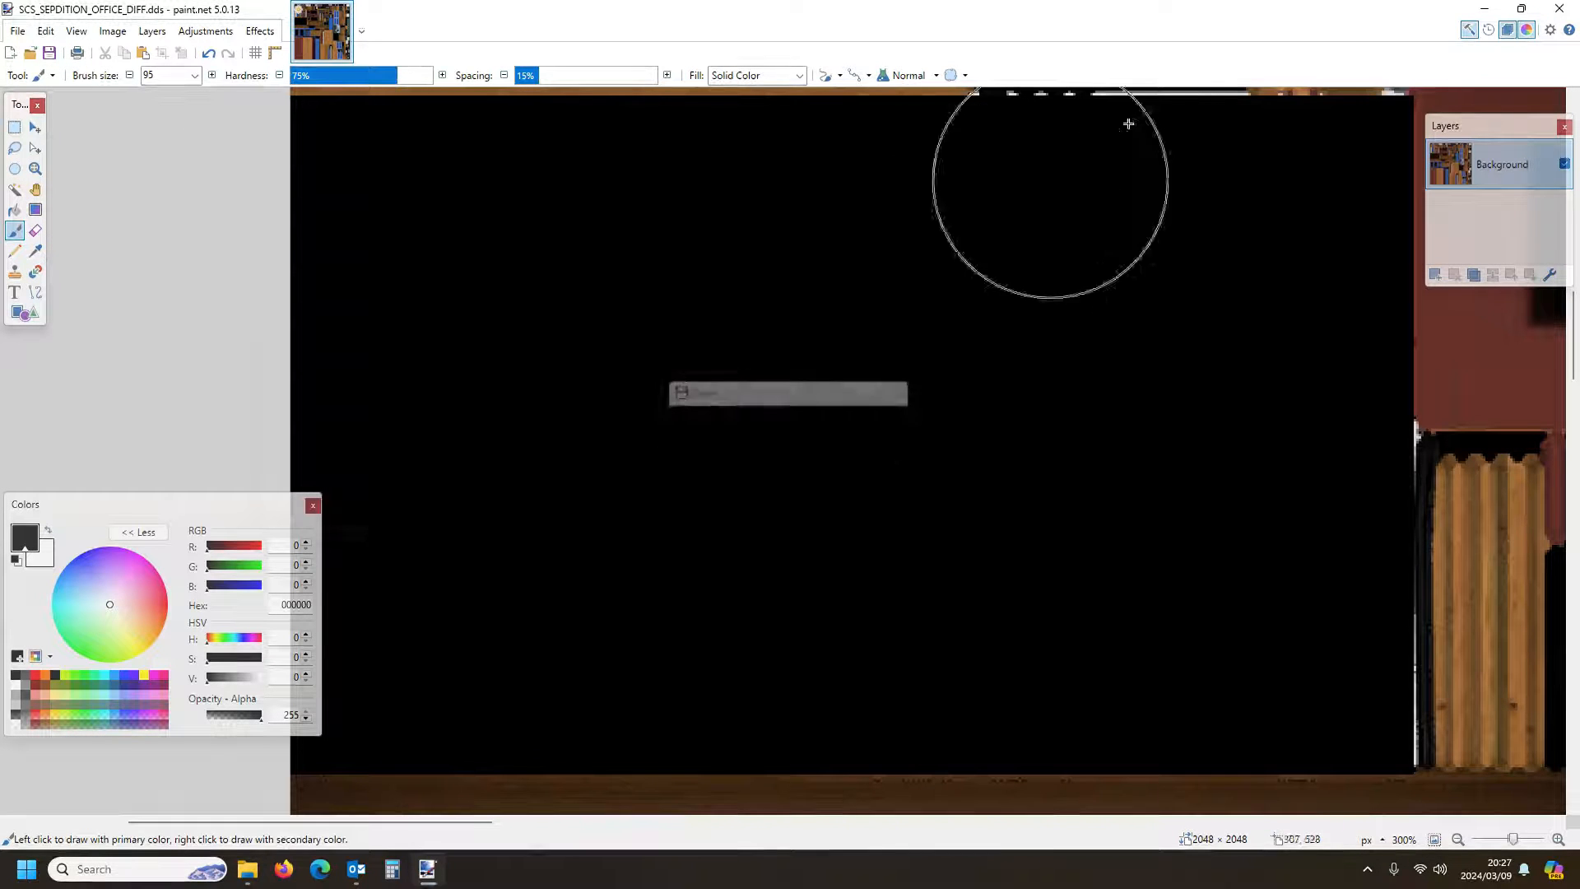
{"action": "left_click", "coordinate": [1557, 10]}
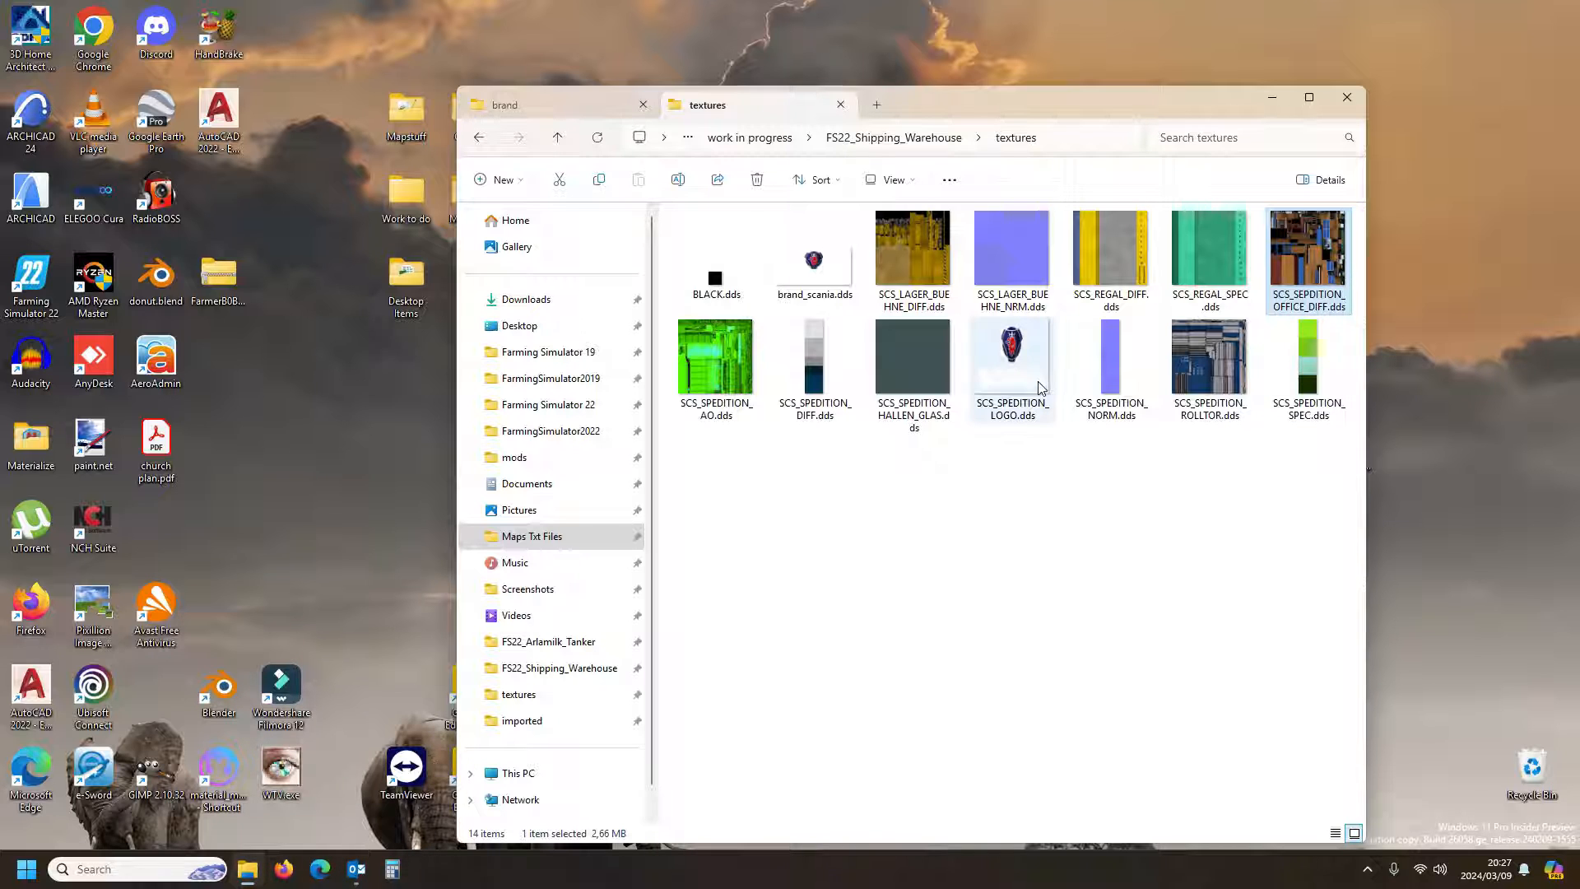
Open SCS_SPEDITIONSHALLE.i3d from the FS22_Shipping_Warehouse folder in GIANTS Editor 9.0.6
{"action": "left_click", "coordinate": [878, 138]}
{"action": "left_click", "coordinate": [741, 402]}
{"action": "double_click", "coordinate": [740, 402]}
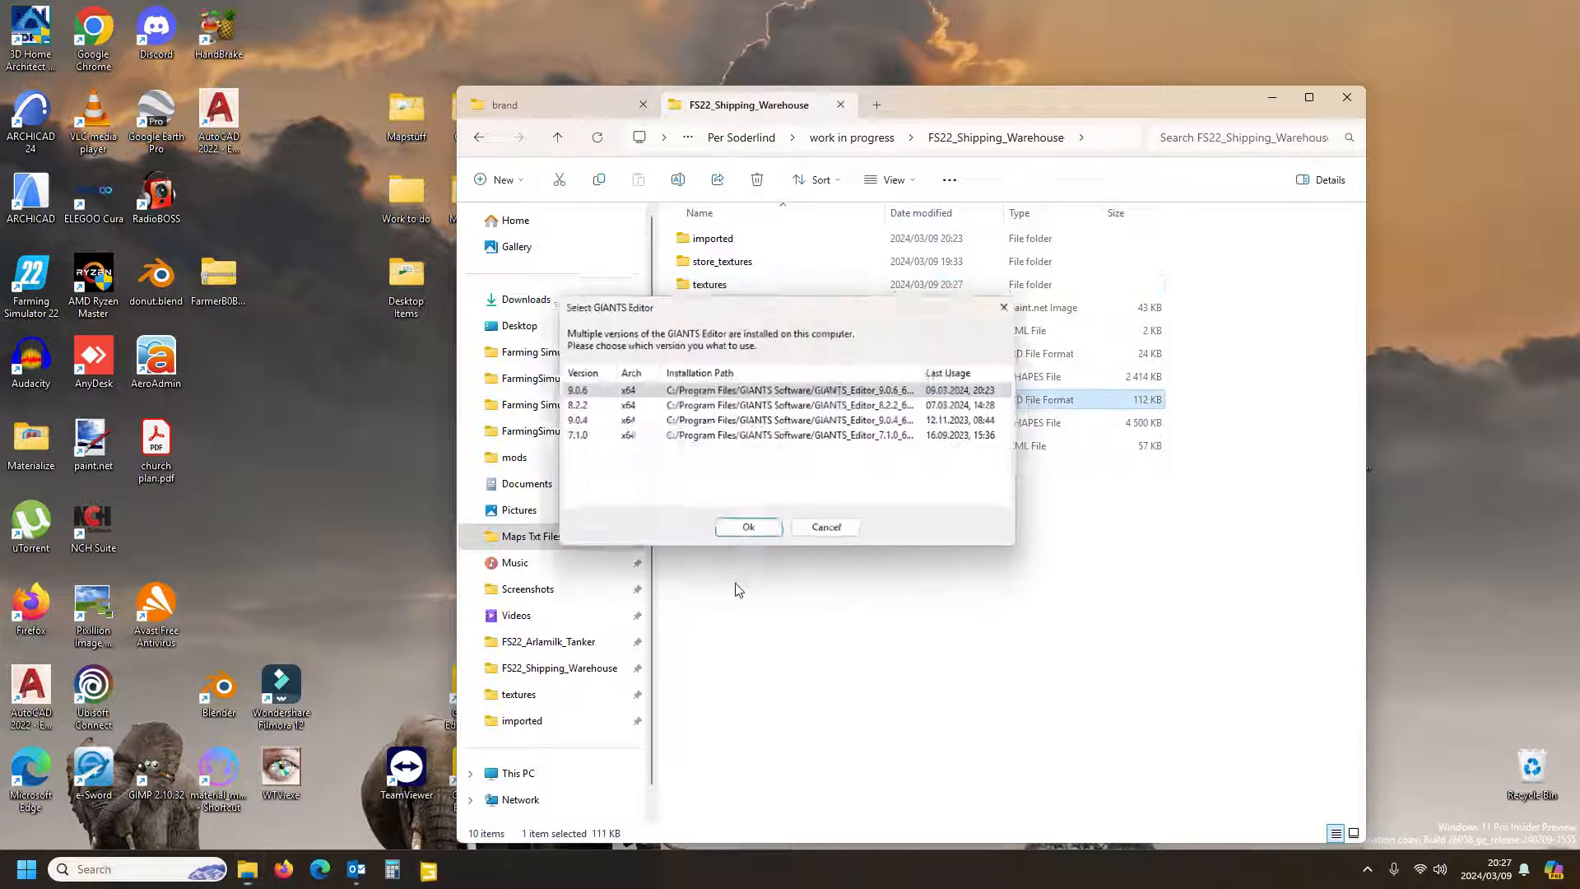
{"action": "left_click", "coordinate": [745, 535]}
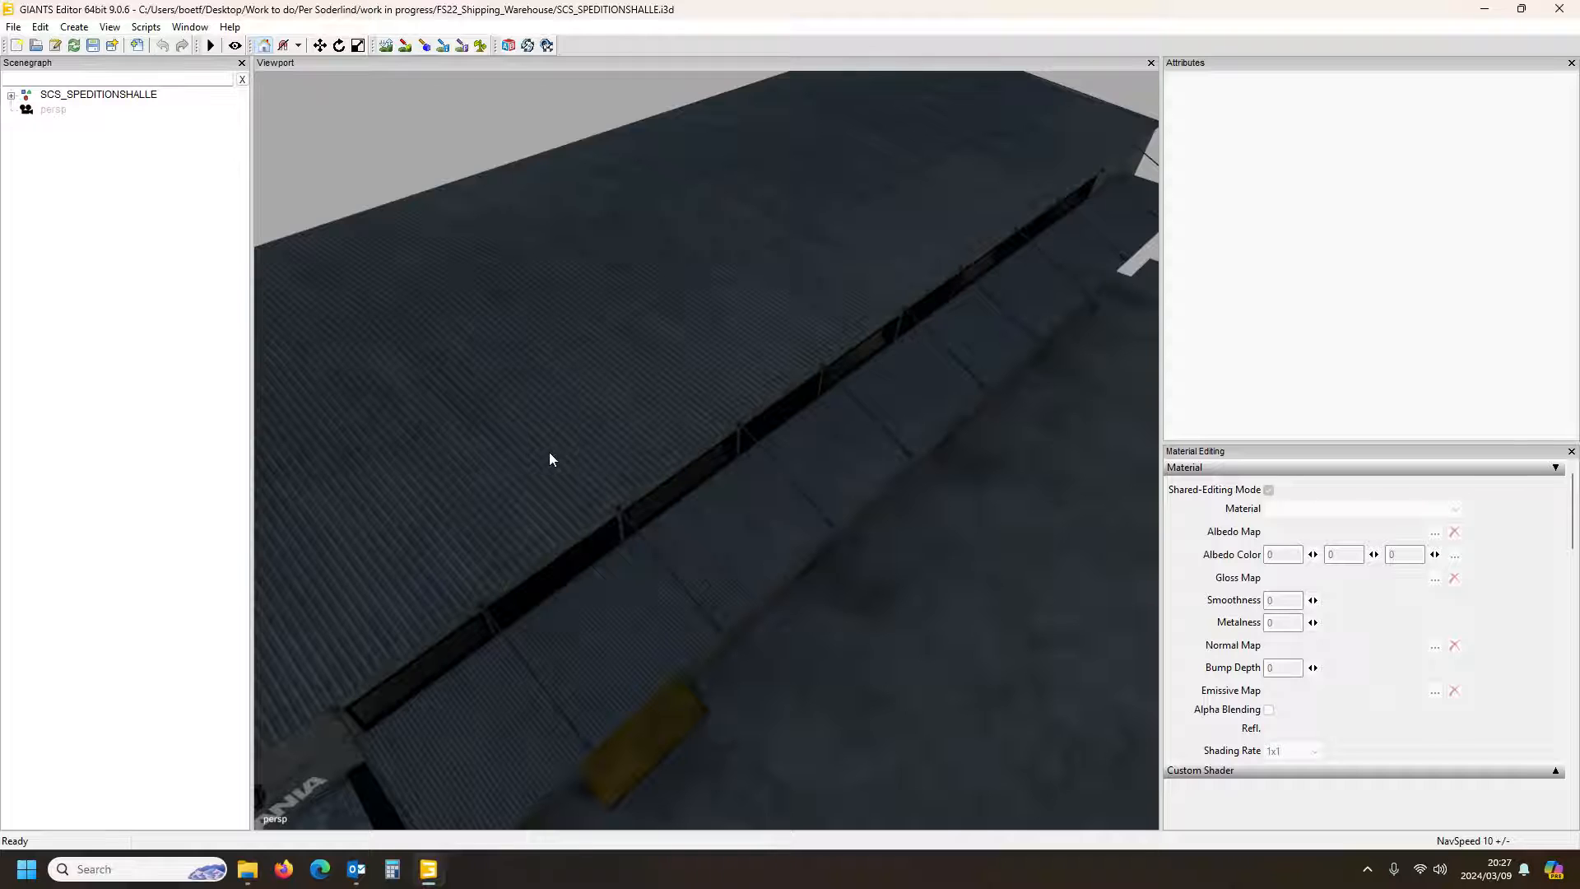
Raise the scaniaEntrance shape and place it on the black wall picture at Translate Y 3.034
{"action": "left_click_drag", "start_coordinate": [549, 452], "coordinate": [952, 355], "text": "alt"}
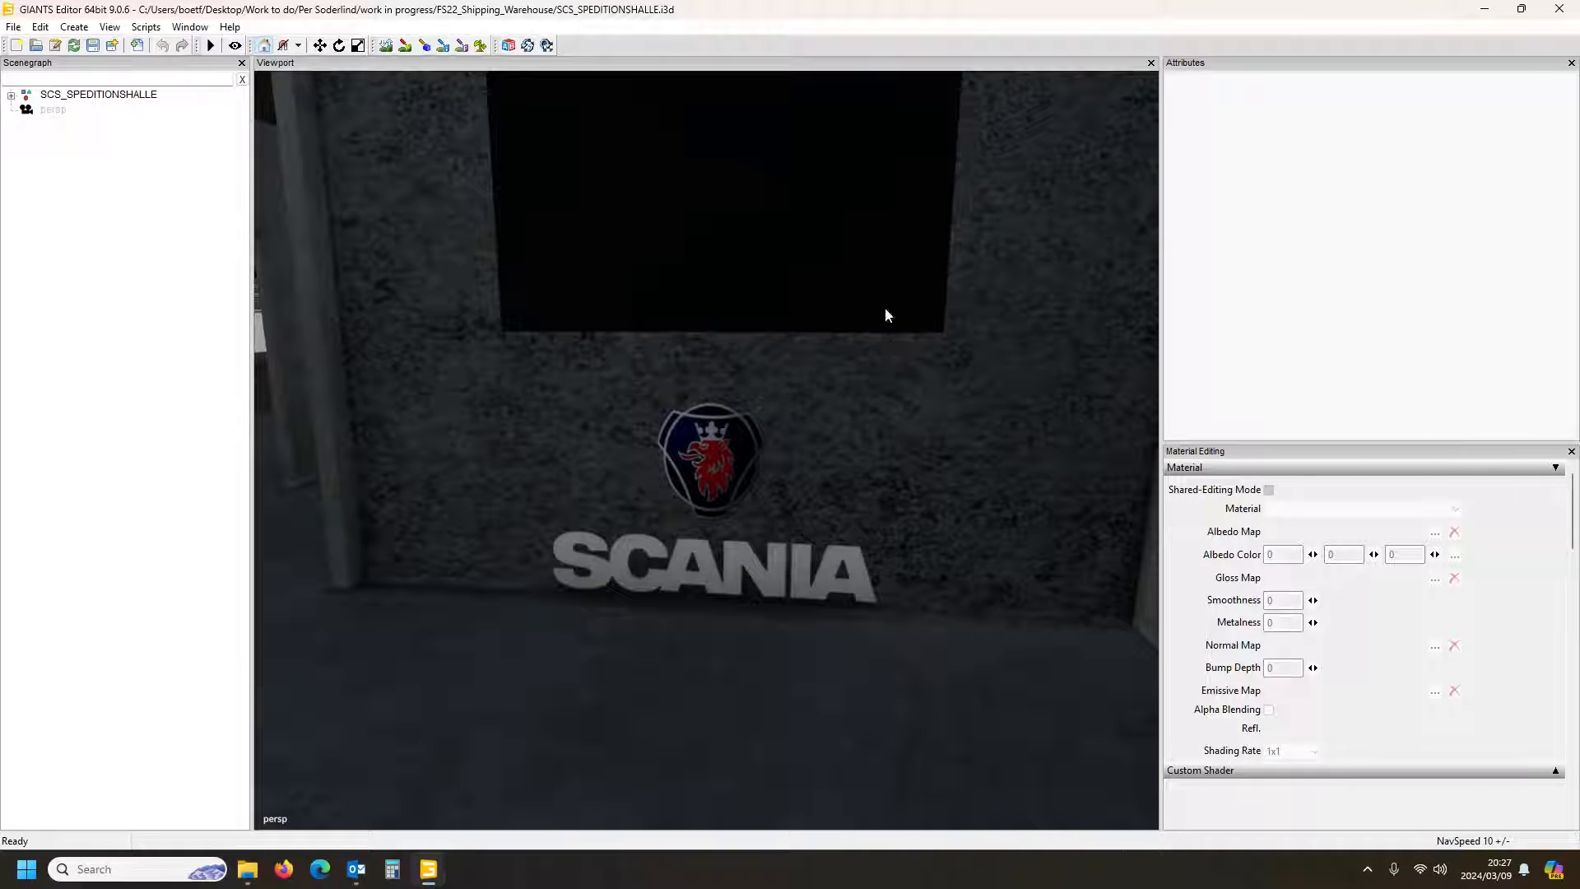
{"action": "left_click", "coordinate": [12, 96]}
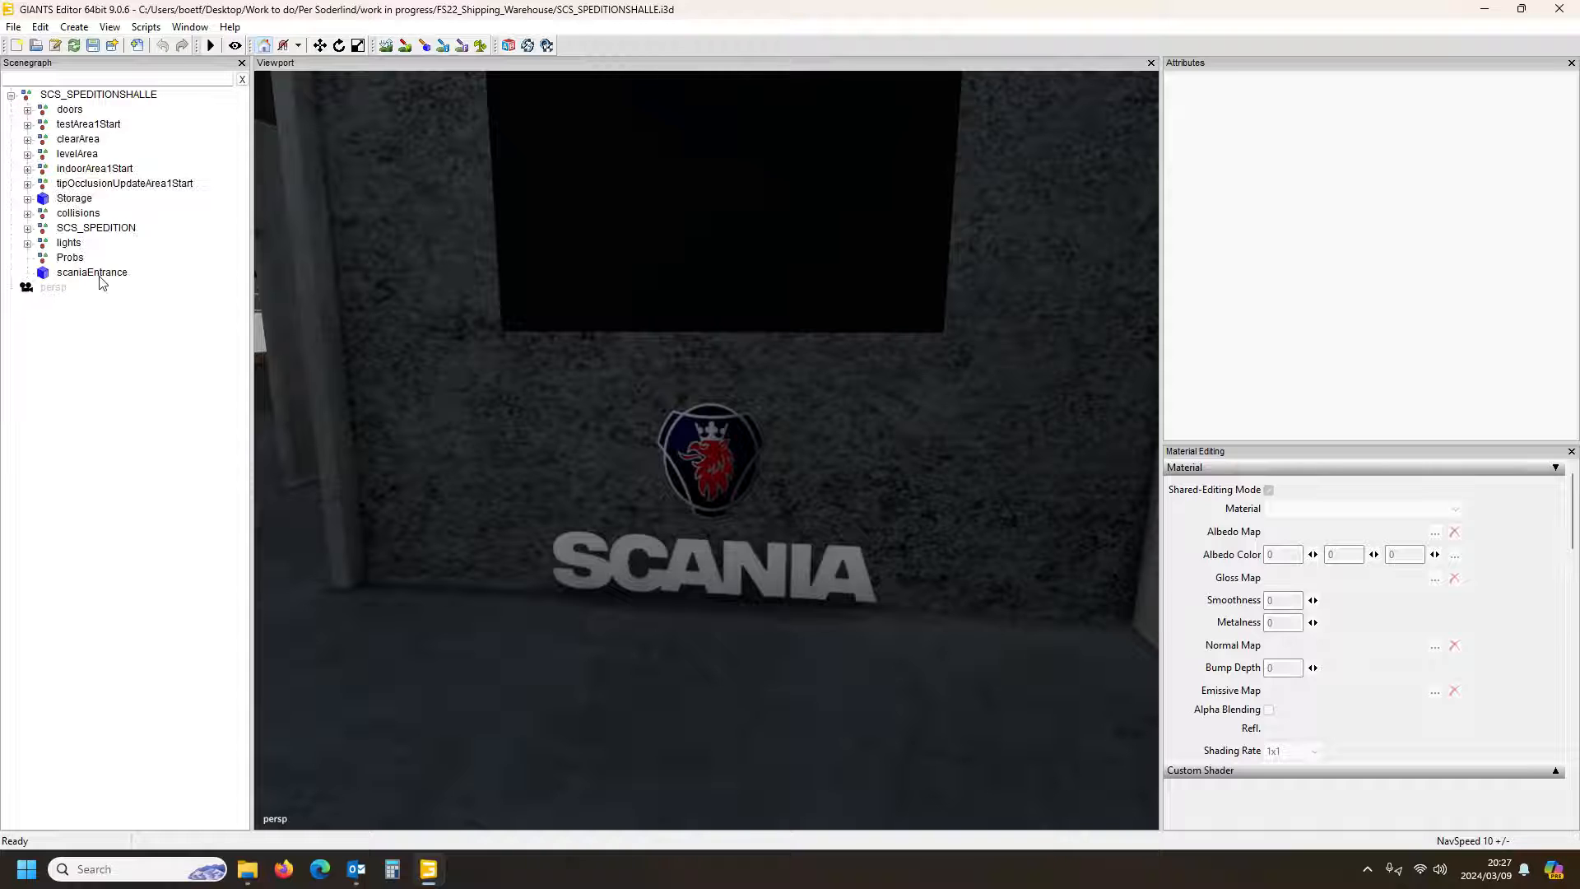
{"action": "left_click", "coordinate": [97, 274]}
{"action": "left_click_drag", "start_coordinate": [789, 729], "coordinate": [809, 682], "text": "alt"}
{"action": "left_click_drag", "start_coordinate": [677, 654], "coordinate": [673, 498]}
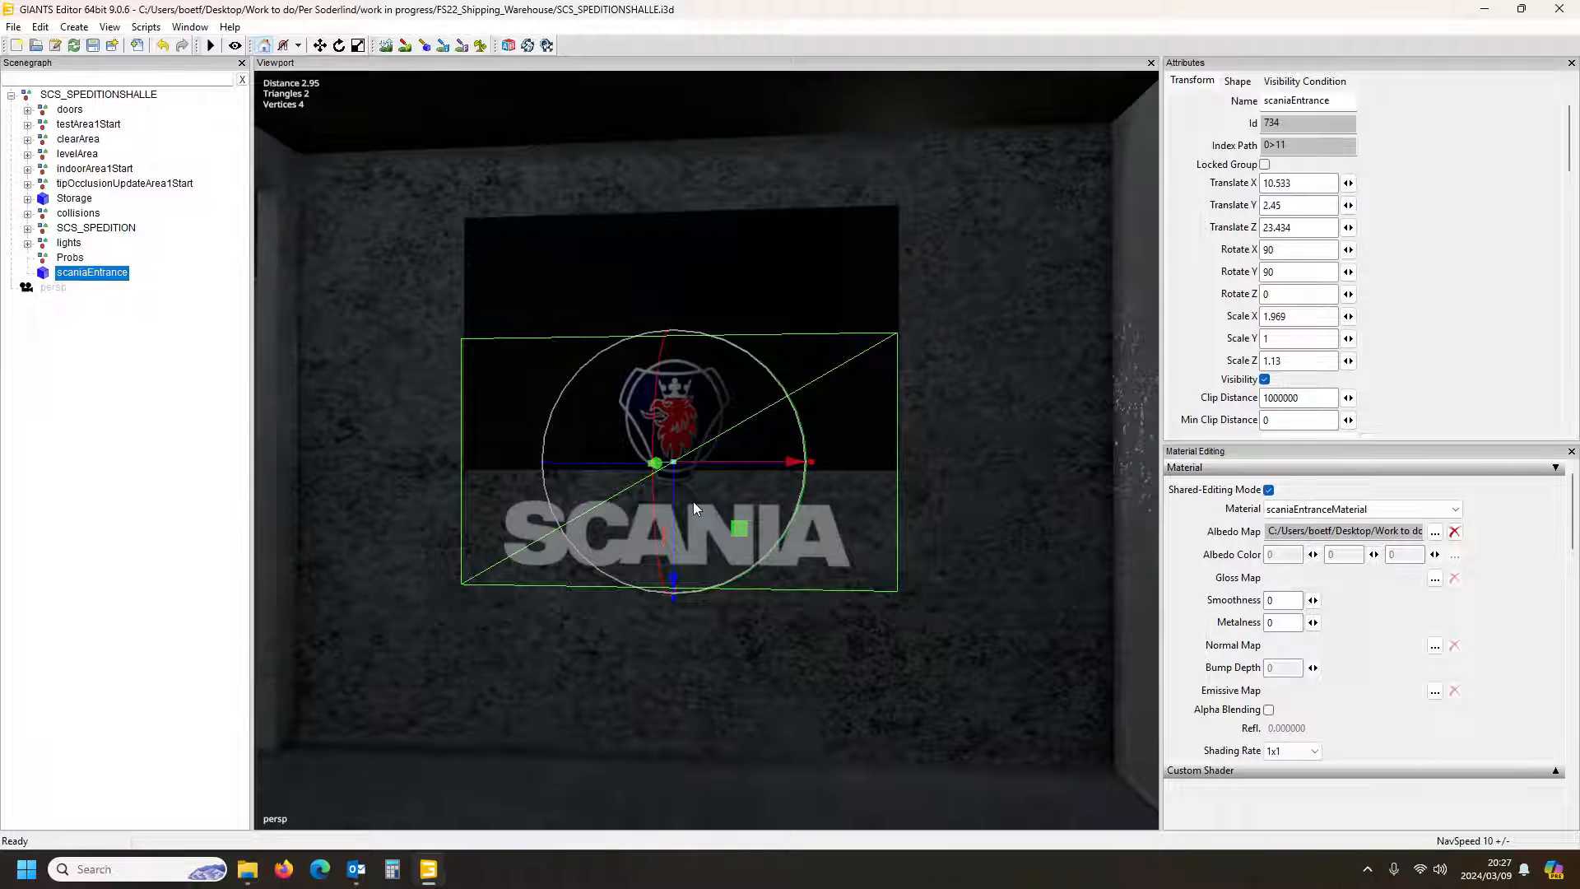
{"action": "left_click", "coordinate": [681, 466]}
{"action": "key", "text": "ctrl+b"}
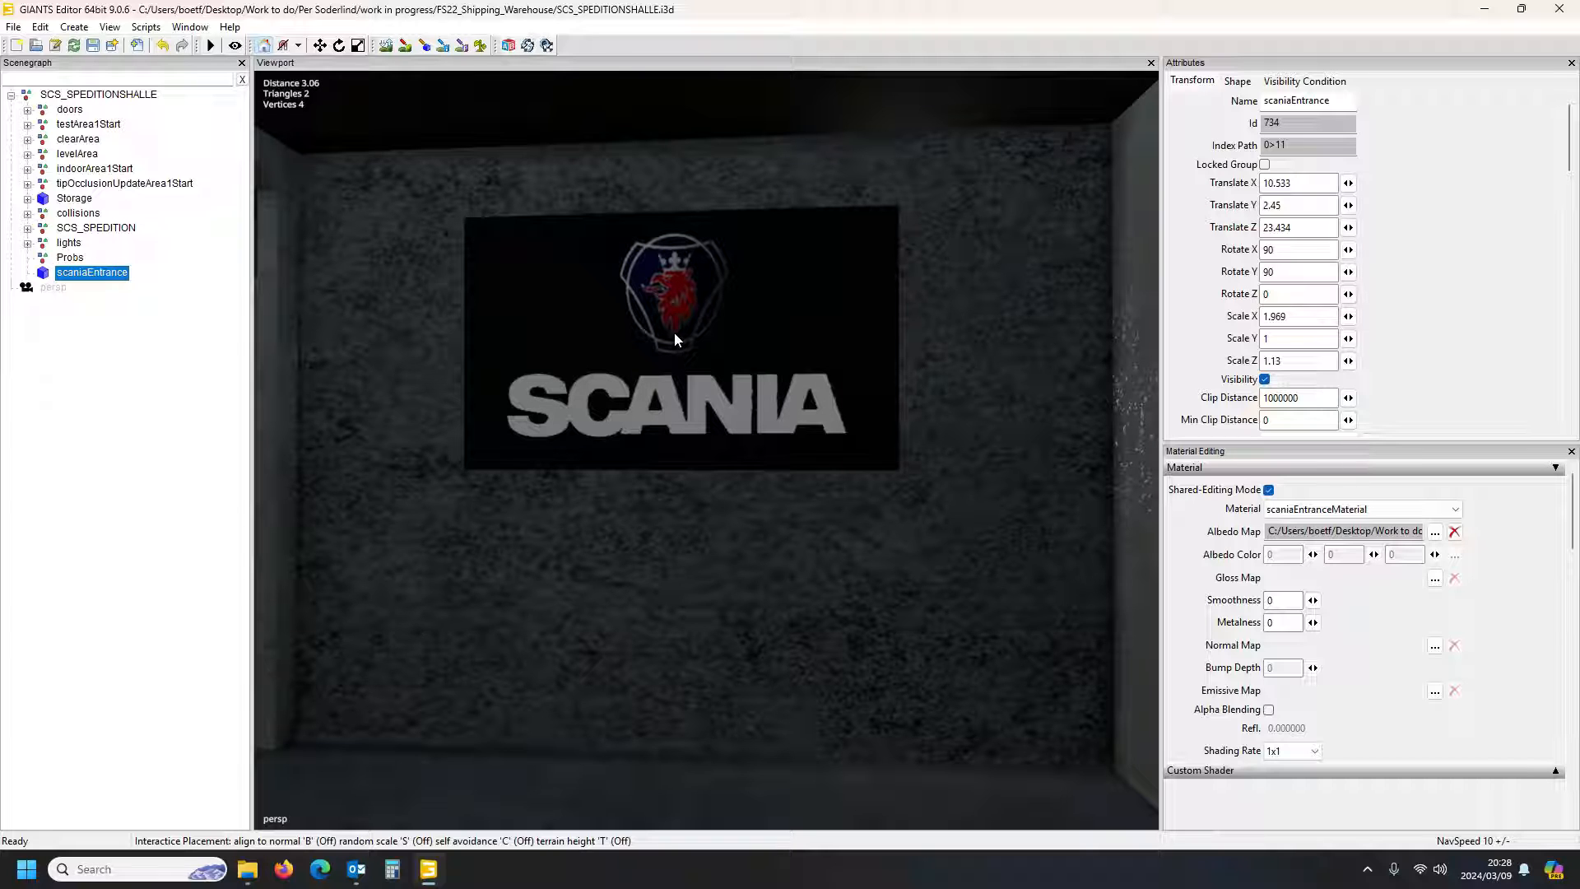
{"action": "left_click", "coordinate": [673, 332]}
Offset the scaniaEntrance shape slightly in front of the black picture, to Translate X 10.486, and deselect it
{"action": "left_click_drag", "start_coordinate": [699, 575], "coordinate": [891, 532], "text": "alt"}
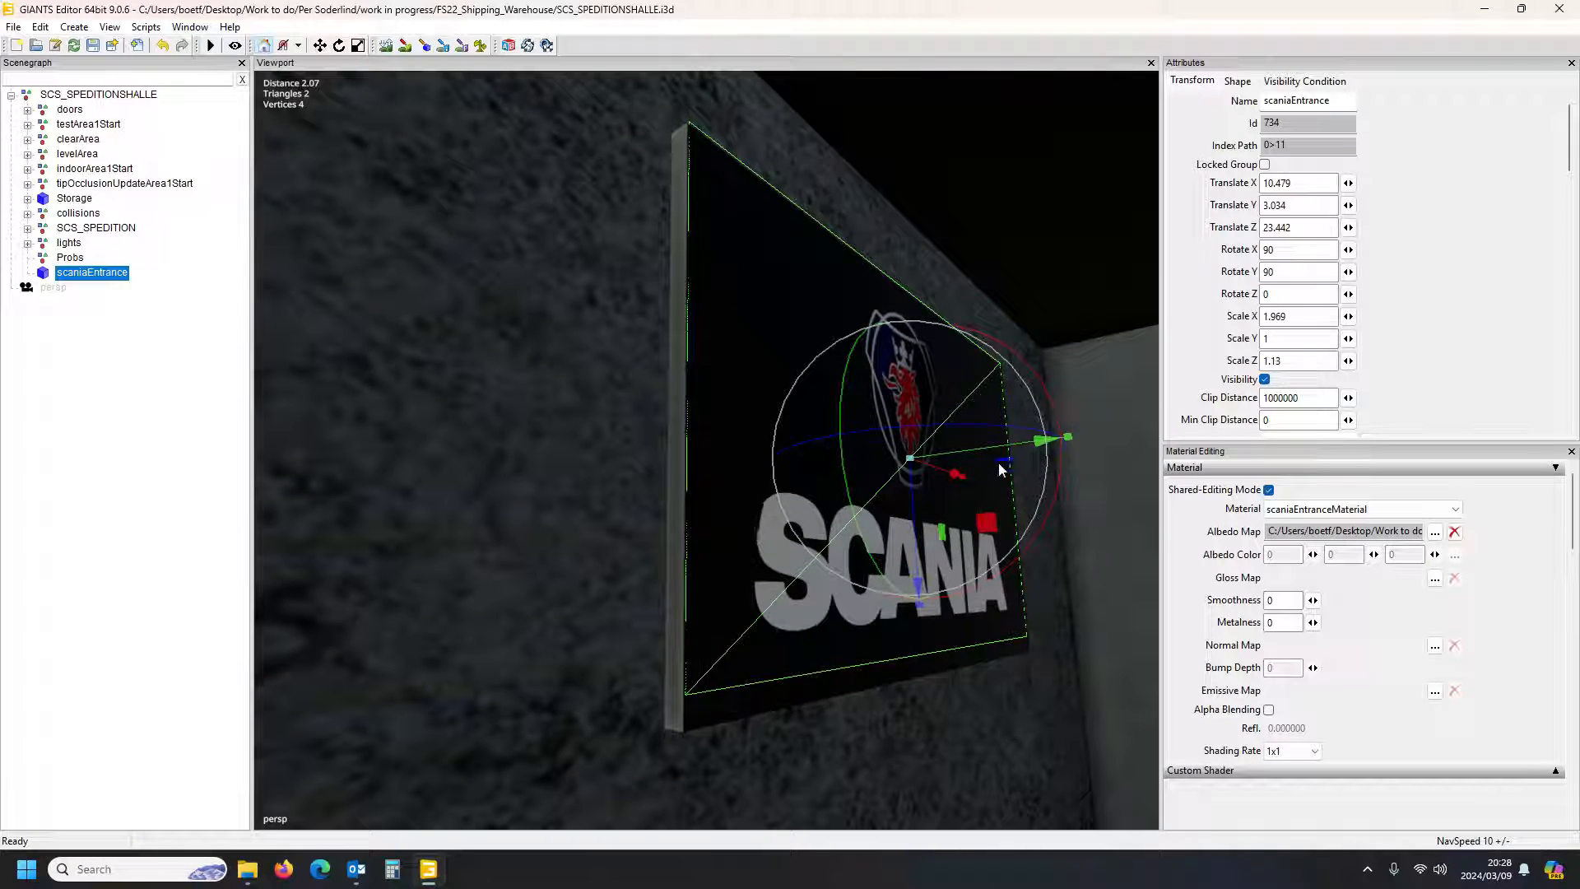
{"action": "left_click_drag", "start_coordinate": [995, 454], "coordinate": [992, 450]}
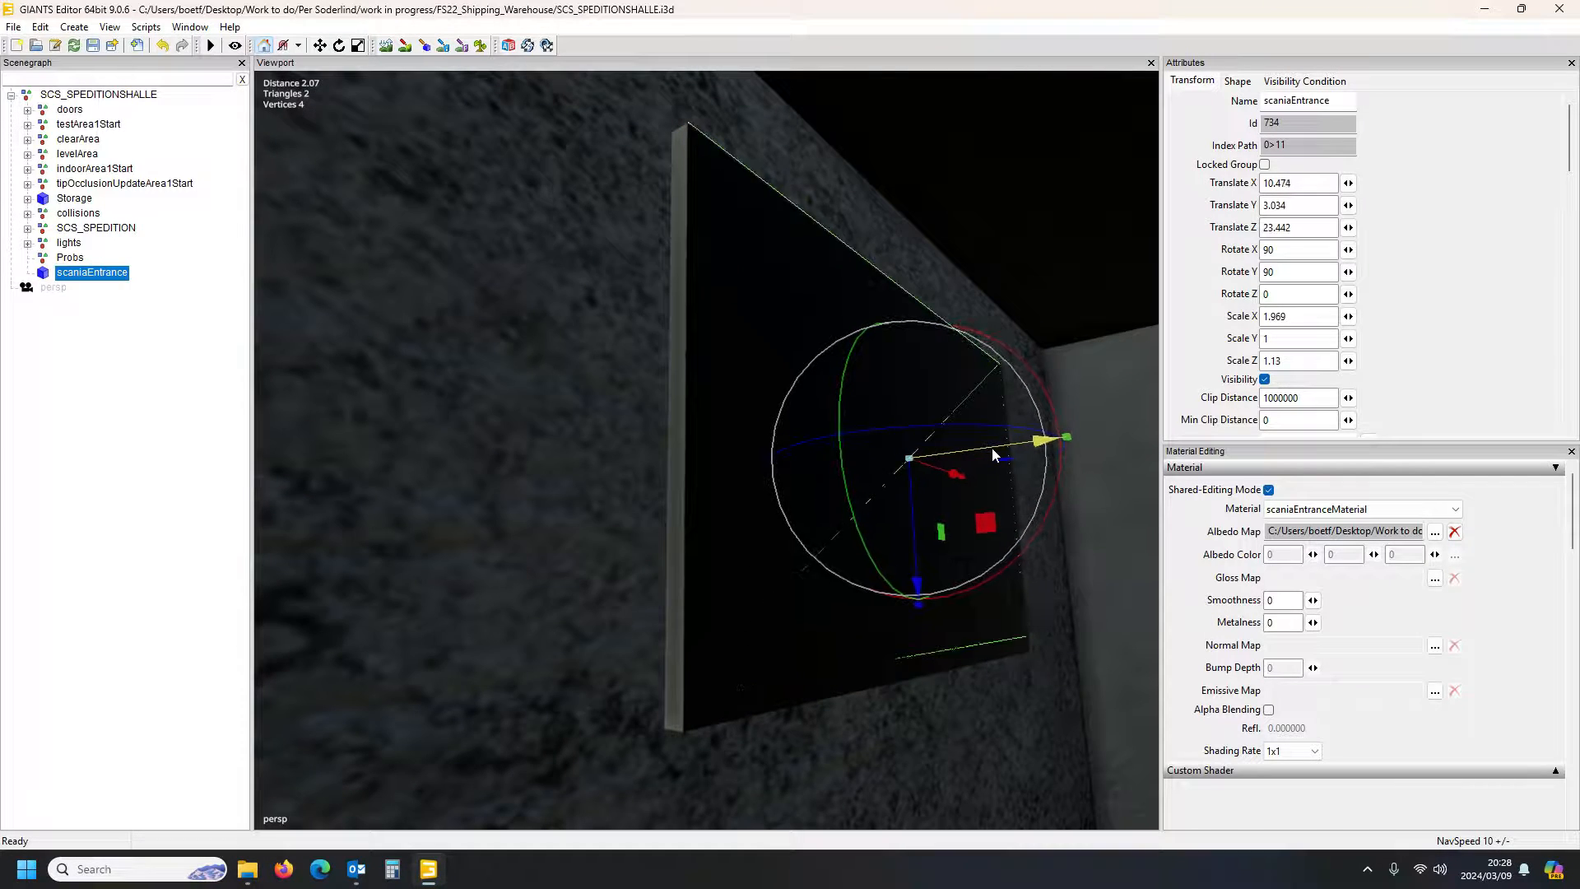
{"action": "key", "text": "ctrl+z"}
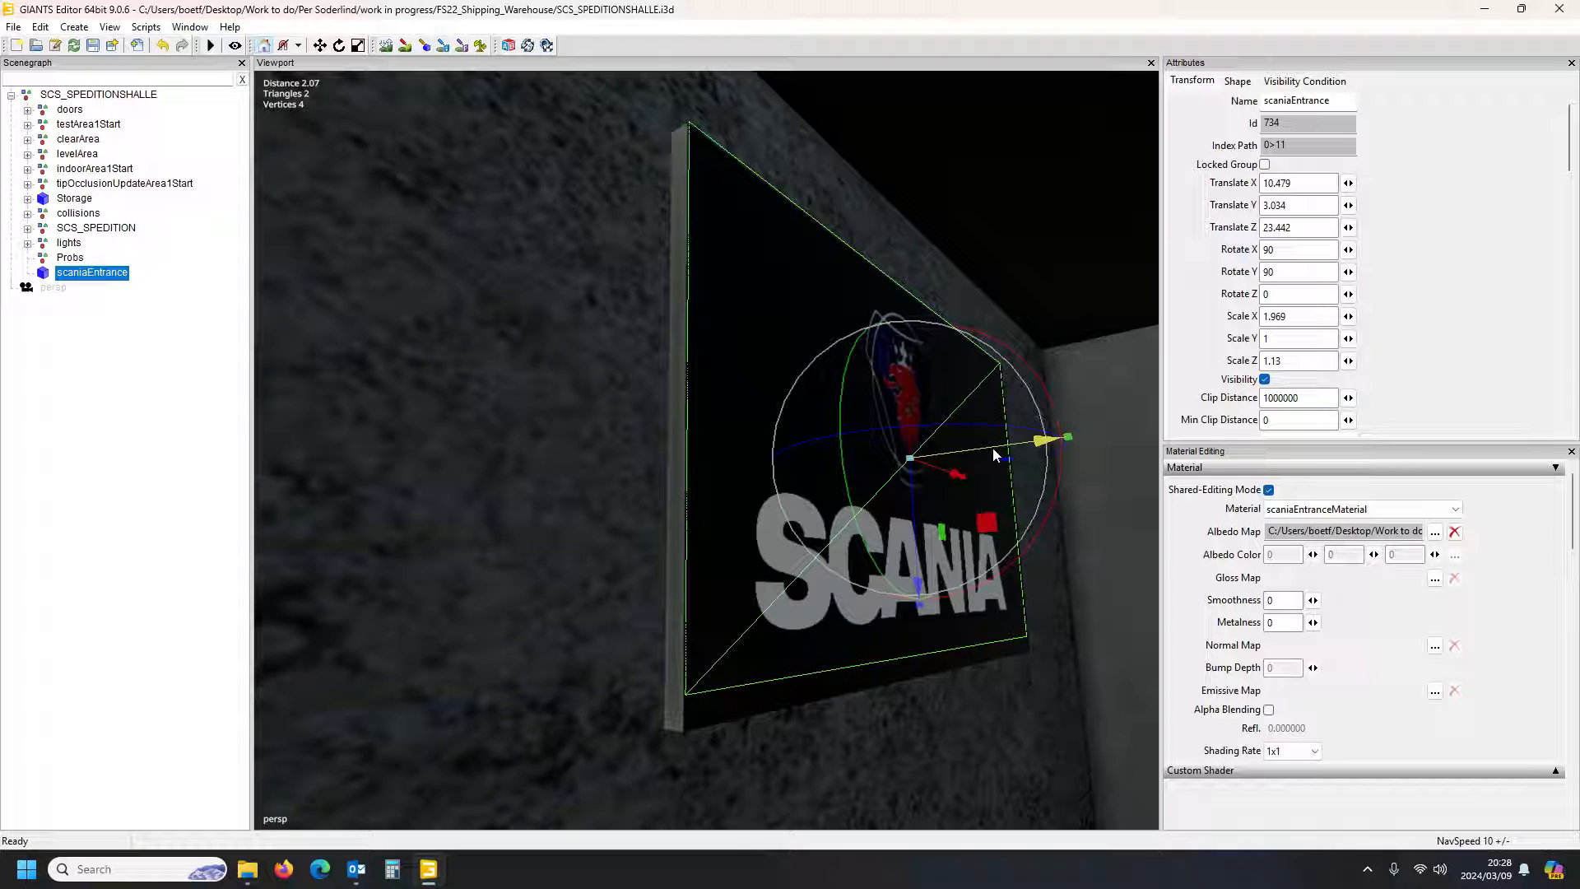
{"action": "left_click_drag", "start_coordinate": [993, 448], "coordinate": [995, 451]}
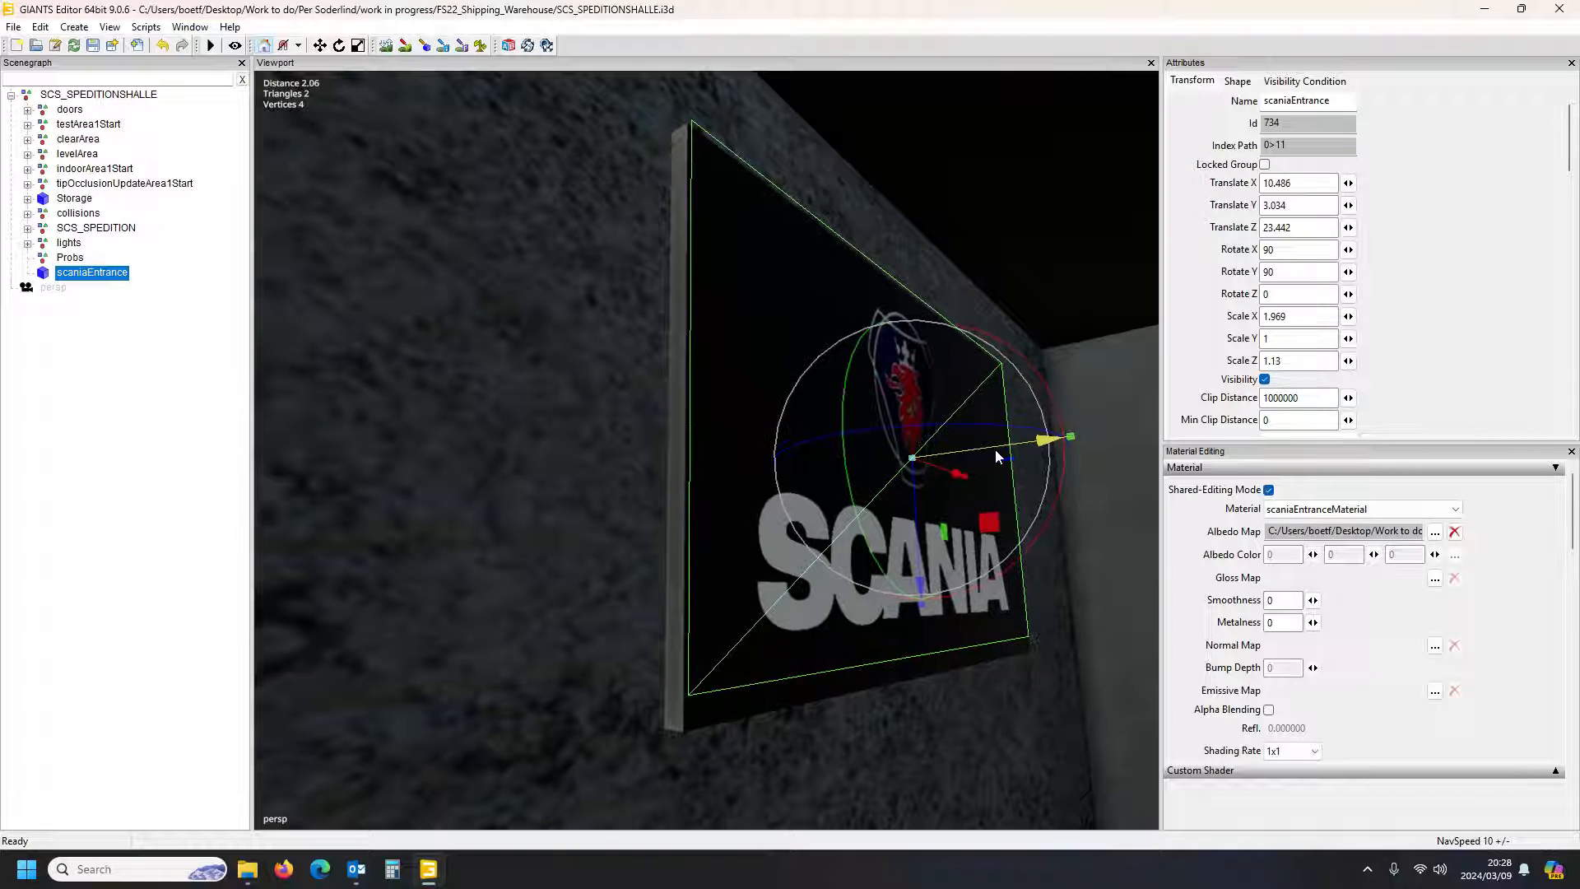
{"action": "left_click", "coordinate": [121, 431]}
Examine the Scania picture on the entrance wall from near and far, including the view through the doorway
{"action": "left_click_drag", "start_coordinate": [462, 502], "coordinate": [862, 587], "text": "alt"}
{"action": "right_click_drag", "start_coordinate": [942, 547], "coordinate": [330, 547]}
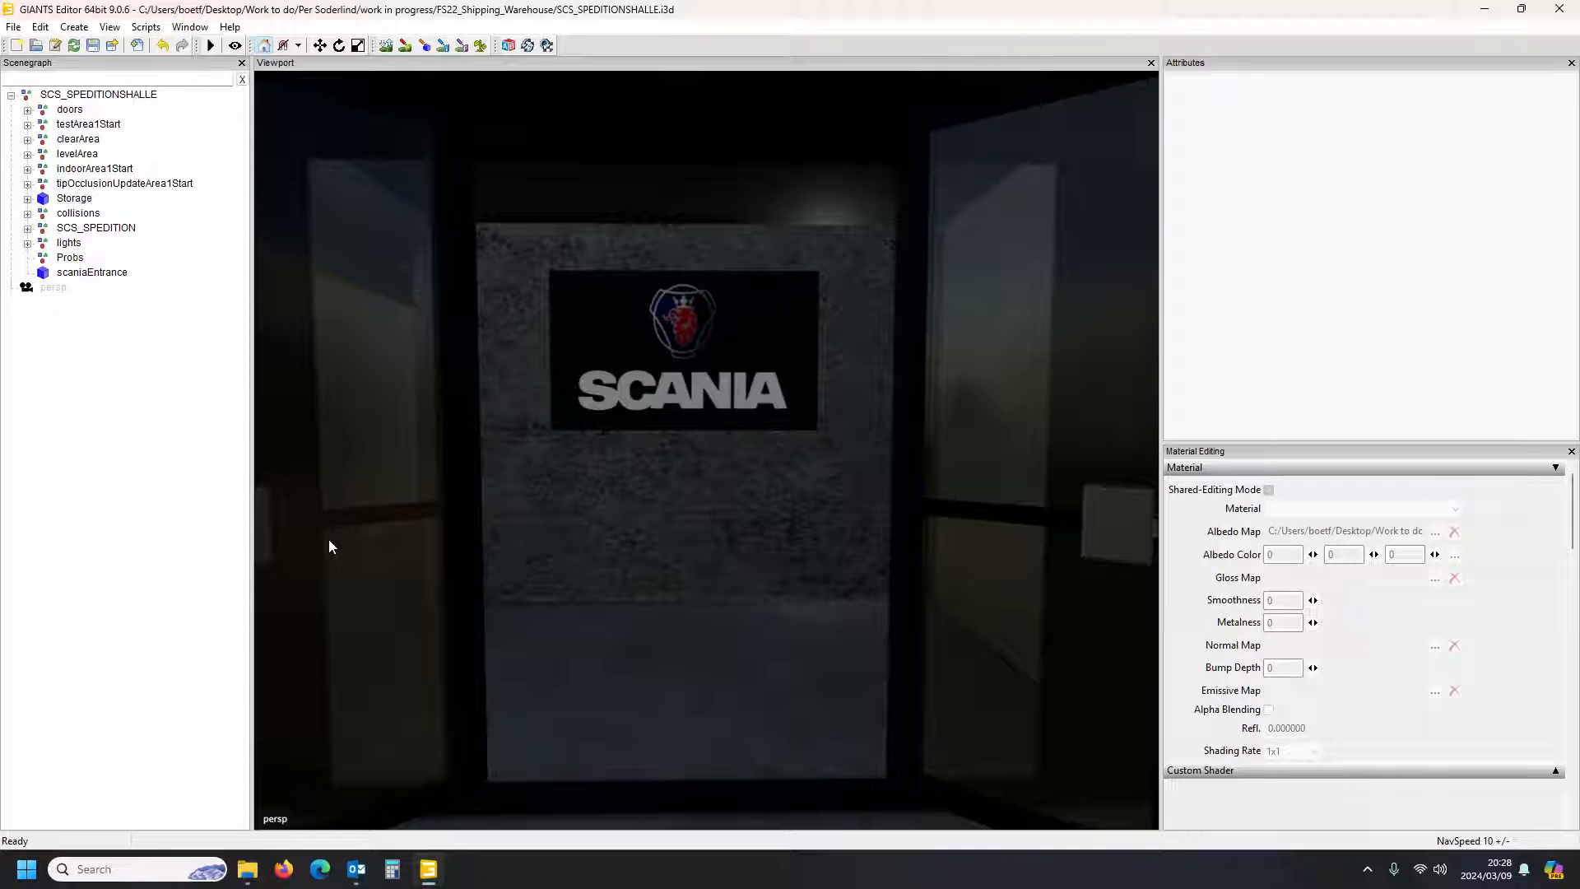
{"action": "scroll", "coordinate": [663, 535], "scroll_direction": "up", "scroll_amount": 10}
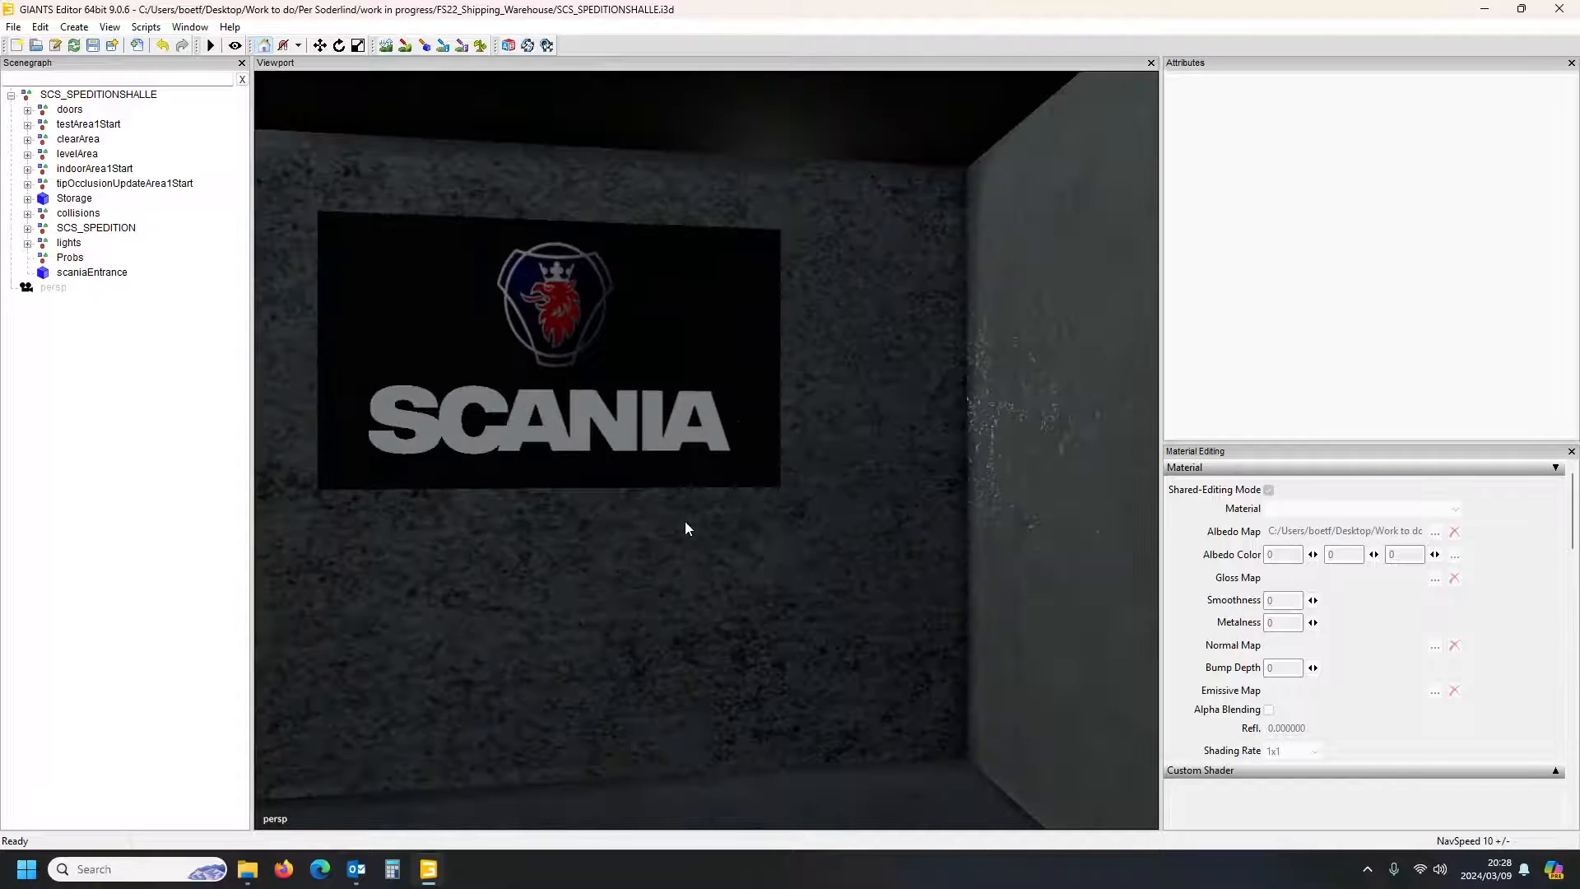
{"action": "mouse_move", "coordinate": [658, 492]}
{"action": "right_mouse_down"}
{"action": "mouse_move", "coordinate": [798, 483]}
{"action": "mouse_move", "coordinate": [585, 546]}
{"action": "mouse_move", "coordinate": [575, 522]}
{"action": "mouse_move", "coordinate": [645, 491]}
{"action": "right_mouse_up"}
{"action": "scroll", "coordinate": [649, 500], "scroll_direction": "down", "scroll_amount": 5}
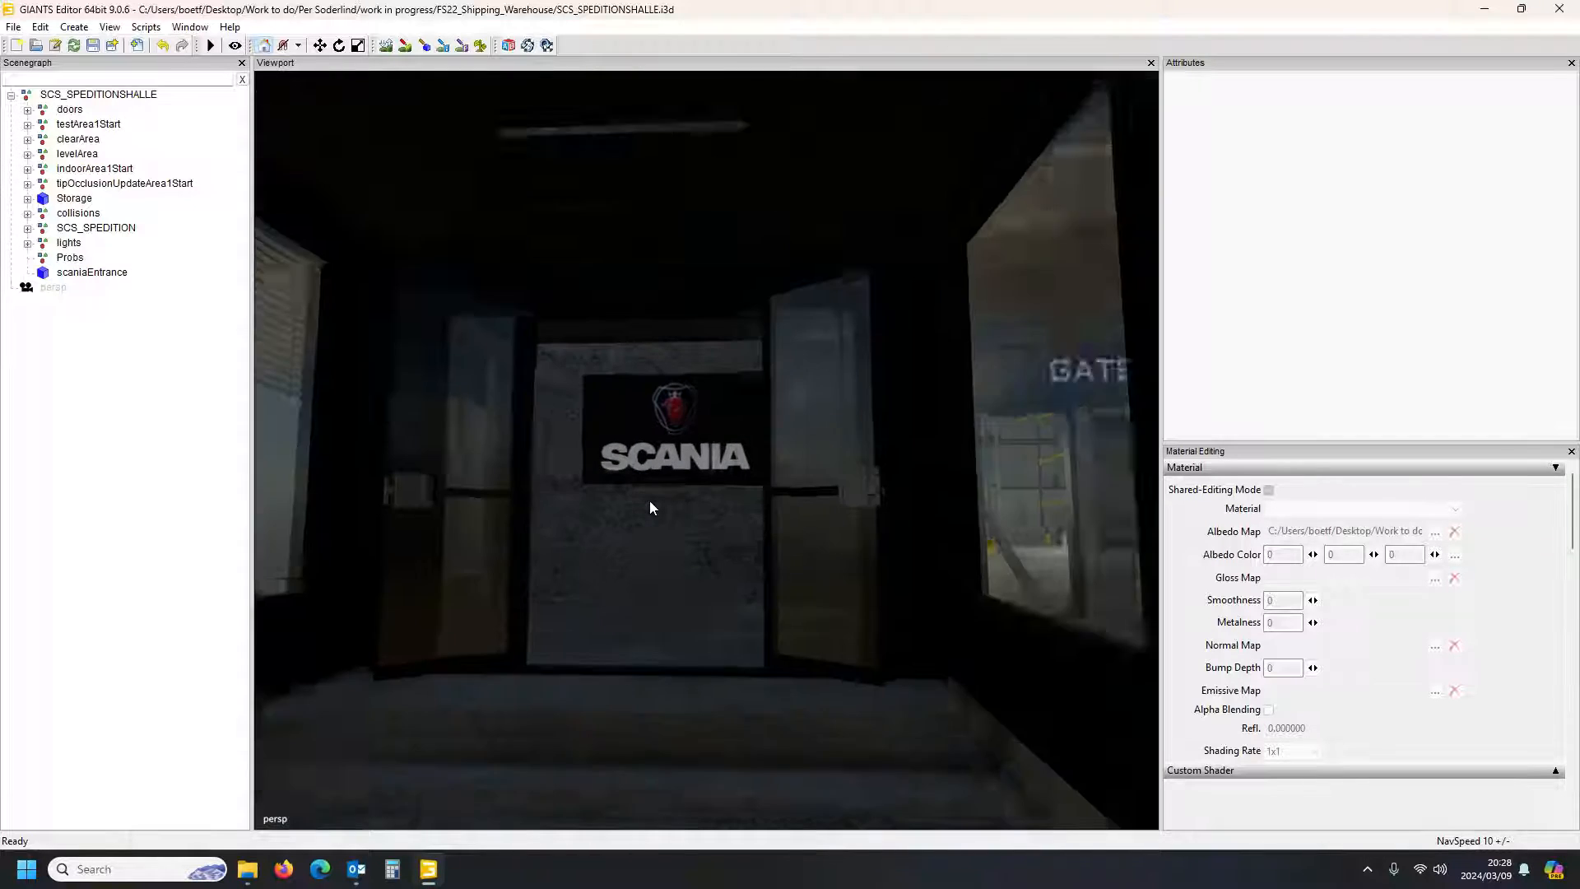
{"action": "scroll", "coordinate": [649, 501], "scroll_direction": "up", "scroll_amount": 10}
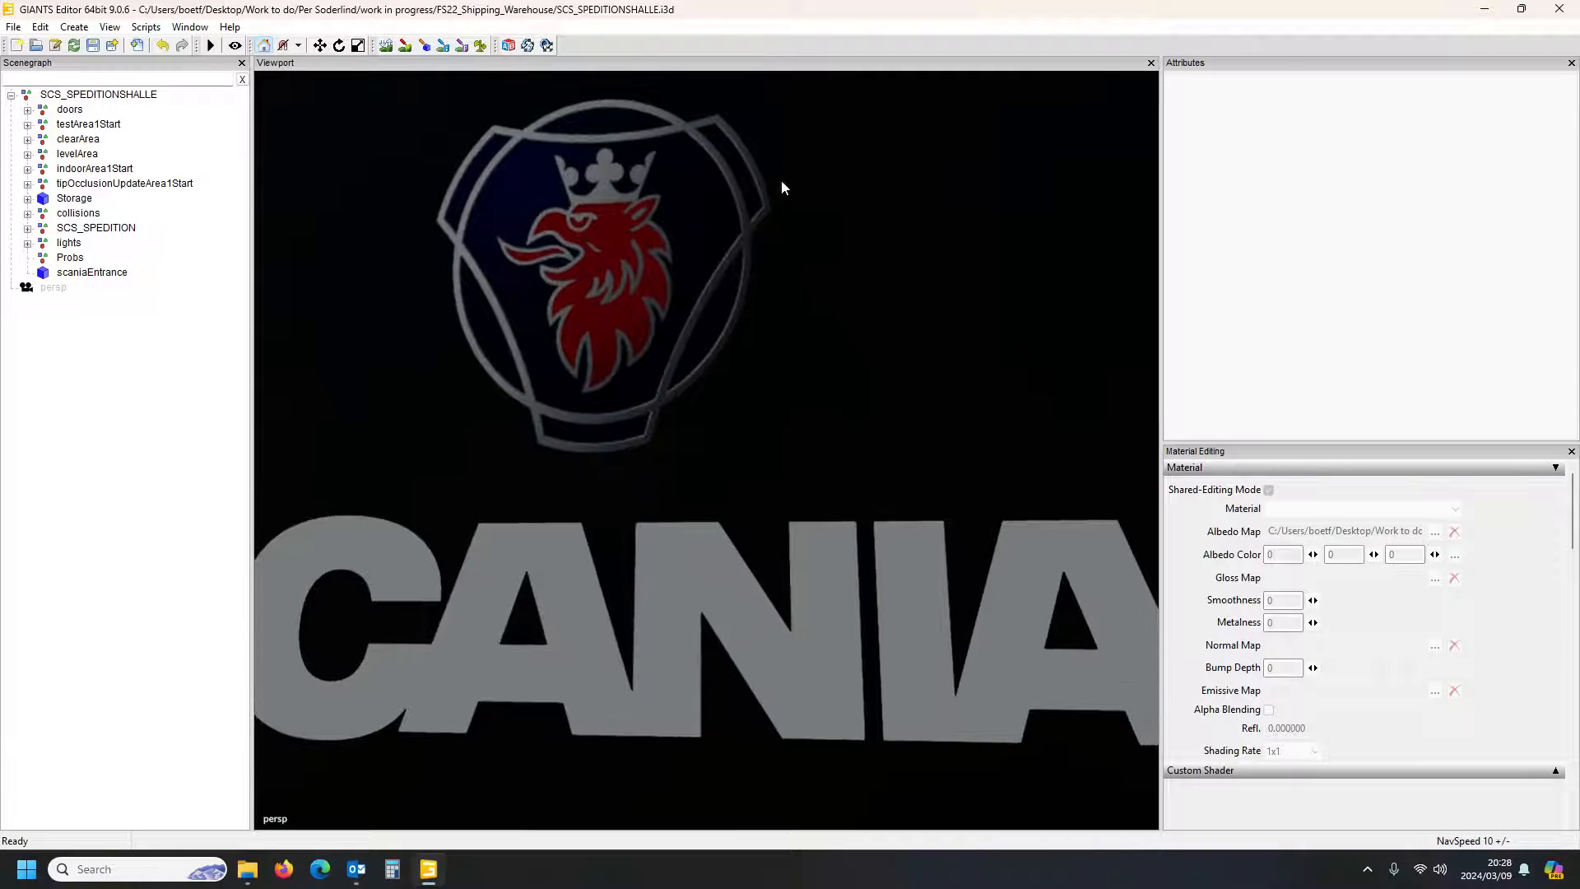
{"action": "scroll", "coordinate": [719, 464], "scroll_direction": "down", "scroll_amount": 5}
{"action": "right_click_drag", "start_coordinate": [730, 444], "coordinate": [739, 512]}
{"action": "scroll", "coordinate": [726, 407], "scroll_direction": "up", "scroll_amount": 5}
{"action": "scroll", "coordinate": [747, 519], "scroll_direction": "down", "scroll_amount": 5}
{"action": "left_click_drag", "start_coordinate": [740, 508], "coordinate": [703, 499], "text": "alt"}
{"action": "scroll", "coordinate": [742, 564], "scroll_direction": "up", "scroll_amount": 5}
{"action": "scroll", "coordinate": [742, 565], "scroll_direction": "down", "scroll_amount": 5}
{"action": "scroll", "coordinate": [747, 536], "scroll_direction": "up", "scroll_amount": 5}
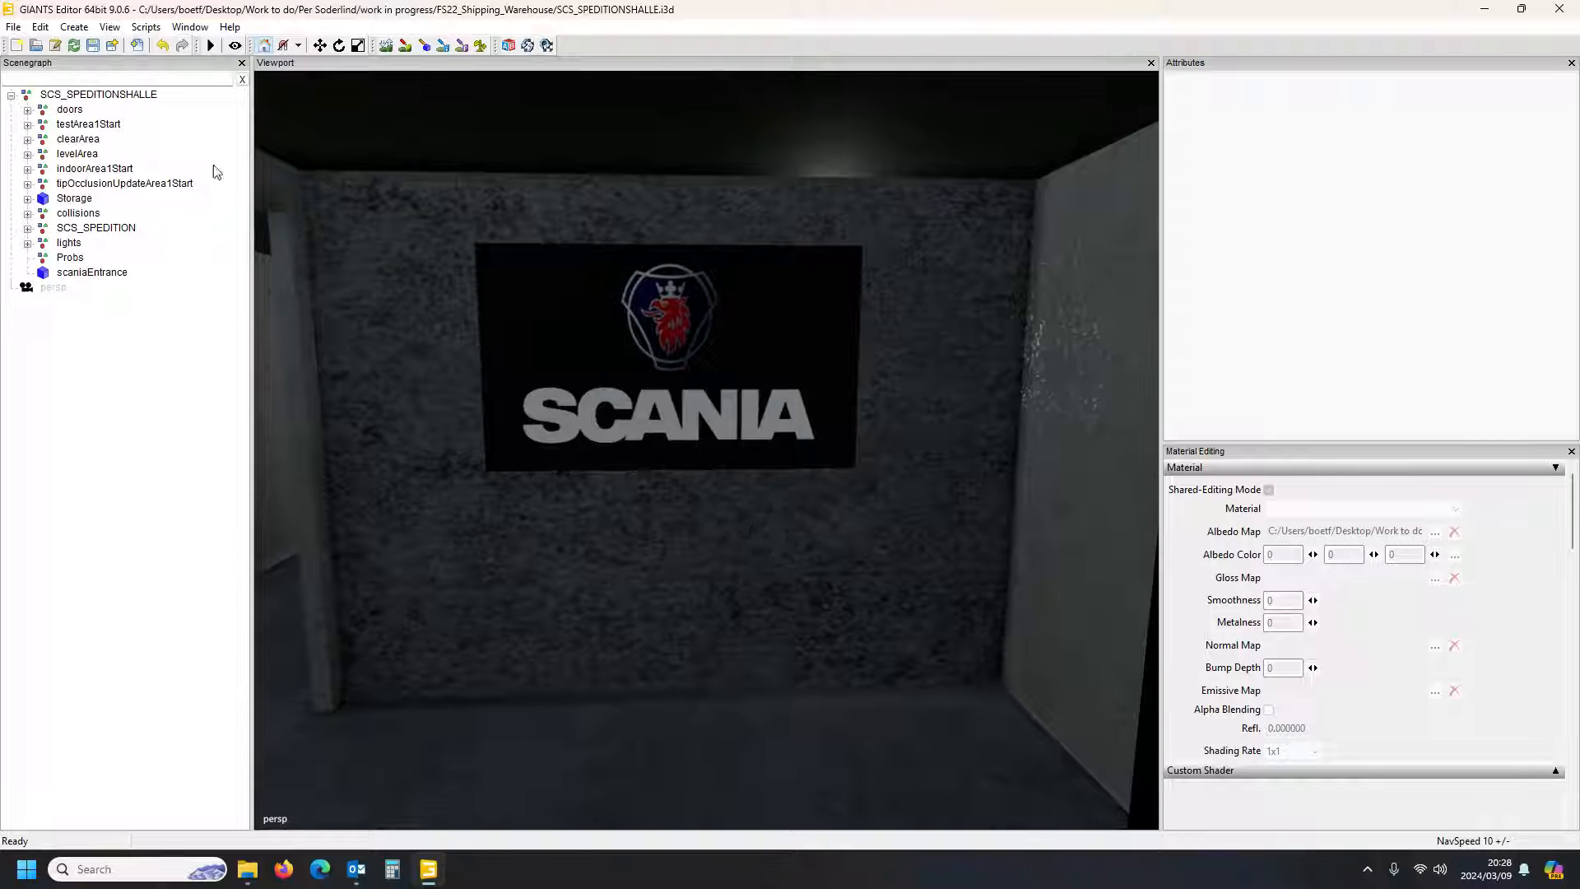
Create a light to preview the Scania picture under brighter lighting and delete the light again
{"action": "left_click", "coordinate": [74, 27]}
{"action": "left_click", "coordinate": [91, 64]}
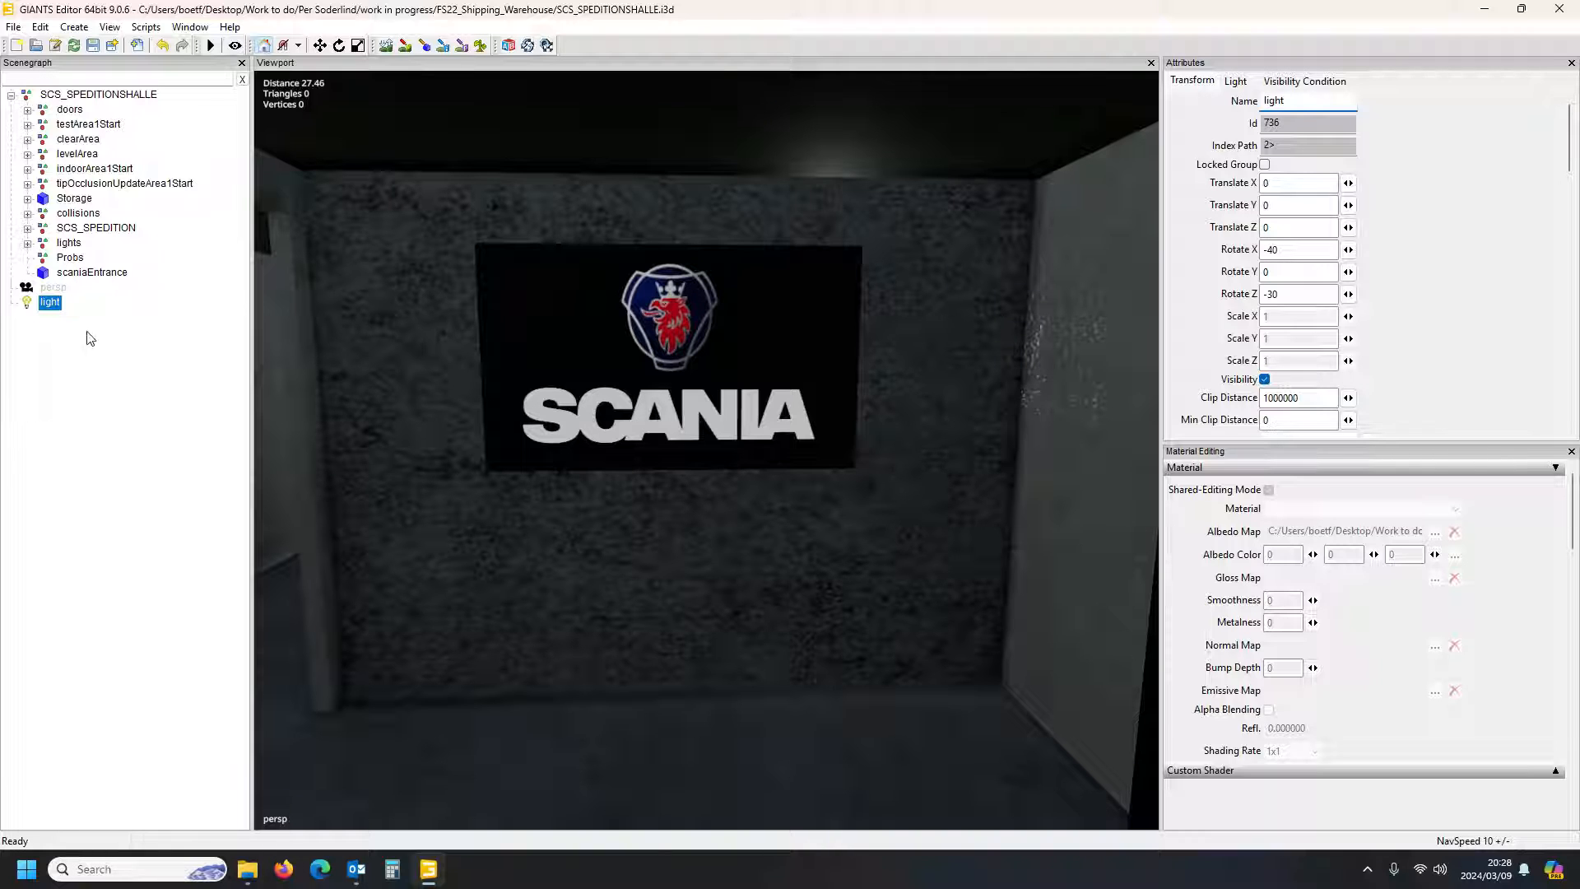
{"action": "left_click", "coordinate": [50, 303]}
{"action": "key", "text": "Delete"}
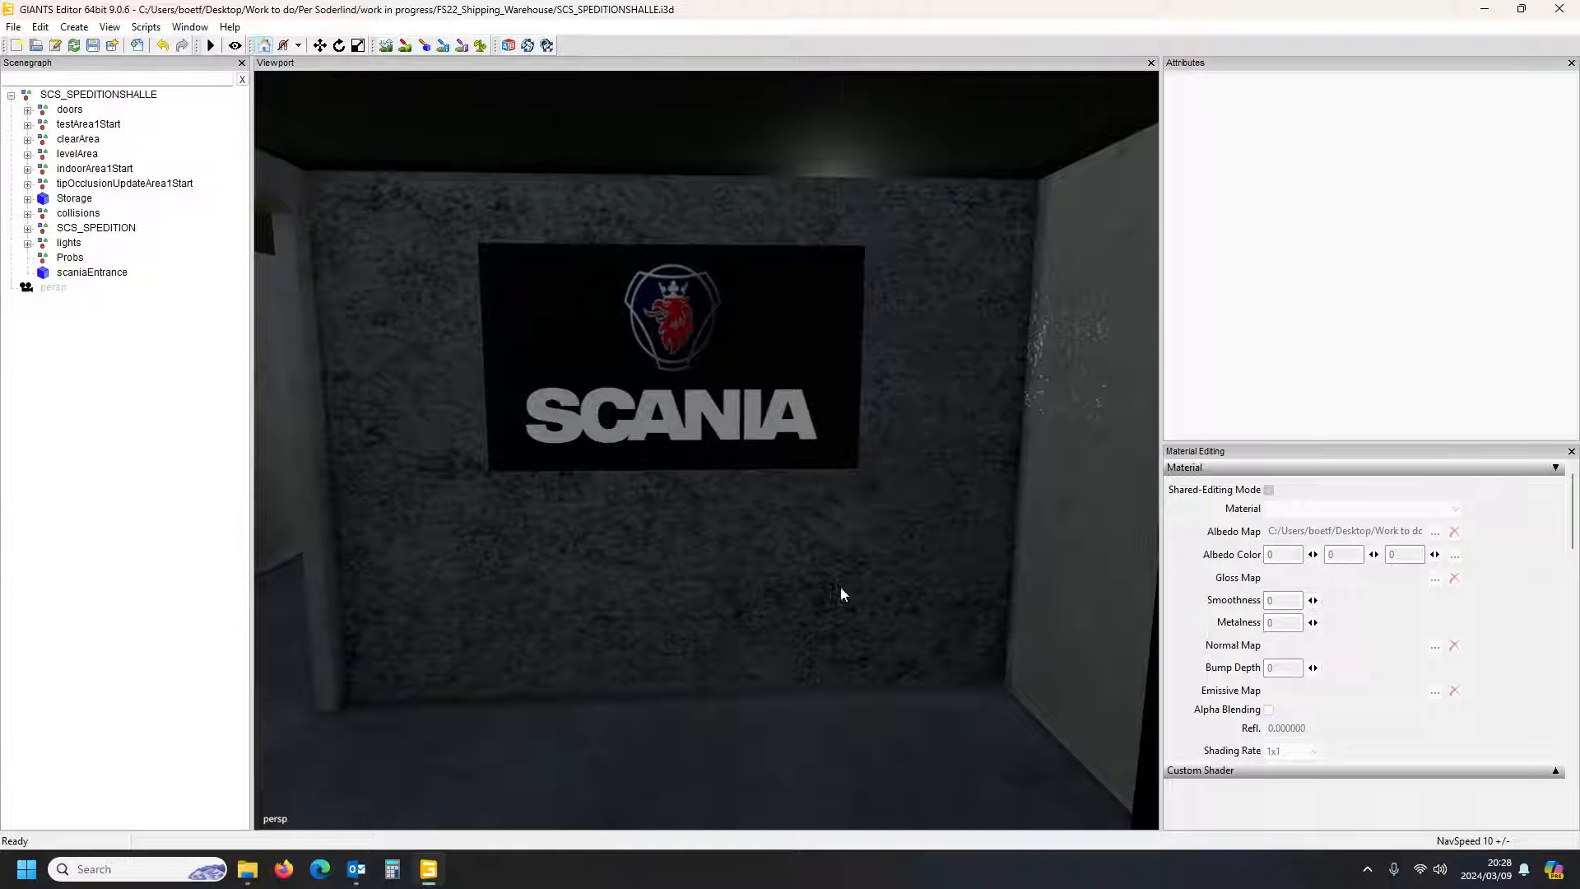
Check the placed scaniaEntrance shape once more, save the scene and close the editor
{"action": "right_click_drag", "start_coordinate": [839, 592], "coordinate": [650, 224]}
{"action": "right_click_drag", "start_coordinate": [734, 364], "coordinate": [812, 331]}
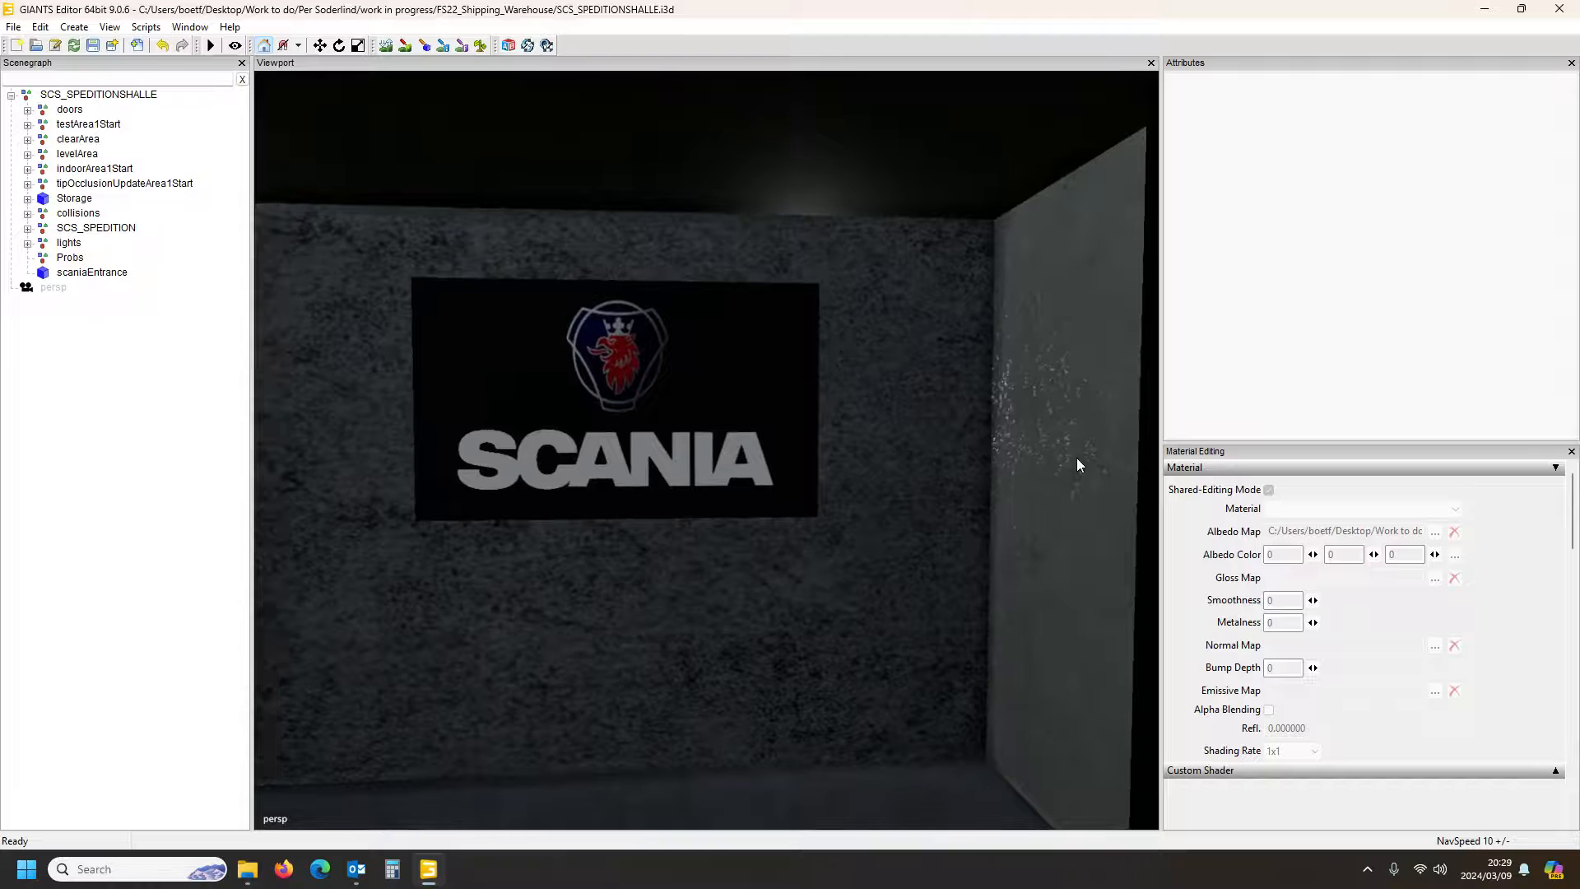
{"action": "left_click", "coordinate": [105, 275]}
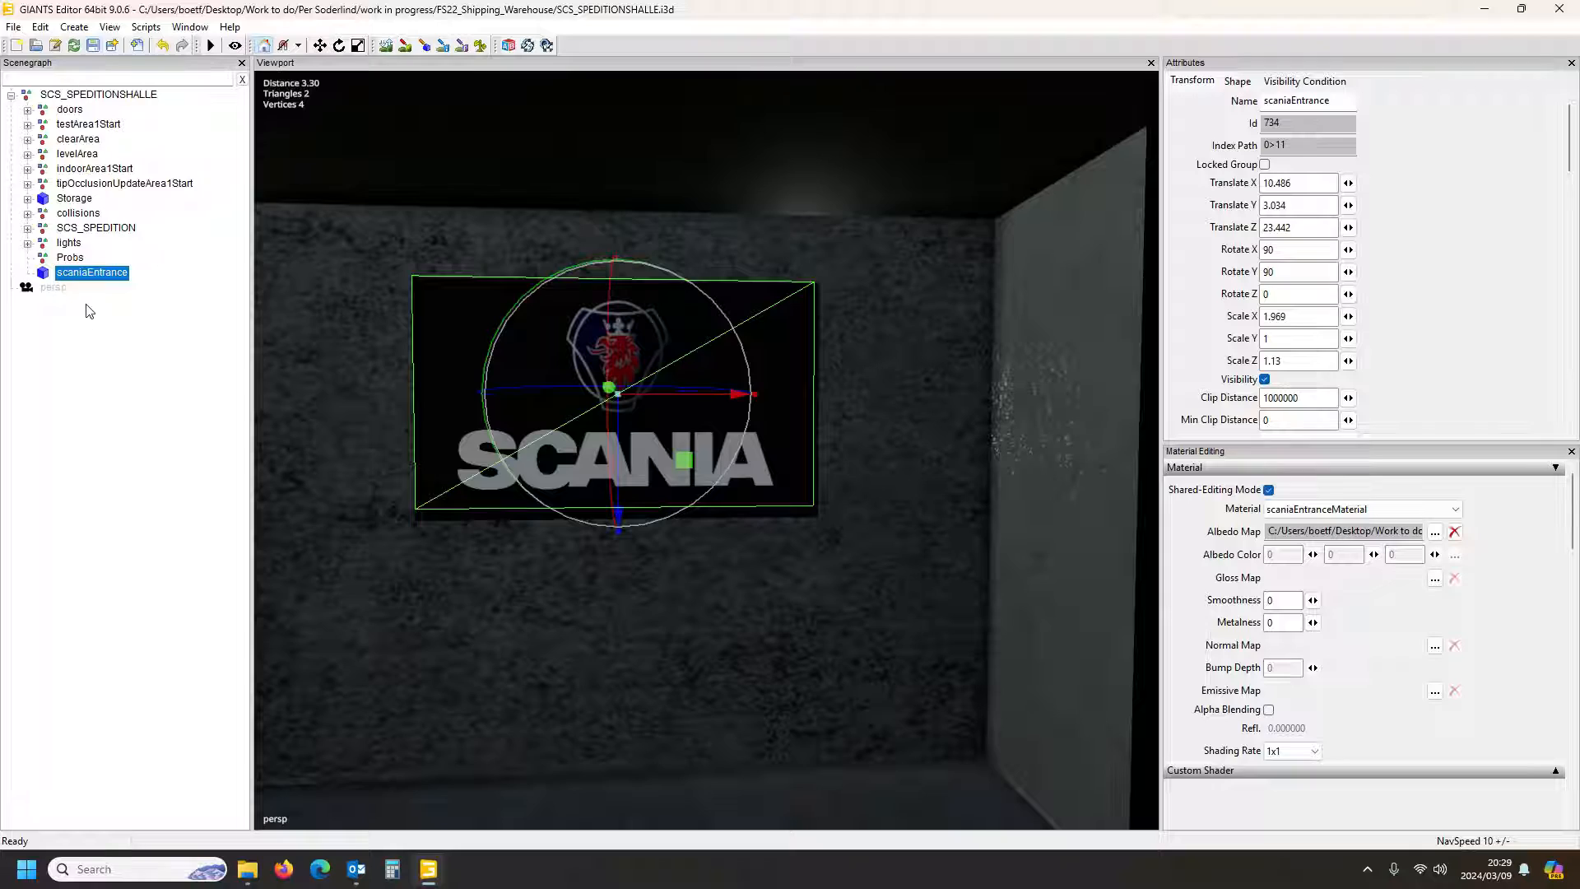
{"action": "left_click", "coordinate": [1559, 9]}
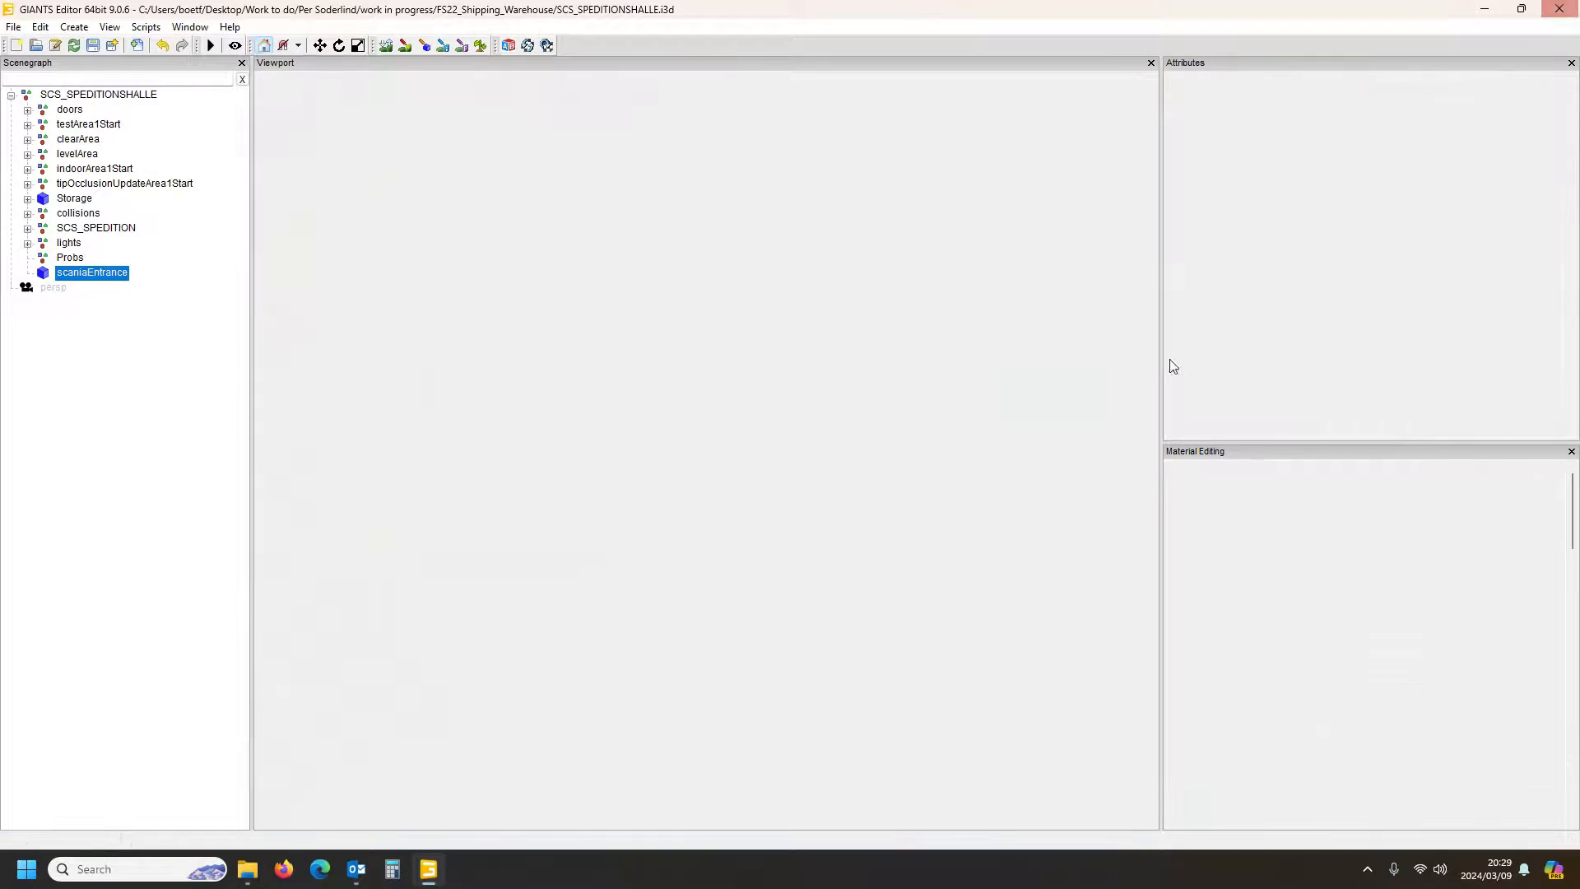
Delete scaniaEntrance.i3d and scaniaEntrance.i3d.shapes from the mod's imported folder
{"action": "double_click", "coordinate": [782, 238]}
{"action": "left_click_drag", "start_coordinate": [815, 364], "coordinate": [746, 237]}
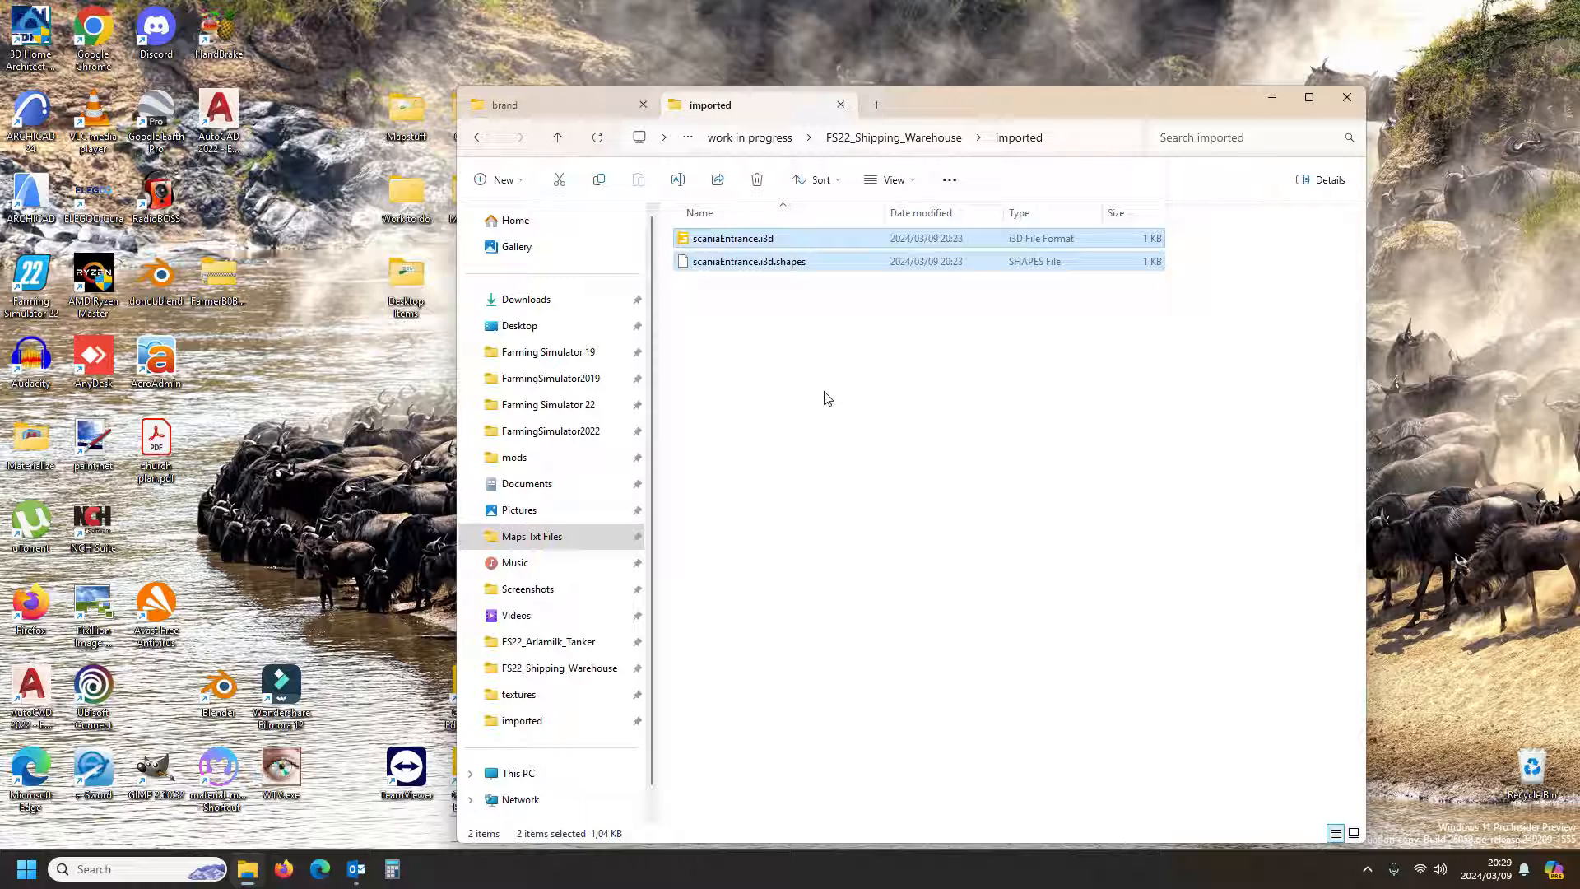
{"action": "key", "text": "Delete"}
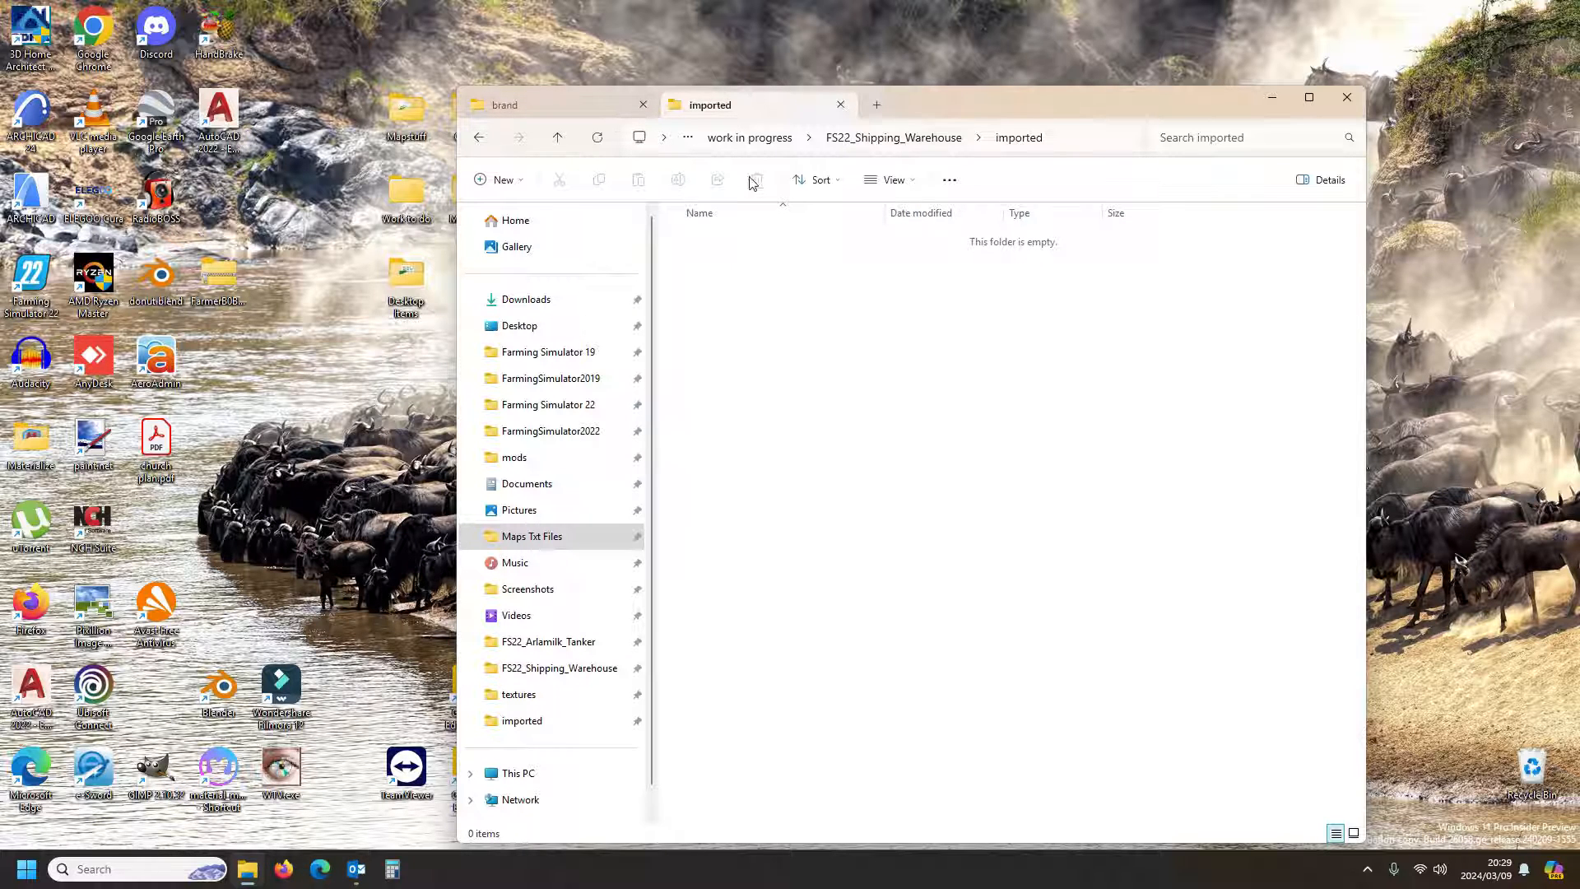
Reopen SCS_SPEDITIONSHALLE.i3d in GIANTS Editor 9.0.6 with the imported source files removed
{"action": "left_click", "coordinate": [874, 138]}
{"action": "double_click", "coordinate": [792, 401]}
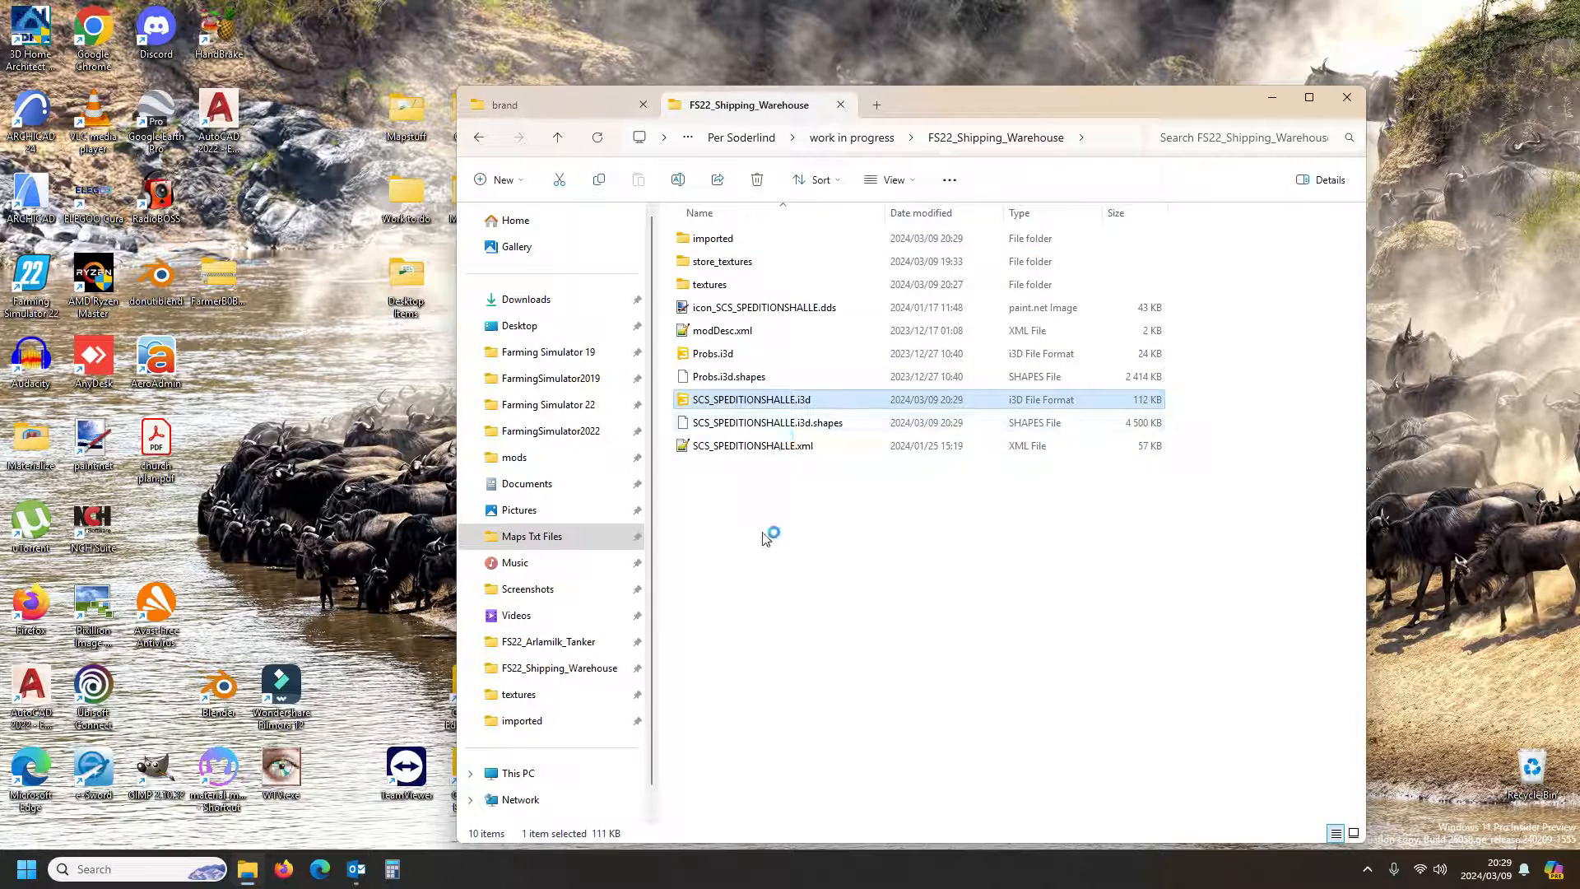
{"action": "left_click", "coordinate": [761, 535]}
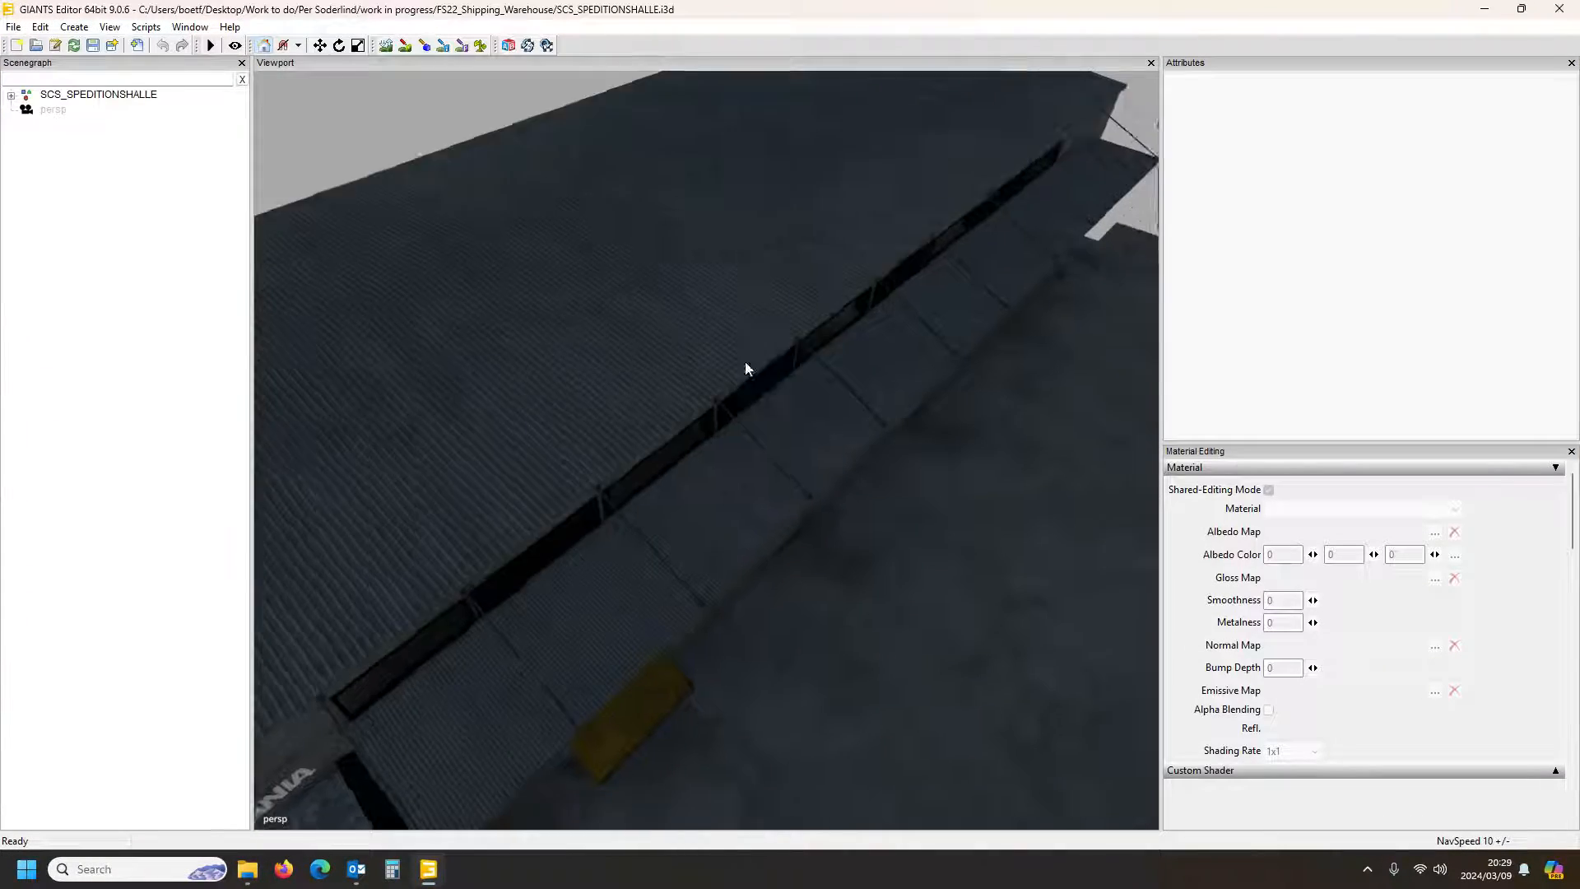
Inspect the Scania picture on the entrance wall of the reopened warehouse and save the scene
{"action": "left_click_drag", "start_coordinate": [745, 363], "coordinate": [570, 204], "text": "alt"}
{"action": "scroll", "coordinate": [307, 418], "scroll_direction": "up", "scroll_amount": 3}
{"action": "scroll", "coordinate": [548, 234], "scroll_direction": "down", "scroll_amount": 3}
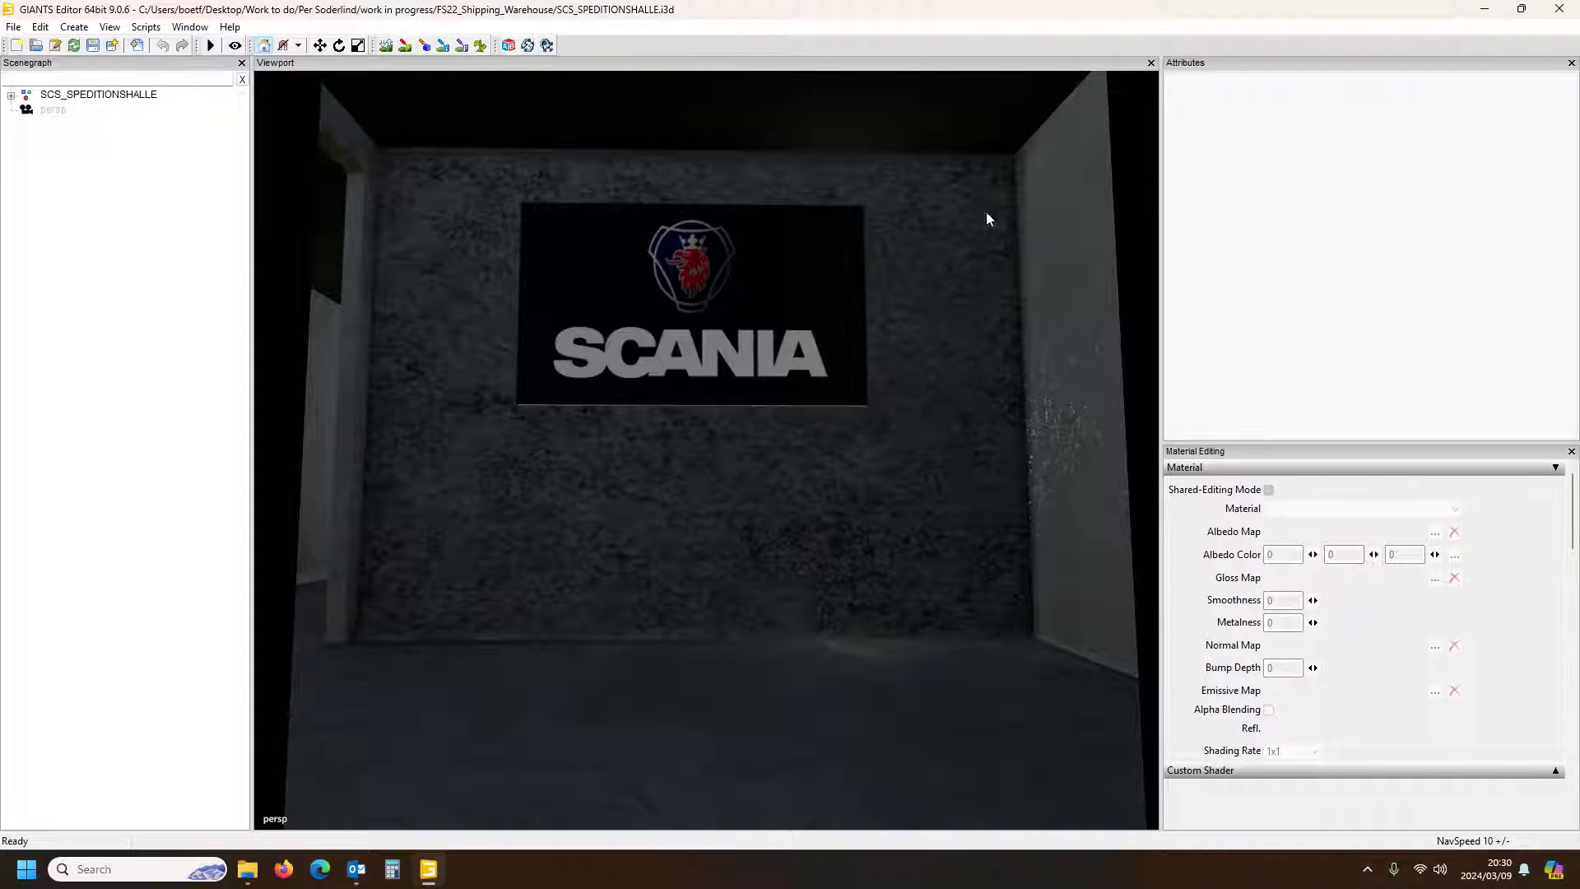
{"action": "left_click", "coordinate": [95, 96]}
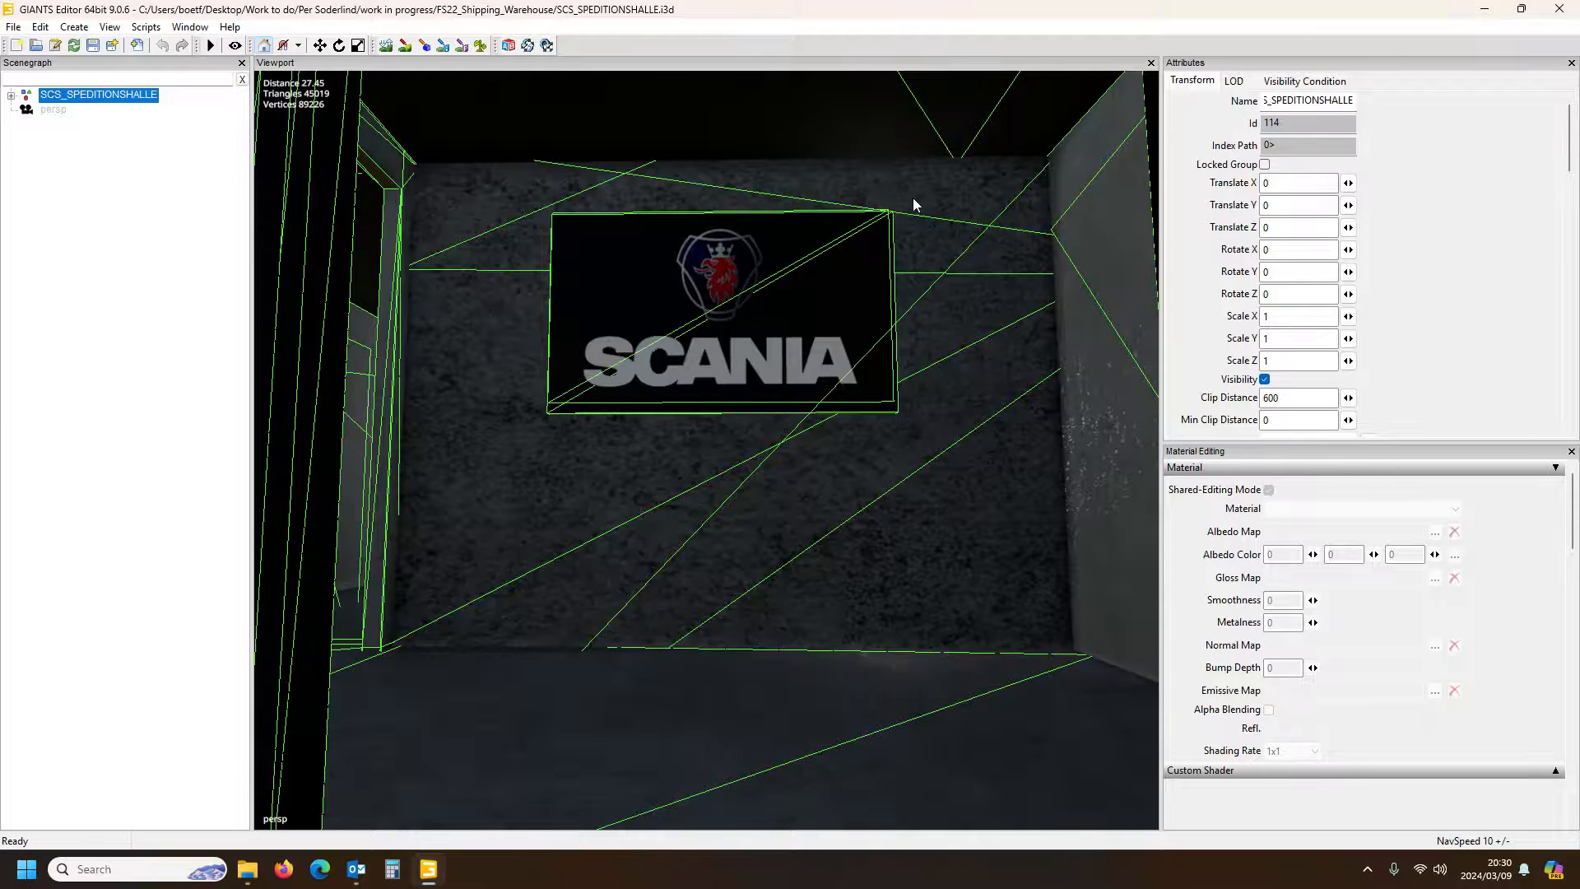
{"action": "left_click", "coordinate": [136, 213]}
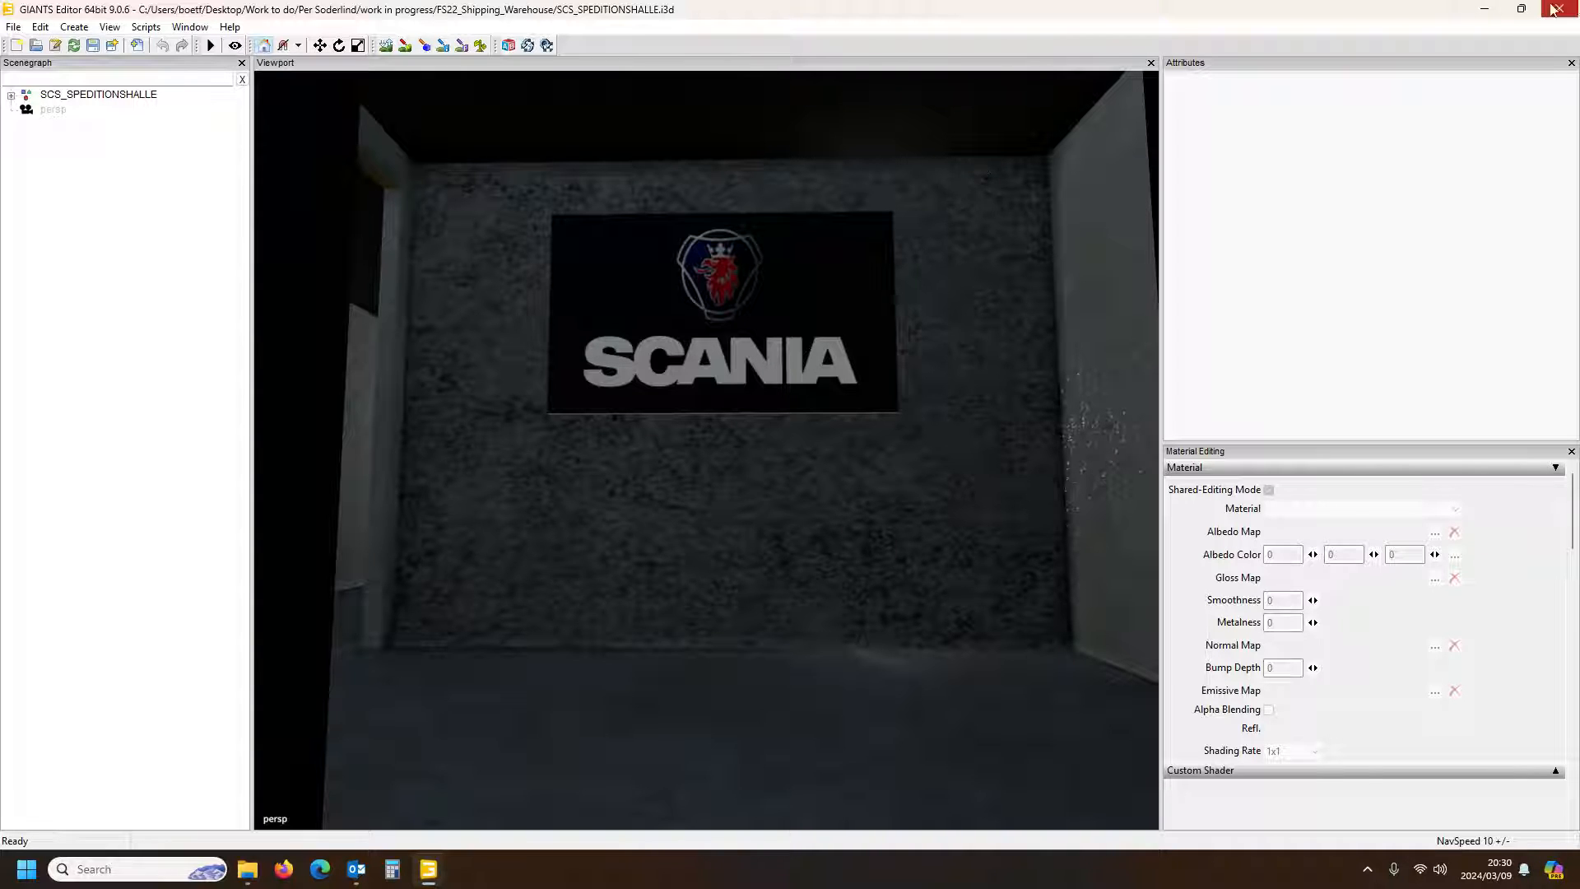
{"action": "left_click", "coordinate": [92, 47]}
{"action": "mouse_move", "coordinate": [843, 499]}
{"action": "left_mouse_down", "text": "alt"}
{"action": "mouse_move", "coordinate": [867, 532]}
{"action": "mouse_move", "coordinate": [832, 532]}
{"action": "mouse_move", "coordinate": [846, 492]}
{"action": "left_mouse_up", "text": "alt"}
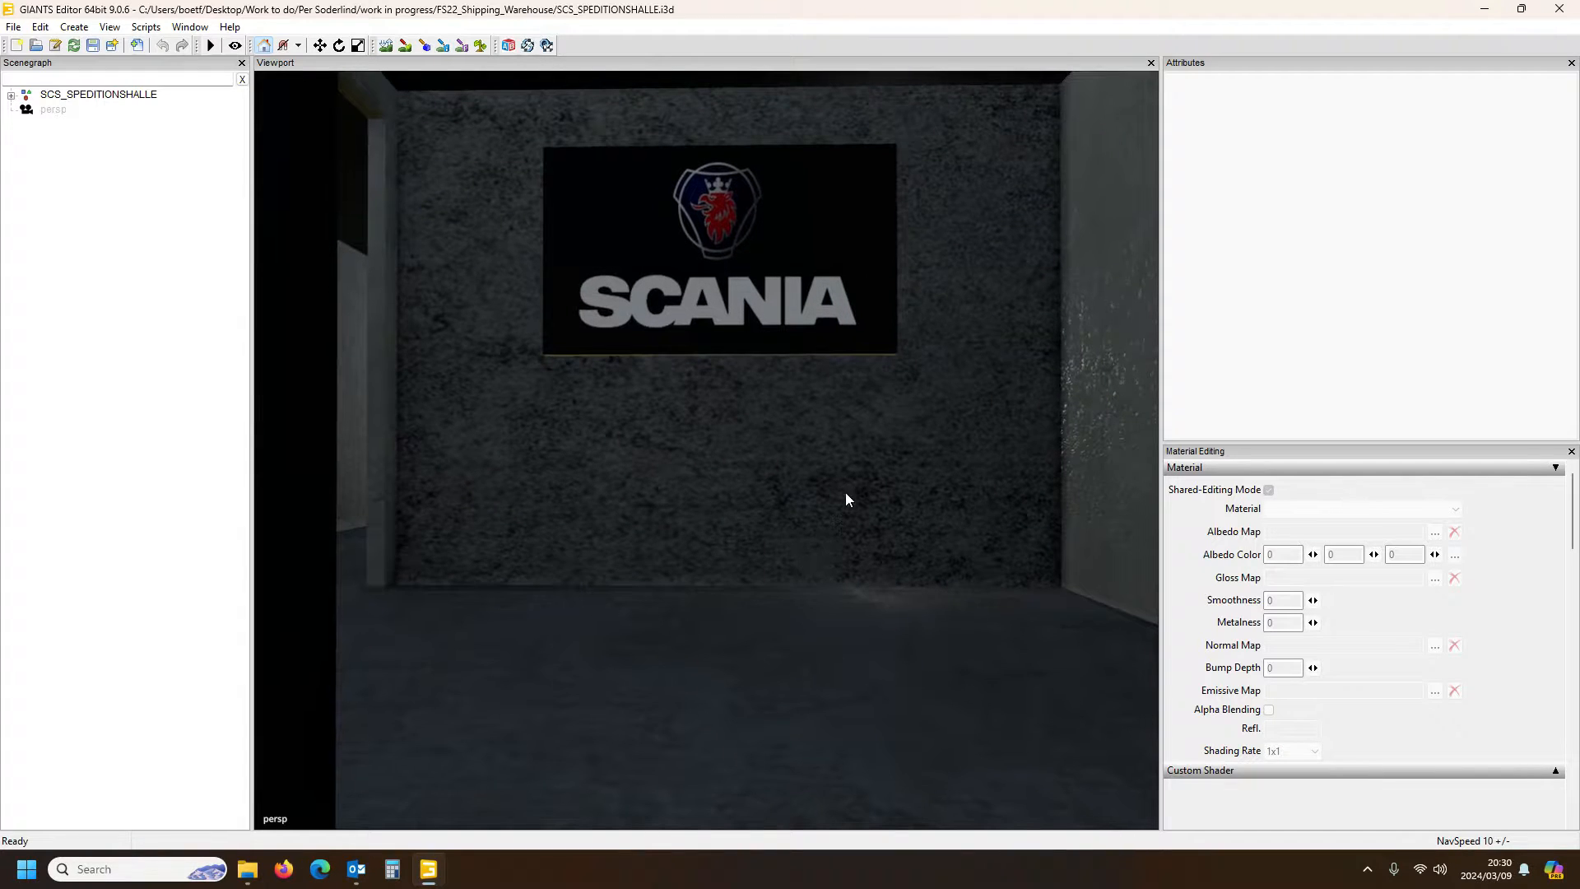